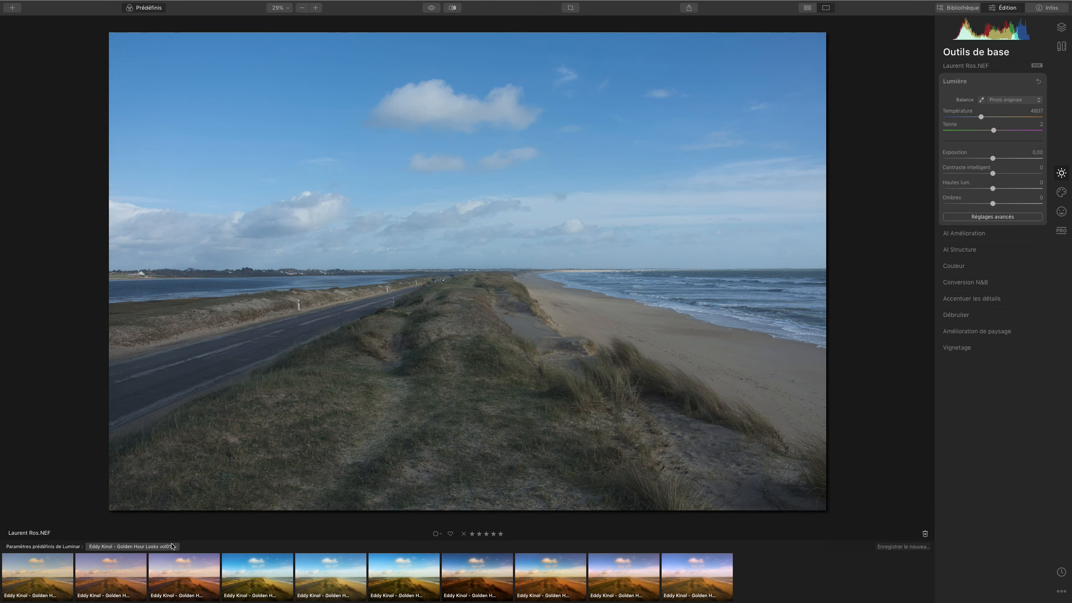
Load the Carte postale pack collection and apply its first look to the photo
{"action": "left_click", "coordinate": [172, 545]}
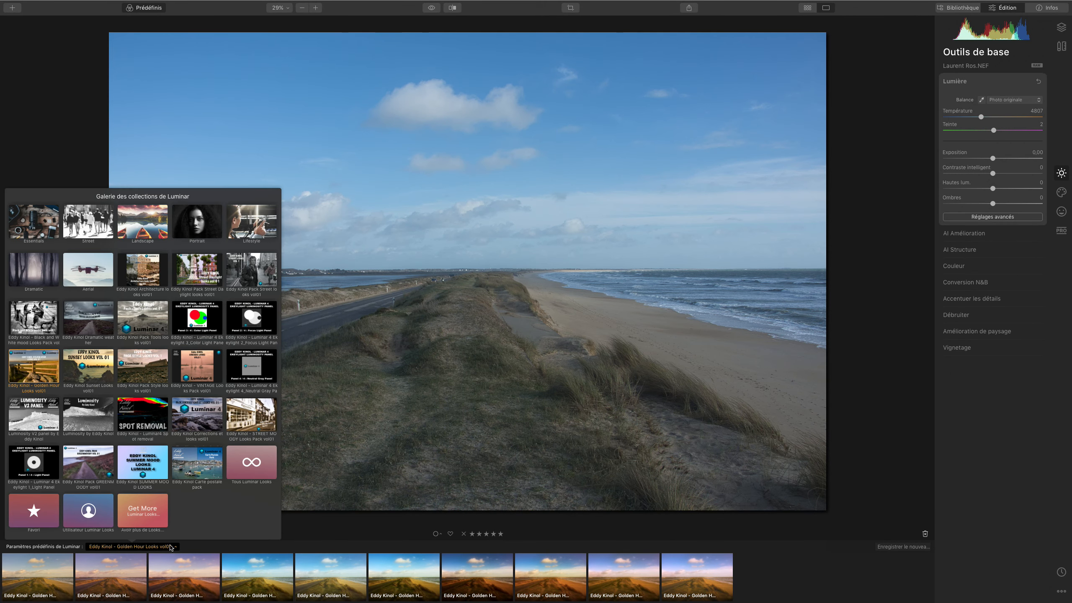
{"action": "left_click", "coordinate": [192, 458]}
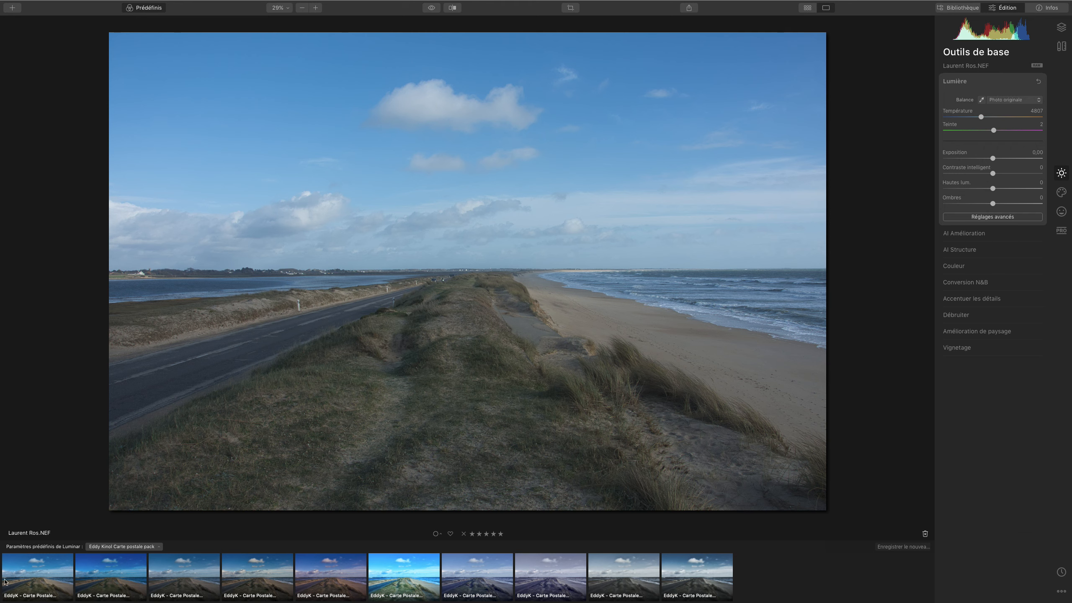
{"action": "left_click", "coordinate": [26, 573]}
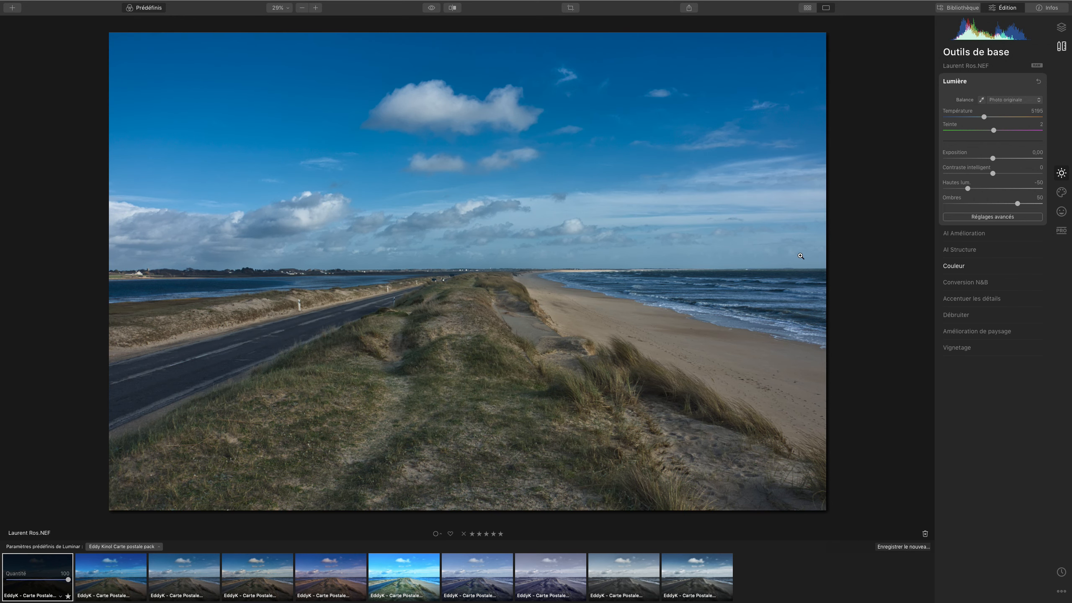
Compare the photo before and after the look, and inspect the look's lens and geometry settings
{"action": "left_click", "coordinate": [432, 8]}
{"action": "left_click", "coordinate": [431, 8]}
{"action": "left_click", "coordinate": [431, 8]}
{"action": "left_click", "coordinate": [431, 8]}
{"action": "mouse_move", "coordinate": [68, 579]}
{"action": "left_mouse_down"}
{"action": "mouse_move", "coordinate": [25, 581]}
{"action": "mouse_move", "coordinate": [74, 587]}
{"action": "left_mouse_up"}
{"action": "left_click", "coordinate": [1061, 46]}
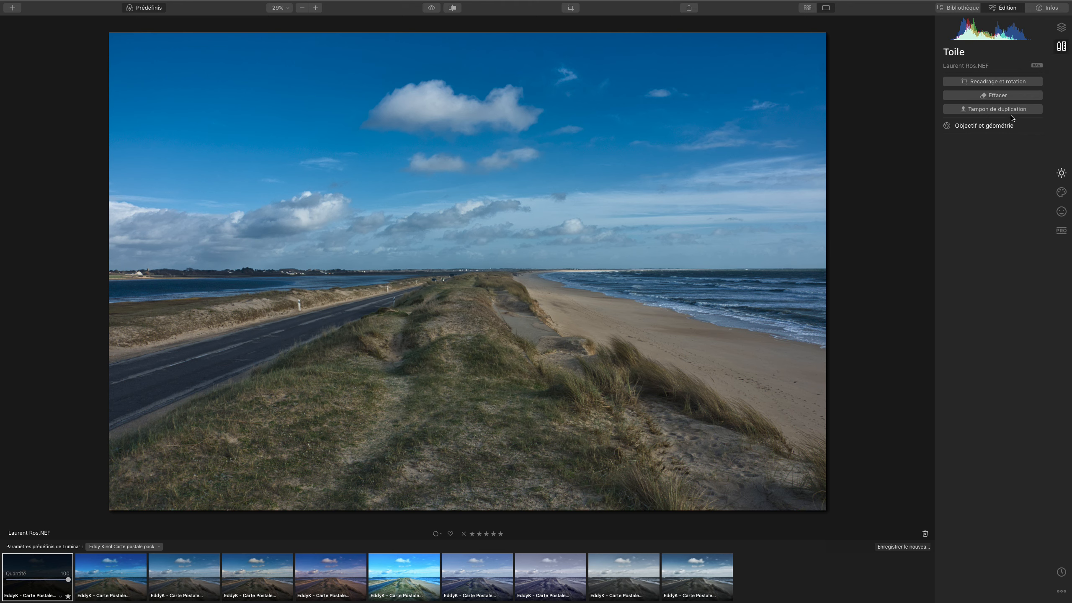
{"action": "left_click", "coordinate": [985, 126]}
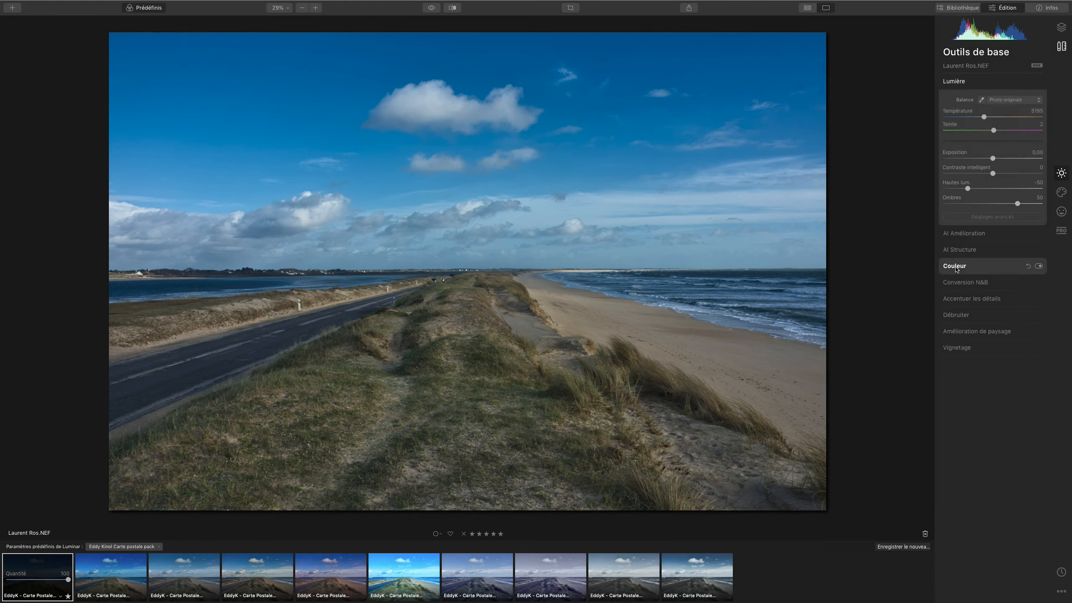
In the advanced Color settings, set the luminance of the blues to -37
{"action": "left_click", "coordinate": [956, 266]}
{"action": "left_click", "coordinate": [1013, 195]}
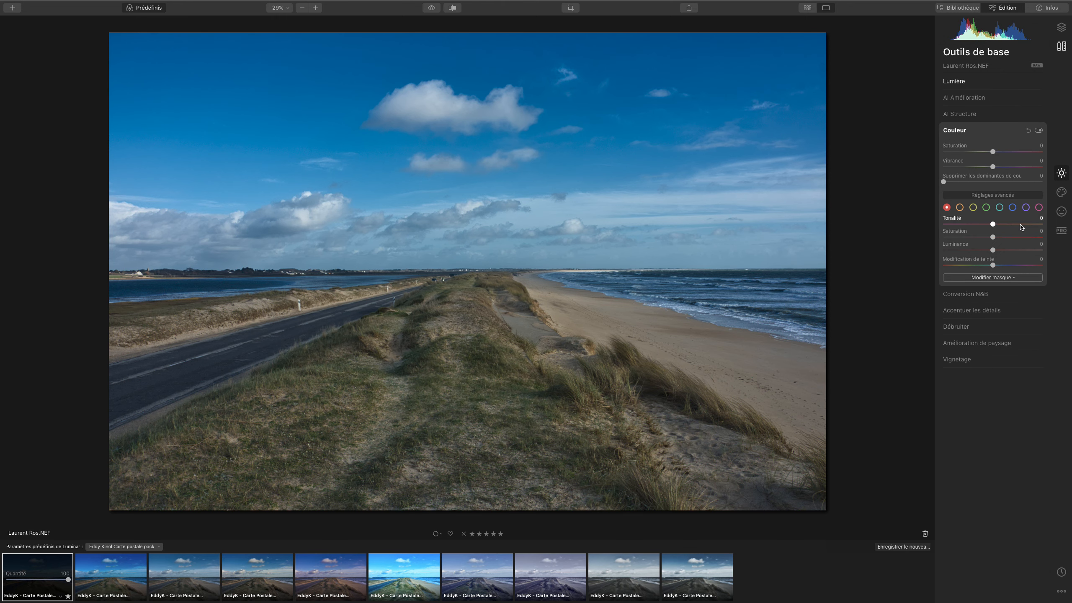
{"action": "left_click", "coordinate": [1012, 207]}
{"action": "left_click_drag", "start_coordinate": [967, 250], "coordinate": [993, 238]}
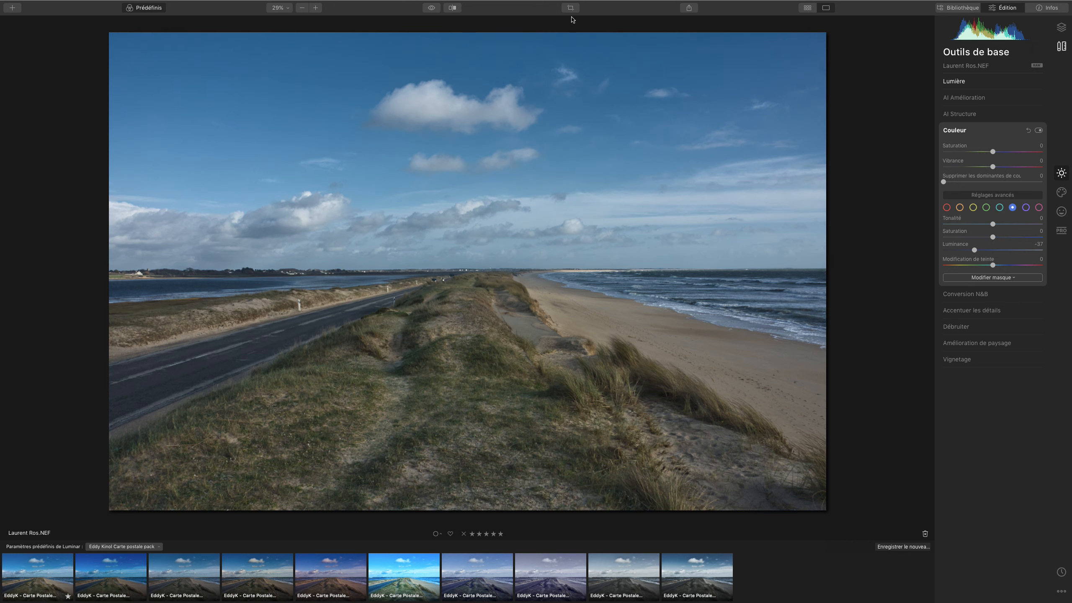
Crop the photo to 16:9, trimming all sides and placing the horizon on the upper third line
{"action": "left_click", "coordinate": [572, 7]}
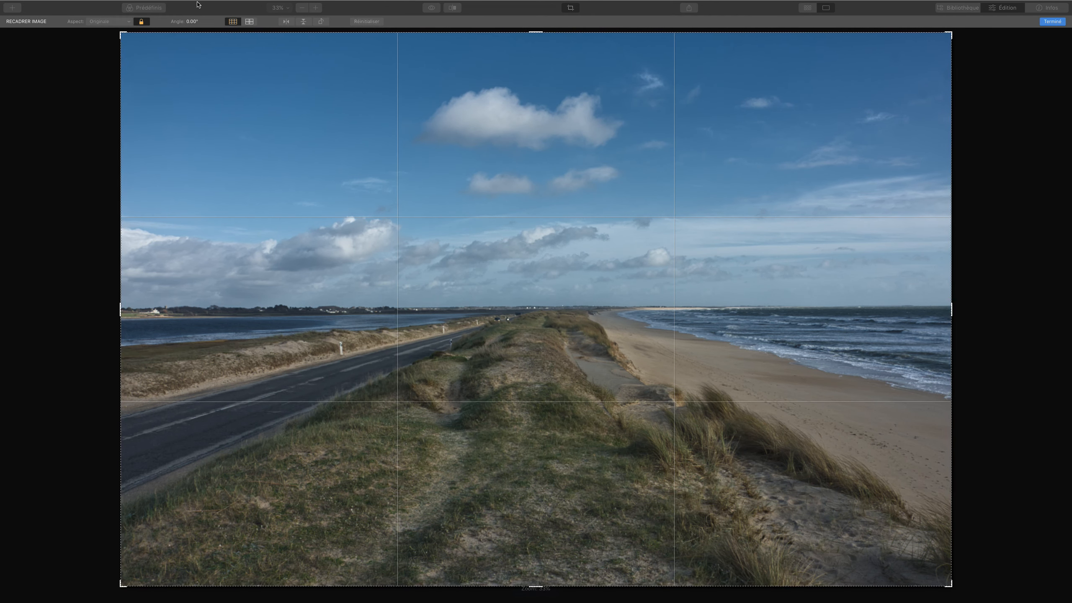
{"action": "left_click", "coordinate": [118, 21]}
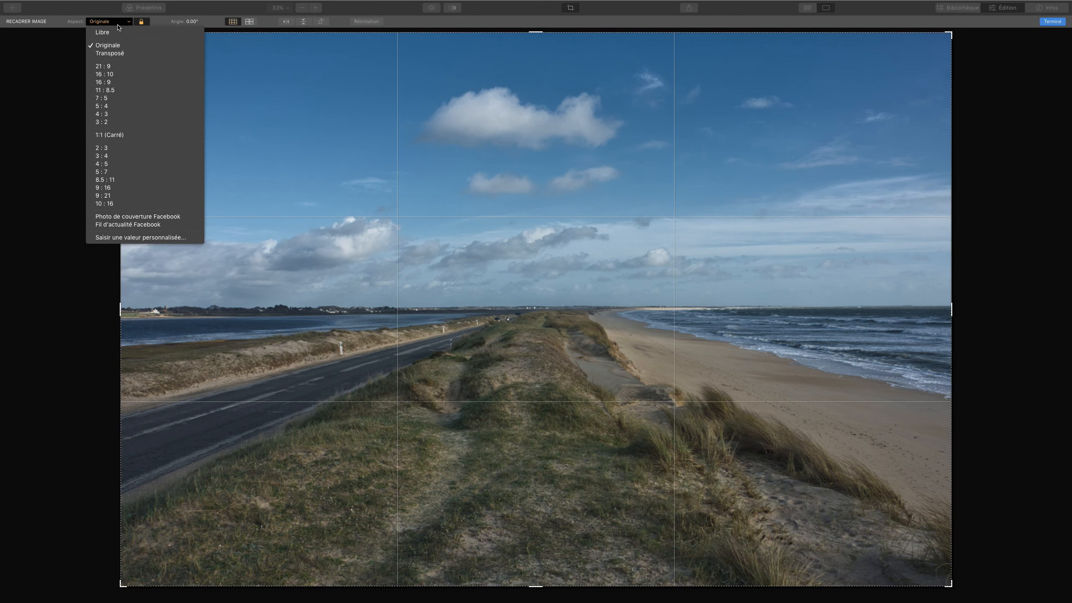
{"action": "left_click", "coordinate": [118, 79]}
{"action": "left_click_drag", "start_coordinate": [581, 335], "coordinate": [571, 232]}
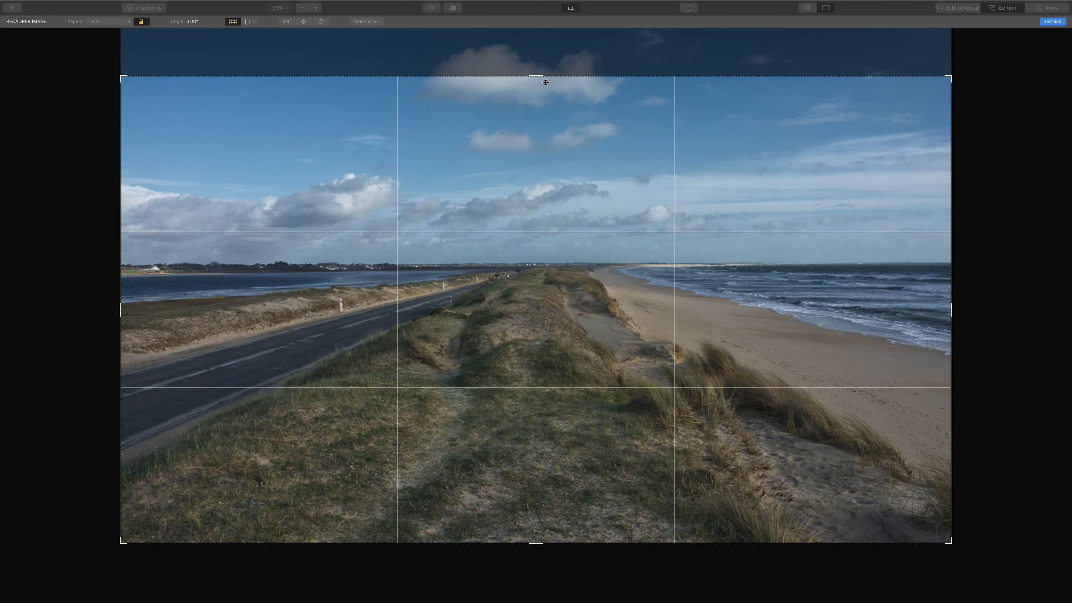
{"action": "left_click_drag", "start_coordinate": [539, 77], "coordinate": [535, 96]}
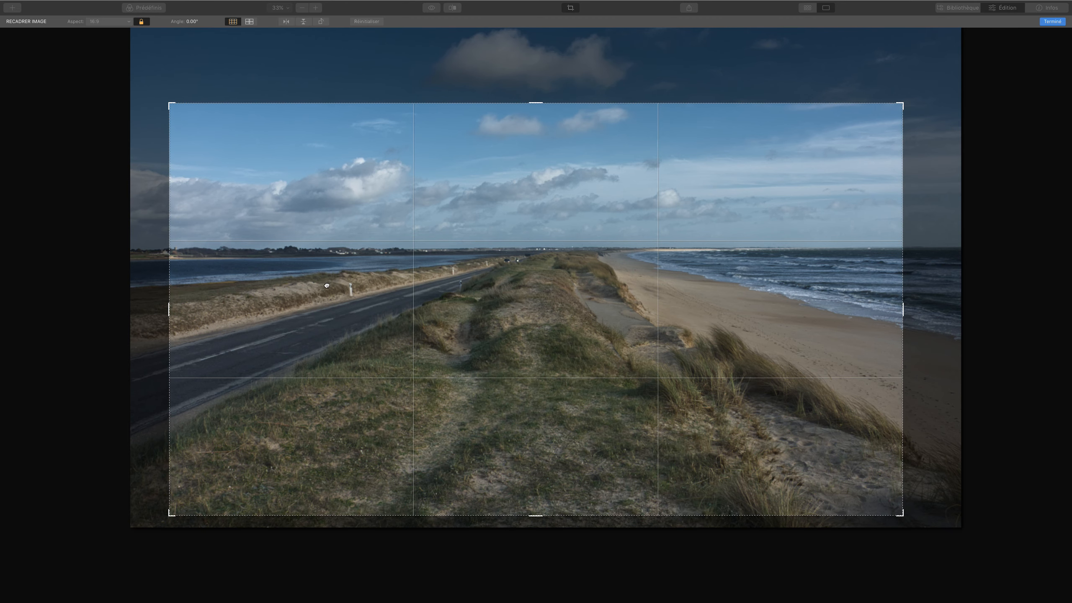
{"action": "left_click_drag", "start_coordinate": [325, 277], "coordinate": [319, 278]}
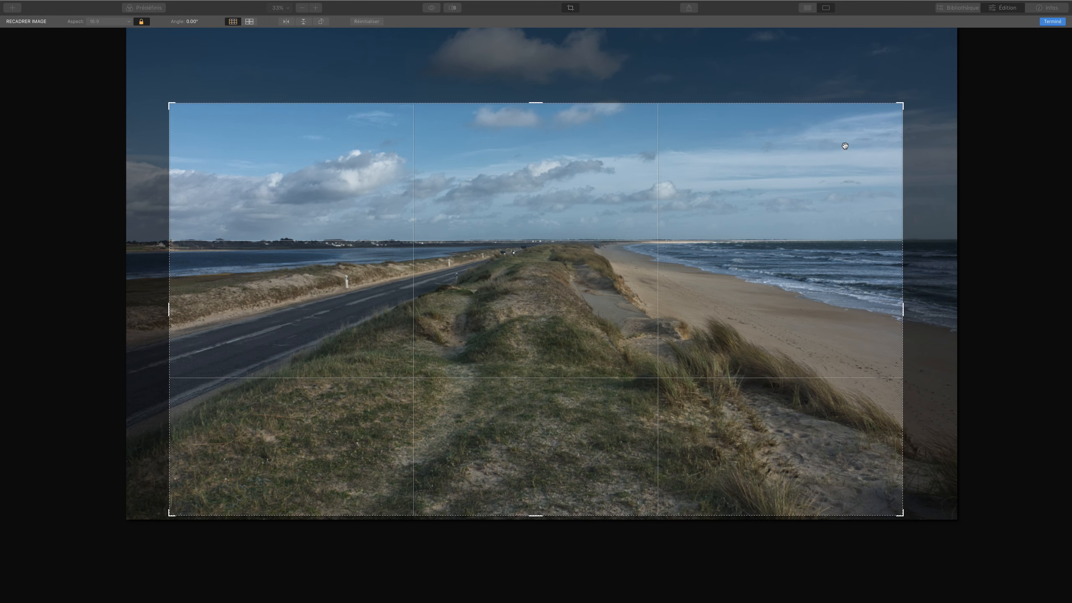
{"action": "left_click", "coordinate": [1053, 21]}
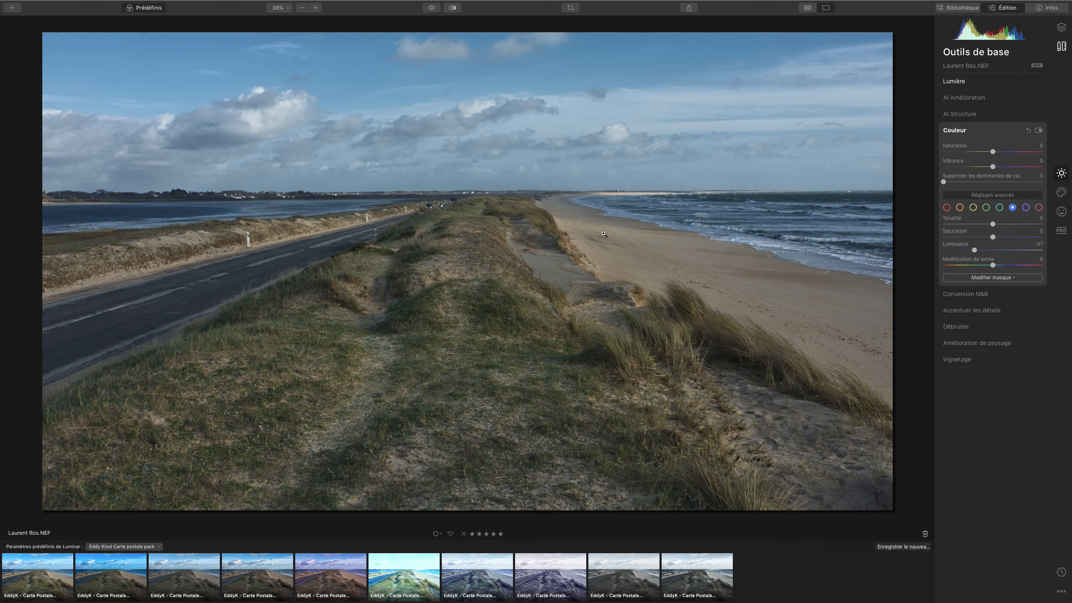
Hide the preset strip and compare the cropped edit with the original photo
{"action": "left_click", "coordinate": [159, 10]}
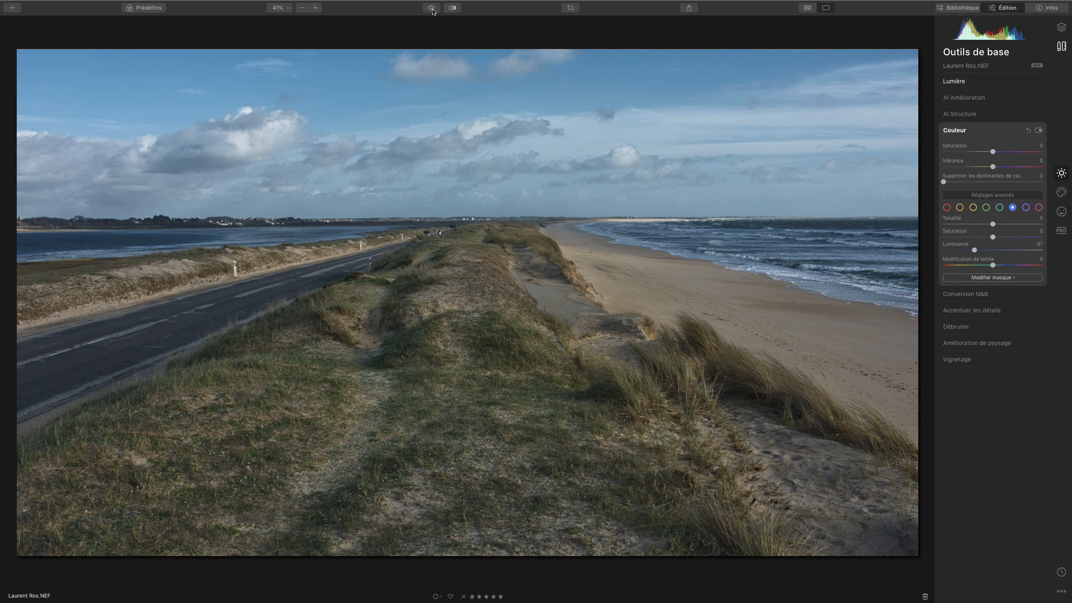
{"action": "left_click", "coordinate": [431, 10]}
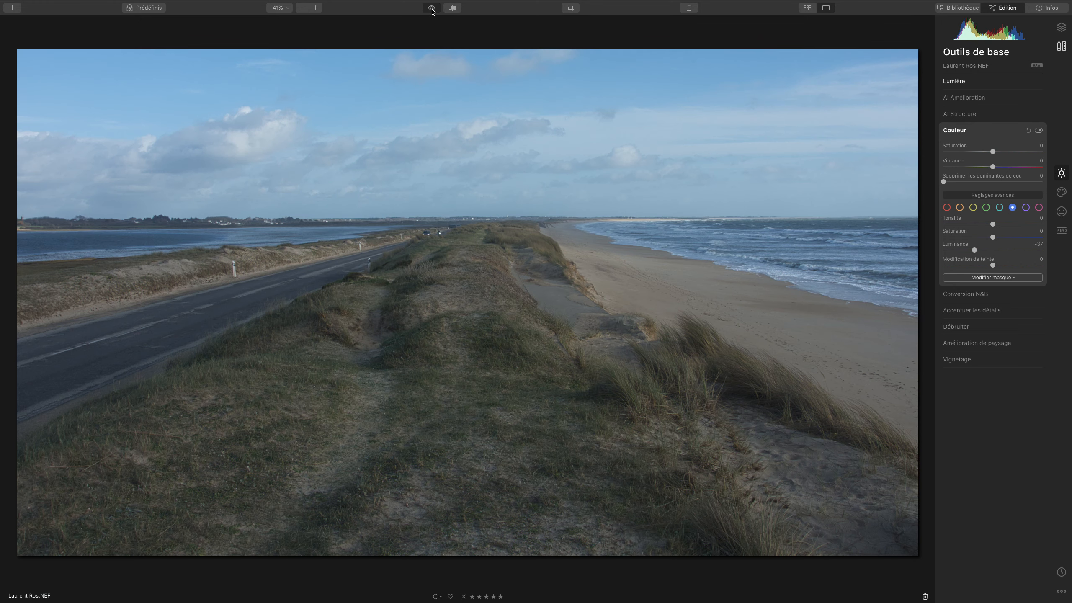
{"action": "left_click", "coordinate": [431, 10]}
{"action": "left_click", "coordinate": [431, 9]}
{"action": "left_click", "coordinate": [432, 10]}
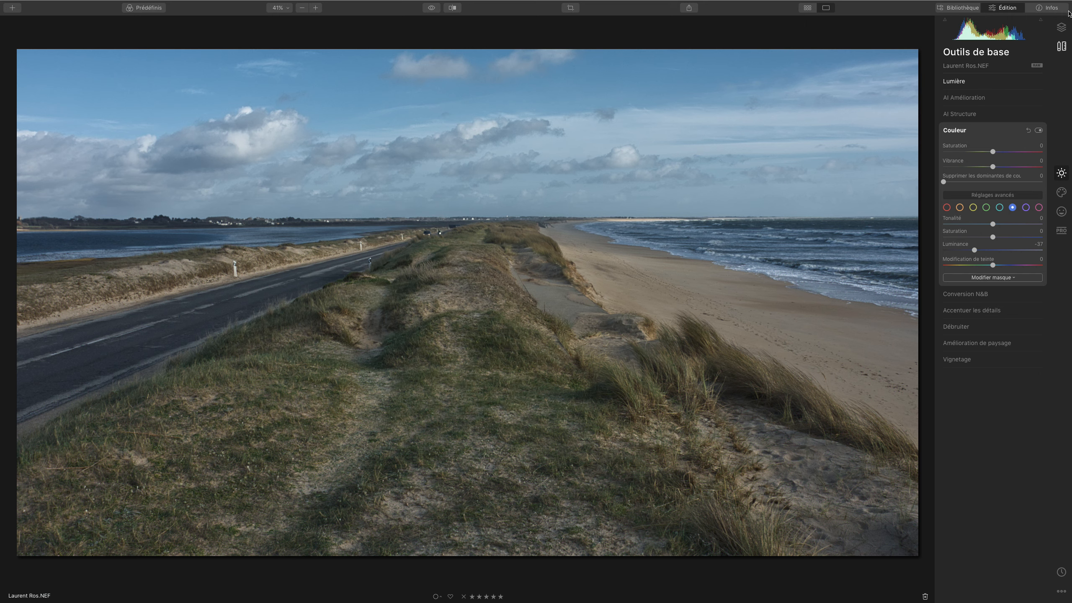
Add a new adjustment layer above the photo
{"action": "left_click", "coordinate": [1062, 27]}
{"action": "left_click", "coordinate": [1037, 52]}
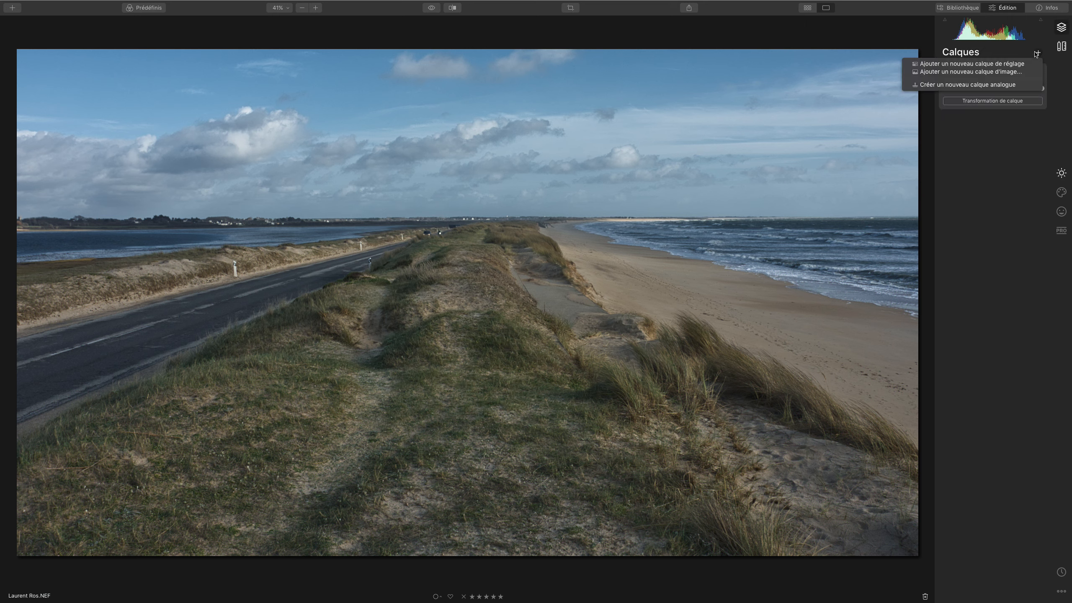
{"action": "left_click", "coordinate": [1023, 64]}
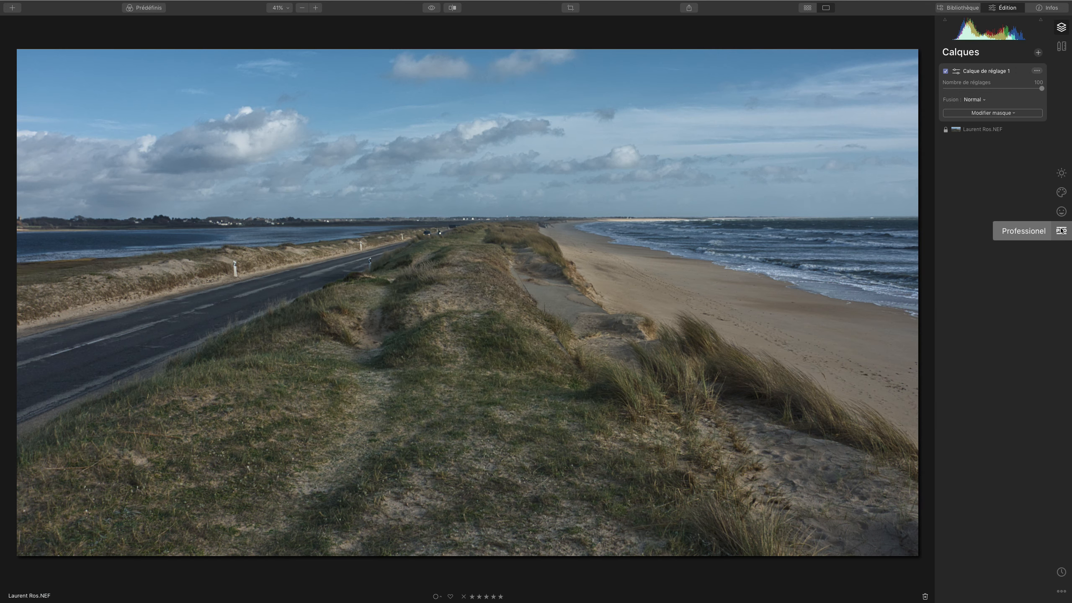
In Advanced Contrast, set the shadows contrast to 55 and shadows balance to 24, and compare with the effect off
{"action": "left_click", "coordinate": [1061, 230]}
{"action": "left_click", "coordinate": [968, 82]}
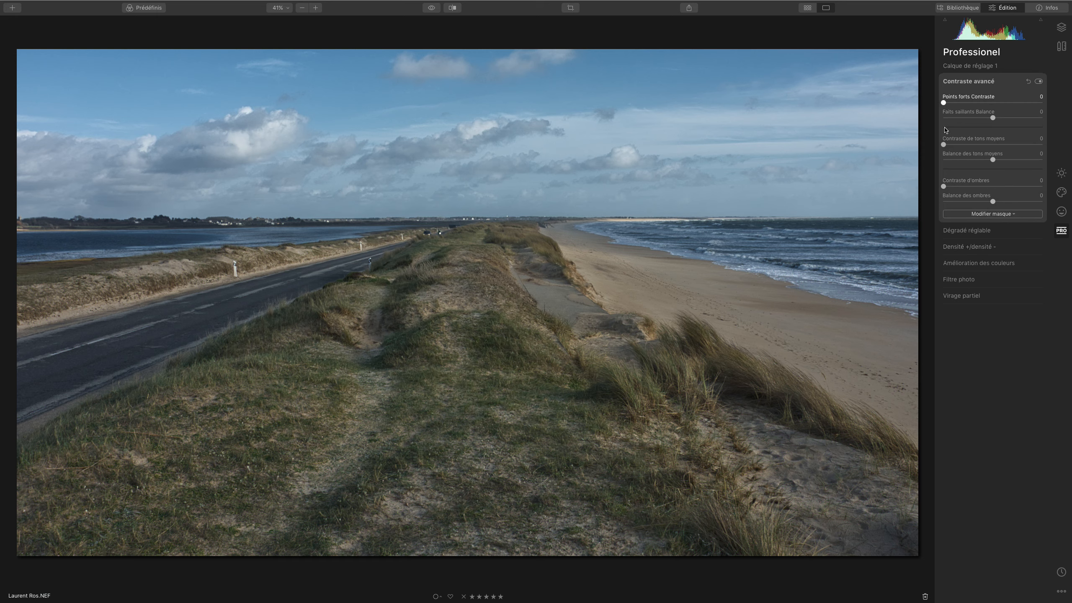
{"action": "left_click_drag", "start_coordinate": [944, 186], "coordinate": [1005, 204]}
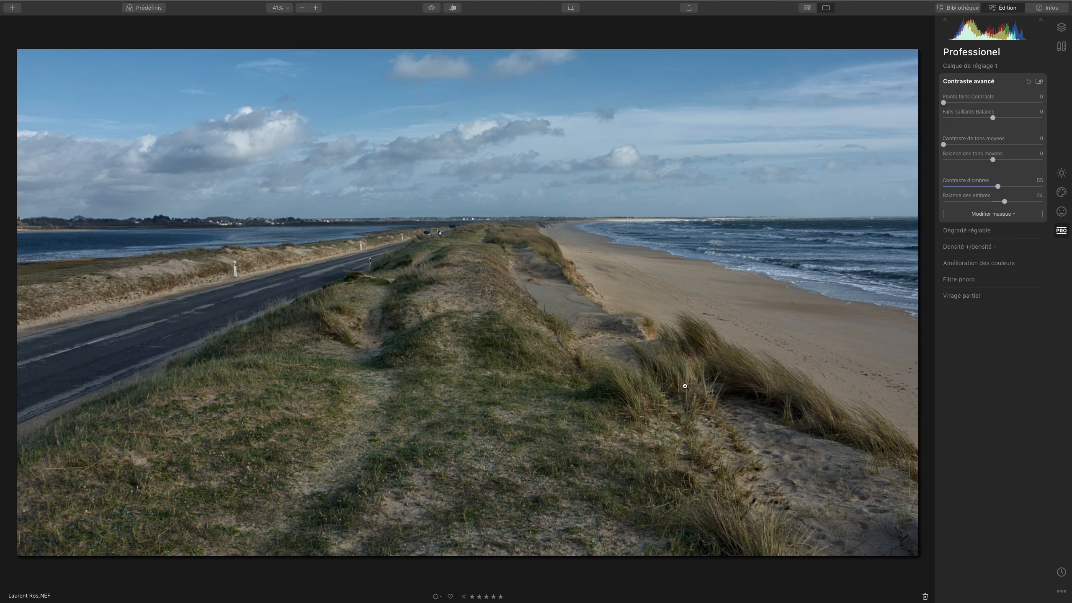
{"action": "left_click", "coordinate": [428, 9]}
{"action": "left_click", "coordinate": [427, 9]}
{"action": "left_click", "coordinate": [427, 10]}
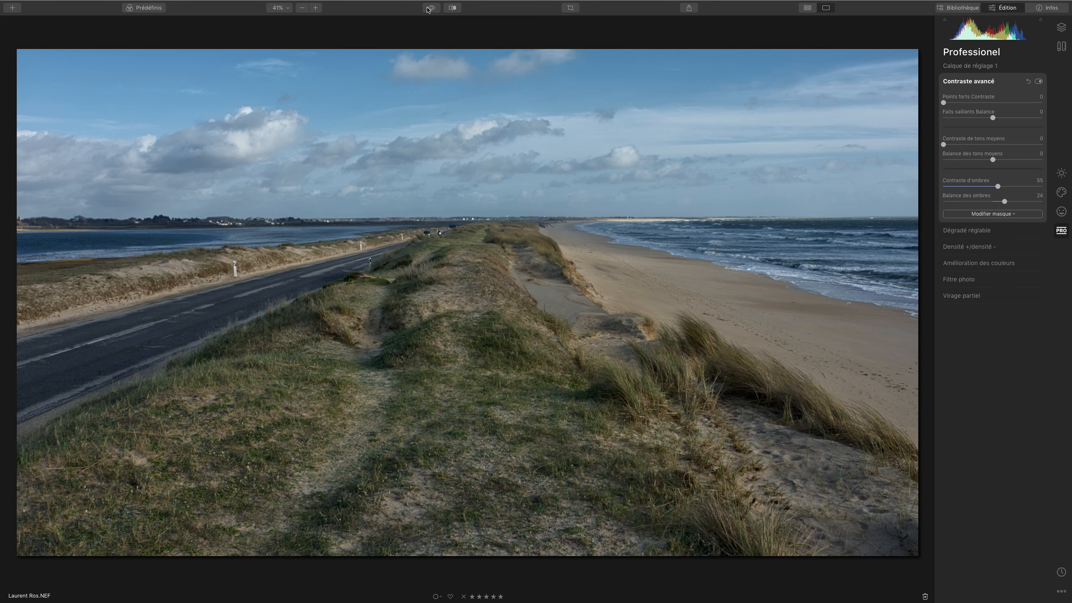
{"action": "left_click", "coordinate": [1039, 82]}
{"action": "left_click", "coordinate": [1038, 82]}
Set the midtones contrast to 45 and midtones balance to 27, and compare with the effect off
{"action": "left_click_drag", "start_coordinate": [943, 145], "coordinate": [989, 145]}
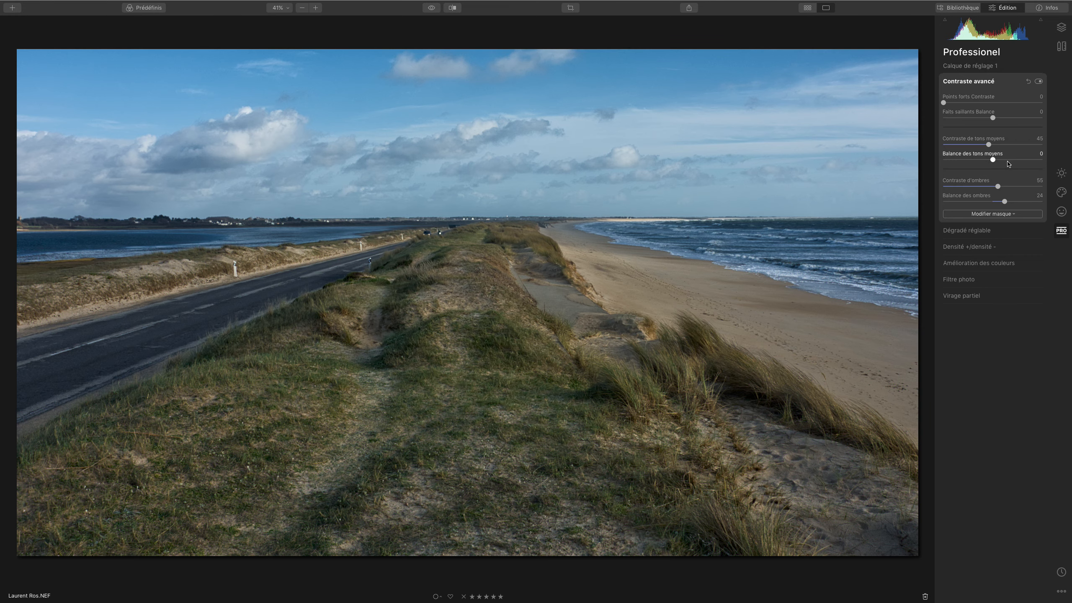
{"action": "left_click", "coordinate": [1007, 160]}
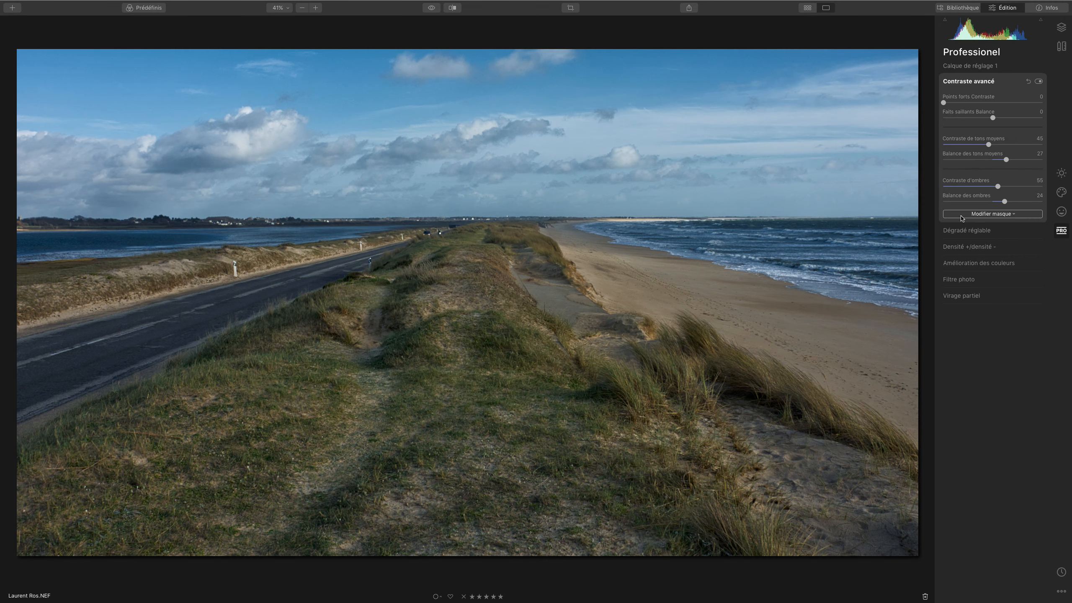
{"action": "left_click", "coordinate": [428, 9]}
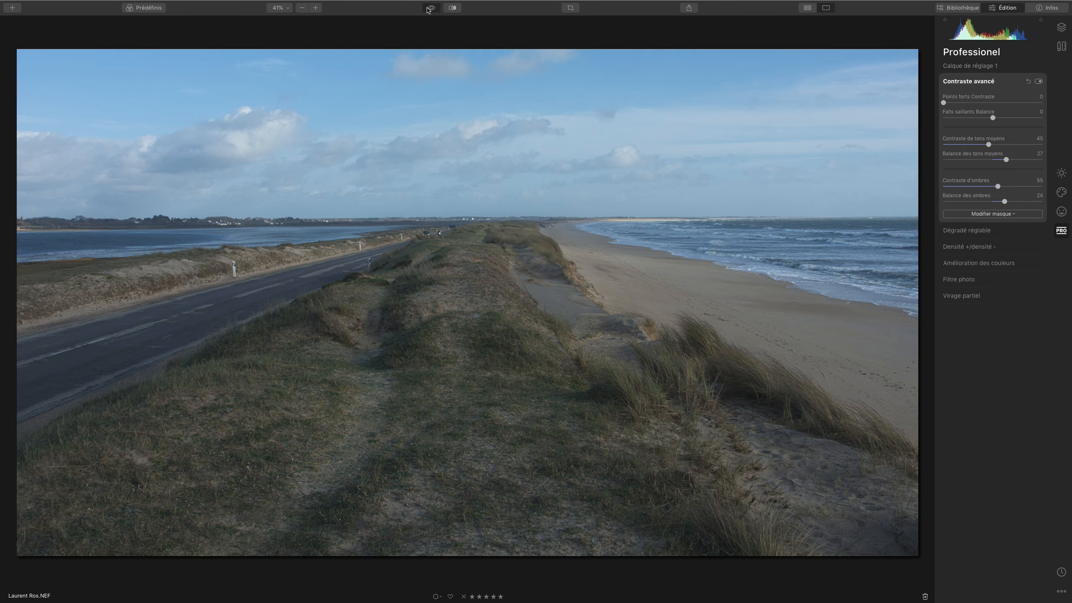
{"action": "left_click", "coordinate": [1039, 82]}
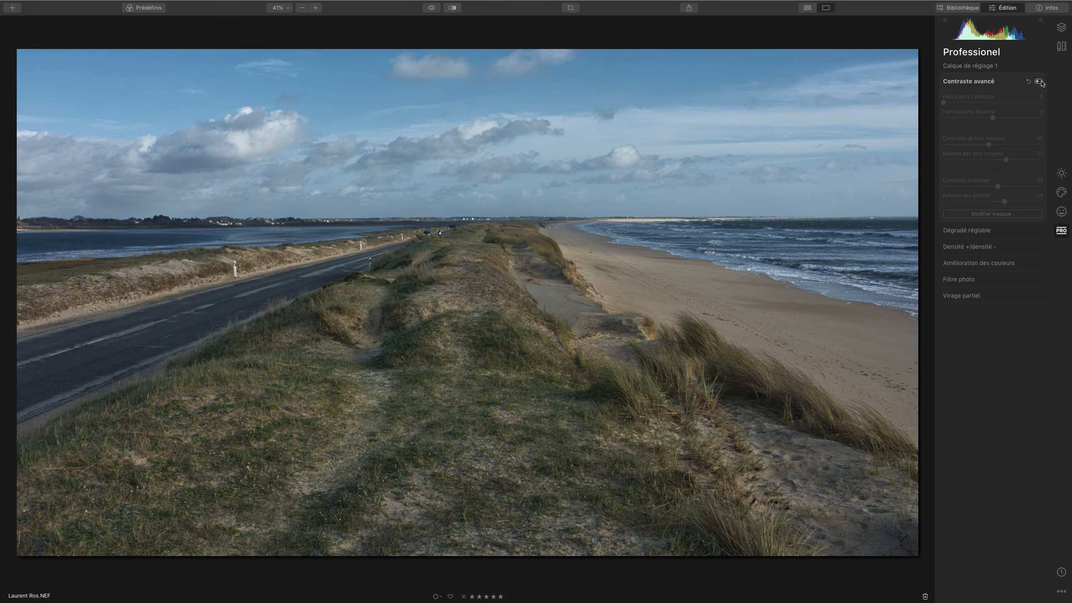
{"action": "left_click", "coordinate": [1039, 82]}
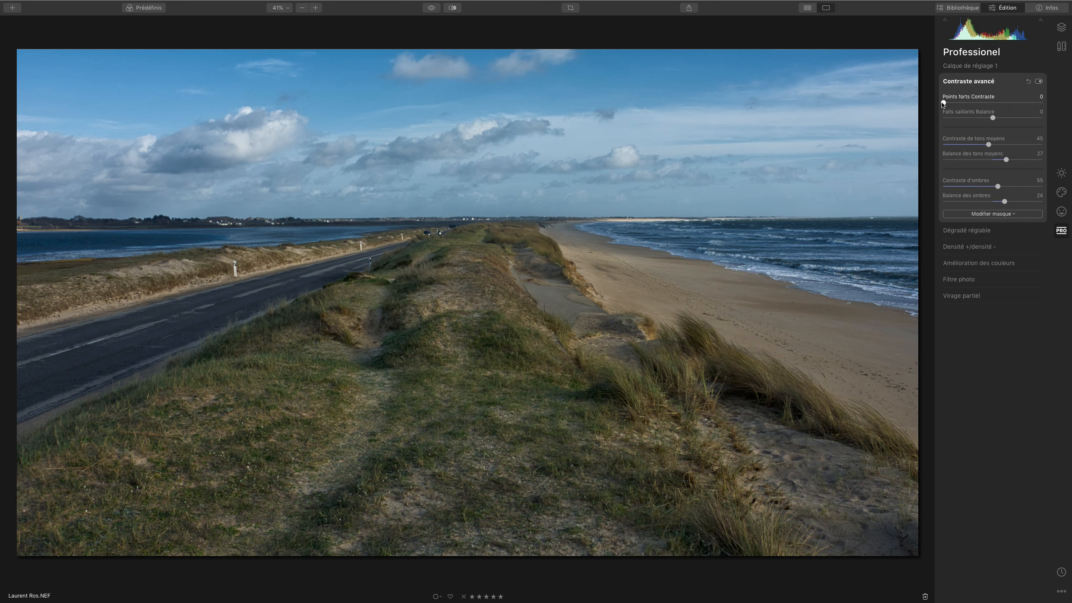
Set the highlights contrast to 51 and the highlights balance to -24
{"action": "left_click_drag", "start_coordinate": [943, 103], "coordinate": [1004, 121]}
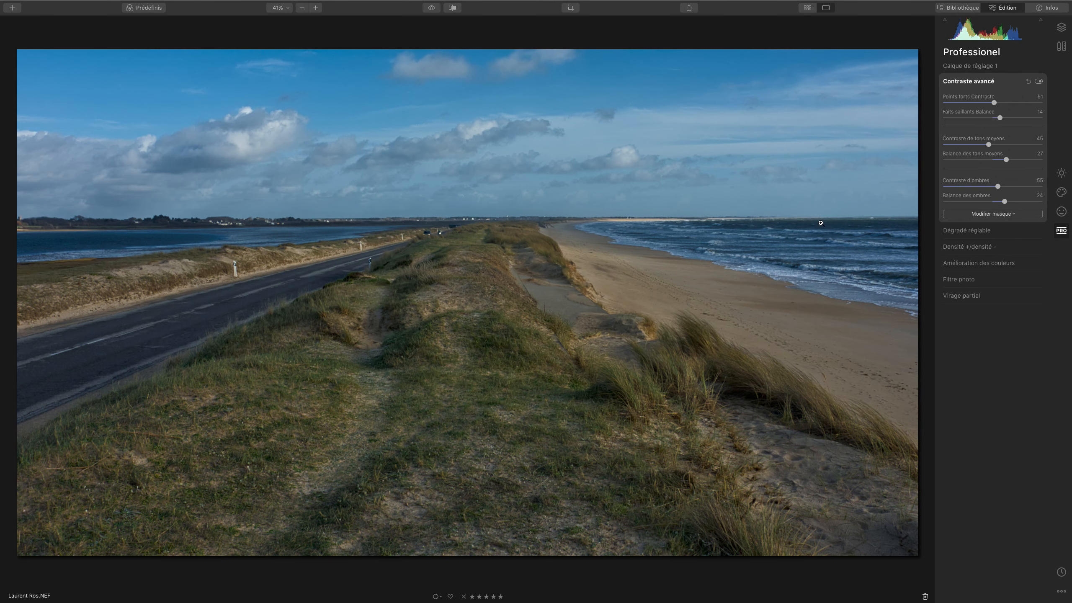
{"action": "mouse_move", "coordinate": [1000, 118]}
{"action": "left_mouse_down"}
{"action": "mouse_move", "coordinate": [964, 118]}
{"action": "mouse_move", "coordinate": [980, 118]}
{"action": "left_mouse_up"}
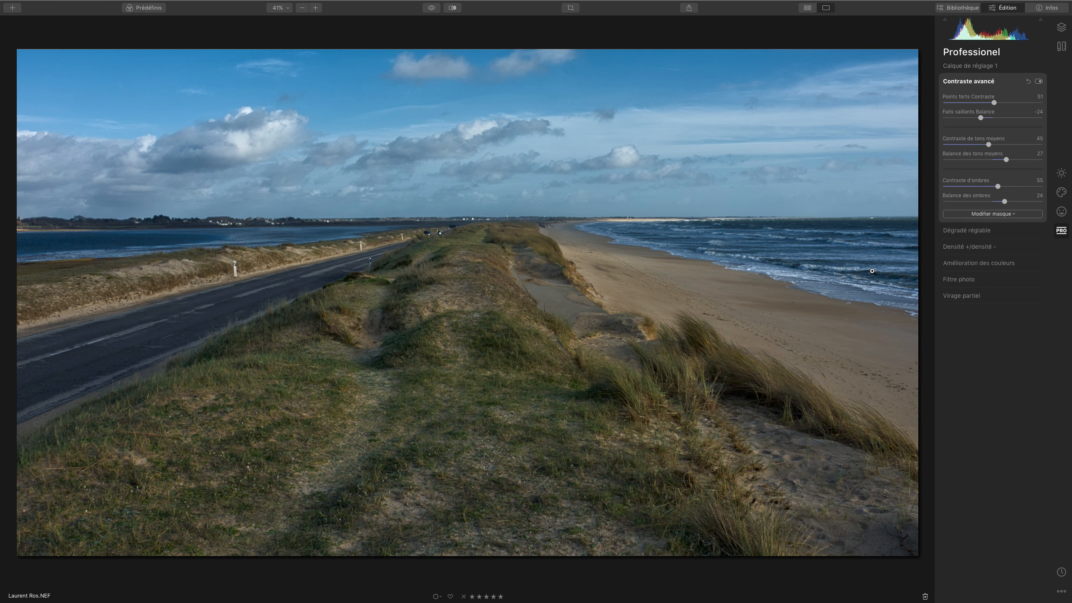
Compare the photo with the original and with Advanced Contrast repeatedly switched off and on
{"action": "left_click", "coordinate": [432, 8]}
{"action": "left_click", "coordinate": [432, 8]}
{"action": "left_click", "coordinate": [1038, 82]}
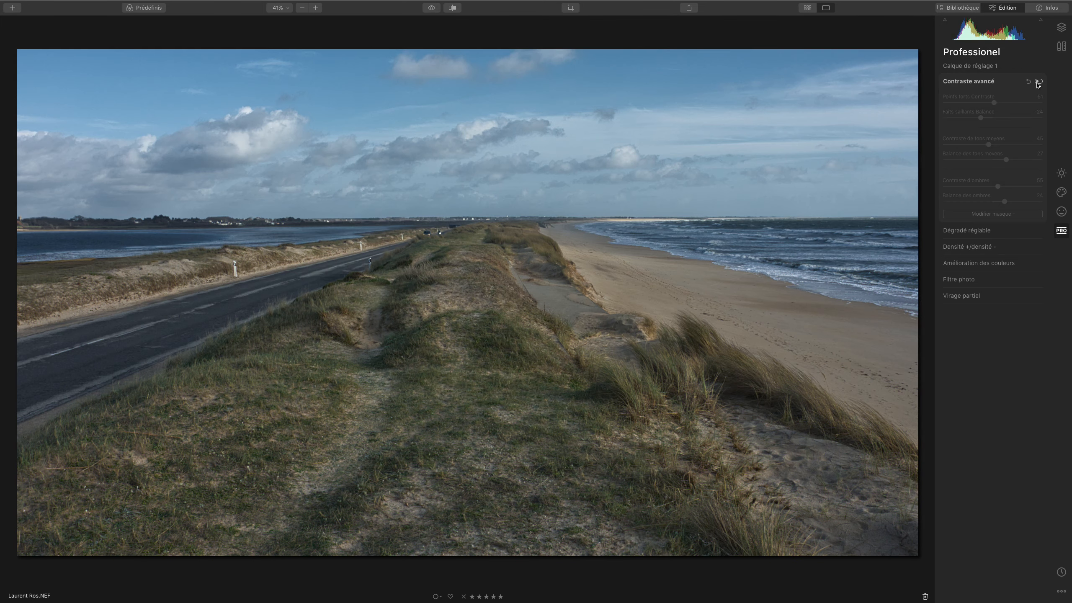
{"action": "left_click", "coordinate": [1038, 81]}
{"action": "left_click", "coordinate": [1037, 81]}
{"action": "left_click", "coordinate": [1038, 81]}
{"action": "left_click", "coordinate": [1038, 81]}
{"action": "left_click", "coordinate": [1038, 82]}
{"action": "left_click", "coordinate": [1037, 83]}
{"action": "left_click", "coordinate": [1037, 82]}
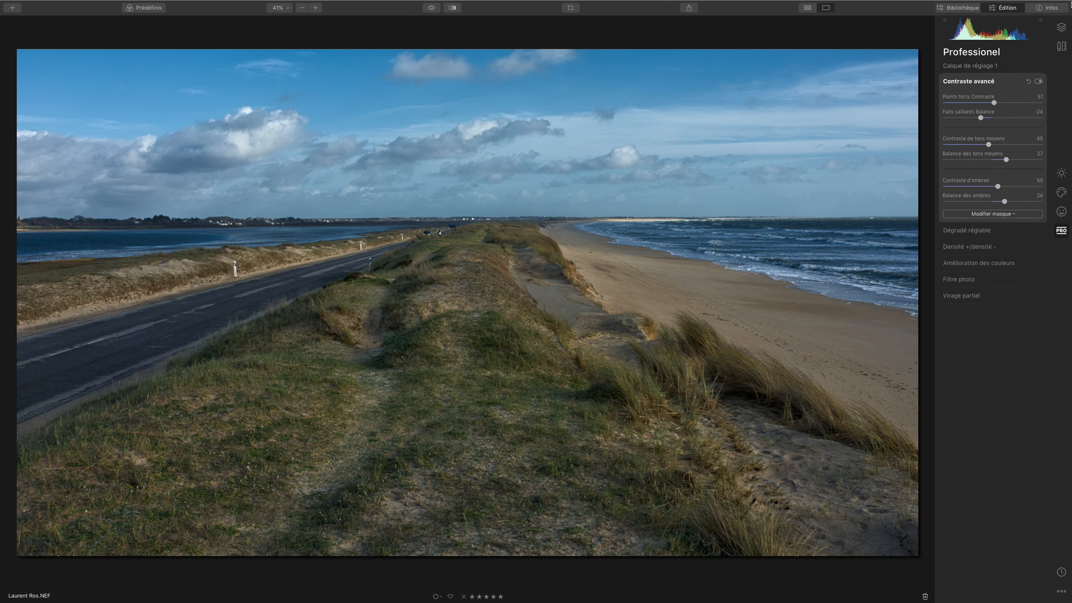
Add a second adjustment layer and apply the fifth look of the Luminar 4 Neutral Gray Panel collection to it
{"action": "left_click", "coordinate": [1061, 27]}
{"action": "left_click", "coordinate": [1037, 53]}
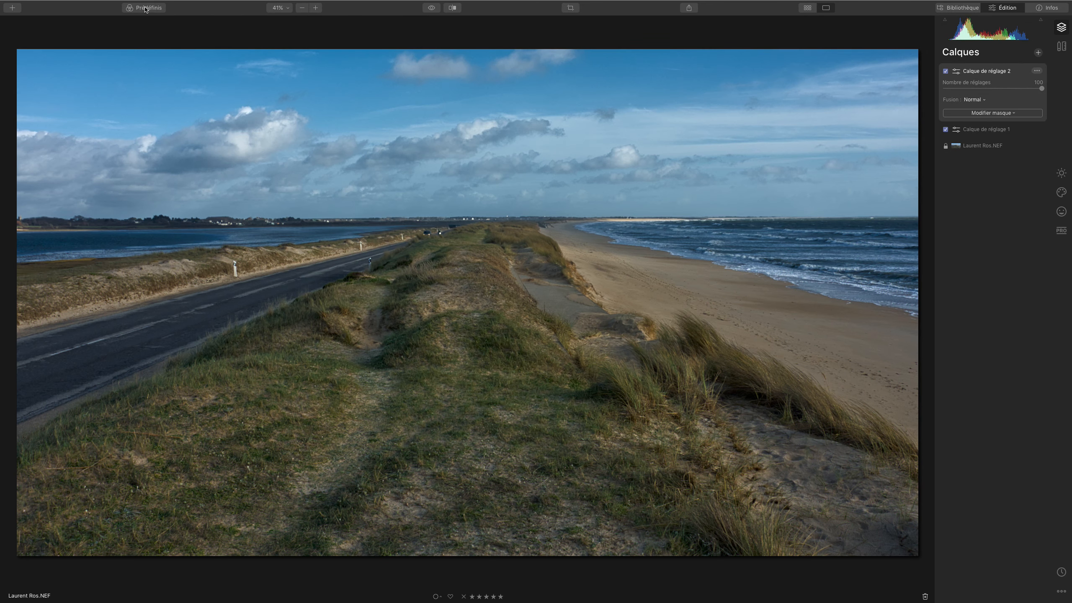
{"action": "left_click", "coordinate": [145, 8]}
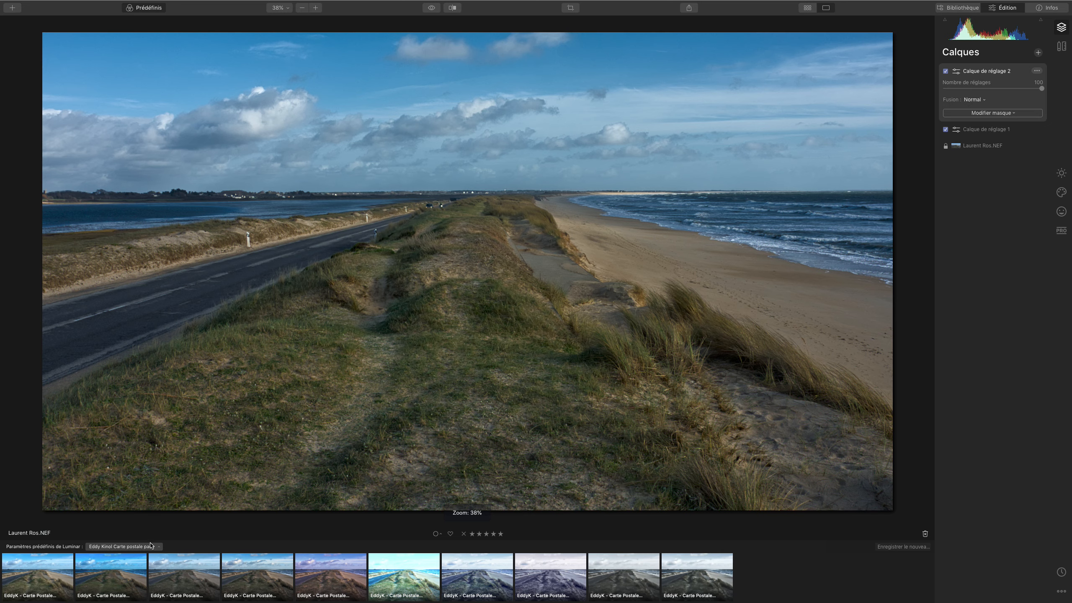
{"action": "left_click", "coordinate": [153, 547]}
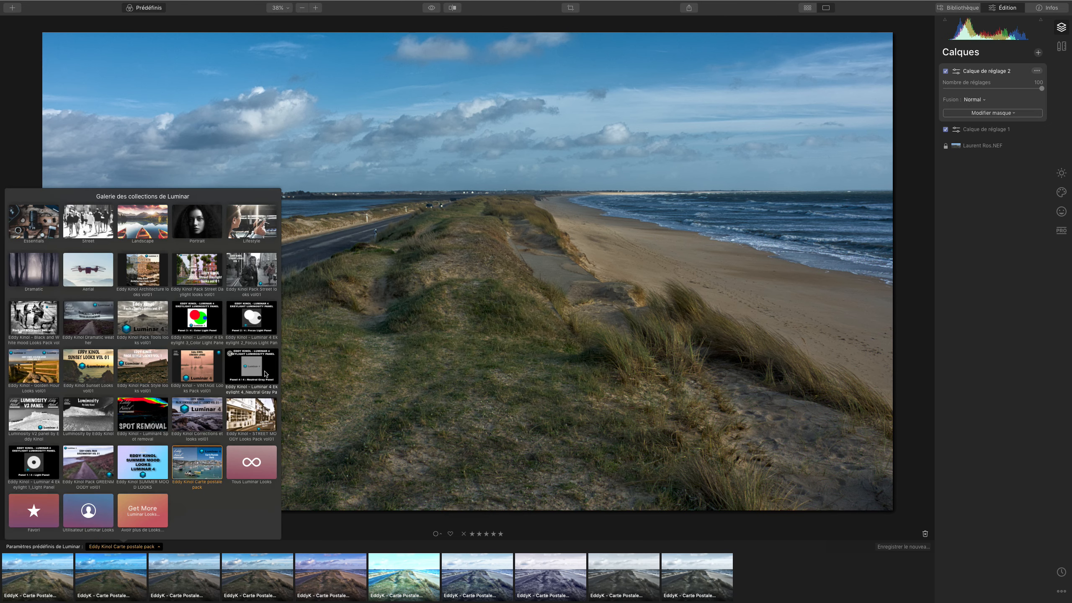
{"action": "left_click", "coordinate": [251, 366]}
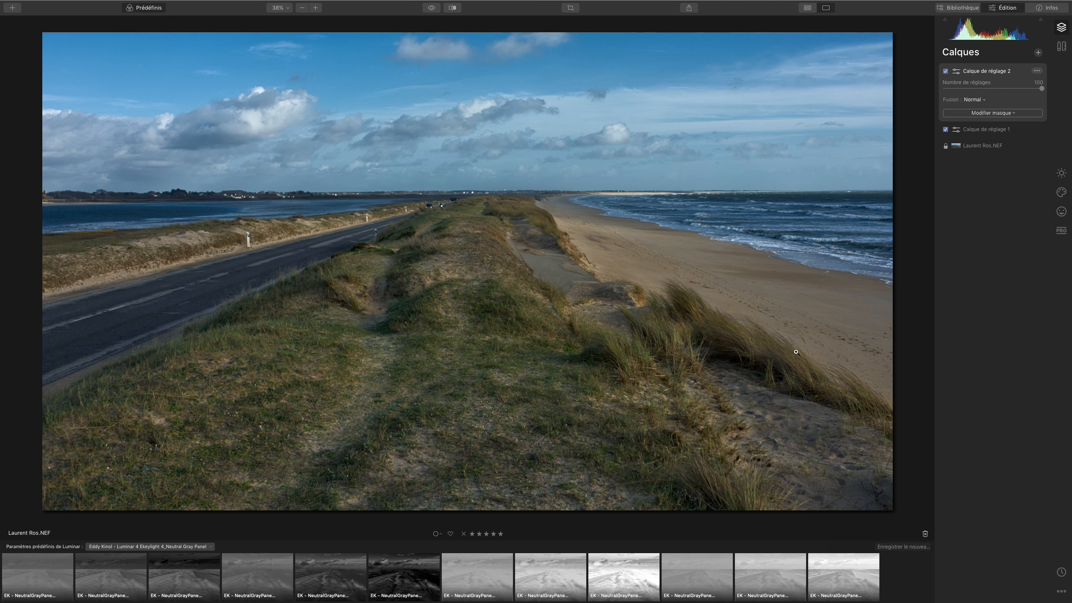
{"action": "left_click", "coordinate": [336, 576]}
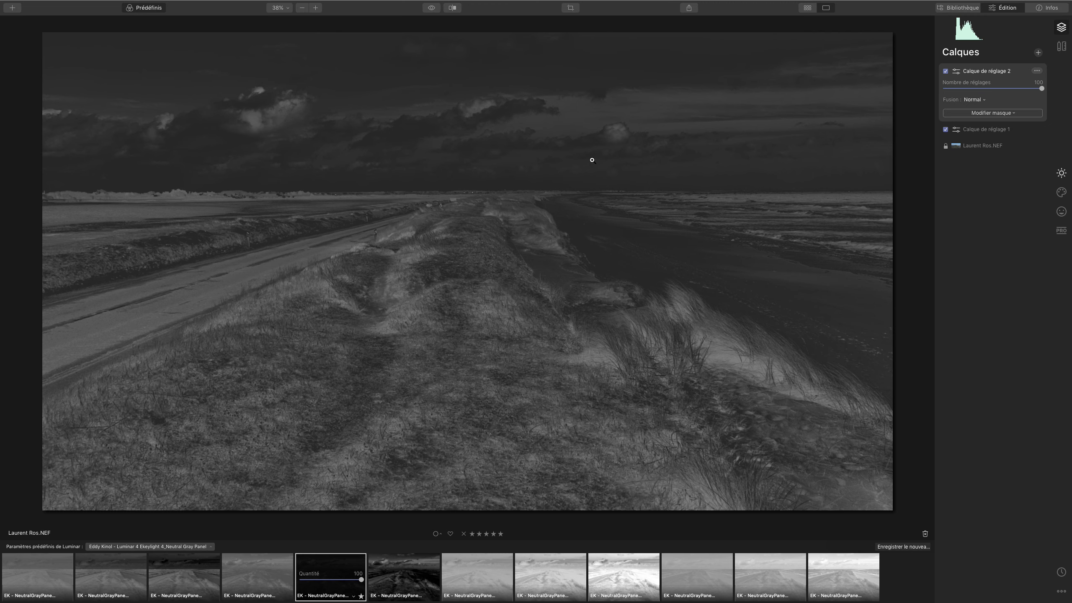
Try several other darker and lighter looks of the Neutral Gray Panel collection on the second adjustment layer
{"action": "left_click", "coordinate": [249, 583]}
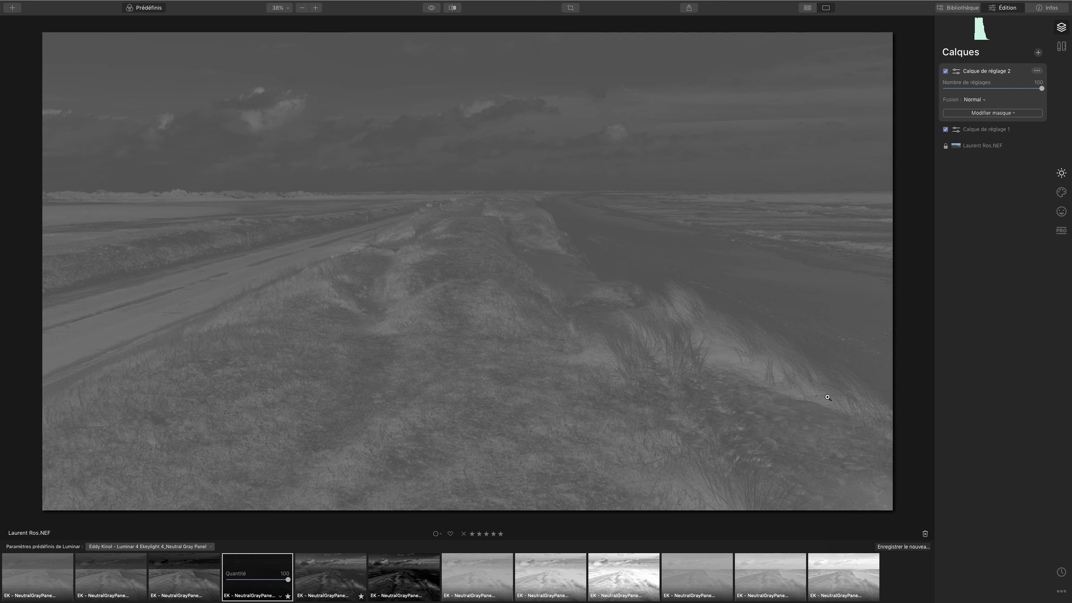
{"action": "left_click", "coordinate": [195, 576]}
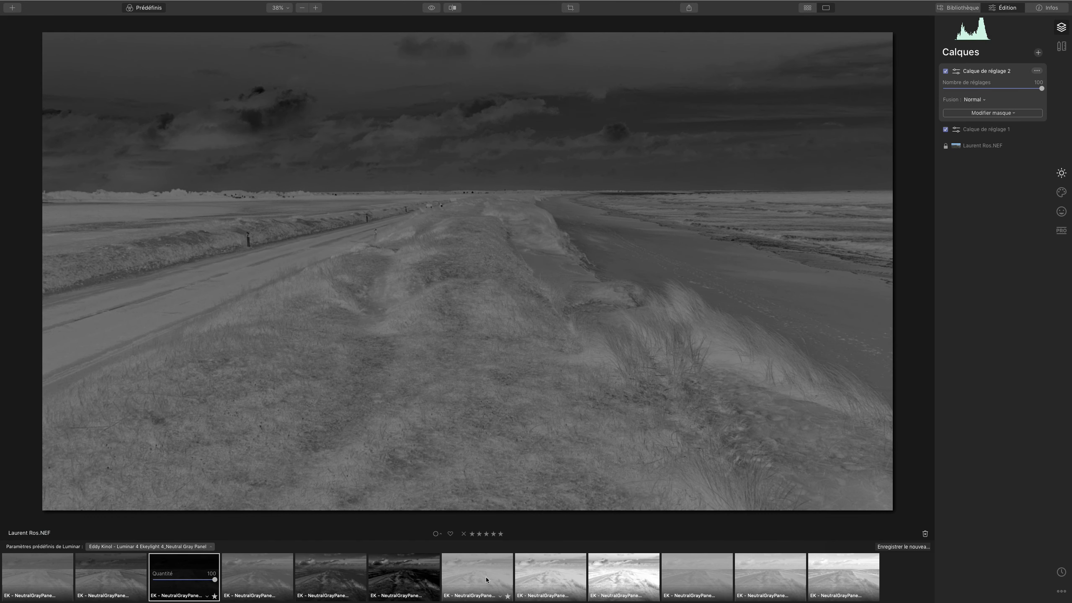
{"action": "left_click", "coordinate": [484, 575]}
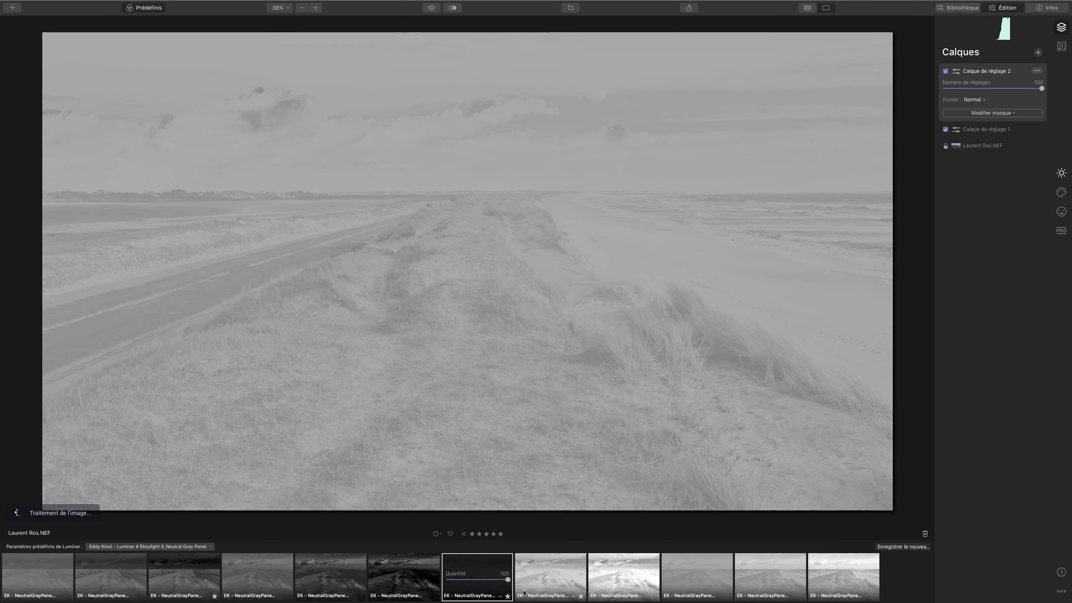
{"action": "left_click", "coordinate": [630, 575]}
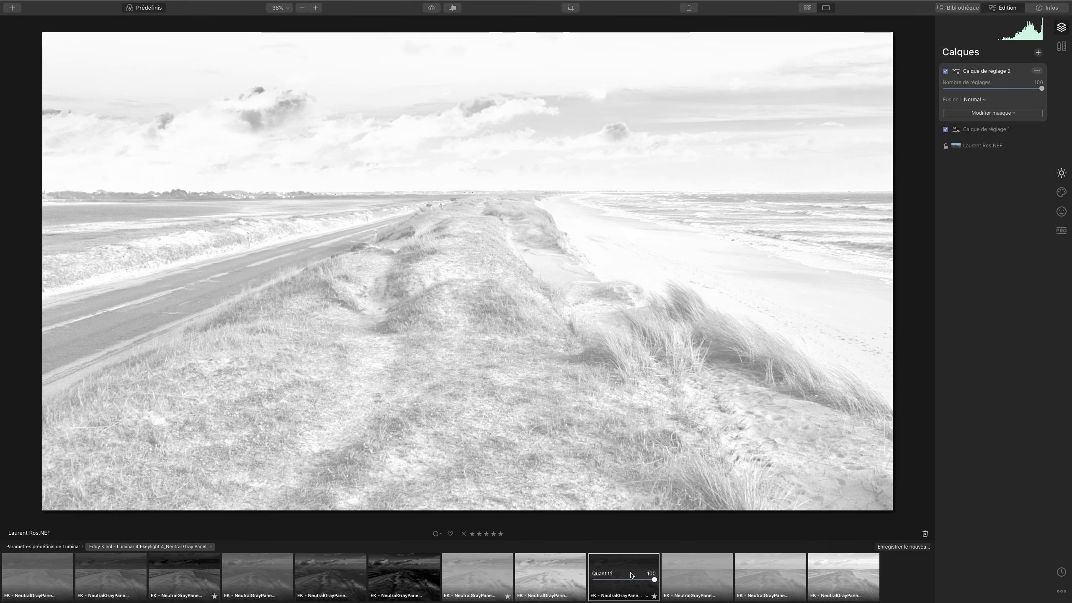
{"action": "left_click", "coordinate": [680, 558]}
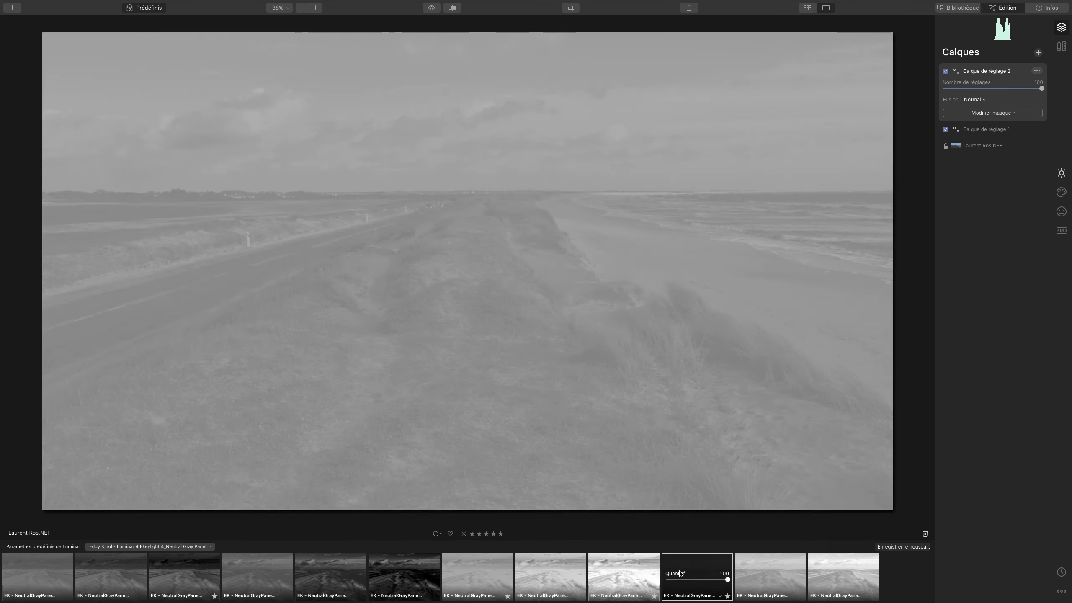
{"action": "left_click", "coordinate": [754, 570]}
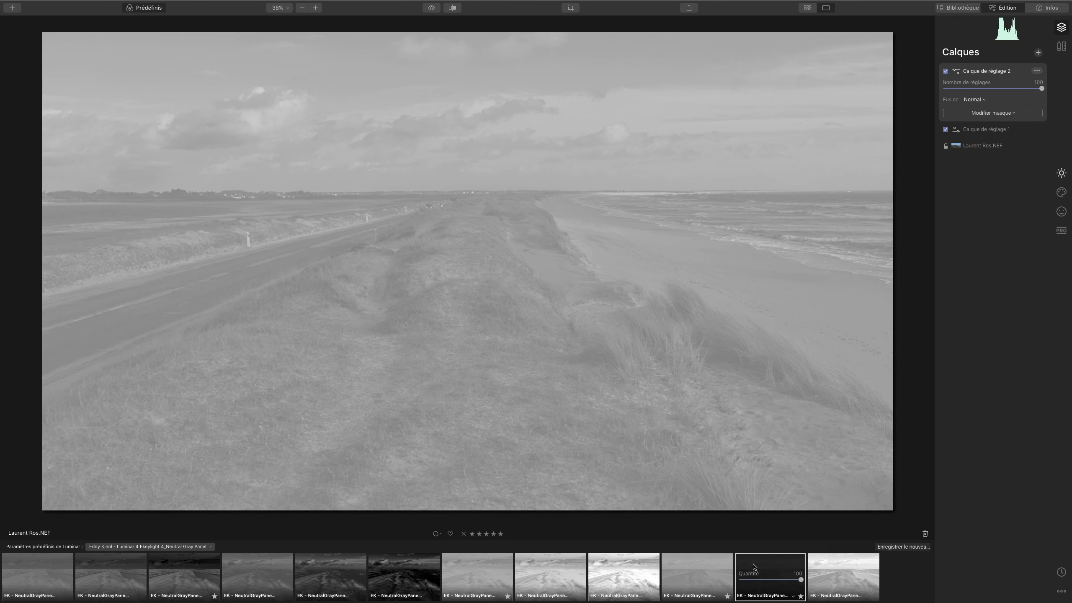
{"action": "left_click", "coordinate": [188, 574]}
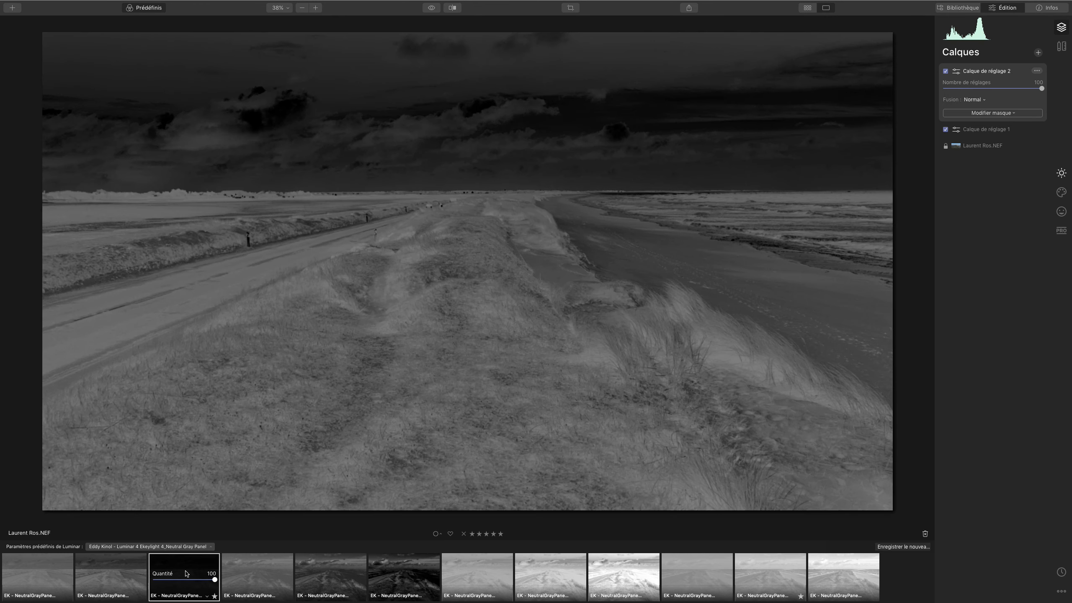
{"action": "left_click", "coordinate": [52, 569]}
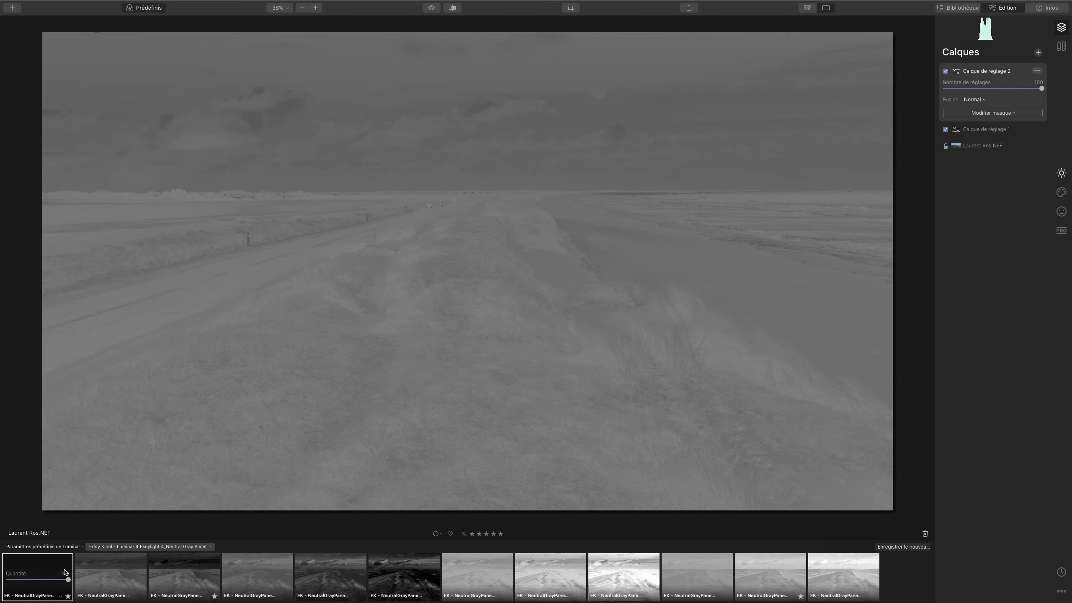
{"action": "left_click", "coordinate": [370, 571]}
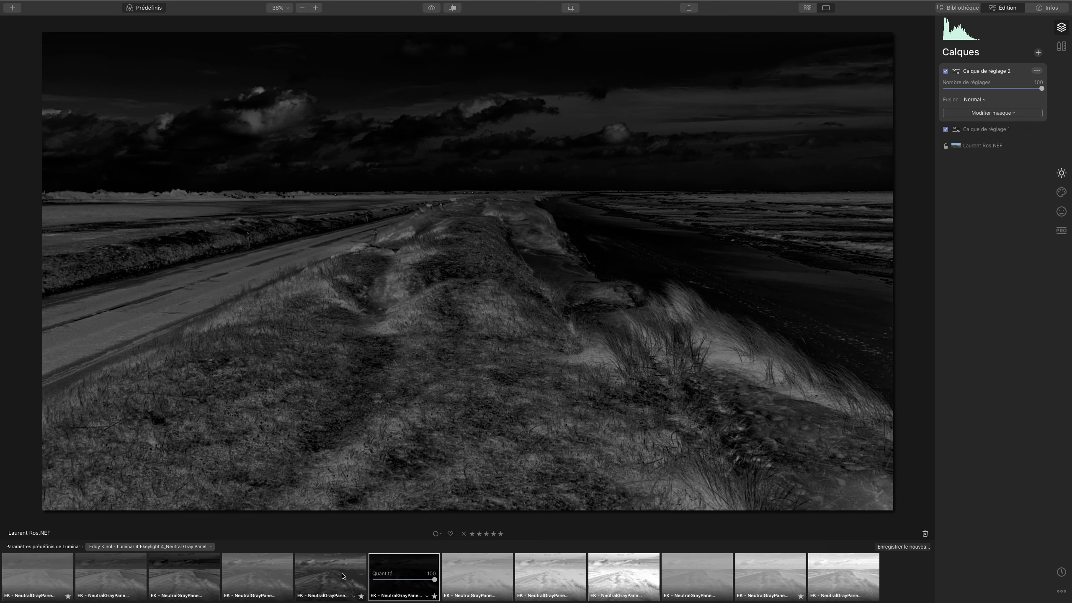
Reapply the fifth Neutral Gray Panel look to the second adjustment layer and create a luminosity mask for that layer
{"action": "left_click", "coordinate": [342, 576]}
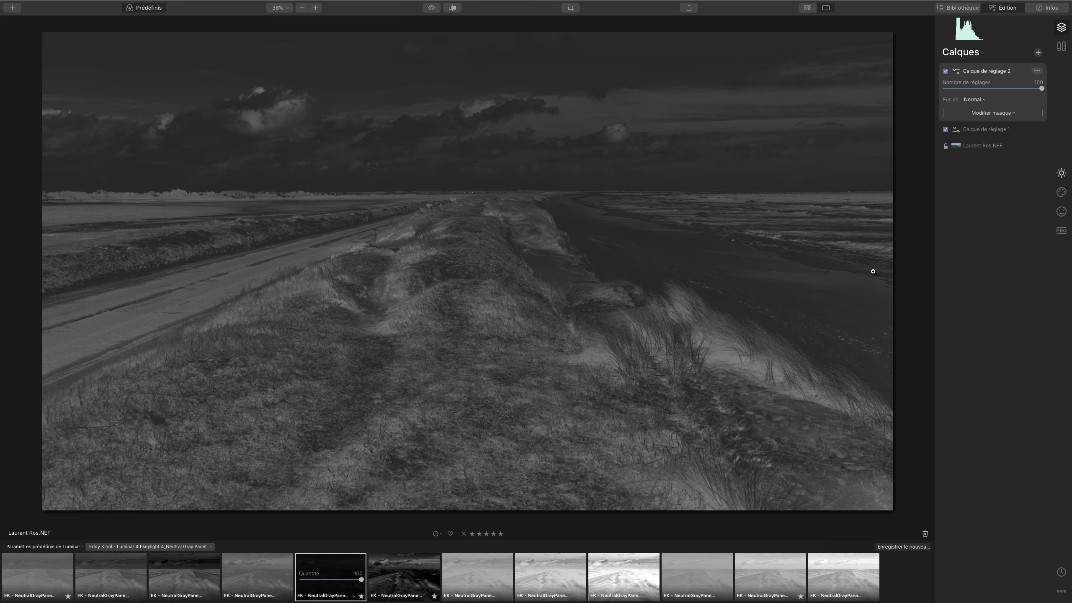
{"action": "left_click", "coordinate": [1006, 114]}
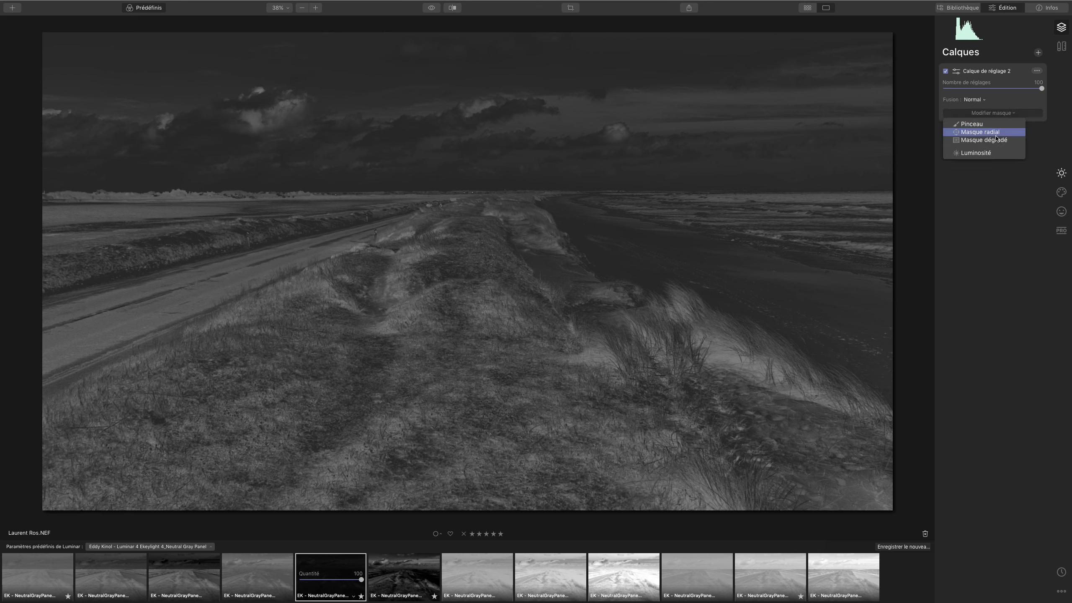
{"action": "left_click", "coordinate": [983, 153]}
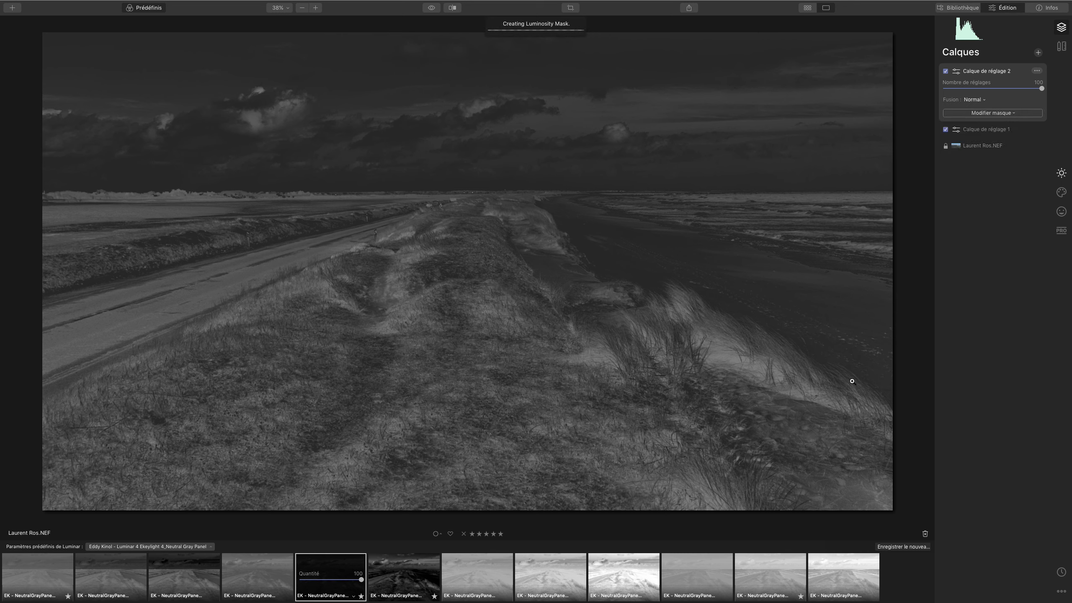
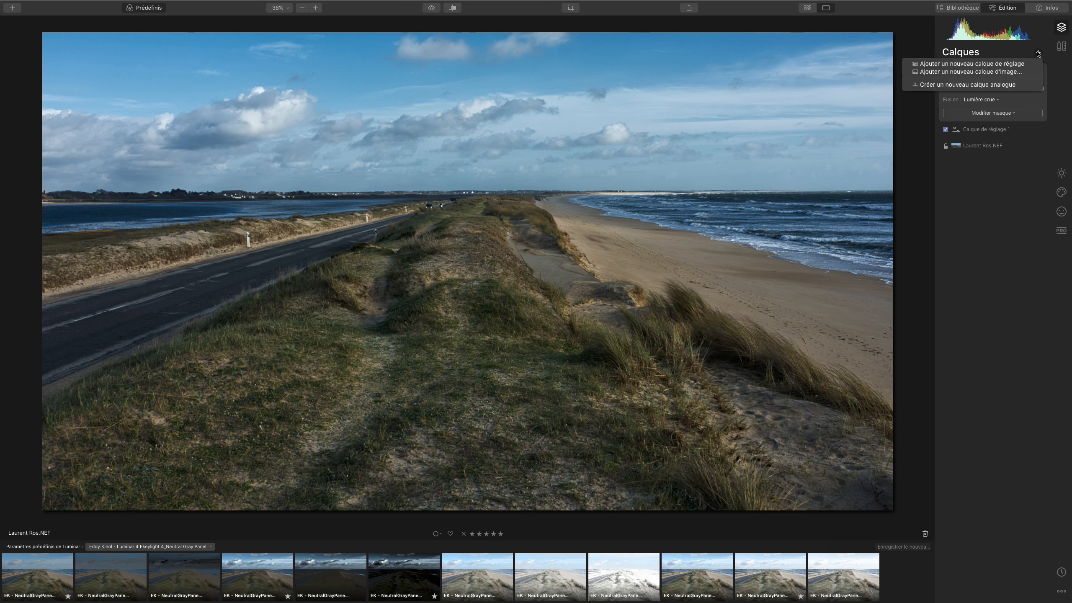
Add a third adjustment layer and draw a gradient mask on it covering the sky down to the horizon
{"action": "left_click", "coordinate": [1019, 65]}
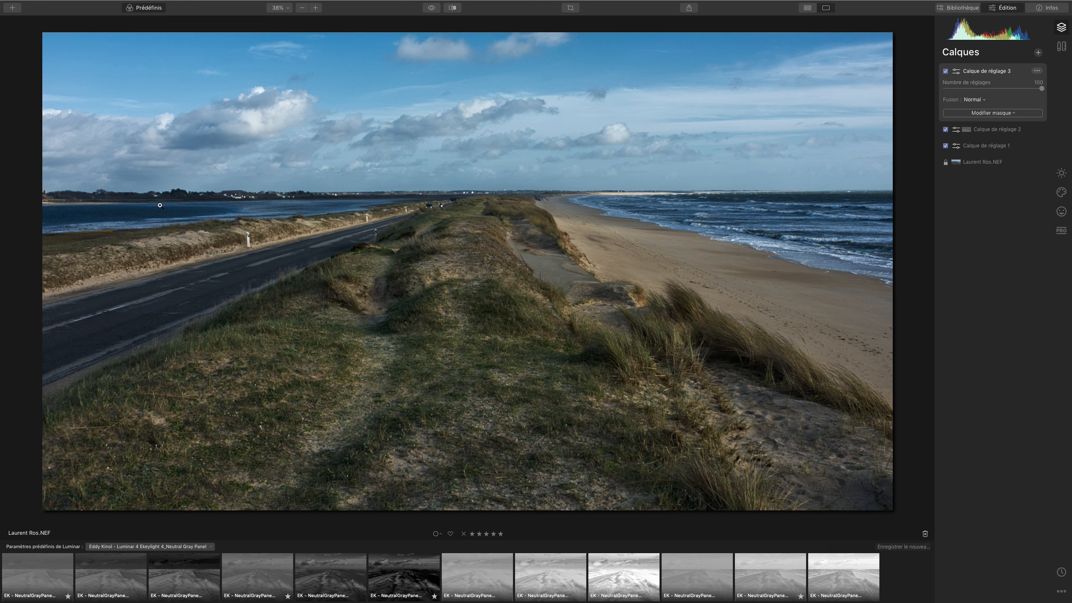
{"action": "left_click", "coordinate": [1009, 113]}
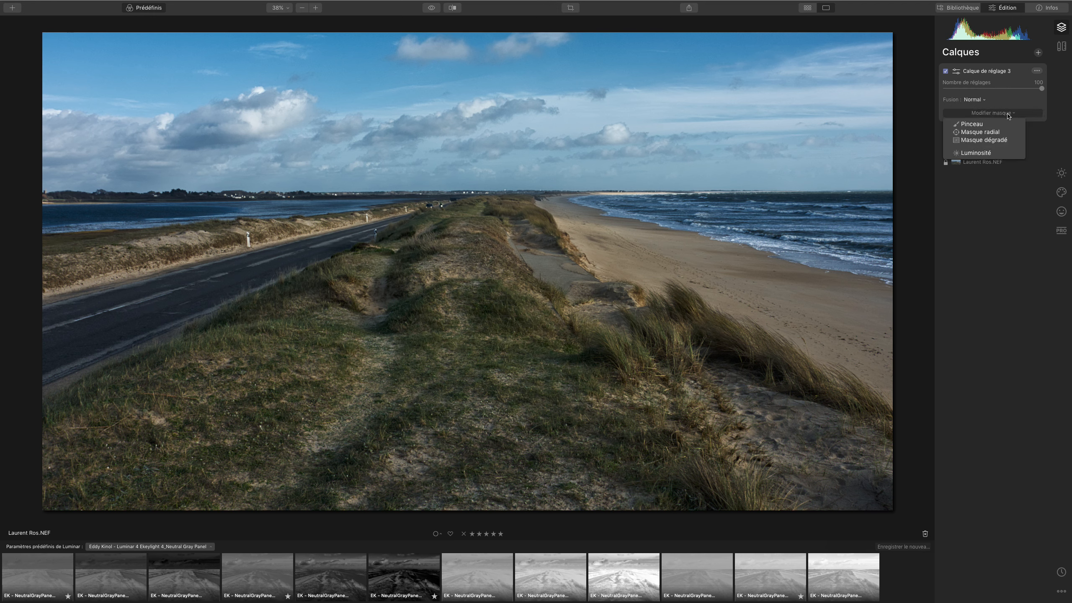
{"action": "left_click", "coordinate": [997, 141]}
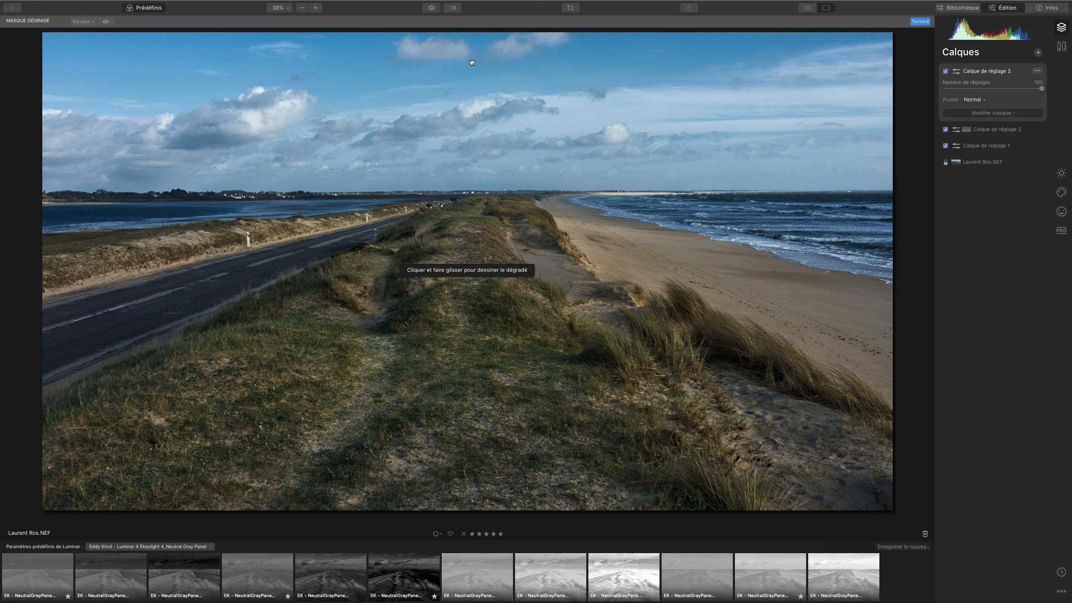
{"action": "left_click_drag", "start_coordinate": [472, 63], "coordinate": [454, 187]}
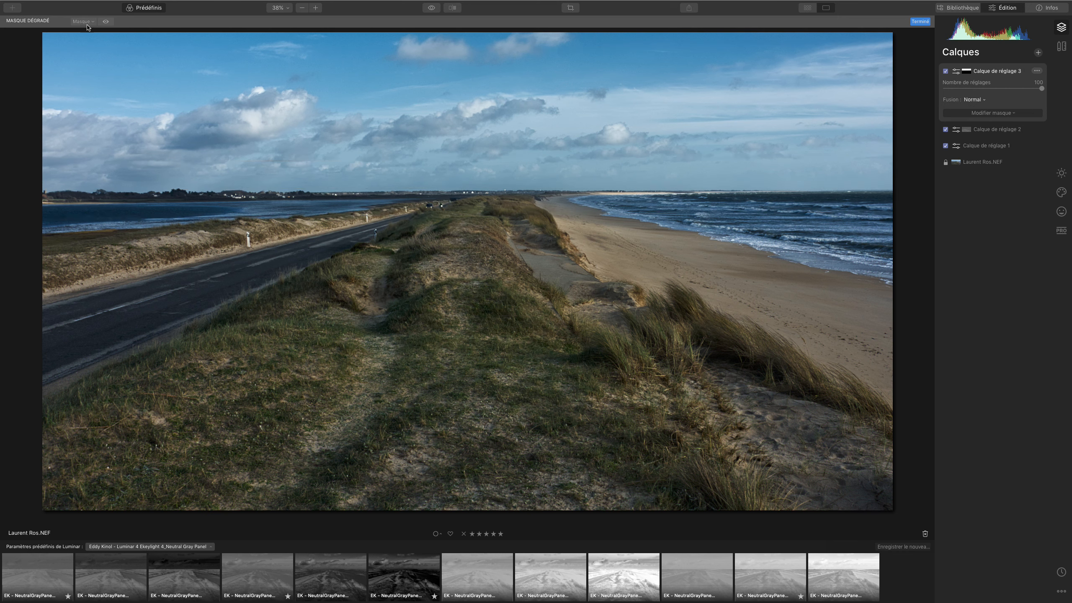
Show the gradient mask overlay, widen the transition and move it slightly up around the horizon, and hide the overlay
{"action": "left_click", "coordinate": [106, 21]}
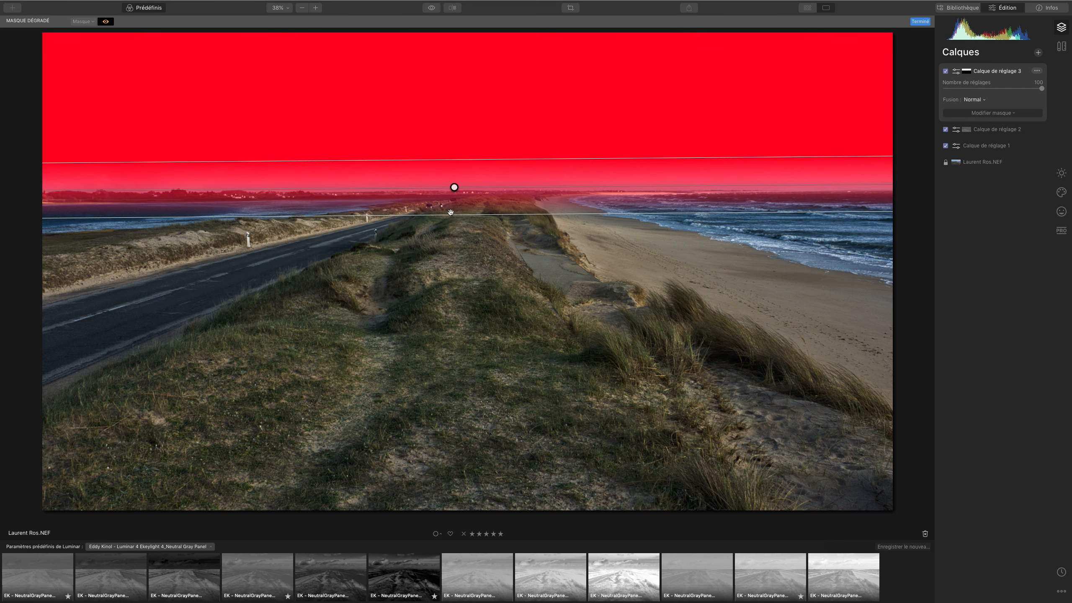
{"action": "left_click_drag", "start_coordinate": [450, 214], "coordinate": [446, 261]}
{"action": "left_click_drag", "start_coordinate": [450, 216], "coordinate": [450, 172]}
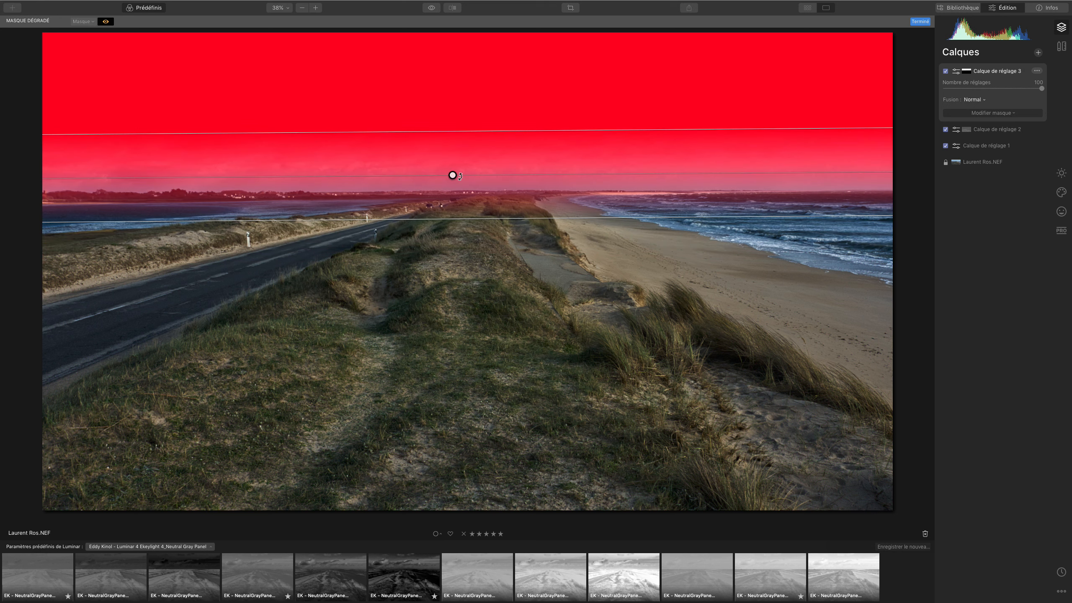
{"action": "left_click_drag", "start_coordinate": [452, 175], "coordinate": [452, 173]}
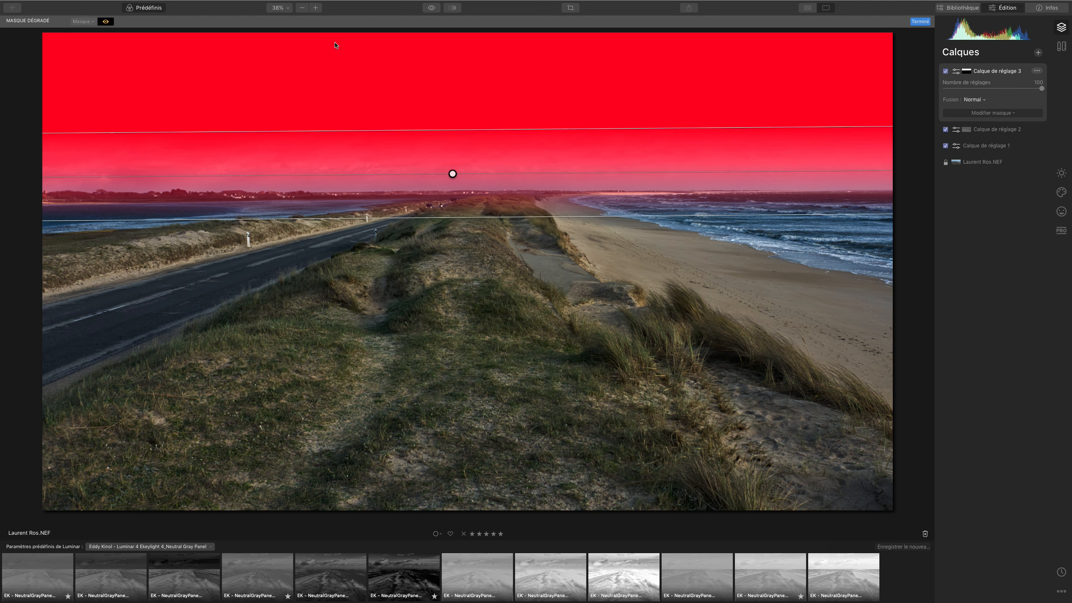
{"action": "left_click", "coordinate": [105, 22]}
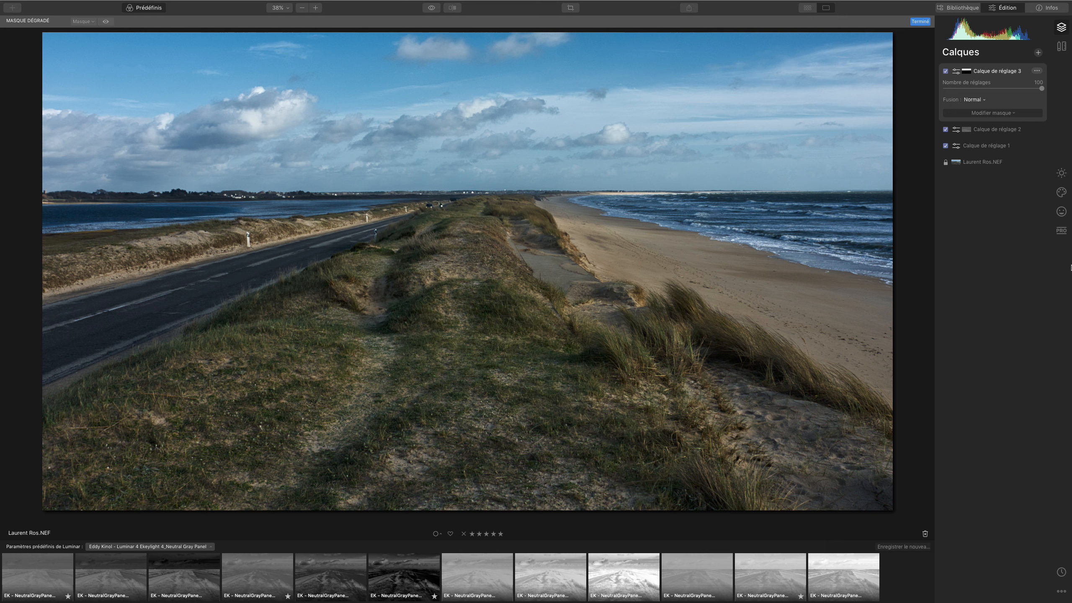
Apply the Mystique effect to the third adjustment layer with an amount of 45 and open its advanced settings
{"action": "left_click", "coordinate": [1061, 192]}
{"action": "left_click", "coordinate": [952, 163]}
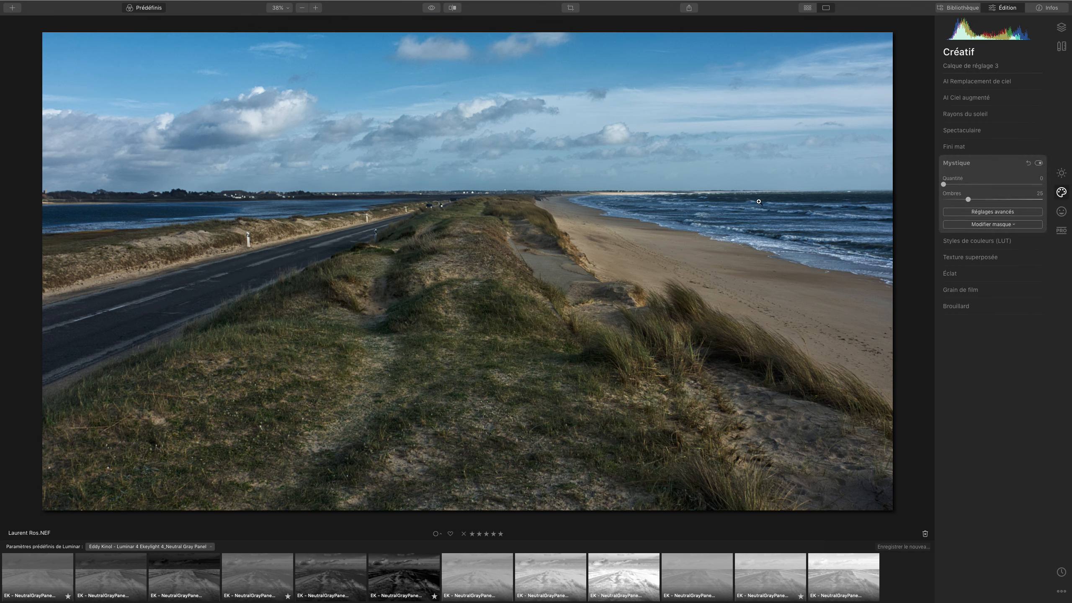
{"action": "left_click_drag", "start_coordinate": [943, 185], "coordinate": [1002, 186]}
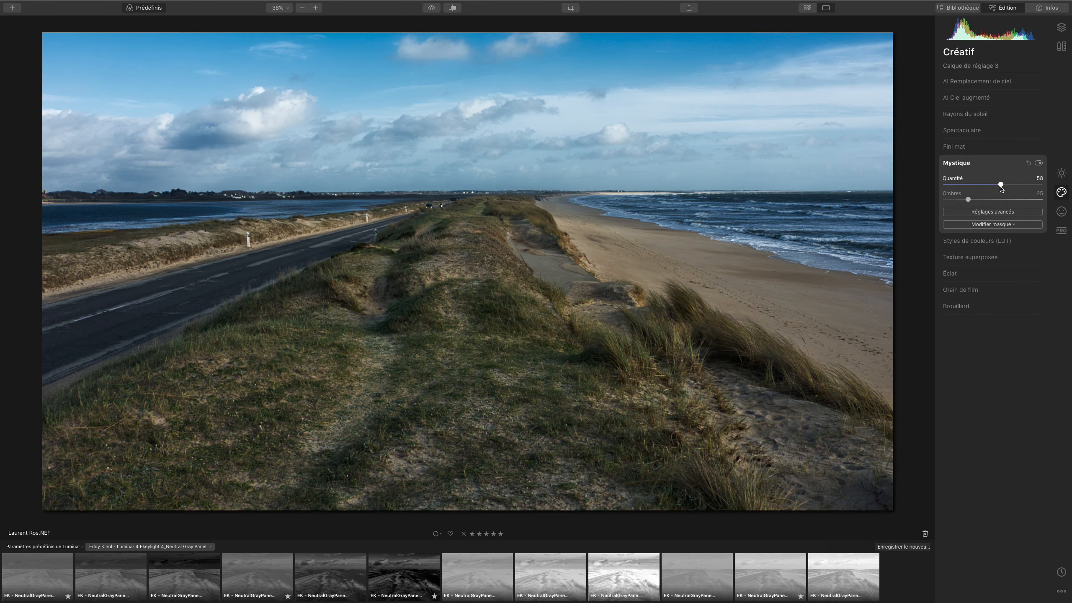
{"action": "left_click_drag", "start_coordinate": [1000, 185], "coordinate": [987, 186]}
{"action": "left_click", "coordinate": [992, 212]}
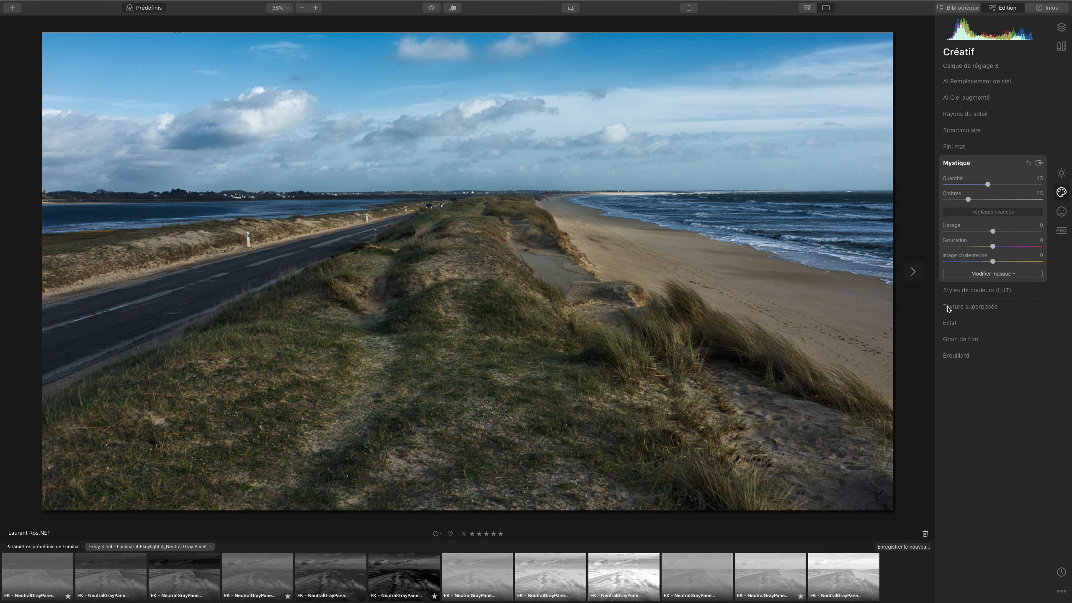
Lower the smoothing and the saturation of the Mystique effect well below zero
{"action": "left_click", "coordinate": [1021, 232]}
{"action": "left_click", "coordinate": [961, 232]}
{"action": "left_click", "coordinate": [955, 232]}
{"action": "left_click", "coordinate": [972, 246]}
{"action": "left_click", "coordinate": [963, 247]}
{"action": "left_click", "coordinate": [953, 246]}
{"action": "mouse_move", "coordinate": [952, 246]}
{"action": "left_mouse_down"}
{"action": "mouse_move", "coordinate": [966, 246]}
{"action": "mouse_move", "coordinate": [953, 247]}
{"action": "left_mouse_up"}
Compare the sky with the Mystique effect repeatedly switched off and on
{"action": "left_click", "coordinate": [1038, 163]}
{"action": "left_click", "coordinate": [1039, 163]}
{"action": "left_click", "coordinate": [1038, 163]}
{"action": "left_click", "coordinate": [1038, 163]}
{"action": "left_click", "coordinate": [1038, 163]}
{"action": "left_click", "coordinate": [1038, 163]}
Apply the Éclat effect of type Flou artistique with an amount of 27, compare it off and on, and open its advanced settings
{"action": "left_click", "coordinate": [955, 323]}
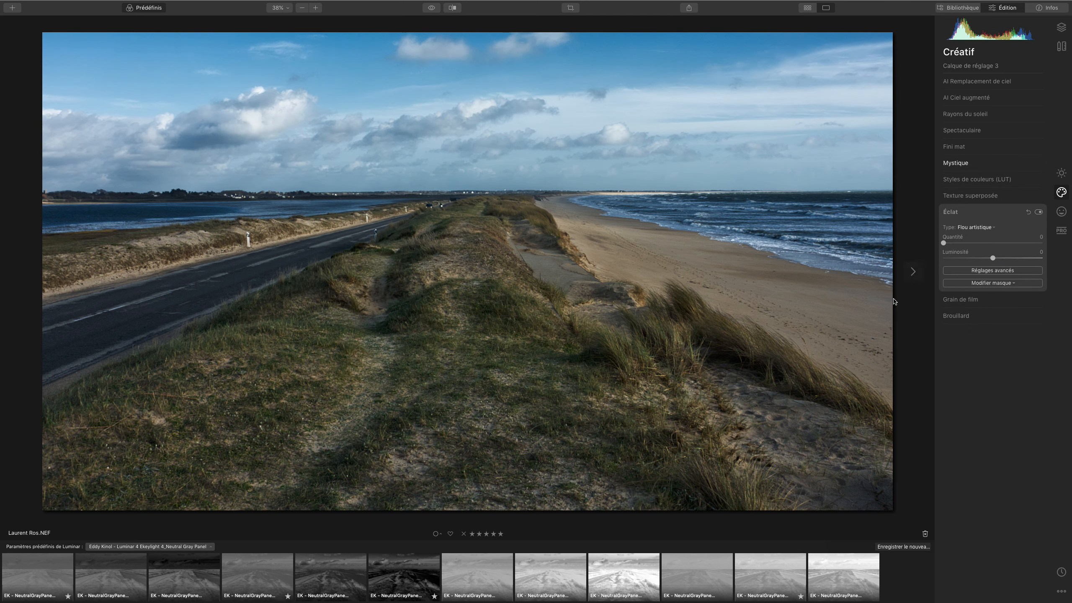
{"action": "left_click_drag", "start_coordinate": [943, 244], "coordinate": [971, 243]}
{"action": "left_click", "coordinate": [1039, 212]}
{"action": "left_click", "coordinate": [1038, 212]}
{"action": "left_click", "coordinate": [992, 270]}
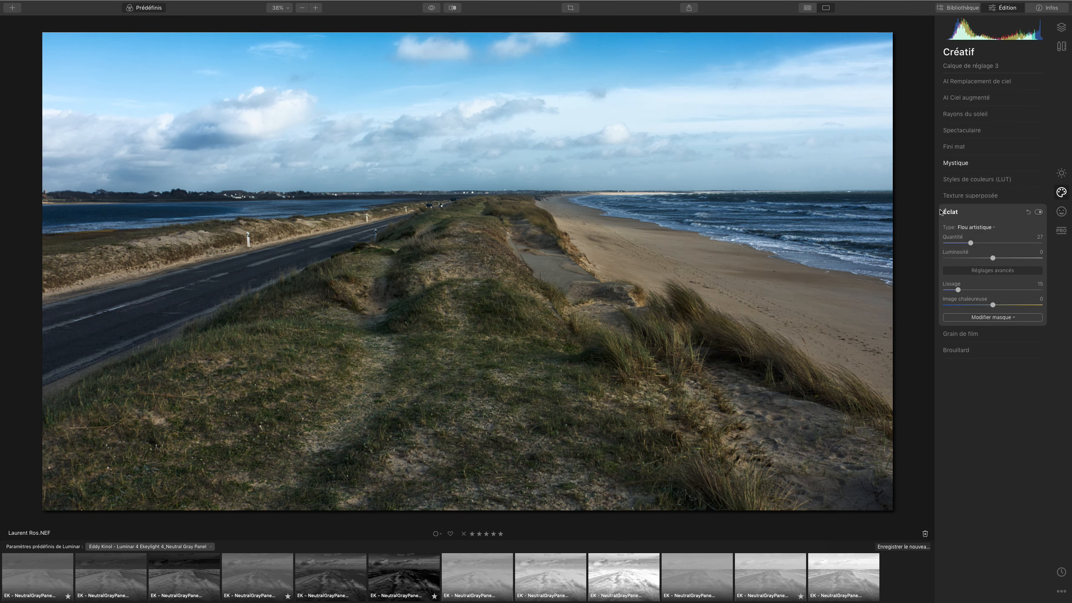
Add a fourth adjustment layer and set its overall colour saturation to -31
{"action": "left_click", "coordinate": [1061, 27]}
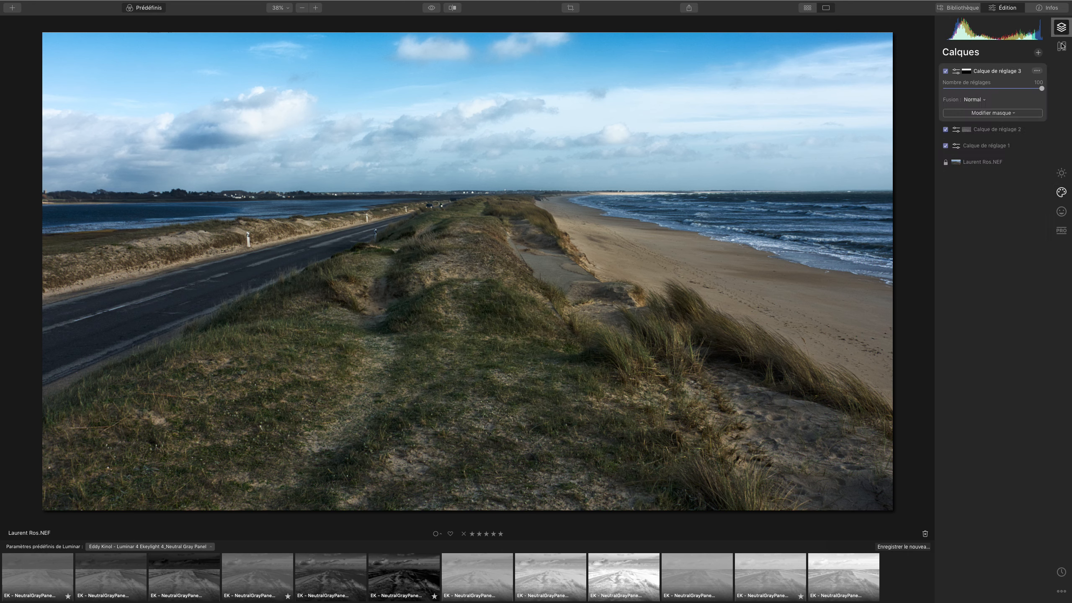
{"action": "left_click", "coordinate": [1038, 52]}
{"action": "left_click", "coordinate": [1030, 67]}
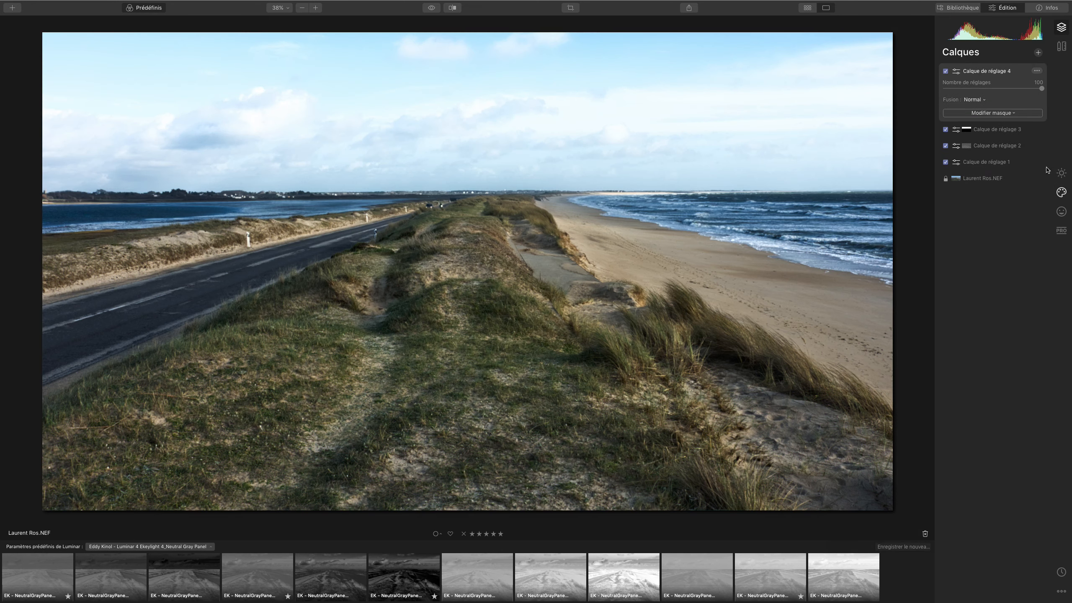
{"action": "left_click", "coordinate": [1060, 173]}
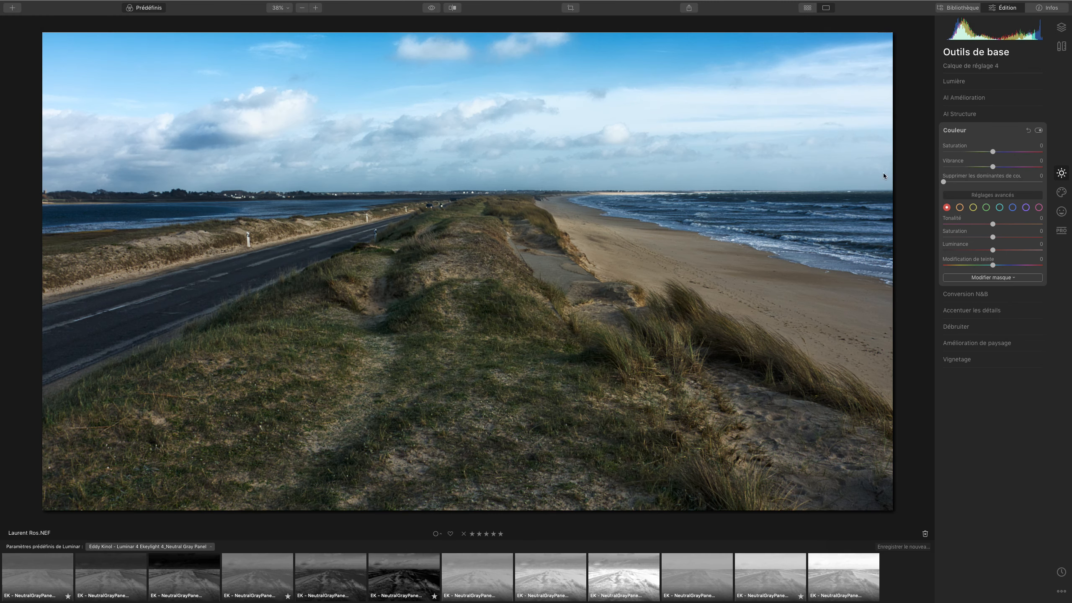
{"action": "left_click_drag", "start_coordinate": [986, 152], "coordinate": [983, 152]}
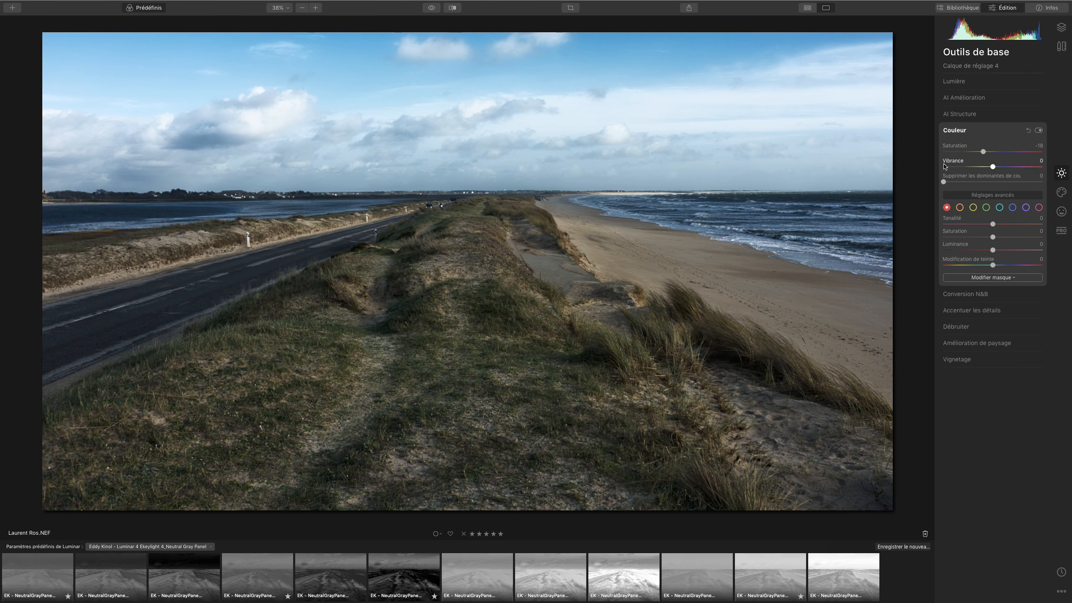
{"action": "left_click", "coordinate": [968, 152]}
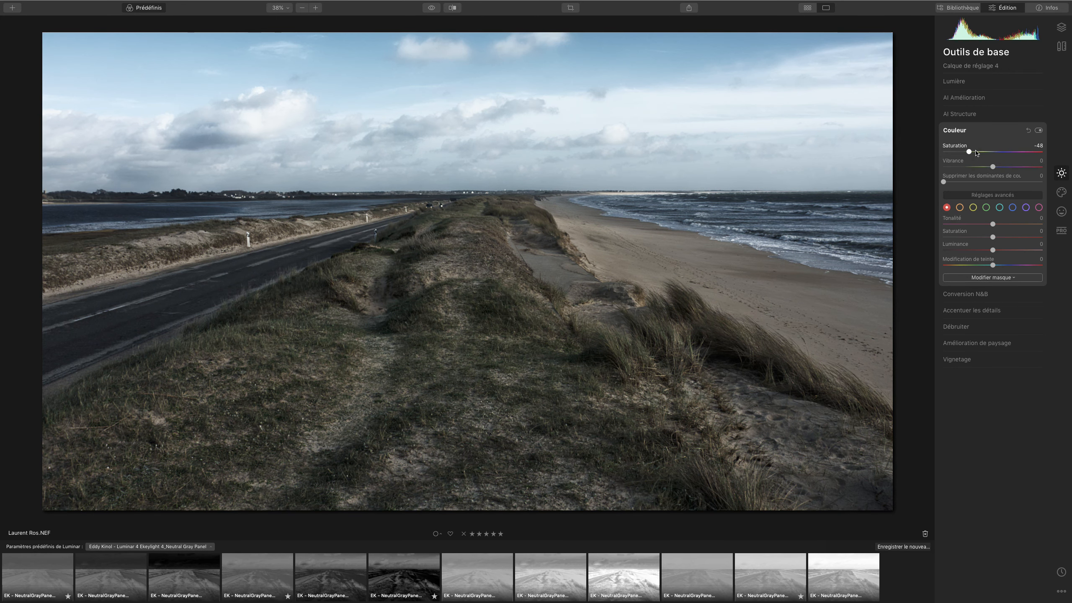
{"action": "left_click", "coordinate": [976, 152]}
Set the green tones' saturation to 65 and luminance to -34, and try shifting their hue
{"action": "left_click", "coordinate": [987, 208]}
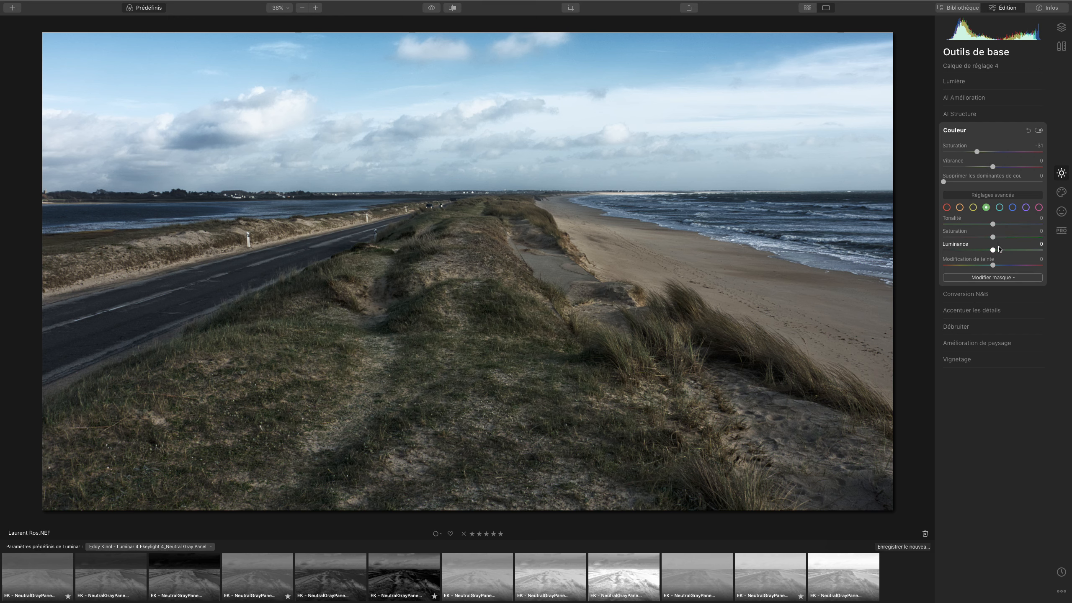
{"action": "left_click_drag", "start_coordinate": [1004, 238], "coordinate": [1017, 239]}
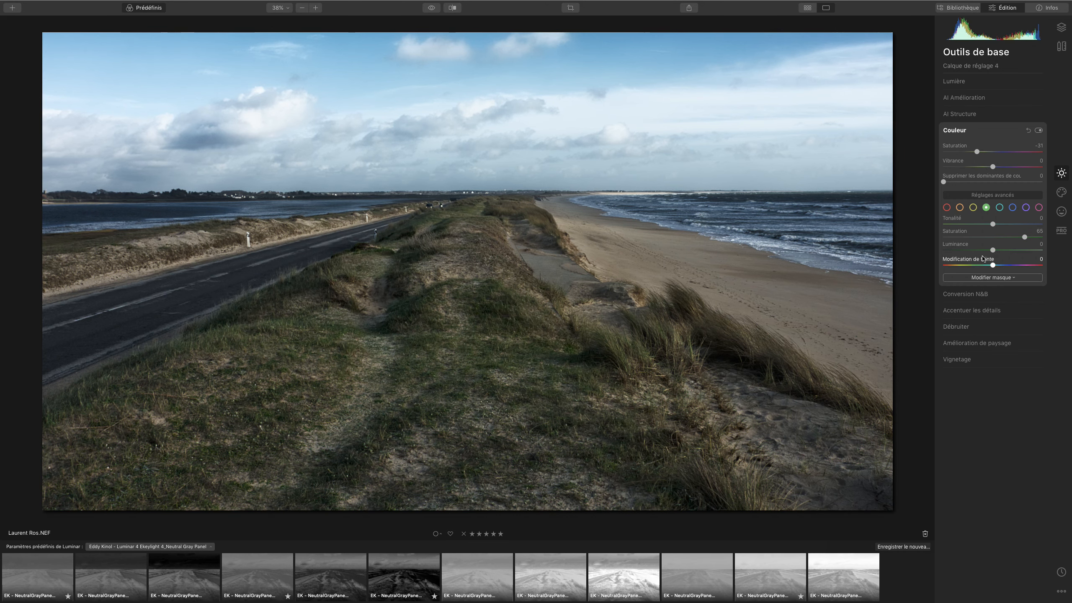
{"action": "left_click_drag", "start_coordinate": [993, 250], "coordinate": [975, 252]}
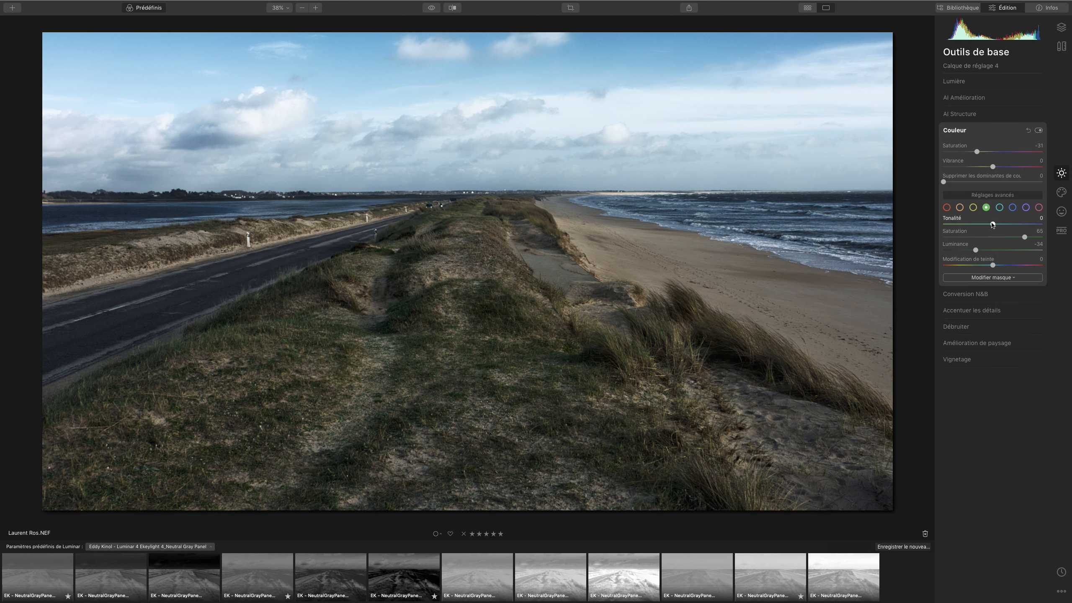
{"action": "left_click_drag", "start_coordinate": [992, 224], "coordinate": [982, 250]}
Set the yellow tones' saturation to 53 and luminance to 51, and return to the layer list
{"action": "left_click", "coordinate": [973, 207]}
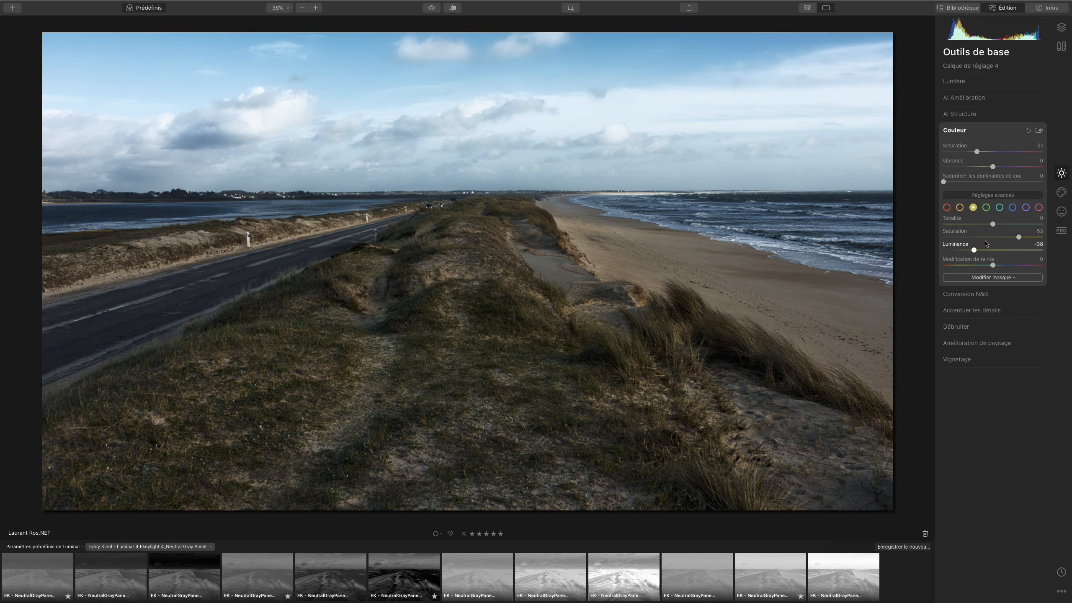
{"action": "left_click_drag", "start_coordinate": [974, 249], "coordinate": [1018, 250]}
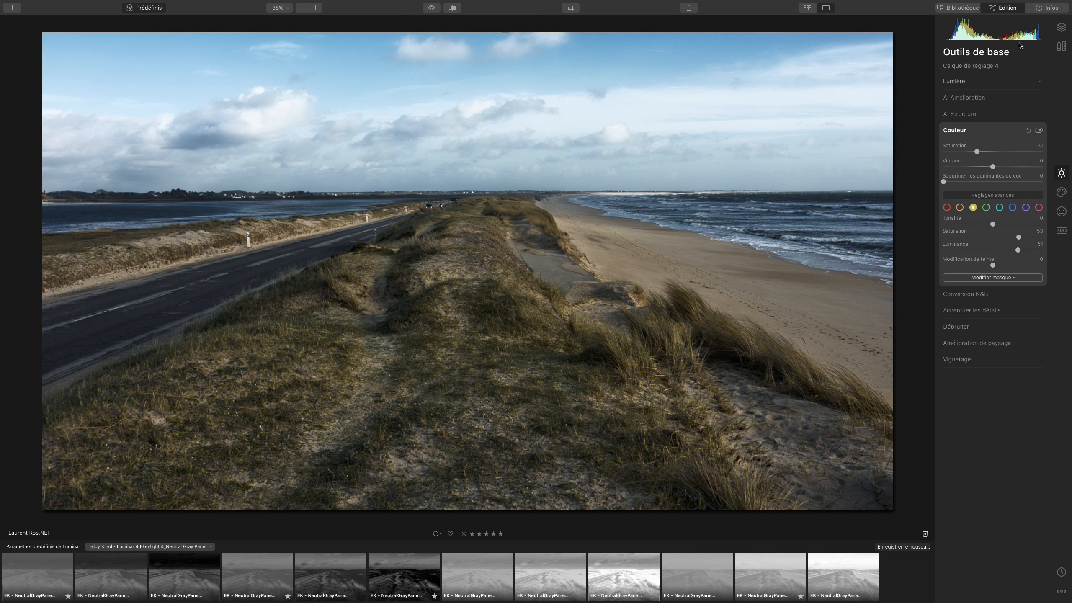
{"action": "left_click", "coordinate": [1063, 31]}
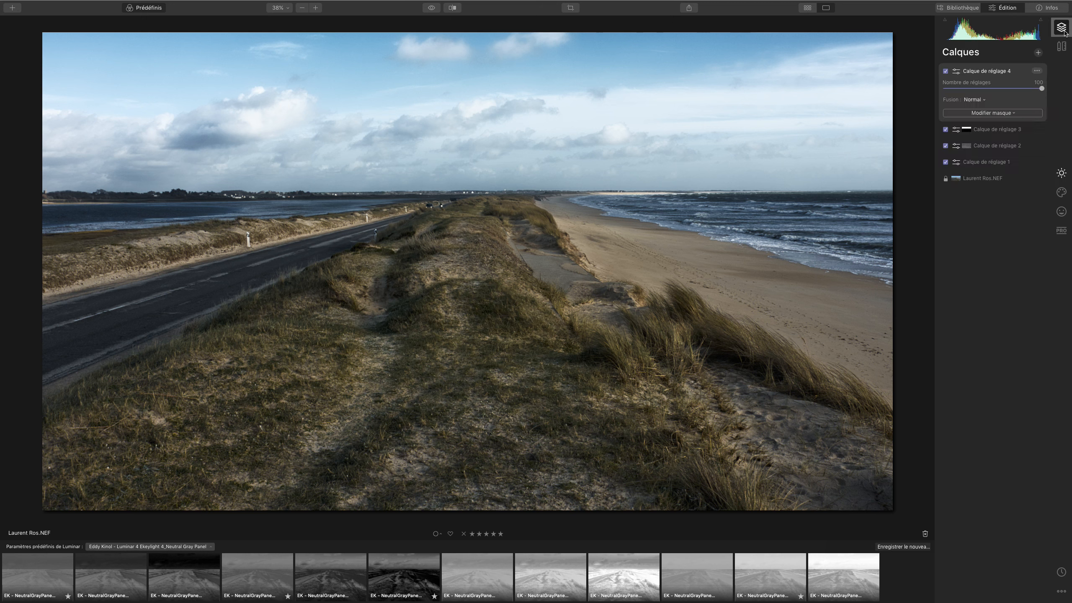
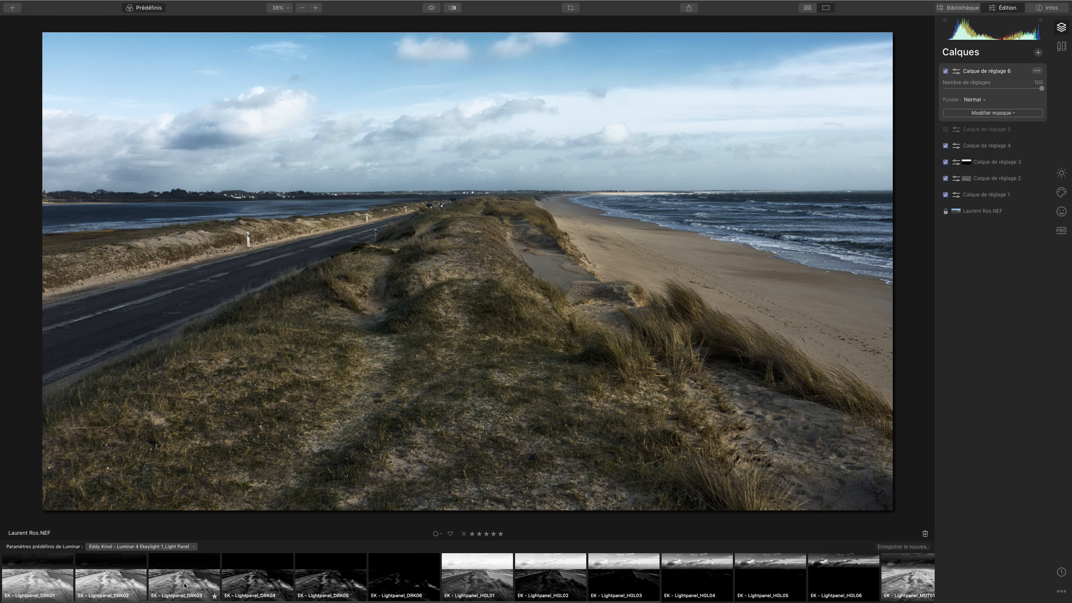
Apply the EK - Lightpanel_DRK05 preset to adjustment layer 6, trying neighbouring presets, and set its exposure to 0.80
{"action": "left_click", "coordinate": [323, 580]}
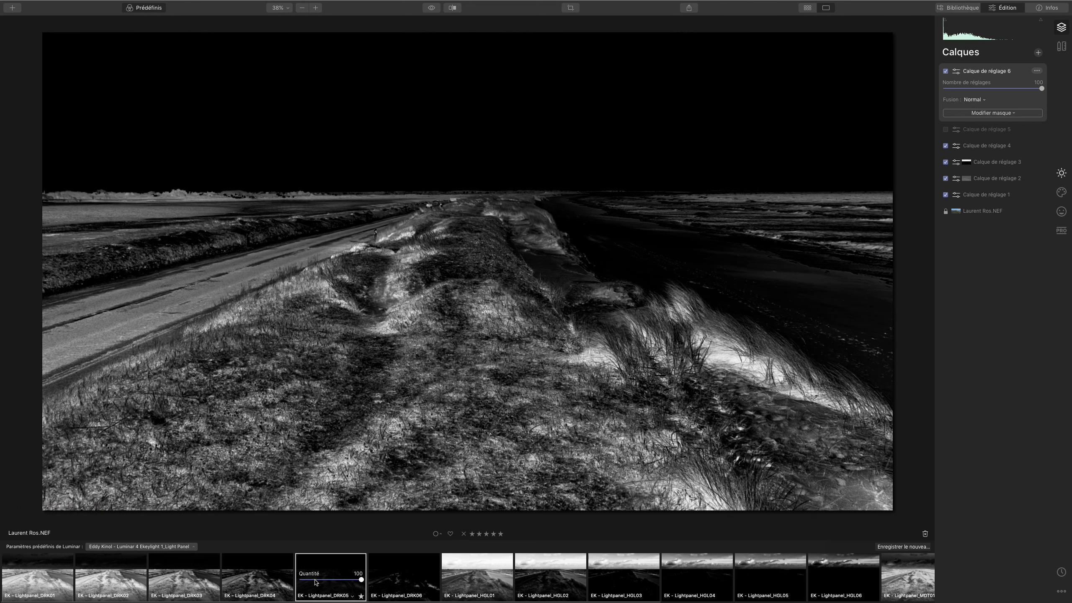
{"action": "left_click", "coordinate": [268, 587]}
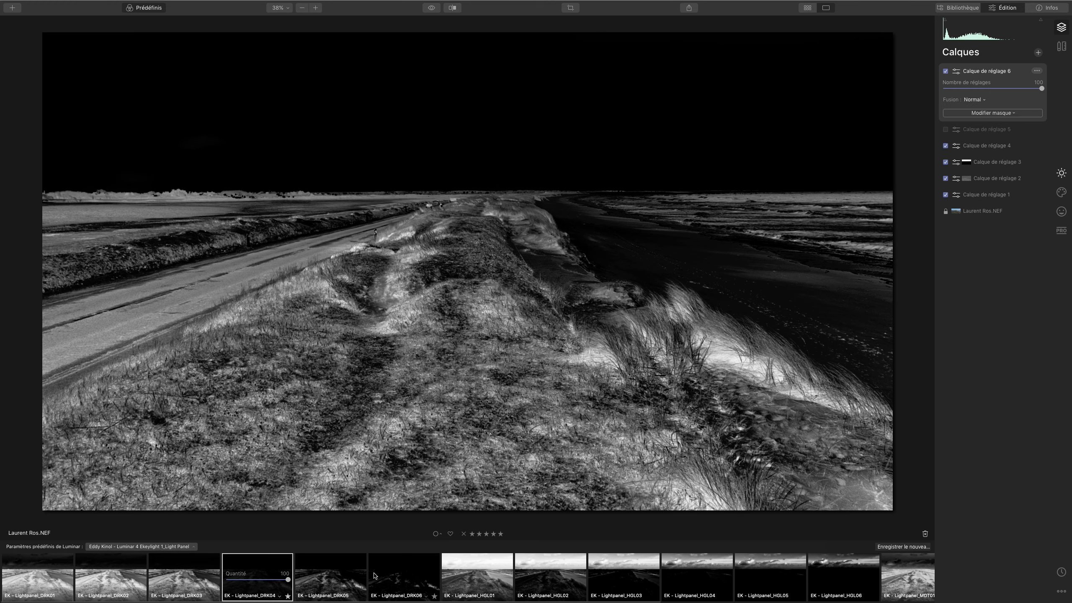
{"action": "left_click", "coordinate": [374, 575]}
{"action": "left_click", "coordinate": [342, 581]}
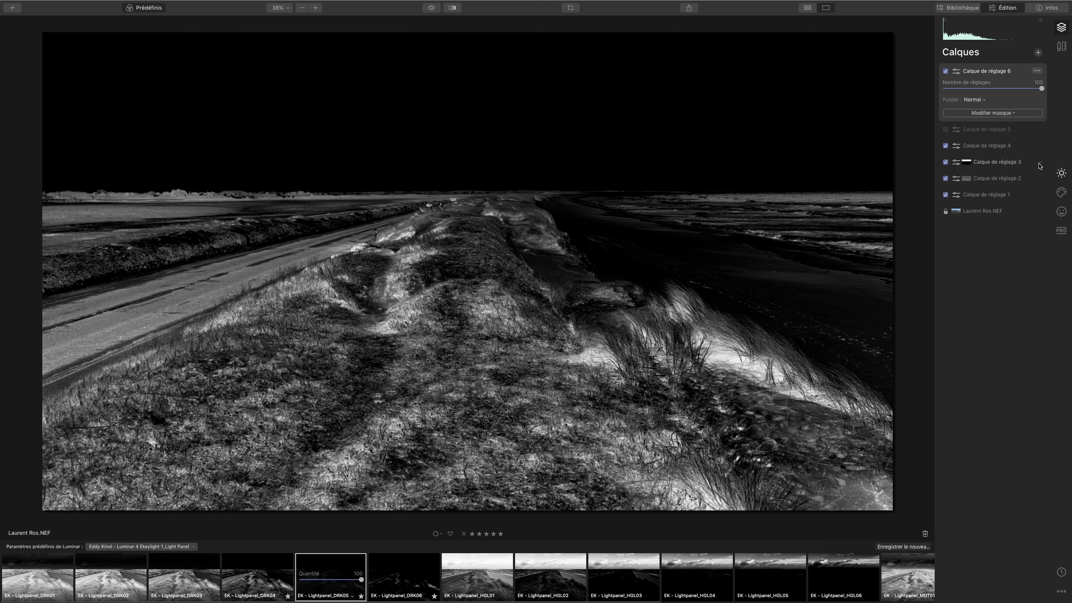
{"action": "left_click", "coordinate": [1061, 173]}
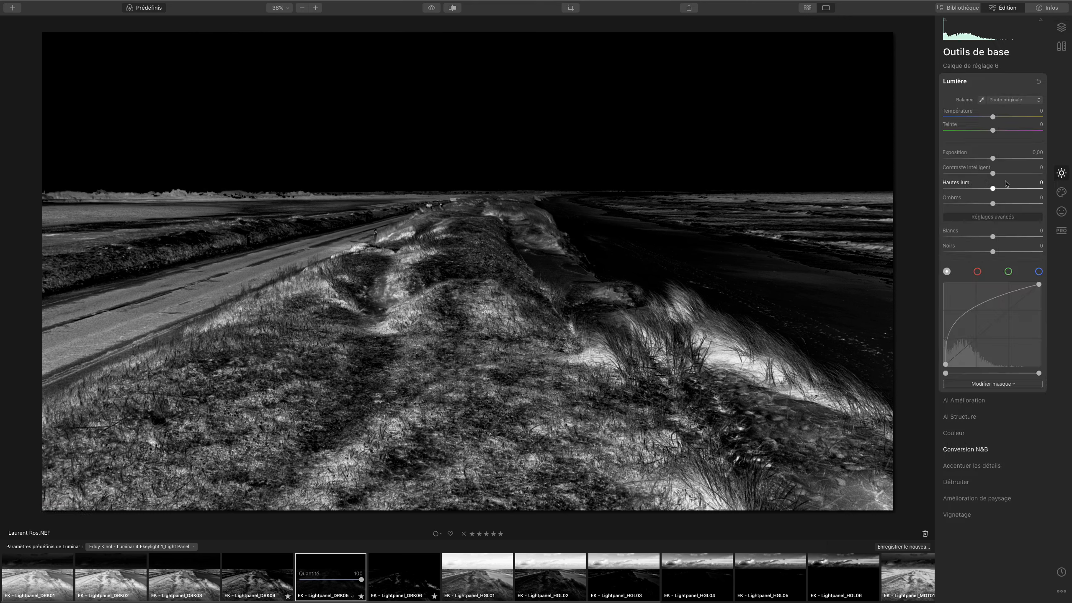
{"action": "mouse_move", "coordinate": [992, 159]}
{"action": "left_mouse_down"}
{"action": "mouse_move", "coordinate": [969, 159]}
{"action": "mouse_move", "coordinate": [1000, 160]}
{"action": "left_mouse_up"}
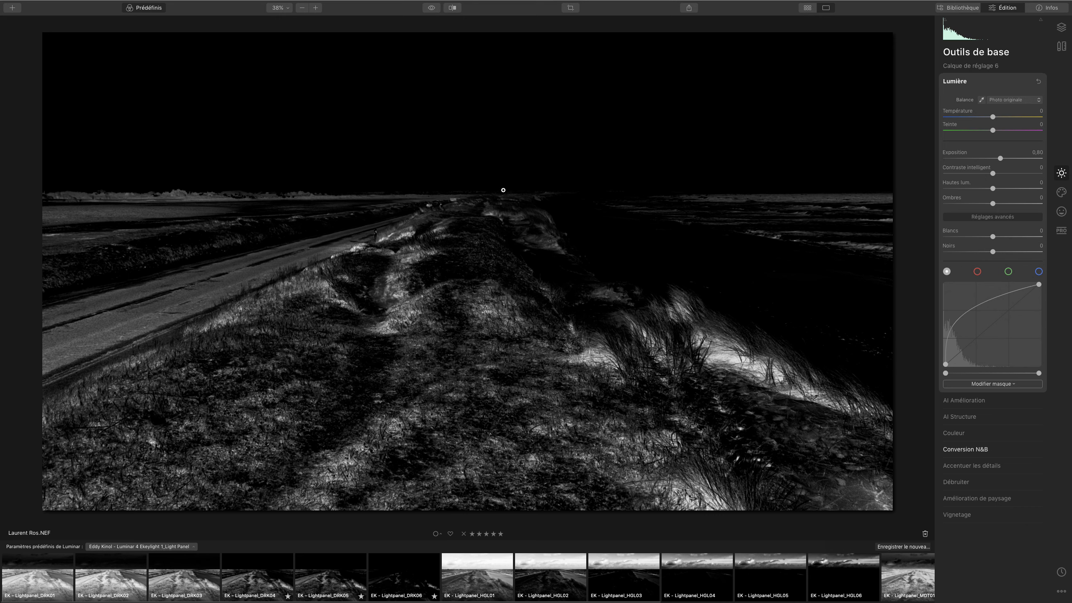
Create a Luminosité mask on adjustment layer 6 and copy that mask
{"action": "left_click", "coordinate": [1061, 27]}
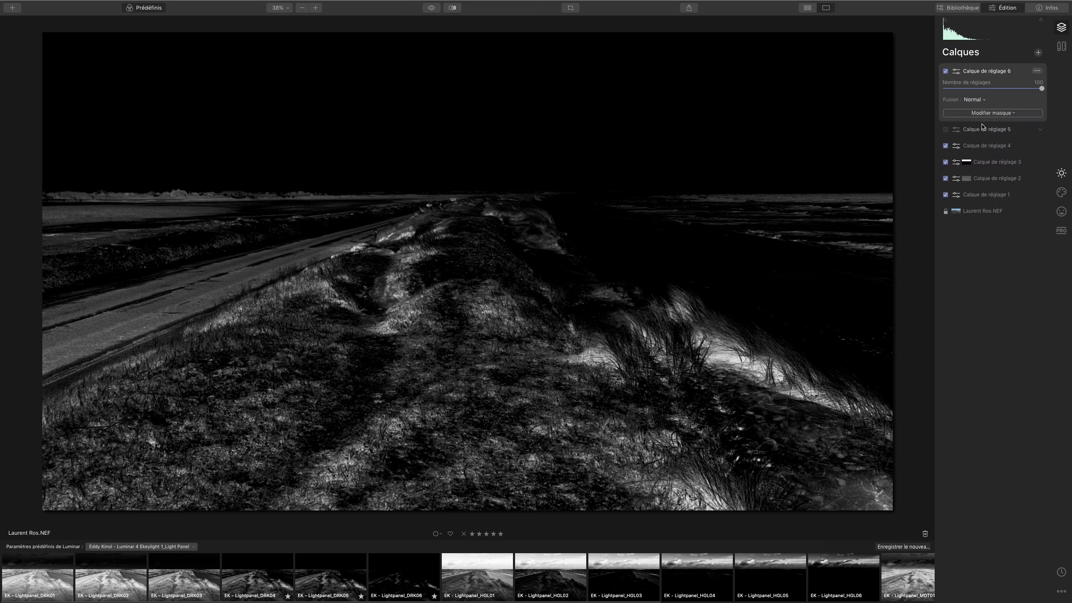
{"action": "left_click", "coordinate": [987, 113]}
{"action": "left_click", "coordinate": [971, 152]}
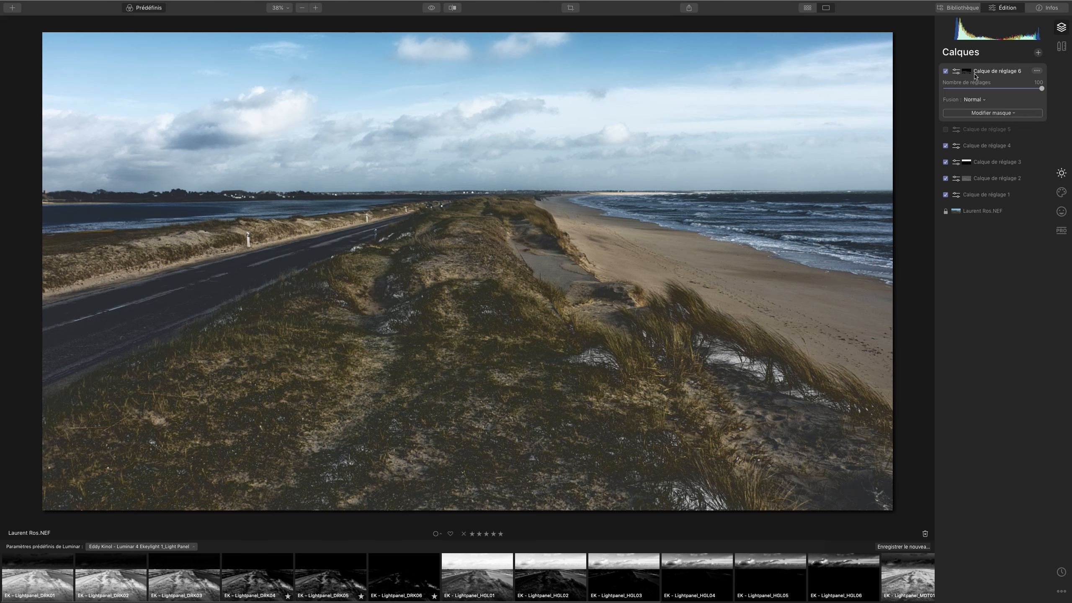
{"action": "right_click", "coordinate": [966, 71]}
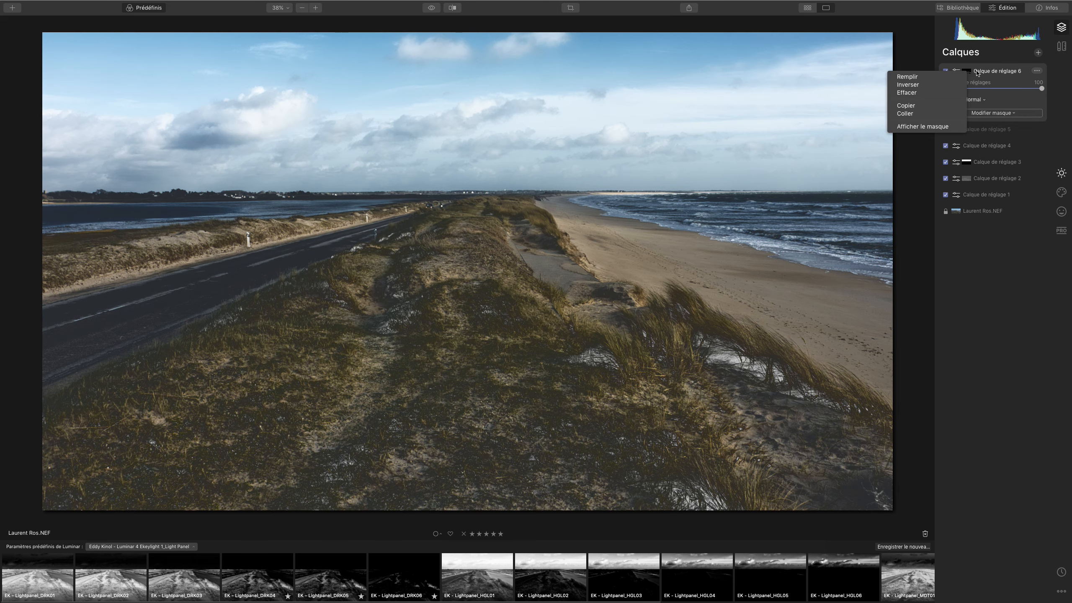
{"action": "left_click", "coordinate": [910, 106]}
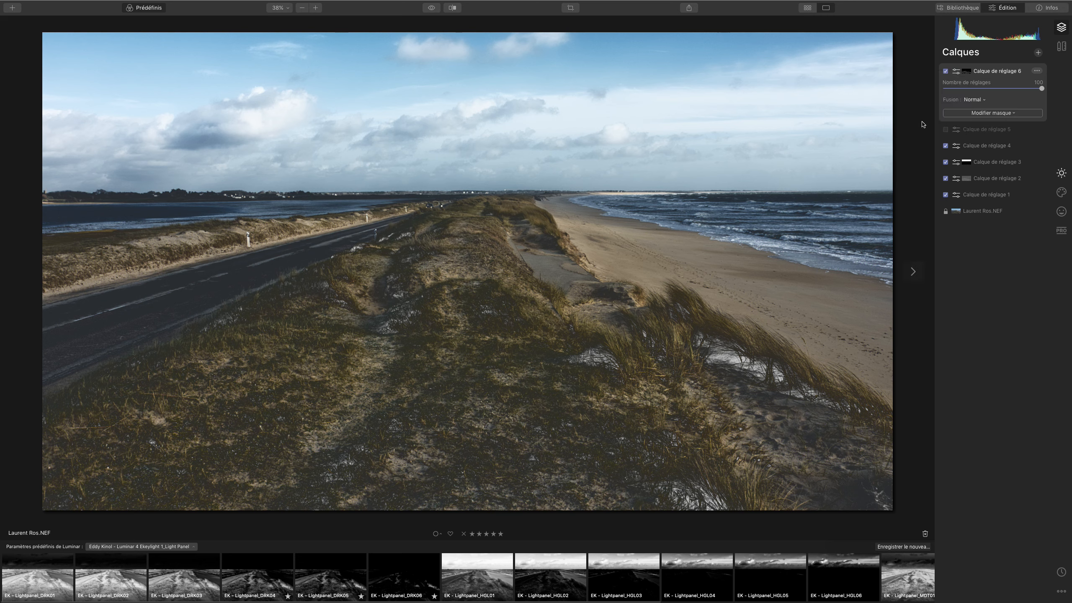
Delete adjustment layer 6 and re-enable adjustment layer 5
{"action": "left_click", "coordinate": [1036, 71]}
{"action": "mouse_move", "coordinate": [980, 150]}
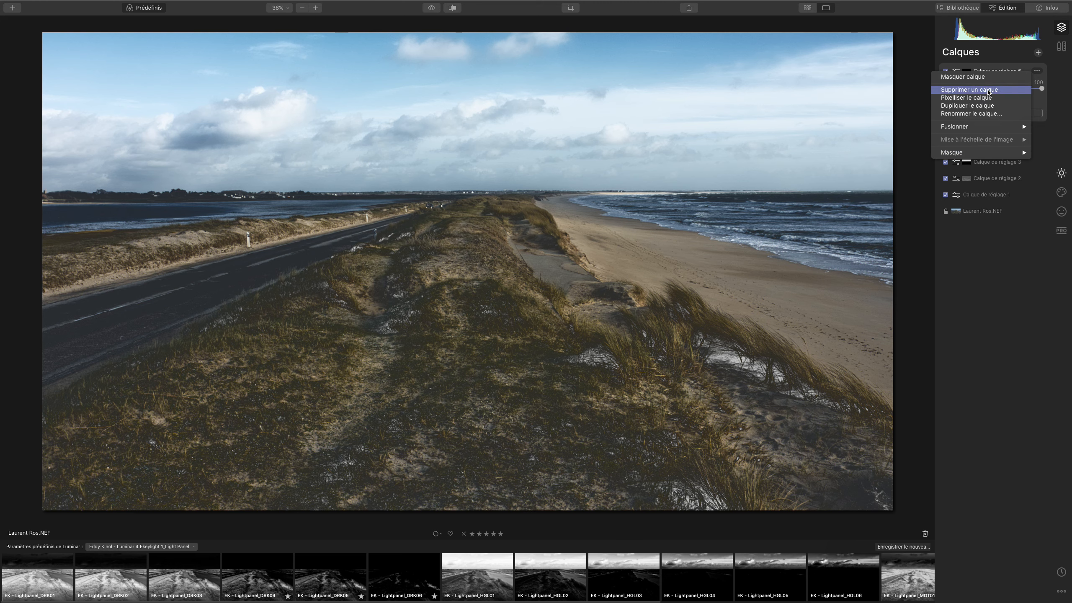
{"action": "left_click", "coordinate": [989, 89]}
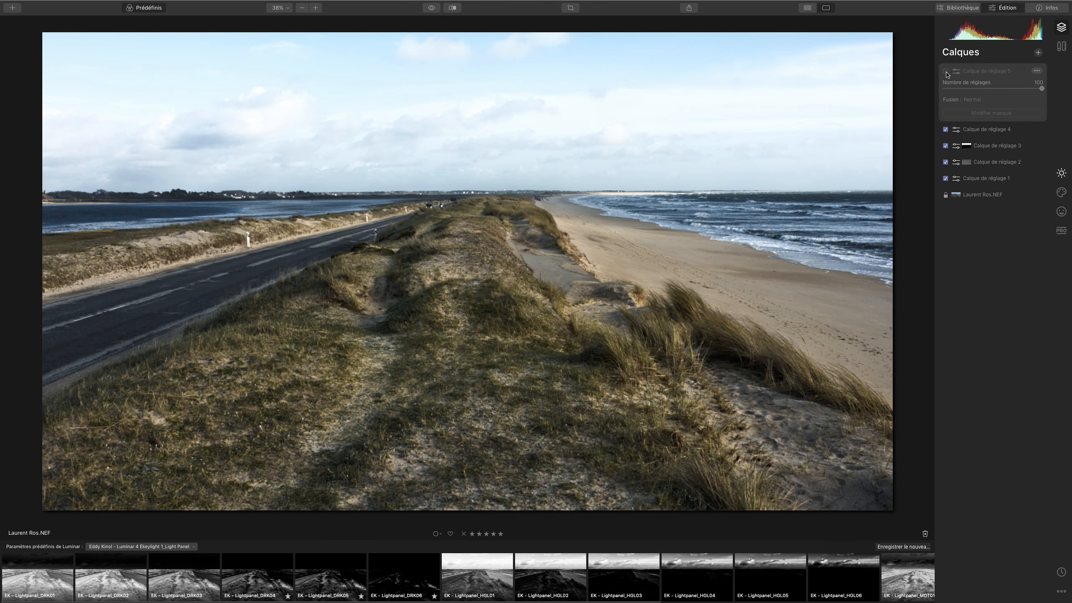
{"action": "left_click", "coordinate": [946, 72]}
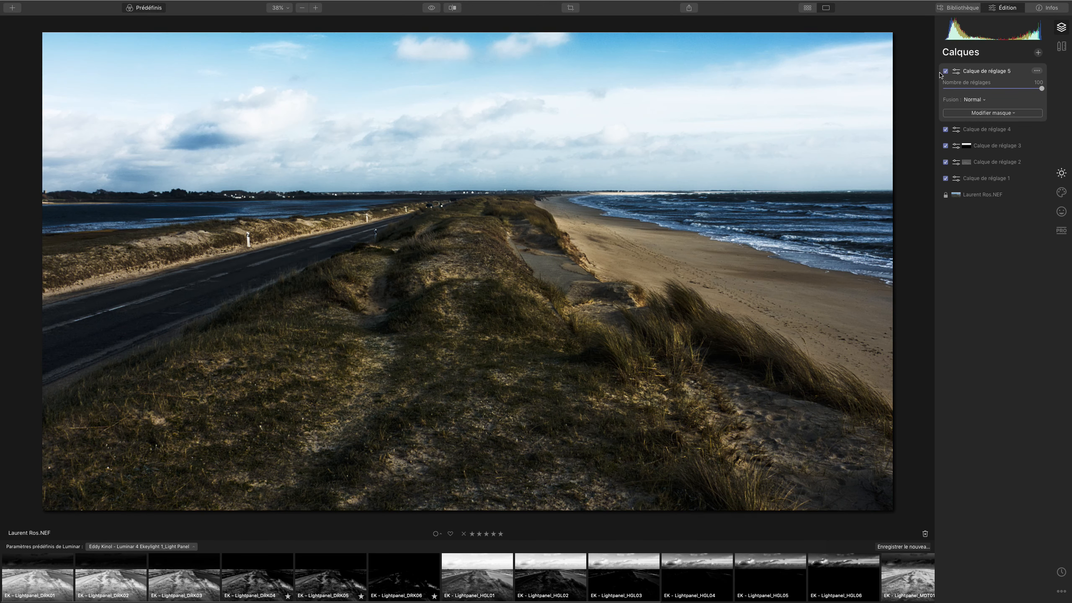
Add a brush mask to adjustment layer 5 and paste the copied luminosity mask into it
{"action": "left_click", "coordinate": [1001, 113]}
{"action": "left_click", "coordinate": [972, 124]}
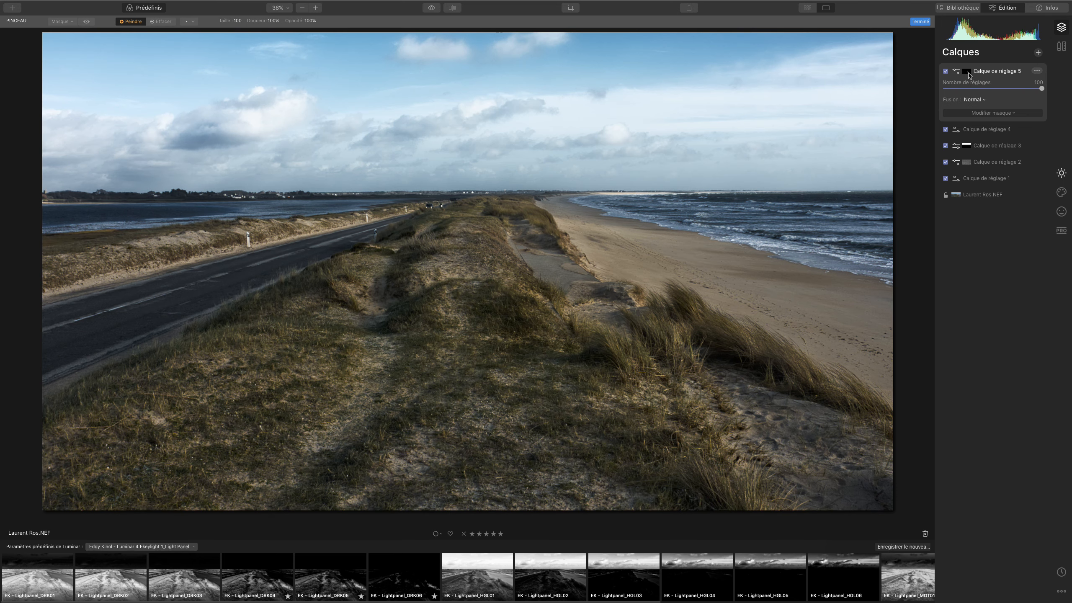
{"action": "left_click", "coordinate": [966, 75]}
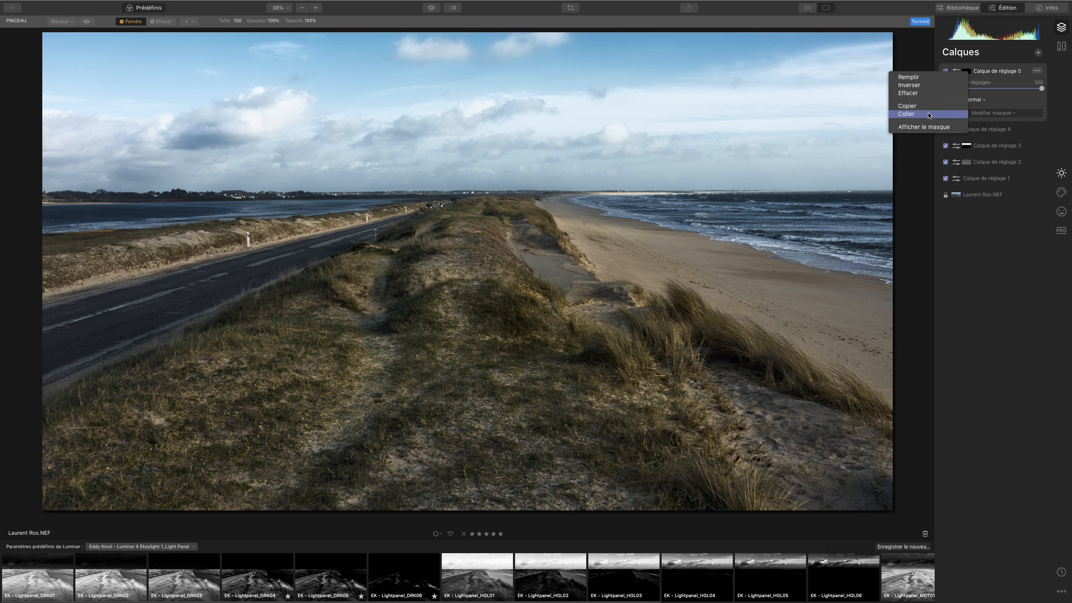
{"action": "left_click", "coordinate": [927, 116]}
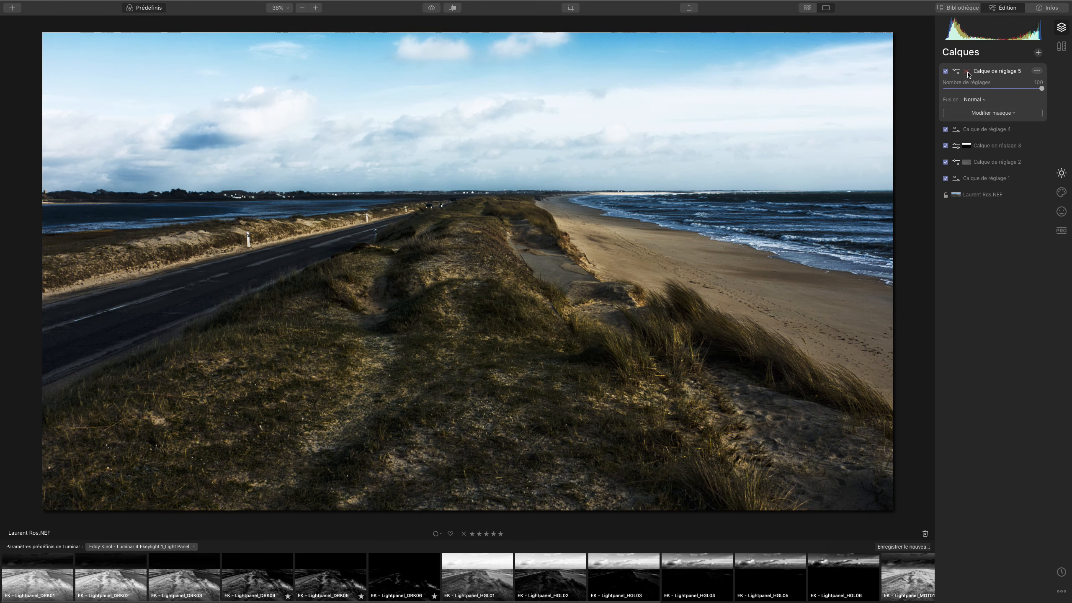
Compare the photo with layer 5's mask disabled and enabled, and with the whole layer repeatedly switched off and on
{"action": "left_click", "coordinate": [967, 72], "text": "shift"}
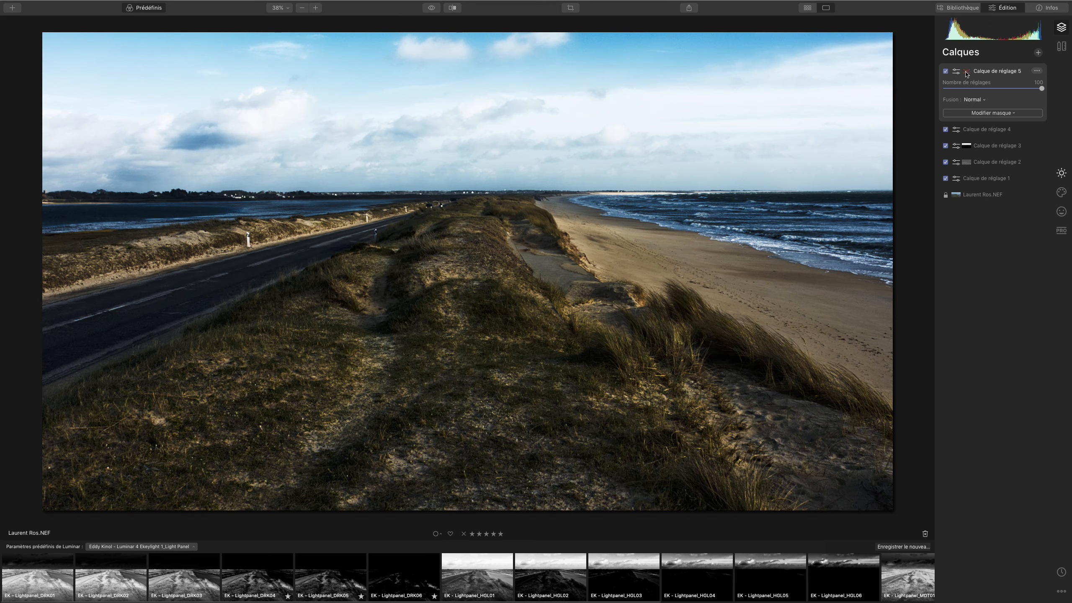
{"action": "left_click", "coordinate": [966, 72], "text": "shift"}
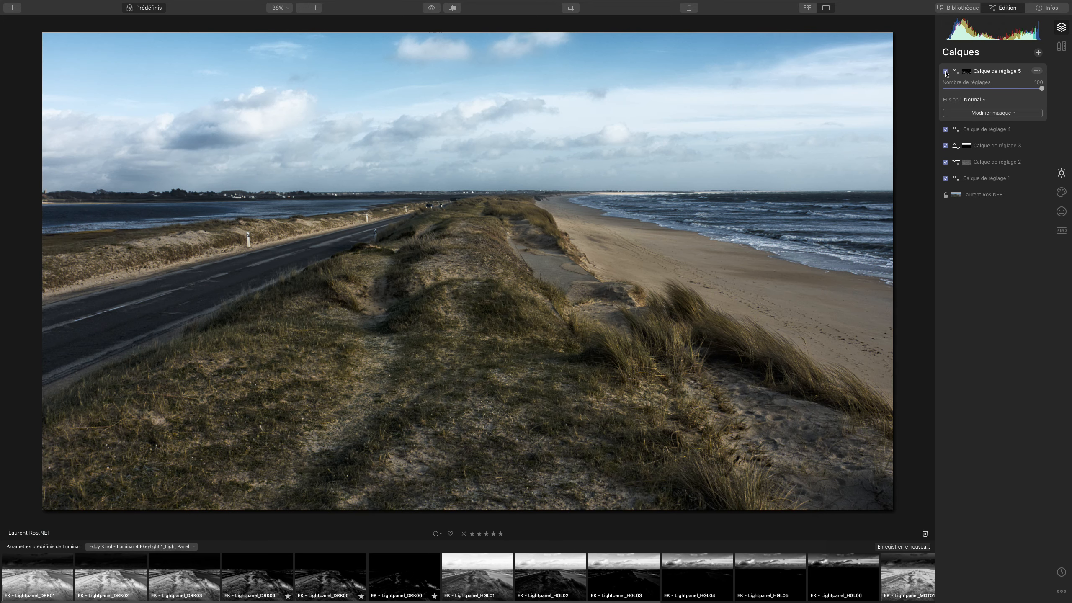
{"action": "left_click", "coordinate": [946, 72]}
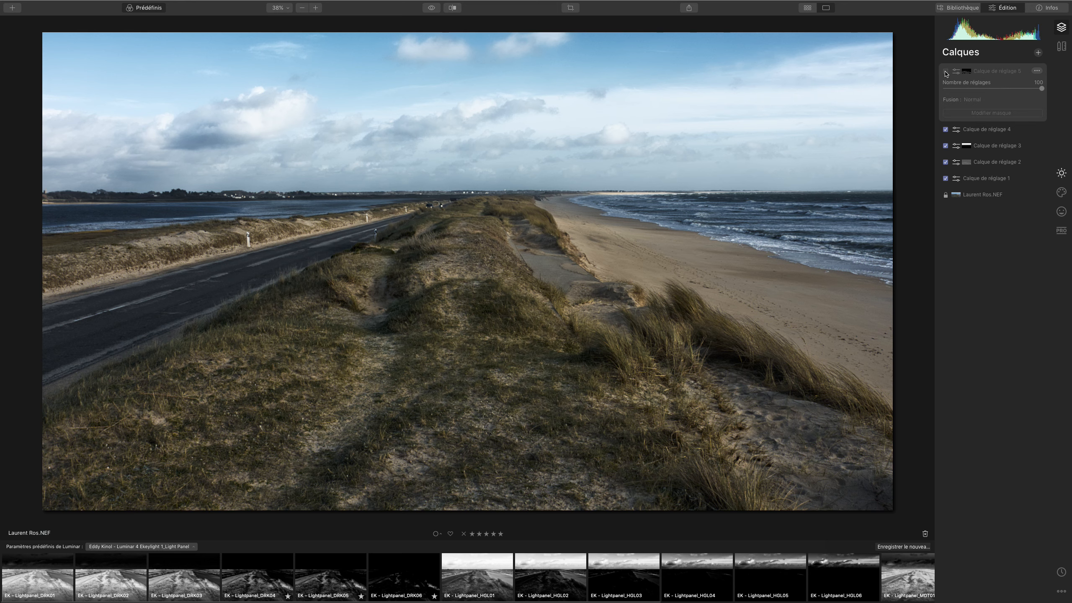
{"action": "left_click", "coordinate": [946, 72]}
{"action": "left_click", "coordinate": [946, 72]}
{"action": "left_click", "coordinate": [946, 71]}
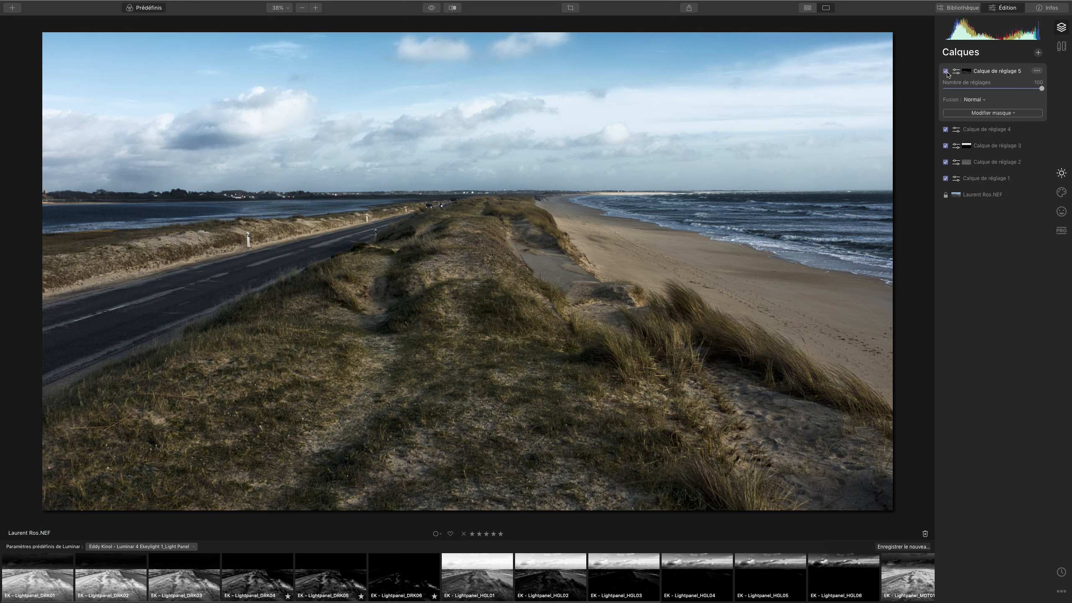
{"action": "left_click", "coordinate": [946, 71]}
{"action": "left_click", "coordinate": [946, 71]}
{"action": "left_click", "coordinate": [946, 72]}
{"action": "left_click", "coordinate": [946, 71]}
Inspect the red mask overlay of adjustment layer 5 in brush mode, hide it again and leave mask editing
{"action": "left_click", "coordinate": [981, 112]}
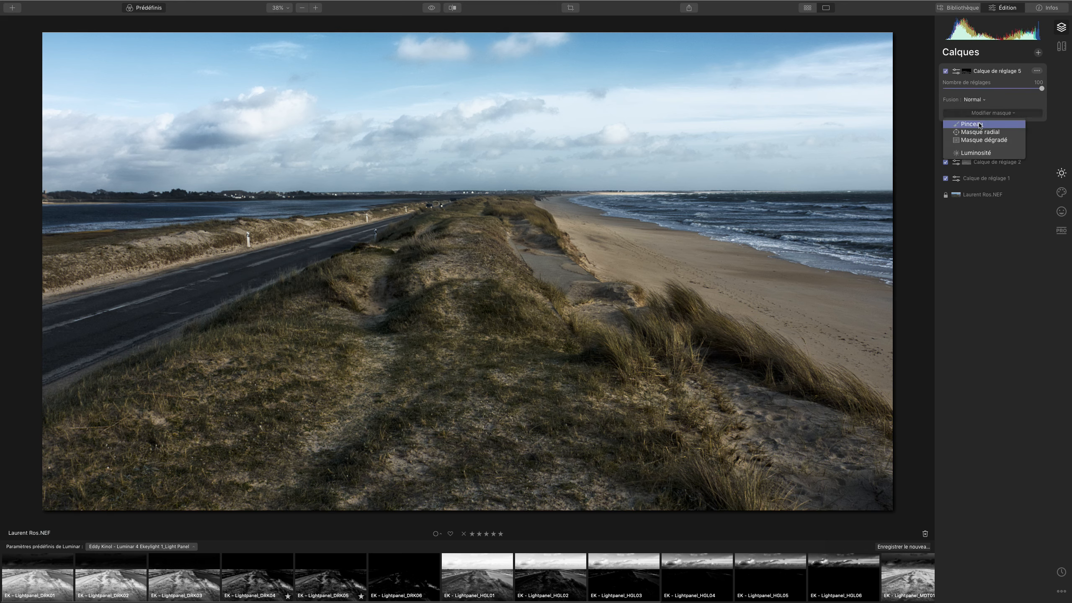
{"action": "left_click", "coordinate": [958, 123]}
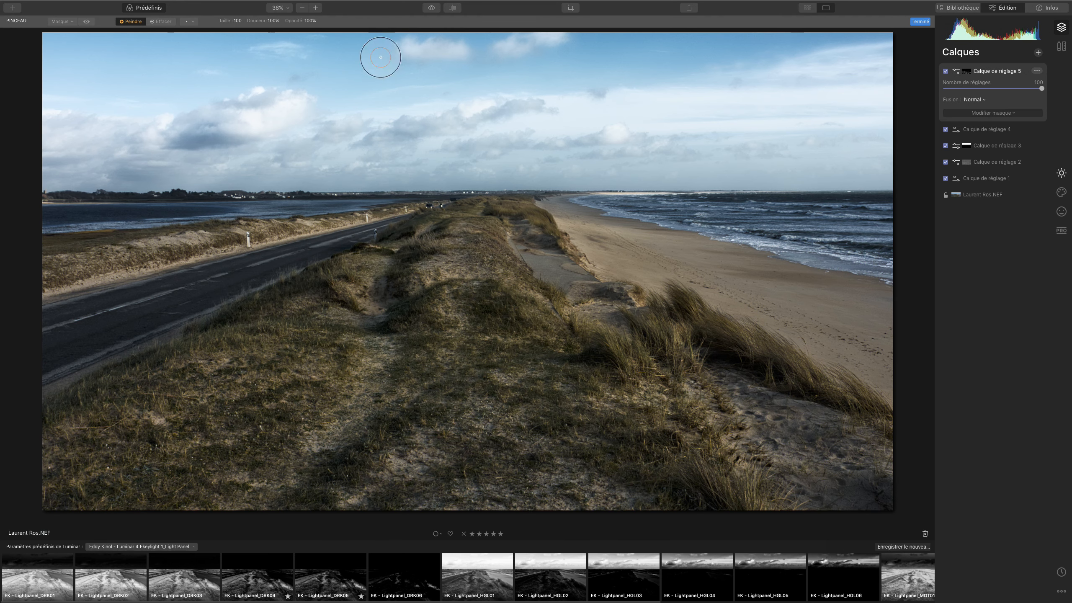
{"action": "left_click", "coordinate": [86, 22]}
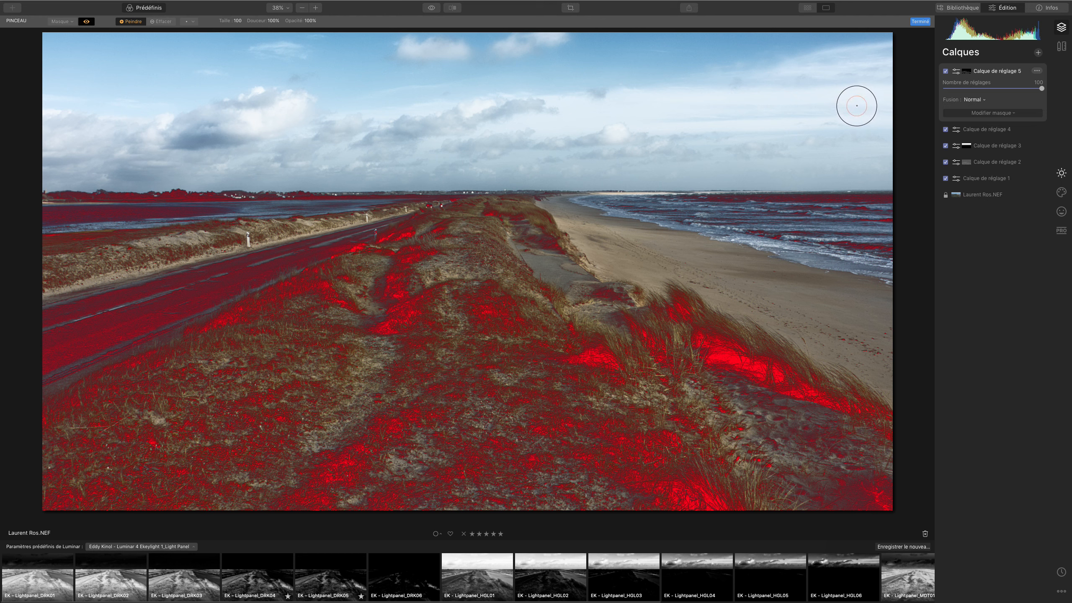
{"action": "left_click", "coordinate": [87, 22]}
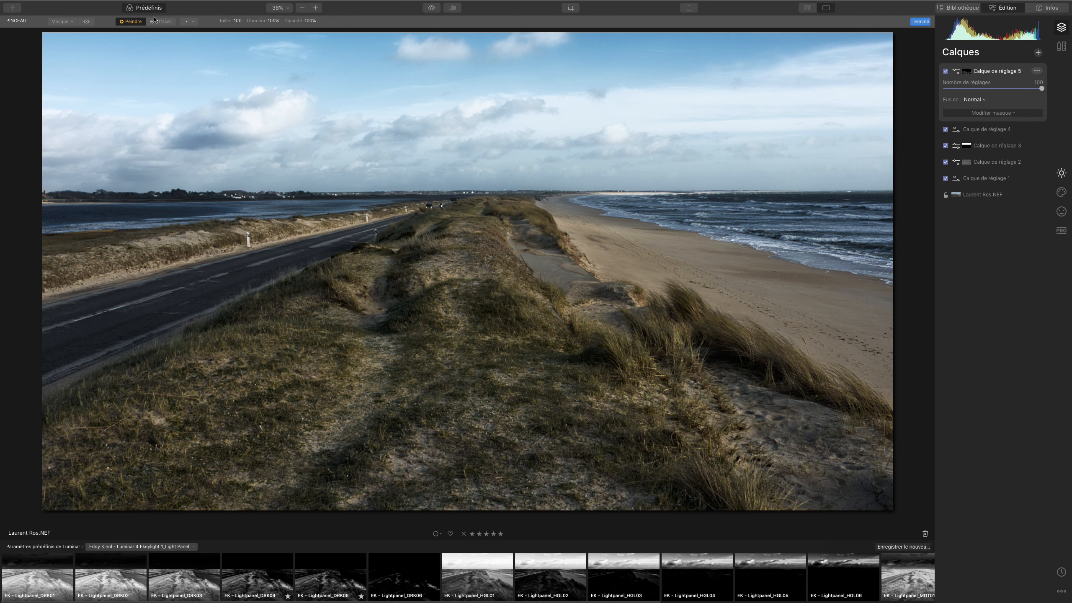
{"action": "left_click", "coordinate": [1064, 174]}
{"action": "left_click", "coordinate": [1013, 173]}
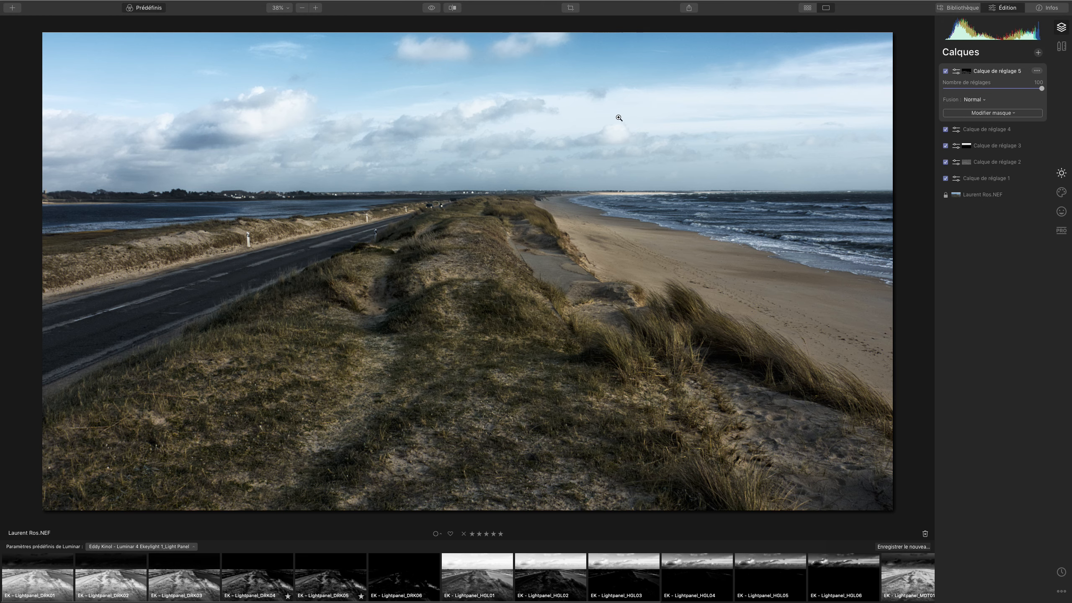
Add a sixth adjustment layer and give it a vignette with an amount of -52 and a size of 12
{"action": "left_click", "coordinate": [1038, 53]}
{"action": "left_click", "coordinate": [970, 63]}
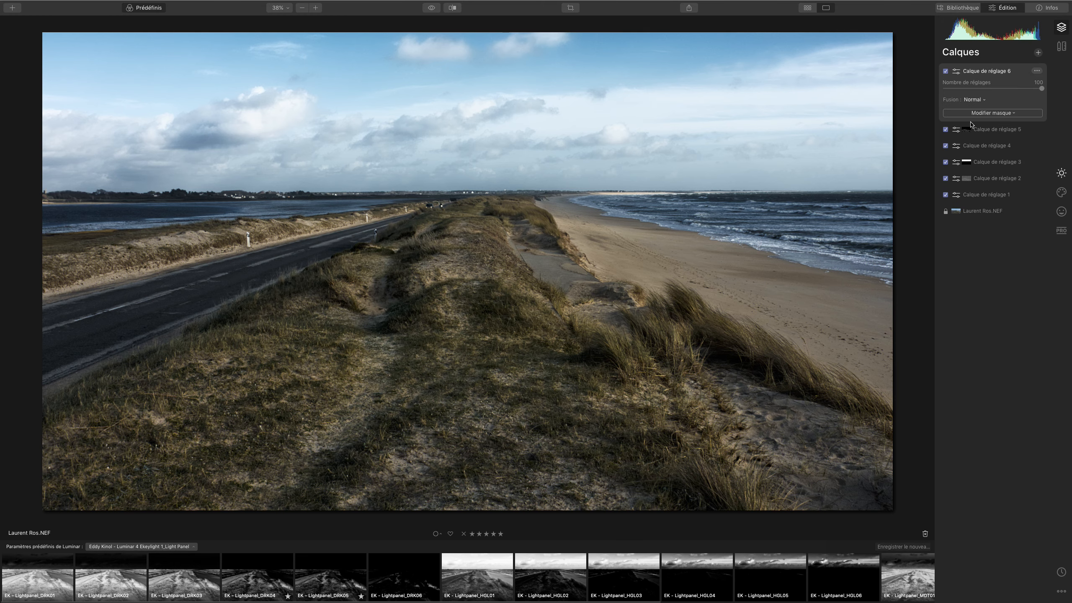
{"action": "left_click", "coordinate": [1061, 231]}
{"action": "left_click", "coordinate": [1061, 172]}
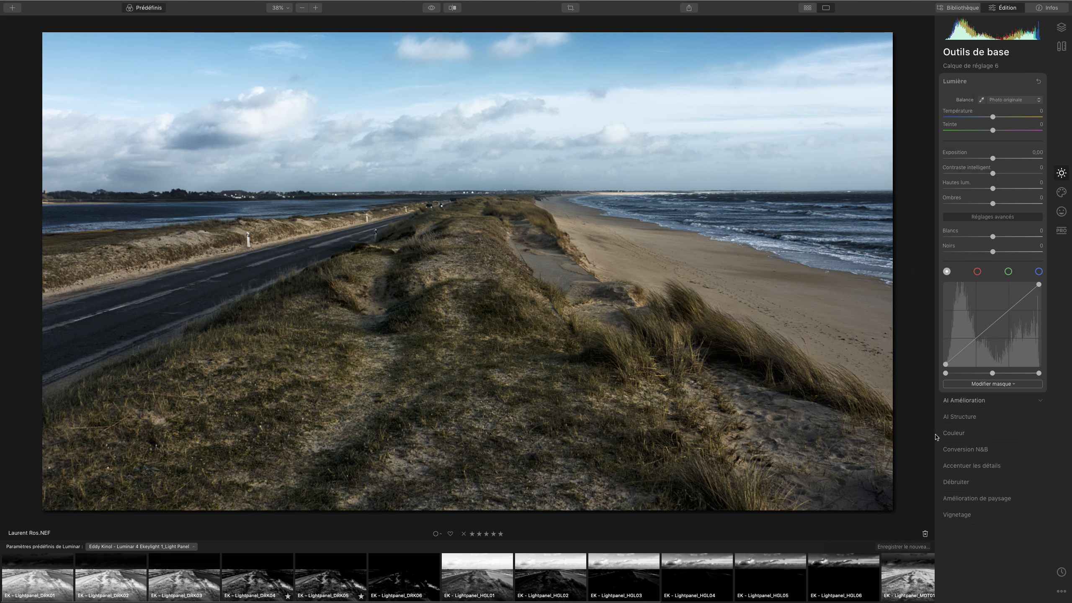
{"action": "left_click", "coordinate": [957, 514]}
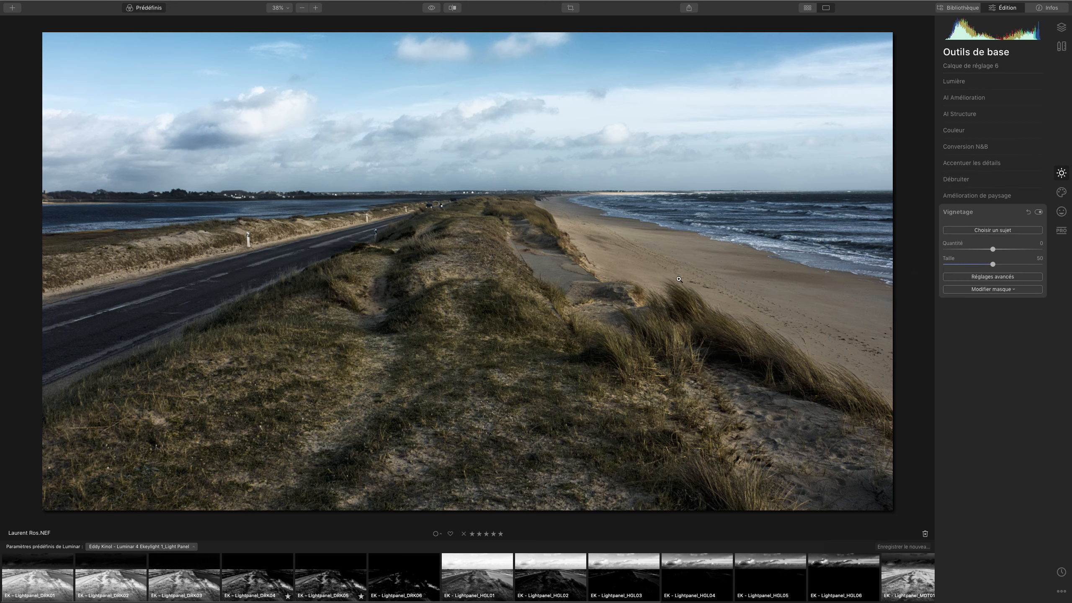
{"action": "left_click", "coordinate": [993, 277]}
{"action": "left_click_drag", "start_coordinate": [992, 249], "coordinate": [956, 264]}
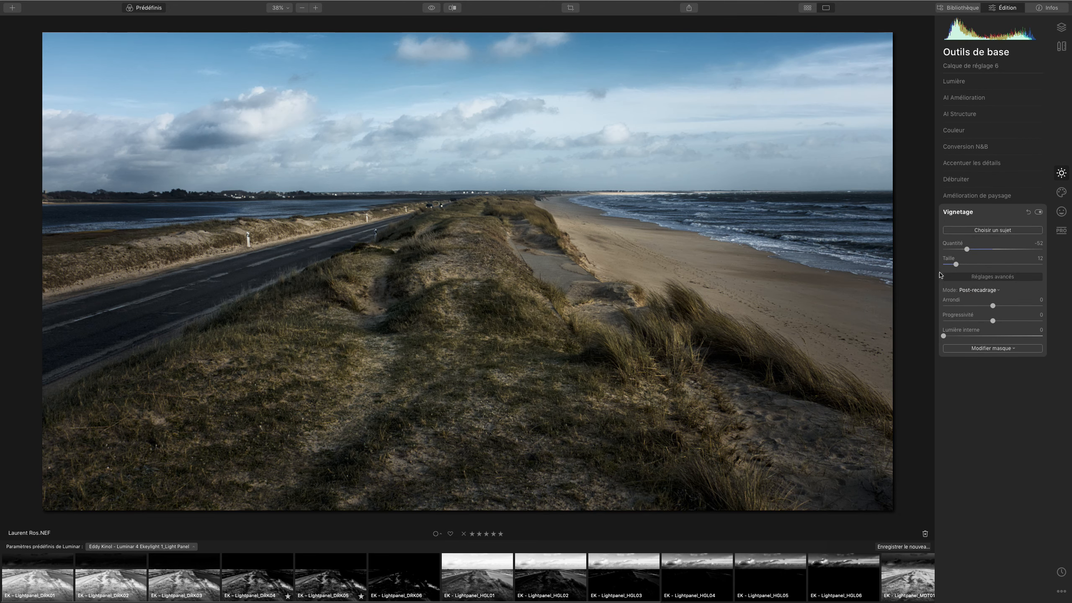
Set the vignette's amount to -100, roundness to 81 and size to 0, and place its subject on the central dune
{"action": "left_click_drag", "start_coordinate": [993, 306], "coordinate": [961, 306]}
{"action": "left_click_drag", "start_coordinate": [966, 249], "coordinate": [943, 249]}
{"action": "left_click_drag", "start_coordinate": [961, 306], "coordinate": [1032, 306]}
{"action": "left_click", "coordinate": [993, 231]}
{"action": "left_click", "coordinate": [508, 298]}
{"action": "left_click", "coordinate": [519, 321]}
{"action": "left_click_drag", "start_coordinate": [956, 264], "coordinate": [943, 264]}
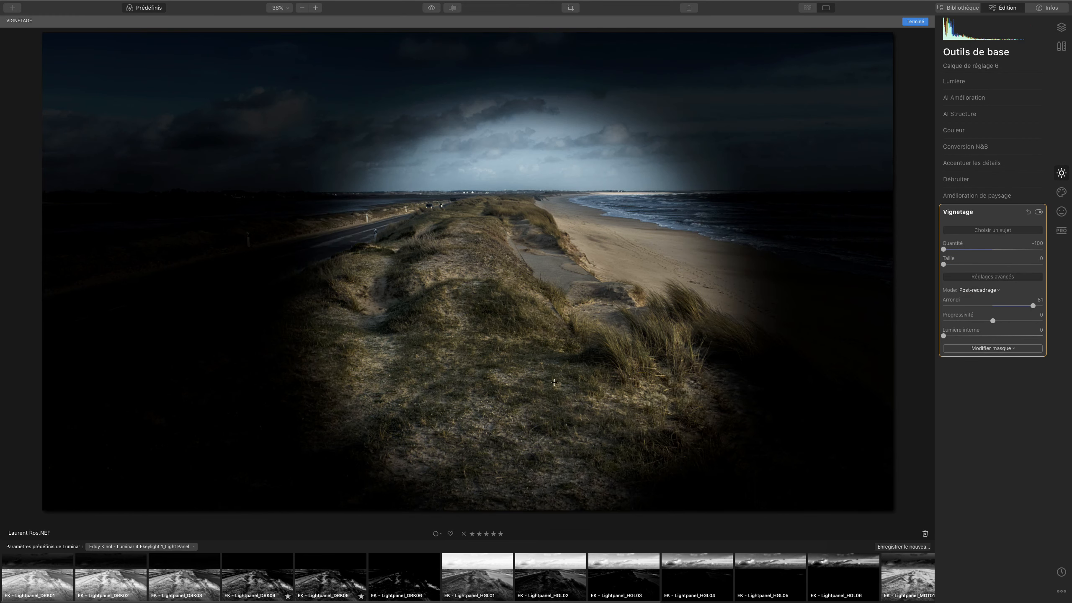
Recentre the vignette on the lower grassy dune, set its feather to 100 and amount to -33, and finish placing the subject
{"action": "left_click", "coordinate": [514, 378]}
{"action": "left_click_drag", "start_coordinate": [993, 321], "coordinate": [1041, 321]}
{"action": "left_click_drag", "start_coordinate": [944, 249], "coordinate": [976, 249]}
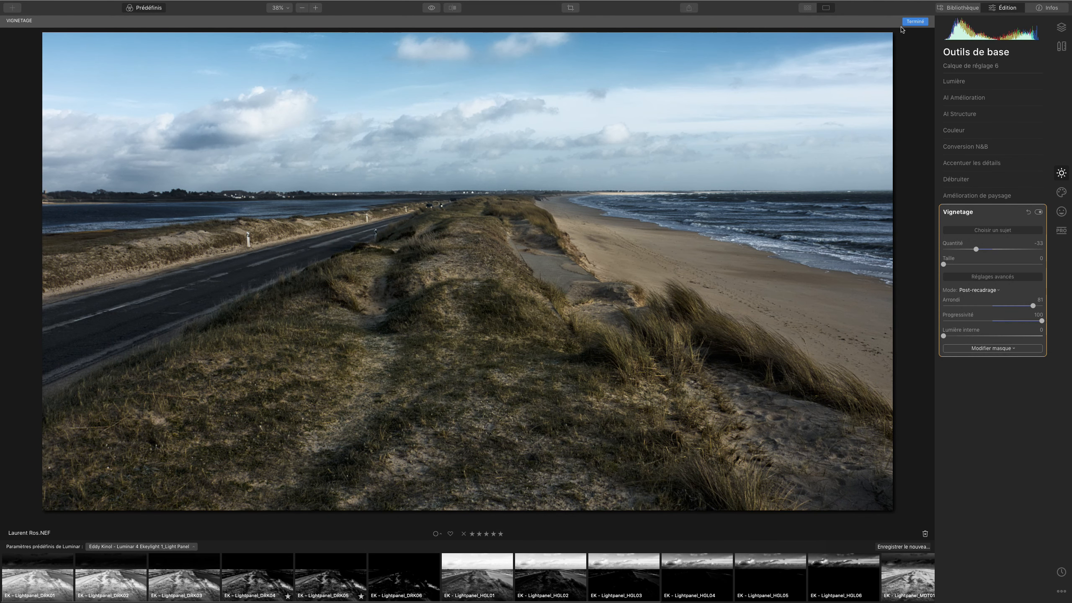
{"action": "left_click", "coordinate": [914, 22]}
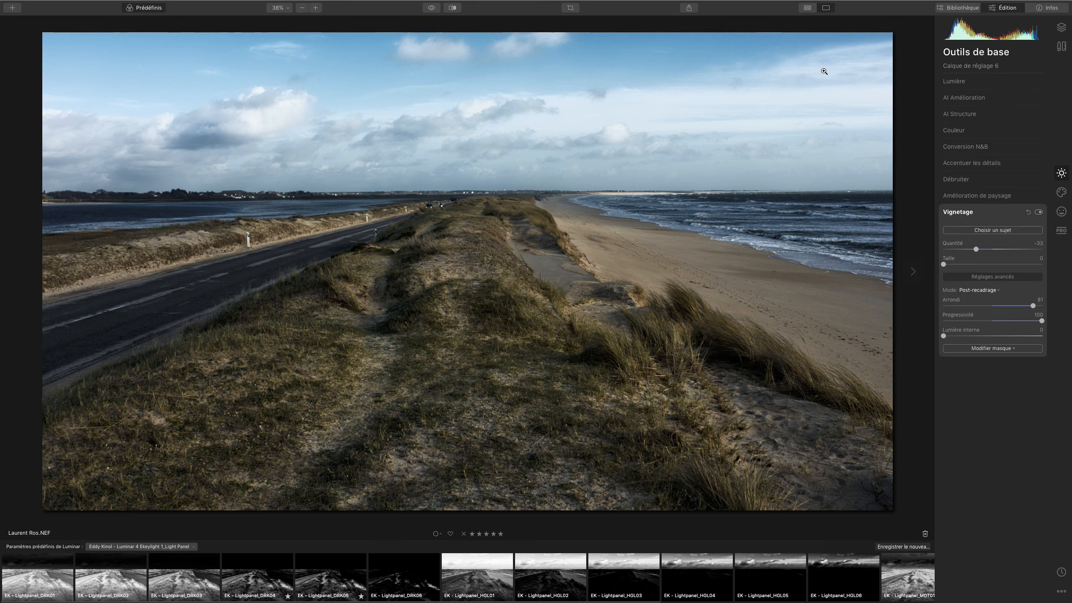
Compare the photo before and after the edits, and with the vignette switched off and on
{"action": "left_click", "coordinate": [432, 9]}
{"action": "left_click", "coordinate": [432, 8]}
{"action": "left_click", "coordinate": [431, 8]}
{"action": "left_click", "coordinate": [431, 9]}
{"action": "left_click", "coordinate": [1038, 214]}
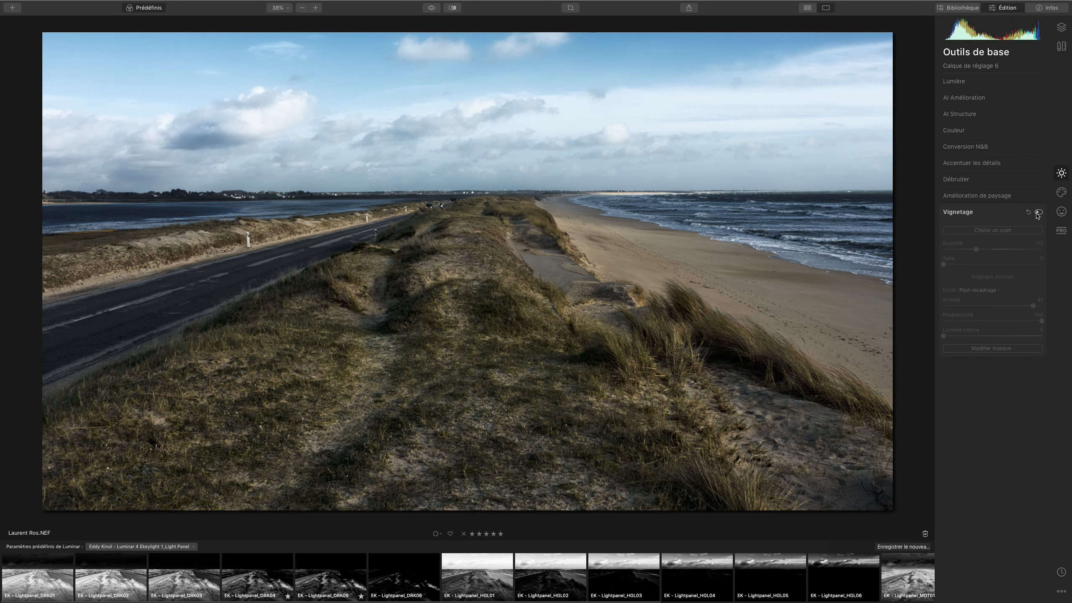
{"action": "left_click", "coordinate": [1038, 212]}
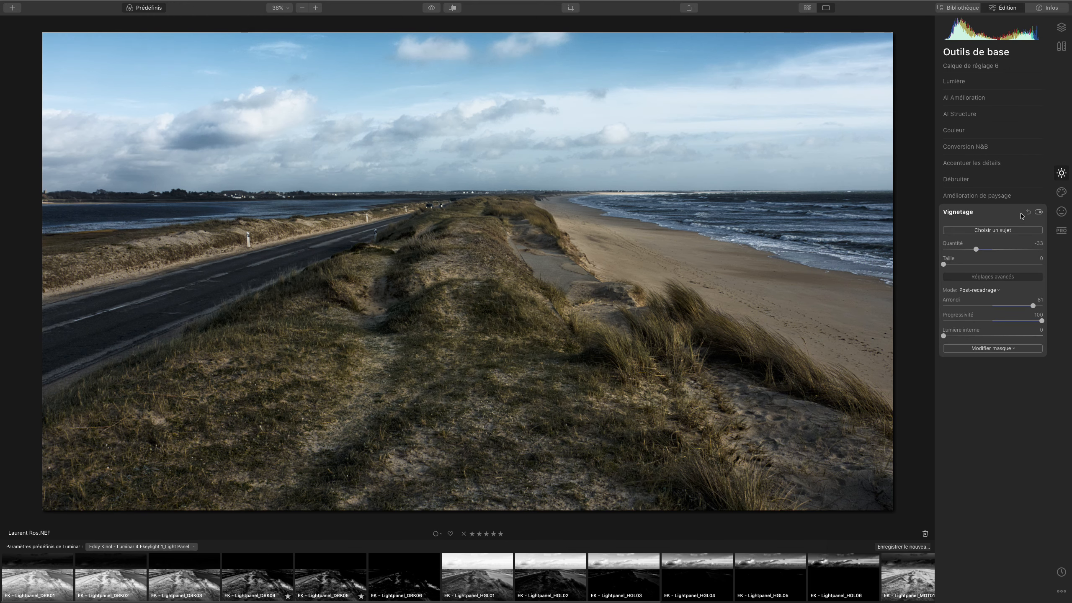
In adjustment layer 6's colour settings, raise the blues' saturation to 40 and slightly lower their luminance
{"action": "left_click", "coordinate": [1061, 193]}
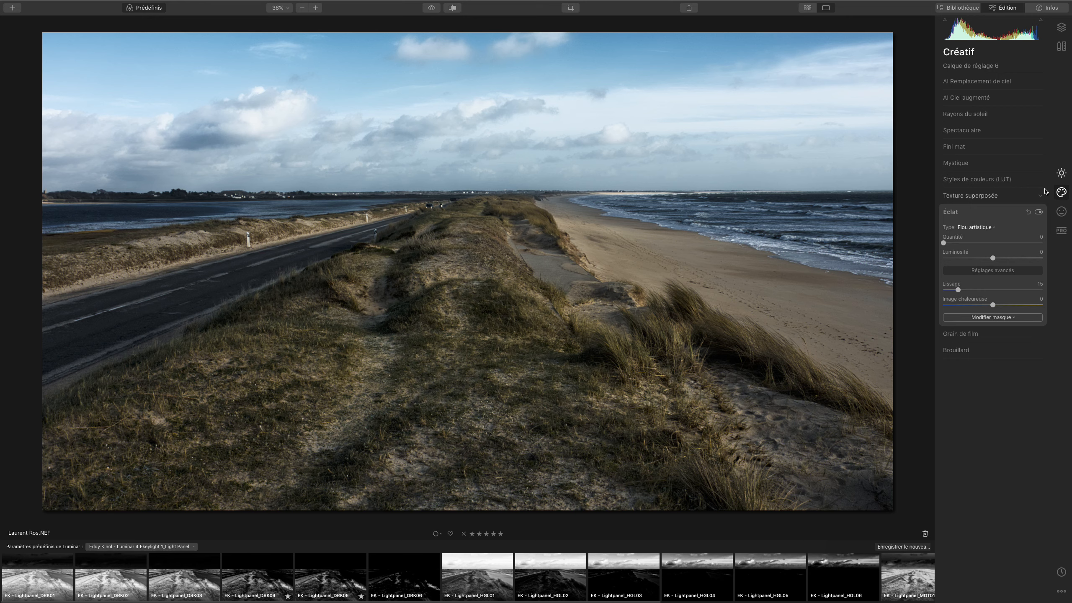
{"action": "left_click", "coordinate": [1061, 173]}
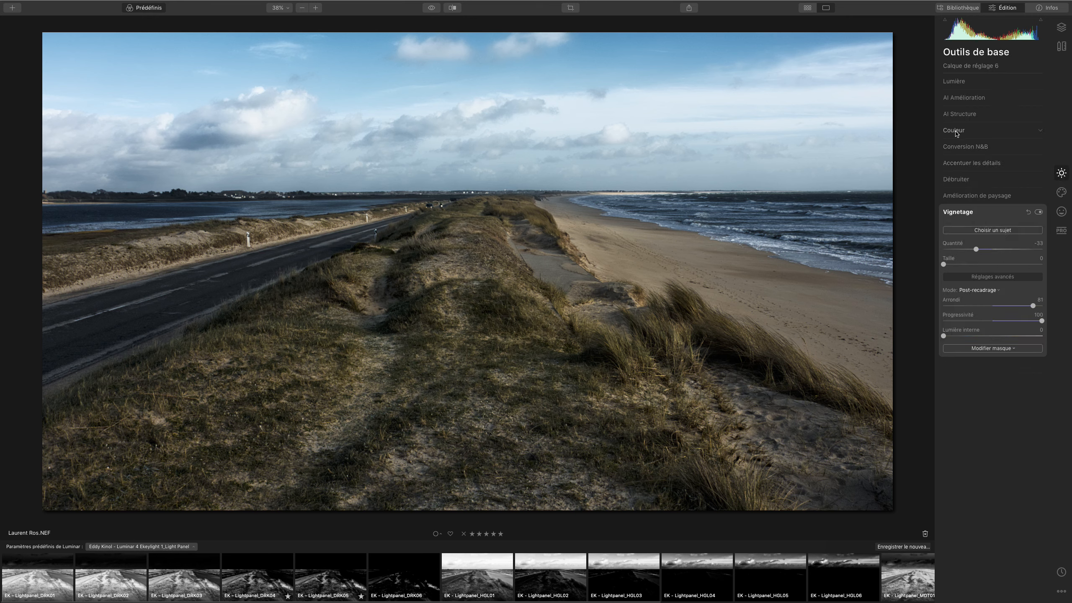
{"action": "left_click", "coordinate": [954, 130]}
{"action": "left_click", "coordinate": [1013, 207]}
{"action": "left_click_drag", "start_coordinate": [993, 237], "coordinate": [1012, 238]}
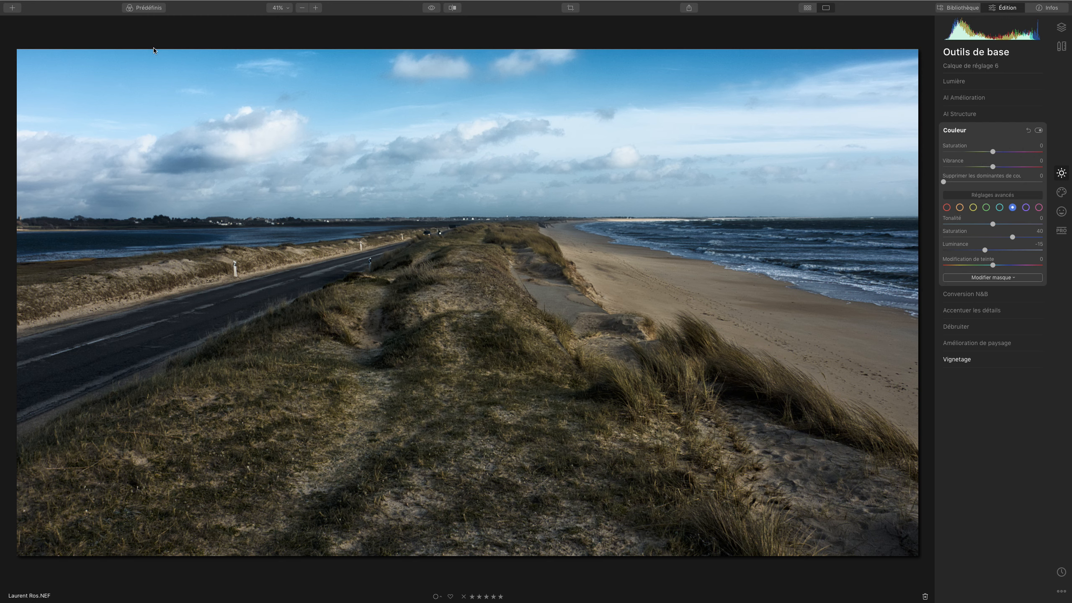
Add a seventh adjustment layer and set its exposure to 0.72
{"action": "left_click", "coordinate": [1061, 28]}
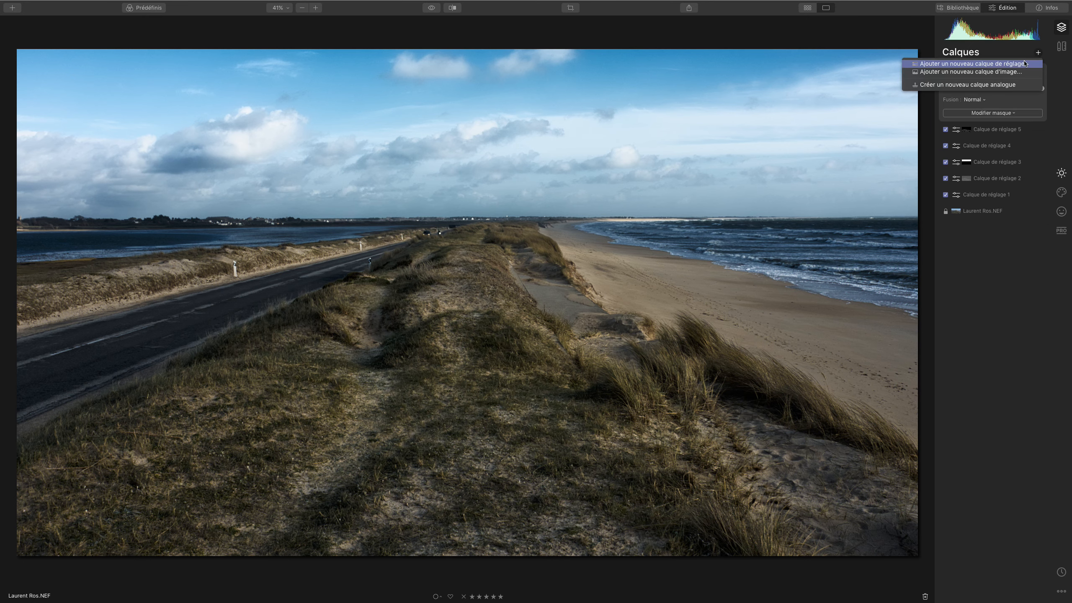
{"action": "left_click", "coordinate": [1039, 53]}
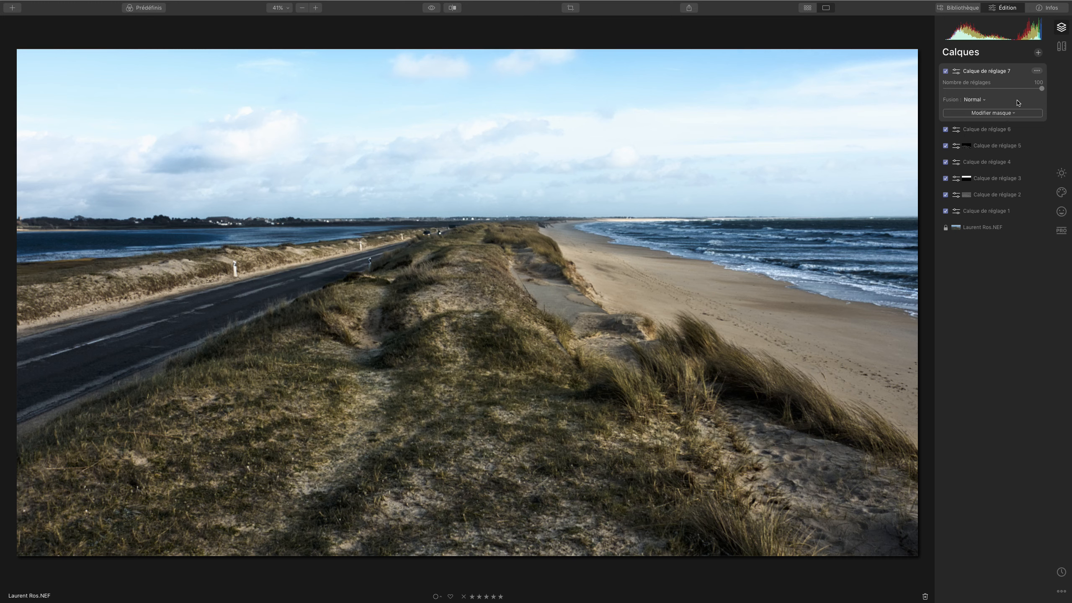
{"action": "left_click", "coordinate": [1061, 173]}
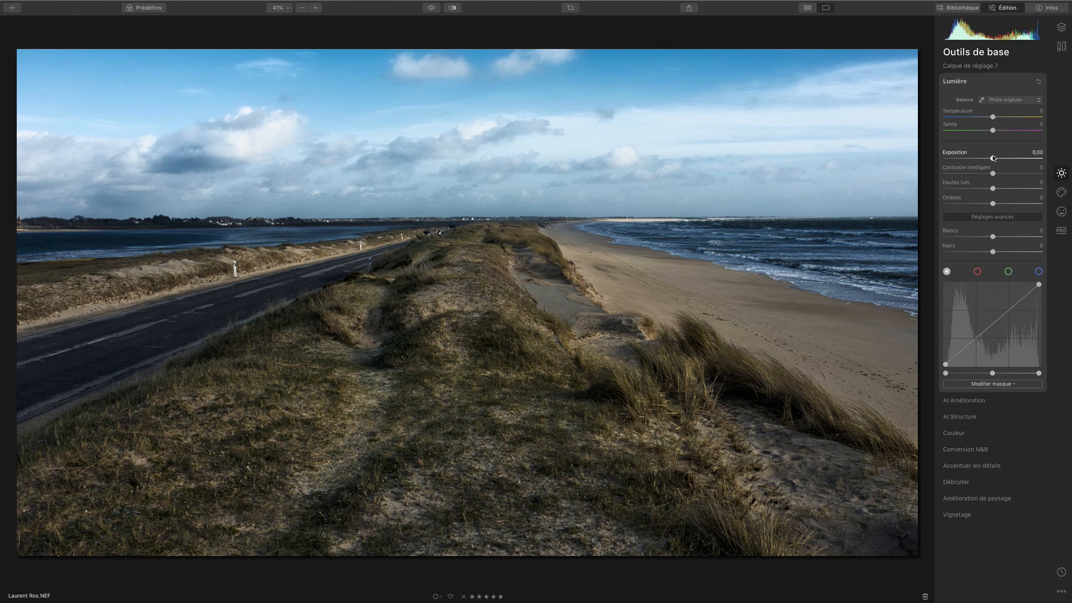
{"action": "left_click_drag", "start_coordinate": [992, 158], "coordinate": [999, 159]}
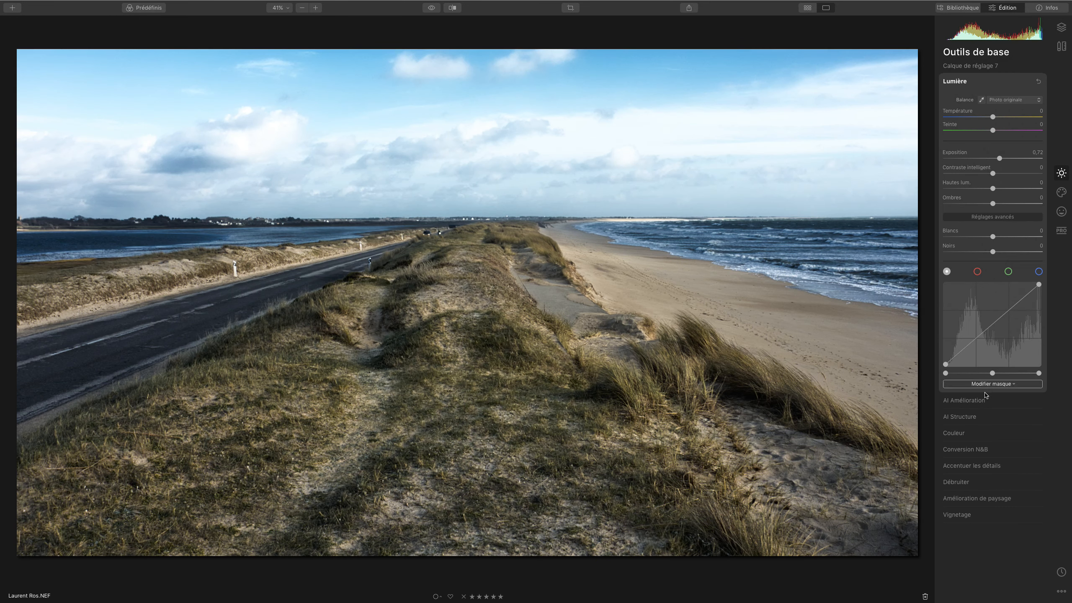
Brush a mask for the brightened exposure along the sandy path down the dune, using 21% brush opacity
{"action": "left_click", "coordinate": [989, 385]}
{"action": "left_click", "coordinate": [947, 398]}
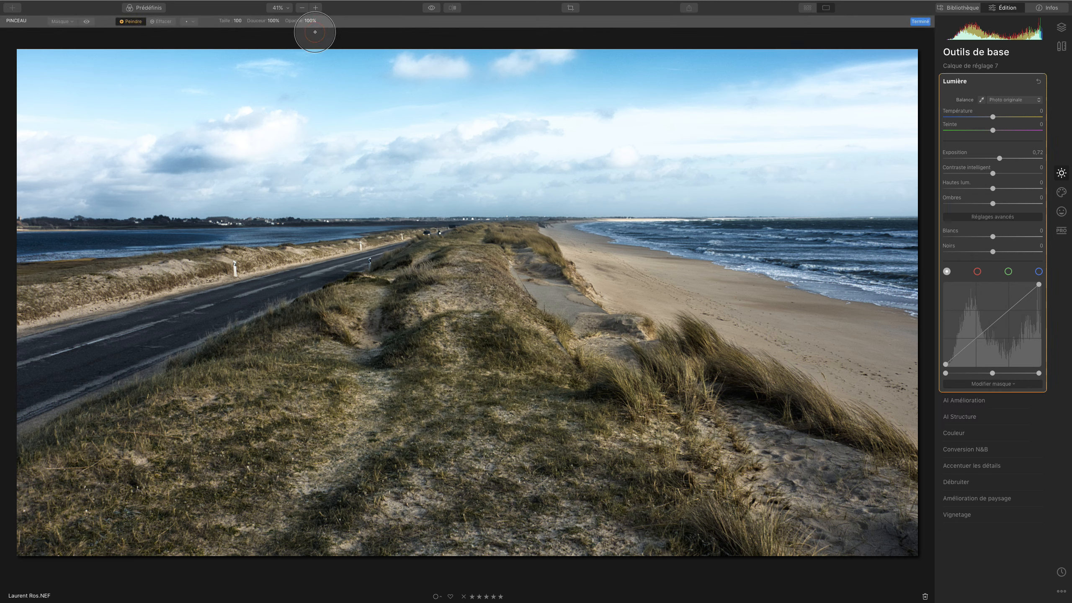
{"action": "left_click", "coordinate": [310, 21]}
{"action": "left_click_drag", "start_coordinate": [312, 31], "coordinate": [285, 31]}
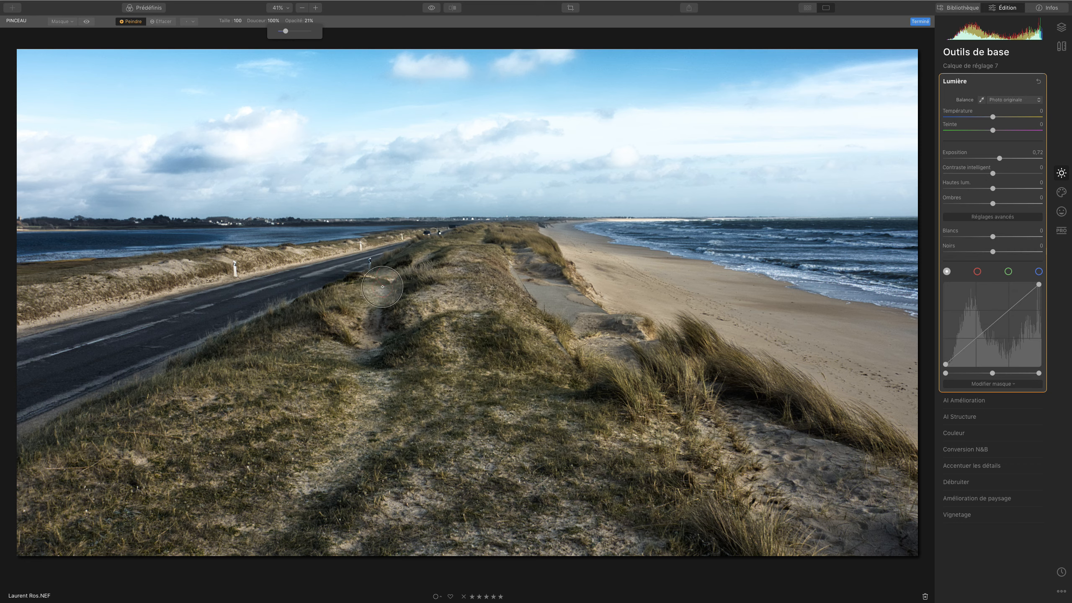
{"action": "left_click", "coordinate": [375, 315]}
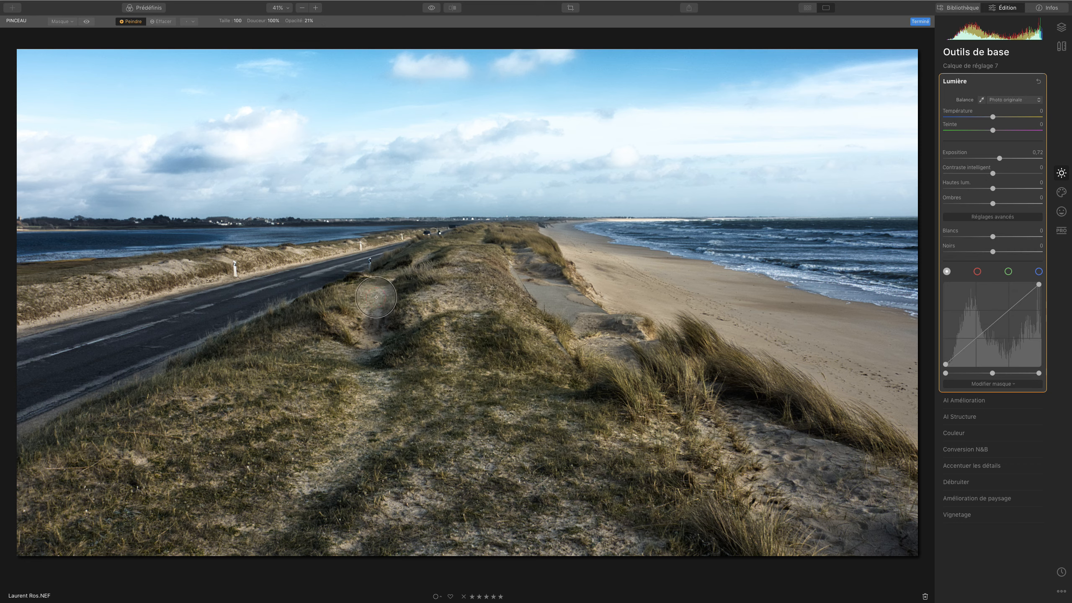
{"action": "mouse_move", "coordinate": [378, 297]}
{"action": "left_mouse_down"}
{"action": "mouse_move", "coordinate": [380, 335]}
{"action": "mouse_move", "coordinate": [369, 323]}
{"action": "mouse_move", "coordinate": [385, 334]}
{"action": "mouse_move", "coordinate": [387, 408]}
{"action": "mouse_move", "coordinate": [388, 355]}
{"action": "mouse_move", "coordinate": [368, 395]}
{"action": "mouse_move", "coordinate": [382, 378]}
{"action": "mouse_move", "coordinate": [321, 435]}
{"action": "mouse_move", "coordinate": [350, 418]}
{"action": "mouse_move", "coordinate": [308, 469]}
{"action": "mouse_move", "coordinate": [370, 459]}
{"action": "mouse_move", "coordinate": [440, 473]}
{"action": "mouse_move", "coordinate": [388, 550]}
{"action": "mouse_move", "coordinate": [374, 520]}
{"action": "mouse_move", "coordinate": [358, 543]}
{"action": "mouse_move", "coordinate": [425, 485]}
{"action": "mouse_move", "coordinate": [348, 537]}
{"action": "left_mouse_up"}
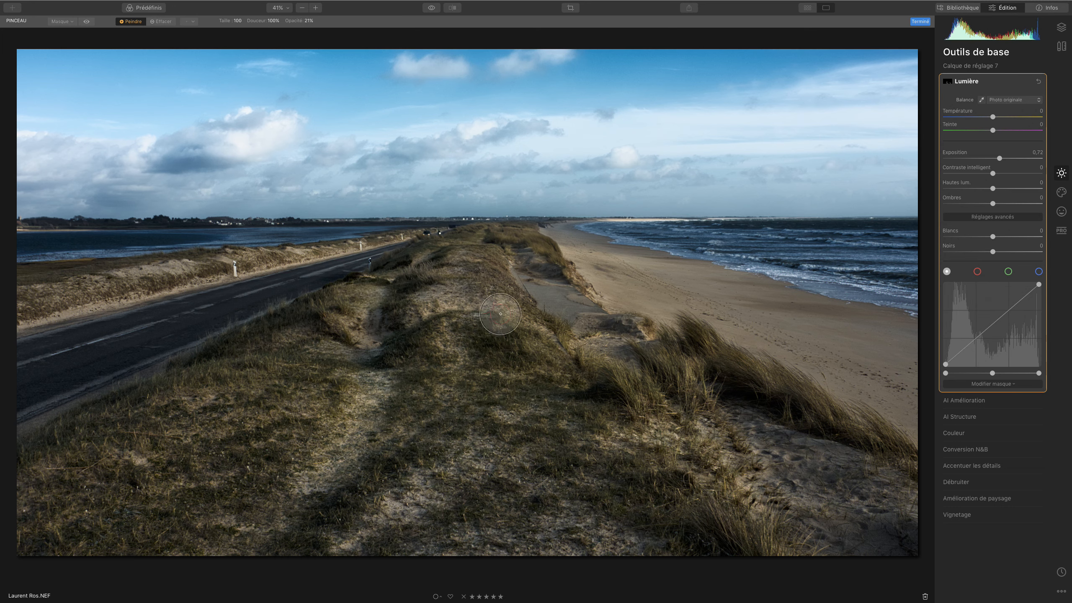
Paint the exposure mask along the sandy verge beyond the road, shrinking the brush to 52, and reduce the exposure to 0.29
{"action": "left_click_drag", "start_coordinate": [71, 315], "coordinate": [148, 285]}
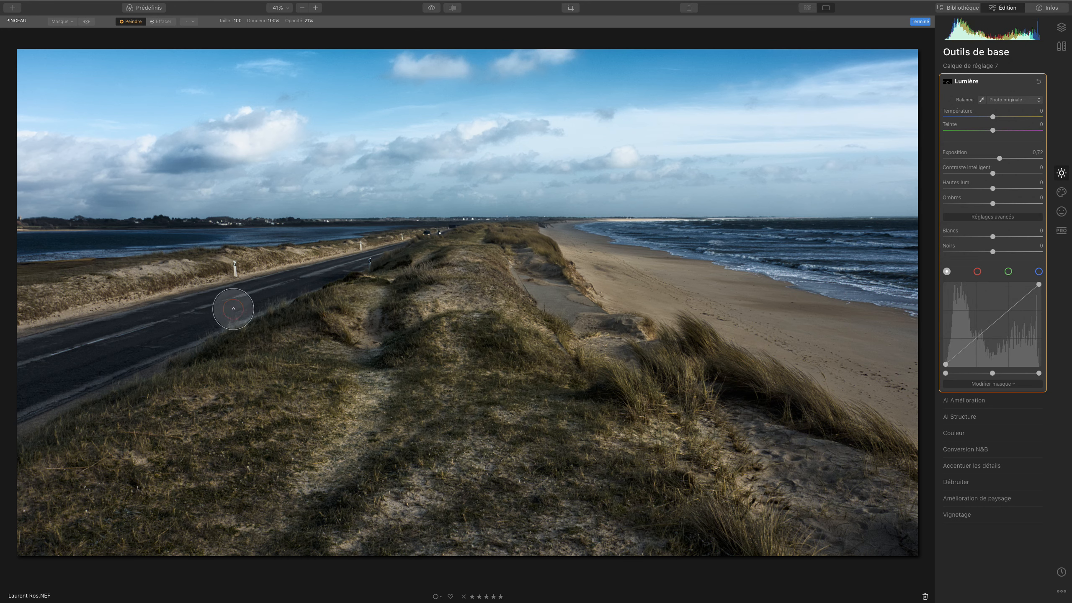
{"action": "scroll", "coordinate": [257, 264], "scroll_direction": "down", "scroll_amount": 5}
{"action": "left_click_drag", "start_coordinate": [255, 265], "coordinate": [364, 249]}
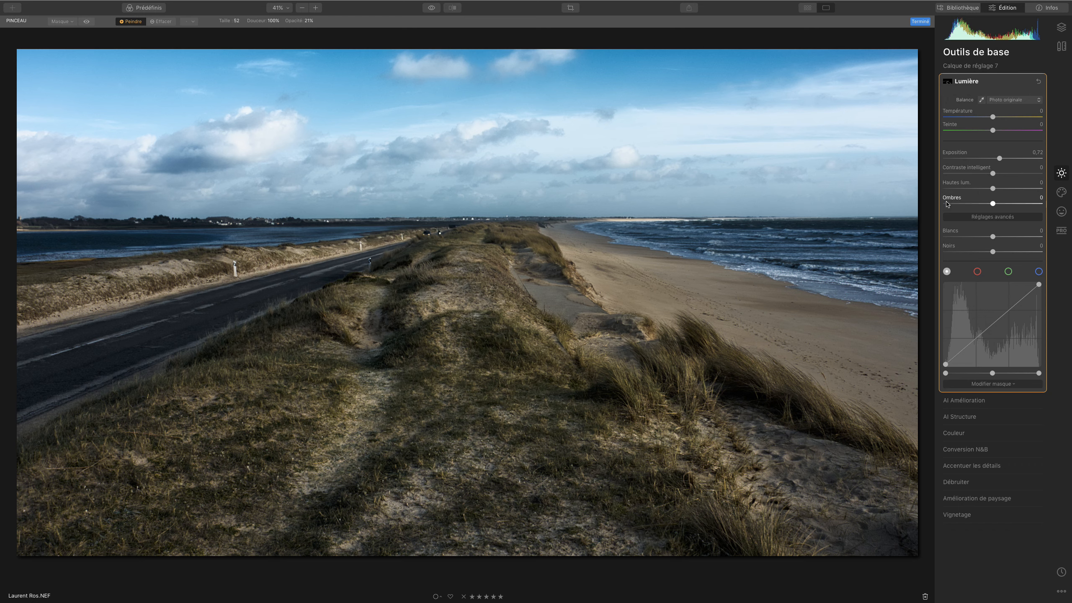
{"action": "left_click_drag", "start_coordinate": [999, 160], "coordinate": [996, 159]}
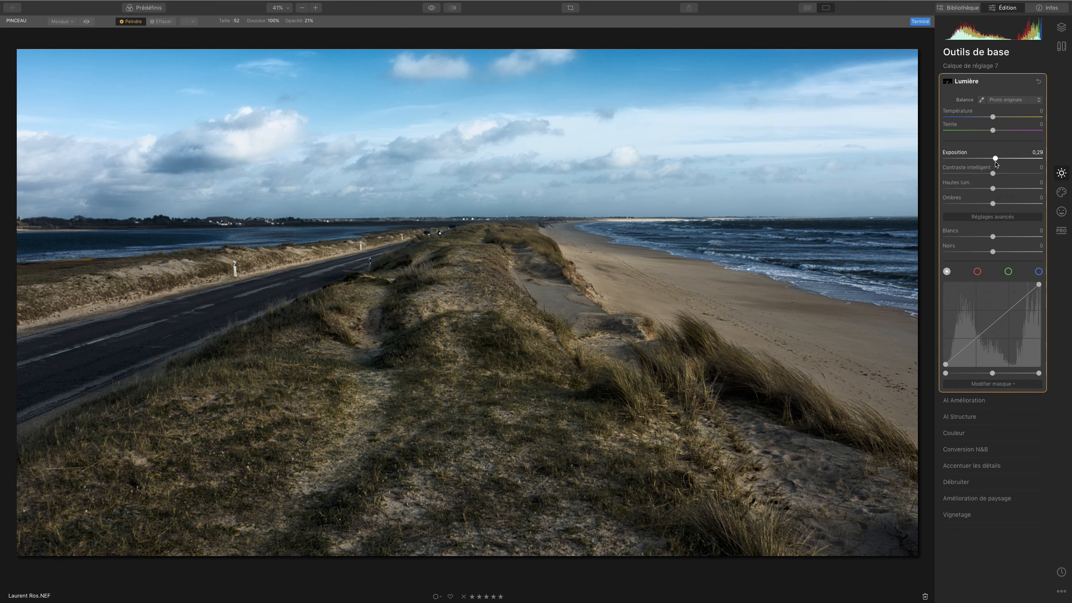
Compare the photo with adjustment layer 7 hidden and shown
{"action": "left_click", "coordinate": [1062, 28]}
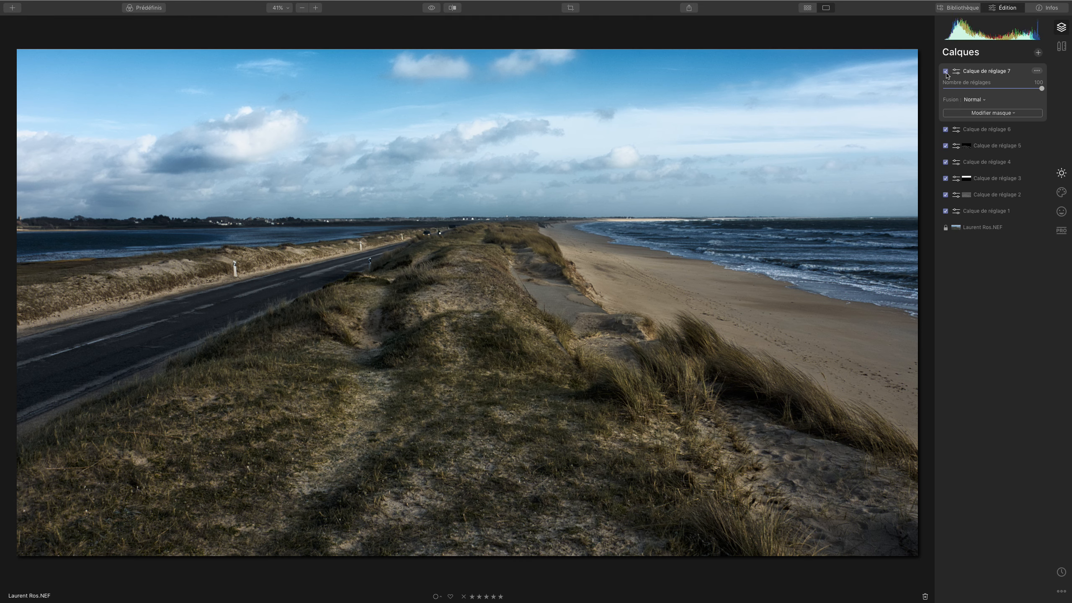
{"action": "left_click", "coordinate": [946, 71]}
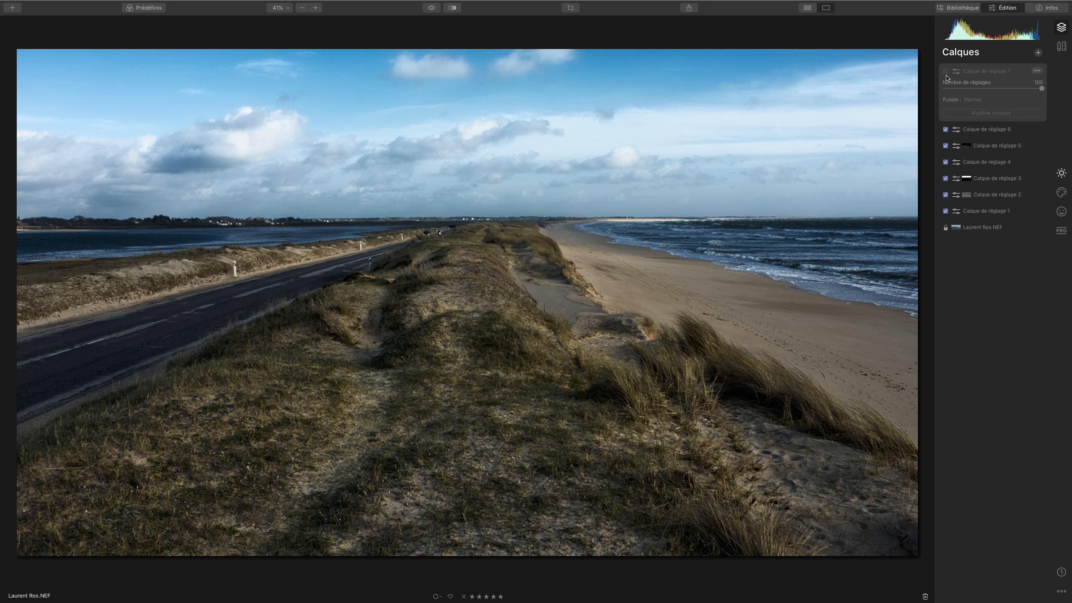
{"action": "left_click", "coordinate": [946, 71]}
{"action": "left_click", "coordinate": [946, 72]}
{"action": "left_click", "coordinate": [946, 72]}
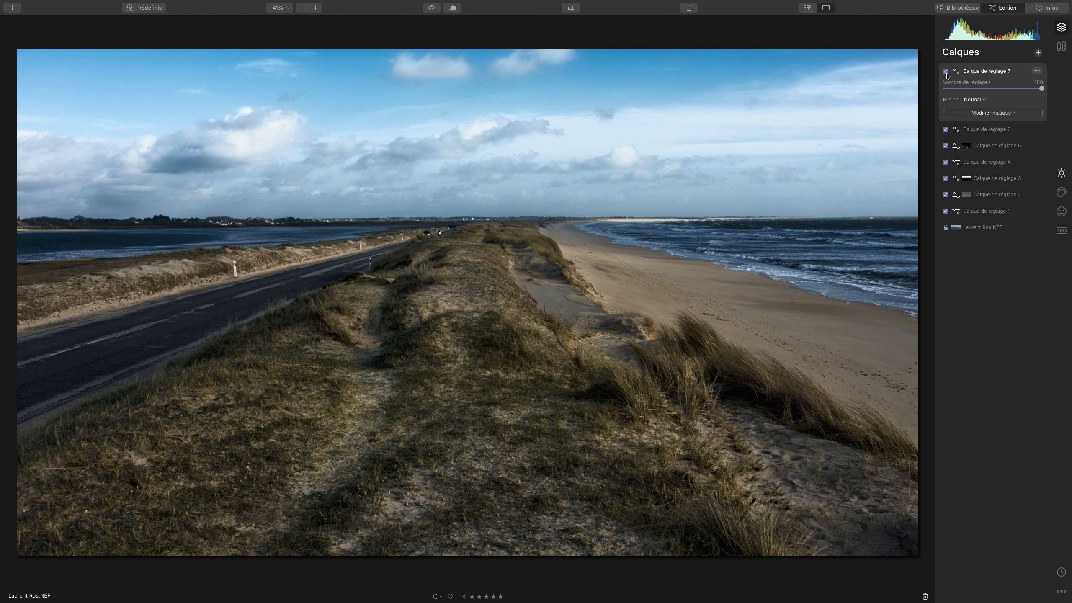
{"action": "left_click", "coordinate": [947, 73]}
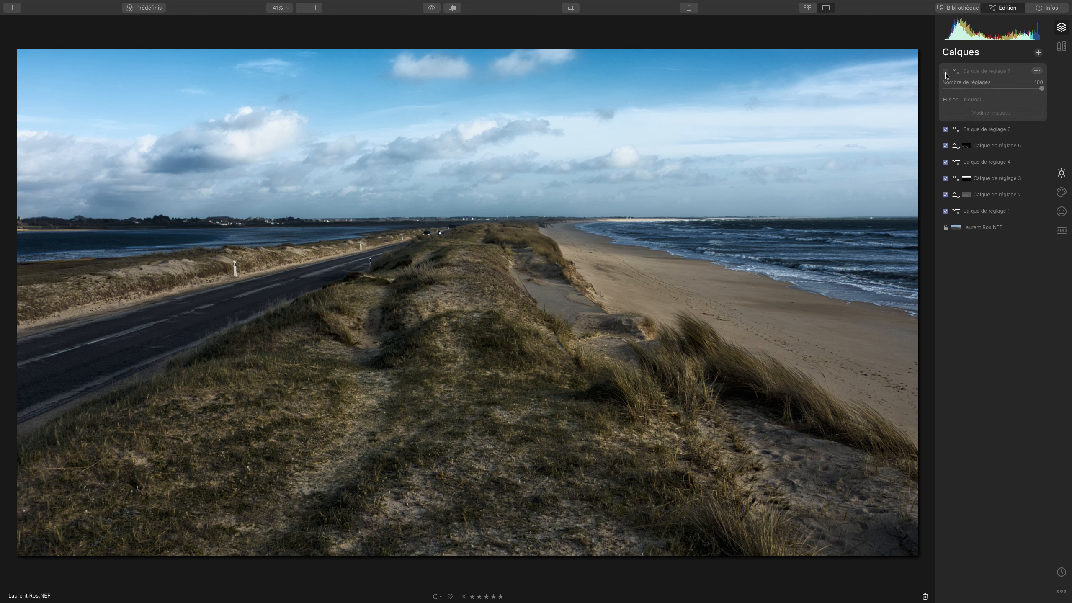
{"action": "left_click", "coordinate": [947, 73]}
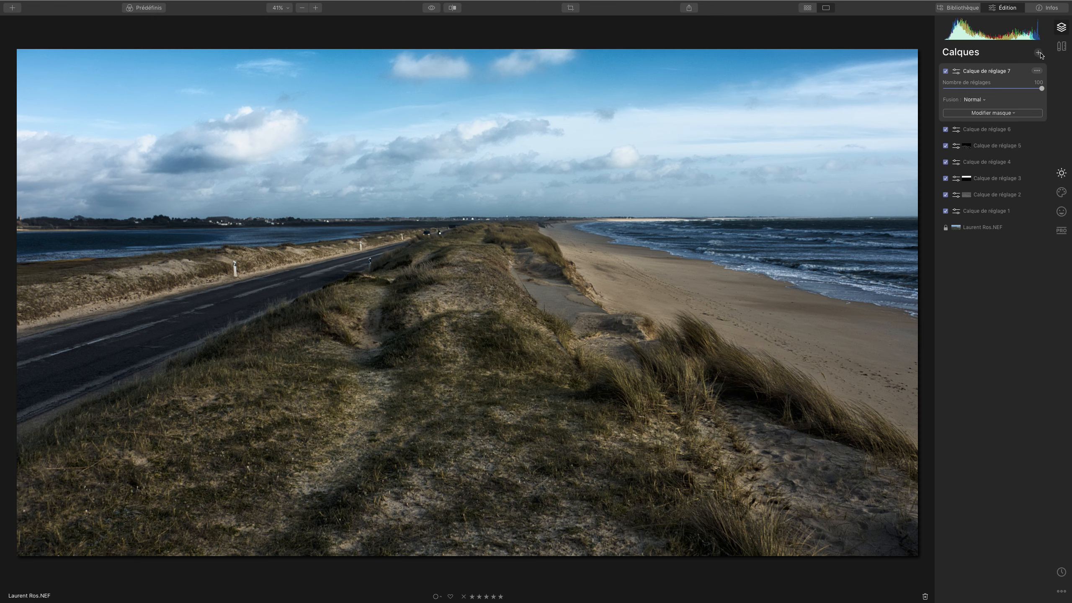
Add an eighth adjustment layer and set its exposure to -0.24
{"action": "left_click", "coordinate": [1038, 53]}
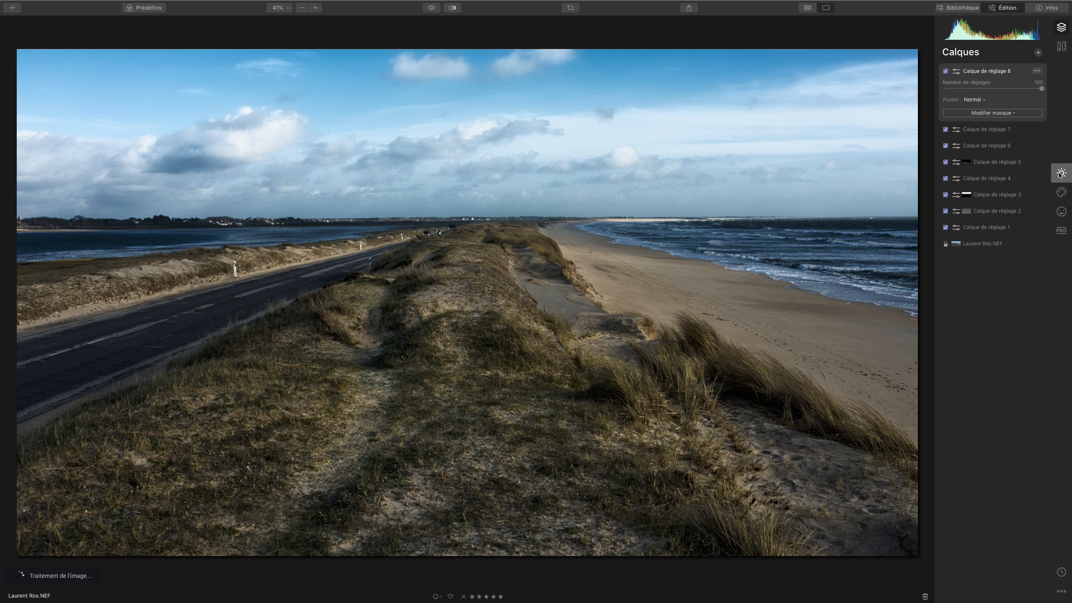
{"action": "left_click", "coordinate": [1060, 173]}
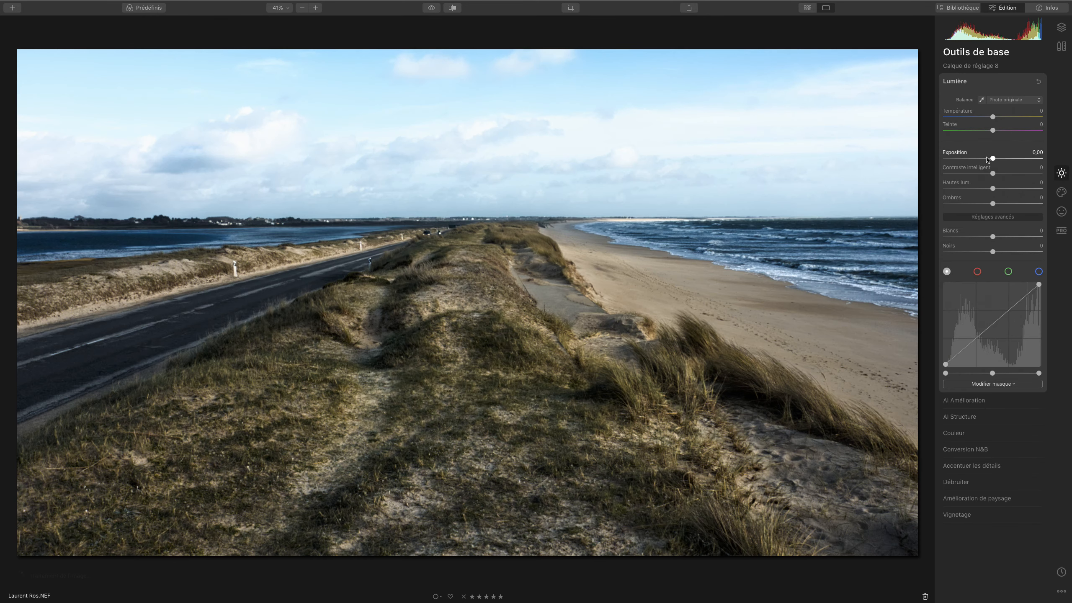
{"action": "left_click_drag", "start_coordinate": [986, 160], "coordinate": [990, 160]}
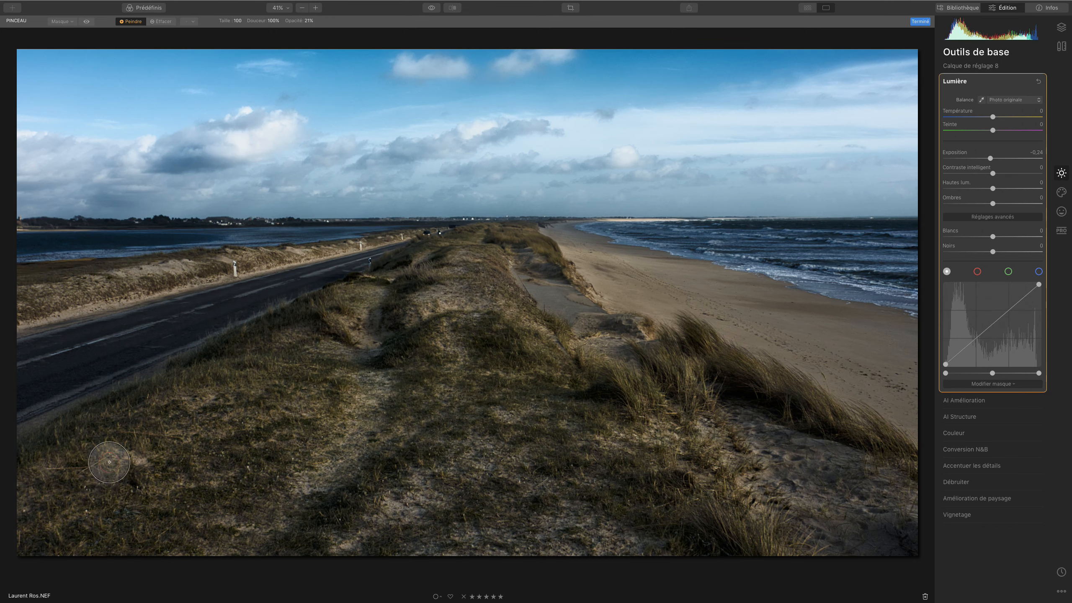
Brush the darkening exposure mask over the dune's grassy patches and the roadside verge at 21% opacity, with brush sizes including 64 and 144
{"action": "mouse_move", "coordinate": [115, 459]}
{"action": "left_mouse_down"}
{"action": "mouse_move", "coordinate": [207, 410]}
{"action": "mouse_move", "coordinate": [230, 458]}
{"action": "left_mouse_up"}
{"action": "mouse_move", "coordinate": [703, 514]}
{"action": "left_mouse_down"}
{"action": "mouse_move", "coordinate": [516, 344]}
{"action": "mouse_move", "coordinate": [410, 268]}
{"action": "left_mouse_up"}
{"action": "key", "text": "bracketleft"}
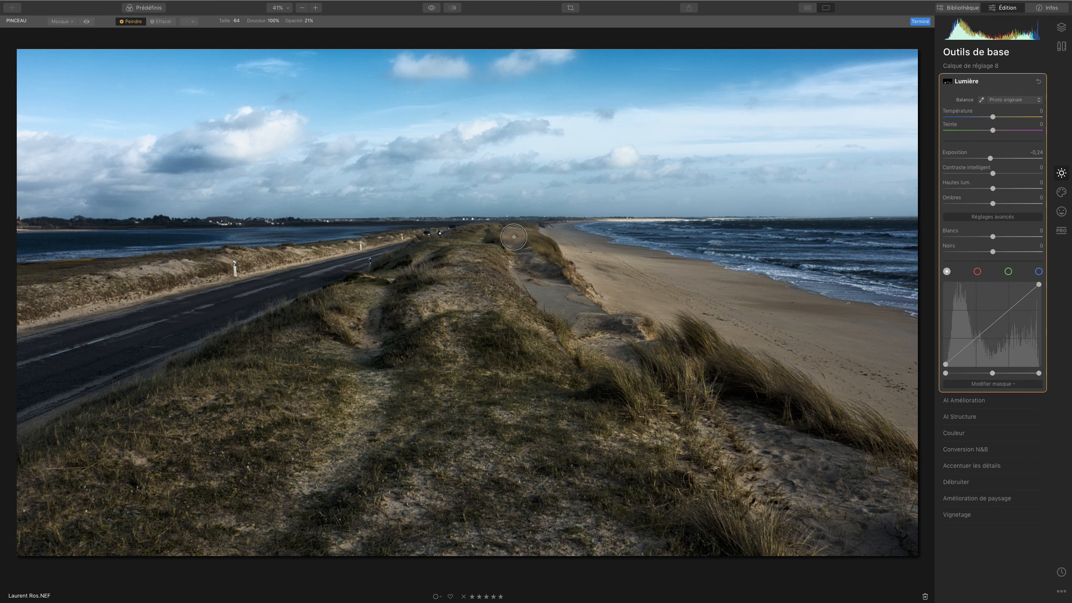
{"action": "left_click_drag", "start_coordinate": [402, 331], "coordinate": [324, 319]}
{"action": "left_click_drag", "start_coordinate": [169, 284], "coordinate": [397, 246]}
{"action": "key", "text": "bracketright"}
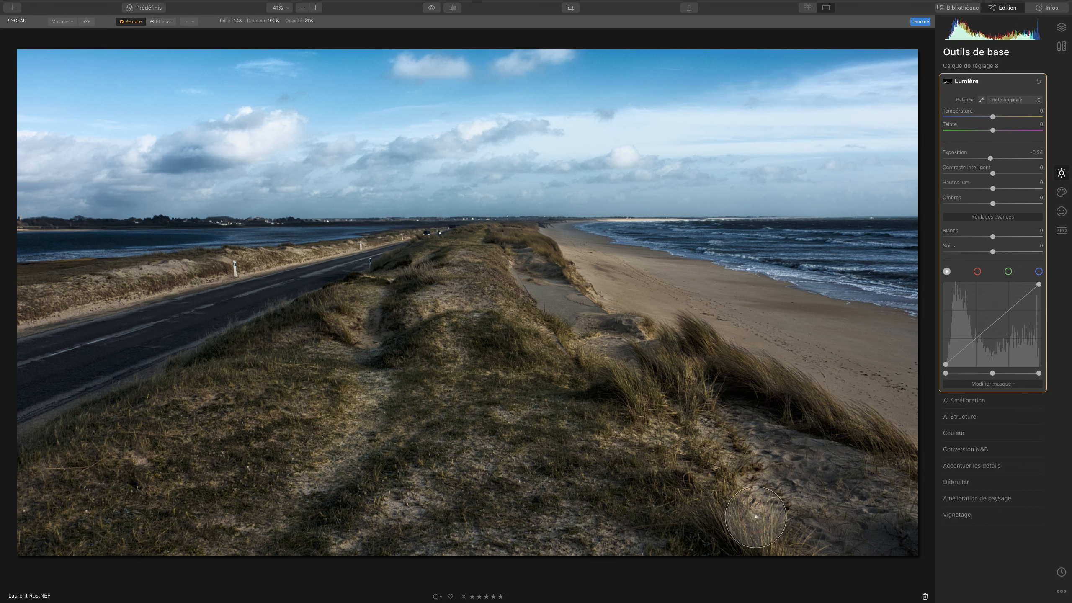
{"action": "mouse_move", "coordinate": [755, 517]}
{"action": "left_mouse_down"}
{"action": "mouse_move", "coordinate": [780, 486]}
{"action": "mouse_move", "coordinate": [600, 513]}
{"action": "mouse_move", "coordinate": [765, 469]}
{"action": "left_mouse_up"}
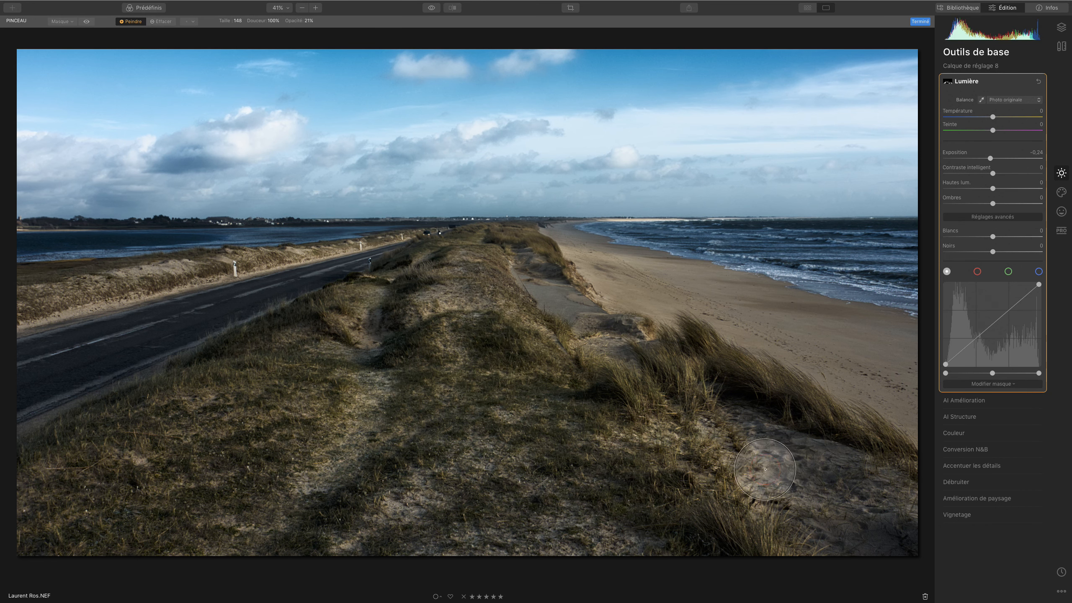
Compare the photo with adjustment layer 8 hidden and shown
{"action": "left_click", "coordinate": [1055, 36]}
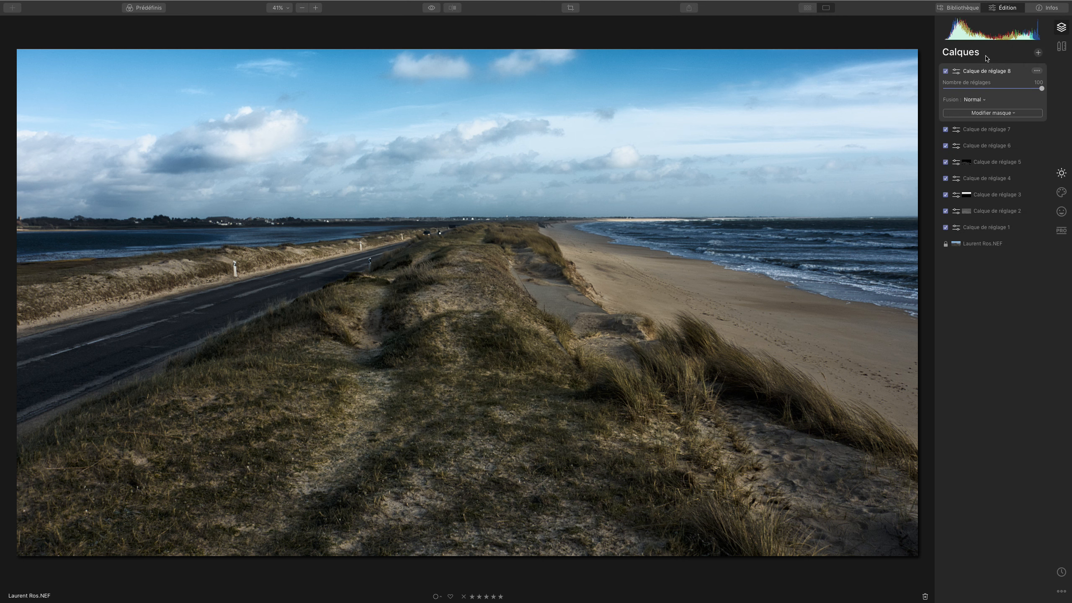
{"action": "left_click", "coordinate": [946, 72]}
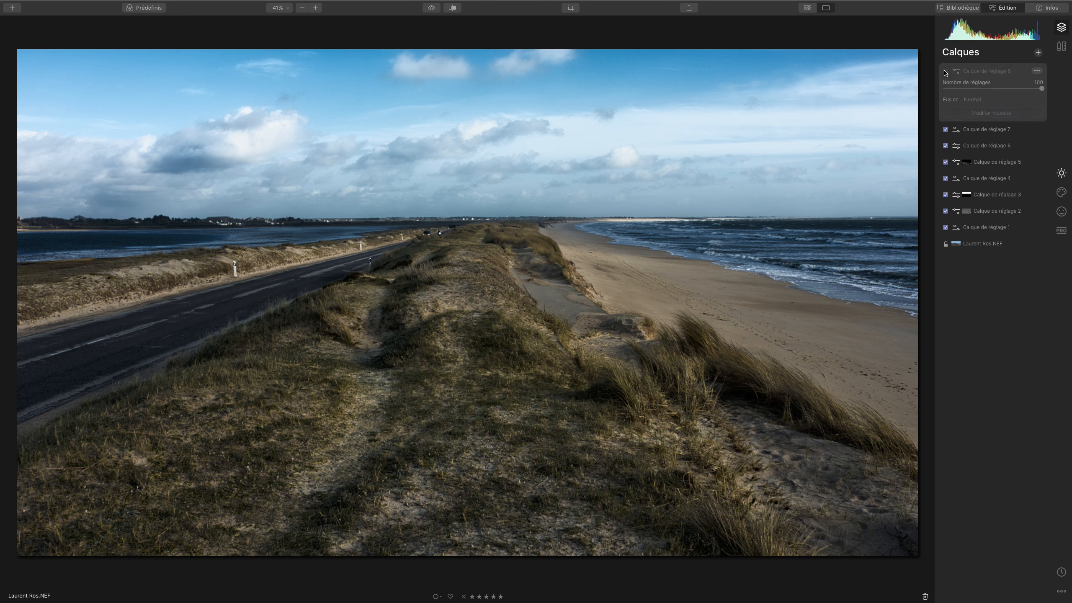
{"action": "left_click", "coordinate": [946, 72]}
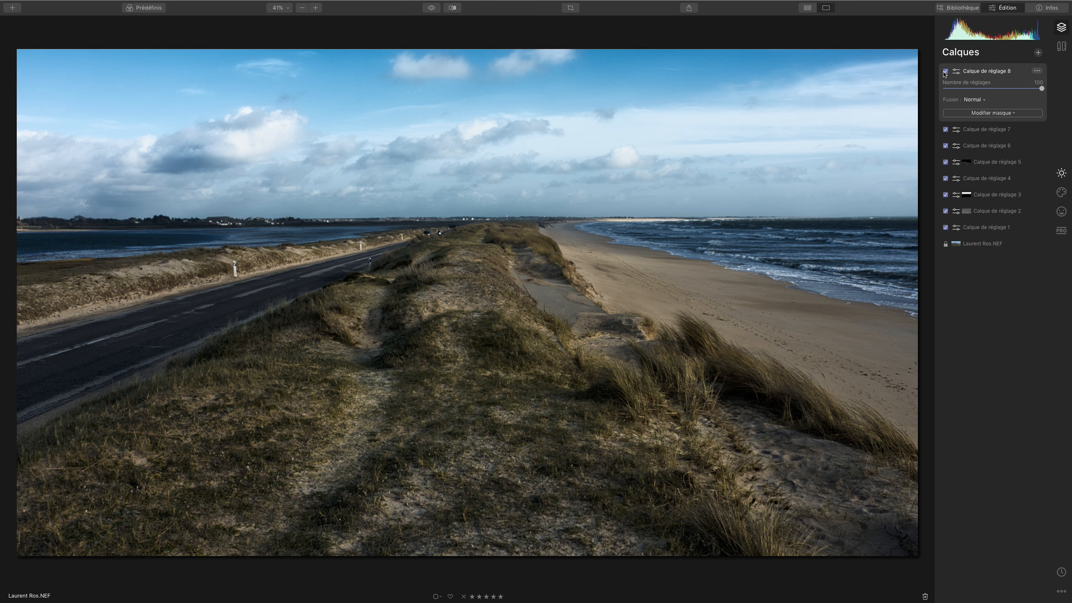
{"action": "left_click", "coordinate": [946, 71]}
{"action": "left_click", "coordinate": [946, 71]}
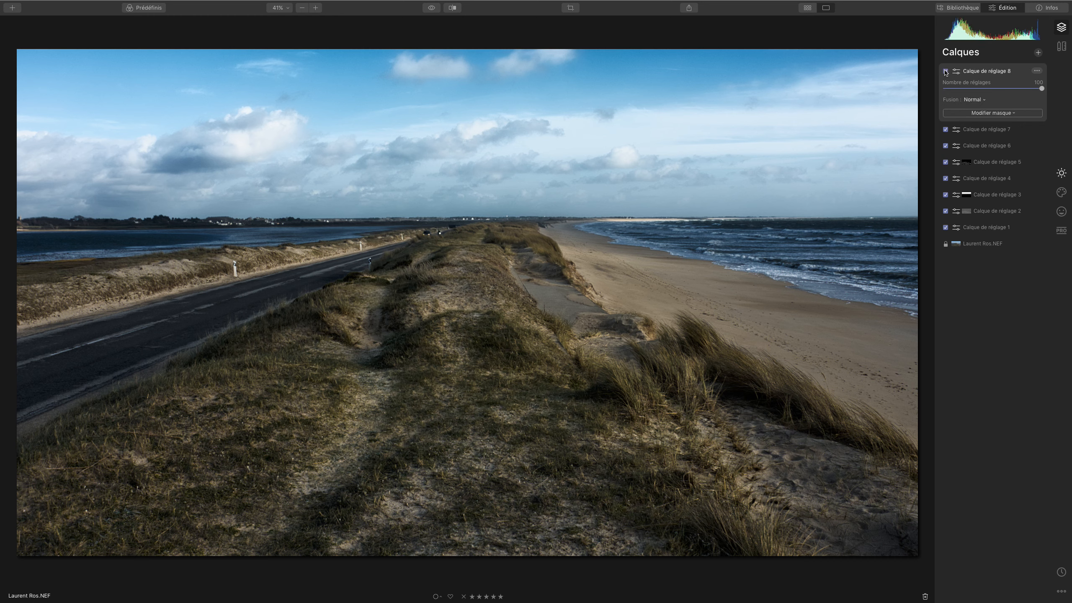
Set adjustment layer 8's exposure to -0.76 and check the darkening by hiding and showing the layer
{"action": "left_click", "coordinate": [1069, 173]}
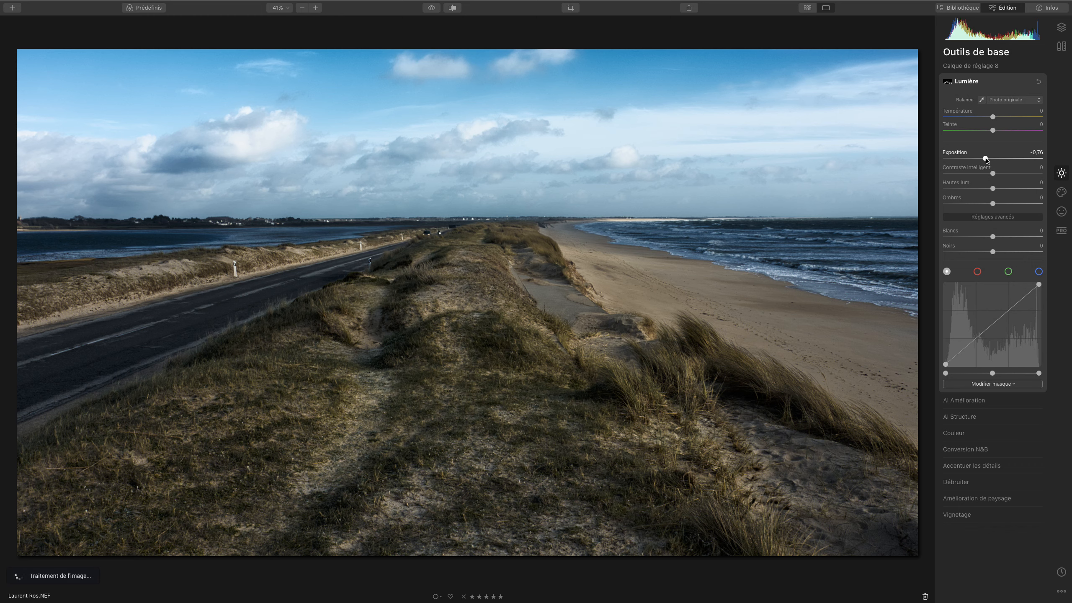
{"action": "left_click", "coordinate": [1061, 28]}
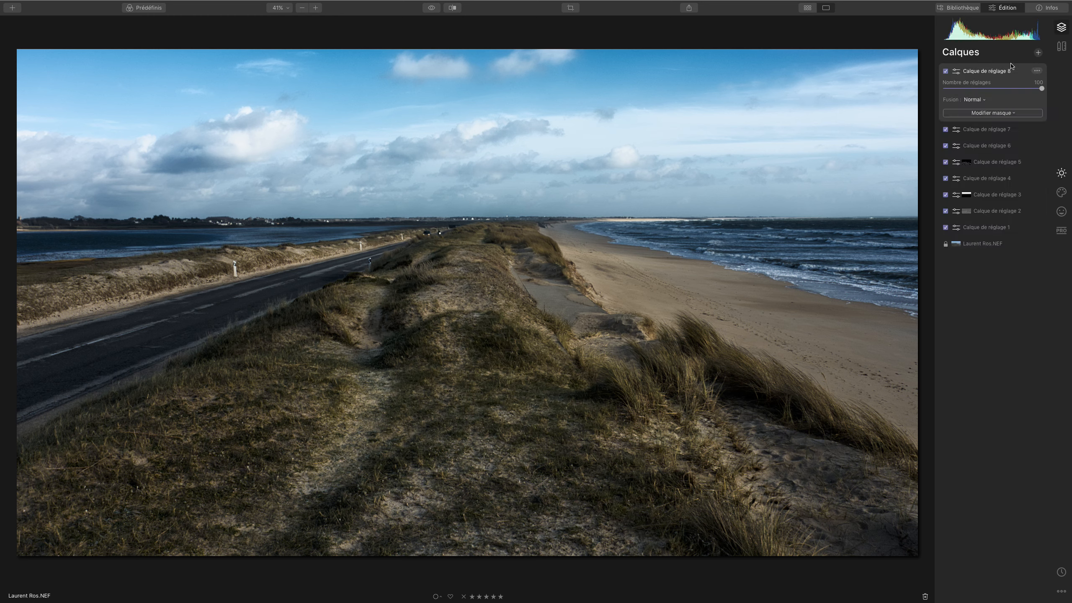
{"action": "left_click", "coordinate": [946, 72]}
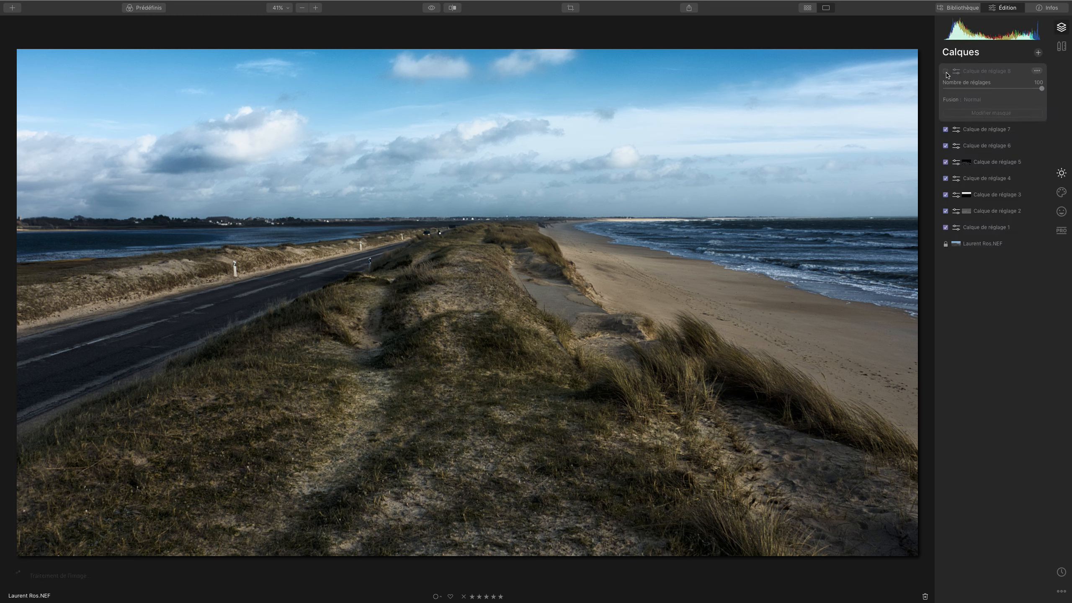
{"action": "left_click", "coordinate": [946, 71]}
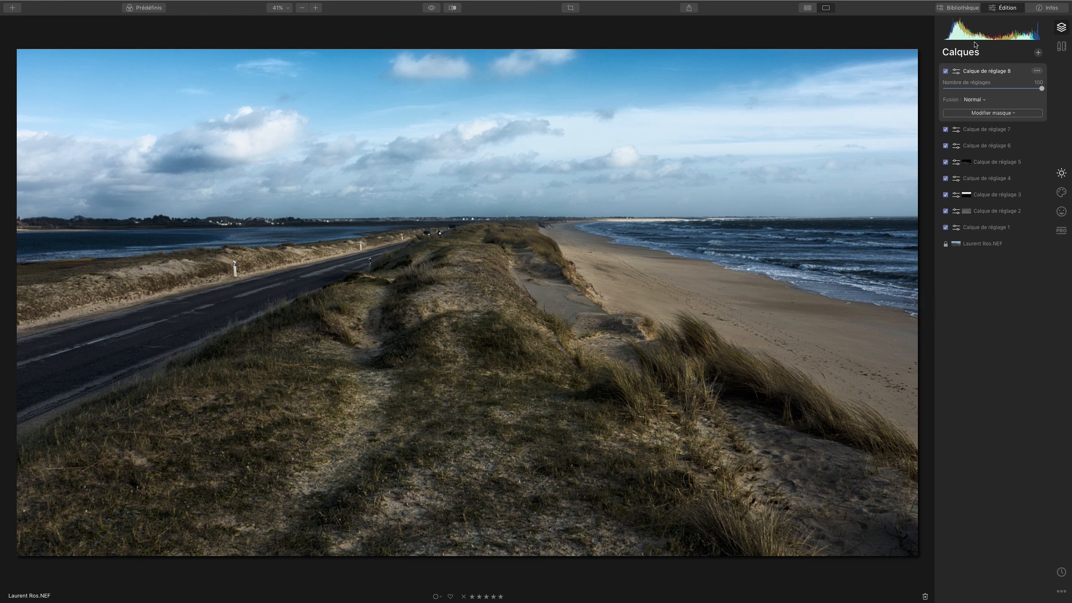
Add a ninth adjustment layer with colour balance midtones at cyan-red 15 and yellow-blue 14, and highlights at cyan-red 1, magenta-green 7 and yellow-blue 13
{"action": "left_click", "coordinate": [1037, 52]}
{"action": "left_click", "coordinate": [1026, 66]}
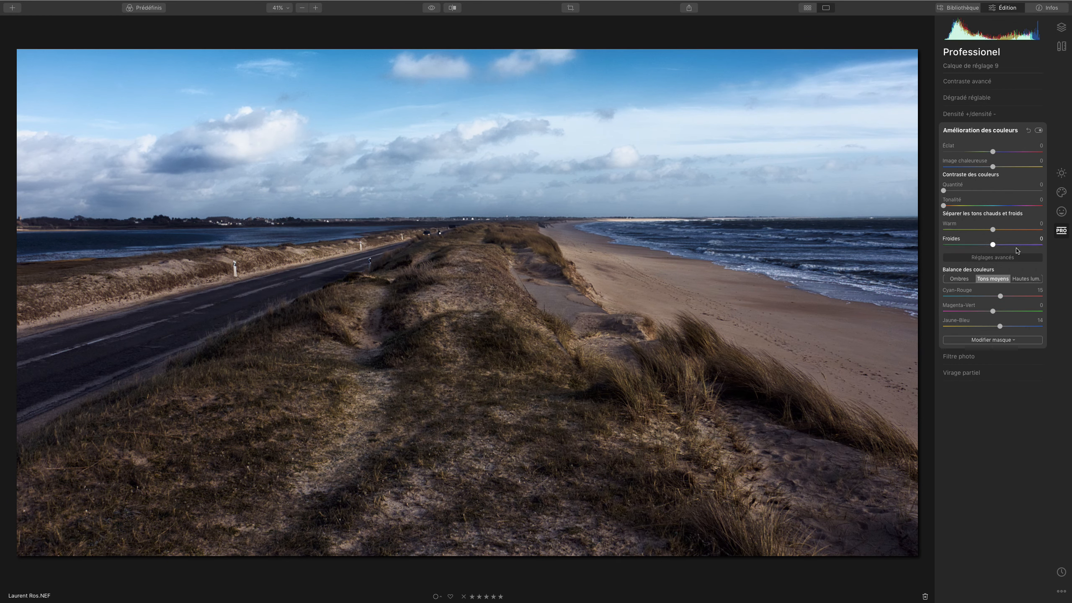
{"action": "left_click", "coordinate": [1026, 279]}
{"action": "left_click_drag", "start_coordinate": [993, 296], "coordinate": [996, 311]}
{"action": "left_click_drag", "start_coordinate": [992, 326], "coordinate": [993, 296]}
Compare the photo repeatedly with the colour enhancement adjustment switched off and on
{"action": "left_click", "coordinate": [1038, 131]}
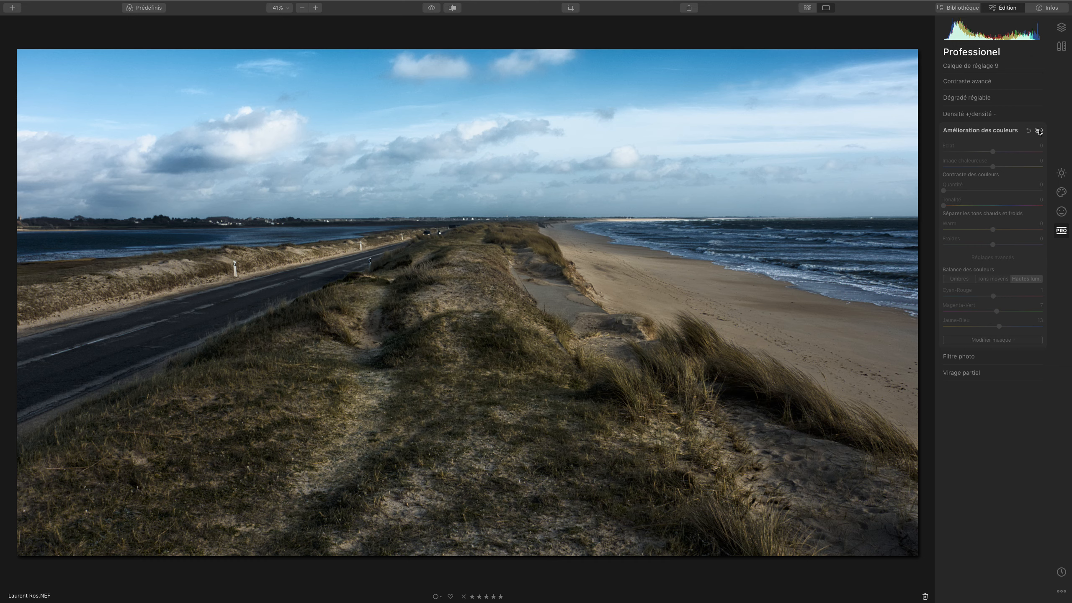
{"action": "left_click", "coordinate": [1038, 131]}
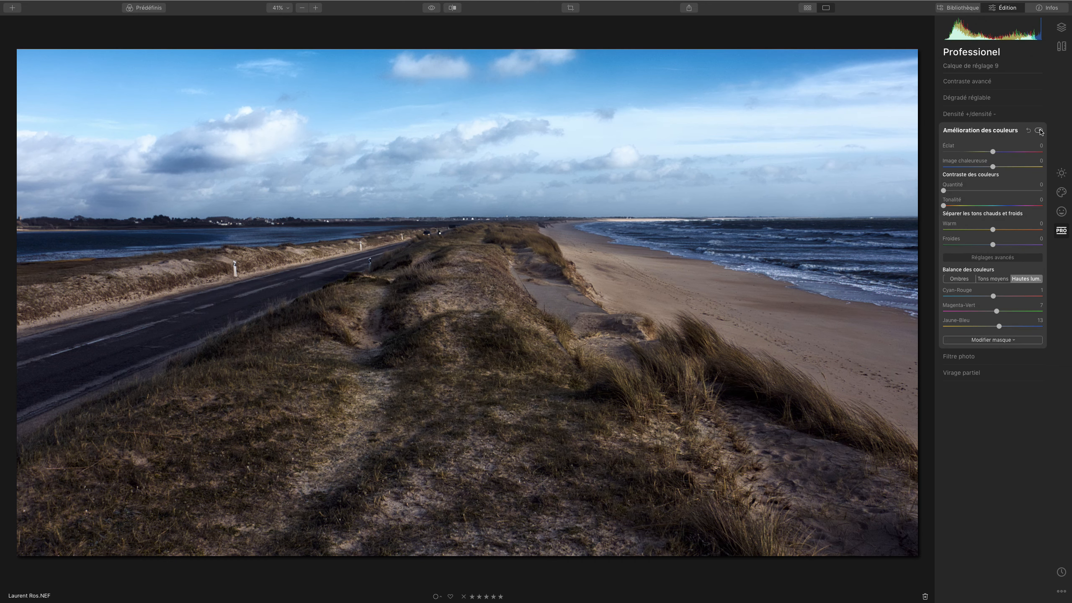
{"action": "left_click", "coordinate": [1038, 130]}
{"action": "left_click", "coordinate": [1038, 131]}
{"action": "left_click", "coordinate": [1039, 131]}
{"action": "left_click", "coordinate": [1038, 131]}
Add a tenth adjustment layer and enhance its details with fine 16, medium 16 and coarse 31
{"action": "left_click", "coordinate": [1061, 28]}
{"action": "left_click", "coordinate": [1039, 53]}
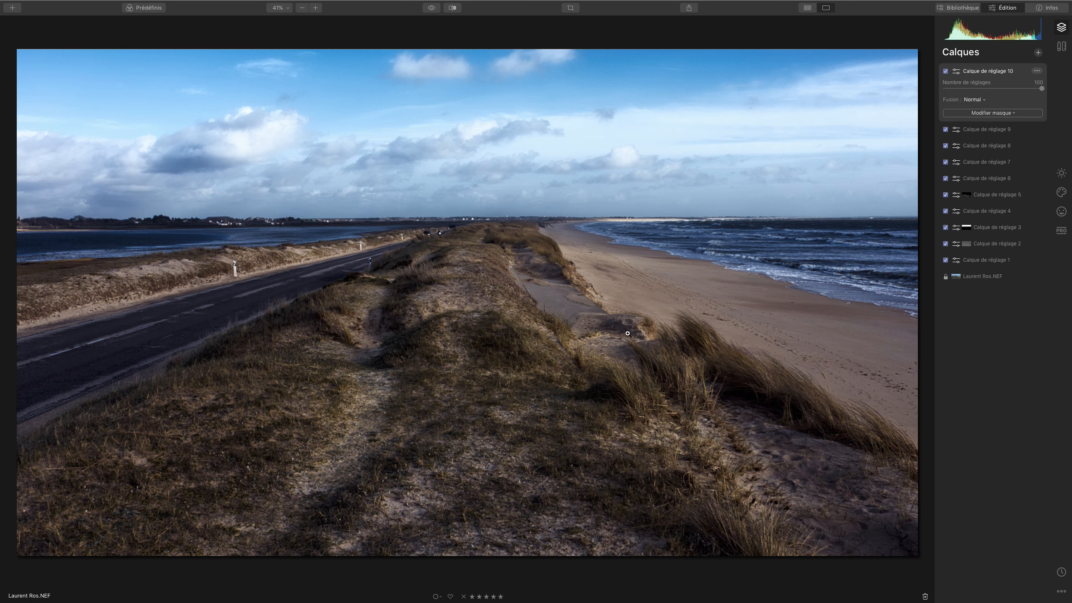
{"action": "left_click", "coordinate": [1061, 173]}
{"action": "left_click", "coordinate": [973, 163]}
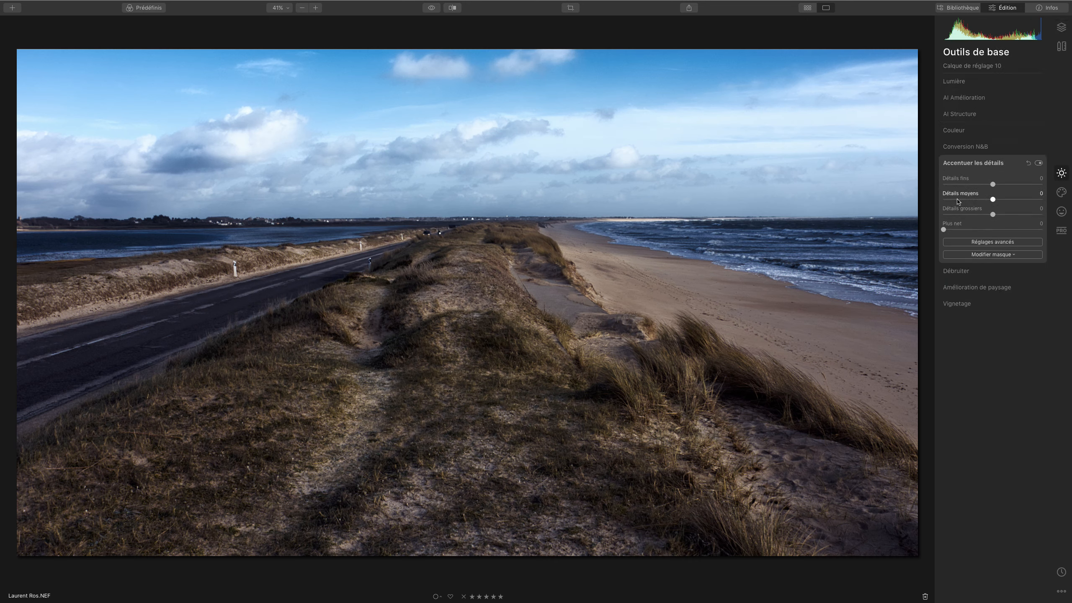
{"action": "left_click", "coordinate": [1001, 184]}
{"action": "left_click", "coordinate": [1001, 200]}
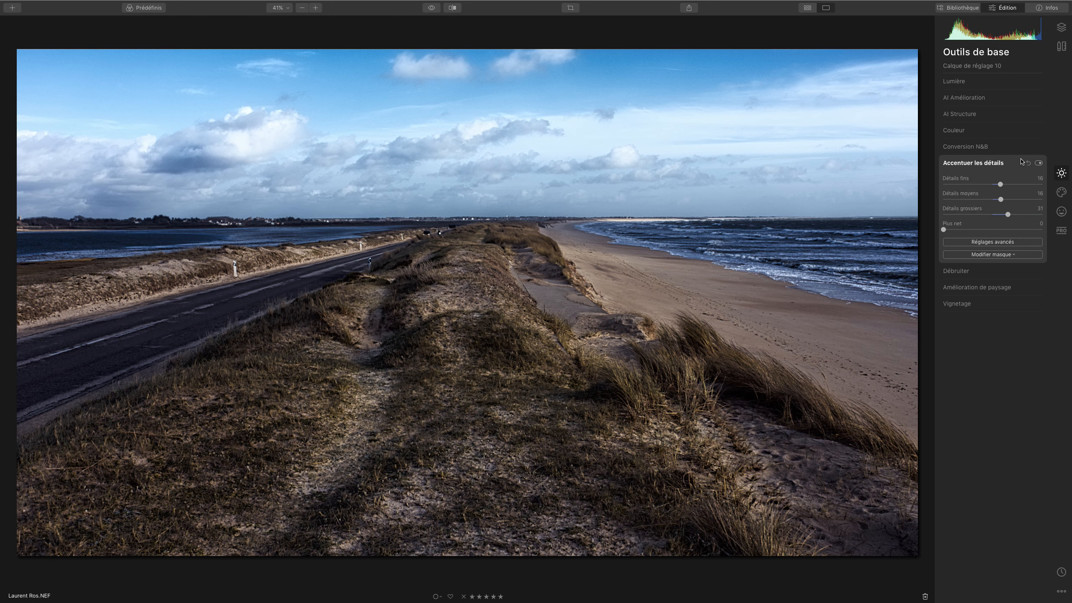
Compare the photo with the detail enhancement off and on, and examine its advanced settings
{"action": "left_click", "coordinate": [1038, 164]}
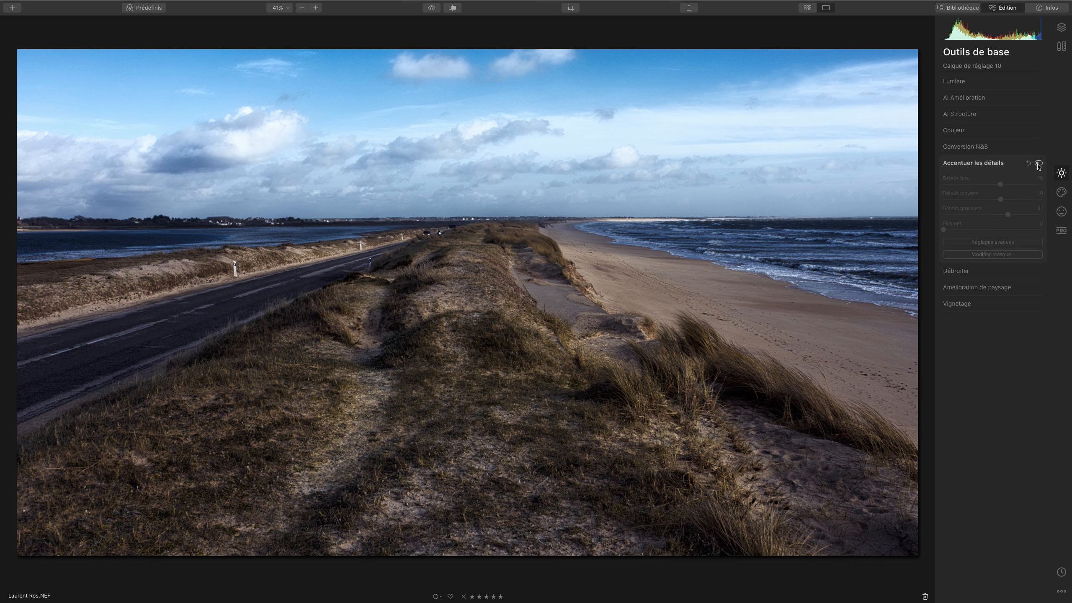
{"action": "left_click", "coordinate": [1038, 164]}
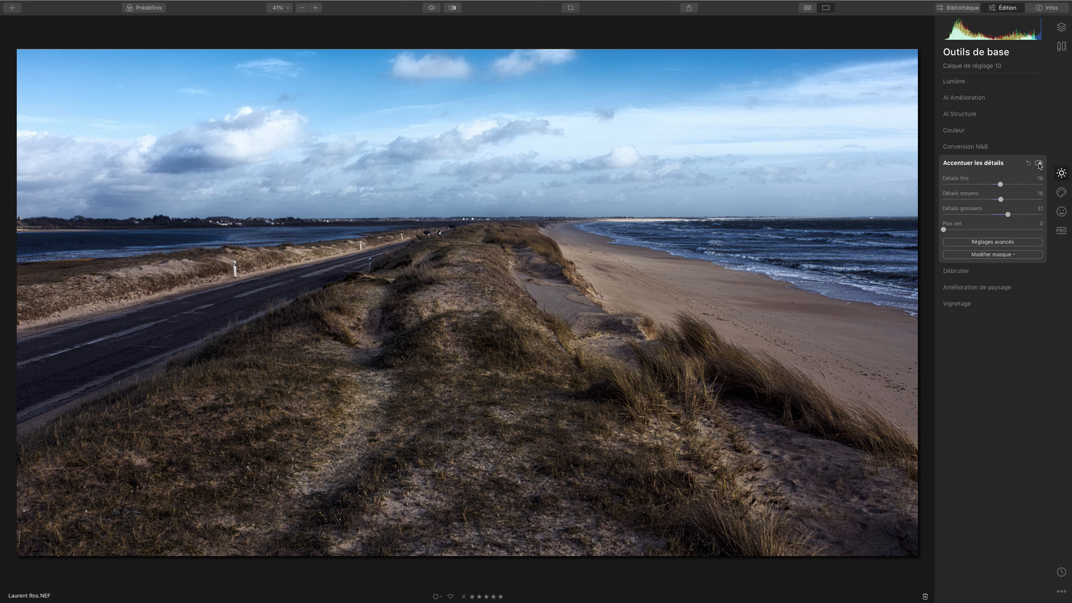
{"action": "left_click", "coordinate": [988, 243]}
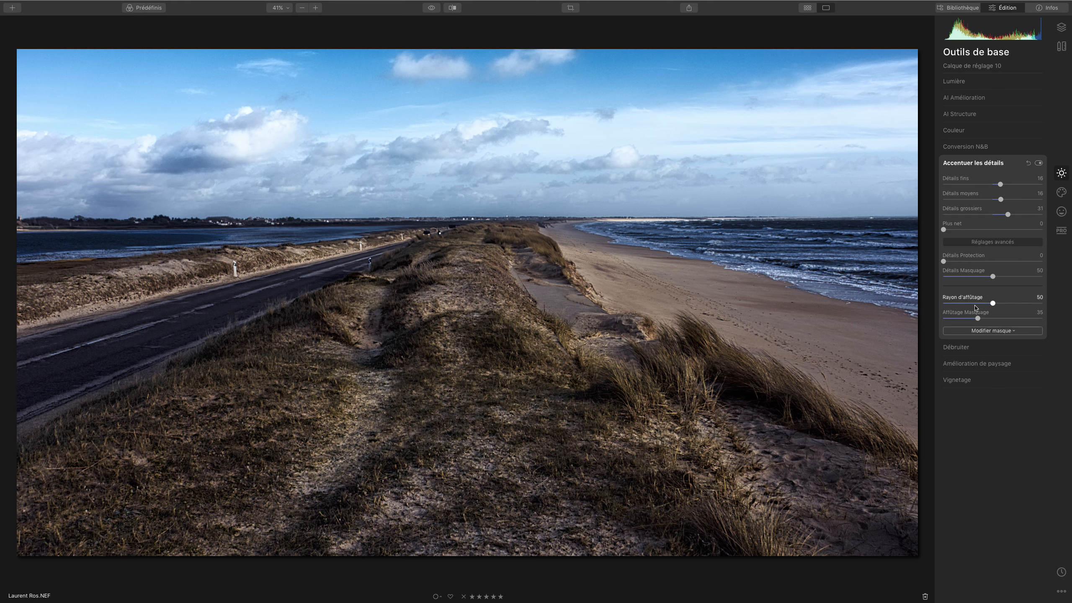
{"action": "left_click", "coordinate": [964, 243]}
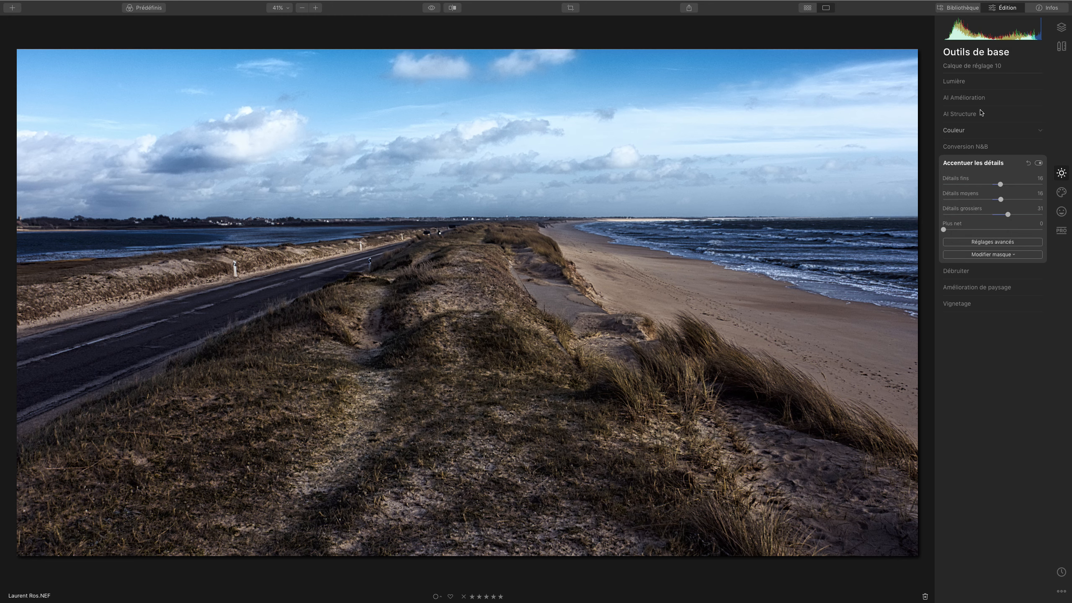
Add an eleventh adjustment layer, try the Lightpanel_DRK04 and DRK06 presets, and apply EK - Lightpanel_DRK05
{"action": "left_click", "coordinate": [1061, 27]}
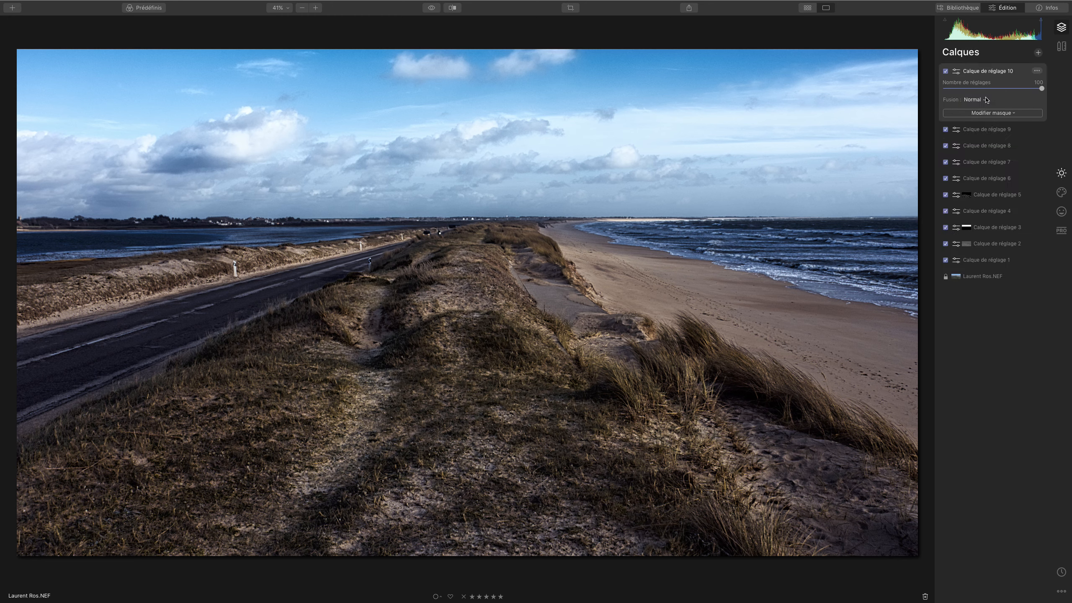
{"action": "left_click", "coordinate": [1037, 52]}
{"action": "left_click", "coordinate": [1026, 68]}
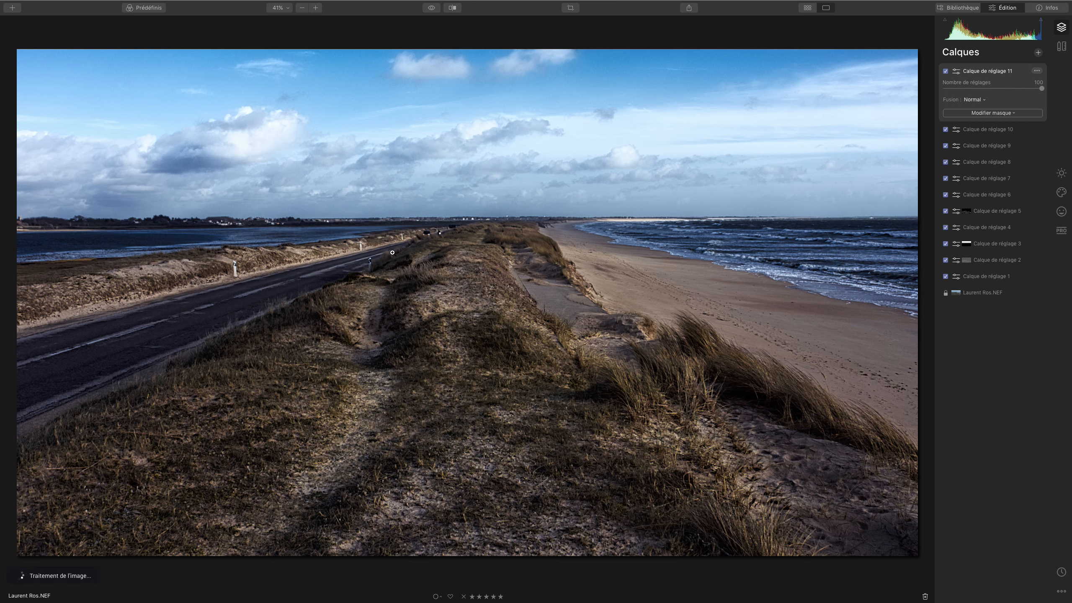
{"action": "left_click", "coordinate": [150, 7]}
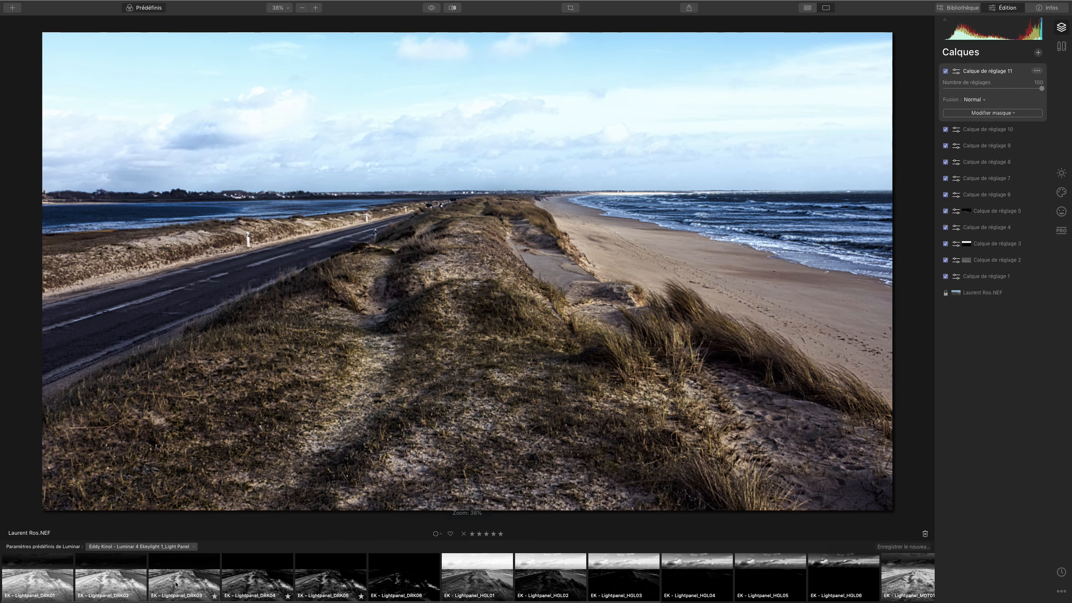
{"action": "left_click", "coordinate": [255, 585]}
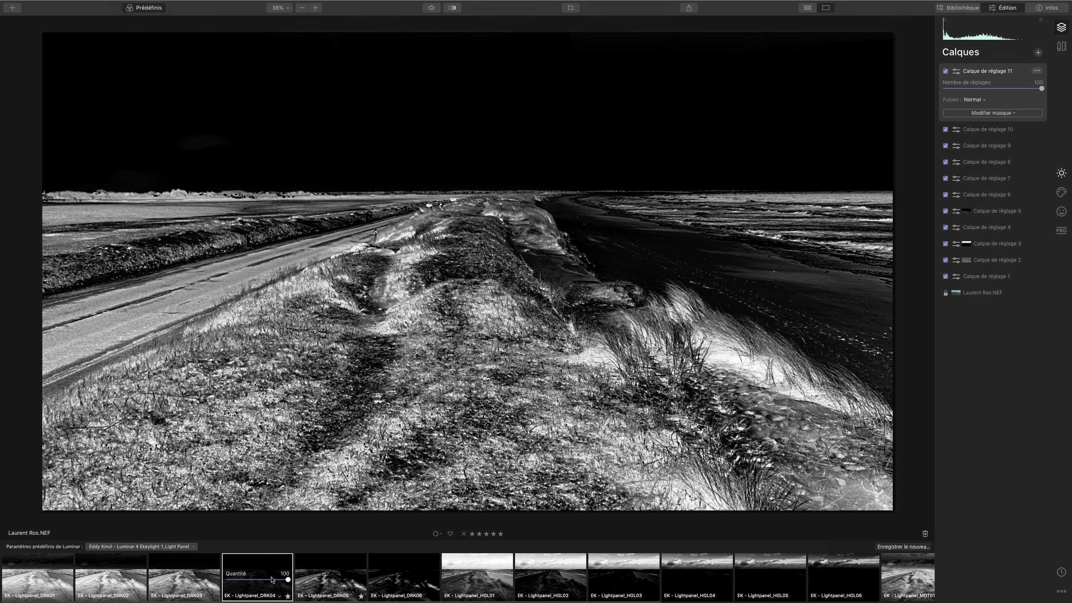
{"action": "left_click", "coordinate": [318, 577]}
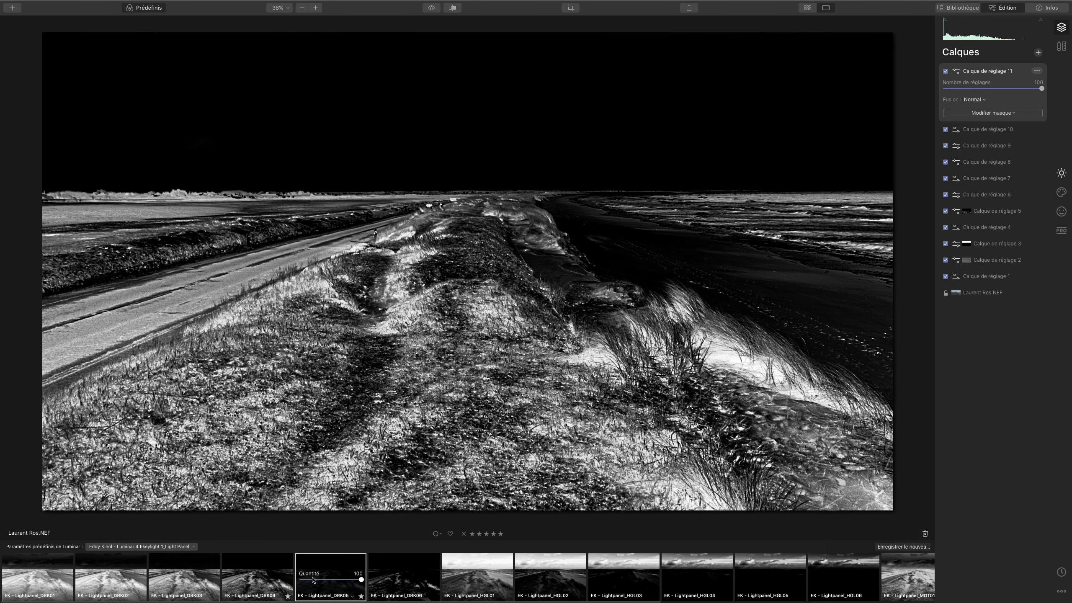
{"action": "left_click", "coordinate": [393, 577]}
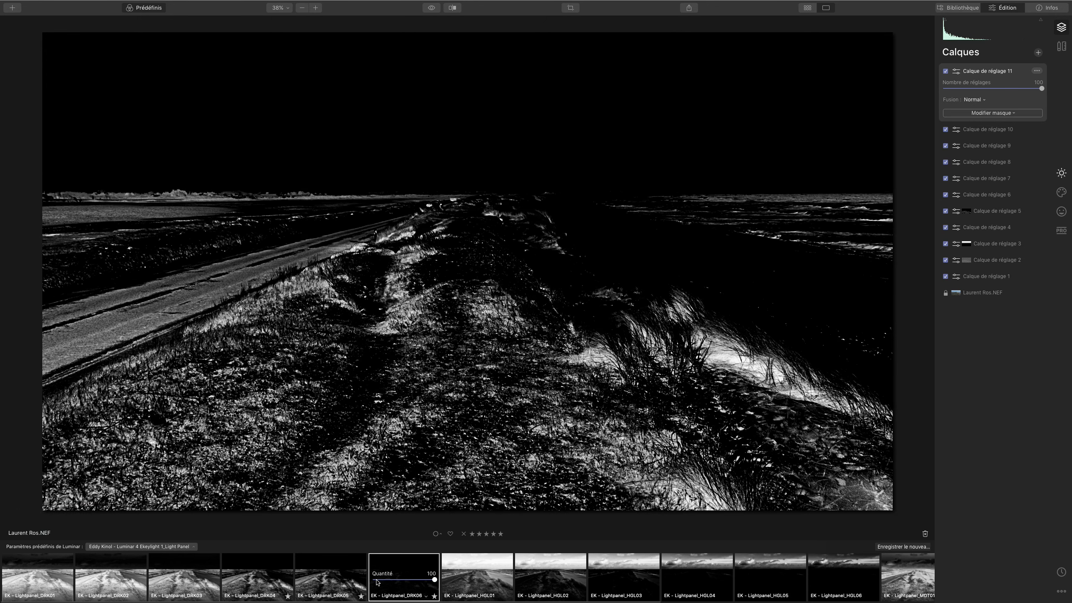
{"action": "left_click", "coordinate": [351, 582]}
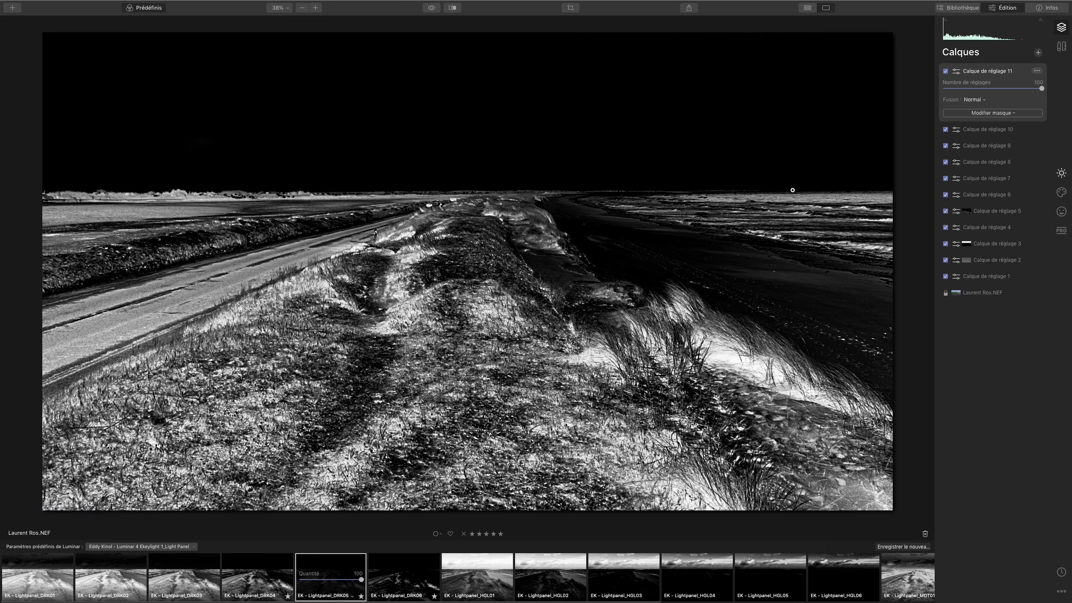
Create a luminosity mask on adjustment layer 11 and copy that mask
{"action": "left_click", "coordinate": [998, 113]}
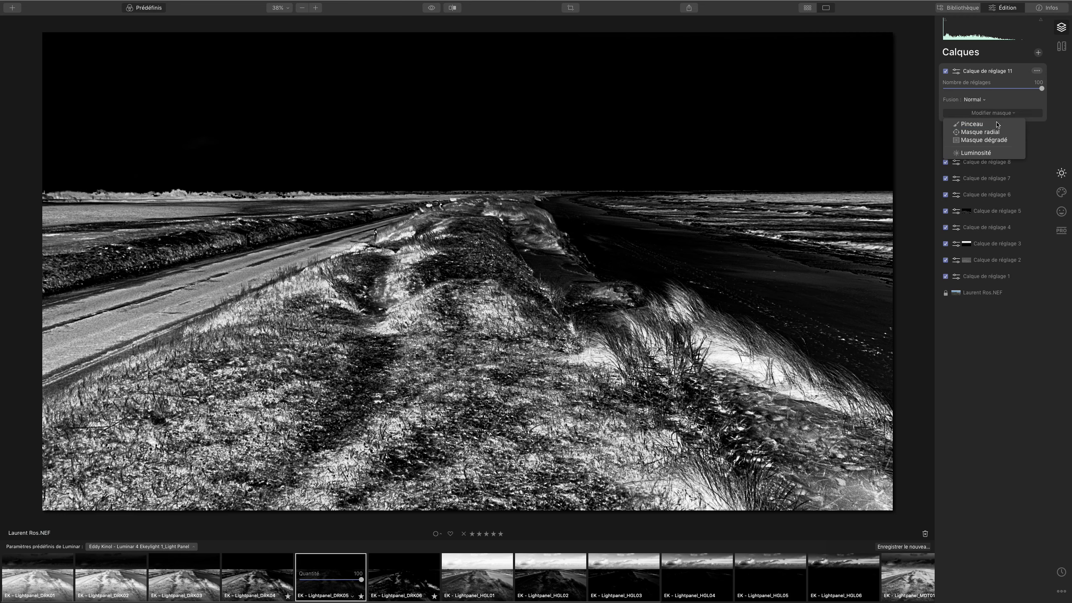
{"action": "left_click", "coordinate": [976, 154]}
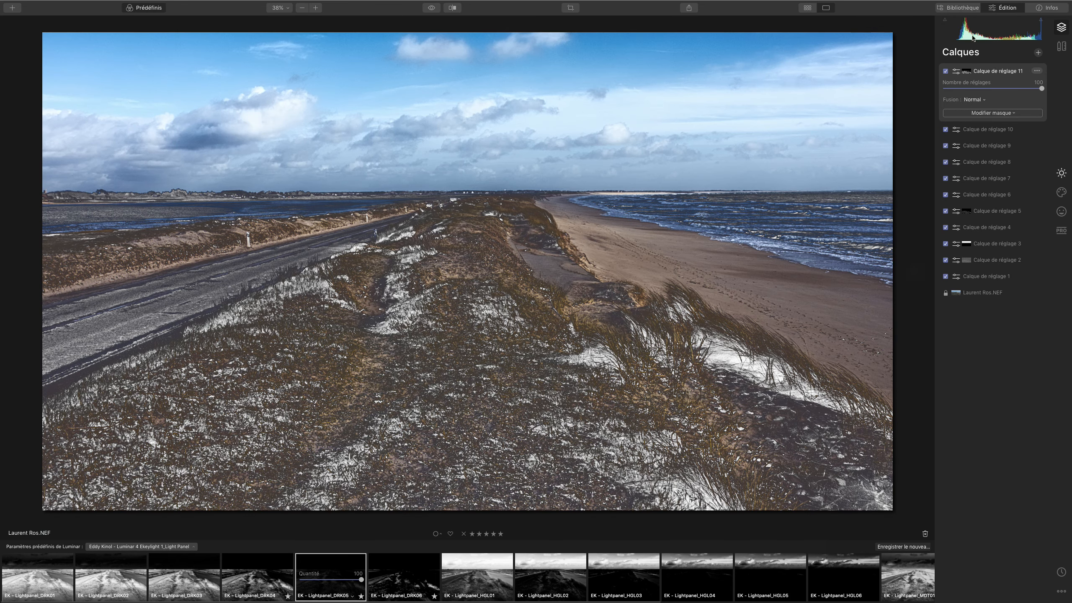
{"action": "left_click", "coordinate": [1037, 70]}
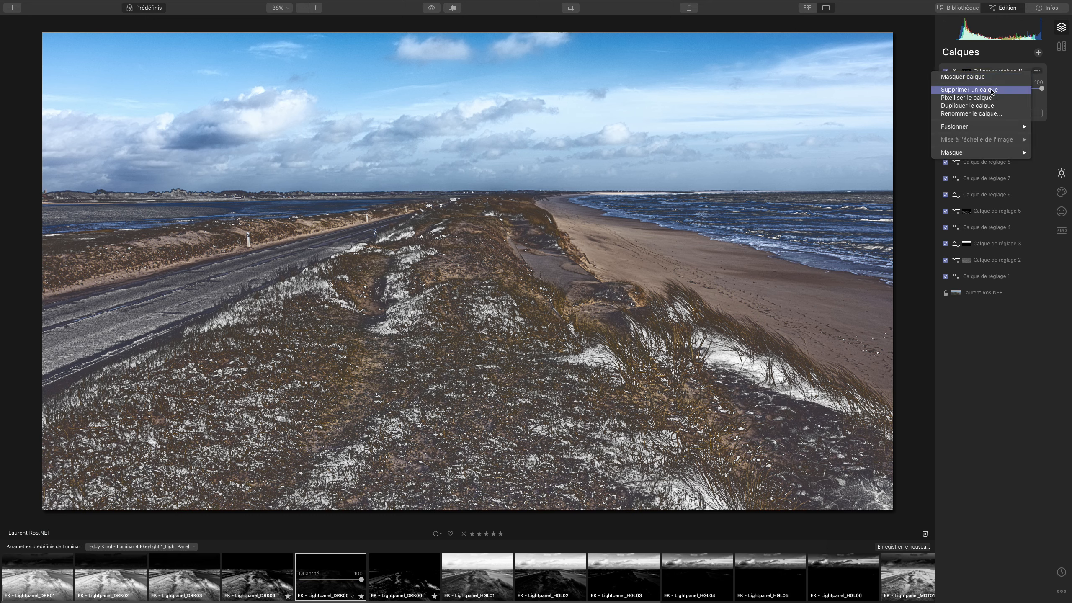
{"action": "mouse_move", "coordinate": [965, 153]}
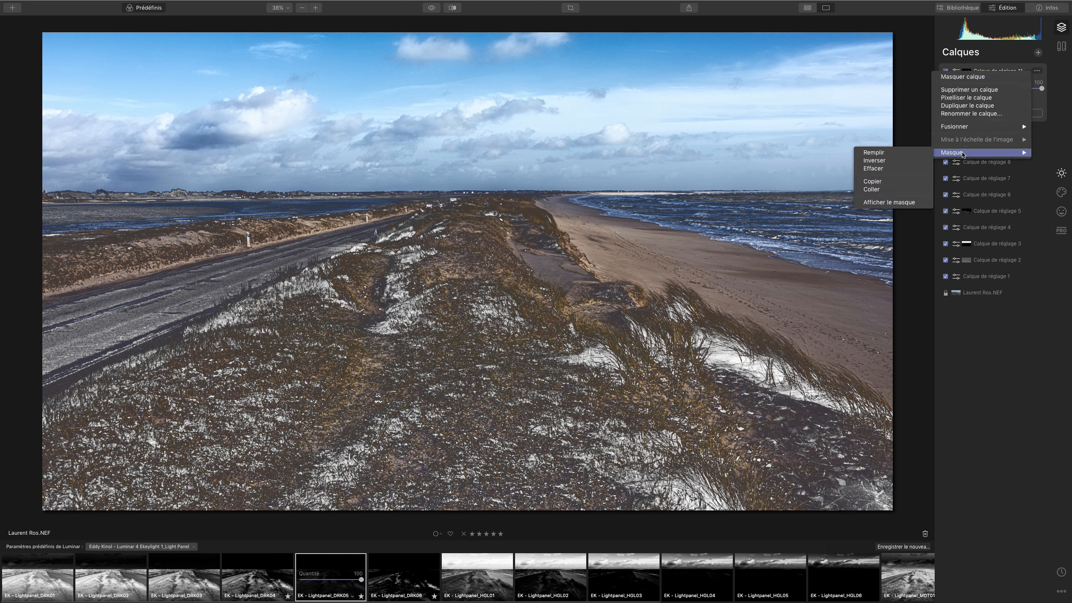
{"action": "left_click", "coordinate": [886, 183]}
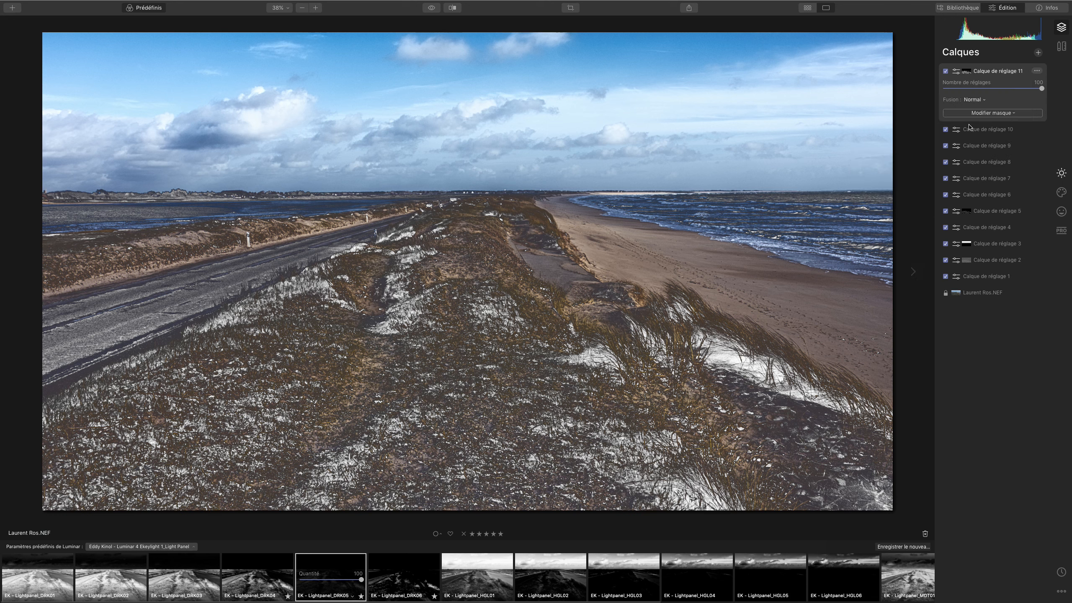
Delete adjustment layer 11 and compare the photo with adjustment layer 10 hidden and shown
{"action": "left_click", "coordinate": [1037, 70]}
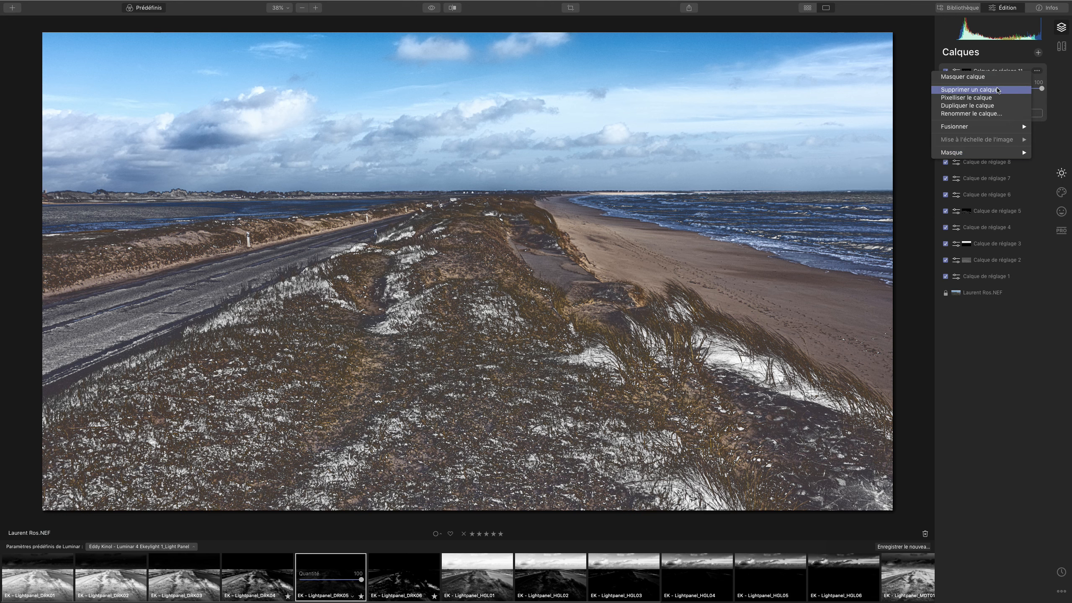
{"action": "left_click", "coordinate": [997, 89]}
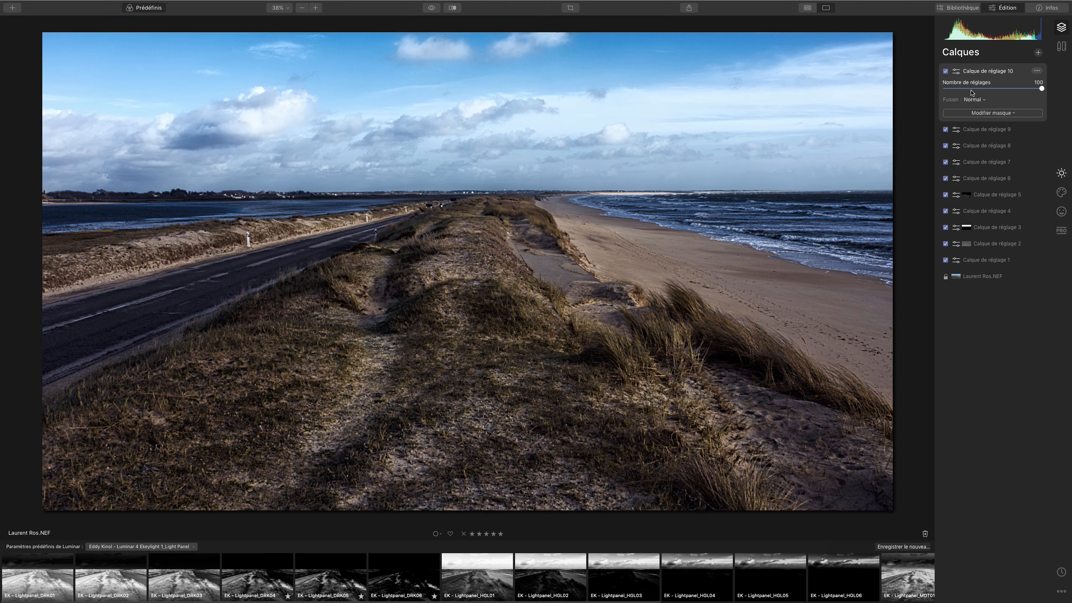
{"action": "left_click", "coordinate": [946, 71]}
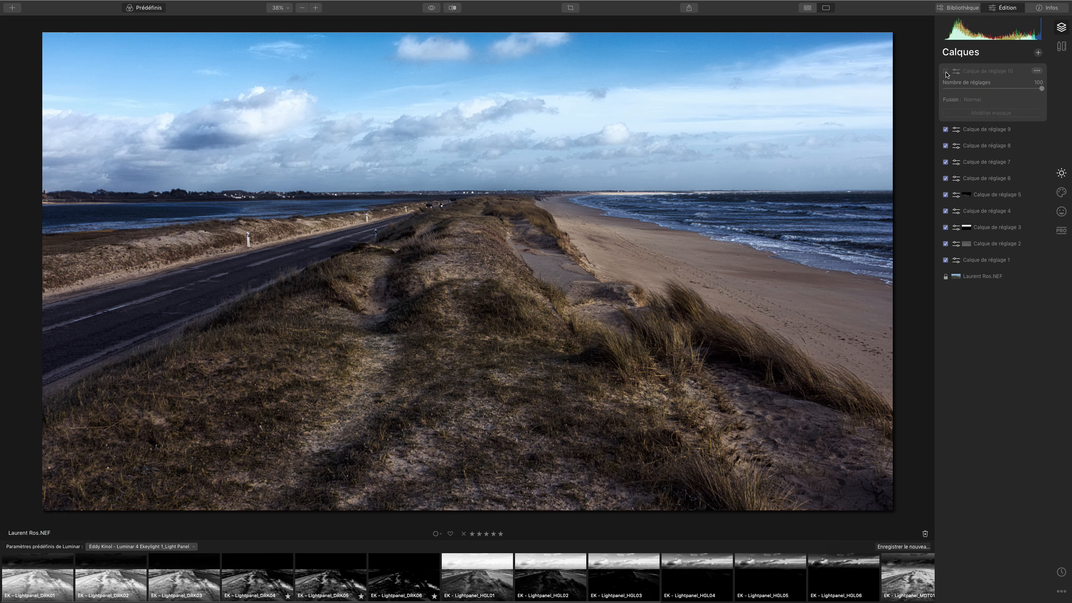
{"action": "left_click", "coordinate": [946, 71]}
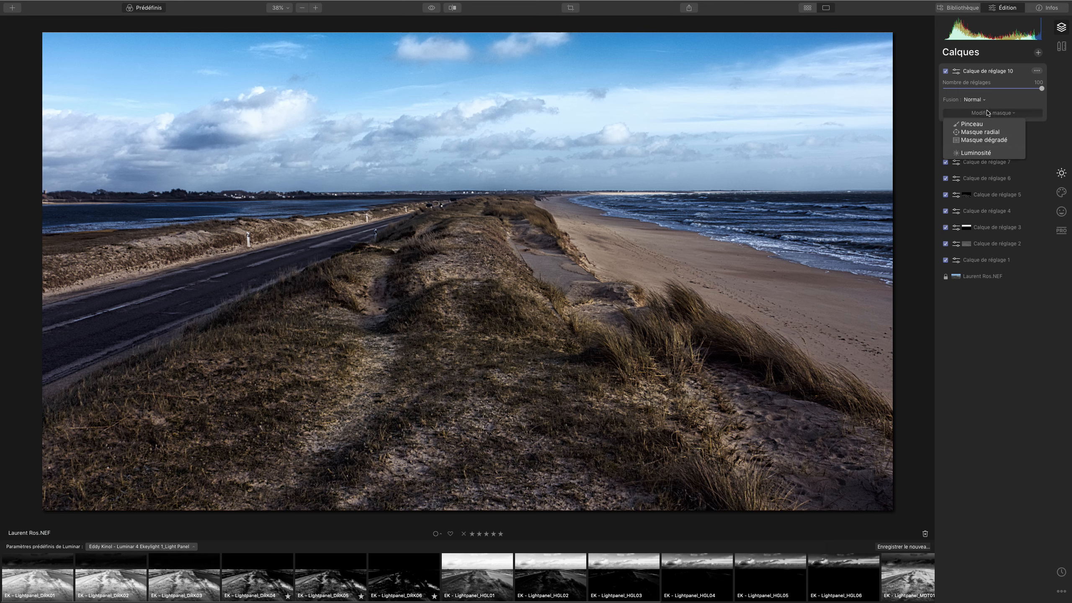
Start a brush mask on adjustment layer 10 and replace it with the copied luminosity mask
{"action": "left_click", "coordinate": [988, 113]}
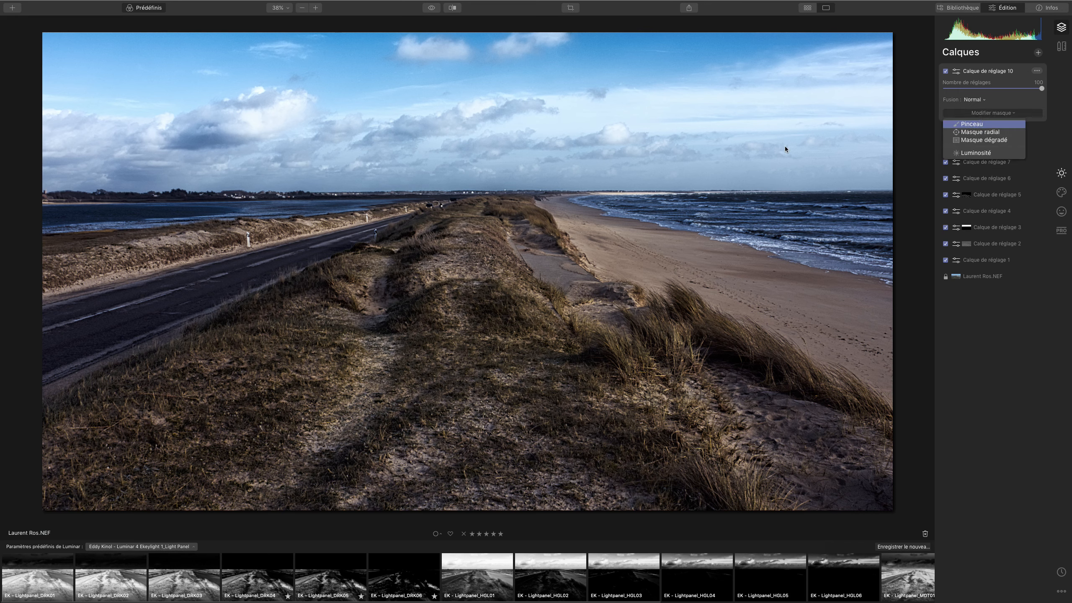
{"action": "left_click", "coordinate": [972, 124]}
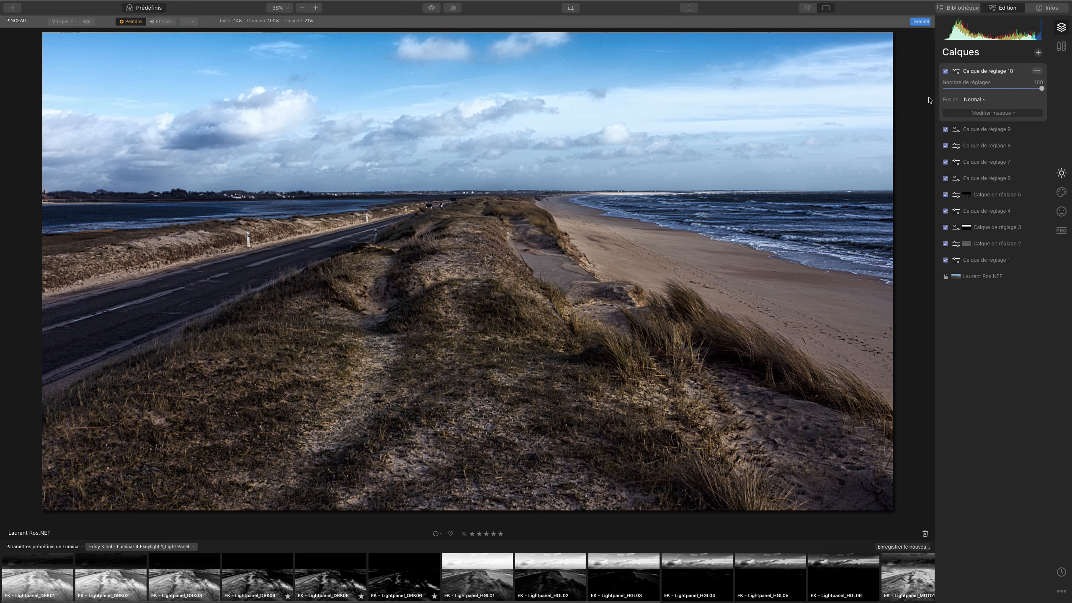
{"action": "left_click", "coordinate": [910, 105]}
{"action": "right_click", "coordinate": [968, 73]}
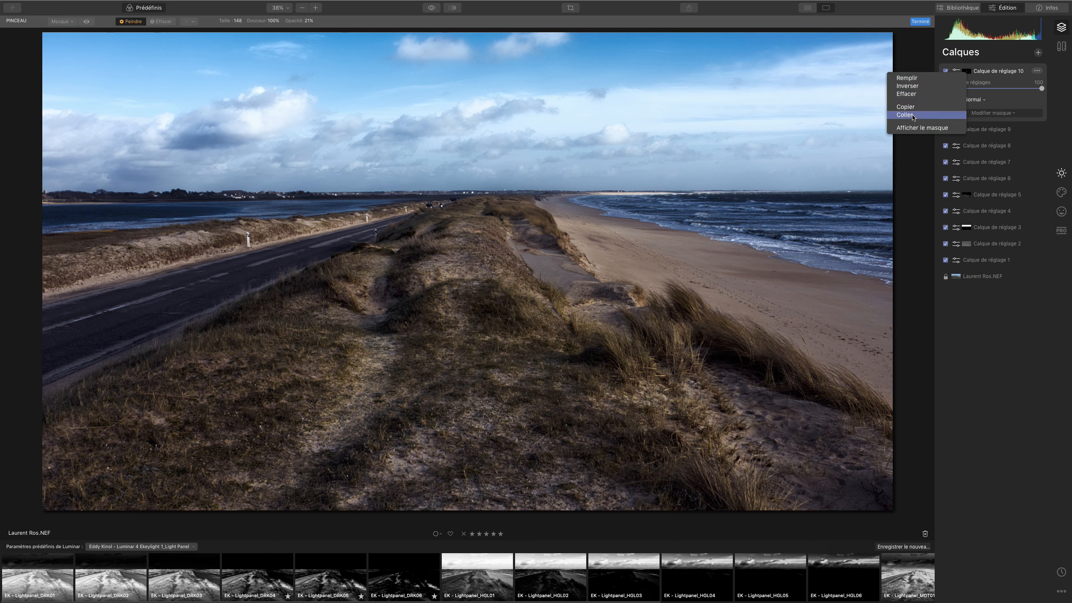
{"action": "left_click", "coordinate": [912, 114]}
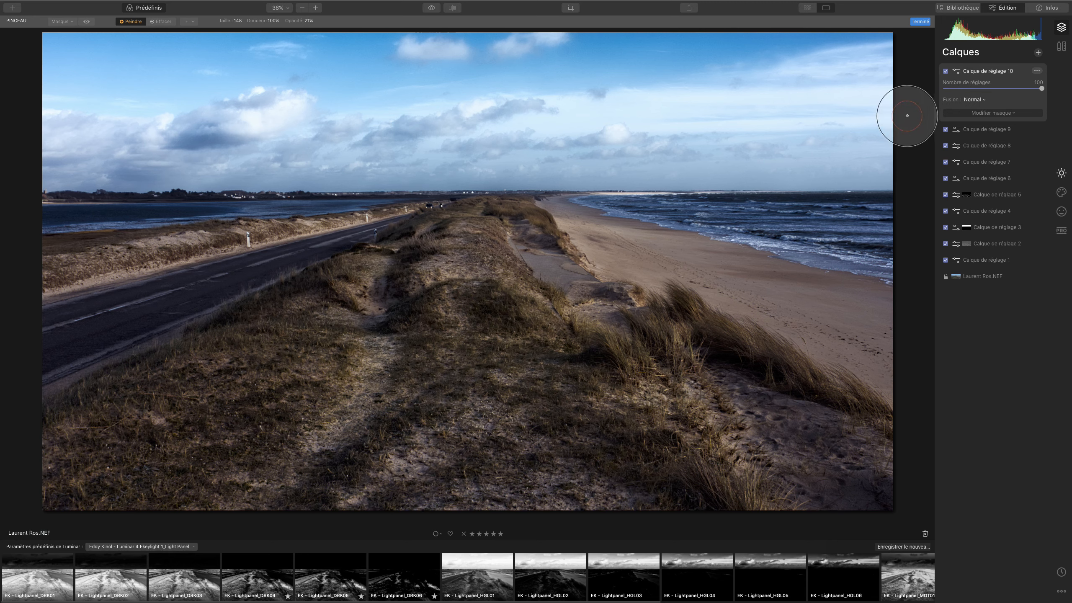
{"action": "left_click", "coordinate": [920, 21]}
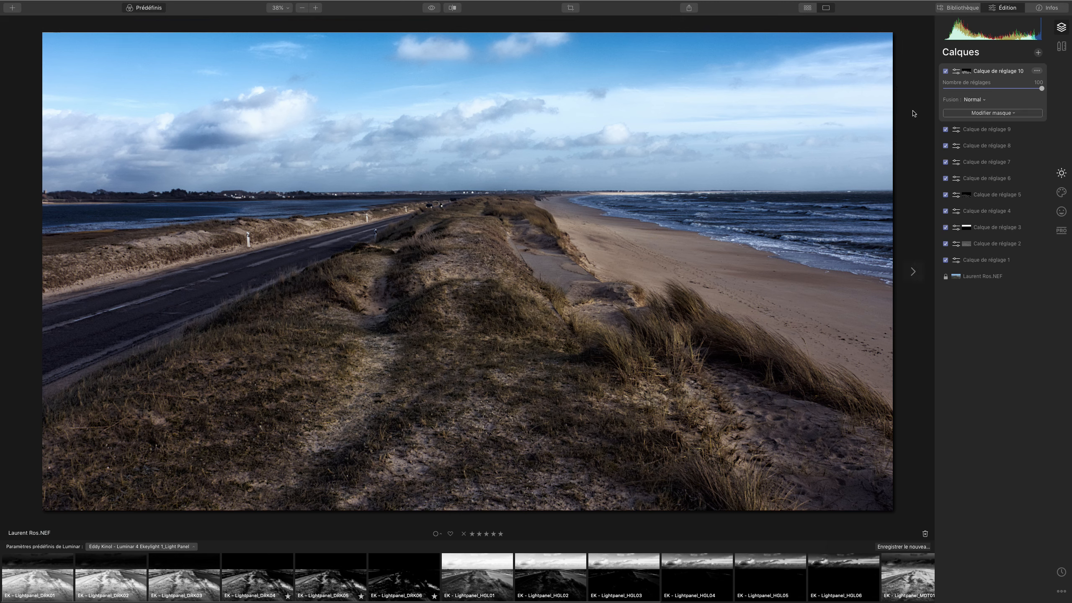
Inspect adjustment layer 10's mask with the red overlay, and check the edited photo against the original
{"action": "left_click", "coordinate": [967, 72]}
{"action": "left_click", "coordinate": [966, 72]}
{"action": "left_click", "coordinate": [1009, 113]}
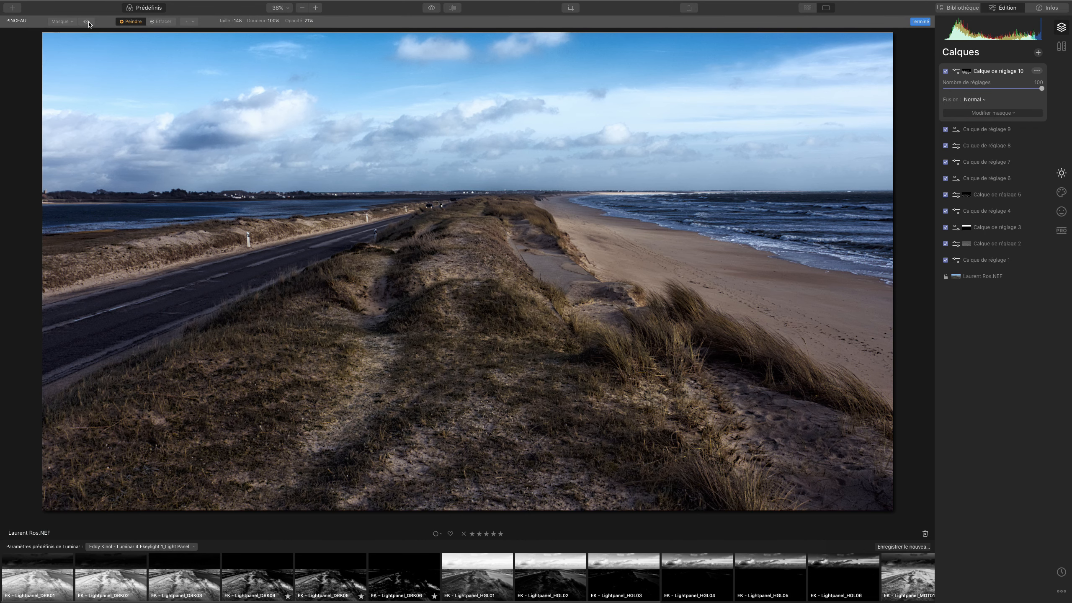
{"action": "left_click", "coordinate": [87, 22]}
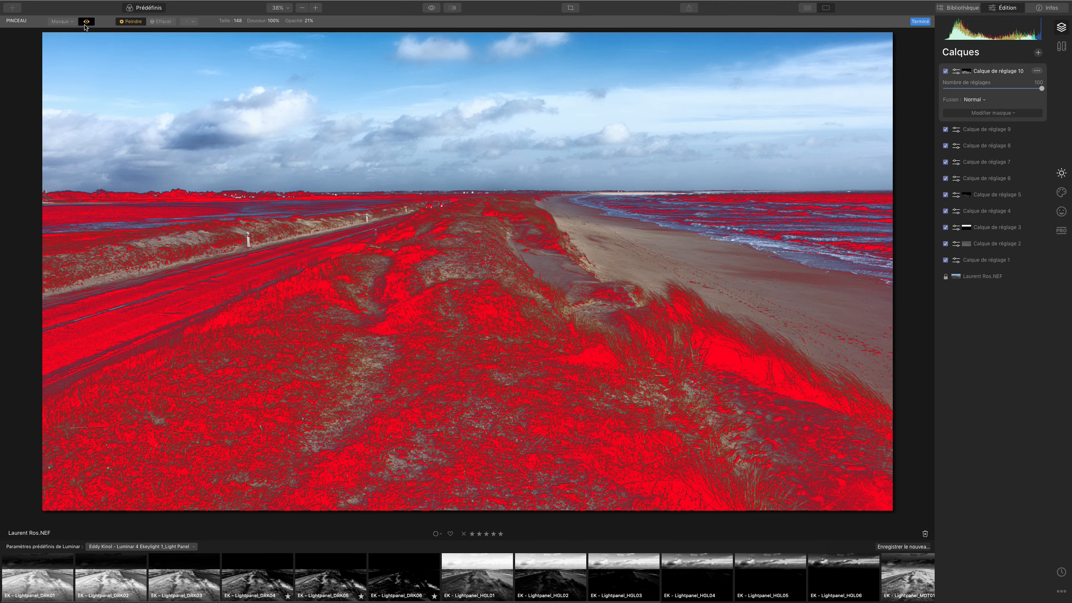
{"action": "left_click", "coordinate": [85, 25]}
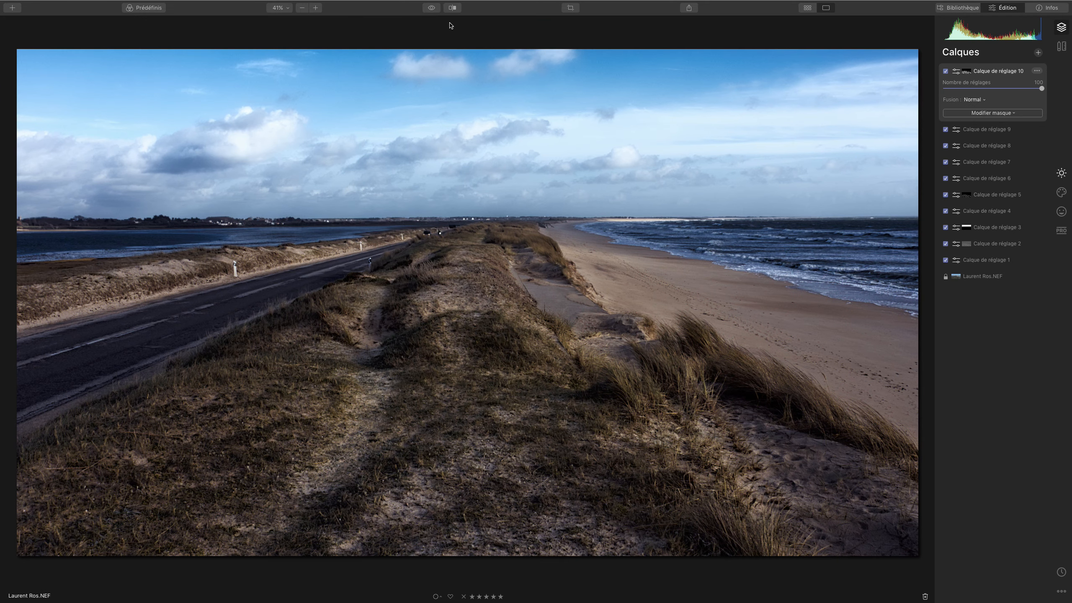
{"action": "left_click", "coordinate": [432, 9]}
Add a new adjustment layer above layer 10 and set its overall colour saturation to -26
{"action": "left_click", "coordinate": [1039, 53]}
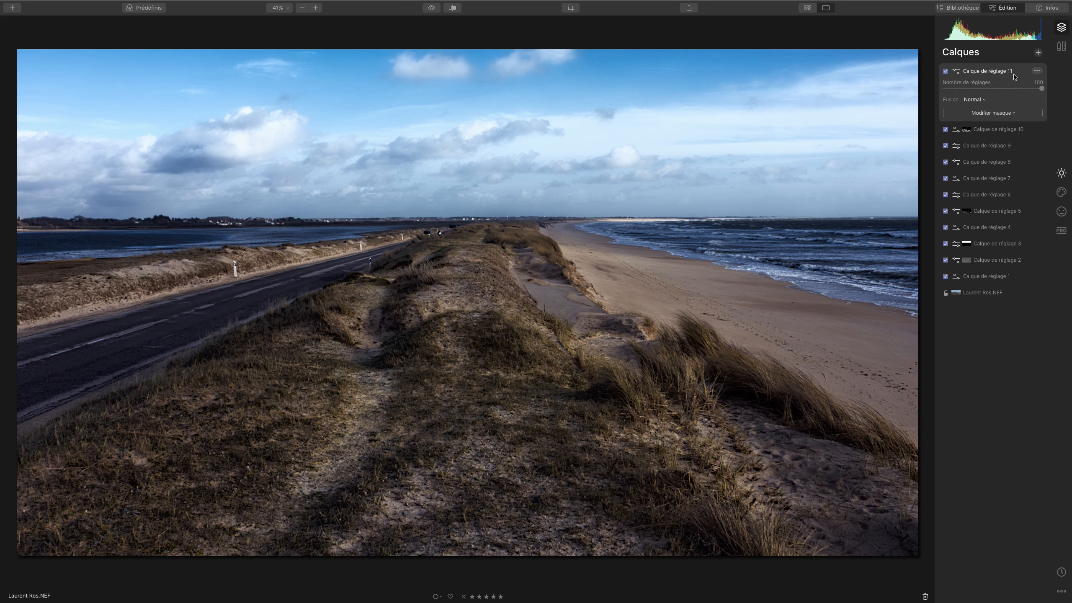
{"action": "left_click", "coordinate": [1065, 174]}
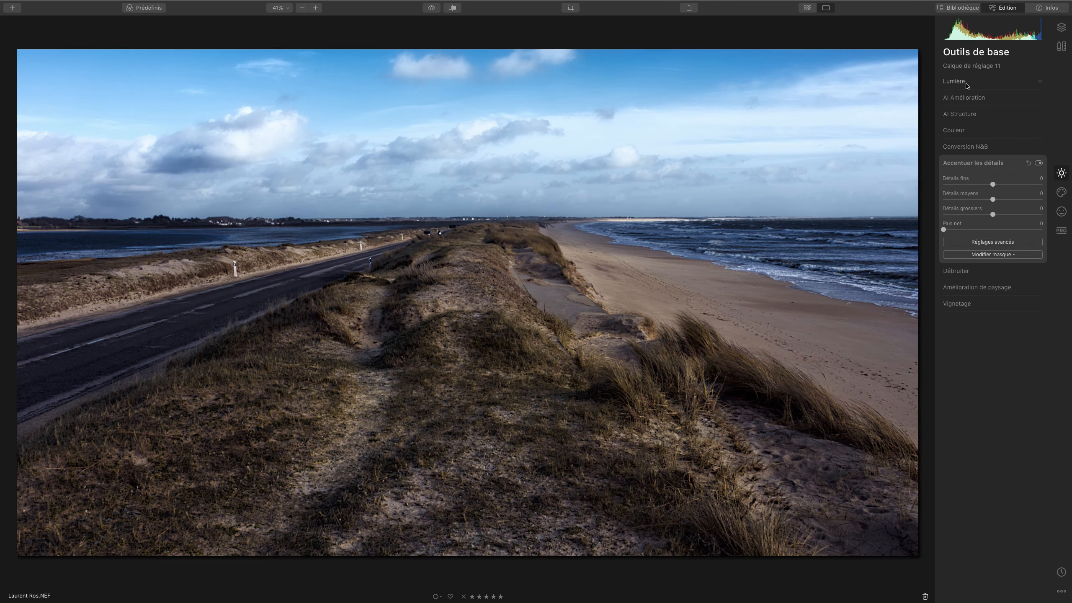
{"action": "left_click", "coordinate": [958, 131]}
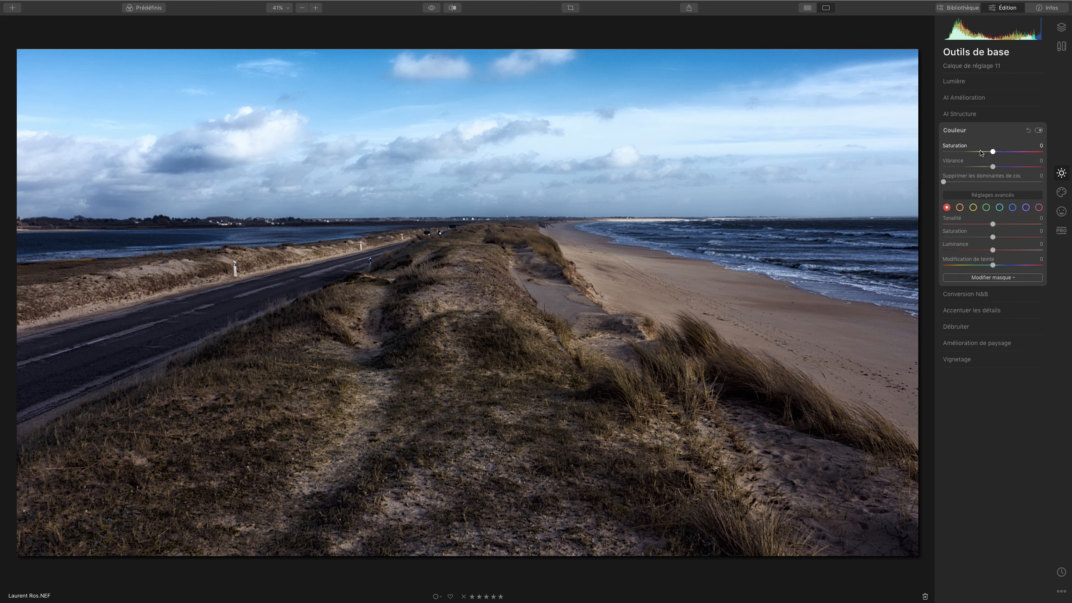
{"action": "left_click", "coordinate": [980, 151]}
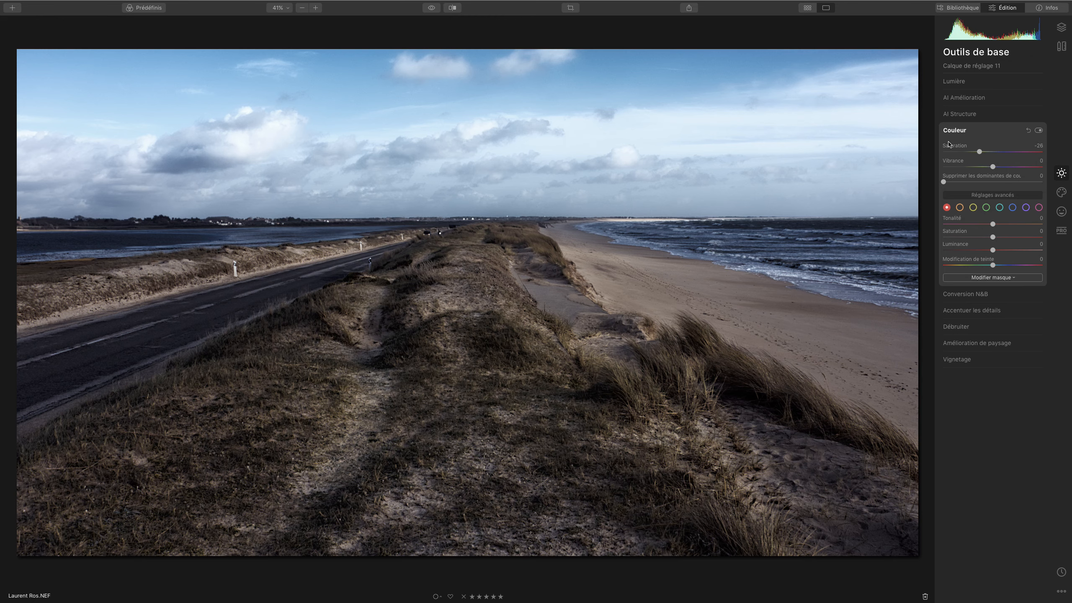
Compare the desaturated dune photo with the original several times
{"action": "left_click", "coordinate": [431, 9]}
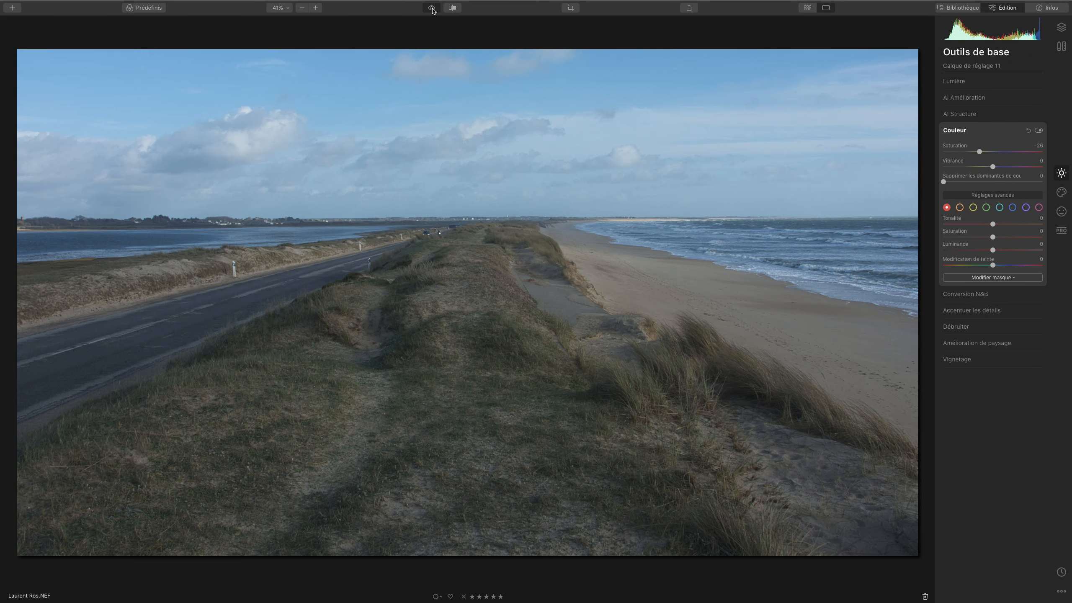
{"action": "left_click", "coordinate": [432, 9]}
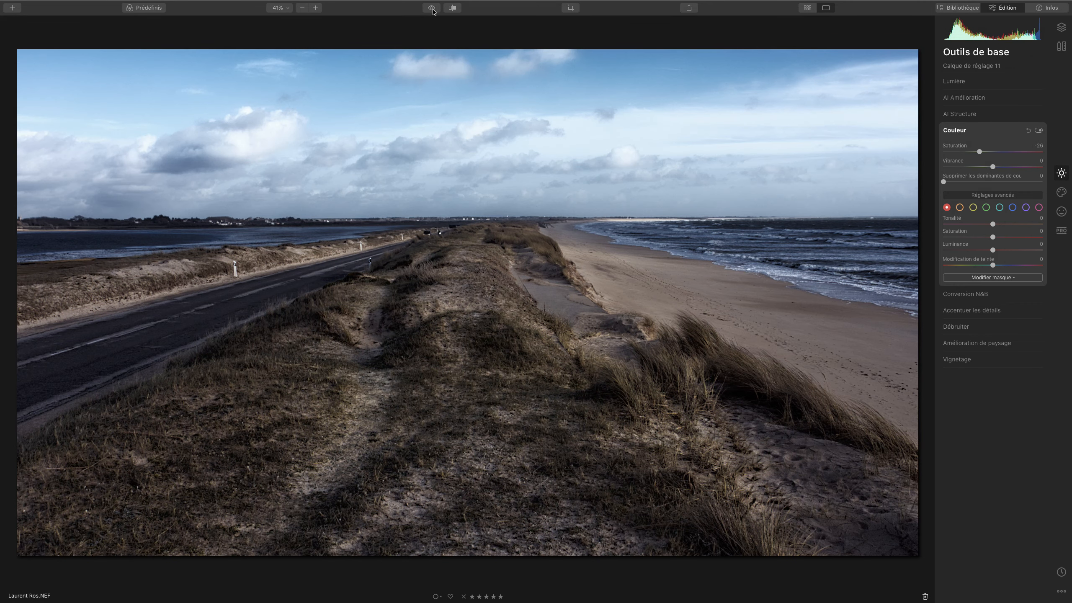
{"action": "left_click", "coordinate": [431, 9]}
{"action": "left_click", "coordinate": [432, 8]}
{"action": "left_click", "coordinate": [432, 9]}
{"action": "left_click", "coordinate": [433, 9]}
Reduce the saturation of the blue colour range to -16 and compare the photo with the original
{"action": "left_click", "coordinate": [1012, 207]}
{"action": "left_click_drag", "start_coordinate": [992, 237], "coordinate": [957, 239]}
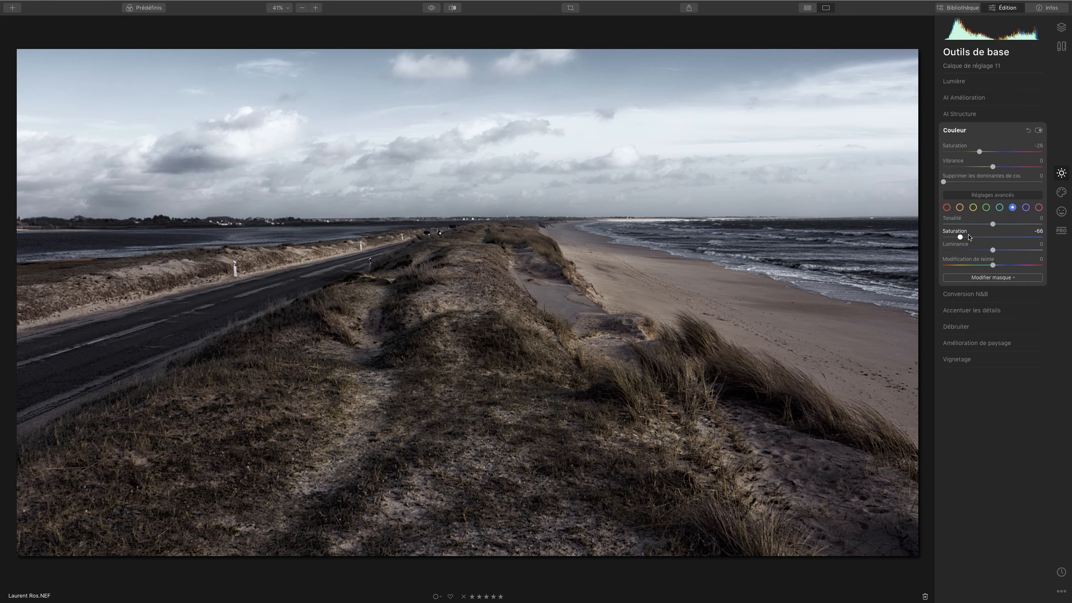
{"action": "left_click", "coordinate": [969, 236]}
{"action": "left_click", "coordinate": [431, 7]}
{"action": "left_click", "coordinate": [433, 9]}
{"action": "left_click", "coordinate": [983, 238]}
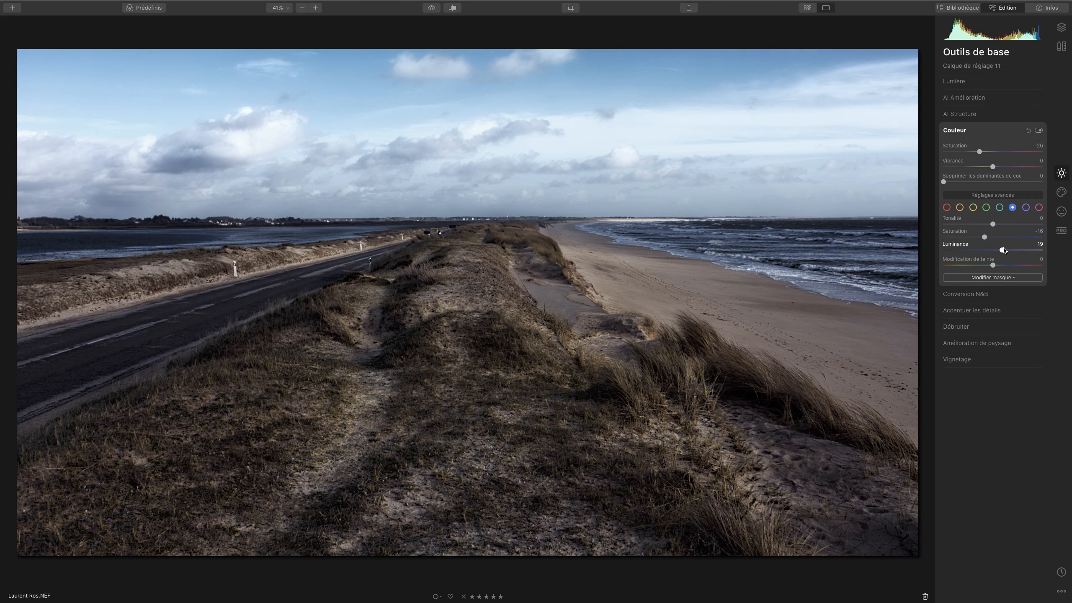
Try different blue luminance values, reset blue luminance to 0, and set the blue saturation to -43
{"action": "left_click_drag", "start_coordinate": [993, 250], "coordinate": [979, 250]}
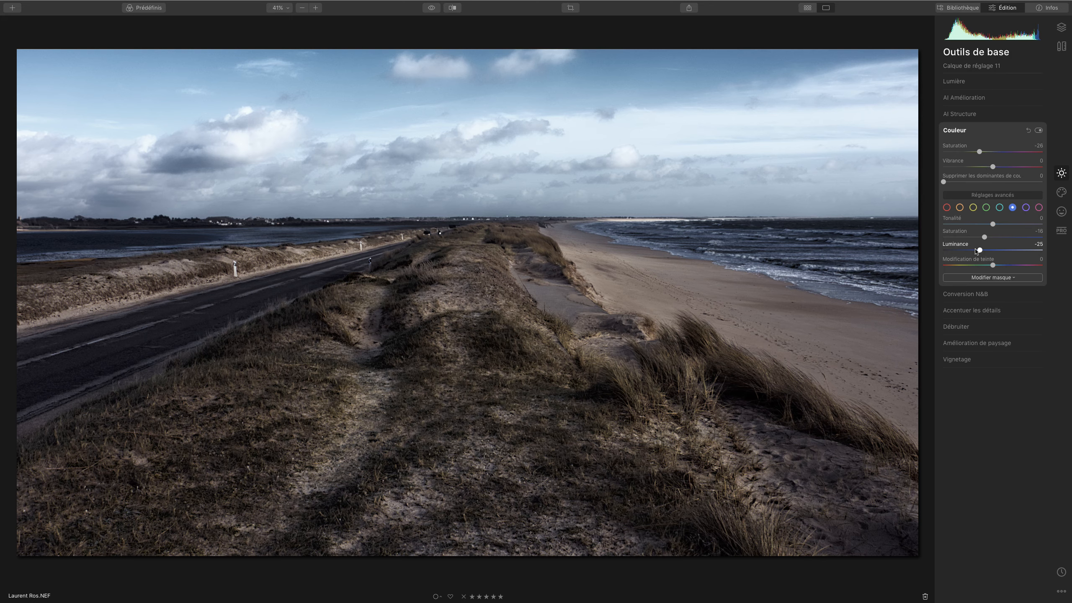
{"action": "double_click", "coordinate": [980, 250]}
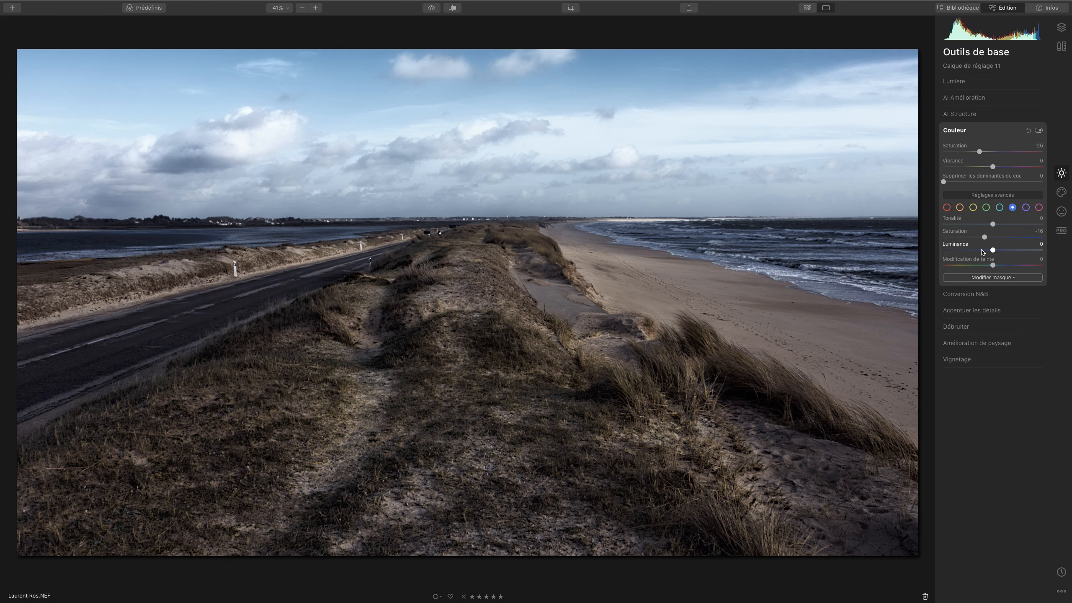
{"action": "left_click_drag", "start_coordinate": [984, 237], "coordinate": [964, 237]}
{"action": "left_click", "coordinate": [969, 238]}
Compare the finished dune retouch with the original photo, checking the sky, sea, road and dune grass
{"action": "left_click", "coordinate": [432, 8]}
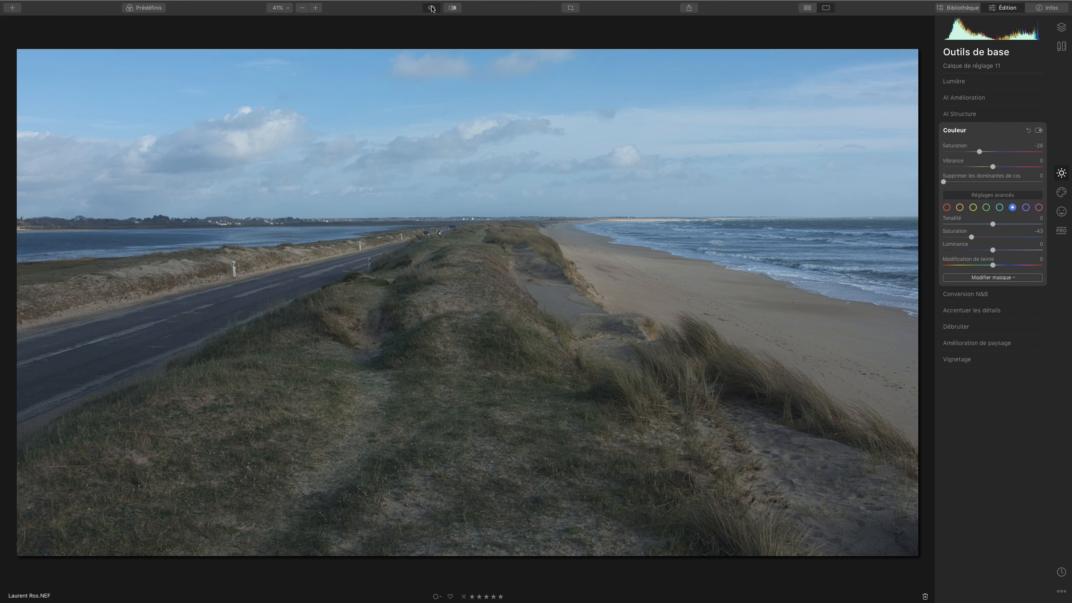
{"action": "left_click", "coordinate": [435, 9]}
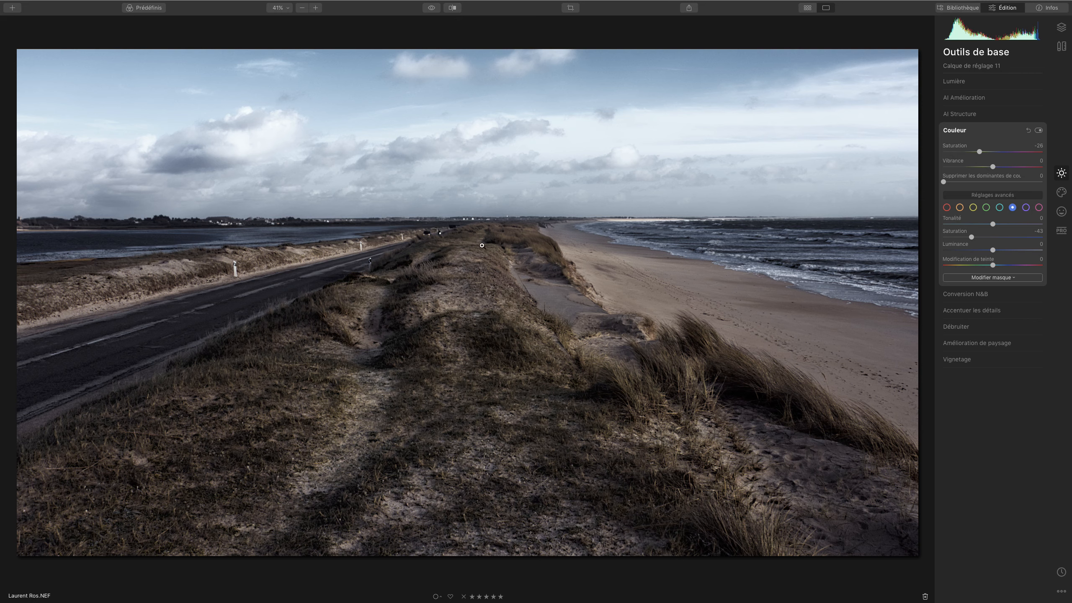
{"action": "left_click", "coordinate": [435, 9]}
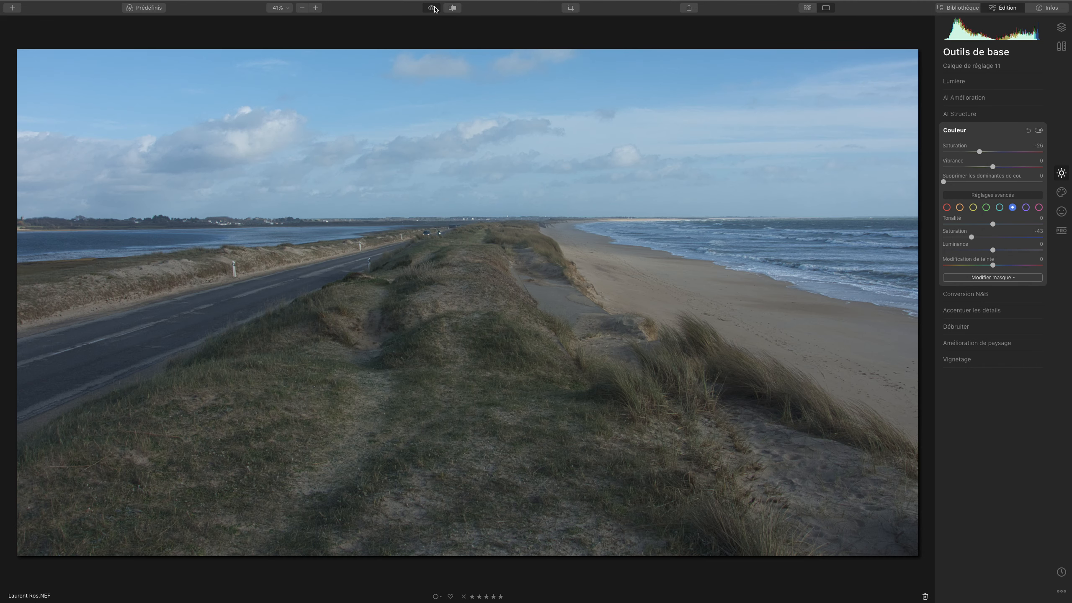
{"action": "left_click", "coordinate": [431, 8]}
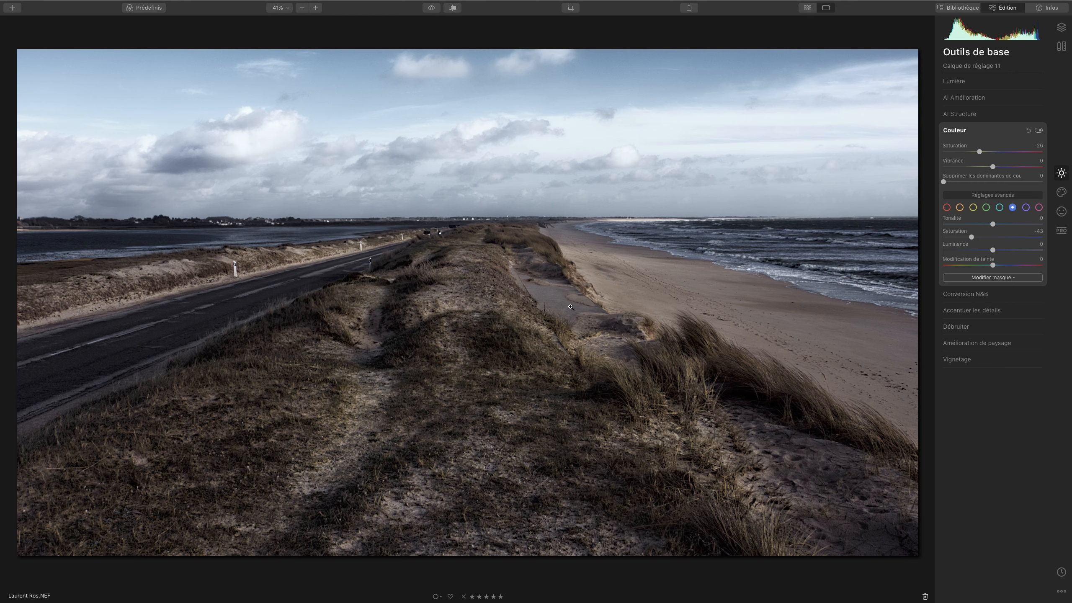
{"action": "left_click", "coordinate": [431, 8]}
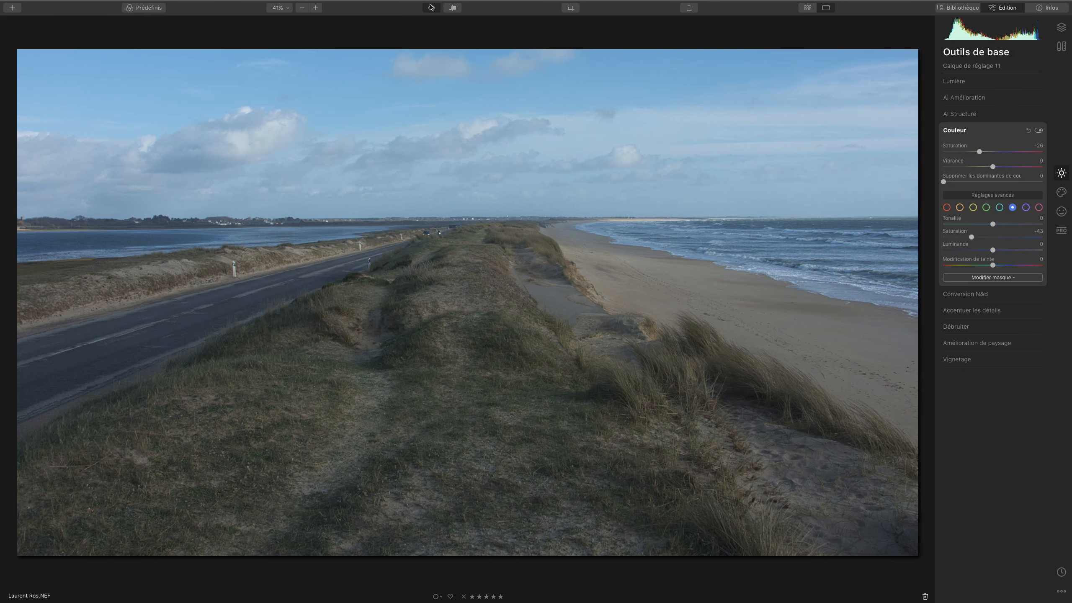
{"action": "left_click", "coordinate": [431, 7]}
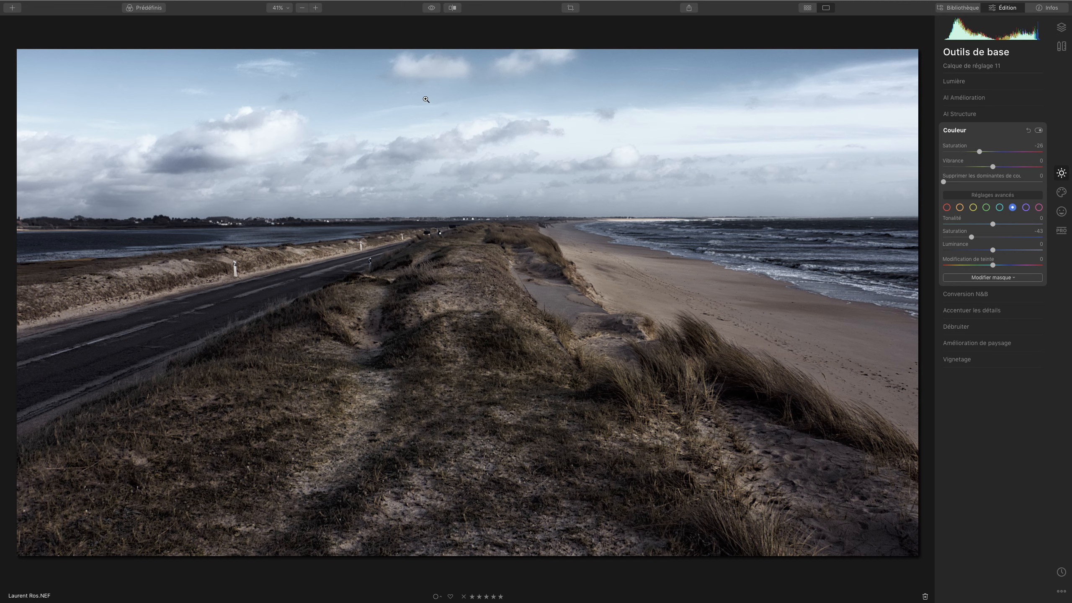
{"action": "left_click", "coordinate": [431, 7]}
{"action": "left_click", "coordinate": [428, 7]}
{"action": "left_click", "coordinate": [428, 8]}
{"action": "left_click", "coordinate": [428, 7]}
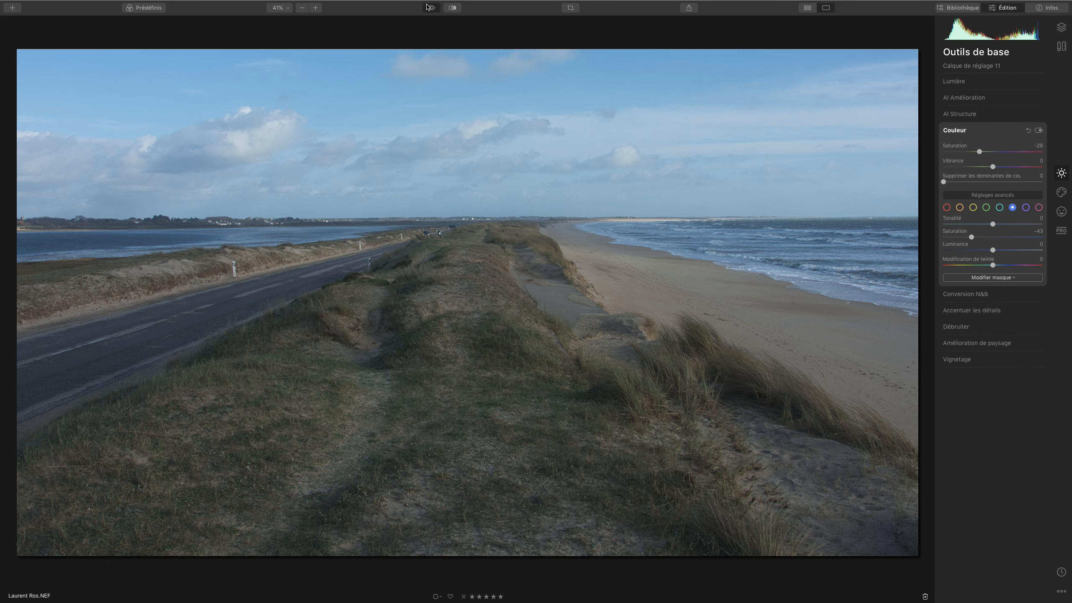
{"action": "left_click", "coordinate": [428, 7]}
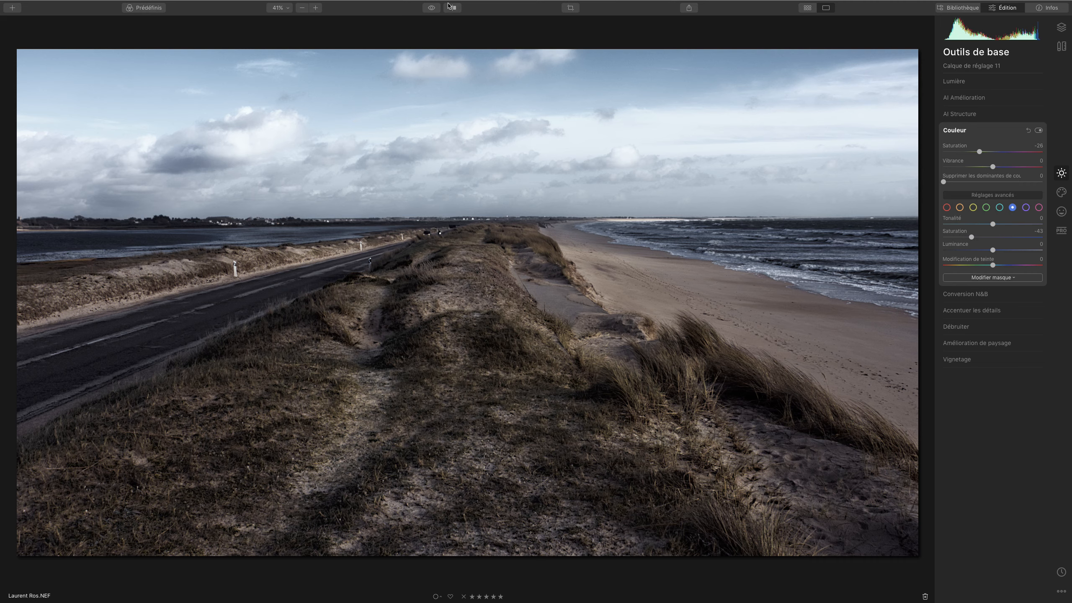
{"action": "left_click", "coordinate": [426, 8]}
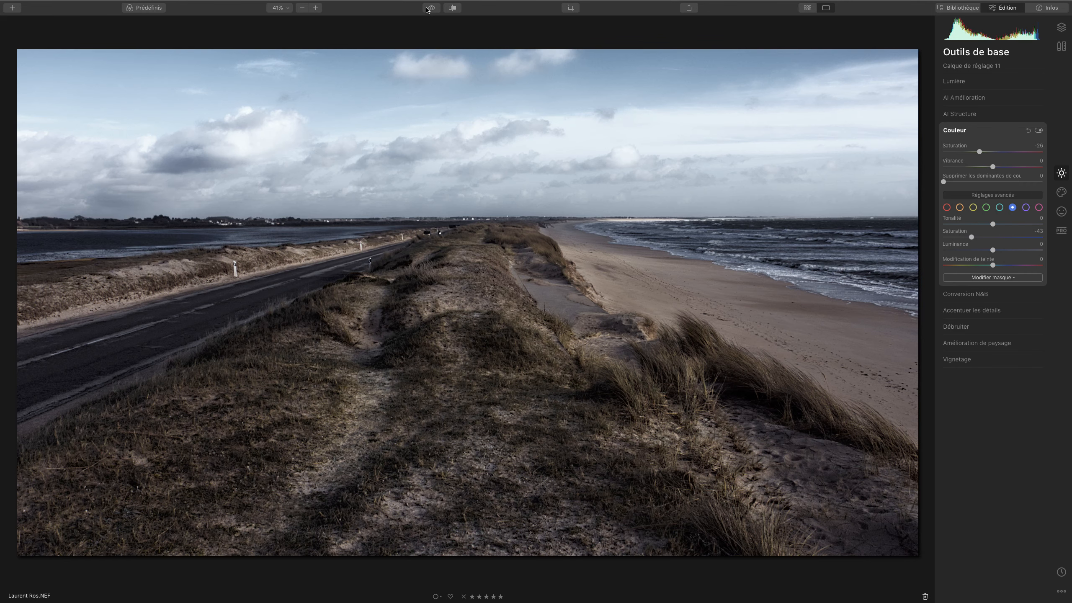
{"action": "left_click", "coordinate": [427, 8]}
{"action": "left_click", "coordinate": [432, 8]}
{"action": "left_click", "coordinate": [431, 8]}
{"action": "left_click", "coordinate": [432, 8]}
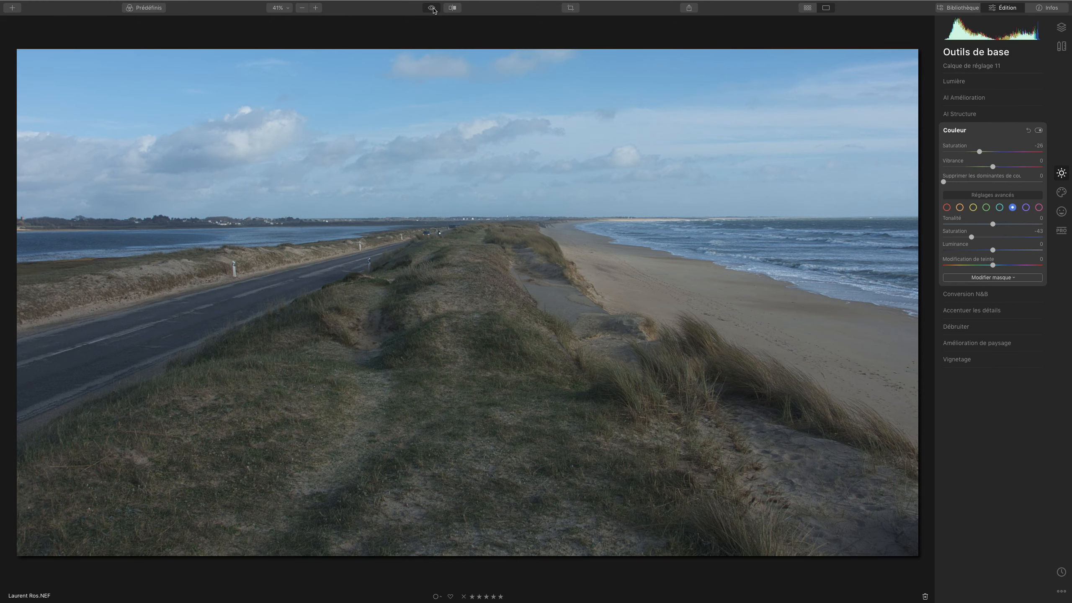
{"action": "left_click", "coordinate": [431, 8]}
{"action": "left_click", "coordinate": [432, 8]}
{"action": "left_click", "coordinate": [431, 8]}
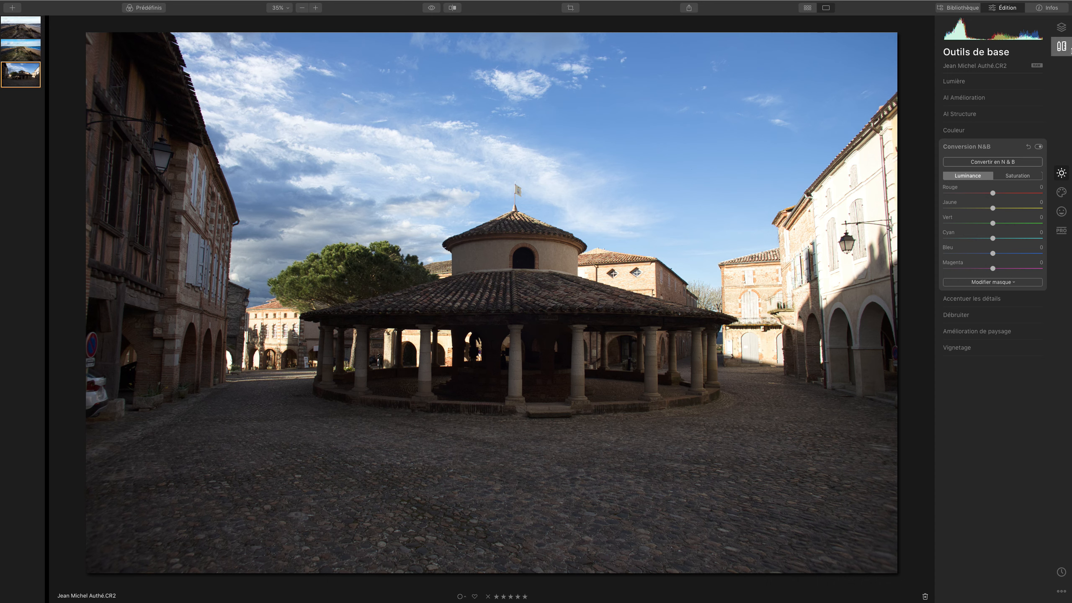
Check the market-hall photo's shooting information and enable automatic distortion correction, chromatic aberration removal and fringe removal
{"action": "left_click", "coordinate": [1046, 8]}
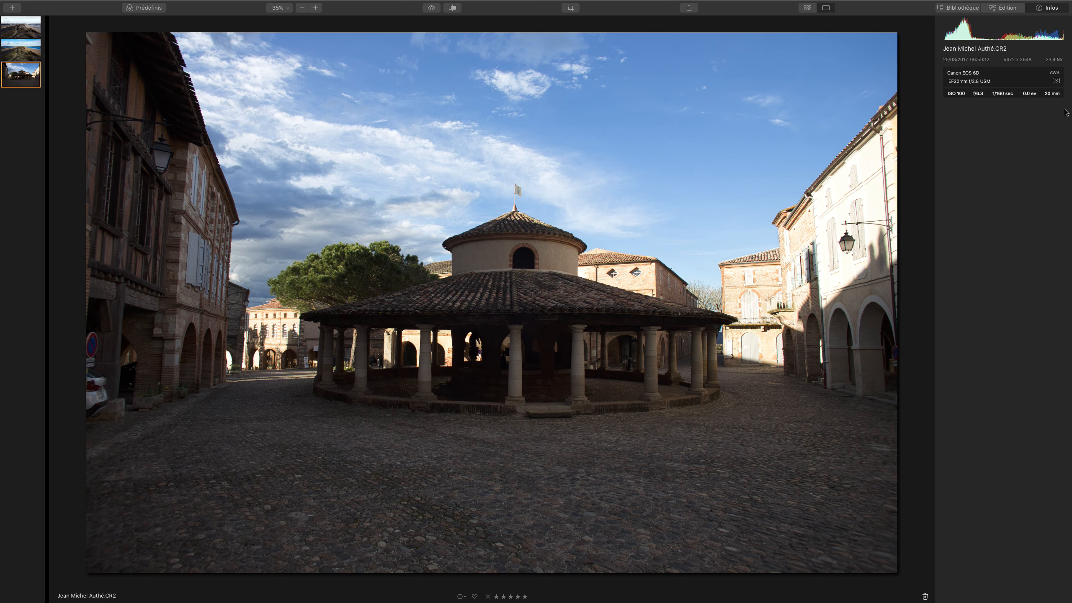
{"action": "left_click", "coordinate": [1003, 7]}
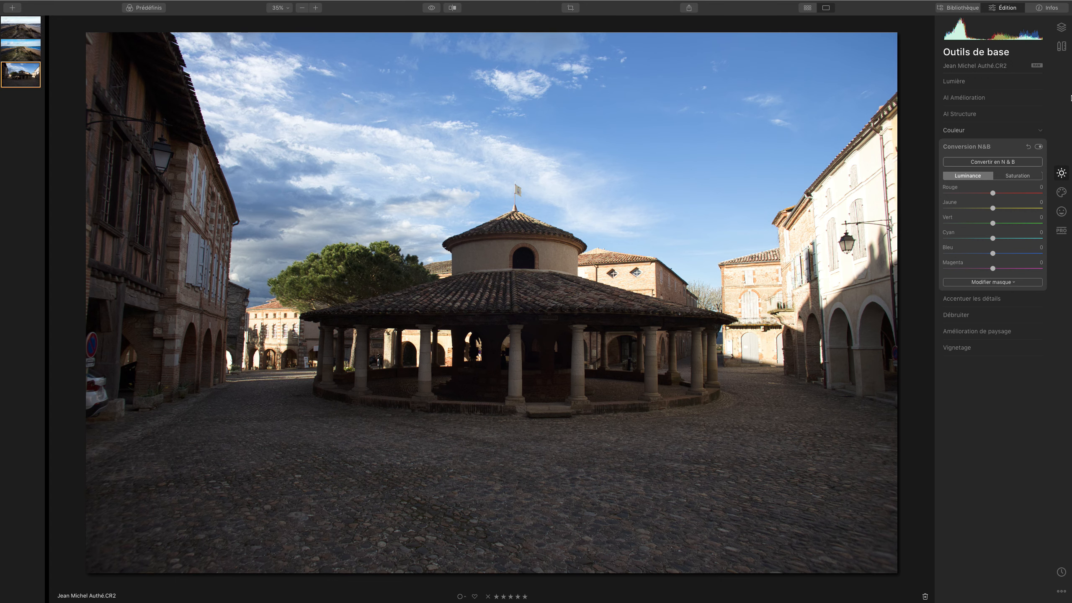
{"action": "left_click", "coordinate": [1069, 46]}
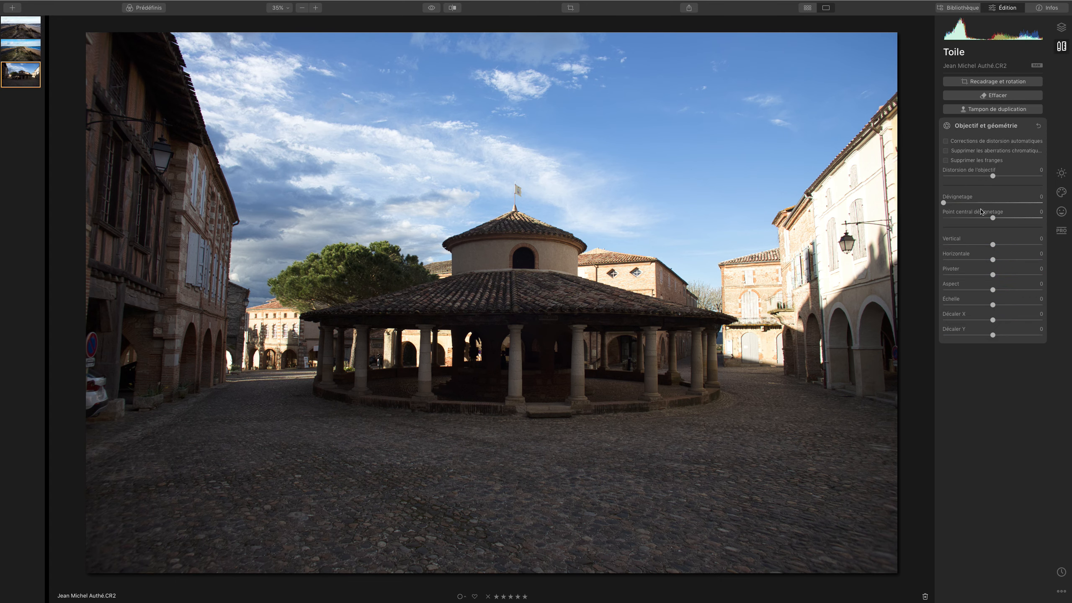
{"action": "left_click", "coordinate": [970, 151]}
{"action": "left_click", "coordinate": [963, 141]}
{"action": "left_click", "coordinate": [966, 160]}
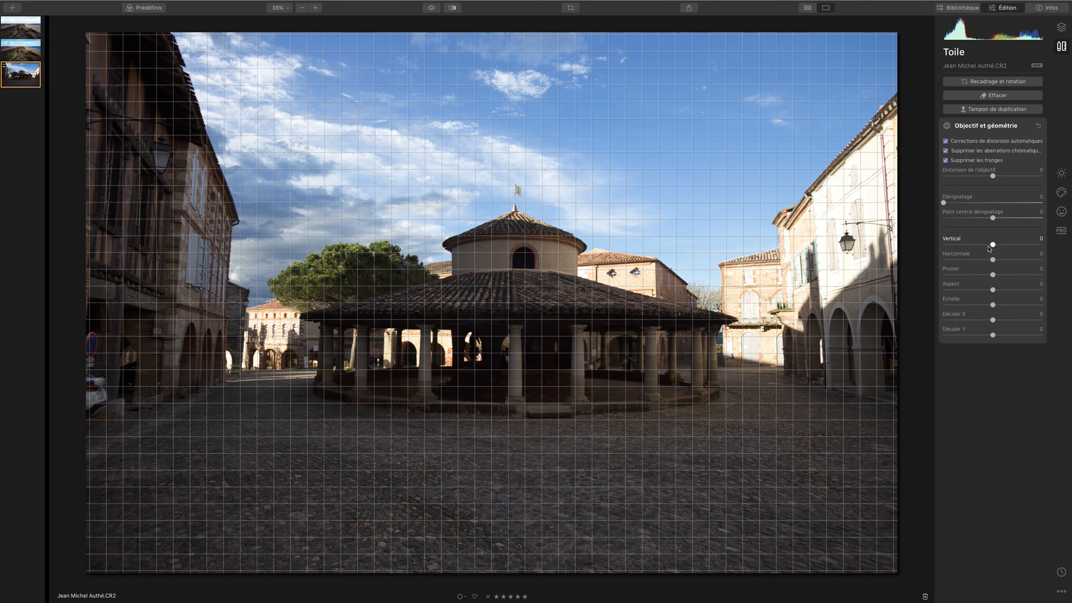
Correct the vertical perspective with a small negative value and crop the market-hall photo to 16:9
{"action": "left_click_drag", "start_coordinate": [989, 245], "coordinate": [987, 245]}
{"action": "key", "text": "c"}
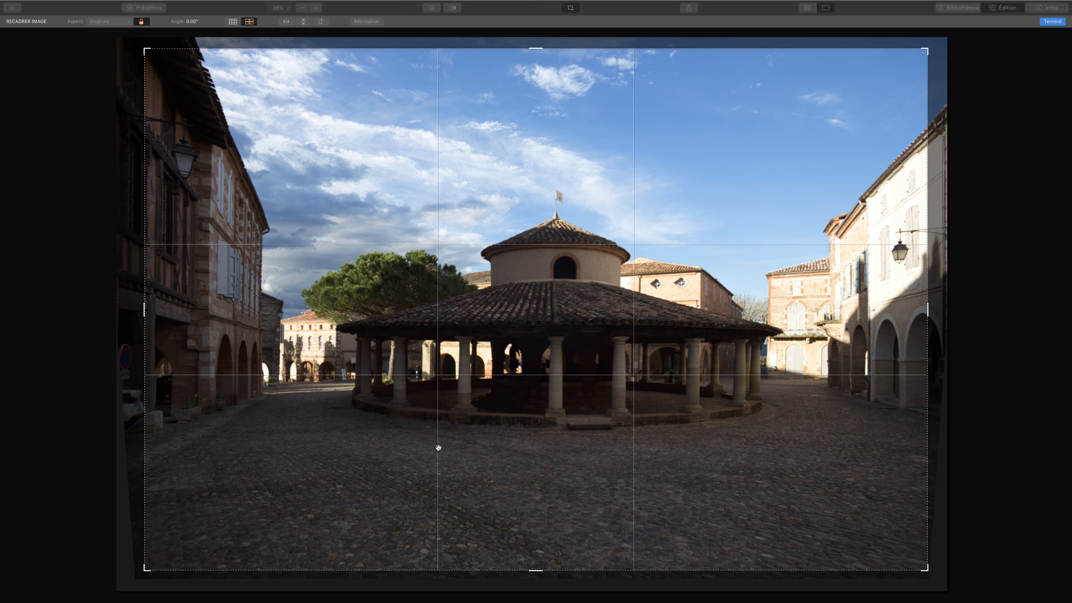
{"action": "left_click", "coordinate": [109, 21]}
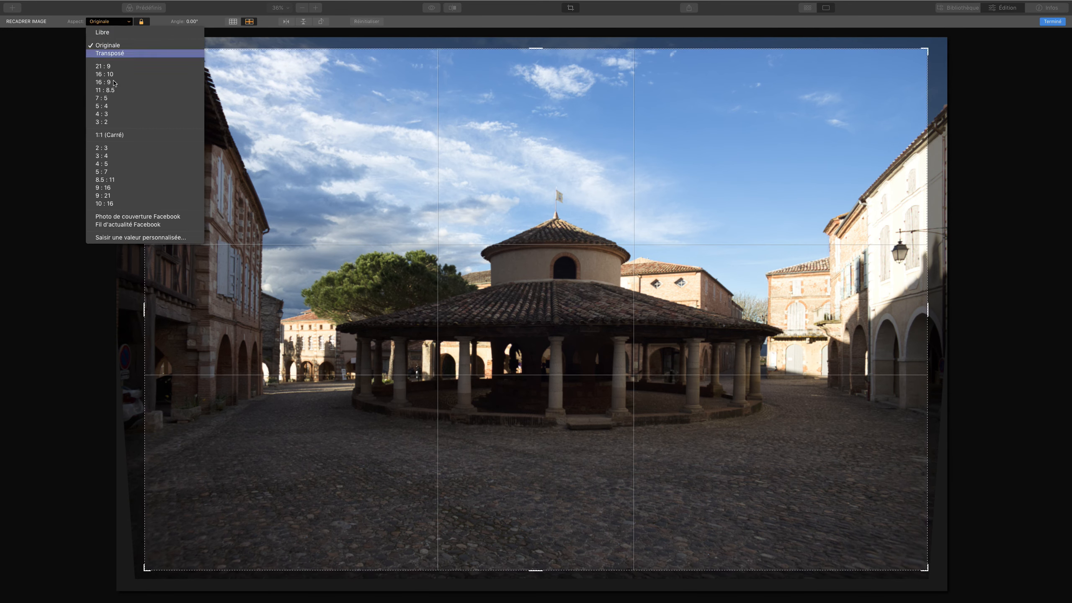
{"action": "left_click", "coordinate": [103, 82]}
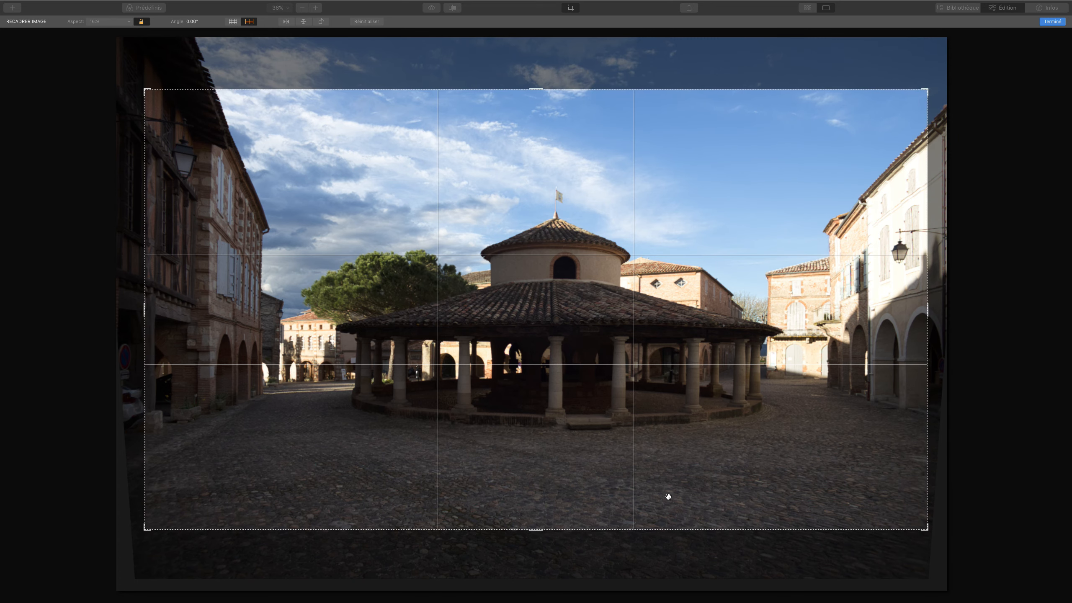
{"action": "left_click_drag", "start_coordinate": [708, 368], "coordinate": [704, 379]}
{"action": "left_click_drag", "start_coordinate": [534, 383], "coordinate": [538, 379]}
{"action": "key", "text": "Return"}
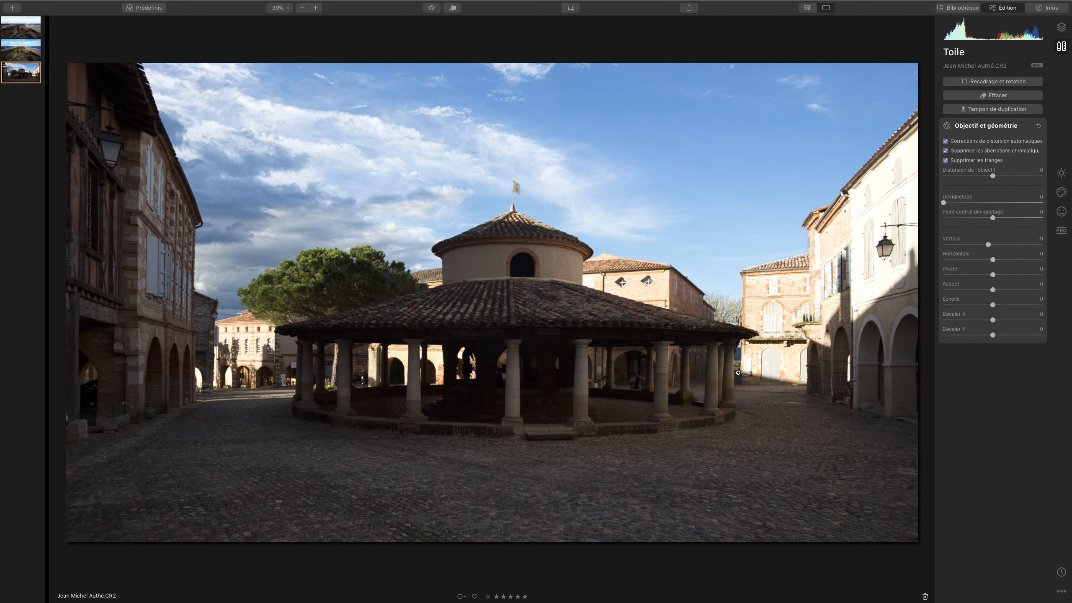
Convert the photo to black and white and set highlights to -43, shadows to 37 and exposure to -0.82
{"action": "left_click", "coordinate": [1061, 173]}
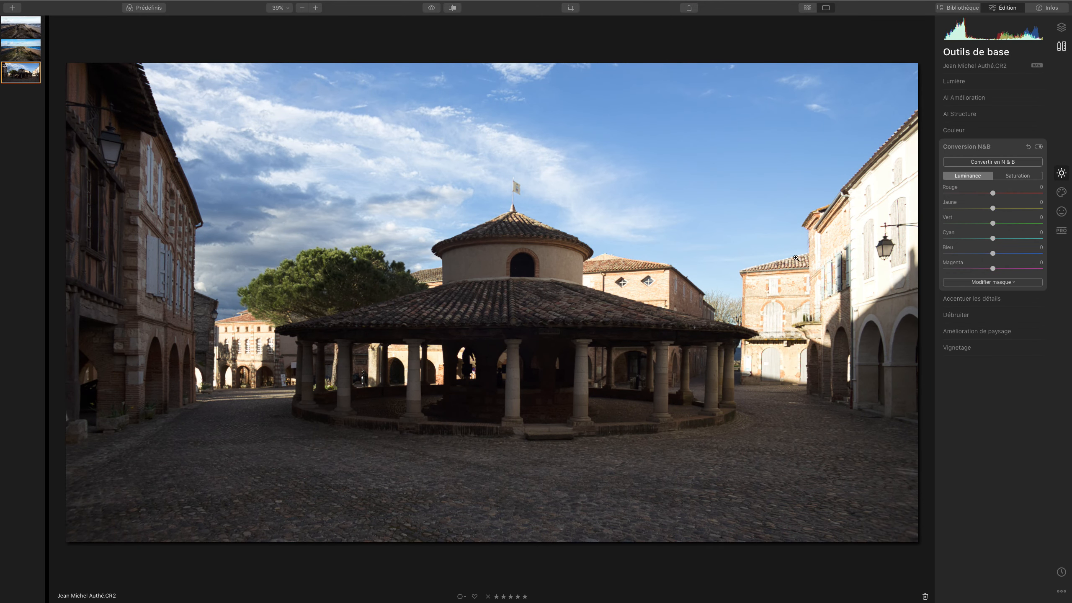
{"action": "left_click", "coordinate": [1008, 161]}
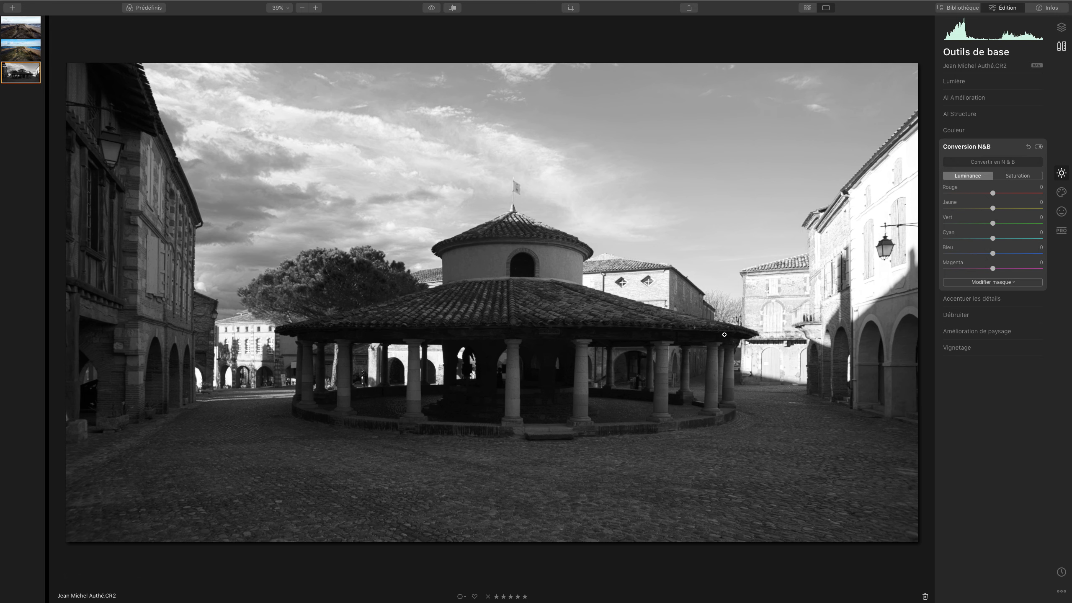
{"action": "left_click", "coordinate": [955, 81]}
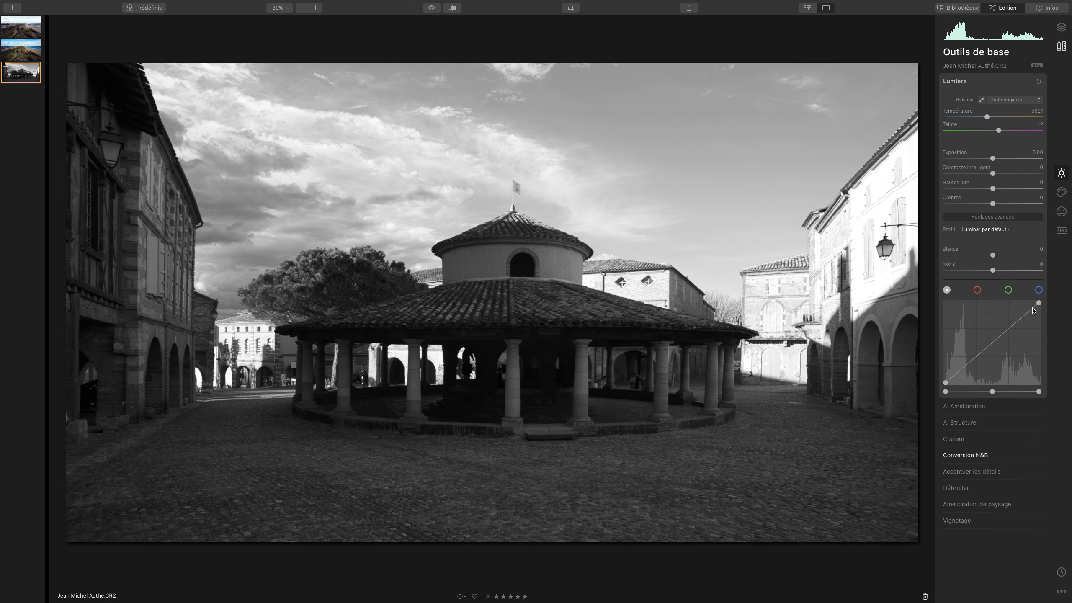
{"action": "left_click_drag", "start_coordinate": [992, 204], "coordinate": [970, 188]}
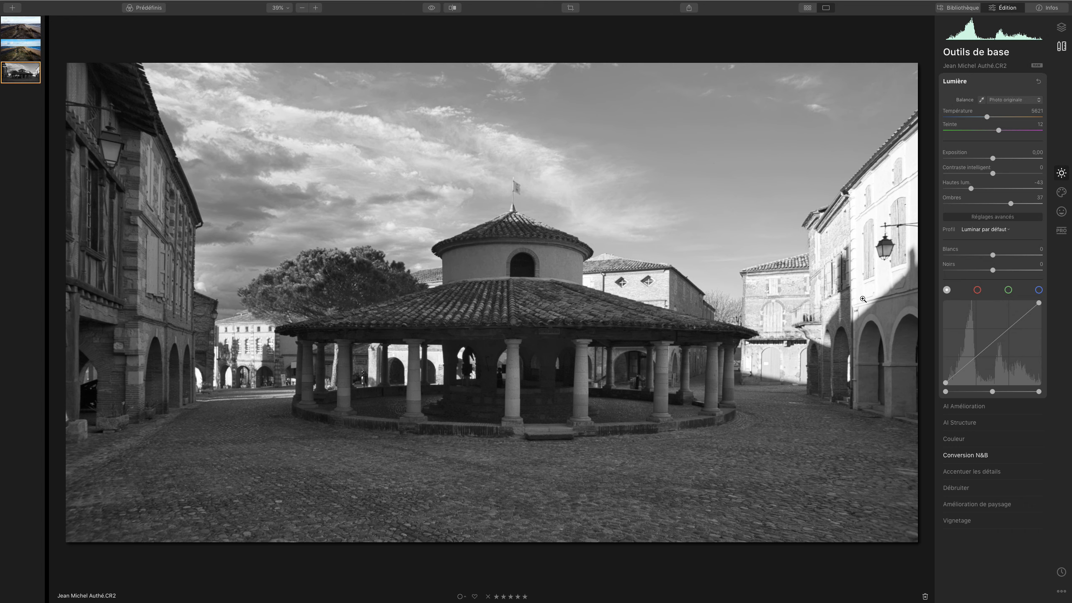
{"action": "left_click_drag", "start_coordinate": [993, 158], "coordinate": [980, 158]}
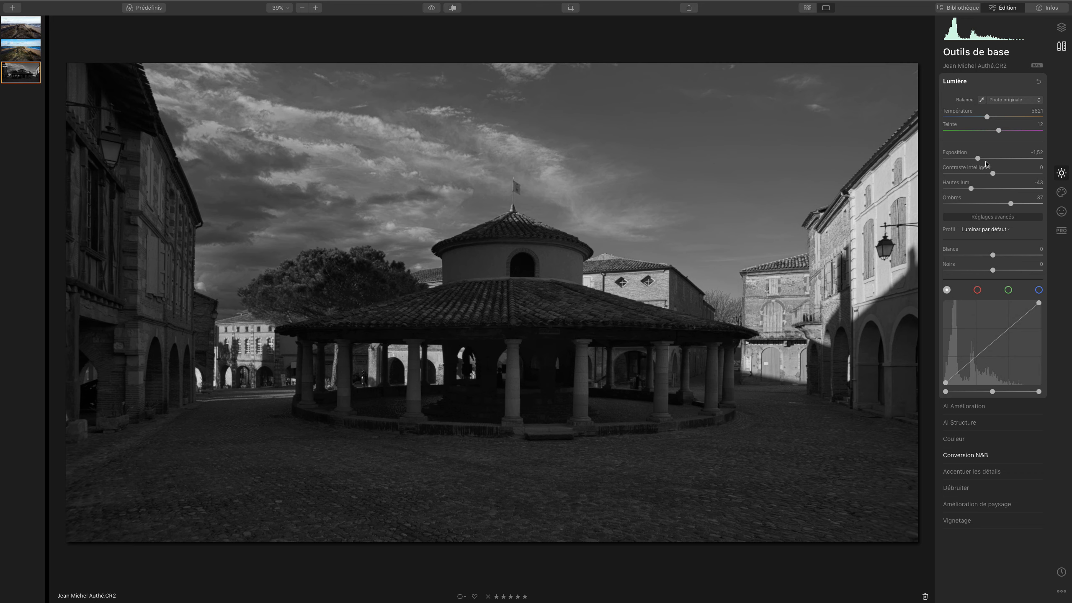
{"action": "left_click_drag", "start_coordinate": [977, 157], "coordinate": [983, 160]}
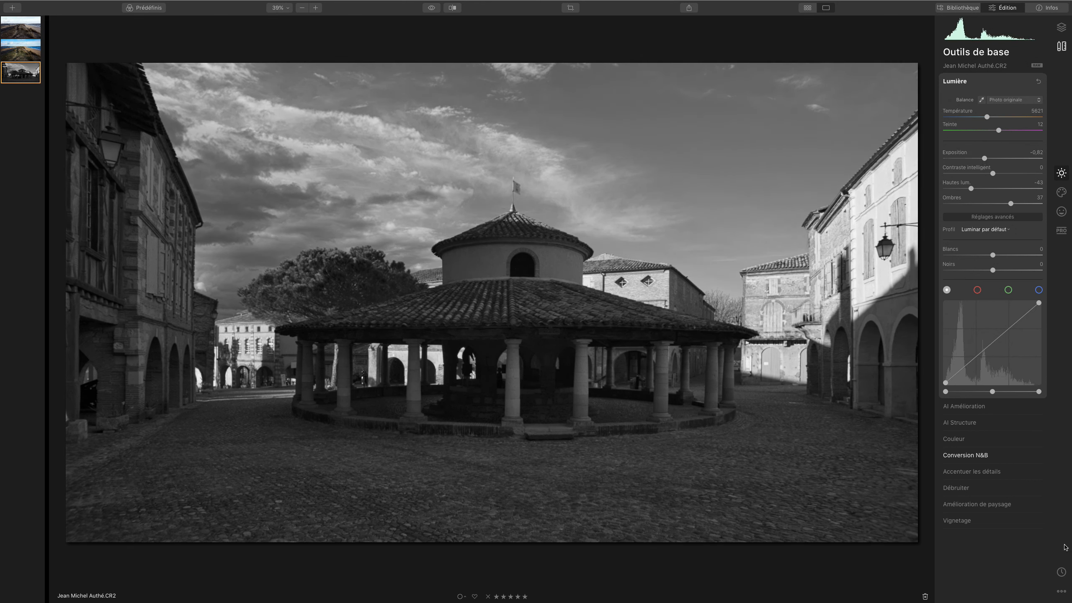
Adjust the black-and-white luminance: red -30, yellow -64, green 38, cyan -71 and blue -49
{"action": "left_click", "coordinate": [976, 456]}
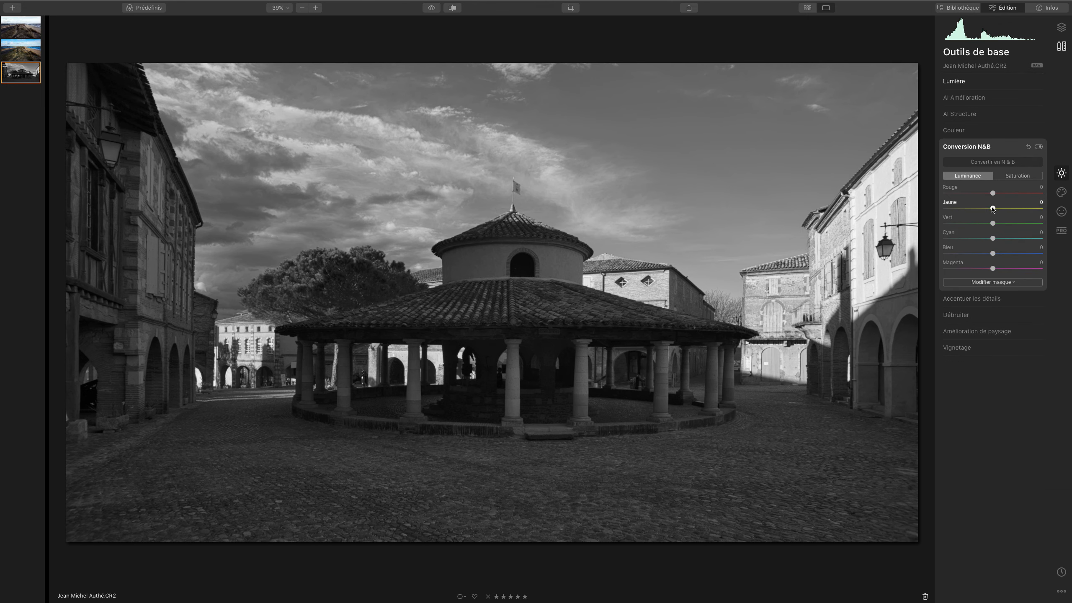
{"action": "left_click_drag", "start_coordinate": [993, 208], "coordinate": [962, 209]}
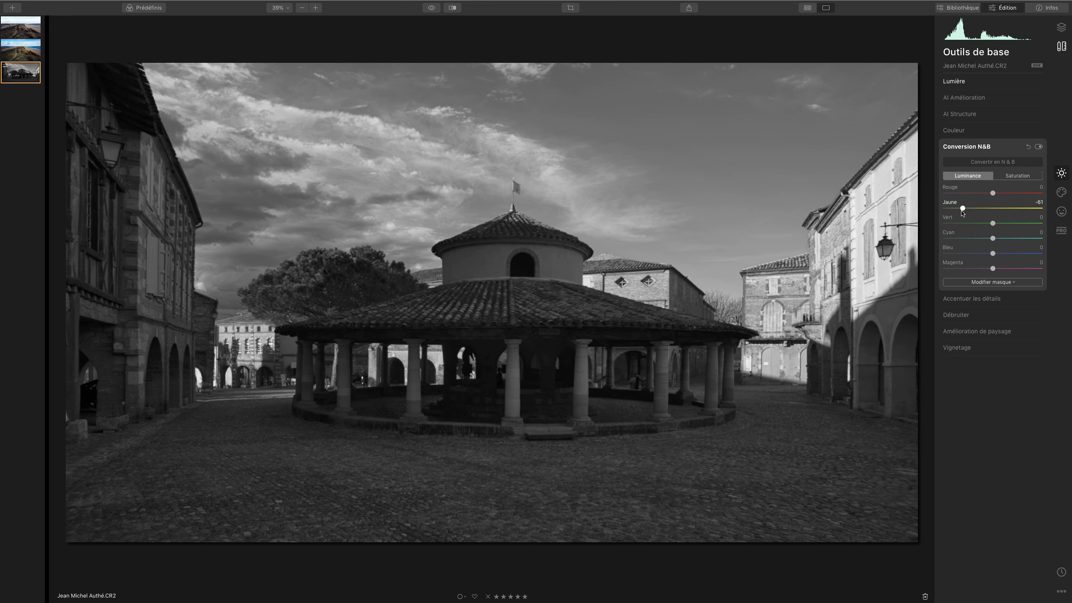
{"action": "left_click_drag", "start_coordinate": [993, 193], "coordinate": [996, 224]}
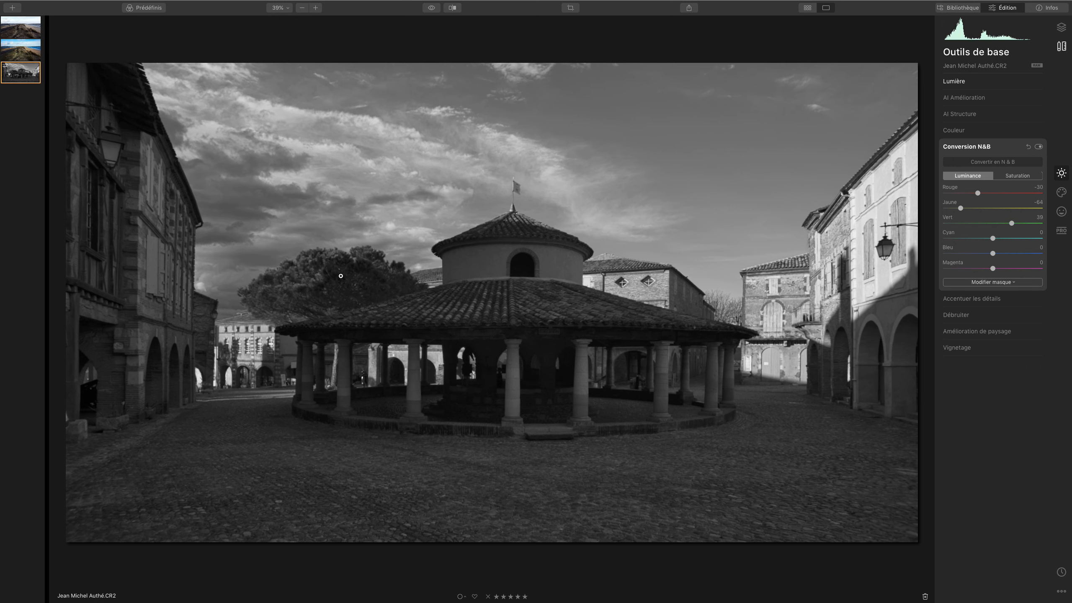
{"action": "left_click_drag", "start_coordinate": [993, 242], "coordinate": [968, 255]}
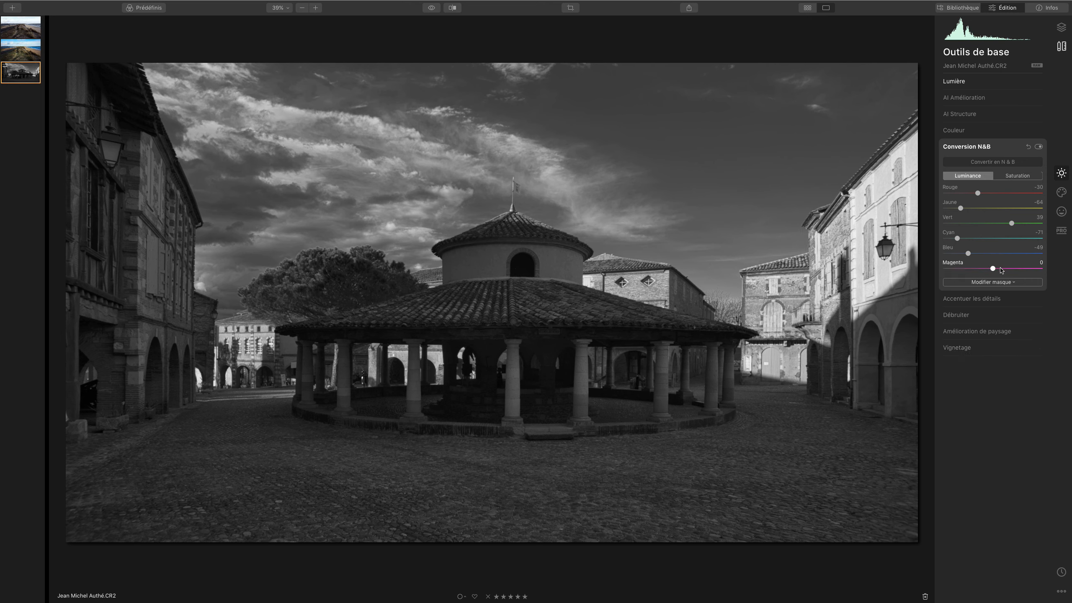
{"action": "left_click_drag", "start_coordinate": [995, 269], "coordinate": [1039, 278]}
{"action": "mouse_move", "coordinate": [973, 281]}
{"action": "left_mouse_down"}
{"action": "mouse_move", "coordinate": [993, 270]}
{"action": "mouse_move", "coordinate": [956, 270]}
{"action": "mouse_move", "coordinate": [974, 270]}
{"action": "left_mouse_up"}
{"action": "double_click", "coordinate": [972, 269]}
Compare the market-hall photo with and without the black-and-white conversion several times, leaving the conversion enabled
{"action": "left_click", "coordinate": [1039, 147]}
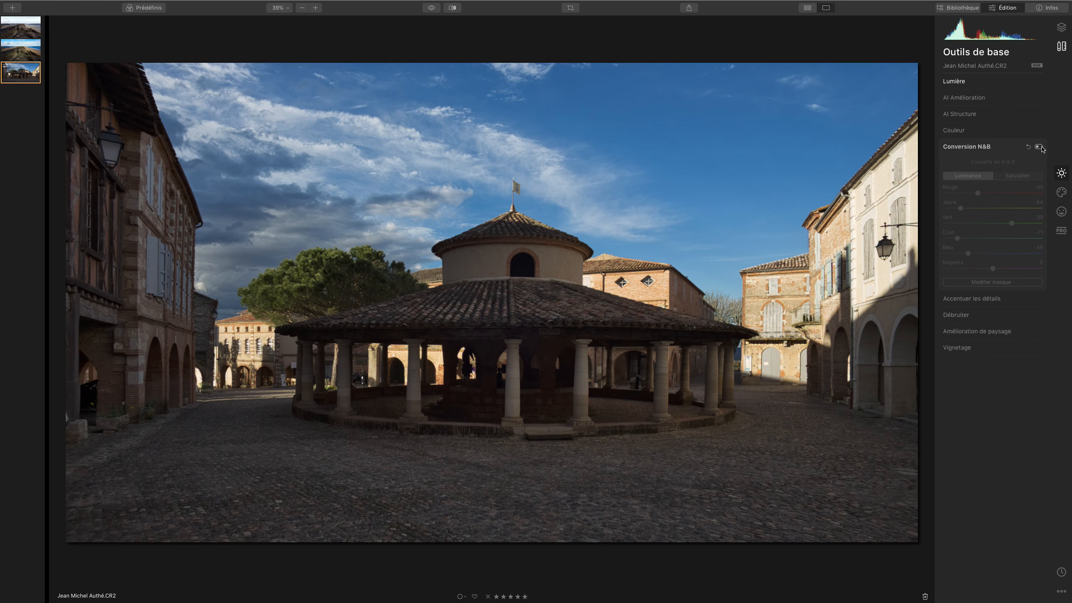
{"action": "left_click", "coordinate": [1039, 147]}
{"action": "left_click", "coordinate": [1039, 147]}
{"action": "left_click", "coordinate": [1039, 147]}
{"action": "left_click", "coordinate": [1039, 147]}
{"action": "left_click", "coordinate": [1039, 147]}
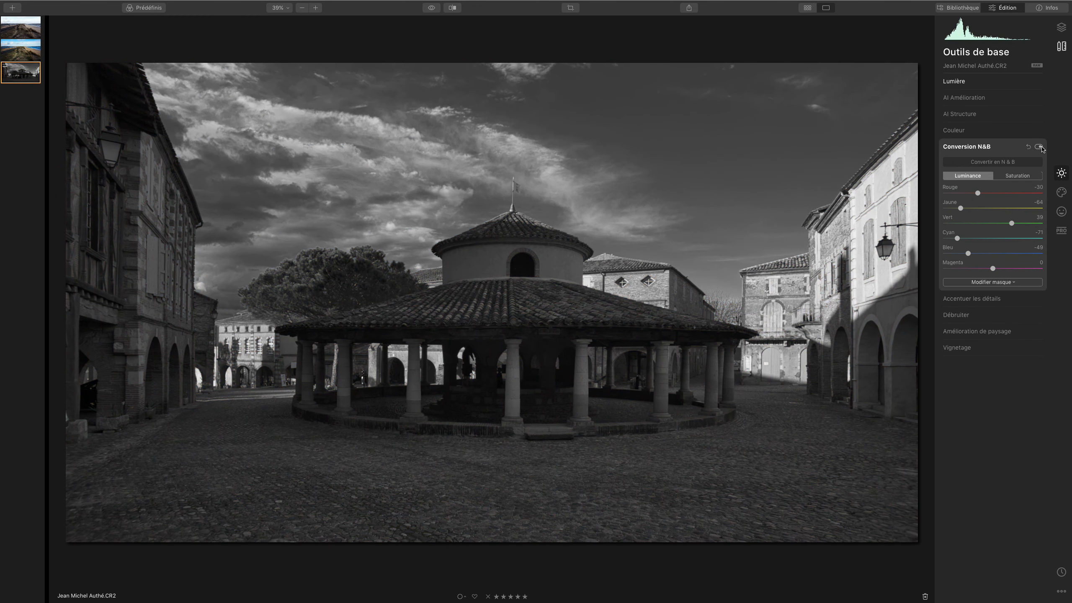
{"action": "left_click", "coordinate": [1039, 147]}
{"action": "left_click", "coordinate": [1039, 147]}
Apply advanced contrast: shadows 50 with balance 5, midtones 50 with balance 21, highlights 52 with a slightly negative balance
{"action": "left_click", "coordinate": [1061, 231]}
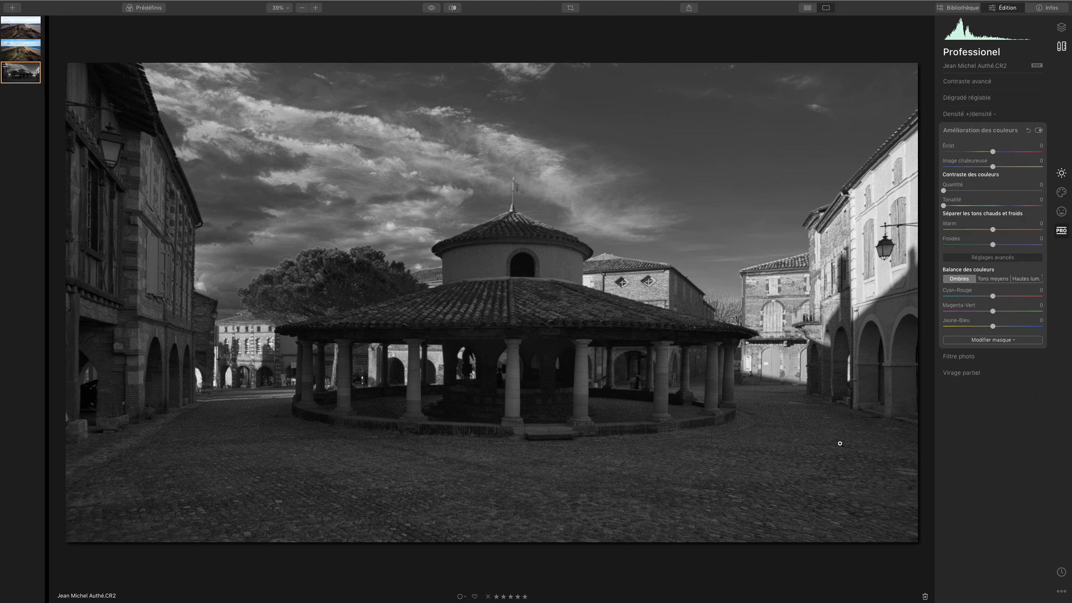
{"action": "left_click", "coordinate": [992, 82]}
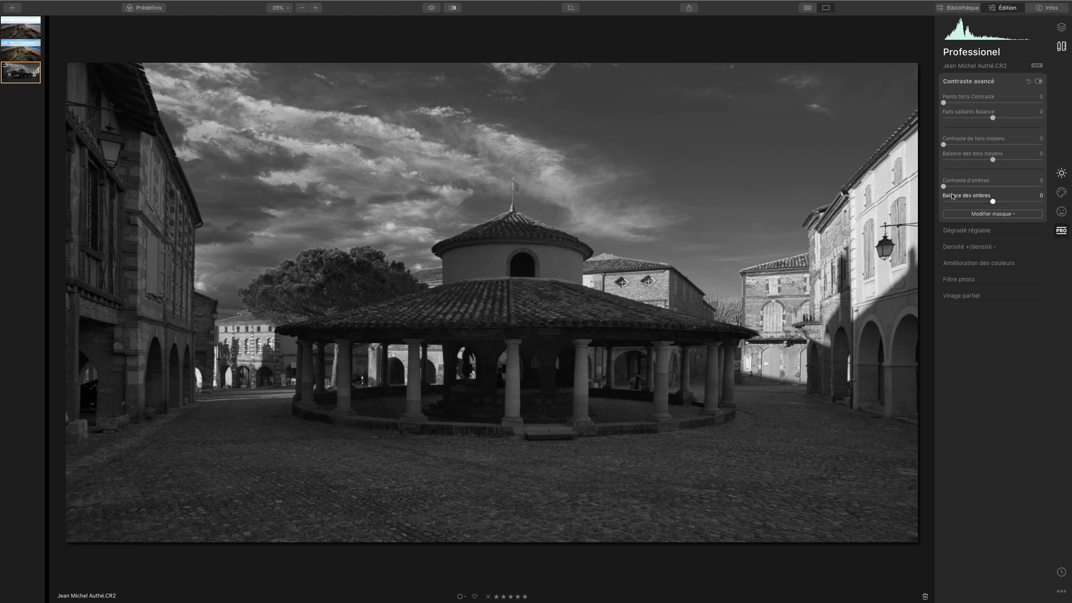
{"action": "left_click_drag", "start_coordinate": [943, 186], "coordinate": [995, 202]}
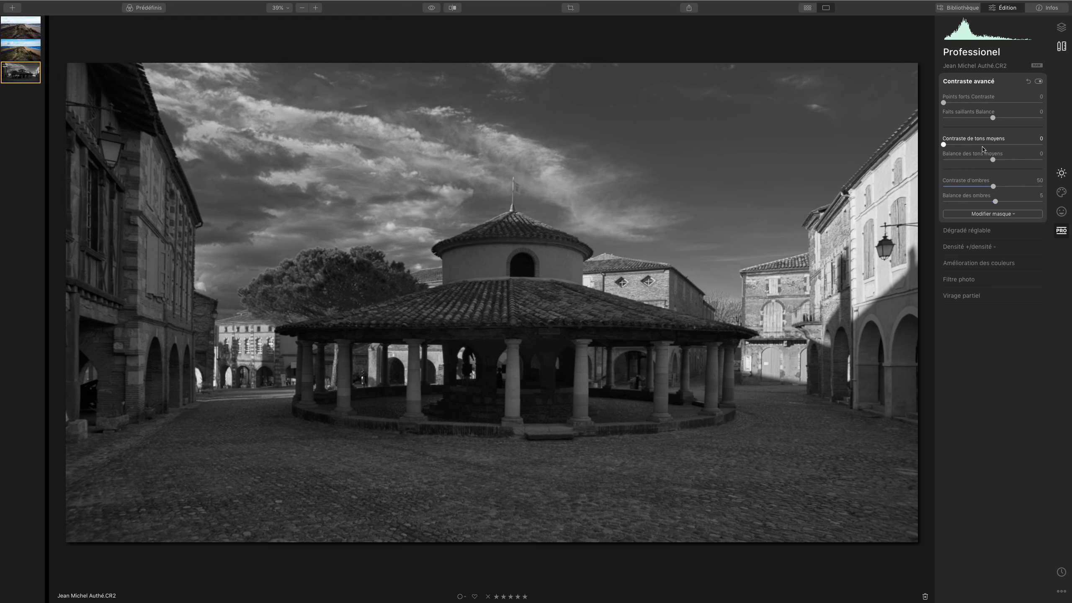
{"action": "left_click_drag", "start_coordinate": [948, 145], "coordinate": [1004, 160]}
{"action": "left_click_drag", "start_coordinate": [943, 104], "coordinate": [970, 120]}
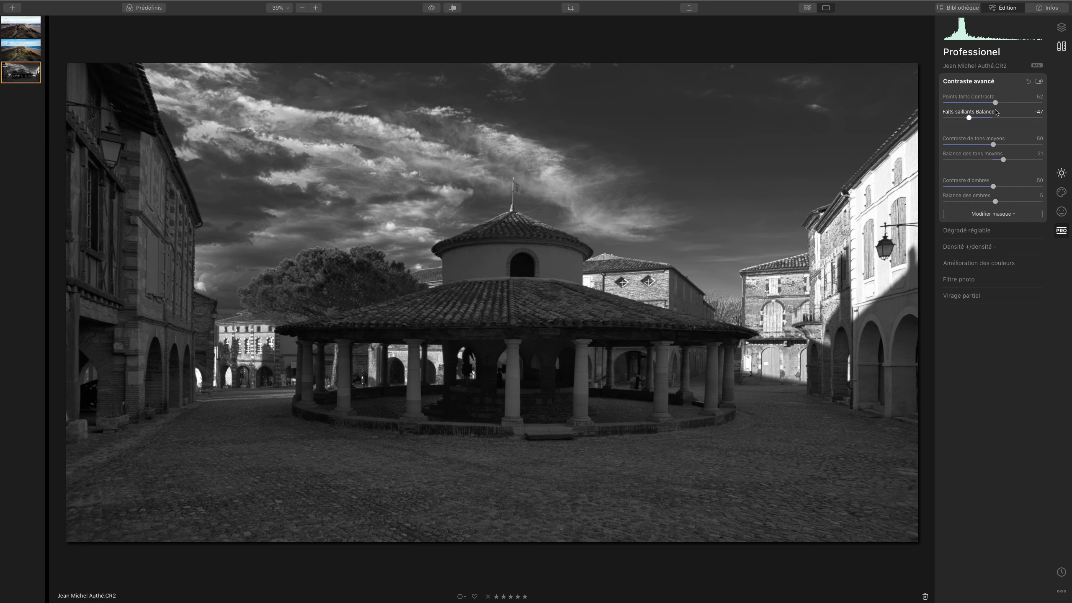
{"action": "mouse_move", "coordinate": [968, 119]}
{"action": "left_mouse_down"}
{"action": "mouse_move", "coordinate": [982, 118]}
{"action": "mouse_move", "coordinate": [952, 118]}
{"action": "mouse_move", "coordinate": [987, 121]}
{"action": "left_mouse_up"}
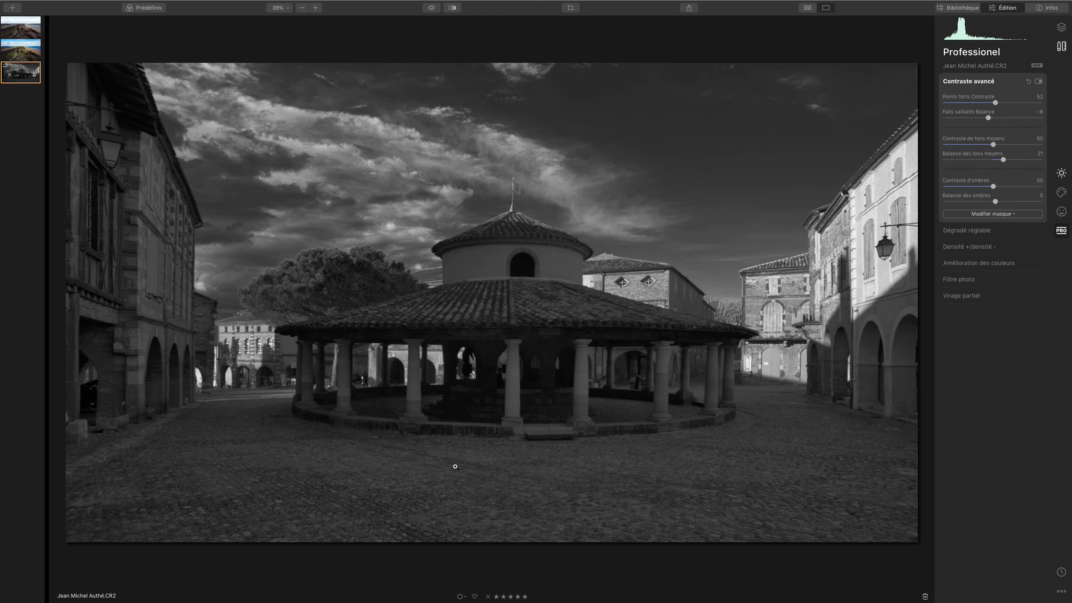
Add a new adjustment layer above the market-hall photo
{"action": "left_click", "coordinate": [1061, 28]}
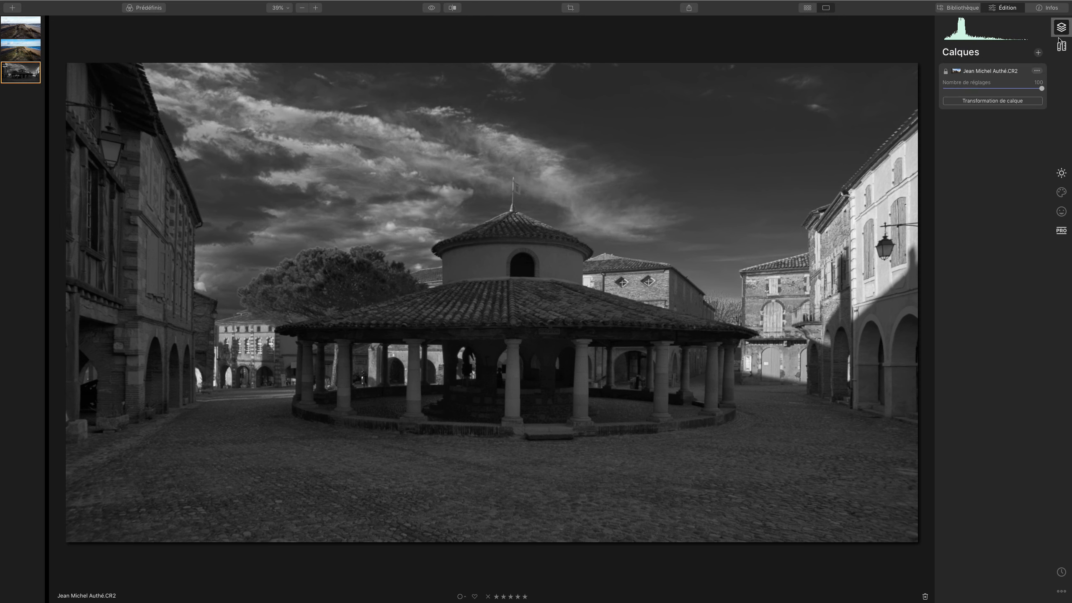
{"action": "left_click", "coordinate": [1038, 54]}
{"action": "left_click", "coordinate": [1036, 68]}
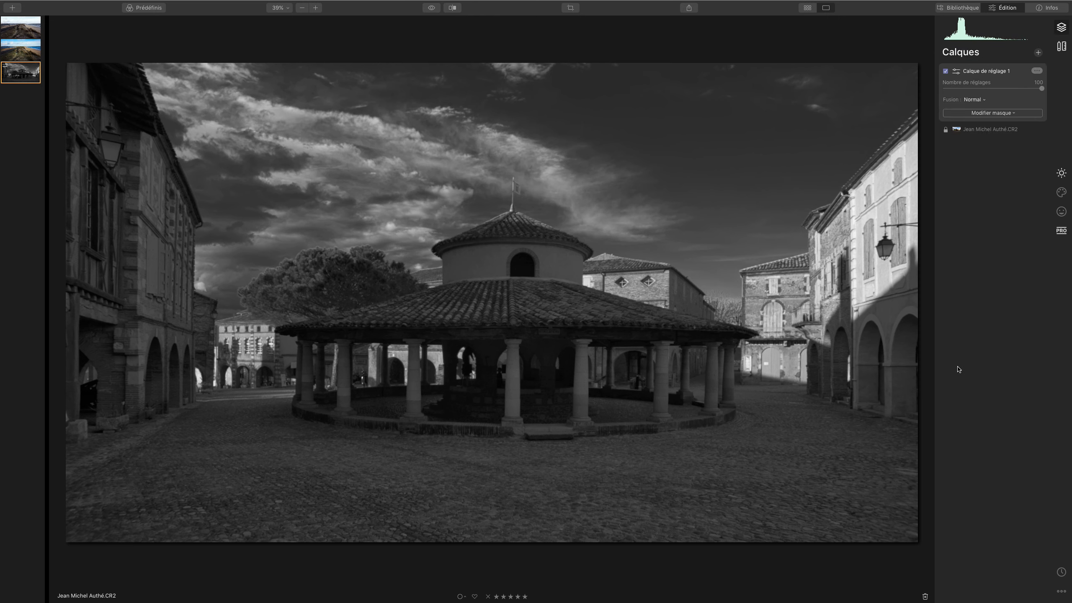
Try darkening the new adjustment layer with the tone curve in the Light settings
{"action": "left_click", "coordinate": [1061, 173]}
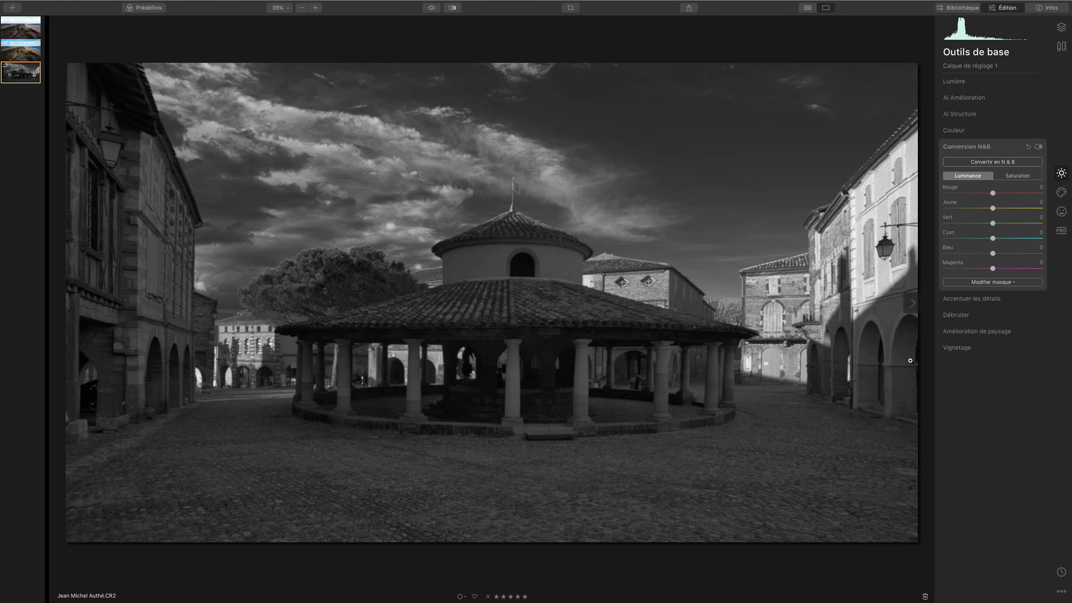
{"action": "left_click", "coordinate": [973, 84]}
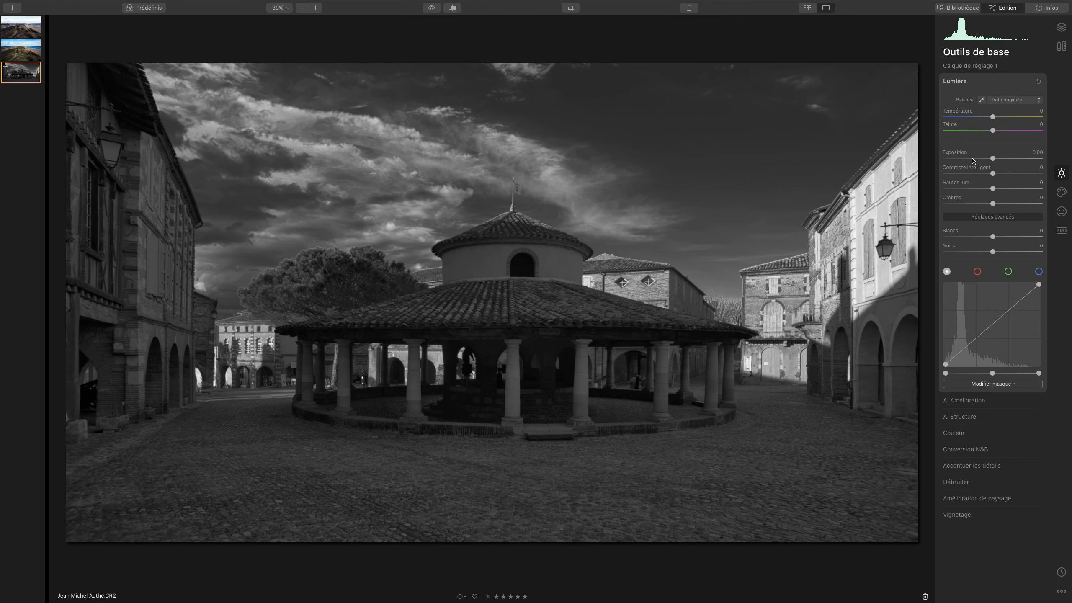
{"action": "left_click_drag", "start_coordinate": [951, 346], "coordinate": [955, 355]}
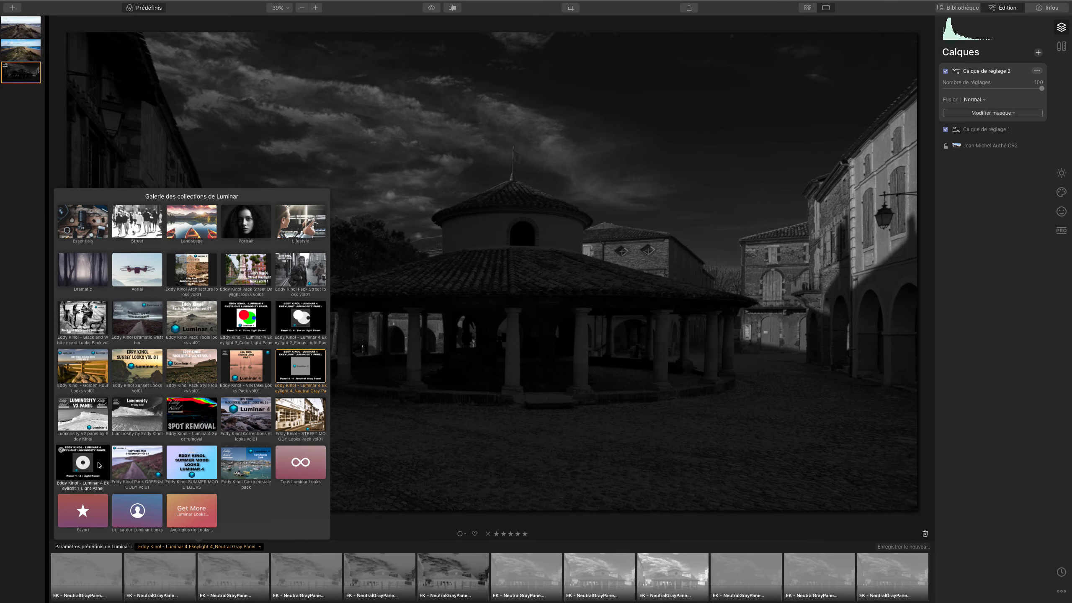
Apply the Lightpanel_DRK06 look to the second adjustment layer and give that layer a luminosity mask
{"action": "left_click", "coordinate": [97, 461]}
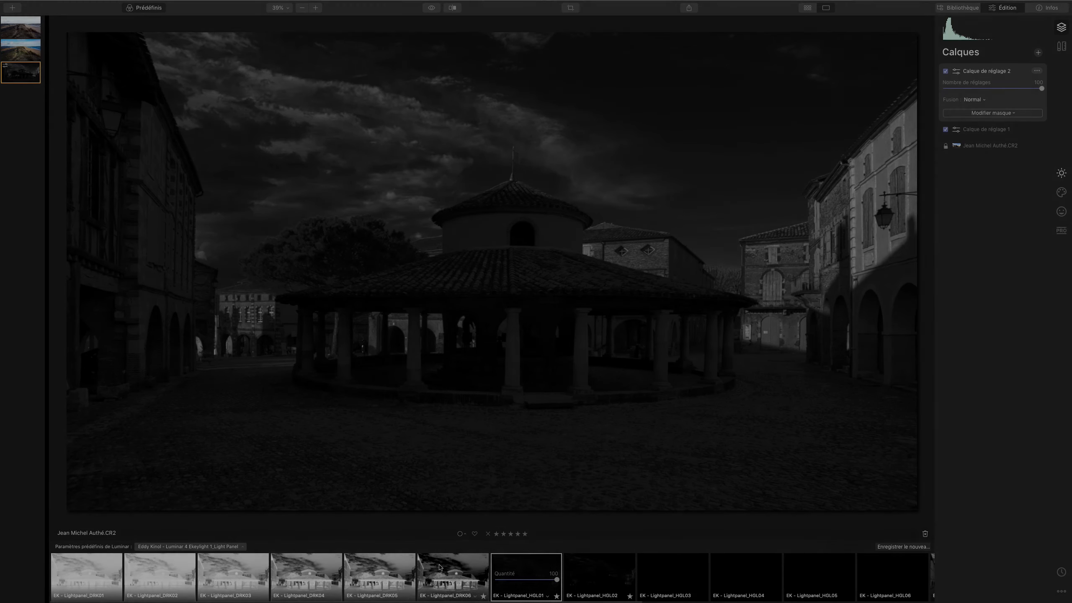
{"action": "left_click", "coordinate": [446, 570]}
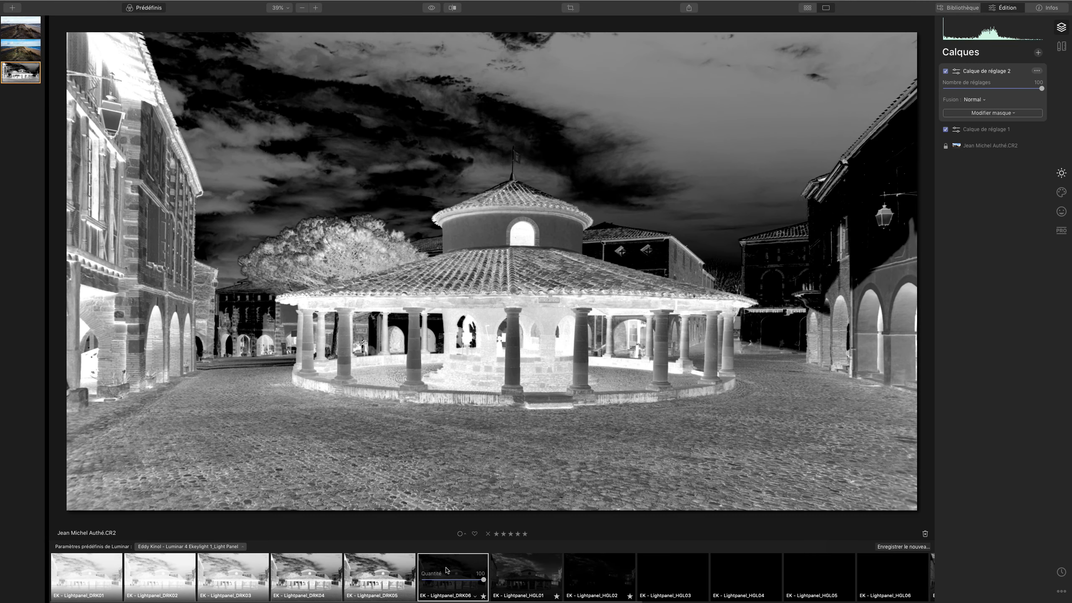
{"action": "left_click", "coordinate": [1018, 113]}
{"action": "left_click", "coordinate": [1002, 153]}
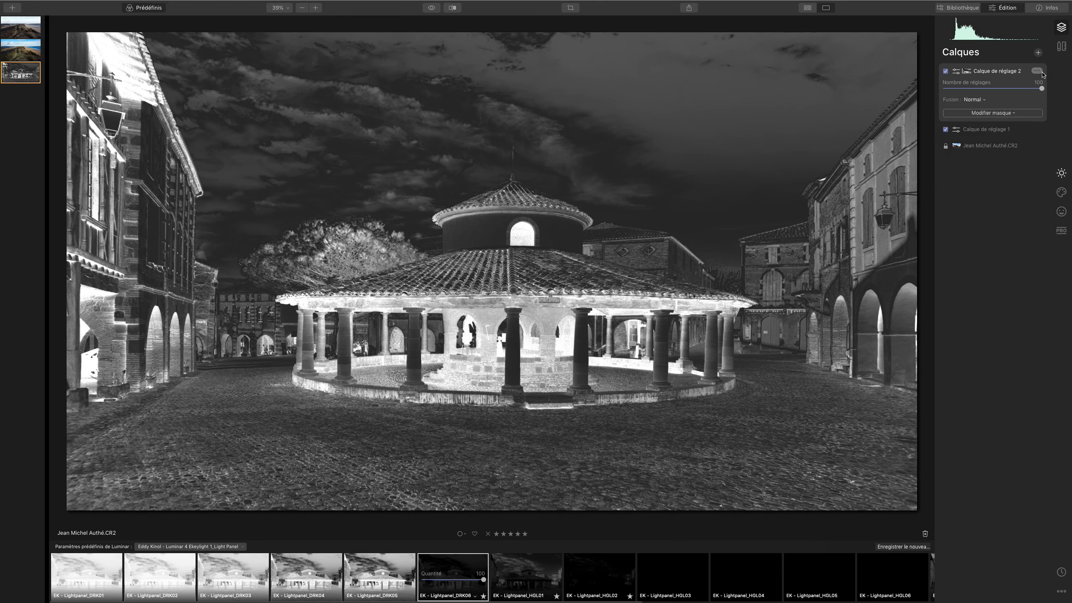
Copy the luminosity mask of the temporary second adjustment layer and delete that layer
{"action": "left_click", "coordinate": [1037, 70]}
{"action": "mouse_move", "coordinate": [988, 153]}
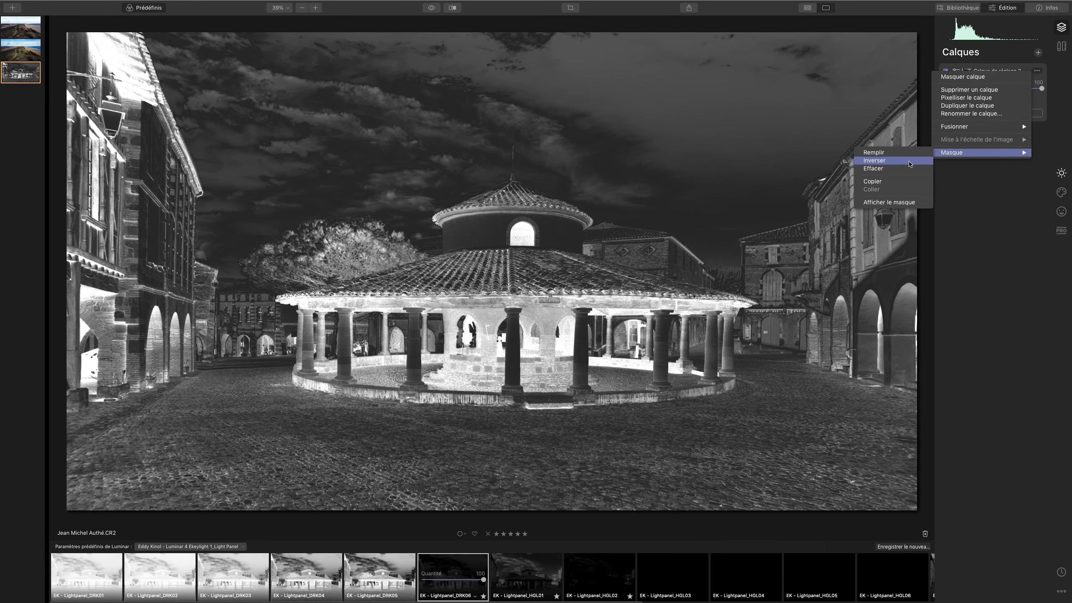
{"action": "left_click", "coordinate": [902, 175]}
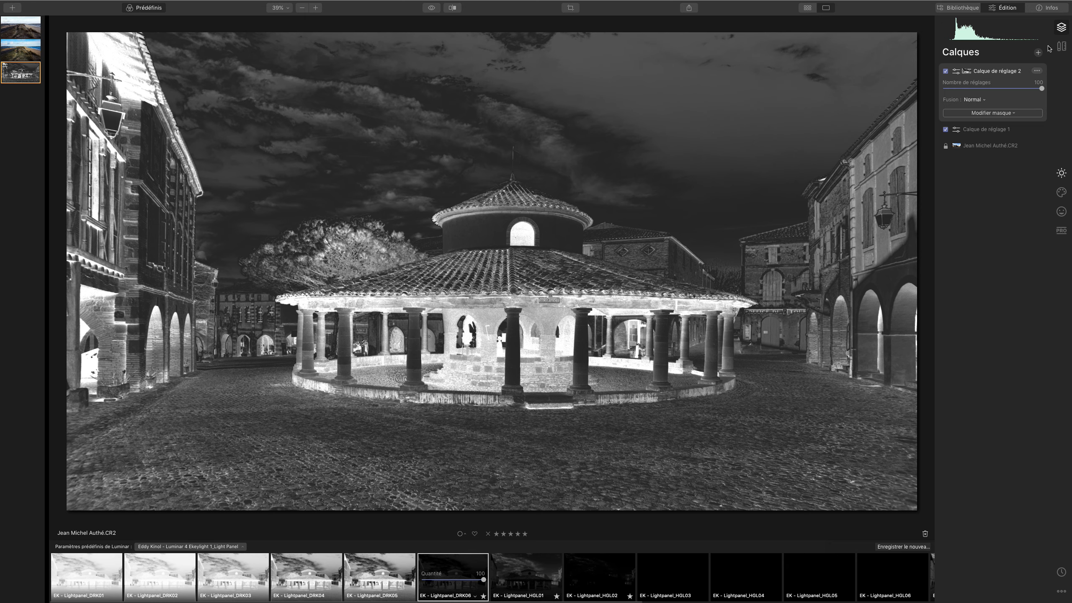
{"action": "left_click", "coordinate": [1037, 71]}
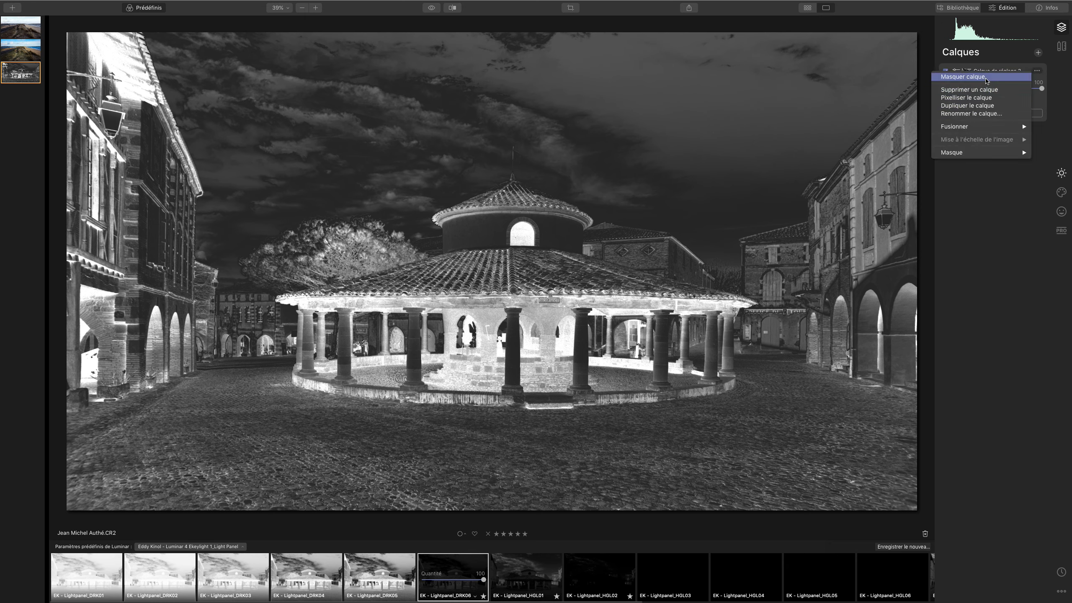
{"action": "left_click", "coordinate": [974, 90]}
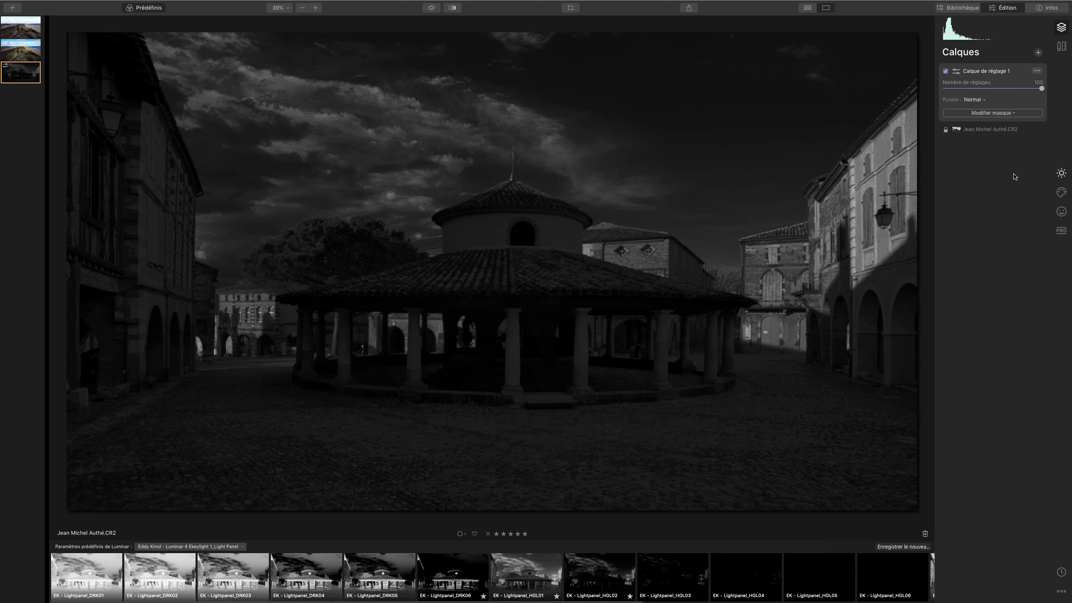
Clear the darkening on the remaining adjustment layer and set the Dramatic effect's amount to 76
{"action": "left_click", "coordinate": [1067, 172]}
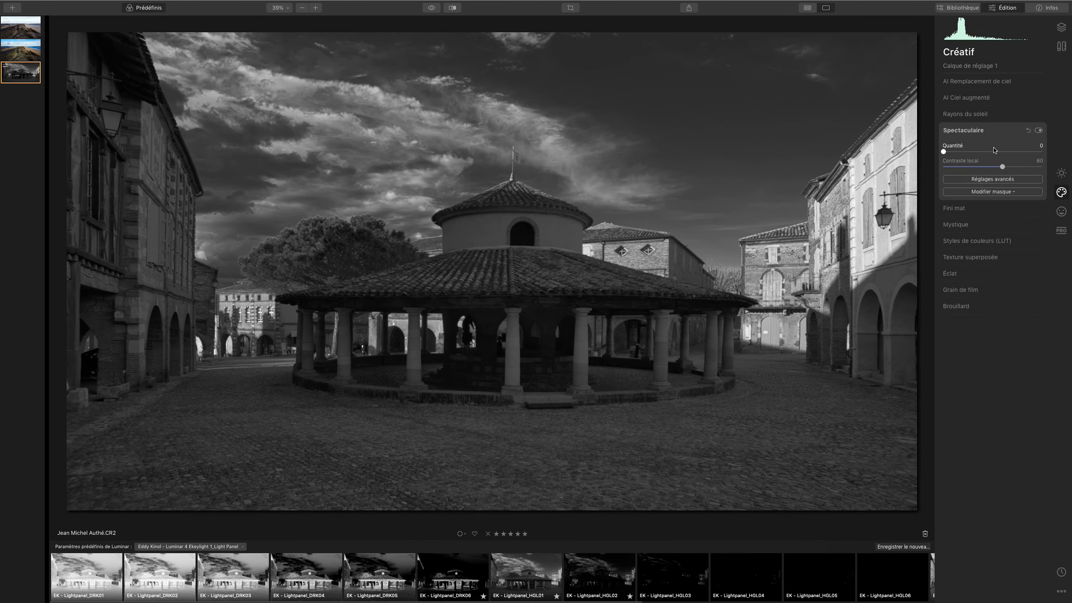
{"action": "left_click", "coordinate": [998, 152]}
{"action": "left_click", "coordinate": [1011, 152]}
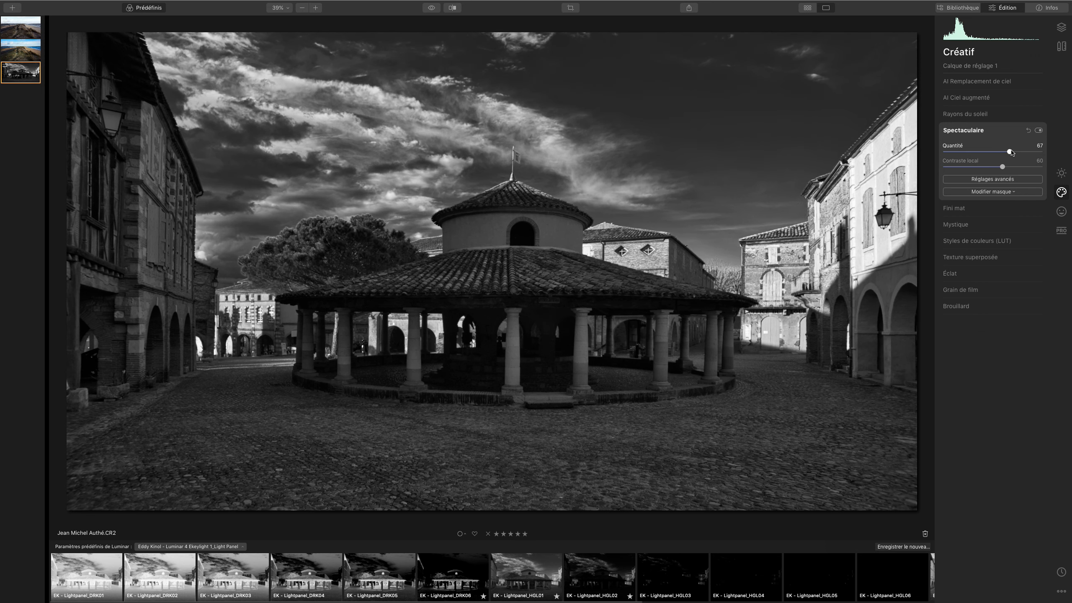
{"action": "left_click", "coordinate": [1020, 152]}
Start a brush mask on the Dramatic effect and paste the copied luminosity mask into it
{"action": "left_click", "coordinate": [1012, 192]}
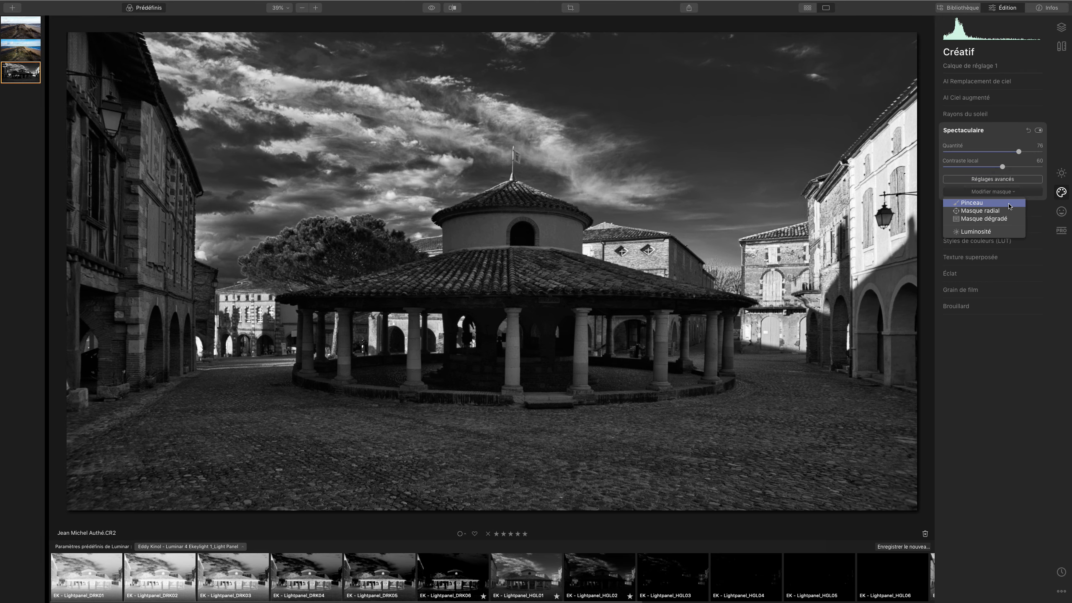
{"action": "left_click", "coordinate": [1008, 206]}
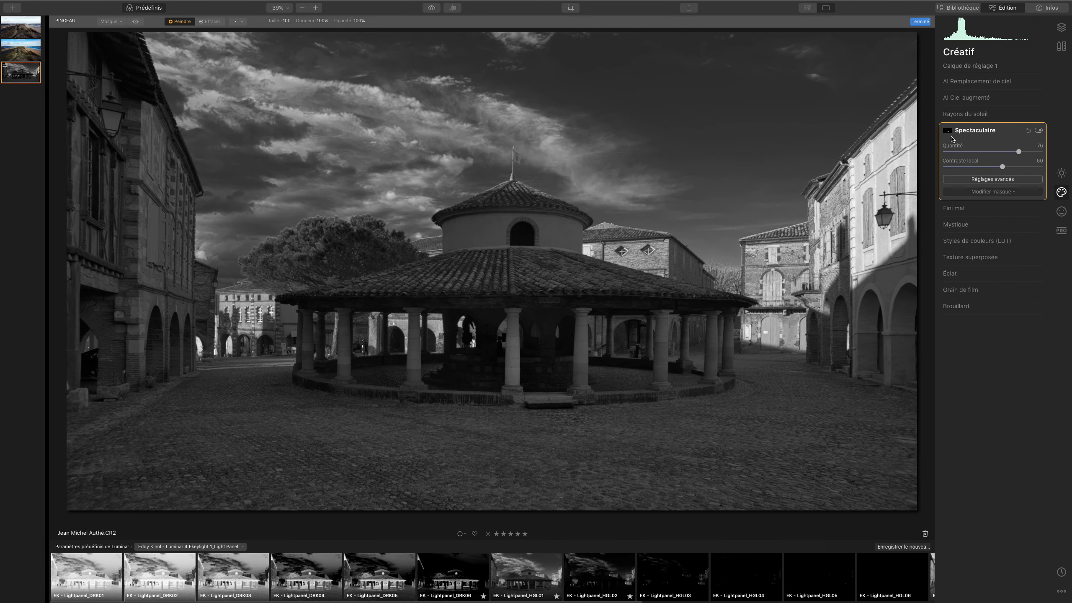
{"action": "left_click", "coordinate": [947, 133]}
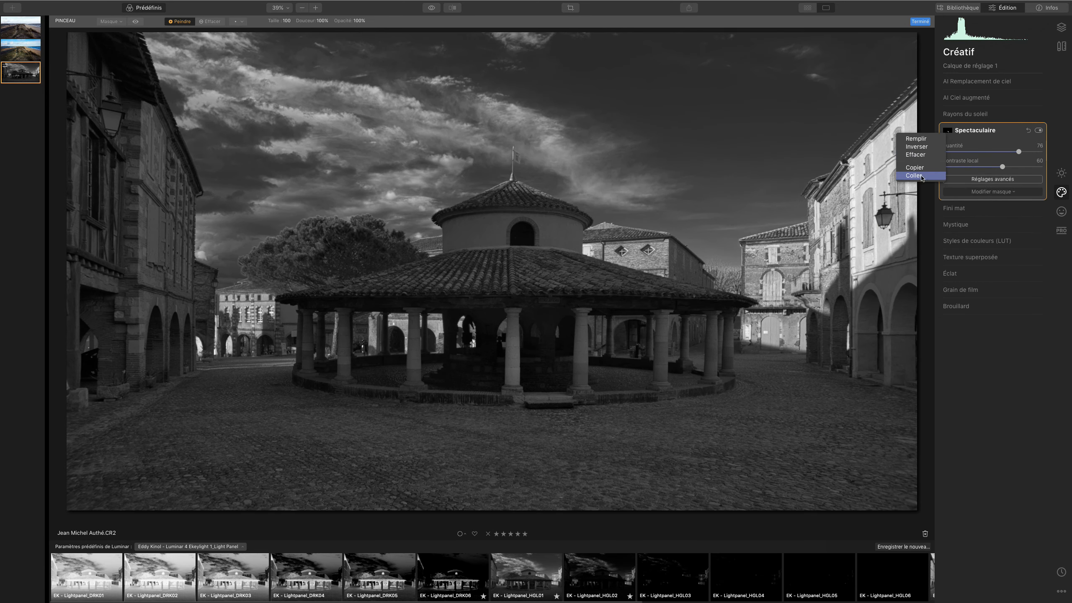
{"action": "left_click", "coordinate": [922, 175]}
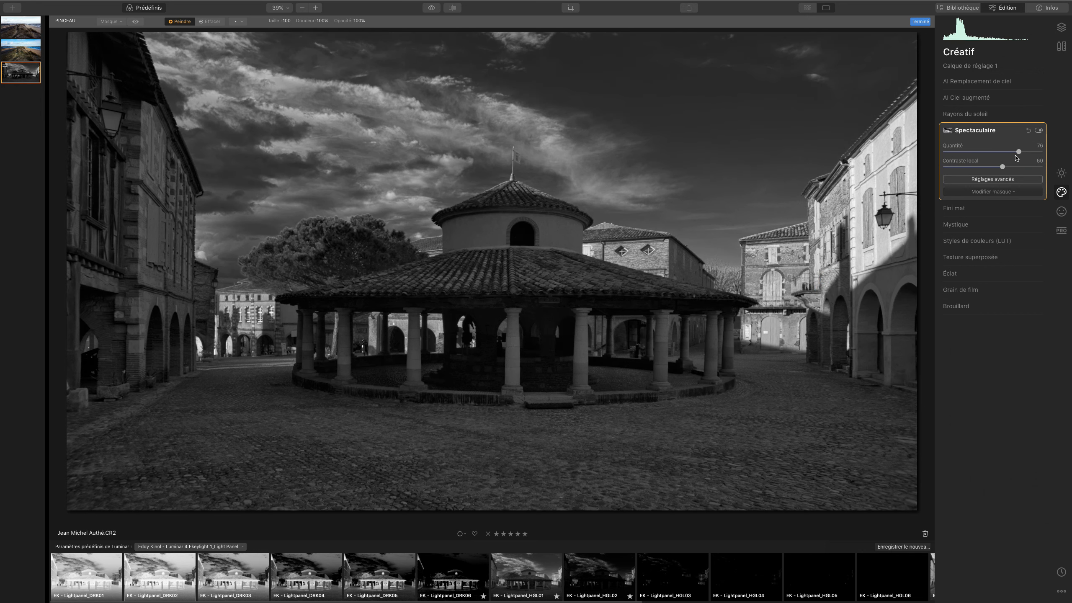
Set the Dramatic effect's brightness to 72 in its advanced settings and finish the mask editing
{"action": "left_click", "coordinate": [1021, 179]}
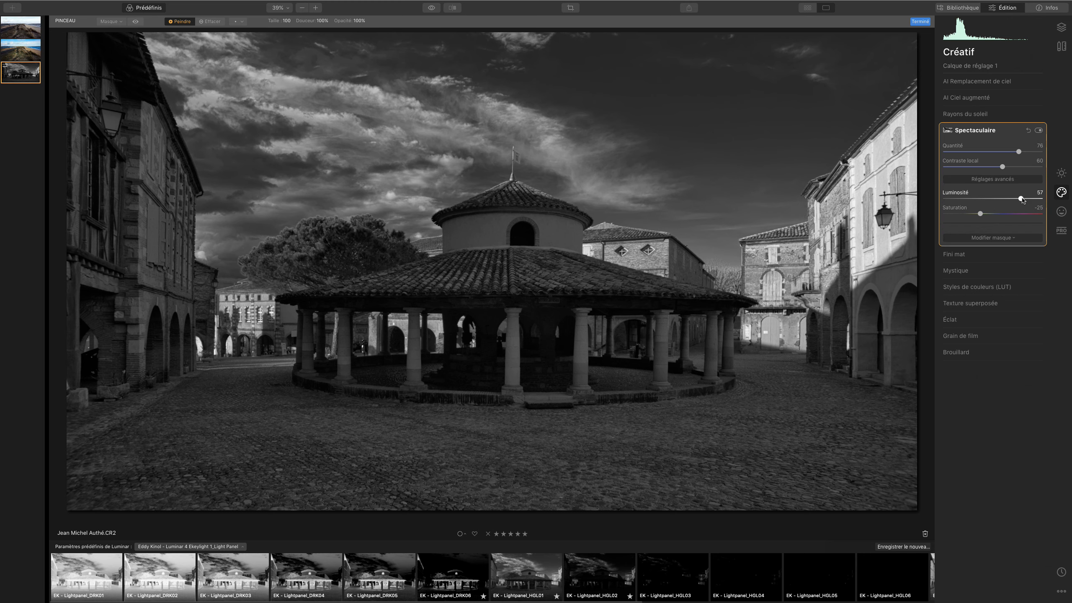
{"action": "left_click_drag", "start_coordinate": [1022, 199], "coordinate": [1028, 198]}
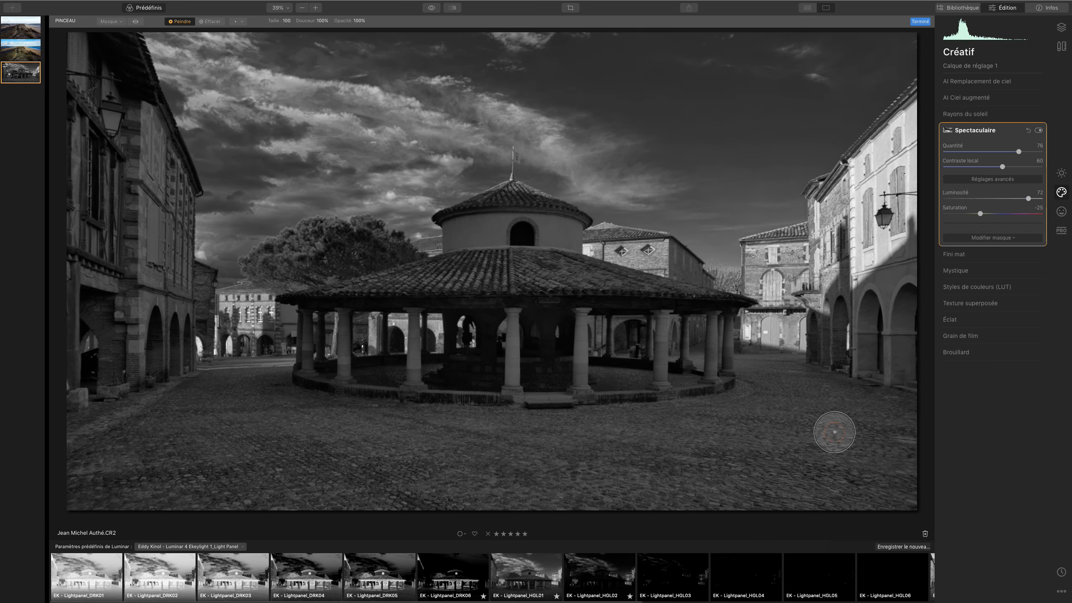
{"action": "left_click", "coordinate": [919, 21]}
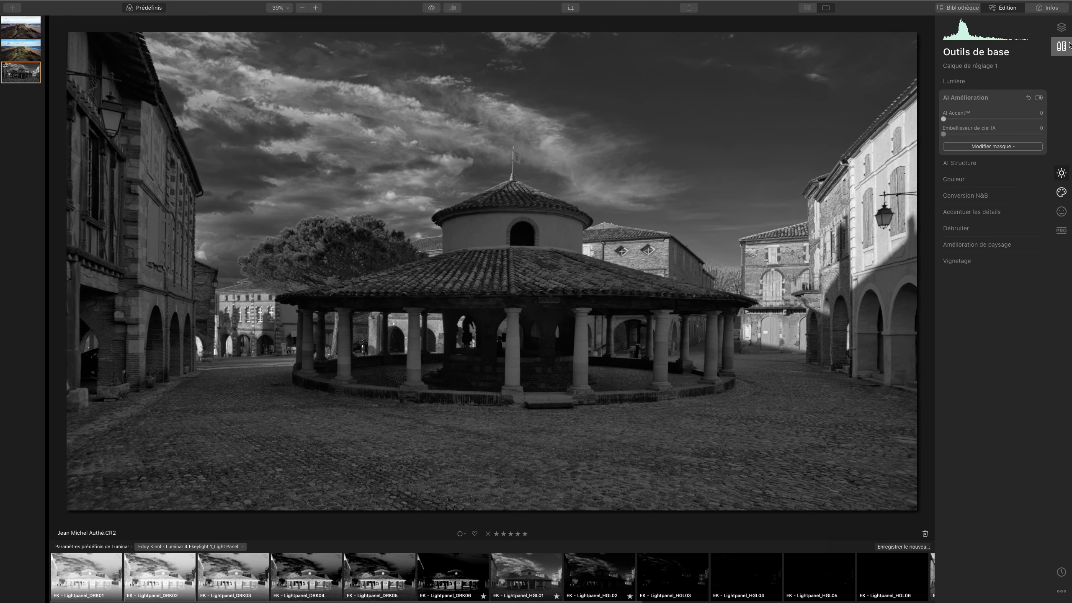
Add a second adjustment layer and start choosing the subject for its Vignette
{"action": "left_click", "coordinate": [1061, 27]}
{"action": "left_click", "coordinate": [1037, 52]}
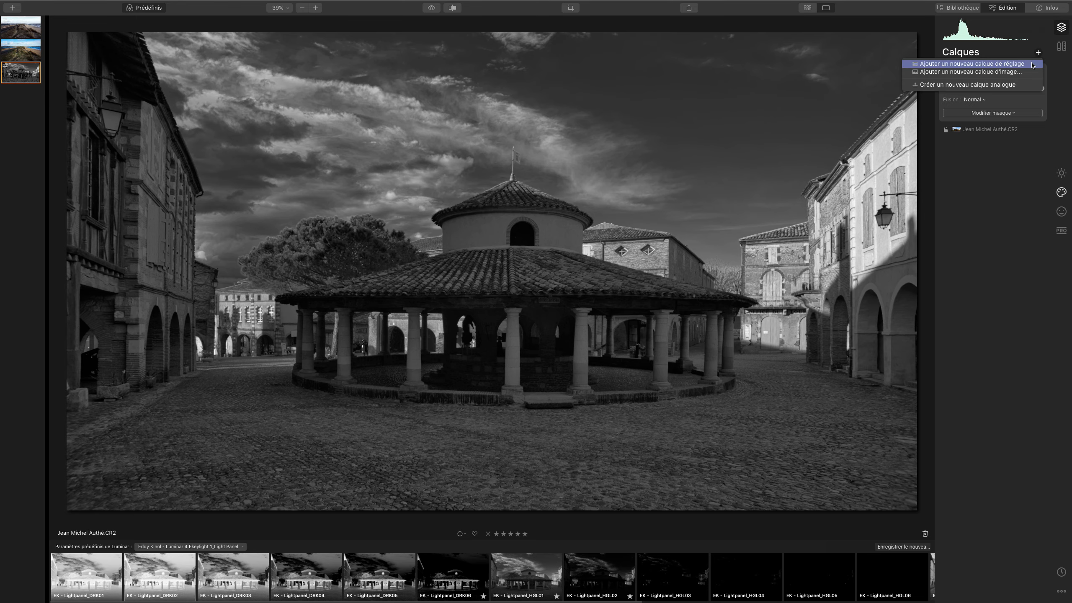
{"action": "left_click", "coordinate": [970, 65]}
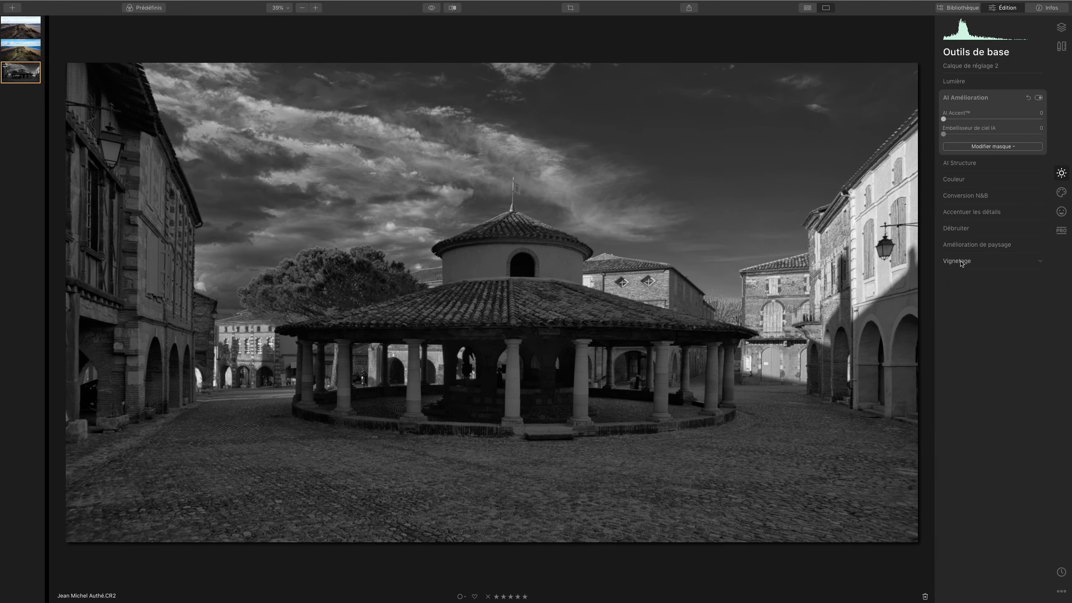
{"action": "left_click", "coordinate": [964, 260]}
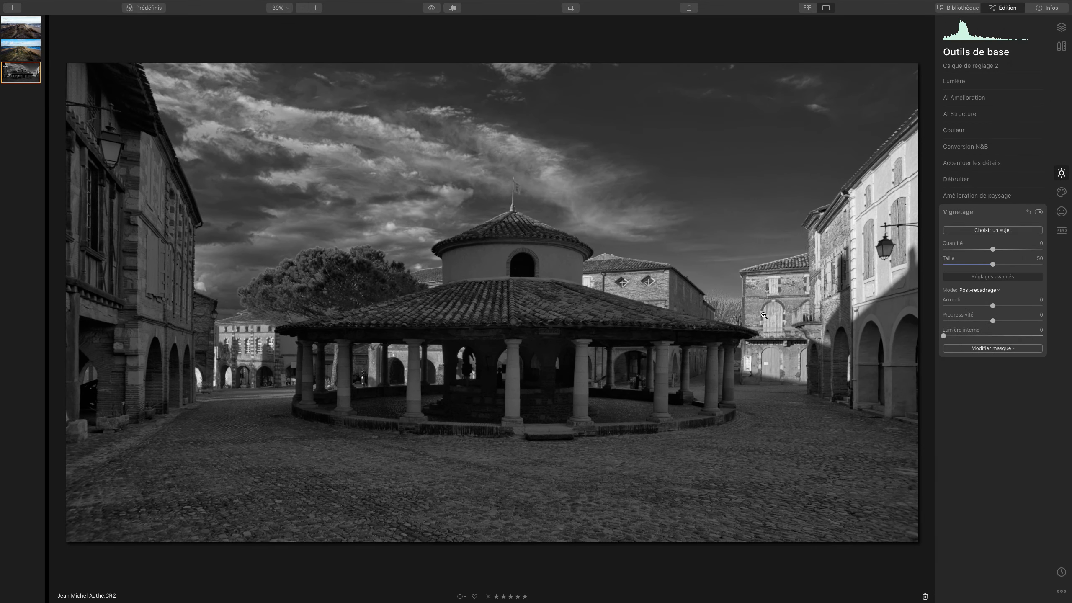
{"action": "left_click", "coordinate": [991, 230]}
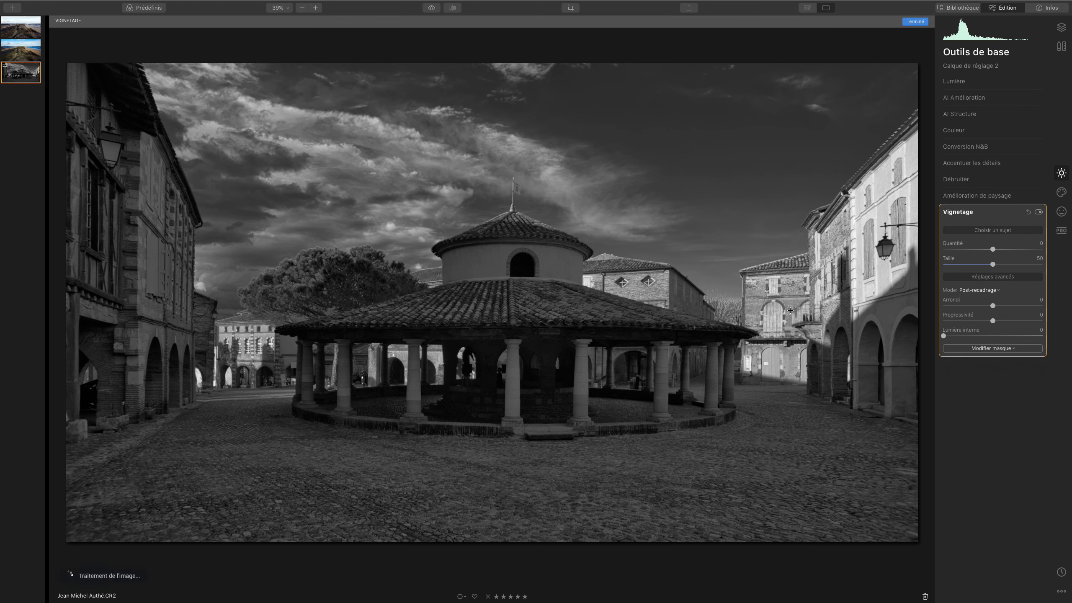
Set the vignette's amount to -100, its size to 27, and its roundness and feathering to 100
{"action": "left_click_drag", "start_coordinate": [993, 249], "coordinate": [957, 252]}
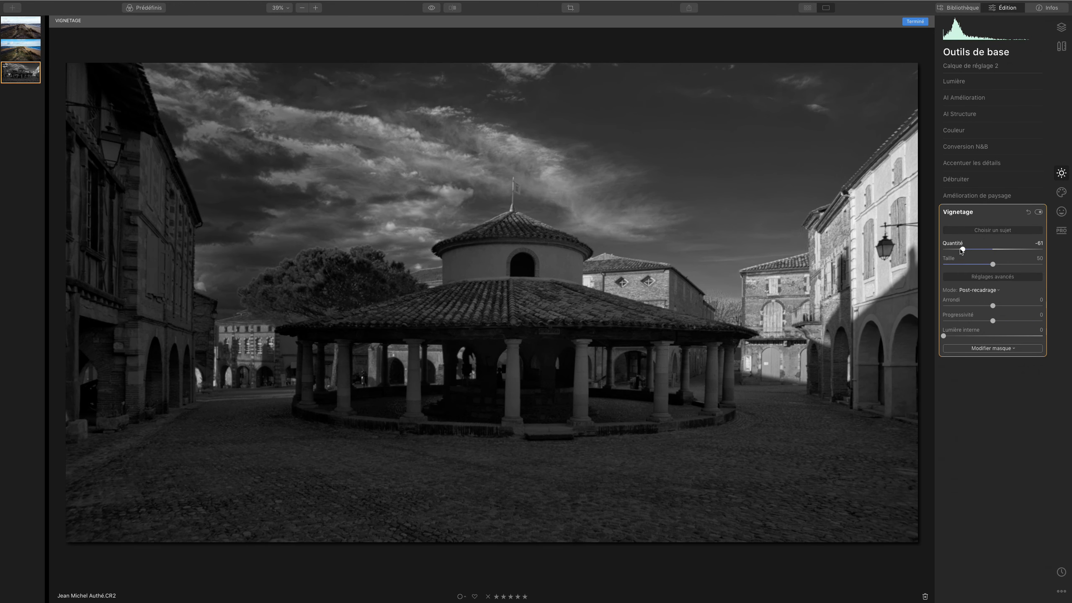
{"action": "left_click", "coordinate": [970, 265]}
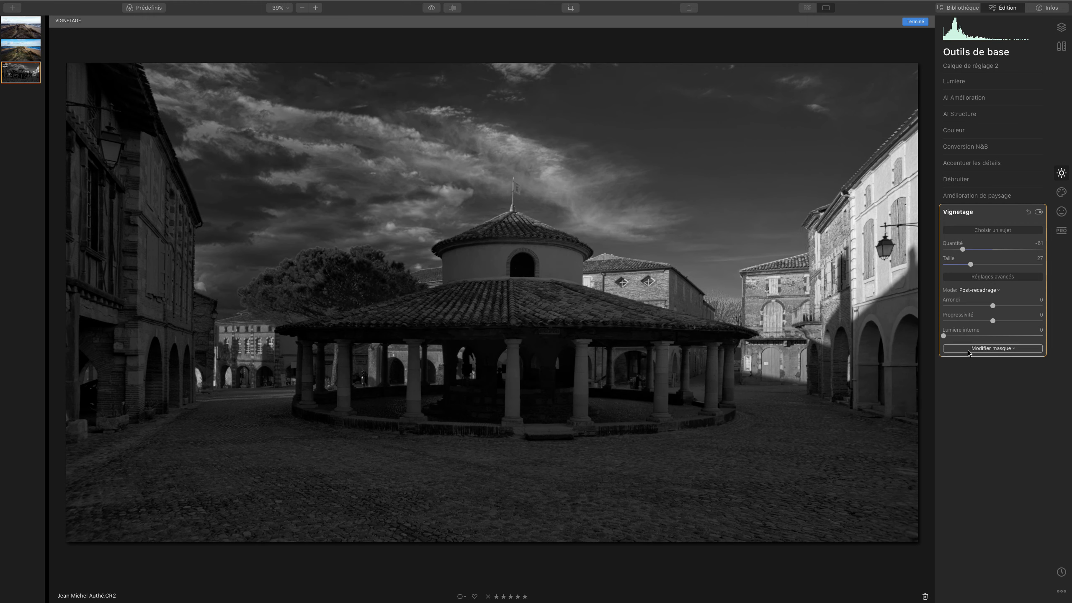
{"action": "left_click", "coordinate": [1034, 321]}
{"action": "left_click_drag", "start_coordinate": [1034, 320], "coordinate": [1041, 305]}
{"action": "left_click_drag", "start_coordinate": [962, 249], "coordinate": [944, 249]}
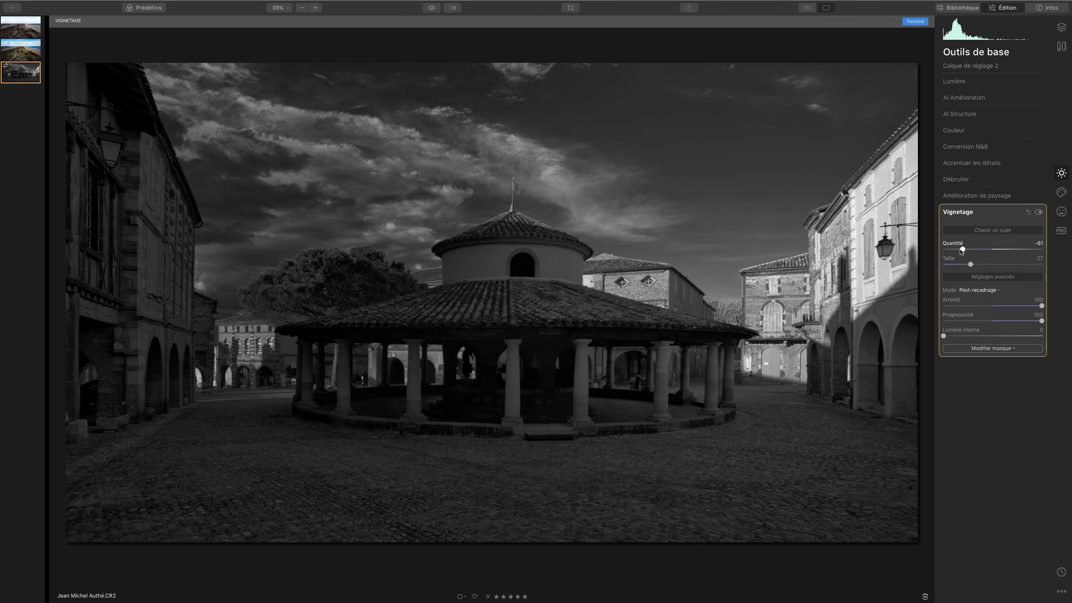
Choose the vignette's subject point, trying several spots before placing it in the upper sky between the market-hall roof and the right-hand houses
{"action": "left_click", "coordinate": [646, 238]}
{"action": "left_click", "coordinate": [1005, 231]}
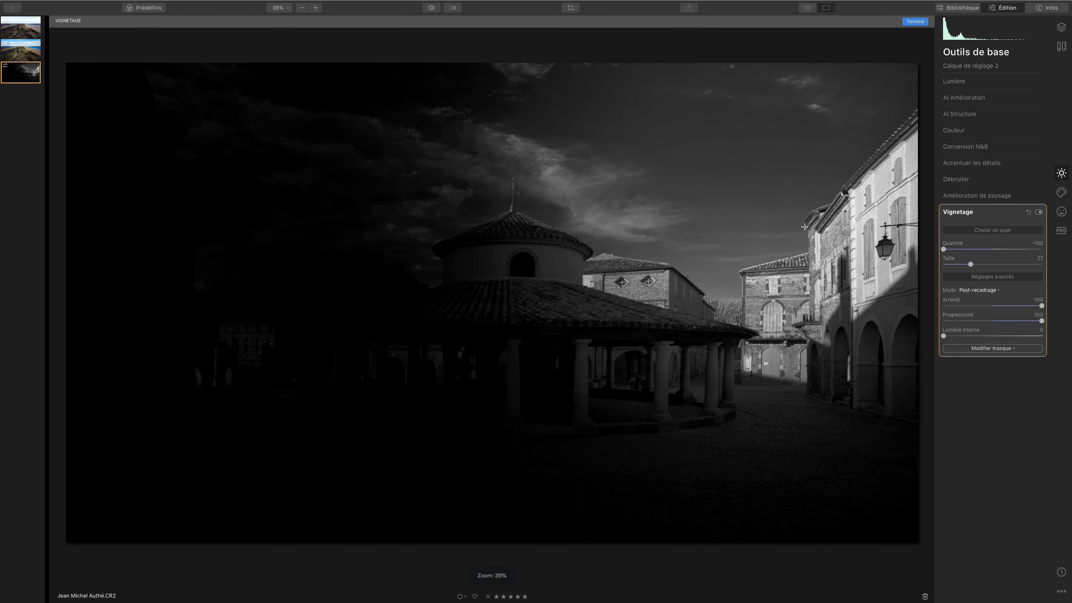
{"action": "left_click", "coordinate": [829, 223]}
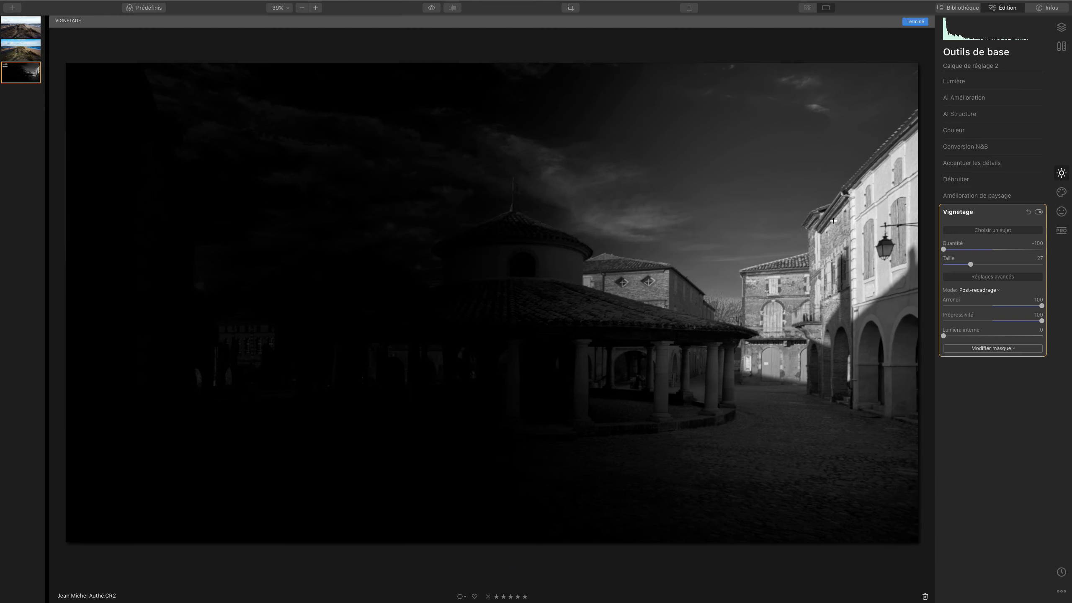
{"action": "left_click", "coordinate": [818, 193]}
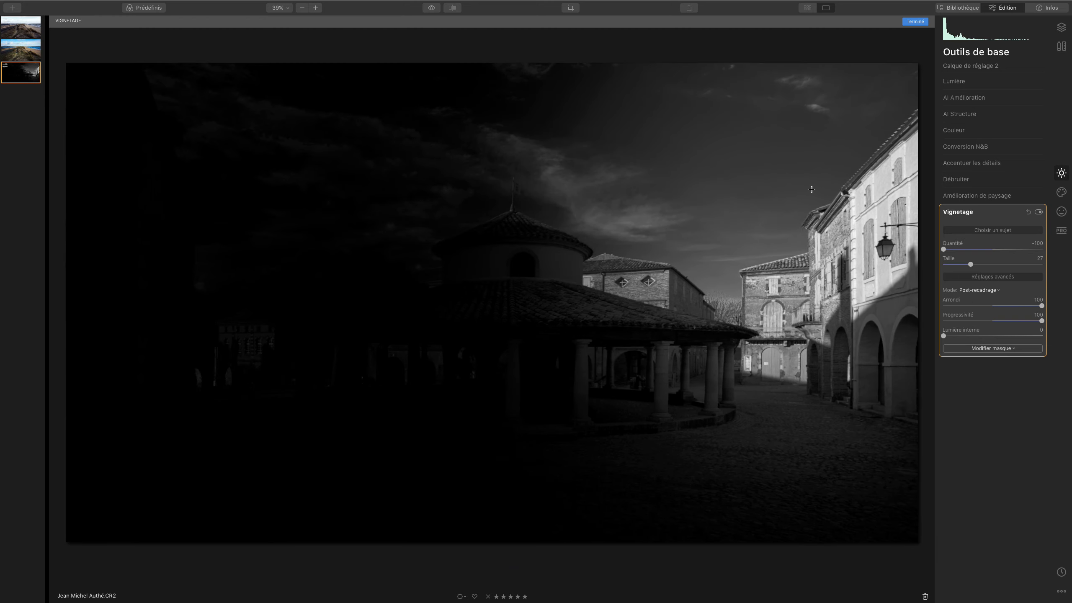
{"action": "left_click", "coordinate": [789, 167]}
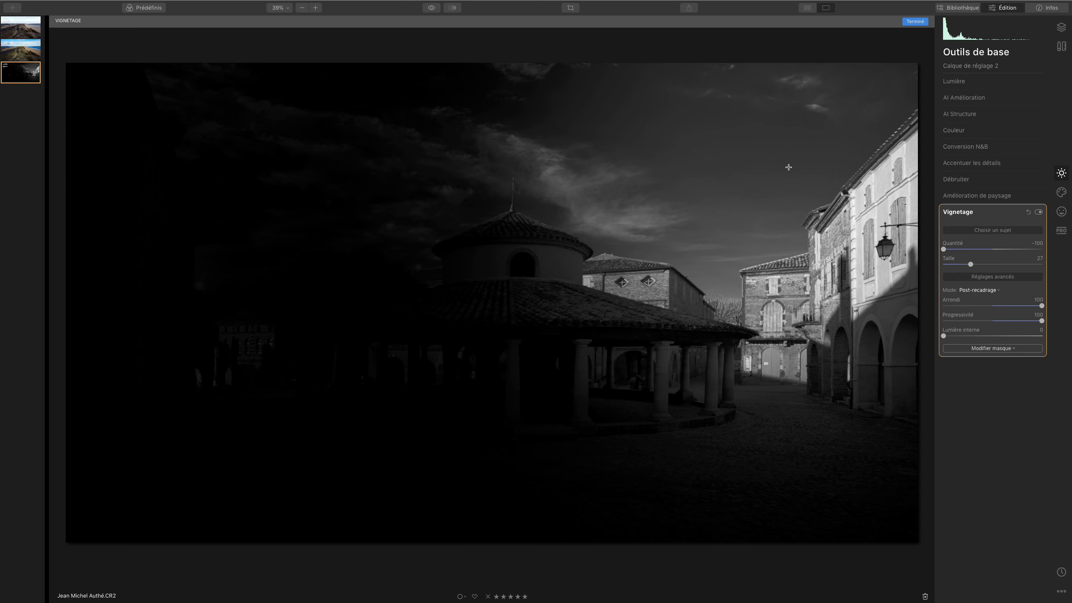
{"action": "left_click", "coordinate": [760, 147]}
{"action": "left_click", "coordinate": [739, 143]}
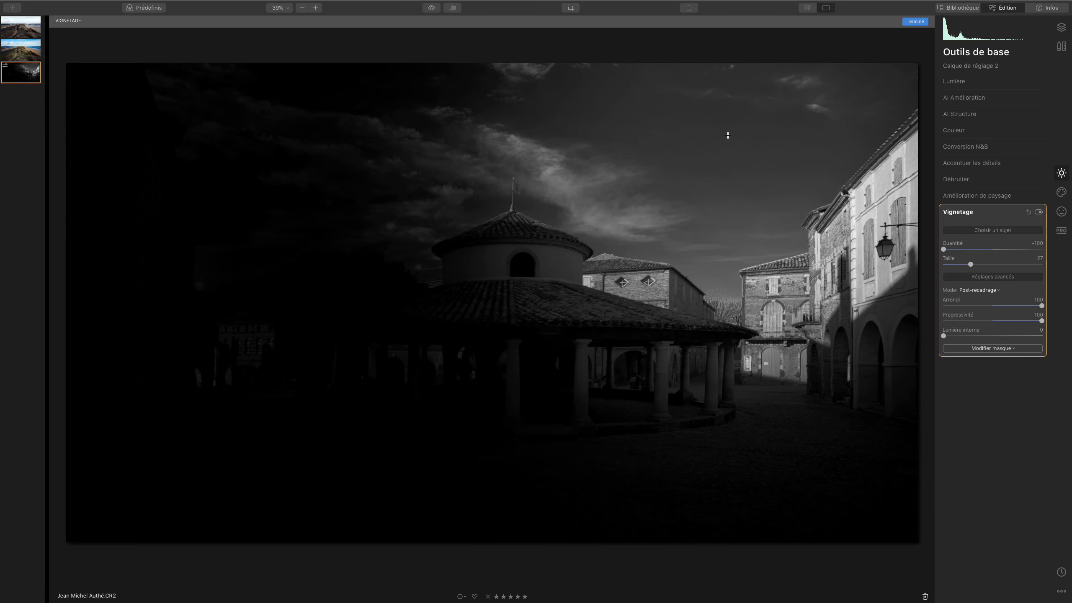
{"action": "left_click", "coordinate": [699, 111]}
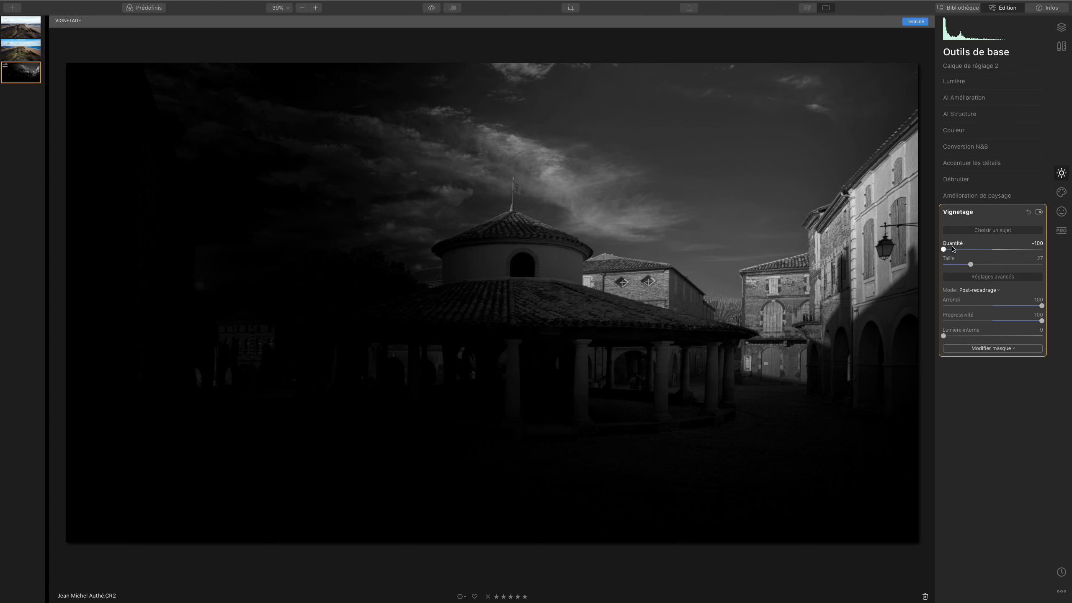
Soften the vignette by setting its amount to -55
{"action": "left_click", "coordinate": [953, 249]}
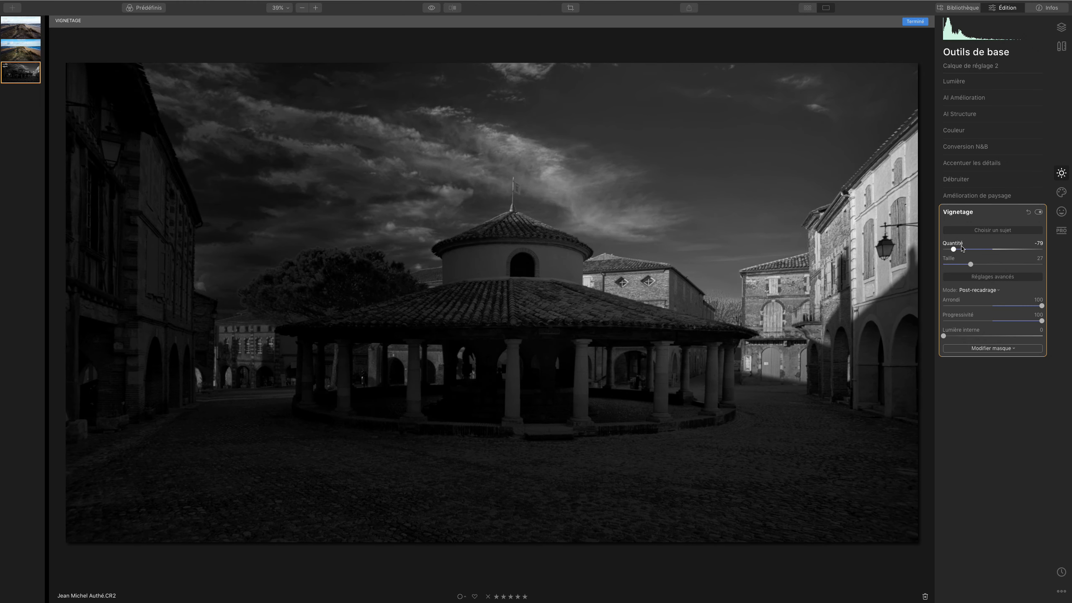
{"action": "left_click", "coordinate": [963, 249]}
{"action": "left_click", "coordinate": [955, 249]}
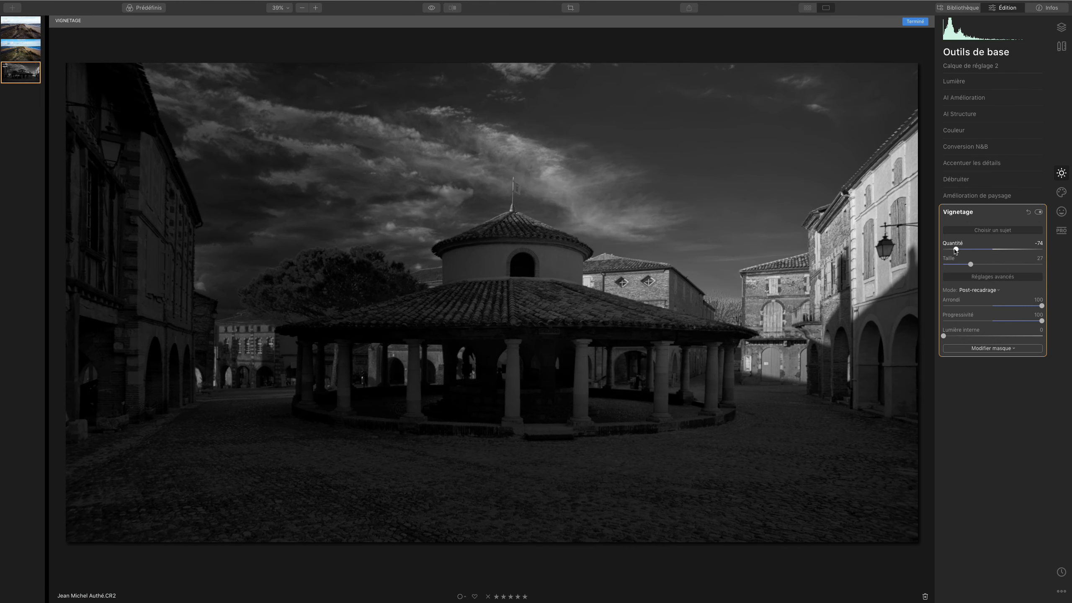
{"action": "left_click", "coordinate": [965, 249]}
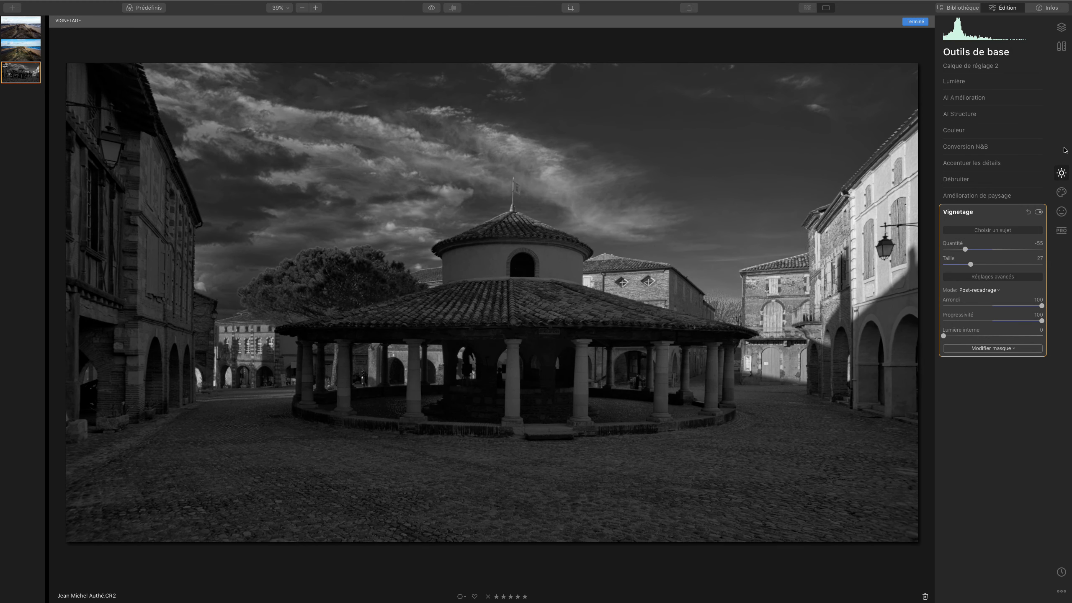
Add a third adjustment layer and apply the sixth look of the Ekeylight 4_Neutral Gray Panel collection to it
{"action": "left_click", "coordinate": [1069, 26]}
{"action": "left_click", "coordinate": [1037, 53]}
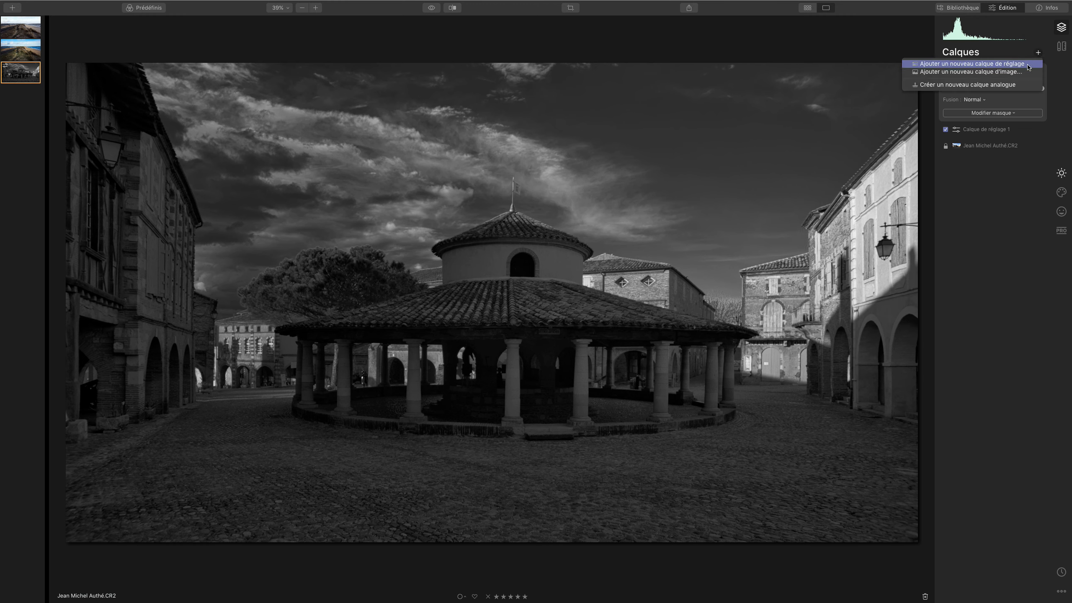
{"action": "left_click", "coordinate": [1030, 63]}
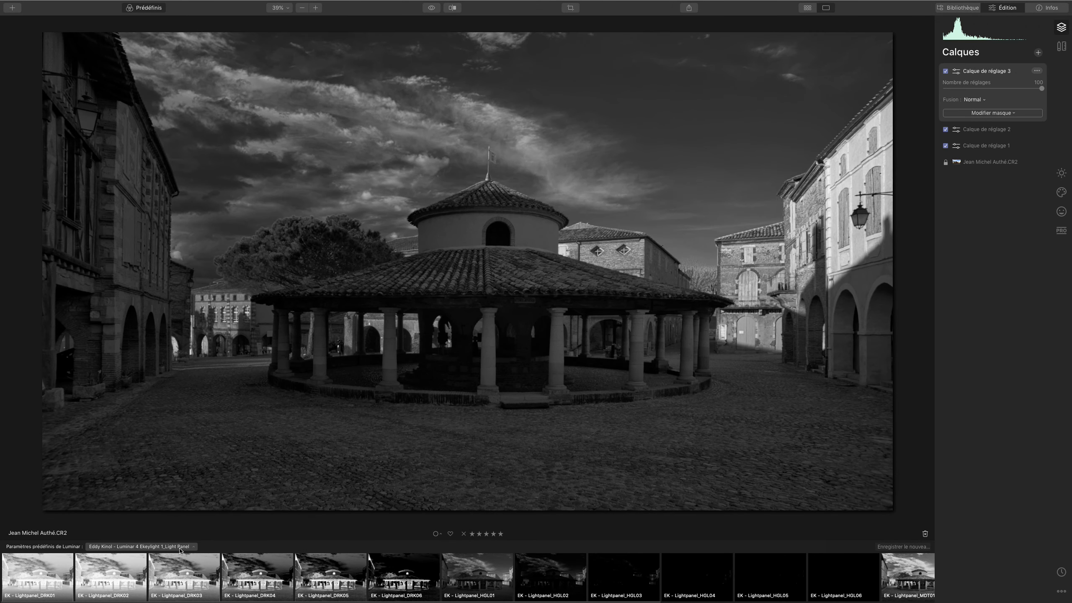
{"action": "left_click", "coordinate": [180, 549]}
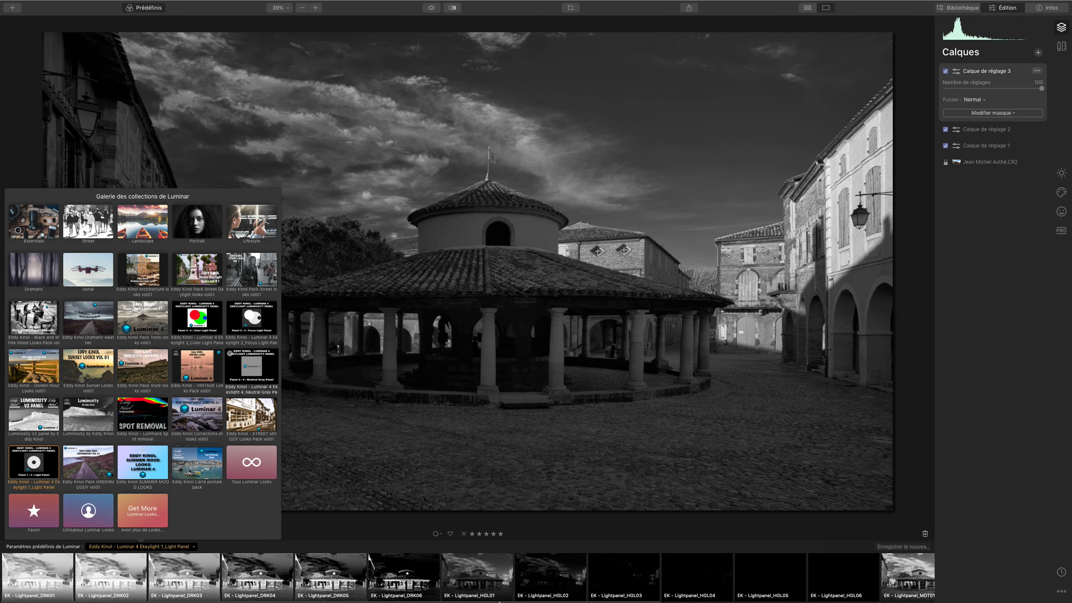
{"action": "left_click", "coordinate": [251, 365]}
{"action": "left_click", "coordinate": [413, 571]}
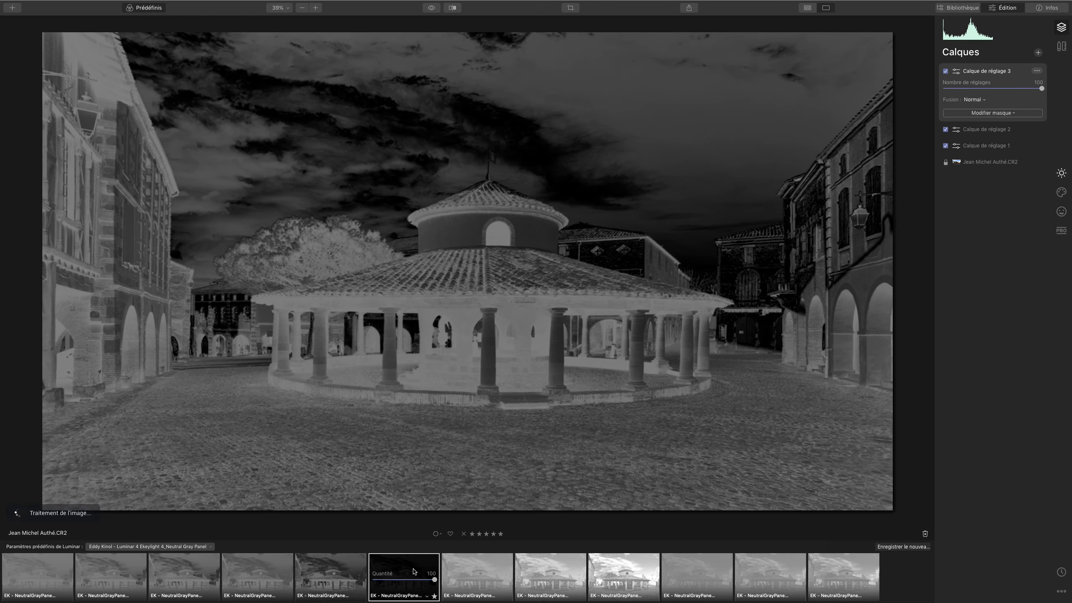
{"action": "left_click", "coordinate": [485, 572]}
{"action": "left_click", "coordinate": [388, 582]}
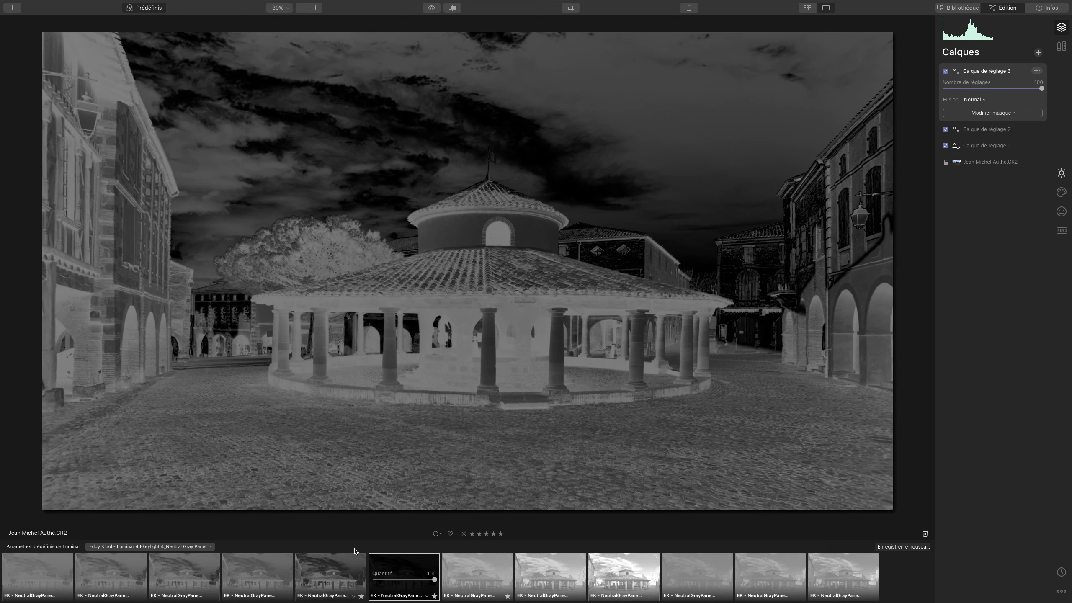
Create a luminosity mask on the third adjustment layer and copy that mask
{"action": "left_click", "coordinate": [991, 113]}
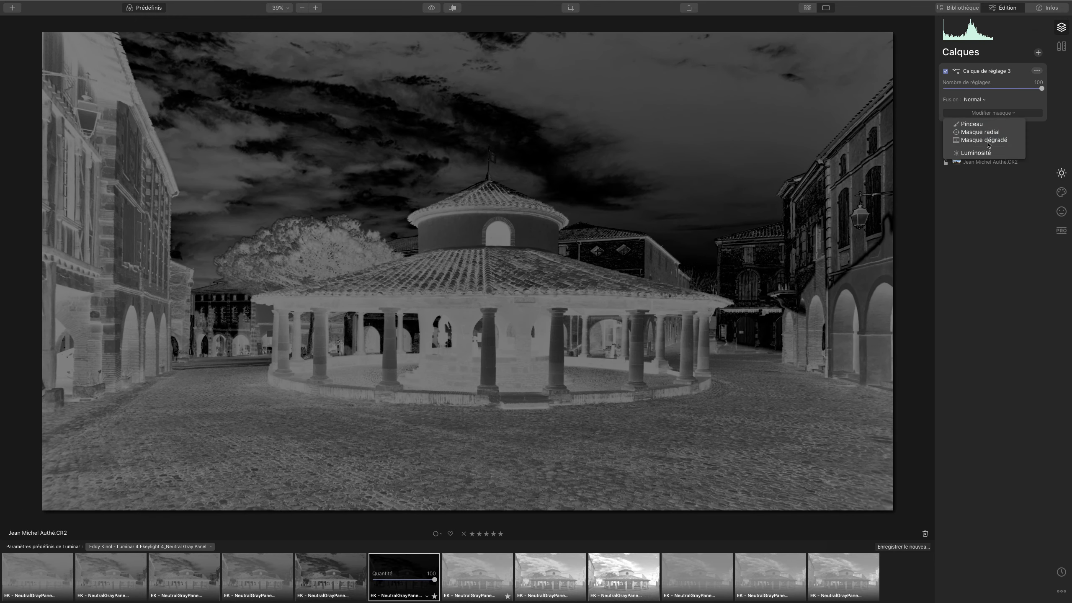
{"action": "left_click", "coordinate": [979, 154]}
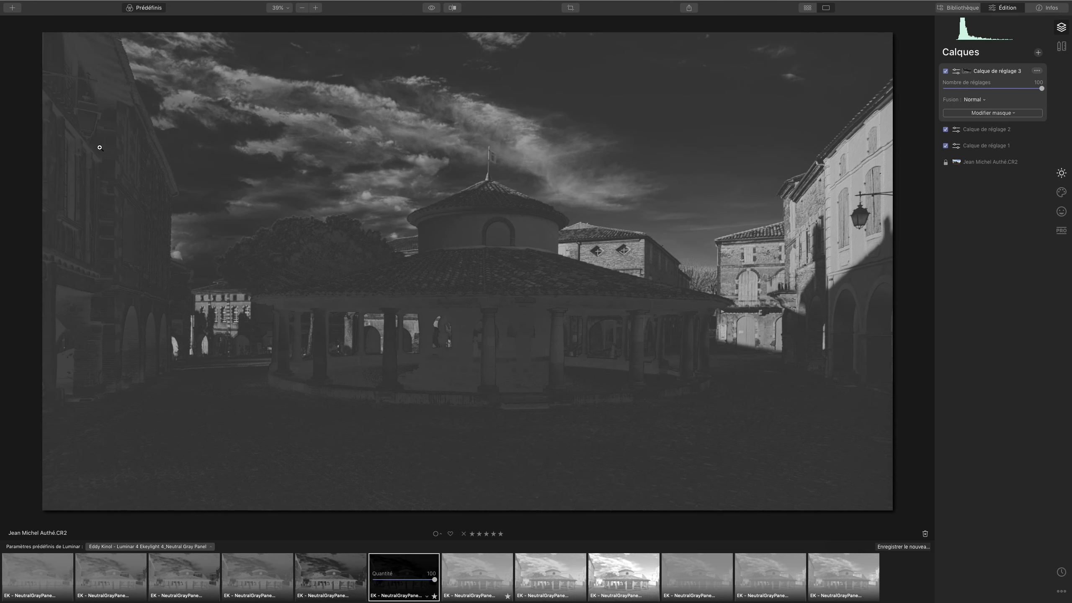
{"action": "right_click", "coordinate": [966, 71]}
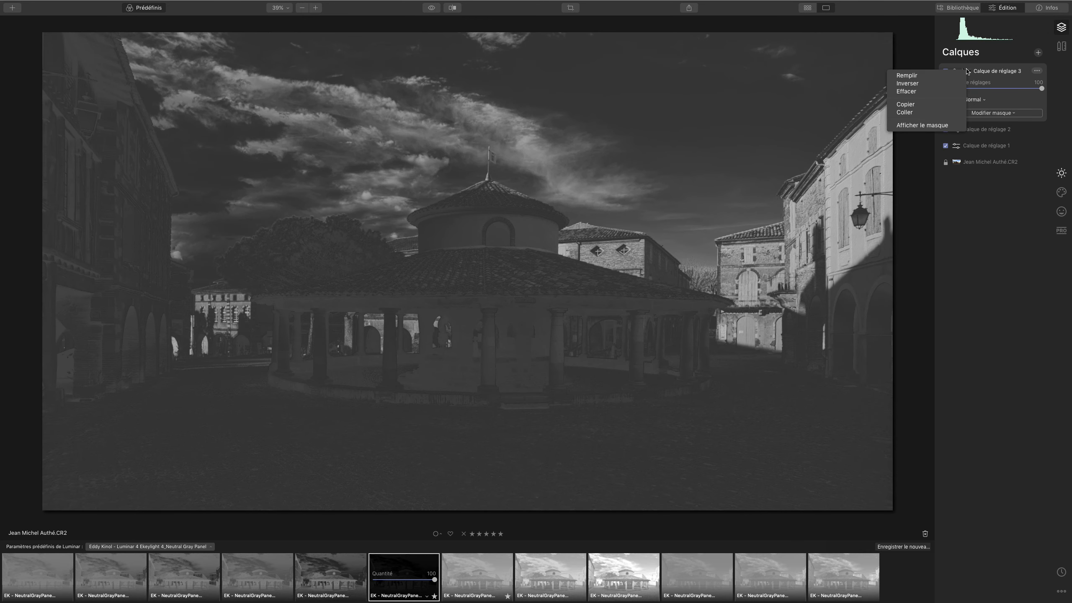
{"action": "left_click", "coordinate": [911, 104]}
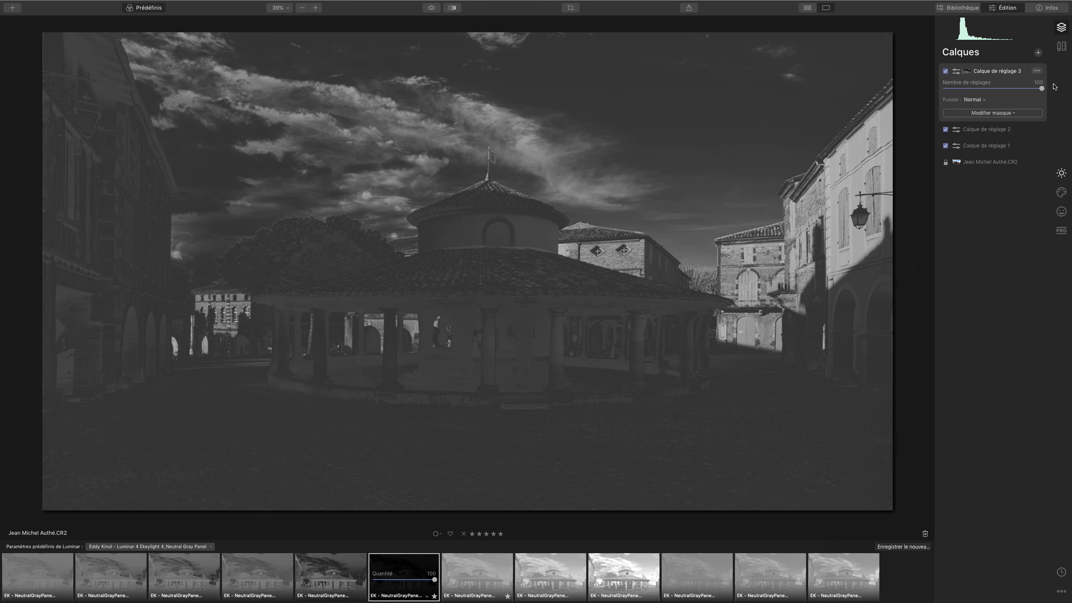
Delete the temporary third adjustment layer and add a fresh adjustment layer in its place
{"action": "left_click", "coordinate": [1037, 71]}
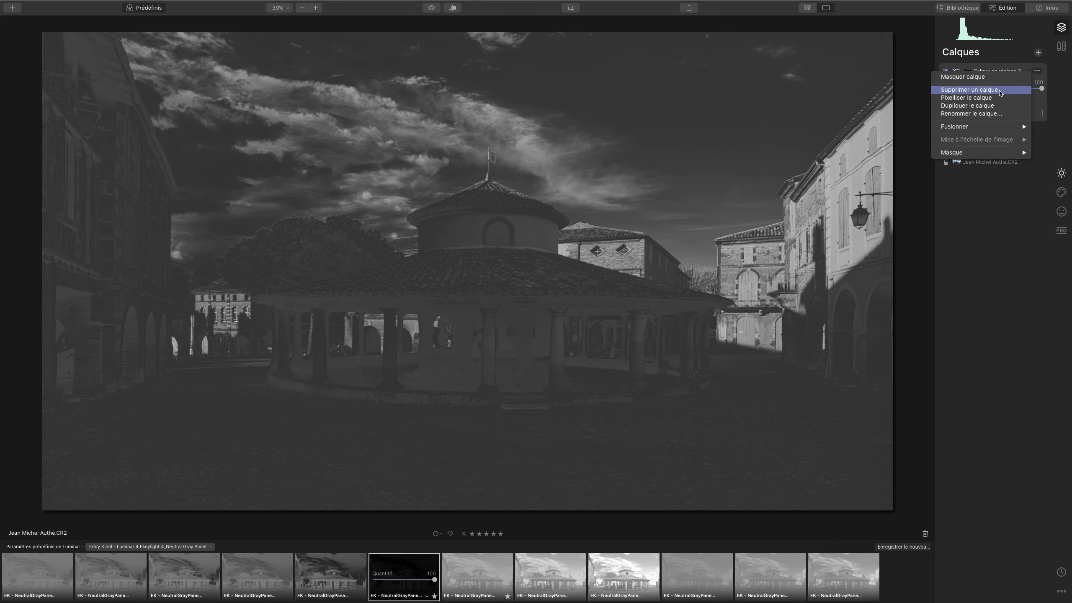
{"action": "left_click", "coordinate": [949, 96]}
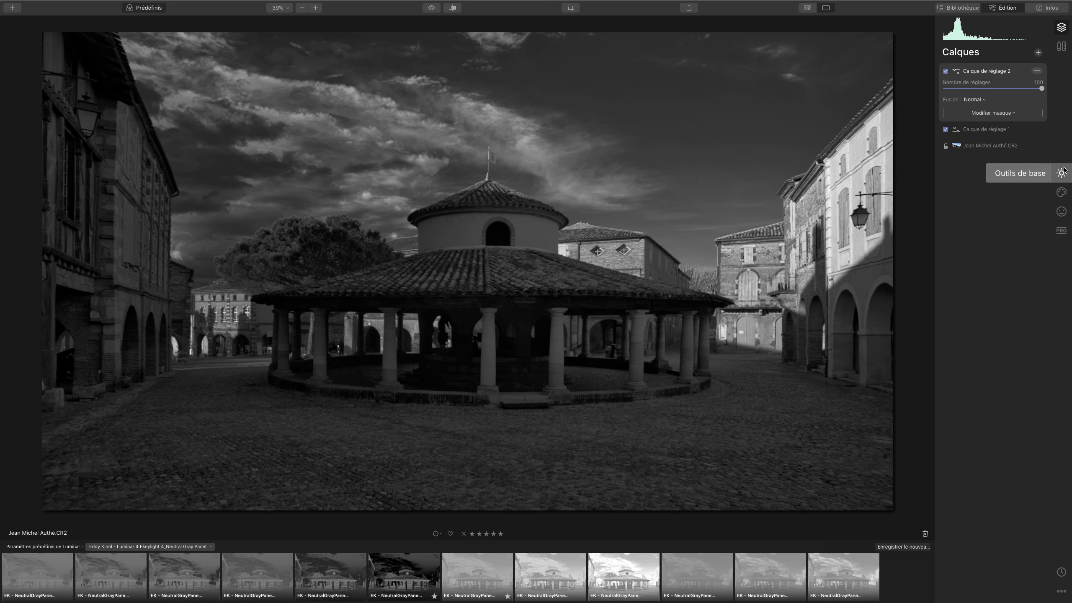
{"action": "left_click", "coordinate": [1062, 172]}
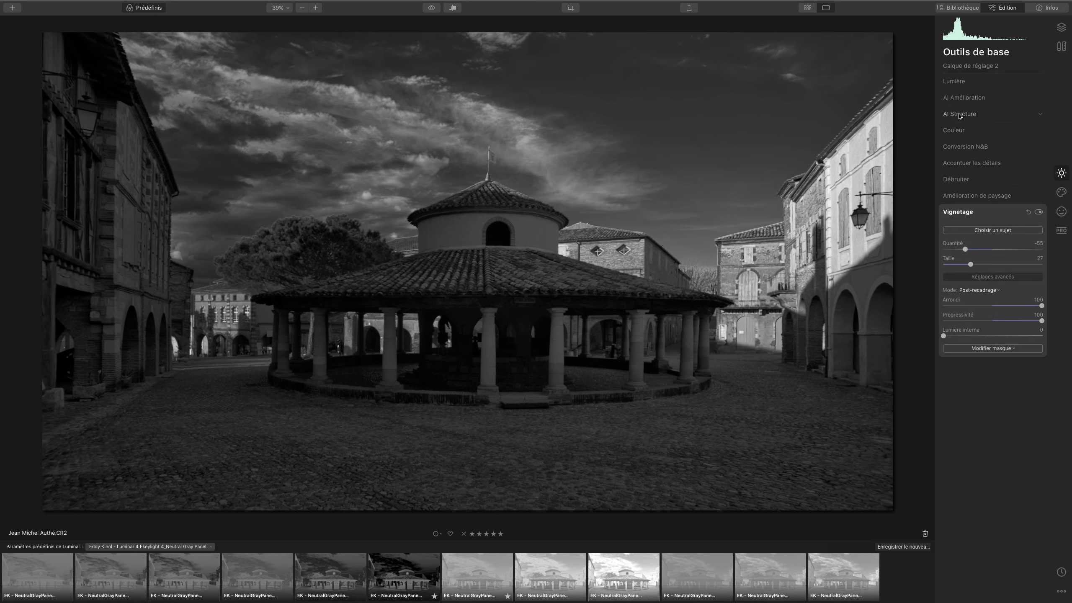
{"action": "left_click", "coordinate": [1062, 27]}
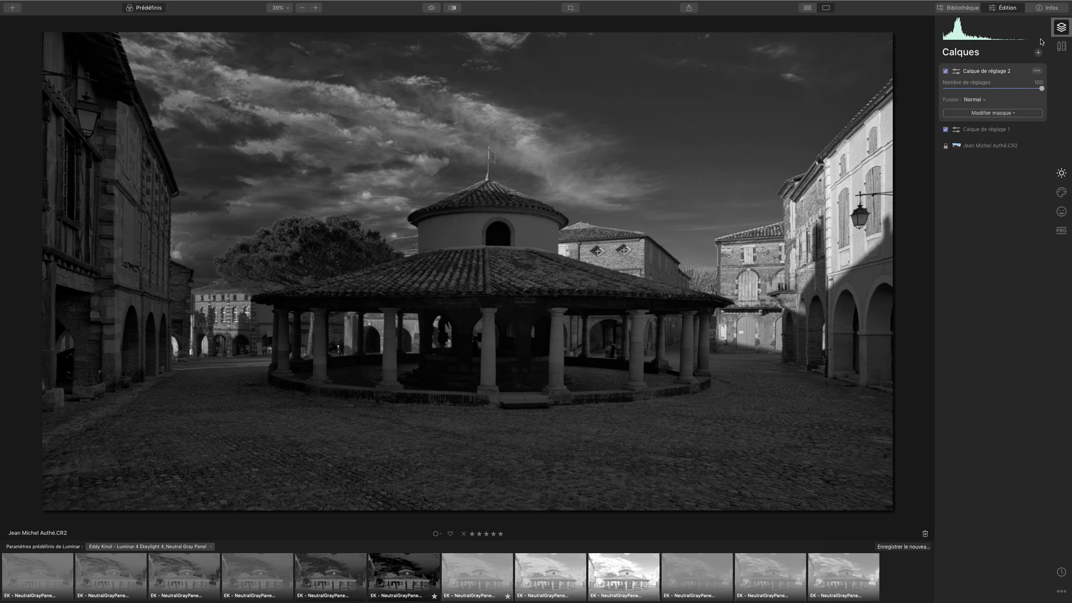
{"action": "left_click", "coordinate": [1041, 52]}
{"action": "left_click", "coordinate": [1034, 64]}
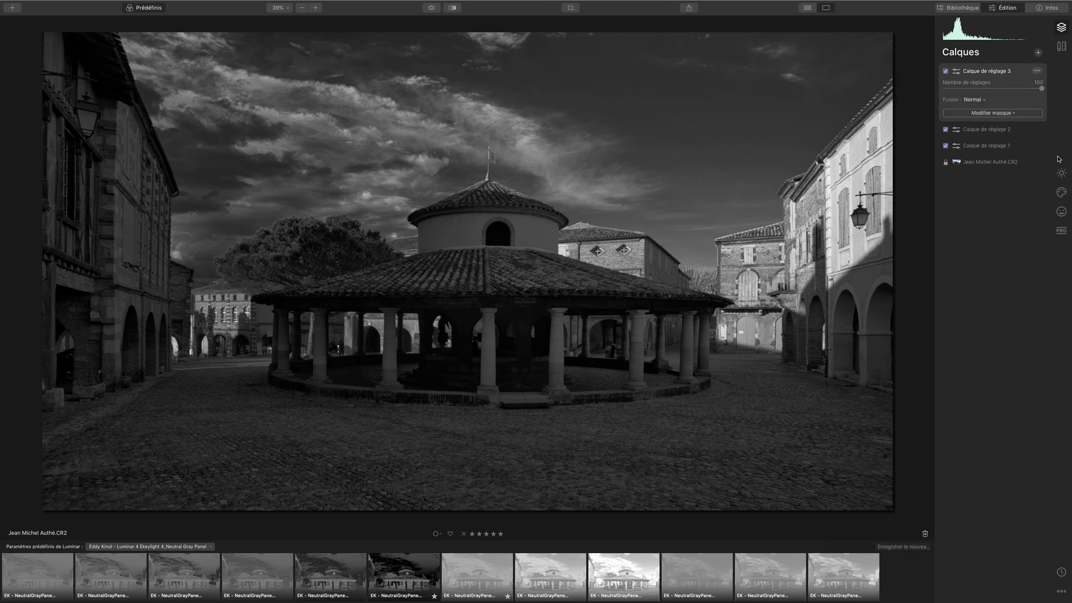
Enhance the details on the new layer with fine details at 14, medium details at 18 and large details at 17
{"action": "left_click", "coordinate": [1061, 174]}
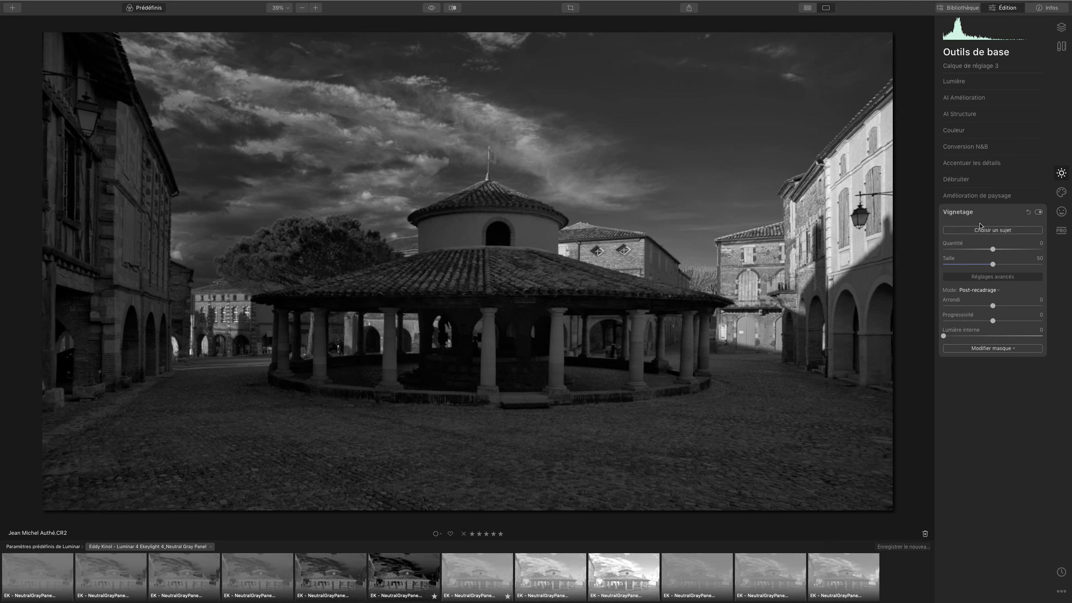
{"action": "left_click", "coordinate": [971, 163]}
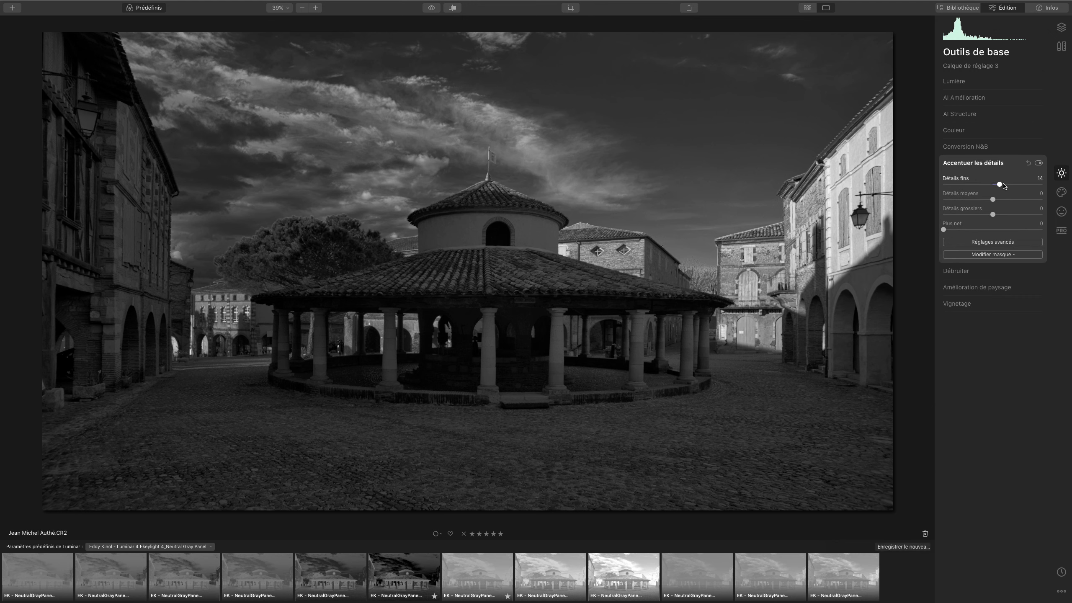
{"action": "left_click", "coordinate": [1001, 199]}
Start a brush mask on the detail enhancement and paste the copied luminosity mask into it
{"action": "left_click", "coordinate": [1000, 255]}
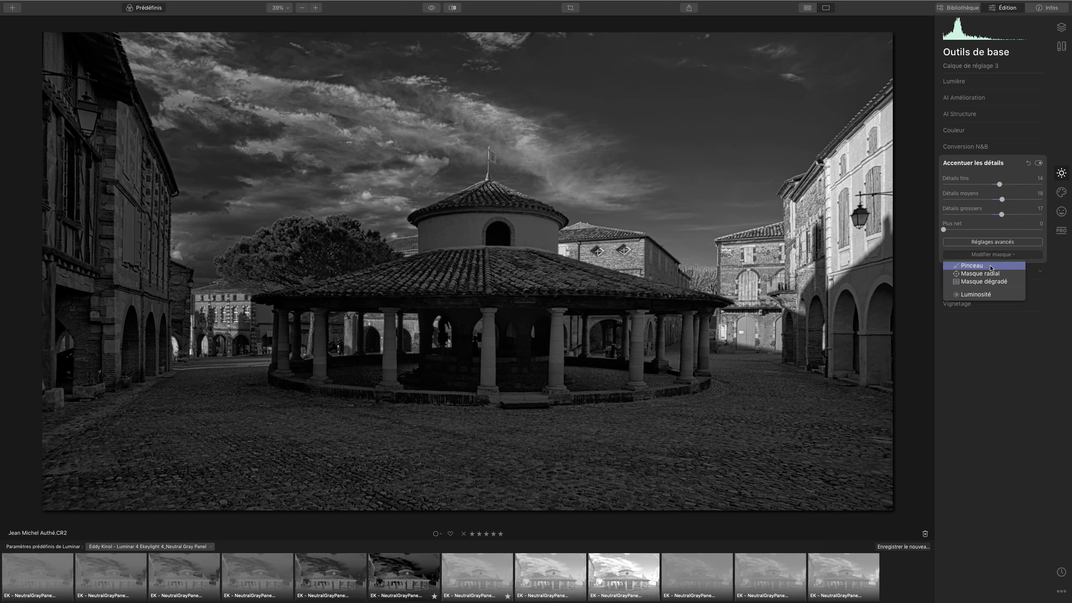
{"action": "left_click", "coordinate": [971, 265]}
{"action": "left_click_drag", "start_coordinate": [456, 256], "coordinate": [559, 324]}
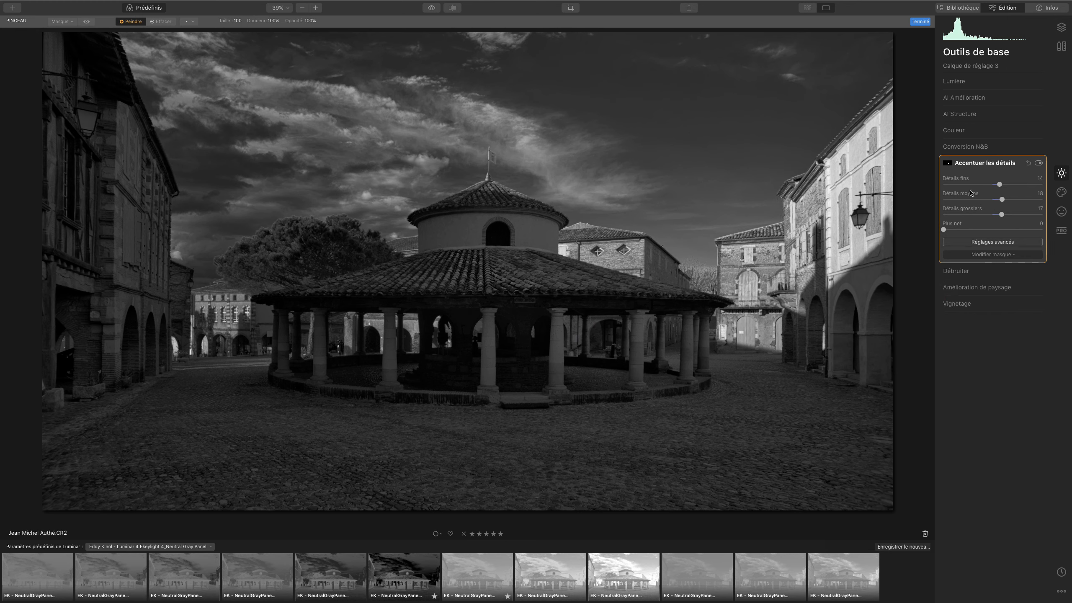
{"action": "left_click", "coordinate": [947, 164]}
{"action": "left_click", "coordinate": [921, 206]}
Increase the fine, medium and large details further within the masked detail enhancement
{"action": "left_click", "coordinate": [1012, 185]}
{"action": "left_click", "coordinate": [1011, 199]}
{"action": "left_click", "coordinate": [1015, 215]}
Add a fourth adjustment layer and raise its smart contrast to 61 in the light settings
{"action": "left_click", "coordinate": [1062, 27]}
{"action": "left_click", "coordinate": [1038, 53]}
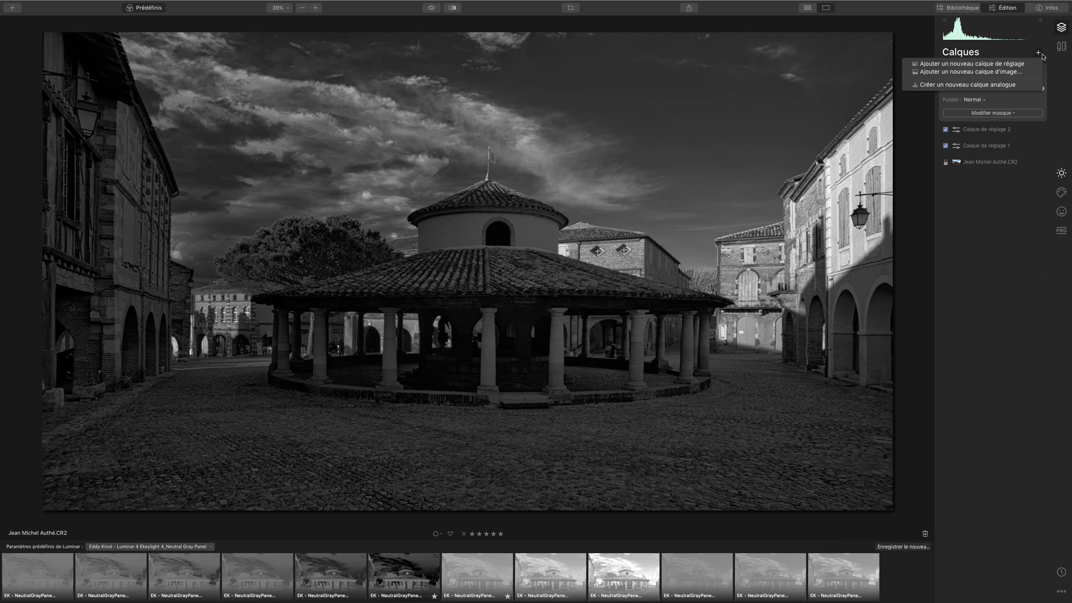
{"action": "left_click", "coordinate": [1021, 63]}
{"action": "left_click", "coordinate": [1061, 174]}
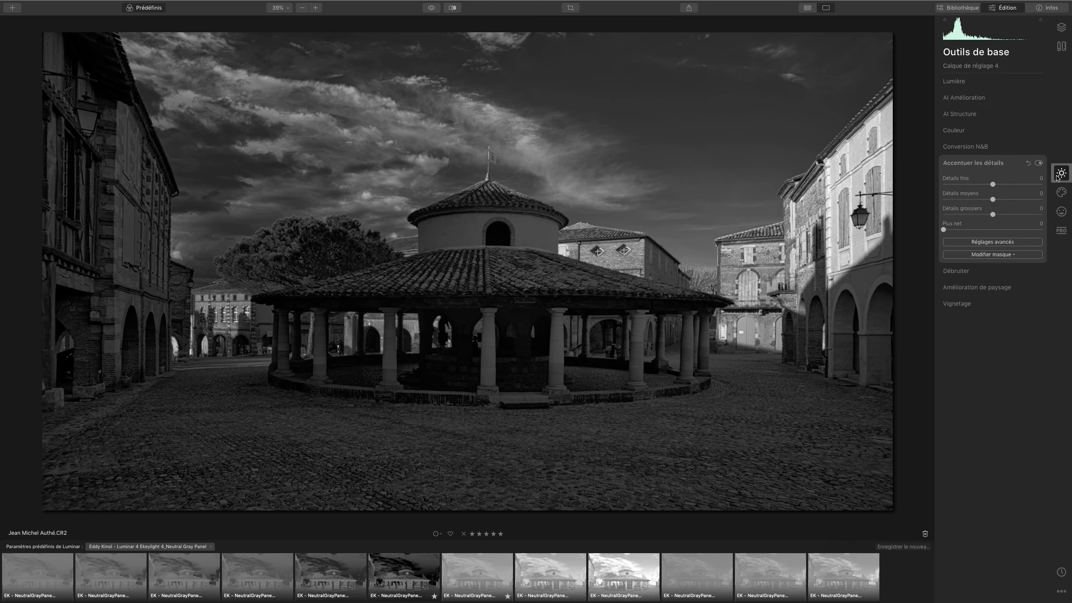
{"action": "left_click", "coordinate": [954, 81]}
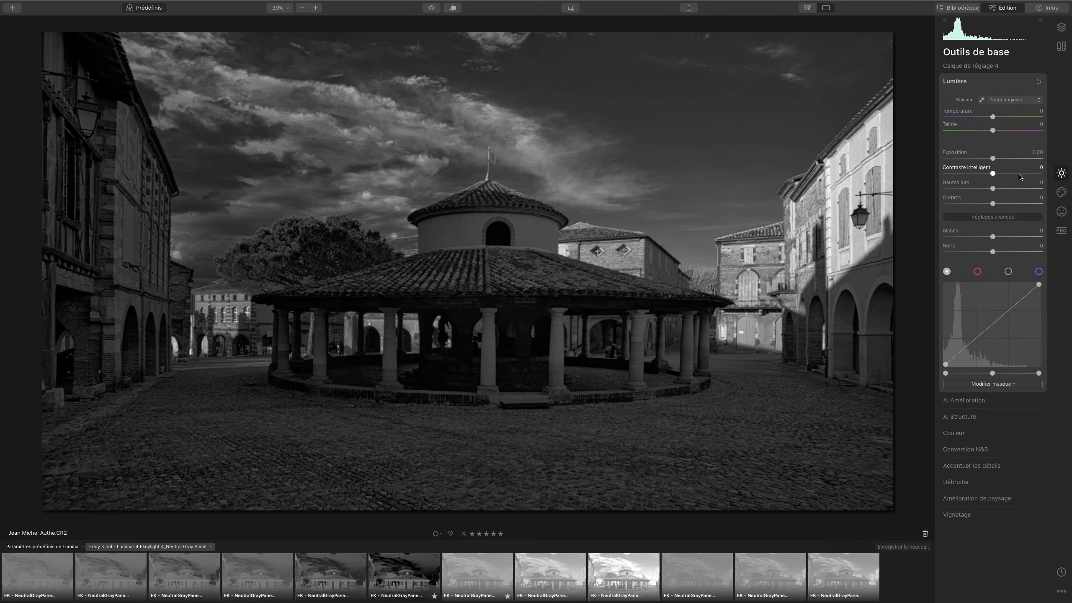
{"action": "left_click", "coordinate": [1023, 173]}
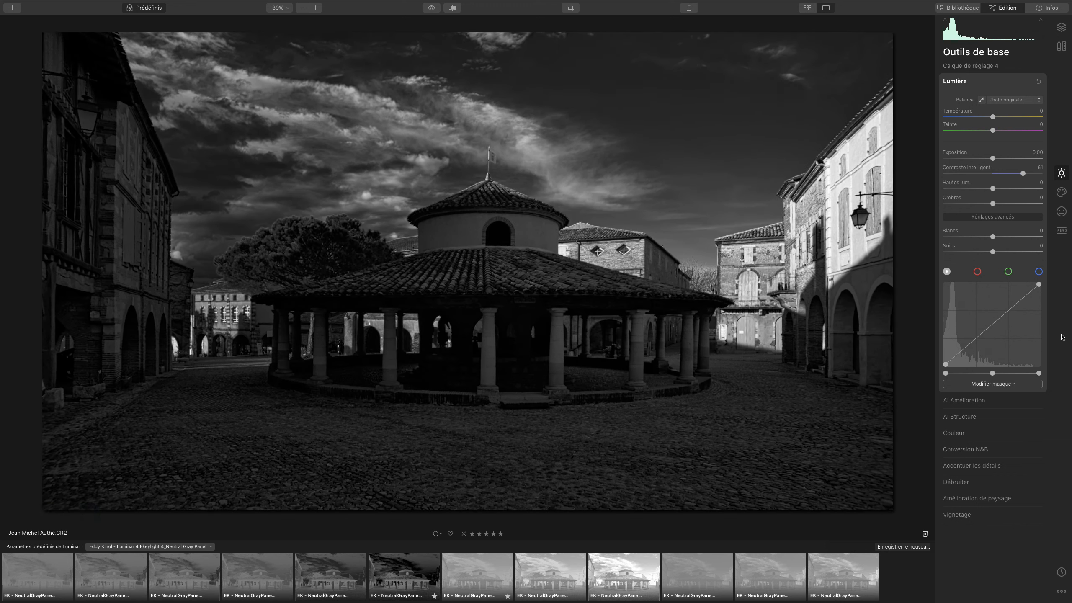
Add a fifth adjustment layer and apply the Éclat glow effect of type Flou artistique with an amount of 69
{"action": "left_click", "coordinate": [1062, 27]}
{"action": "left_click", "coordinate": [1038, 53]}
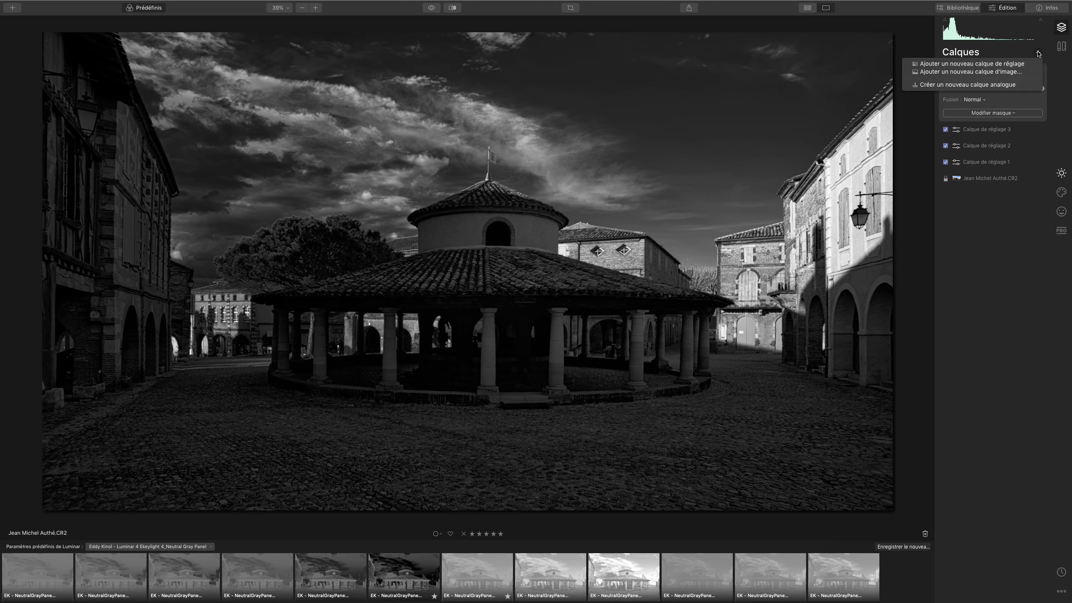
{"action": "left_click", "coordinate": [1030, 66]}
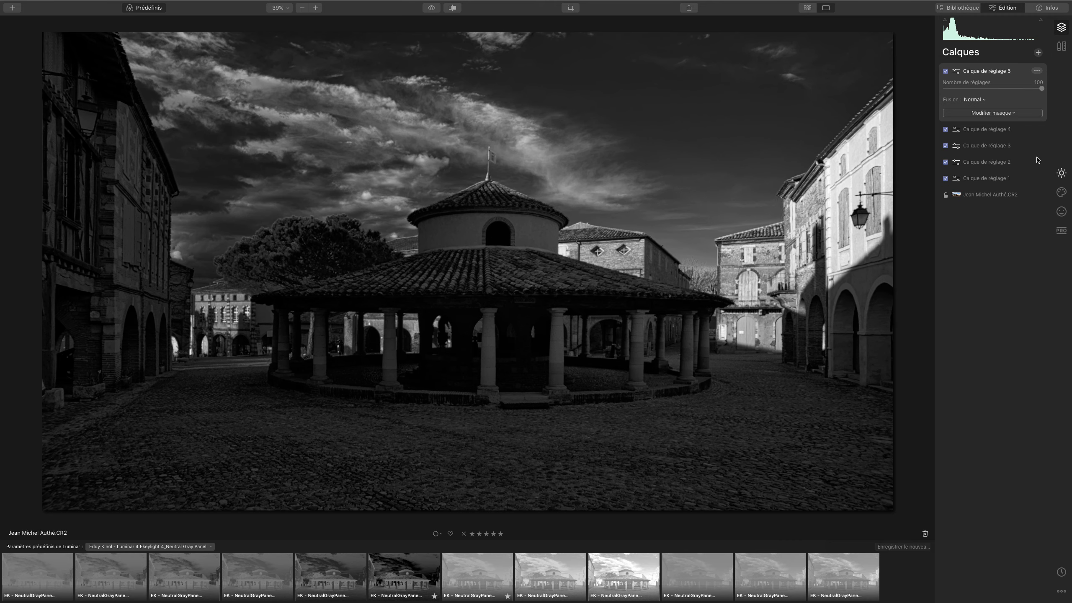
{"action": "left_click", "coordinate": [1065, 198]}
{"action": "left_click", "coordinate": [950, 319]}
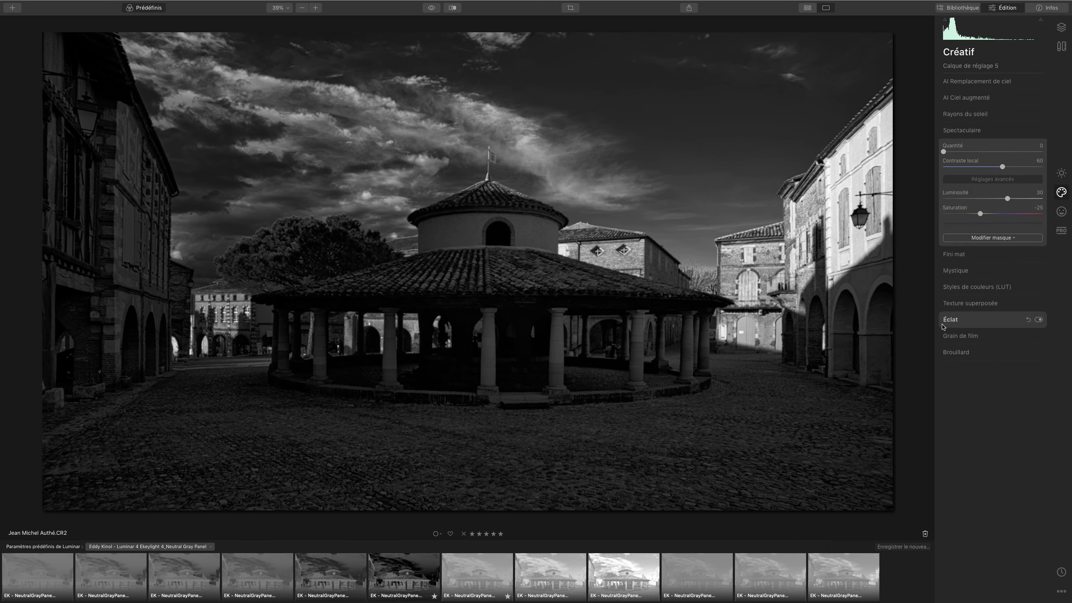
{"action": "left_click_drag", "start_coordinate": [943, 242], "coordinate": [1012, 243]}
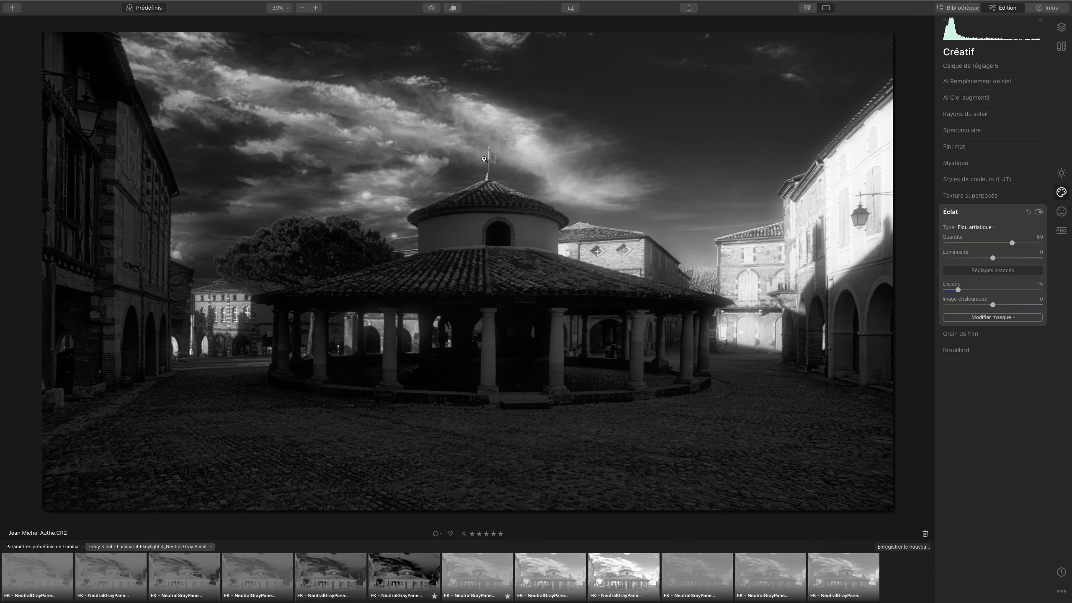
Start a brush mask on the Éclat glow effect
{"action": "left_click", "coordinate": [993, 317]}
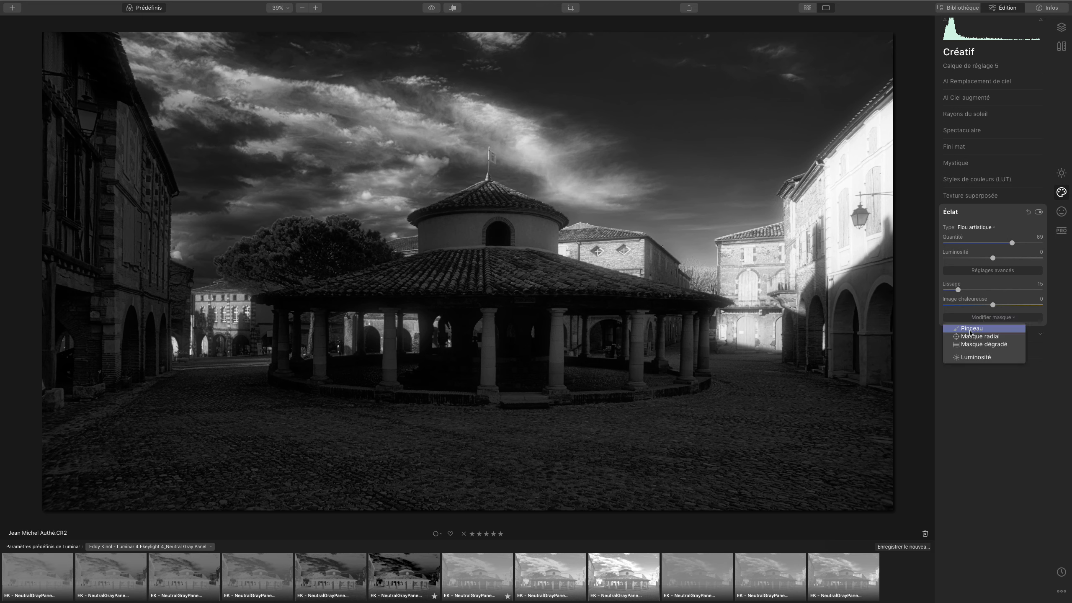
{"action": "left_click", "coordinate": [979, 327]}
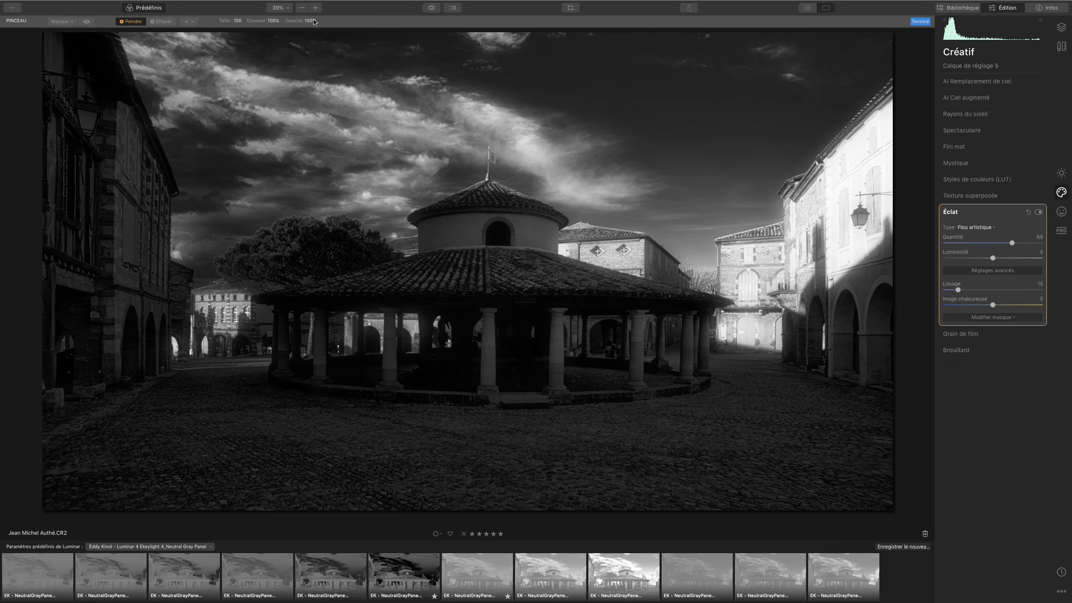
Paint the Éclat effect onto the sky's clouds with a 23% opacity brush, then compare the photo with and without the effect
{"action": "left_click", "coordinate": [314, 22]}
{"action": "left_click_drag", "start_coordinate": [311, 31], "coordinate": [286, 32]}
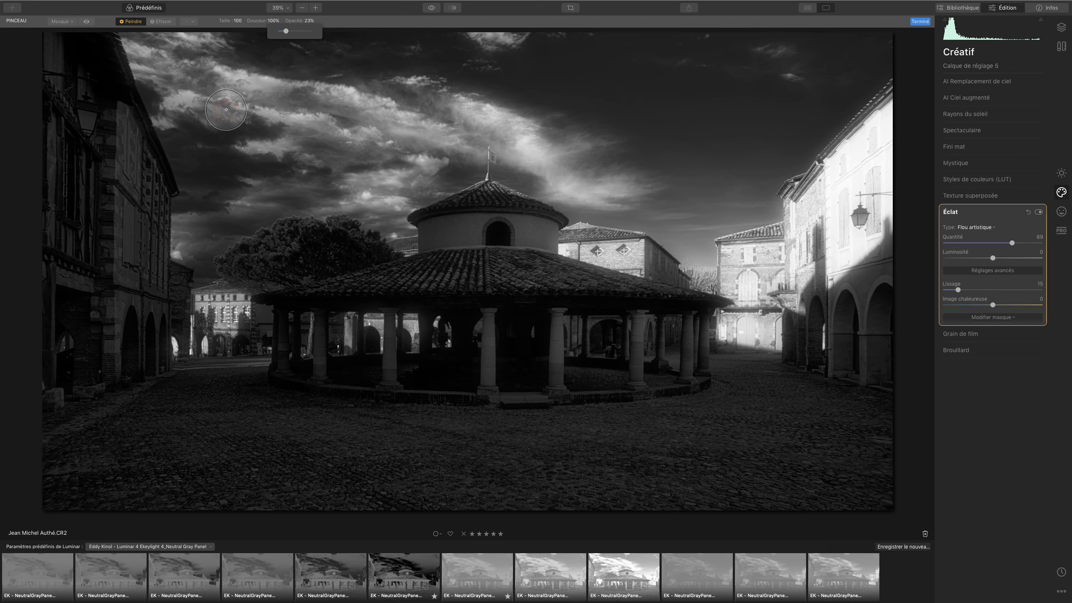
{"action": "left_click", "coordinate": [377, 127]}
{"action": "mouse_move", "coordinate": [377, 127]}
{"action": "left_mouse_down"}
{"action": "mouse_move", "coordinate": [225, 106]}
{"action": "mouse_move", "coordinate": [312, 110]}
{"action": "mouse_move", "coordinate": [416, 143]}
{"action": "mouse_move", "coordinate": [236, 133]}
{"action": "mouse_move", "coordinate": [331, 158]}
{"action": "mouse_move", "coordinate": [249, 153]}
{"action": "mouse_move", "coordinate": [205, 113]}
{"action": "mouse_move", "coordinate": [240, 116]}
{"action": "mouse_move", "coordinate": [170, 83]}
{"action": "mouse_move", "coordinate": [234, 108]}
{"action": "mouse_move", "coordinate": [199, 76]}
{"action": "mouse_move", "coordinate": [320, 124]}
{"action": "mouse_move", "coordinate": [403, 123]}
{"action": "mouse_move", "coordinate": [336, 115]}
{"action": "mouse_move", "coordinate": [478, 125]}
{"action": "mouse_move", "coordinate": [559, 159]}
{"action": "mouse_move", "coordinate": [514, 136]}
{"action": "mouse_move", "coordinate": [553, 172]}
{"action": "mouse_move", "coordinate": [573, 167]}
{"action": "mouse_move", "coordinate": [515, 133]}
{"action": "mouse_move", "coordinate": [552, 174]}
{"action": "mouse_move", "coordinate": [558, 161]}
{"action": "mouse_move", "coordinate": [494, 133]}
{"action": "mouse_move", "coordinate": [573, 180]}
{"action": "mouse_move", "coordinate": [598, 177]}
{"action": "left_mouse_up"}
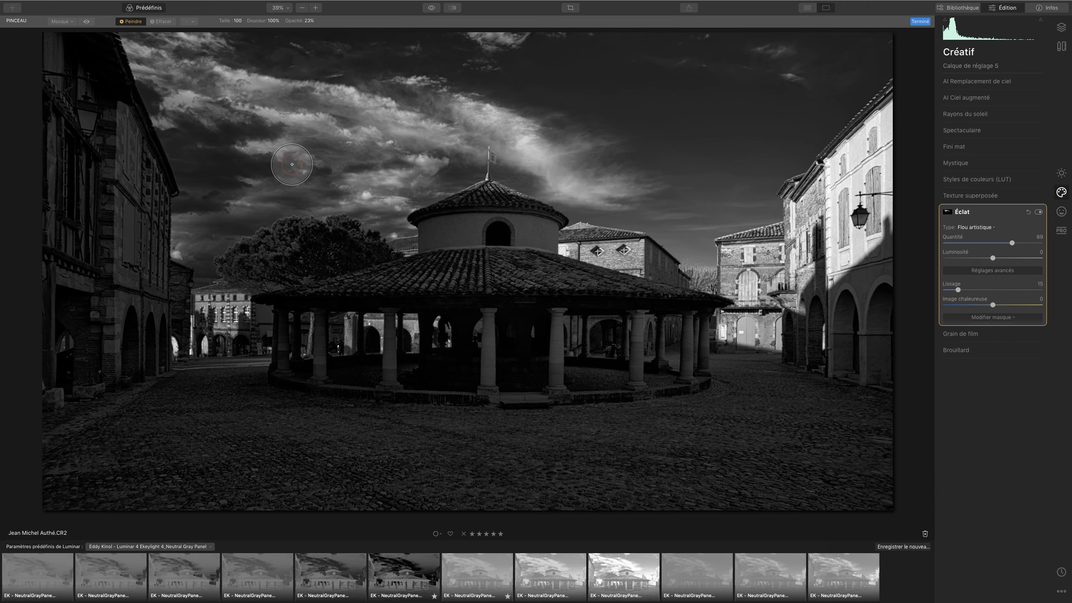
{"action": "scroll", "coordinate": [349, 163], "scroll_direction": "up", "scroll_amount": 5}
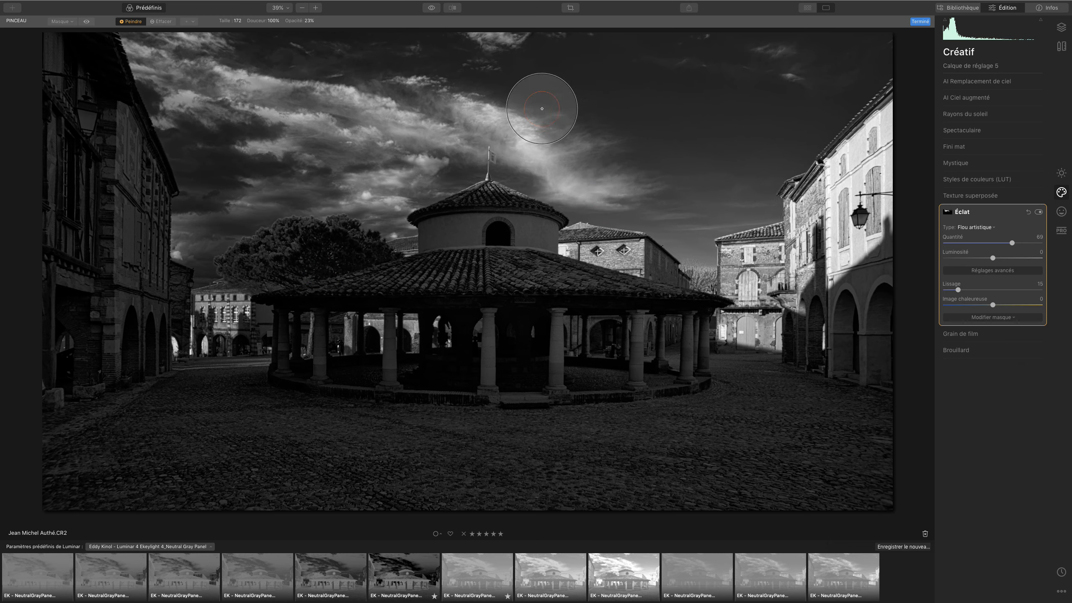
{"action": "left_click", "coordinate": [1039, 212]}
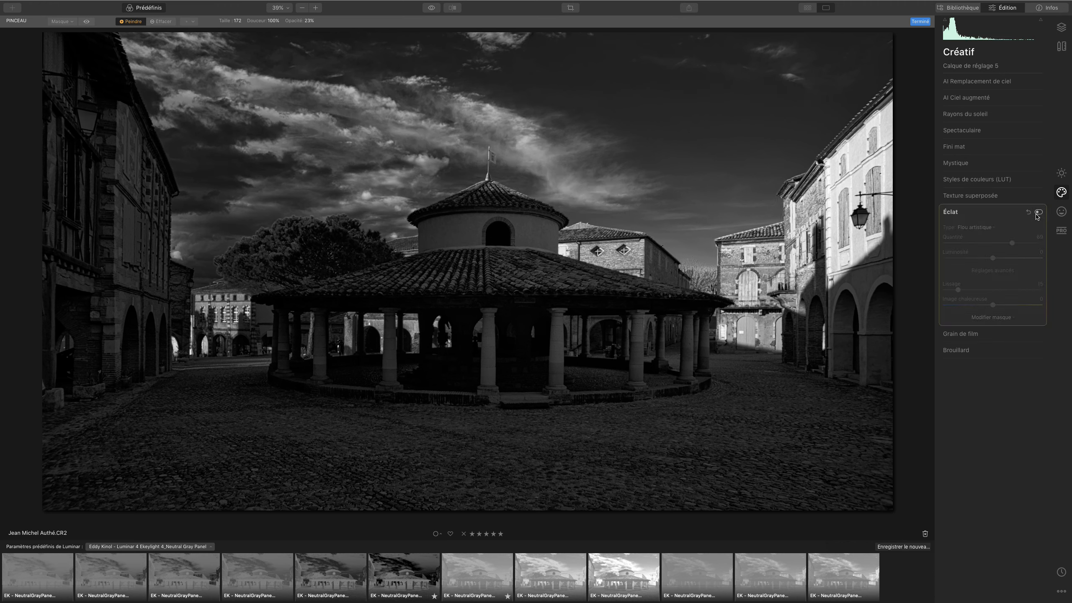
{"action": "left_click", "coordinate": [1038, 212]}
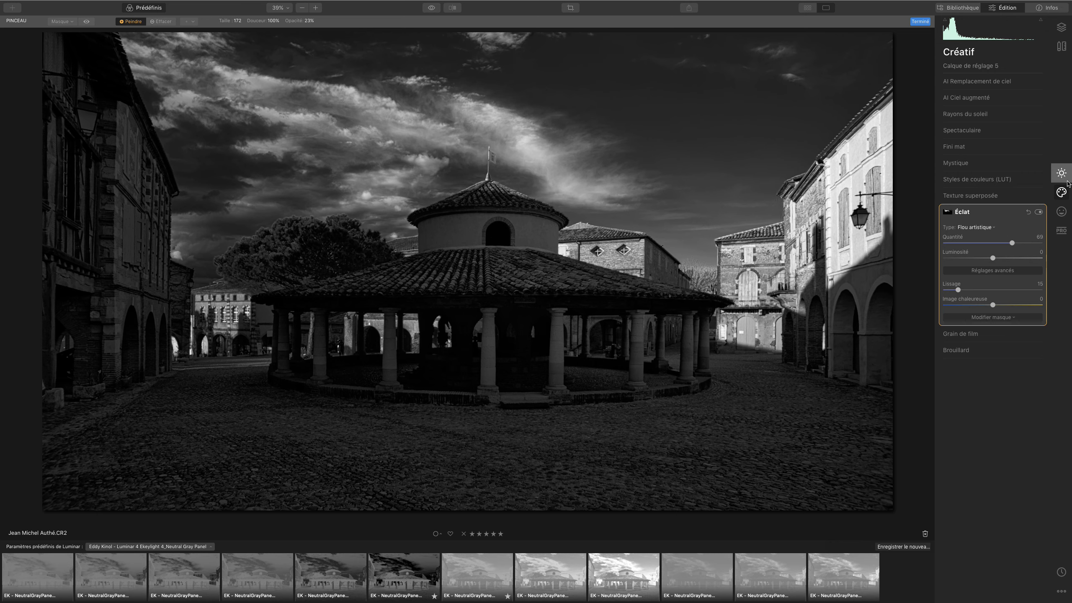
Add a new adjustment layer above Calque de réglage 5 and raise its Lumière exposure
{"action": "left_click", "coordinate": [1063, 35]}
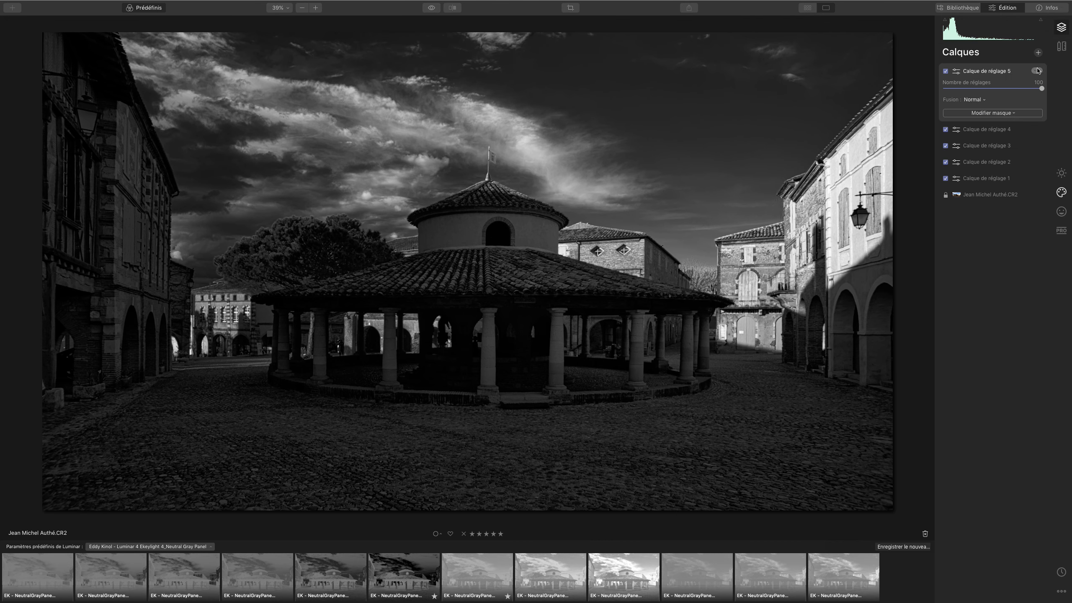
{"action": "left_click", "coordinate": [1039, 54]}
{"action": "left_click", "coordinate": [1022, 66]}
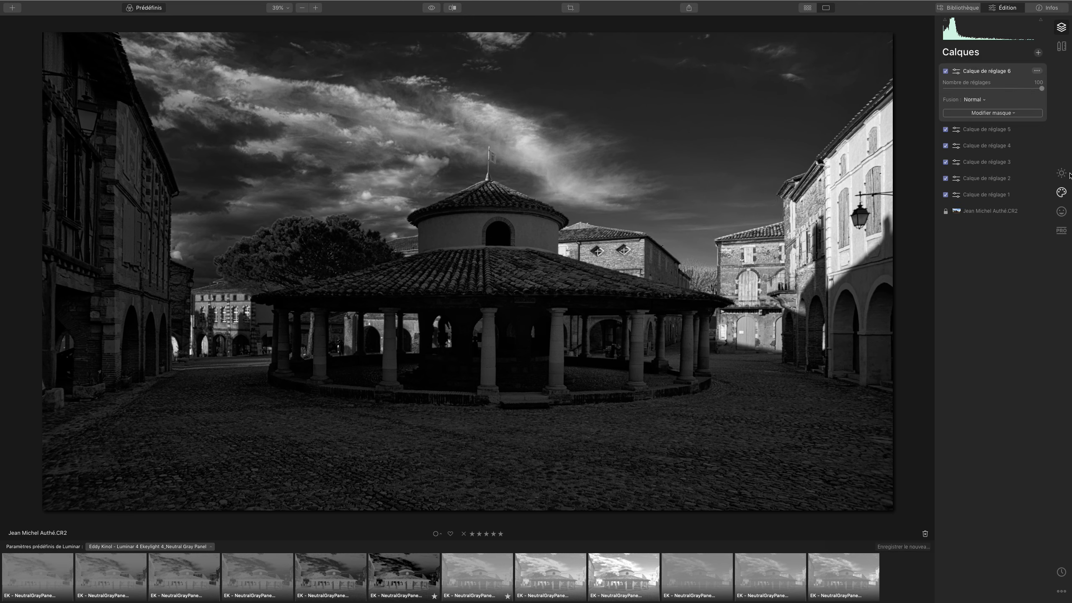
{"action": "left_click", "coordinate": [1061, 176]}
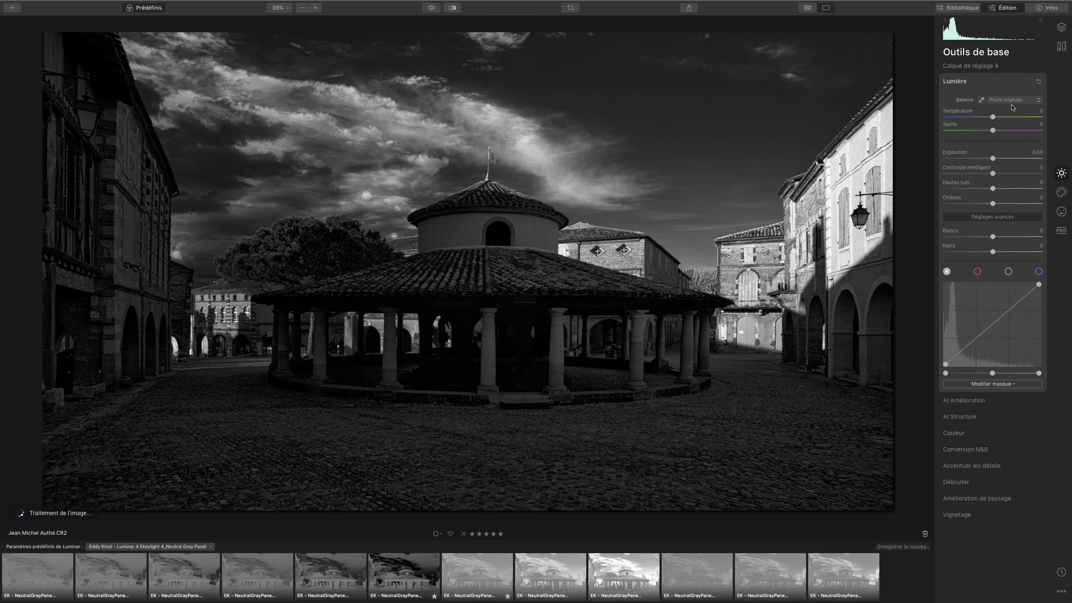
{"action": "left_click", "coordinate": [1010, 159]}
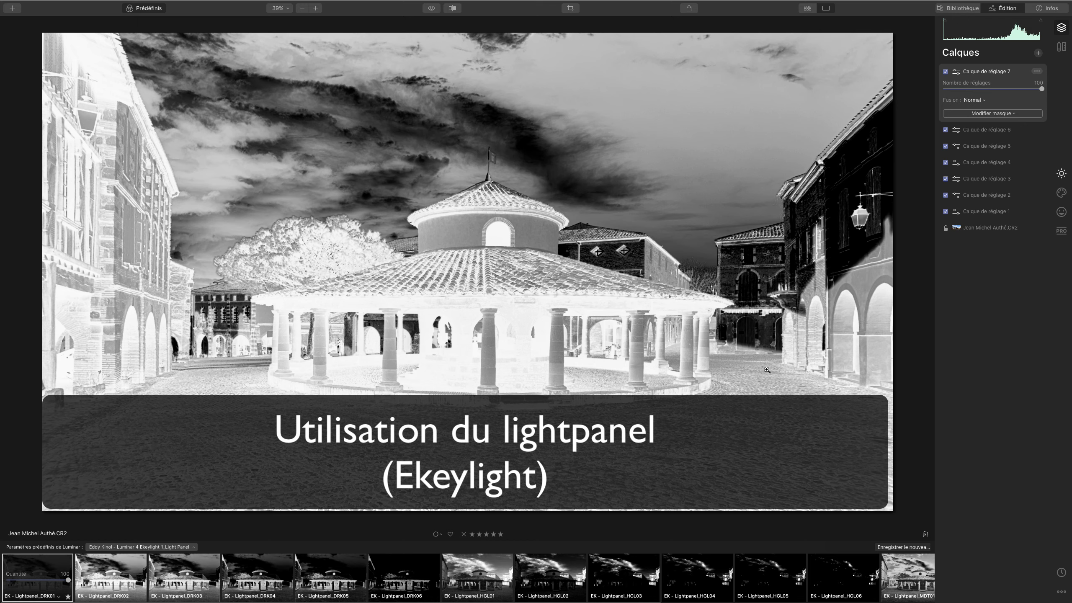
Create a luminosity mask on Calque de réglage 7 and copy that mask
{"action": "left_click", "coordinate": [1013, 113]}
{"action": "left_click", "coordinate": [970, 151]}
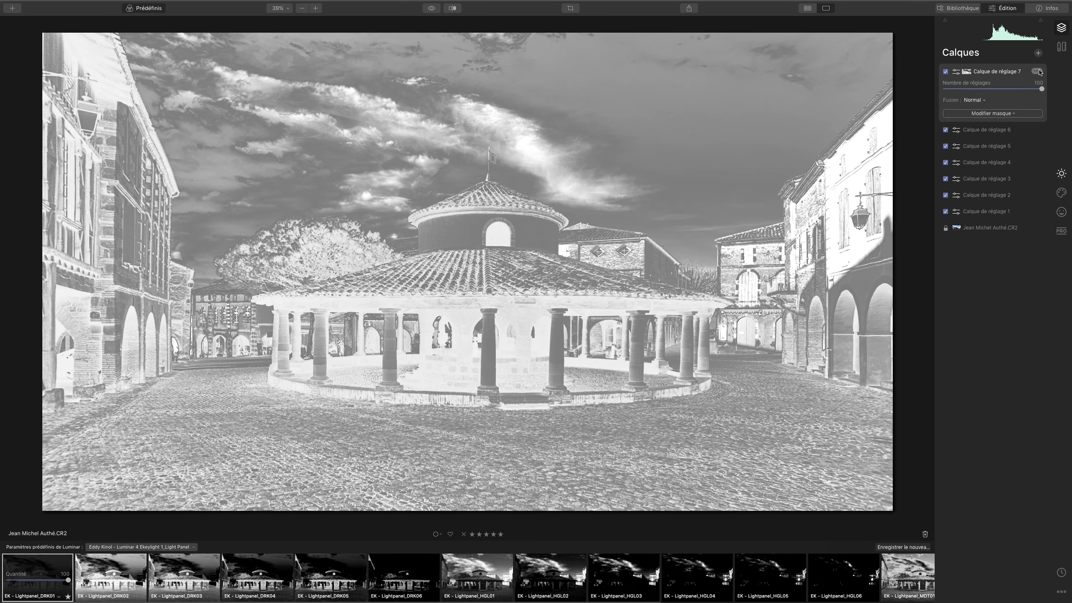
{"action": "left_click", "coordinate": [1037, 71]}
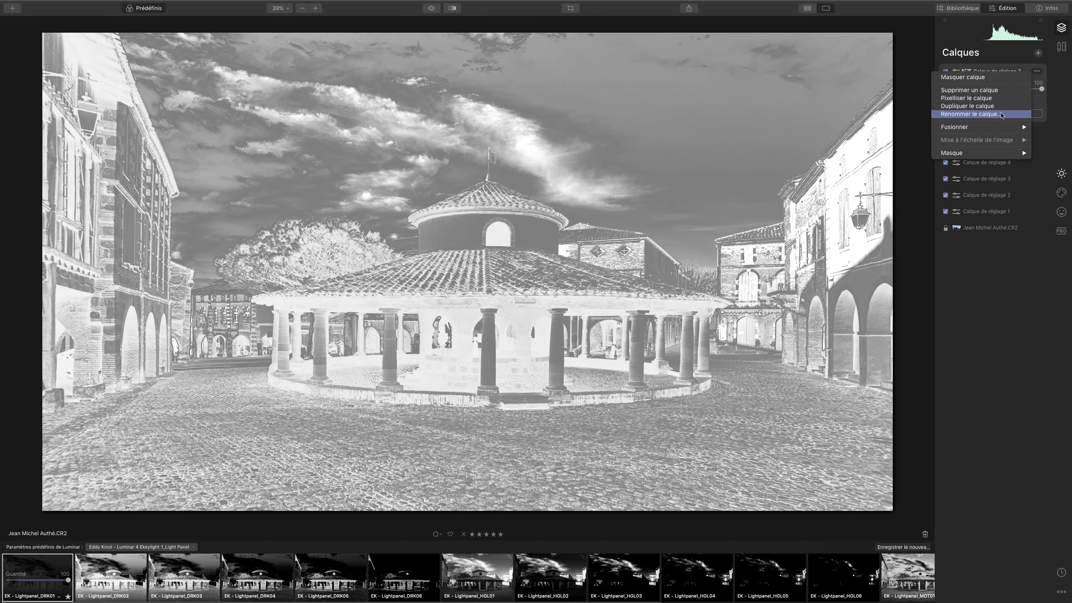
{"action": "mouse_move", "coordinate": [971, 152]}
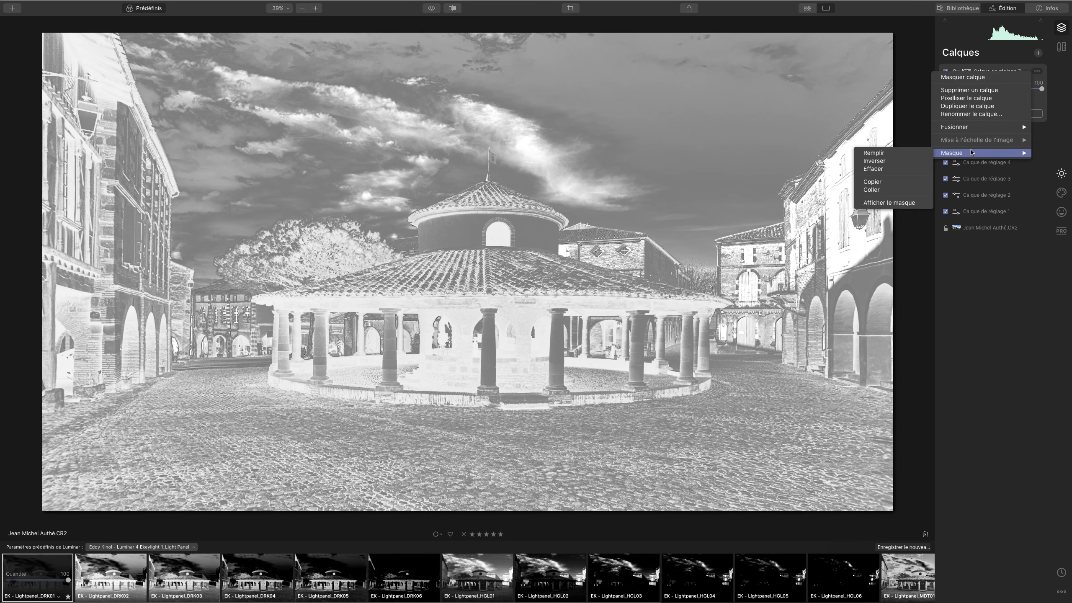
{"action": "left_click", "coordinate": [887, 182]}
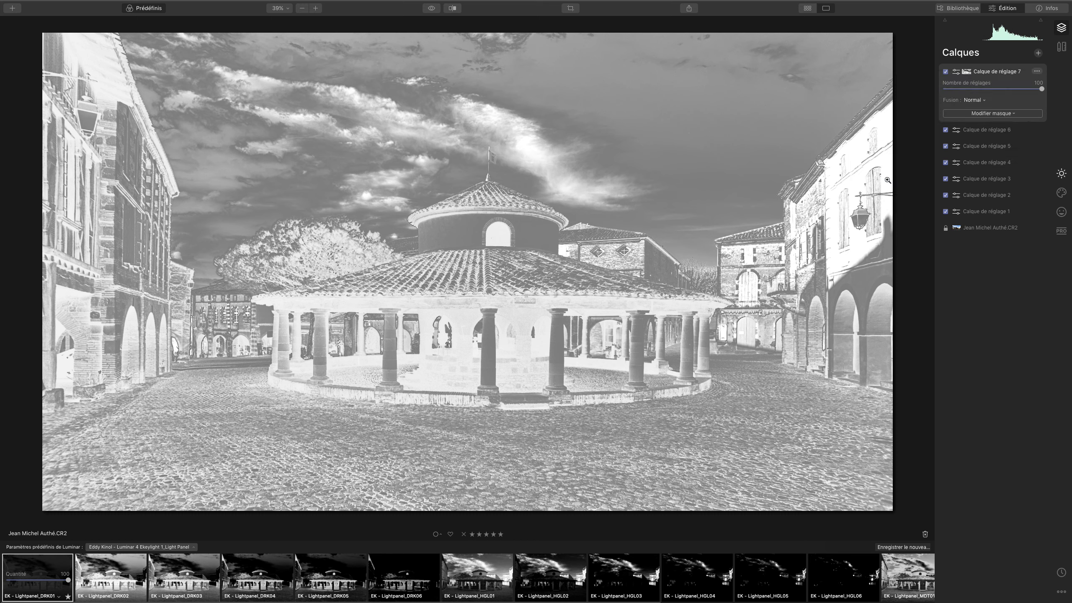
Delete the adjustment layers Calque de réglage 7 and Calque de réglage 6
{"action": "left_click", "coordinate": [1041, 72]}
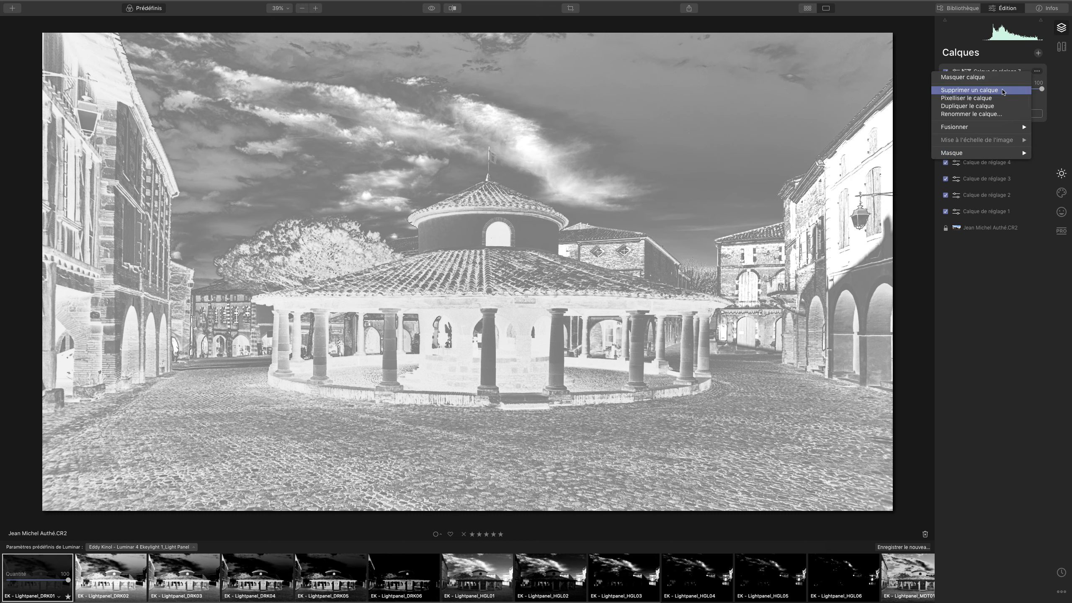
{"action": "left_click", "coordinate": [1003, 90]}
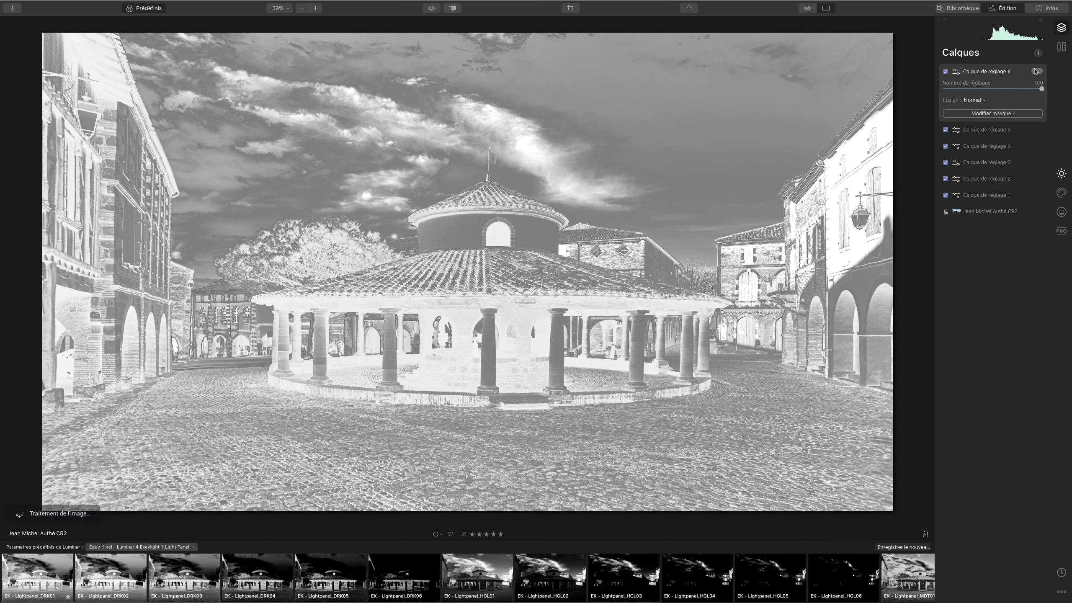
{"action": "left_click", "coordinate": [1036, 71]}
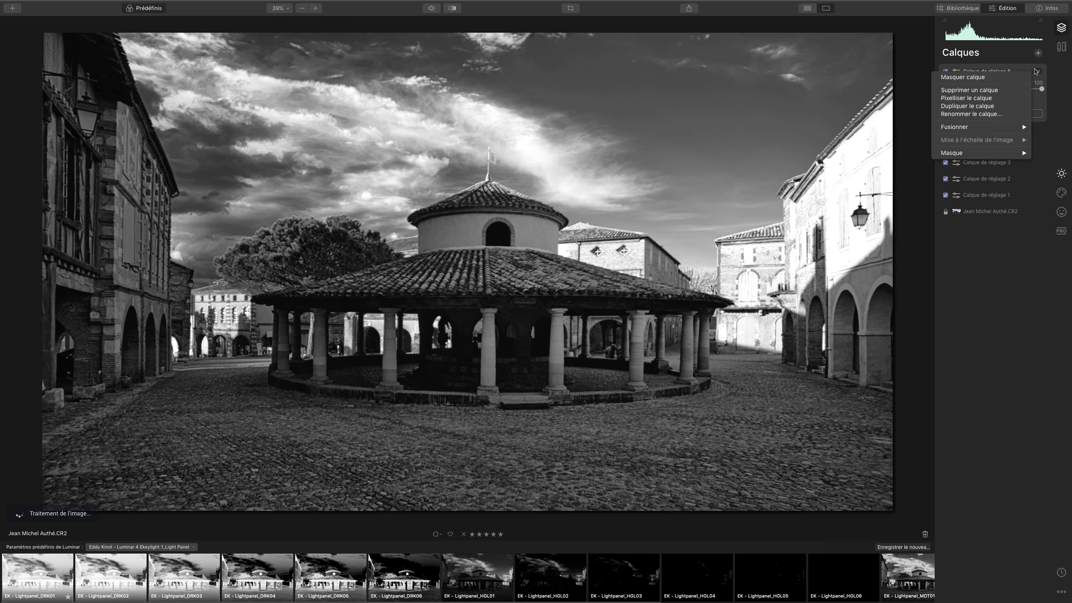
{"action": "left_click", "coordinate": [1003, 90]}
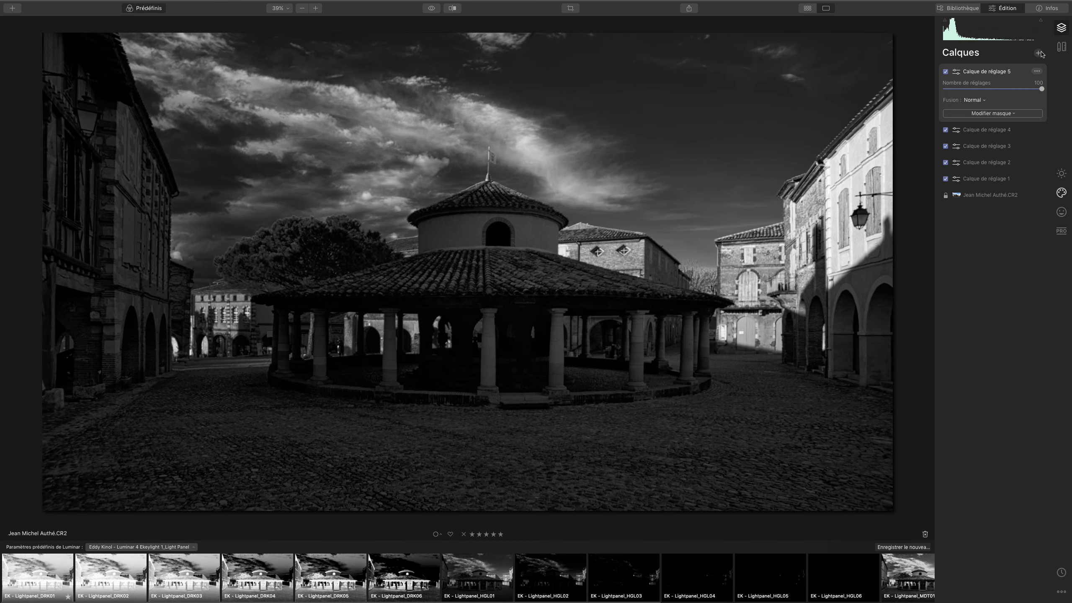
Add a new adjustment layer and paste the copied luminosity mask into a brush mask on its Lumière filter
{"action": "left_click", "coordinate": [1039, 54]}
{"action": "left_click", "coordinate": [1025, 64]}
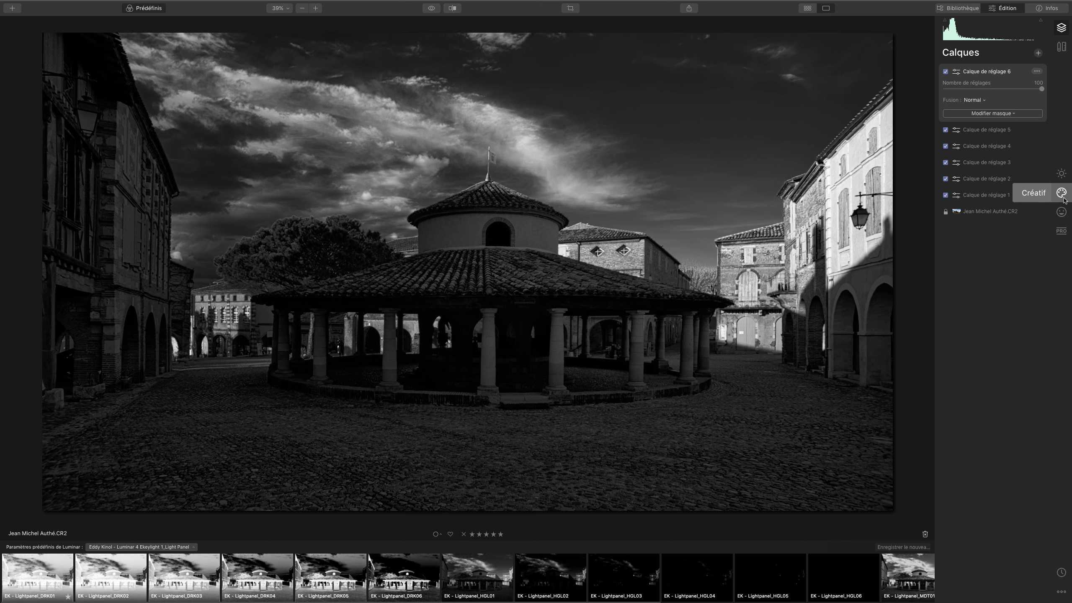
{"action": "left_click", "coordinate": [1064, 178]}
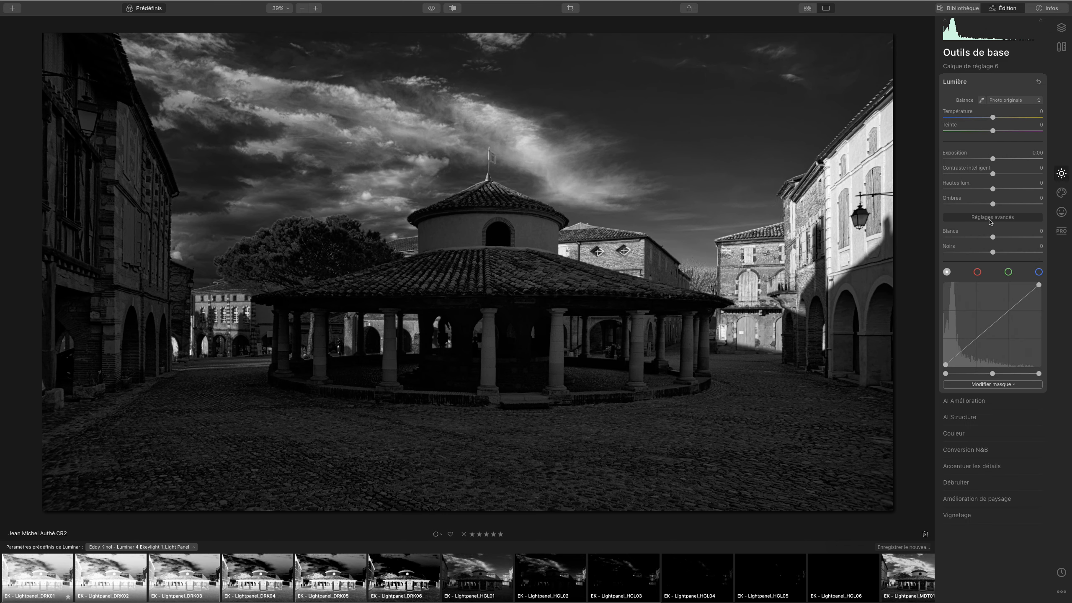
{"action": "left_click", "coordinate": [983, 384]}
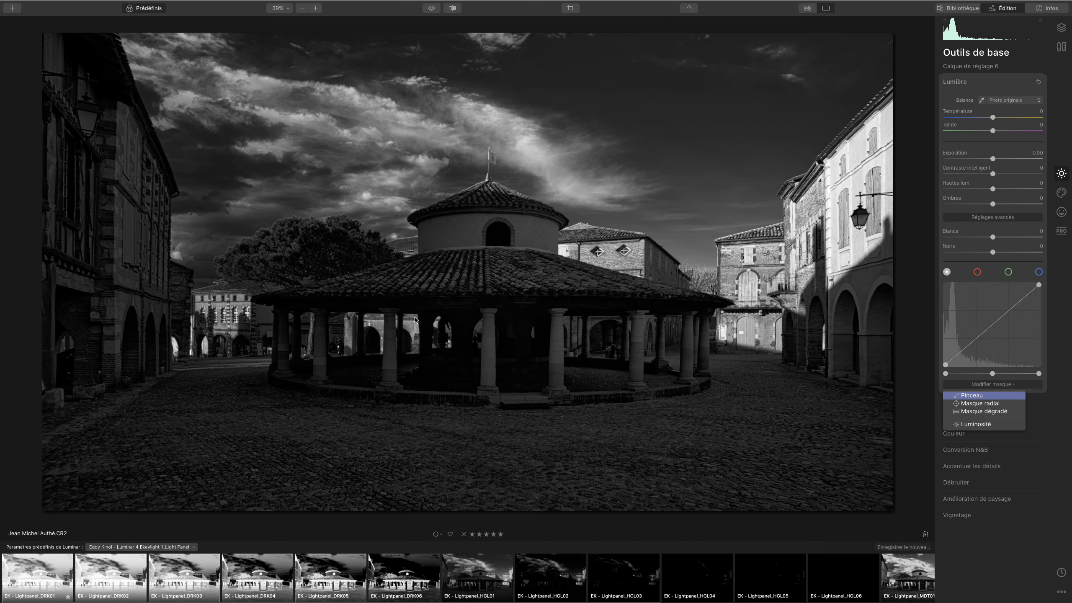
{"action": "left_click", "coordinate": [972, 396]}
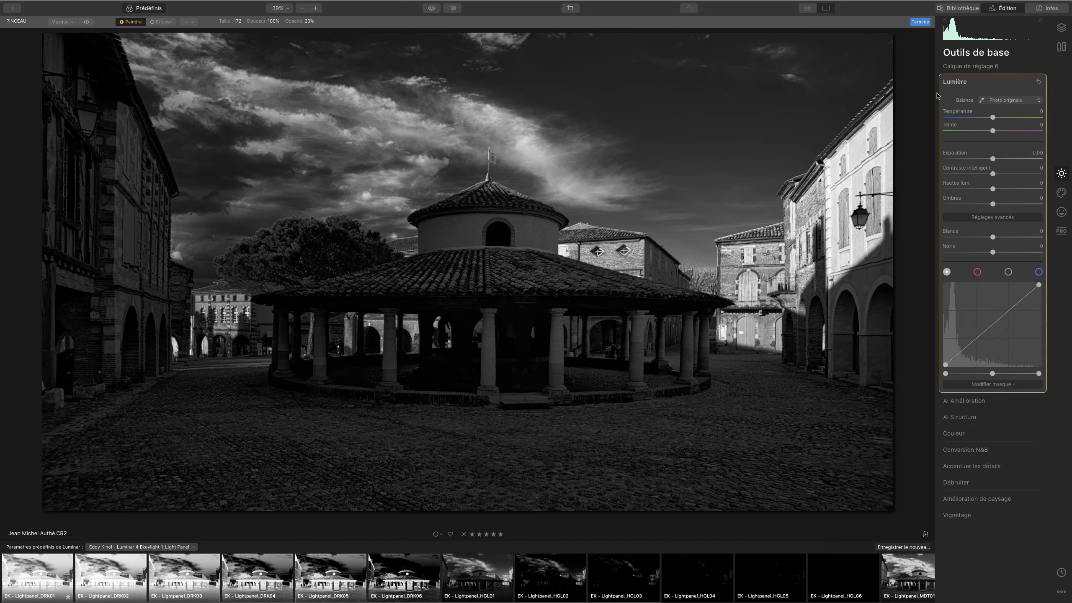
{"action": "left_click", "coordinate": [947, 82]}
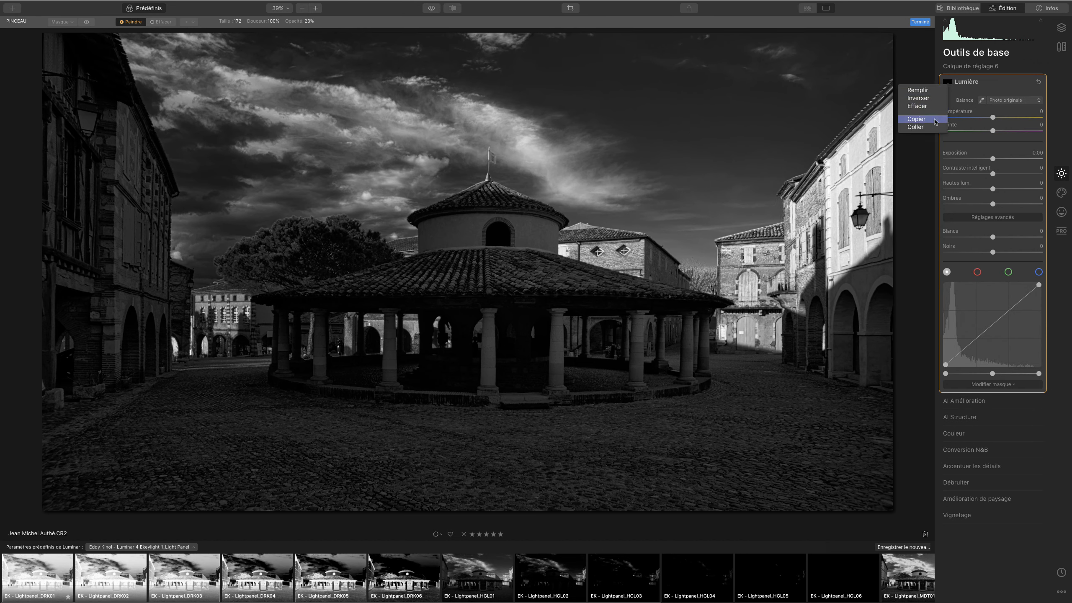
{"action": "left_click", "coordinate": [931, 128]}
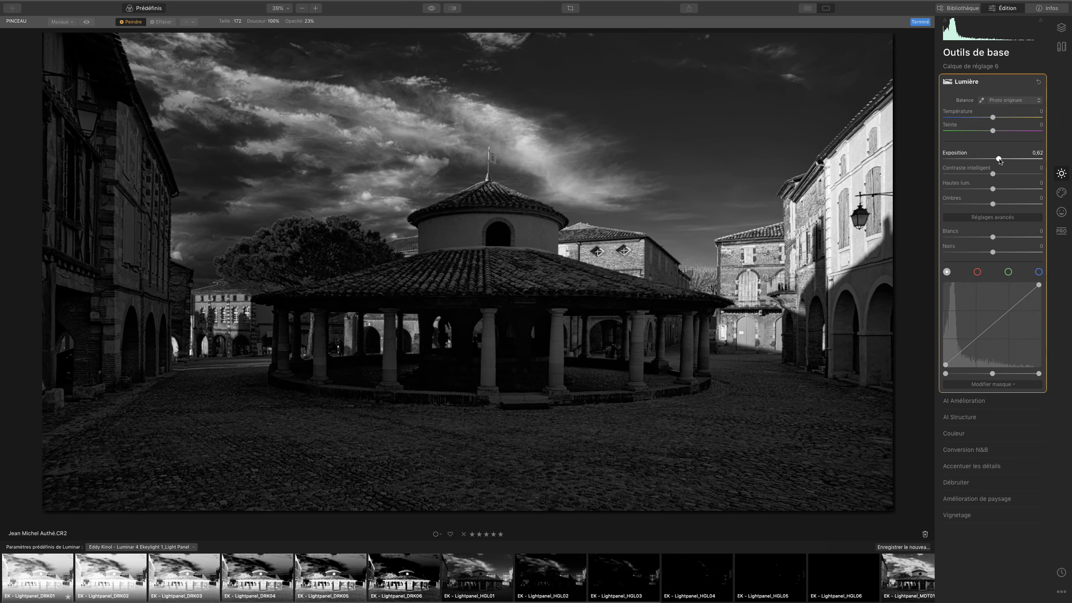
Set the Lumière exposure to 1.68 and inspect the filter's mask overlay on the photo
{"action": "left_click_drag", "start_coordinate": [1006, 160], "coordinate": [1009, 159]}
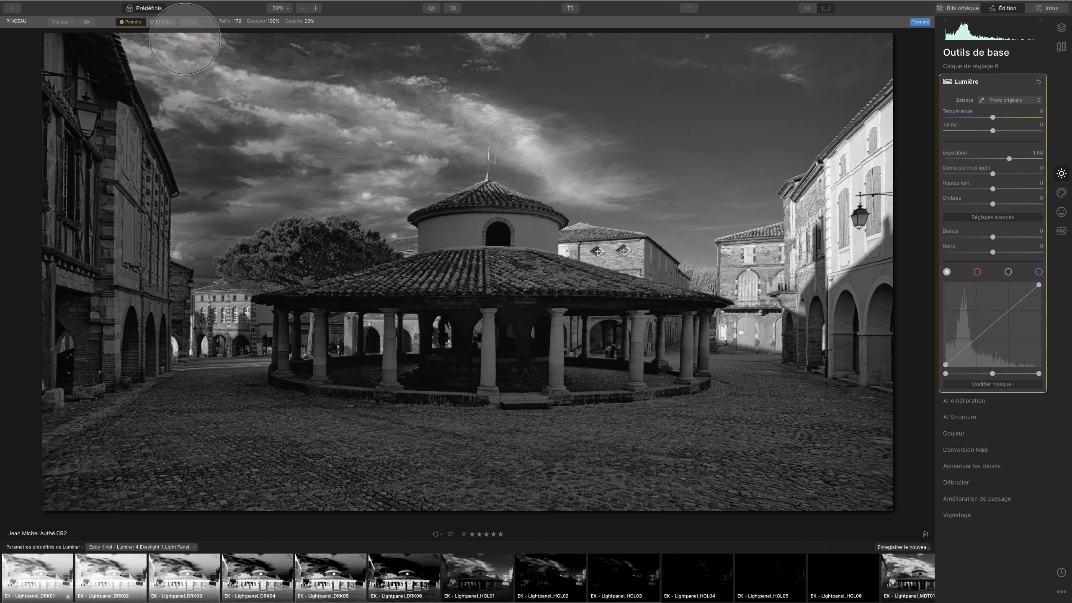
{"action": "left_click", "coordinate": [87, 21]}
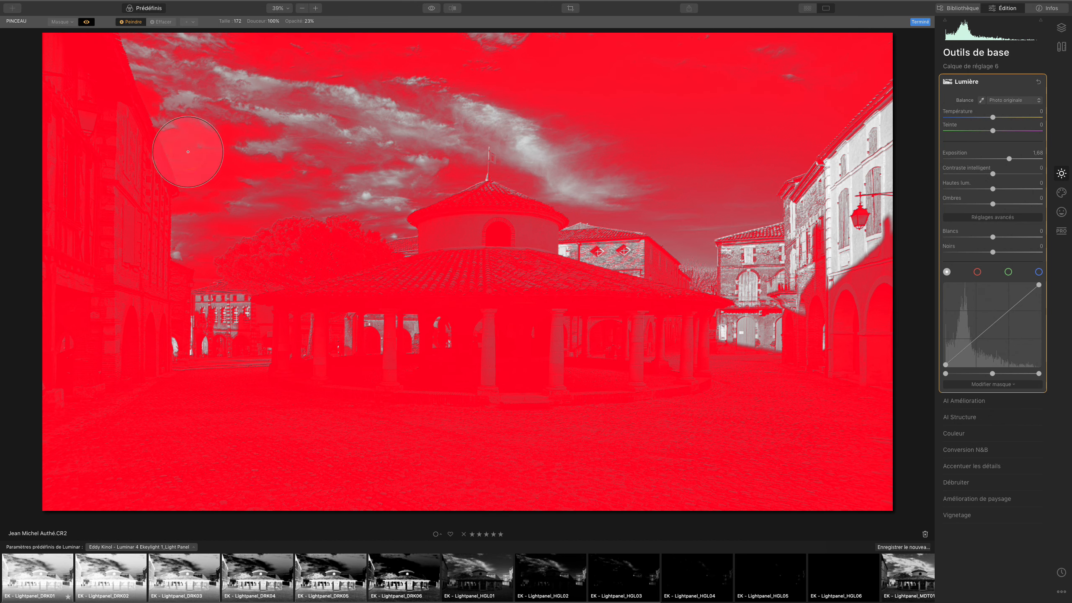
{"action": "left_click", "coordinate": [92, 23]}
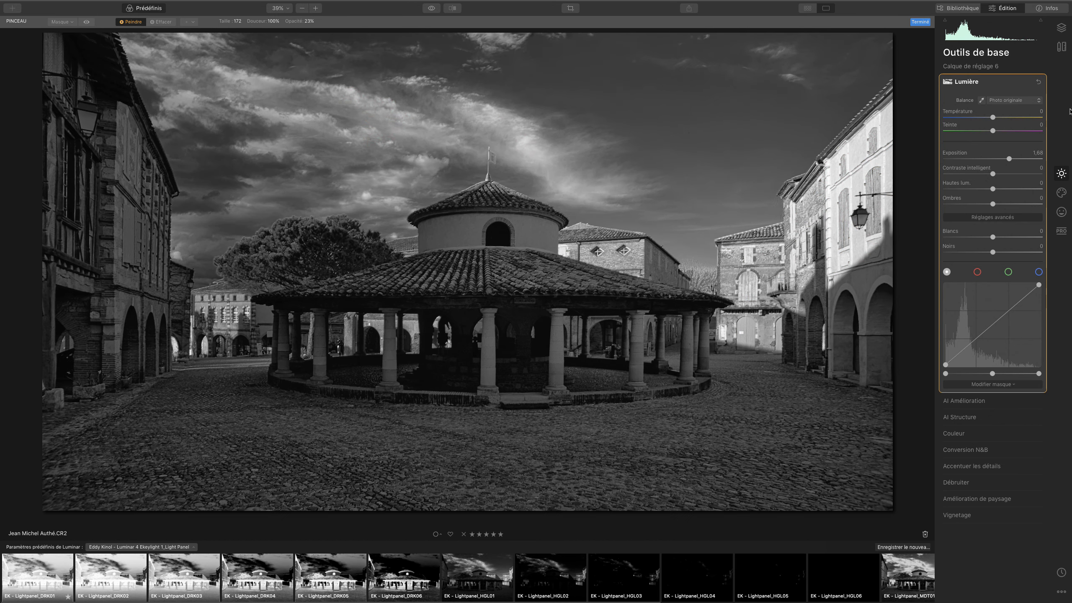
Brush a layer mask on Calque de réglage 6 over the market hall's columns and the cobbled foreground at 23% opacity
{"action": "left_click", "coordinate": [1060, 47]}
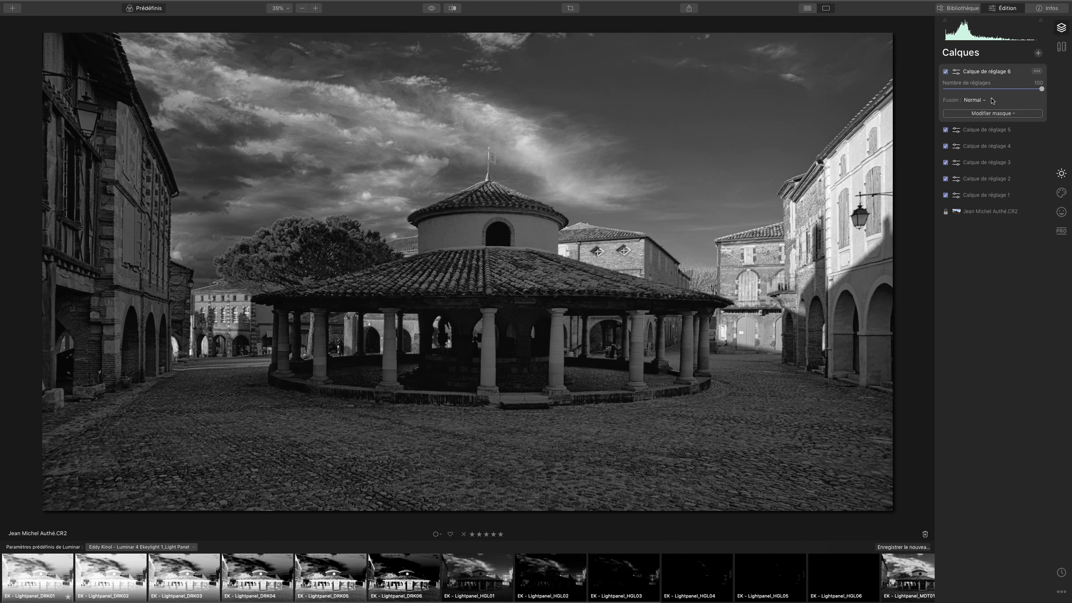
{"action": "left_click", "coordinate": [1013, 116]}
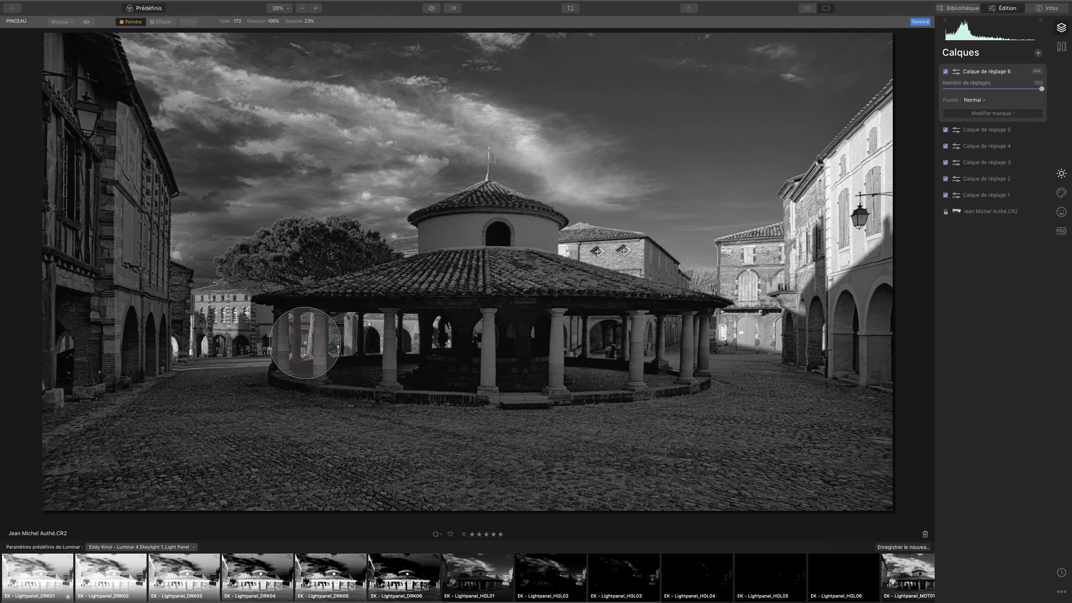
{"action": "mouse_move", "coordinate": [305, 343]}
{"action": "left_mouse_down"}
{"action": "mouse_move", "coordinate": [515, 351]}
{"action": "mouse_move", "coordinate": [301, 323]}
{"action": "mouse_move", "coordinate": [291, 334]}
{"action": "mouse_move", "coordinate": [437, 355]}
{"action": "left_mouse_up"}
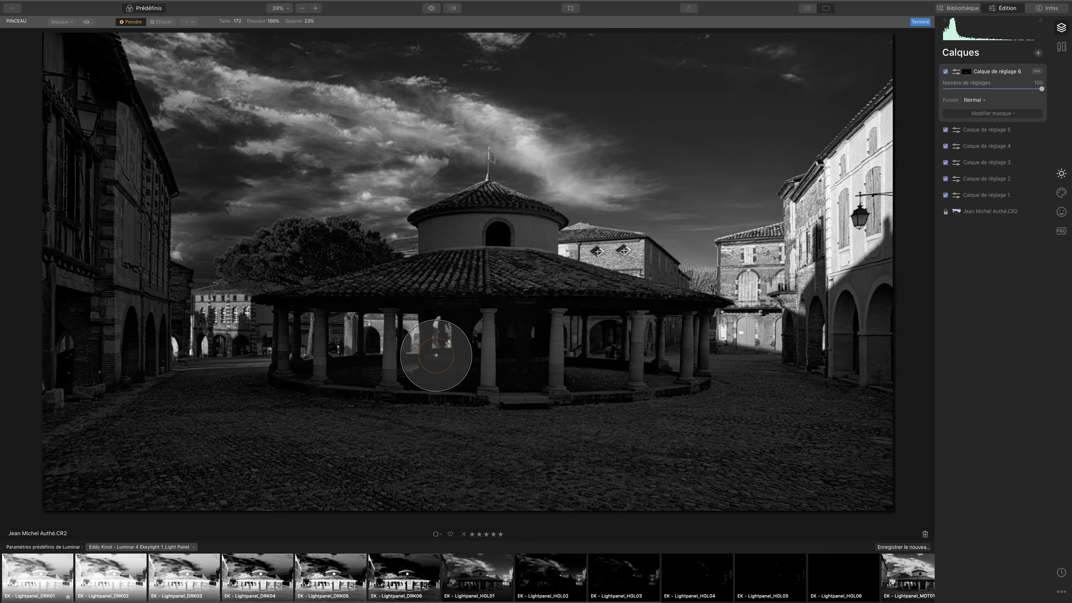
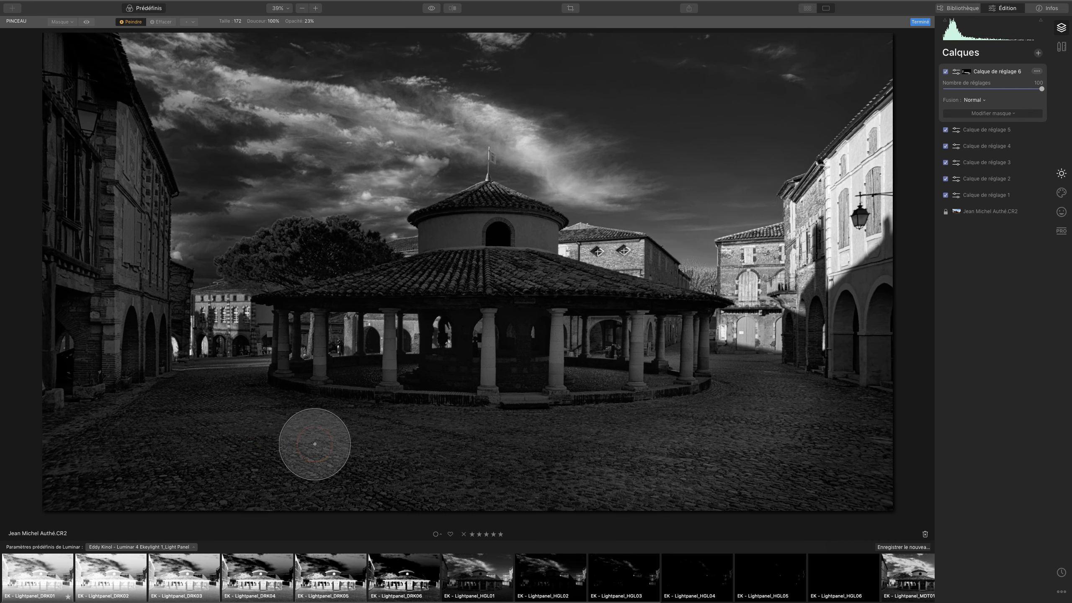
{"action": "scroll", "coordinate": [371, 261], "scroll_direction": "down", "scroll_amount": 5}
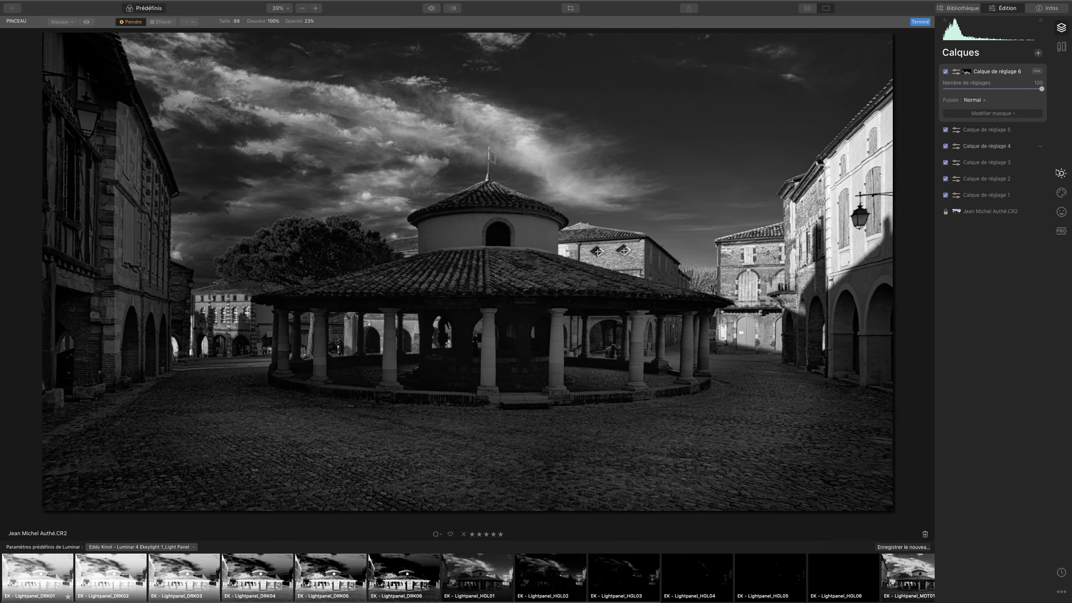
Switch the mask of Calque de réglage 6 off and on to compare the photo with and without it
{"action": "left_click", "coordinate": [967, 74]}
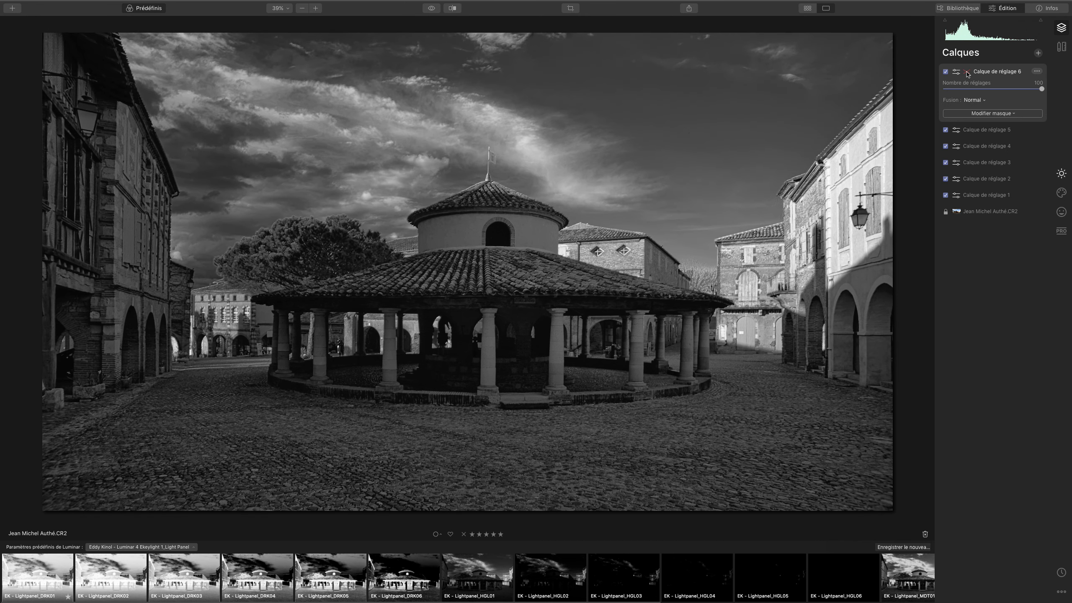
{"action": "left_click", "coordinate": [967, 73], "text": "shift"}
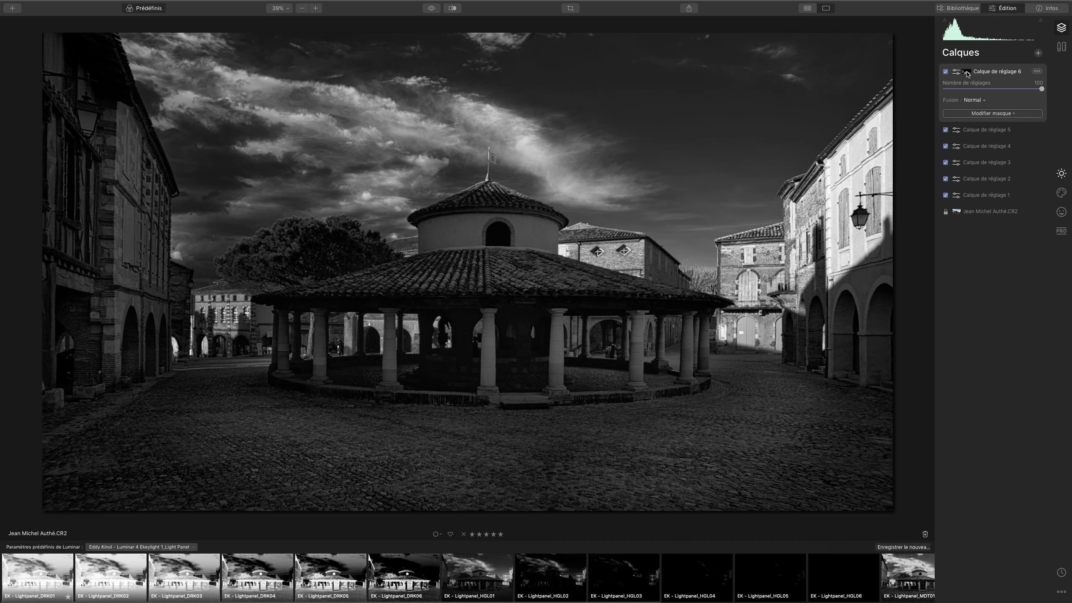
{"action": "left_click", "coordinate": [967, 72], "text": "shift"}
{"action": "left_click", "coordinate": [967, 72], "text": "shift"}
Reopen the brush for the mask of Calque de réglage 6 and compare the edited photo with the original
{"action": "left_click", "coordinate": [991, 113]}
{"action": "left_click", "coordinate": [971, 125]}
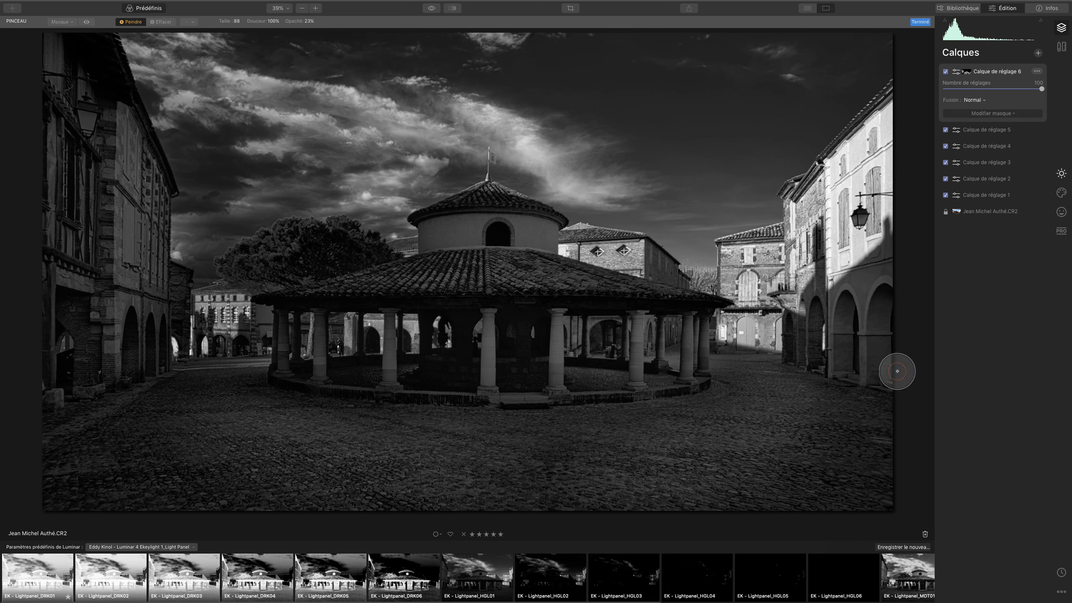
{"action": "left_click", "coordinate": [434, 9]}
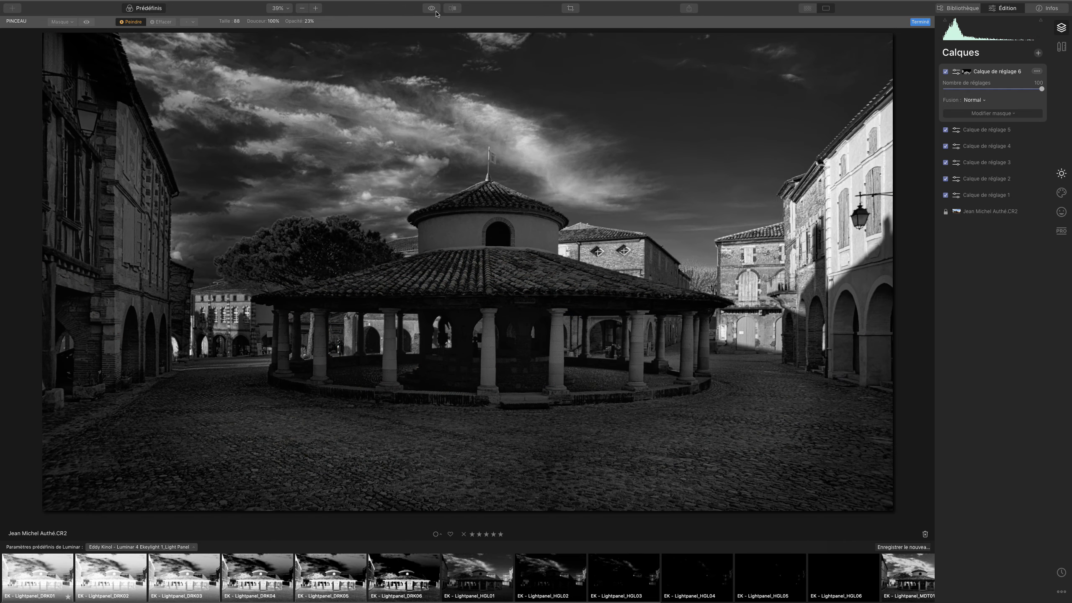
Finish the mask editing and add a new adjustment layer above Calque de réglage 6
{"action": "left_click", "coordinate": [1062, 28]}
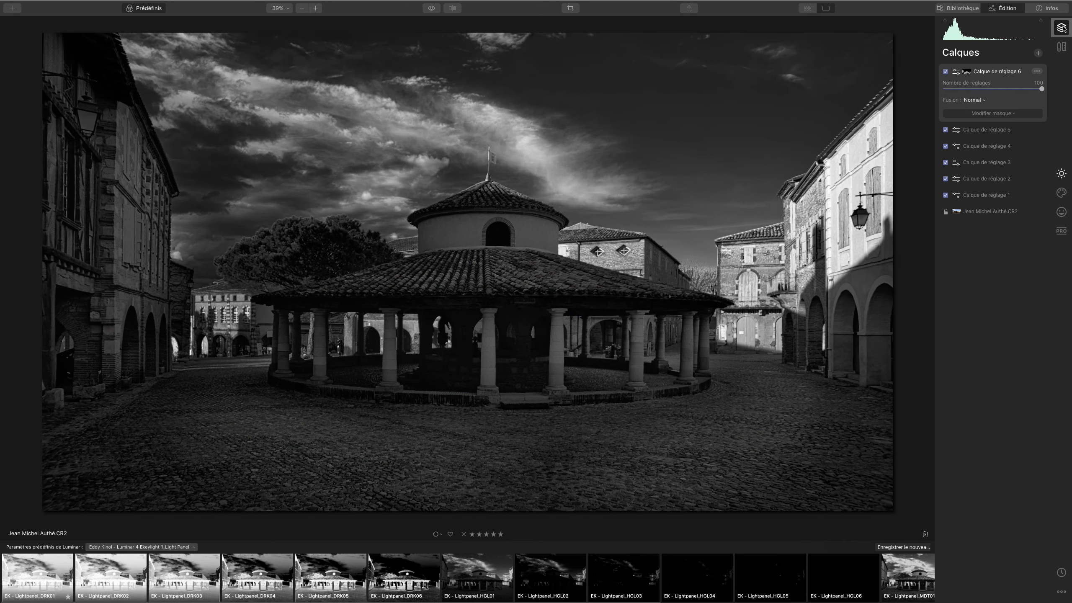
{"action": "left_click", "coordinate": [1037, 53]}
{"action": "left_click", "coordinate": [1024, 65]}
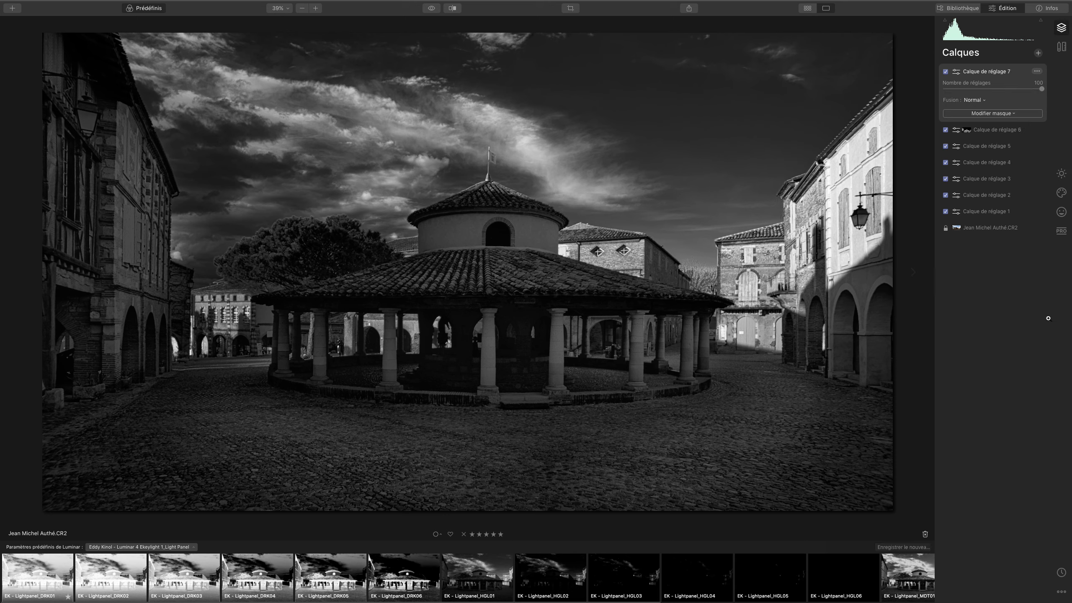
Apply Virage partiel to Calque de réglage 7: highlights hue 43, saturation 21; shadows hue 182, saturation 23; Quantité 100
{"action": "left_click", "coordinate": [1061, 232]}
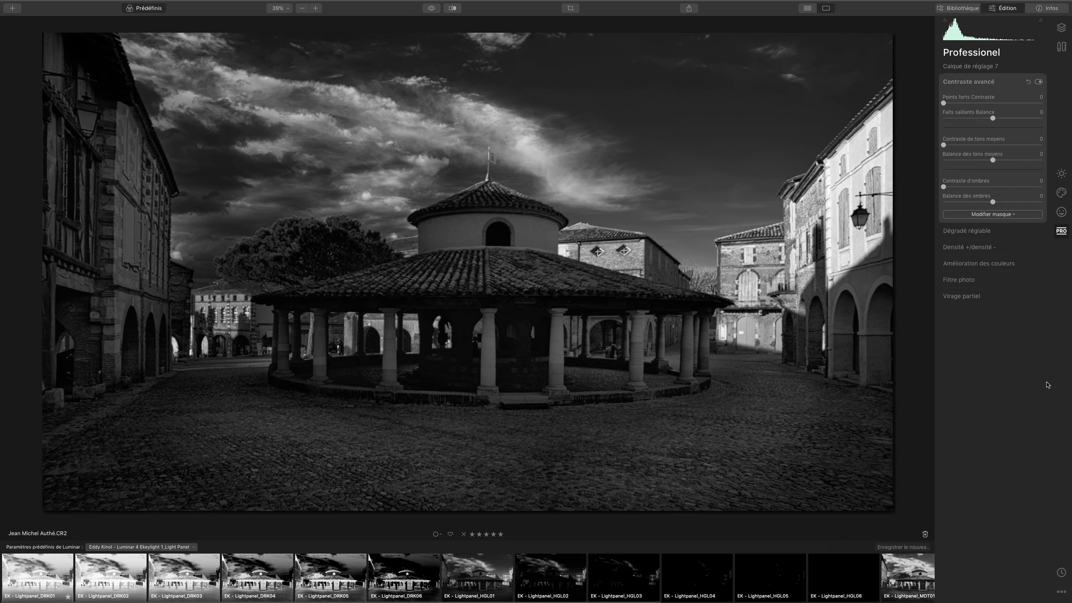
{"action": "left_click", "coordinate": [968, 296]}
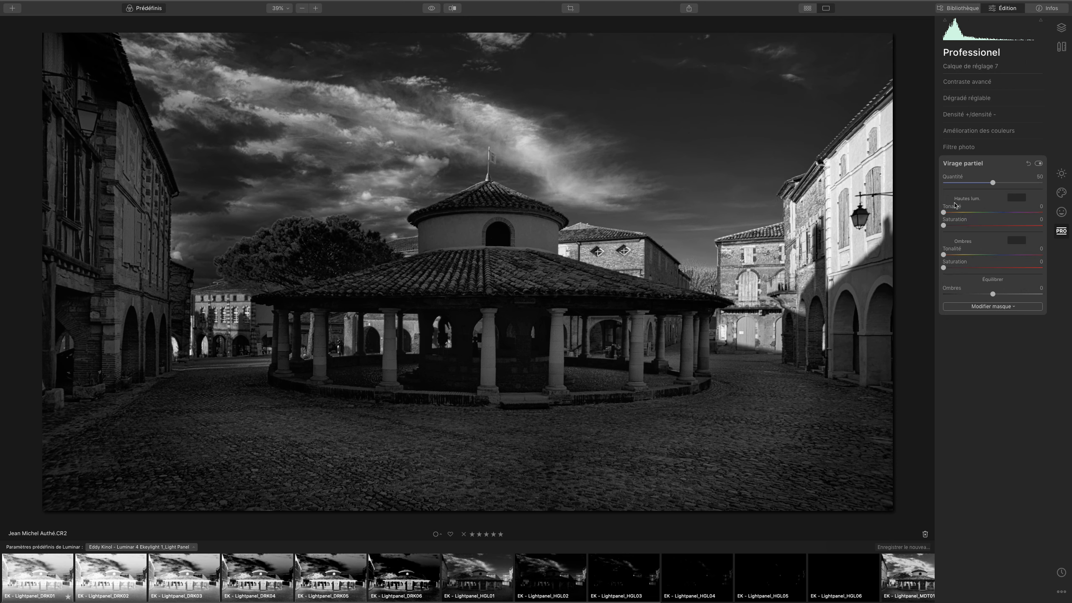
{"action": "left_click_drag", "start_coordinate": [944, 225], "coordinate": [957, 227]}
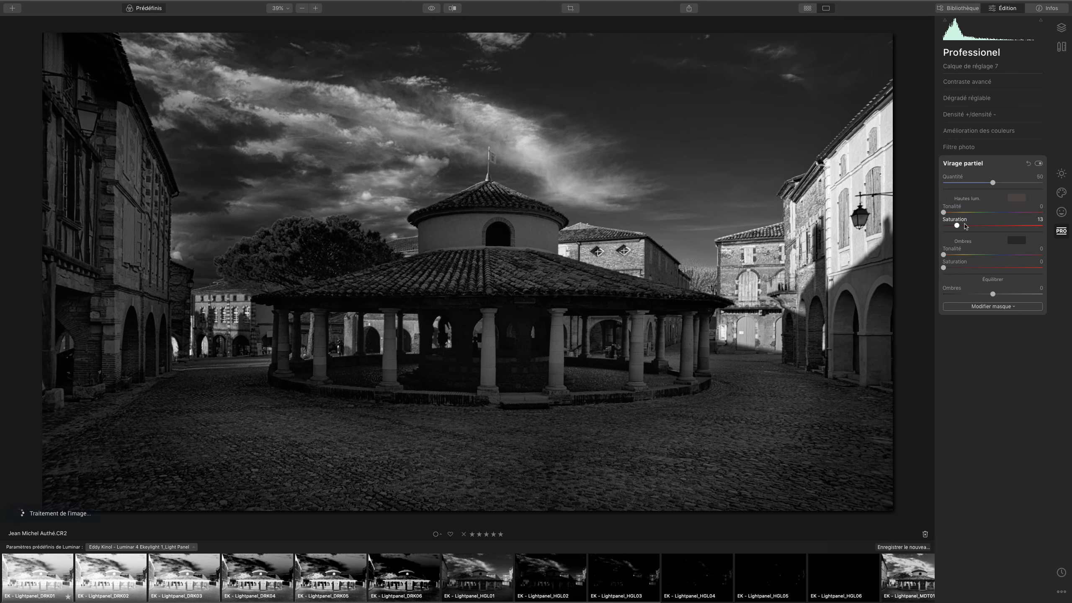
{"action": "left_click_drag", "start_coordinate": [957, 225], "coordinate": [975, 225]}
{"action": "left_click_drag", "start_coordinate": [944, 268], "coordinate": [994, 255]}
{"action": "left_click_drag", "start_coordinate": [943, 212], "coordinate": [955, 213]}
{"action": "left_click_drag", "start_coordinate": [976, 225], "coordinate": [965, 226]}
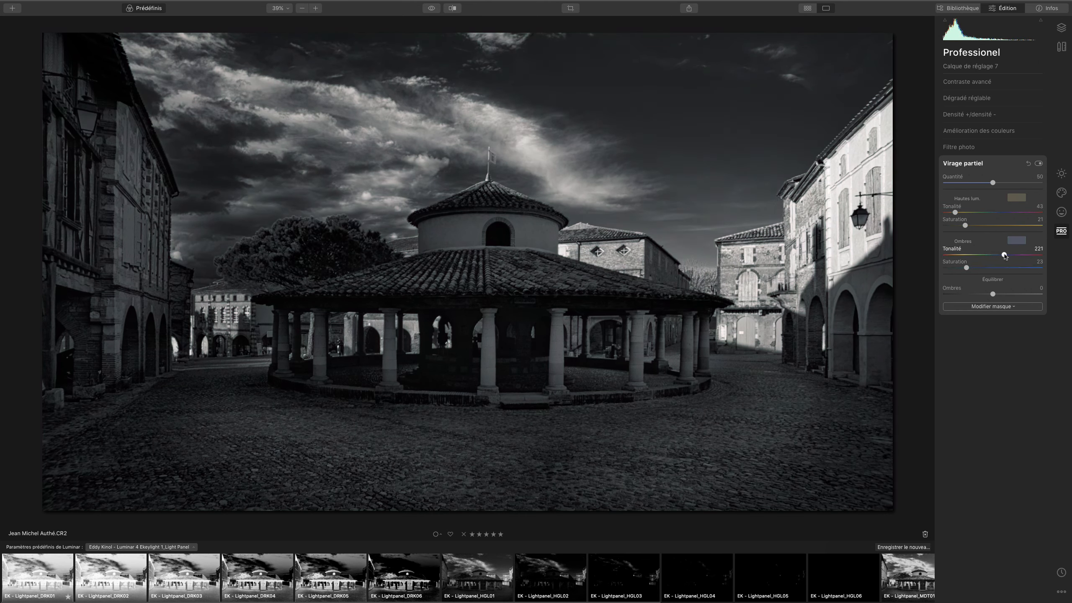
{"action": "left_click_drag", "start_coordinate": [992, 183], "coordinate": [1042, 183]}
Add a new adjustment layer above the toned Calque de réglage 7
{"action": "left_click", "coordinate": [1061, 28]}
{"action": "left_click", "coordinate": [1037, 54]}
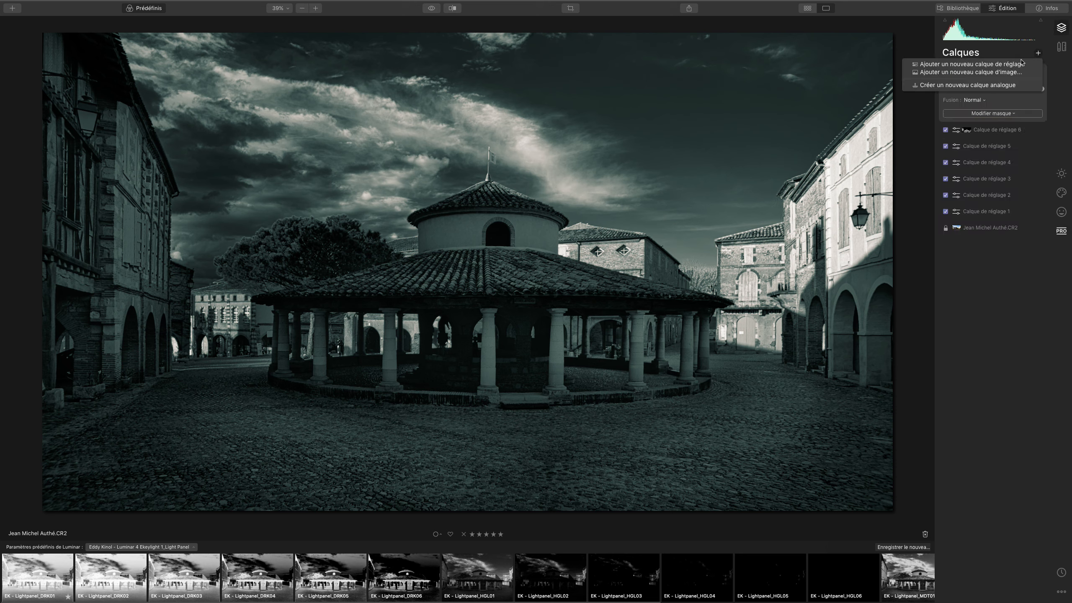
{"action": "left_click", "coordinate": [1017, 64]}
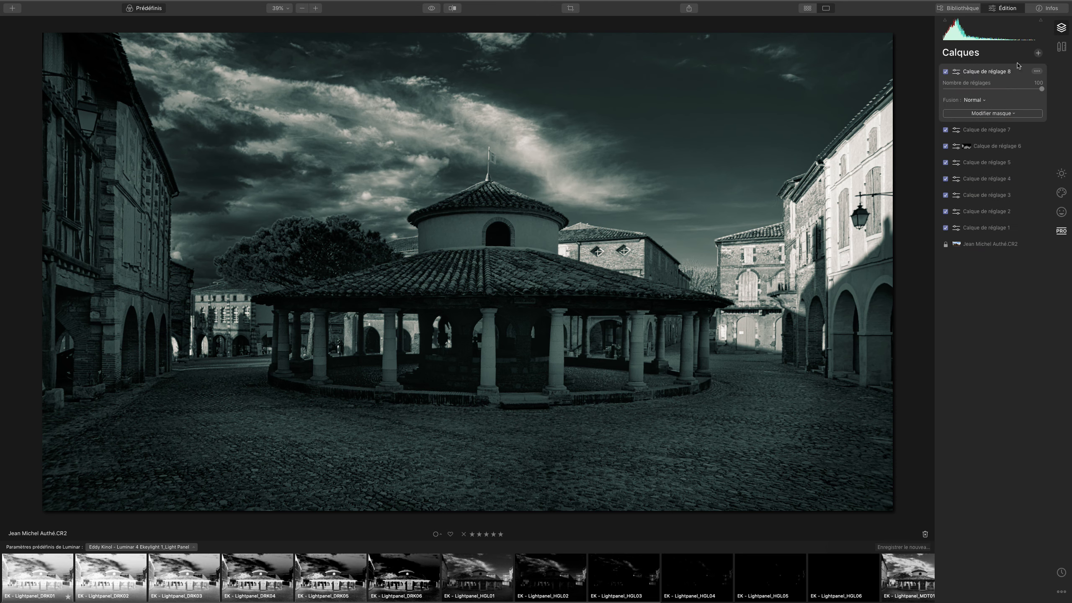
Try the fourth, third and second presets of the Ekeylight 2_Focus Light Panel collection on Calque de réglage 8
{"action": "left_click", "coordinate": [169, 546]}
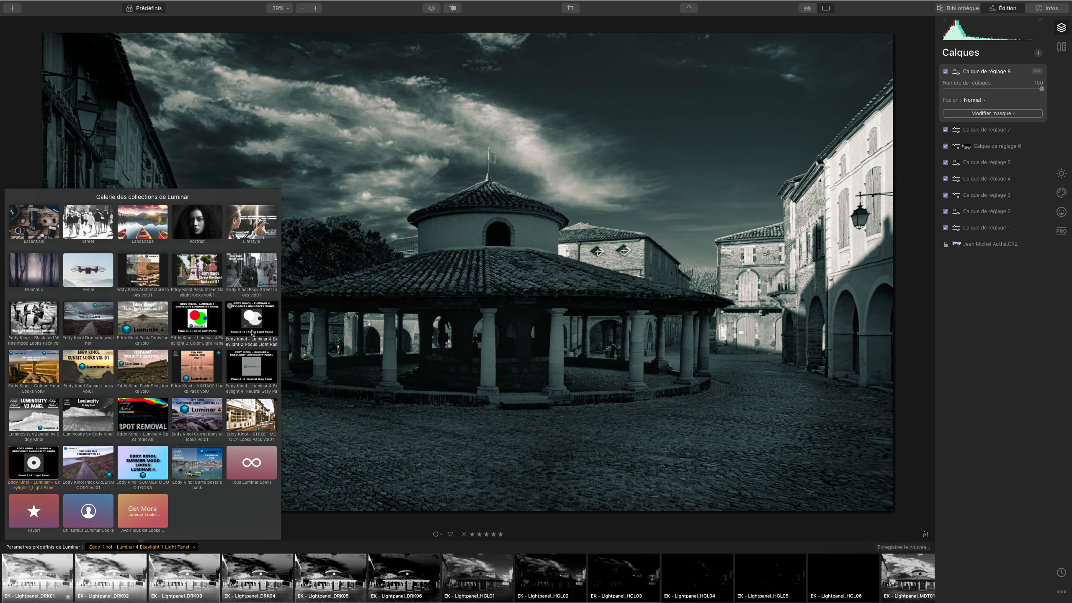
{"action": "left_click", "coordinate": [259, 575]}
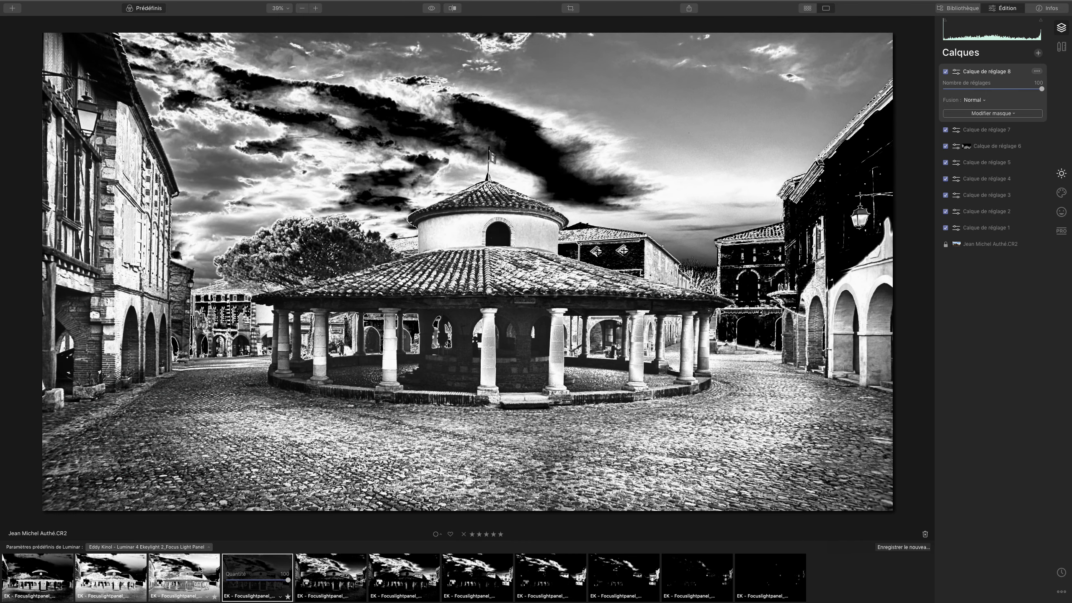
{"action": "left_click", "coordinate": [200, 568]}
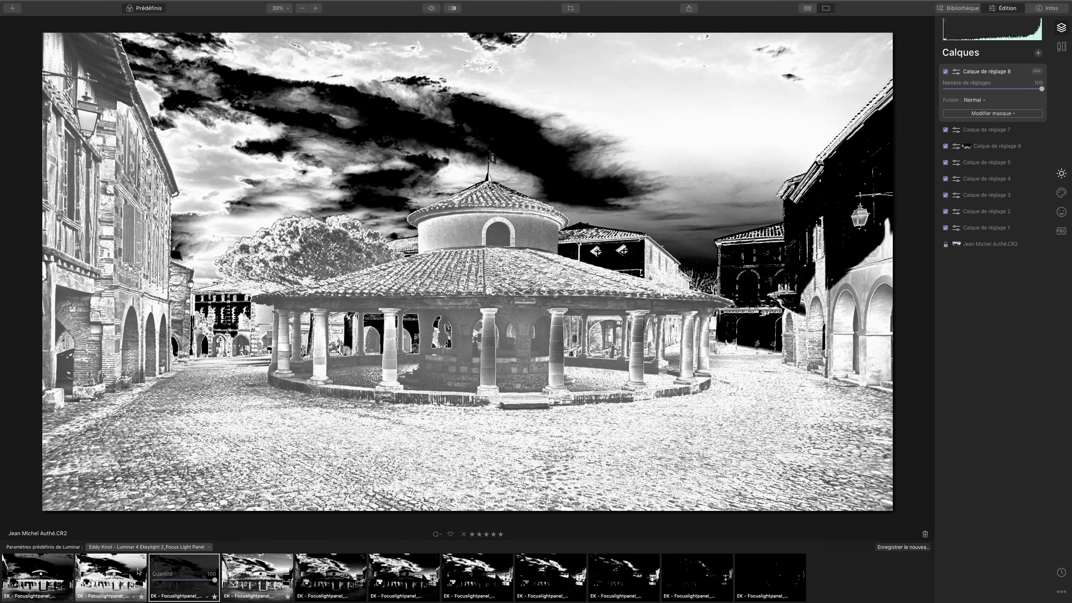
{"action": "left_click", "coordinate": [138, 571]}
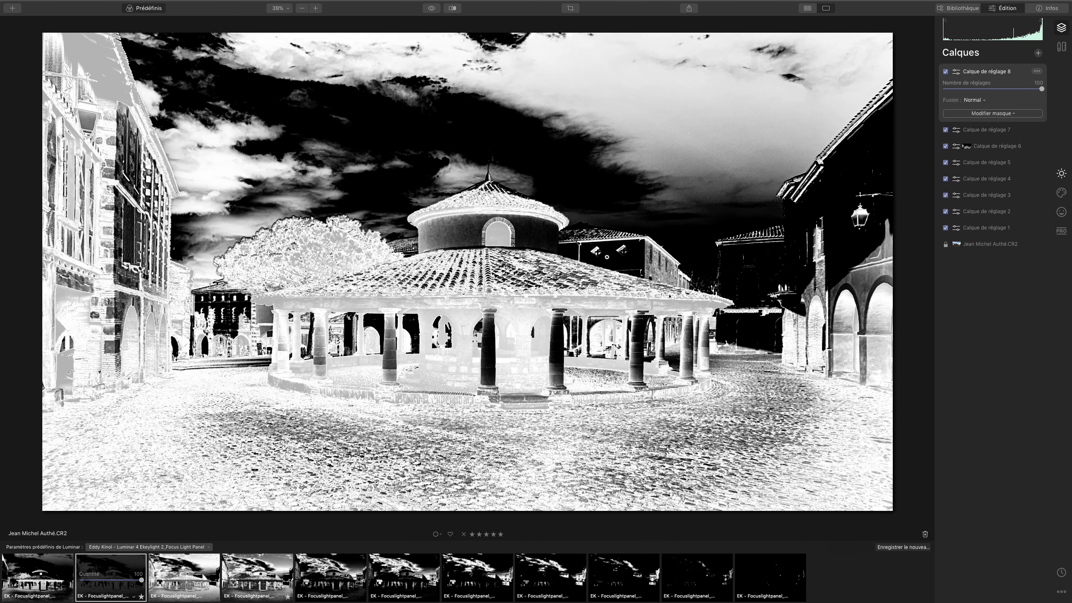
Try presets of the Ekeylight 4_Neutral Gray Panel collection on Calque de réglage 8, ending with the fourth one
{"action": "left_click", "coordinate": [133, 547]}
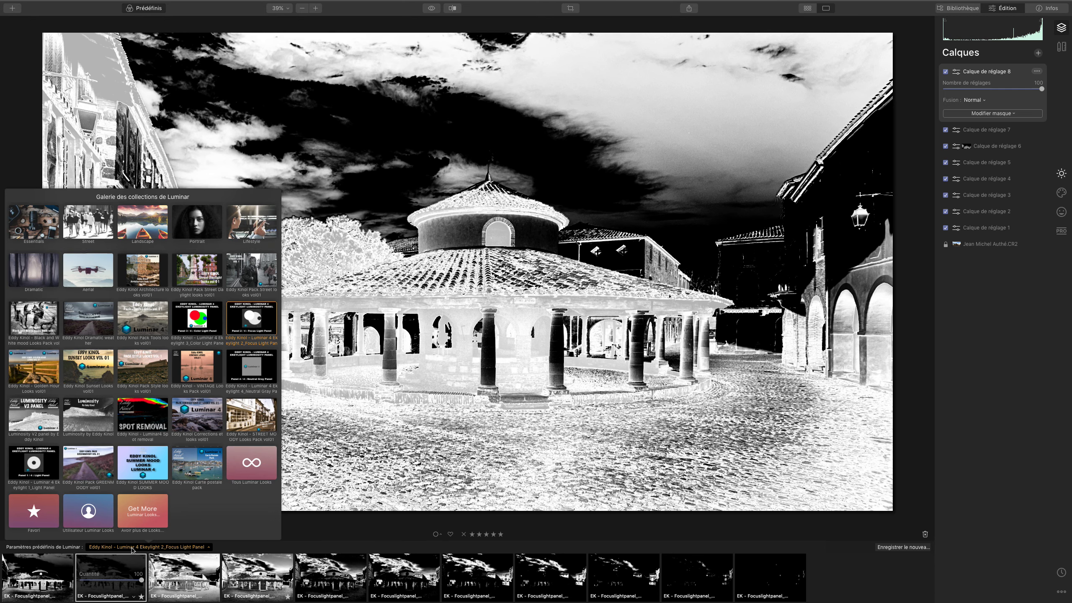
{"action": "left_click", "coordinate": [246, 379]}
{"action": "left_click", "coordinate": [395, 572]}
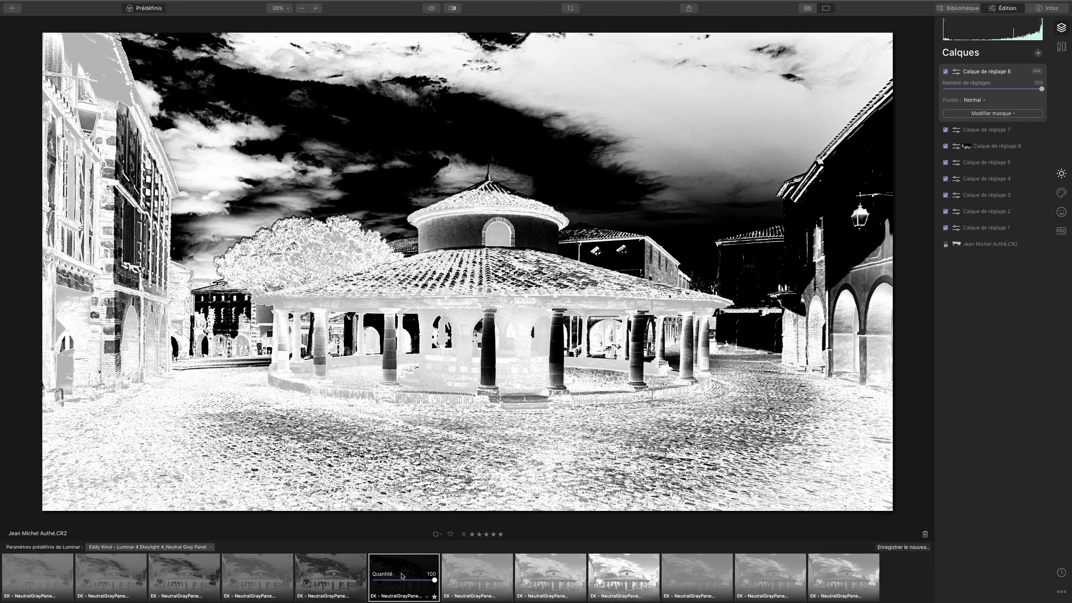
{"action": "left_click", "coordinate": [341, 584]}
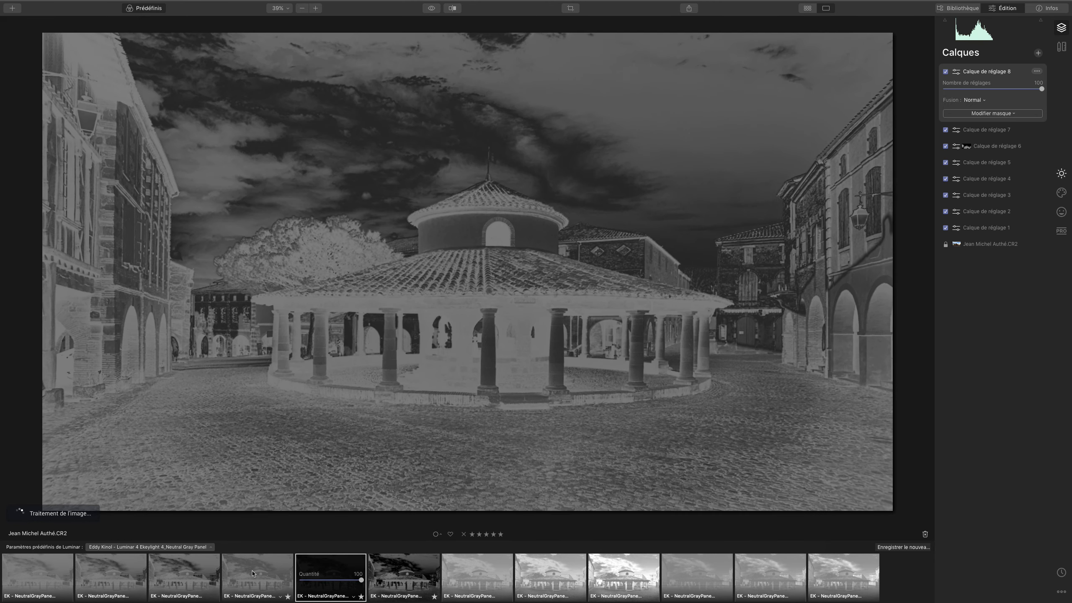
{"action": "left_click", "coordinate": [253, 573]}
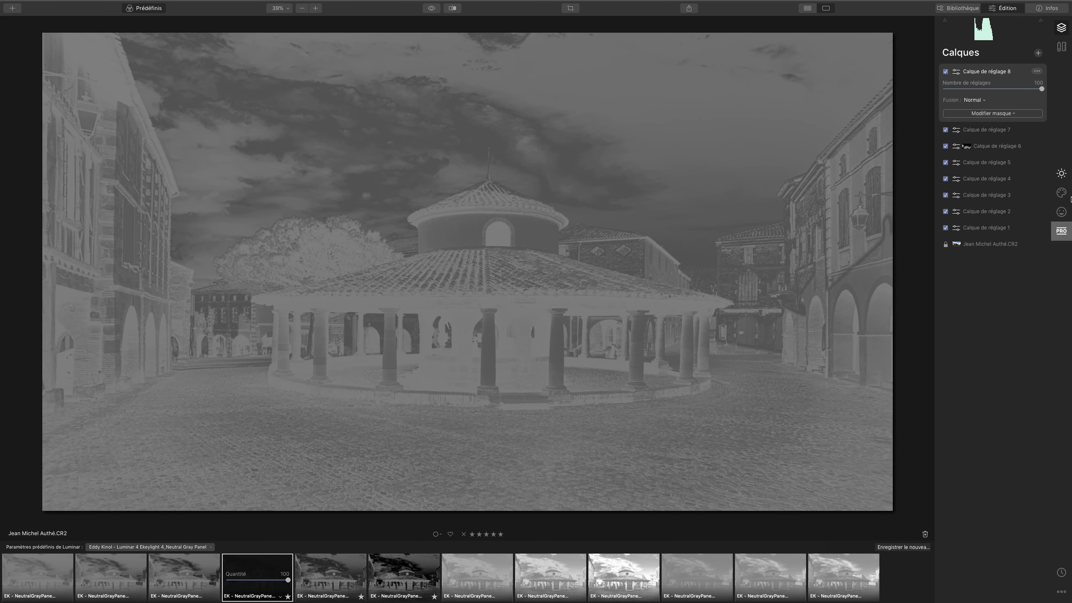
Create a luminosity mask on Calque de réglage 8, copying it before deleting that layer
{"action": "left_click", "coordinate": [993, 113]}
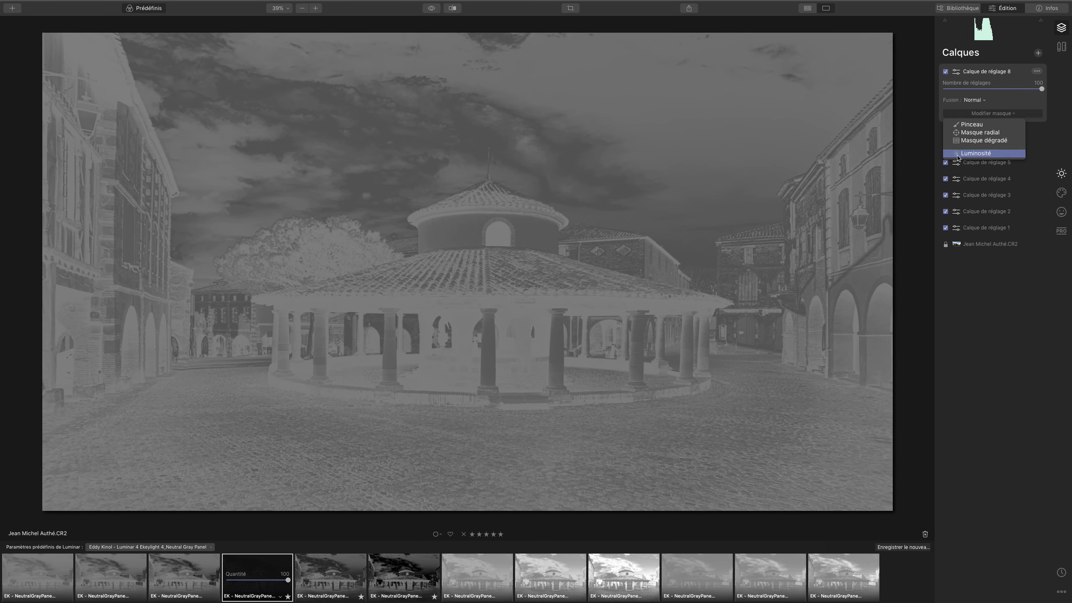
{"action": "left_click", "coordinate": [958, 154]}
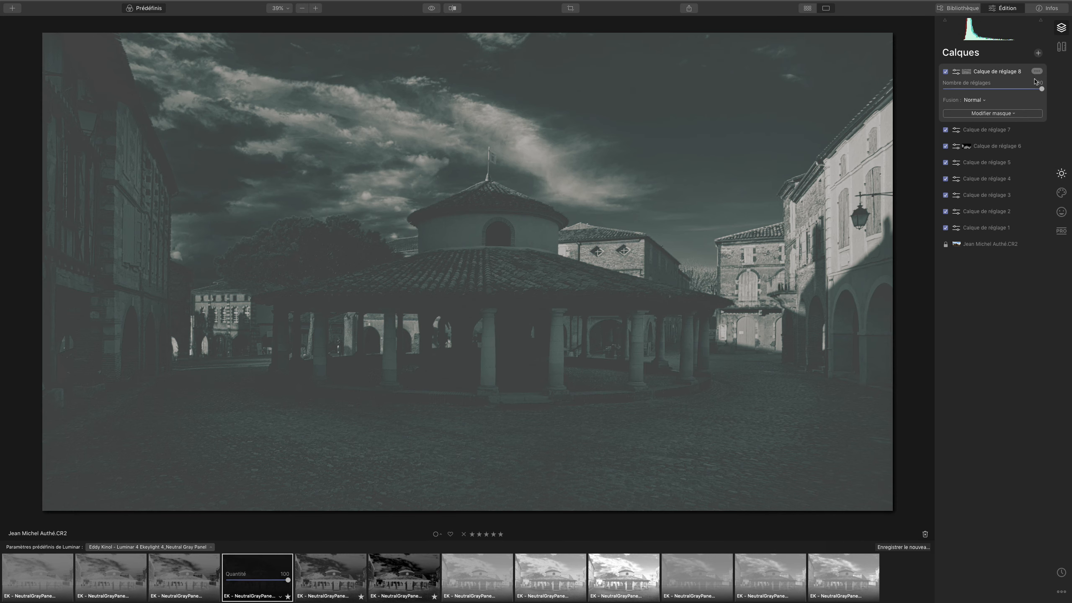
{"action": "left_click", "coordinate": [1035, 71]}
{"action": "mouse_move", "coordinate": [983, 151]}
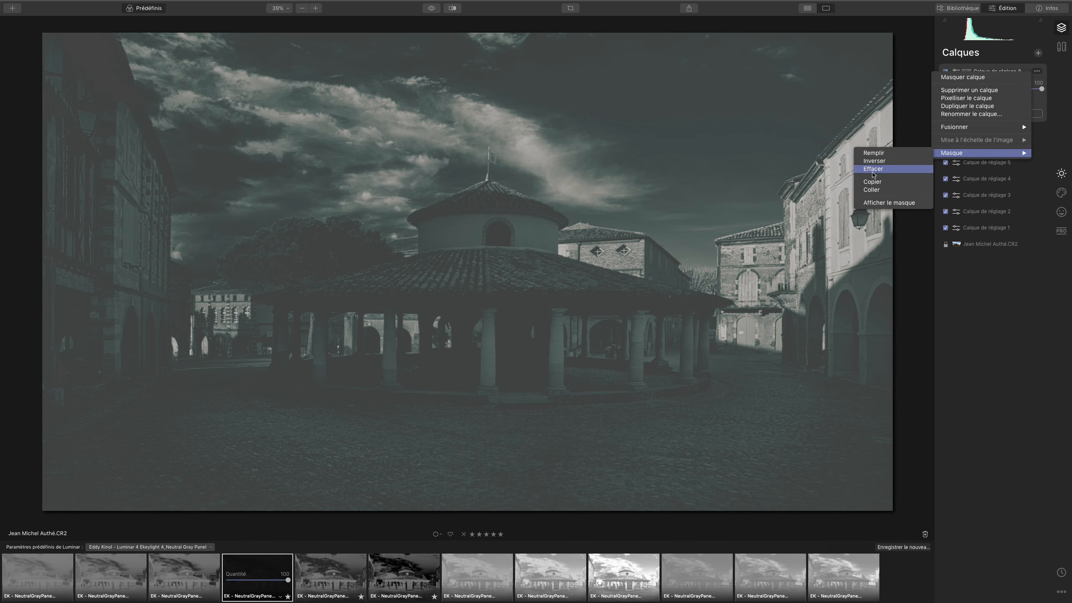
{"action": "left_click", "coordinate": [872, 170]}
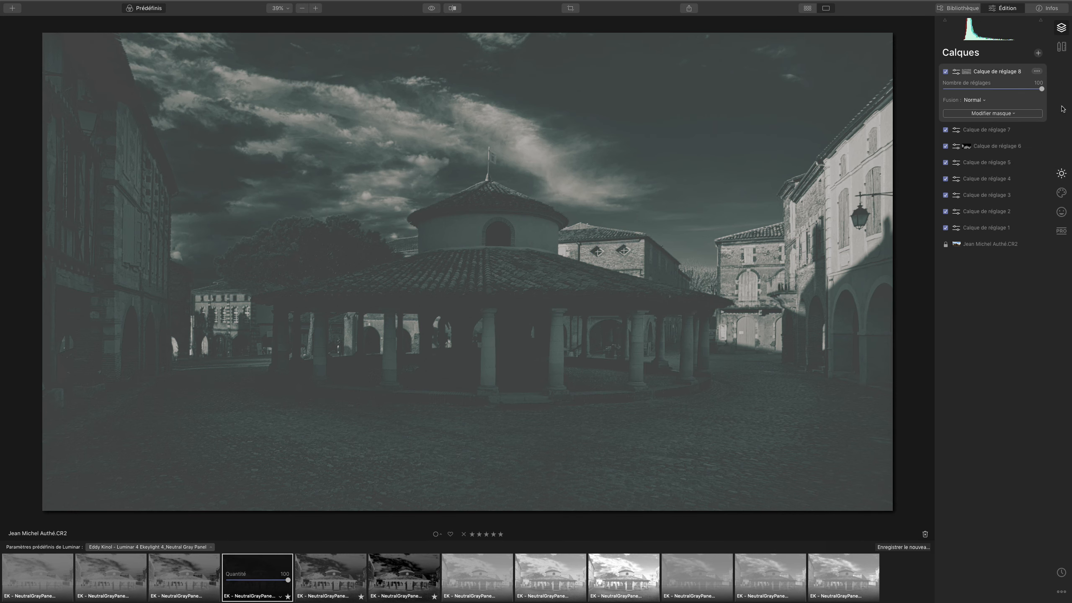
{"action": "left_click", "coordinate": [1037, 71]}
{"action": "left_click", "coordinate": [1007, 92]}
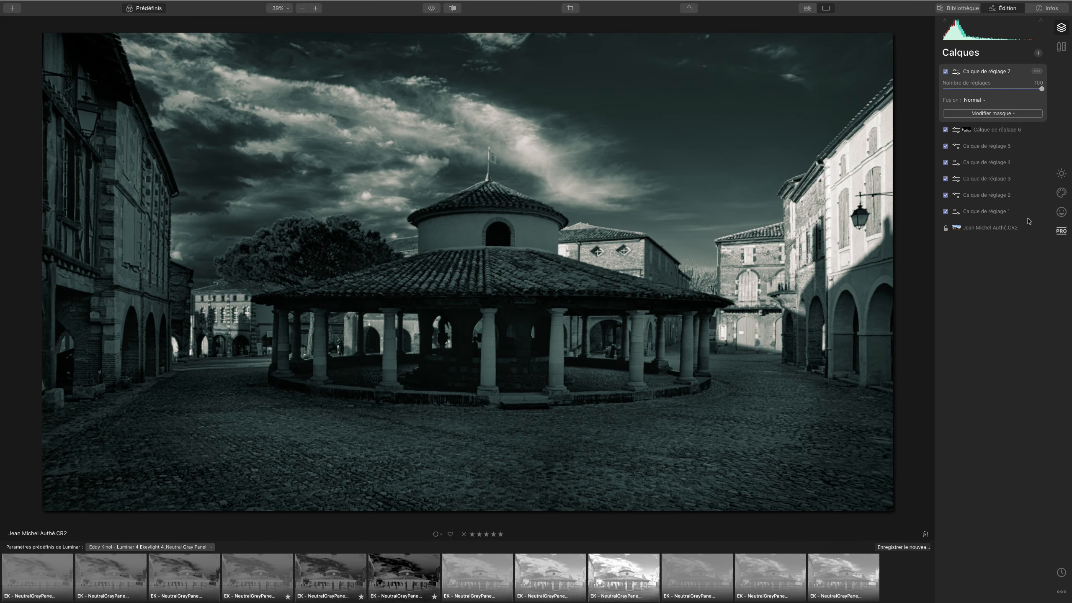
Paste the copied luminosity mask onto the Virage partiel filter of Calque de réglage 7 and set its Quantité to 34
{"action": "left_click", "coordinate": [1061, 232]}
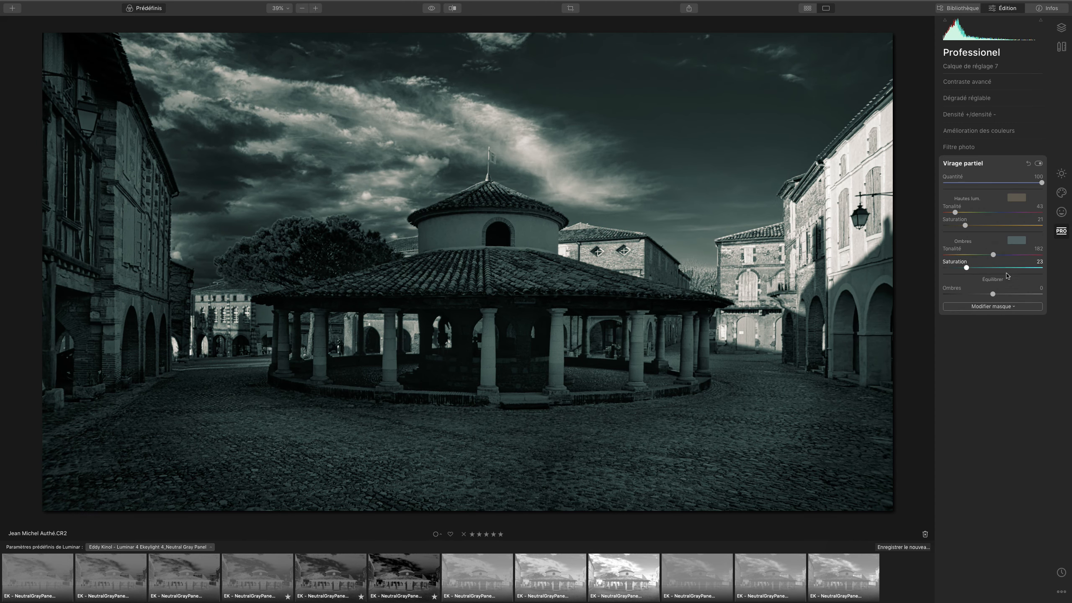
{"action": "left_click", "coordinate": [1003, 308]}
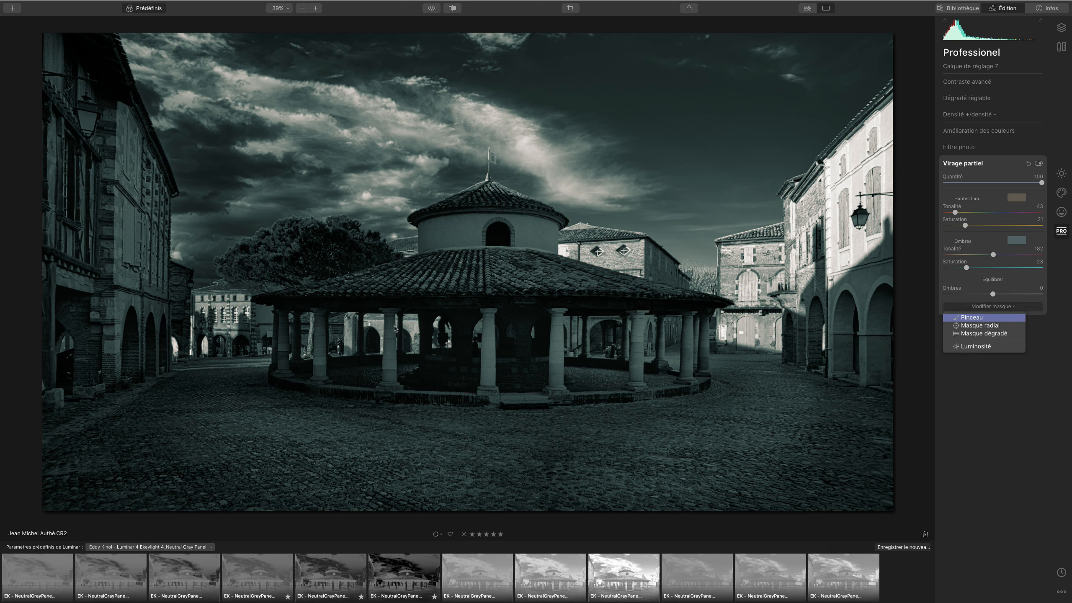
{"action": "left_click", "coordinate": [971, 317]}
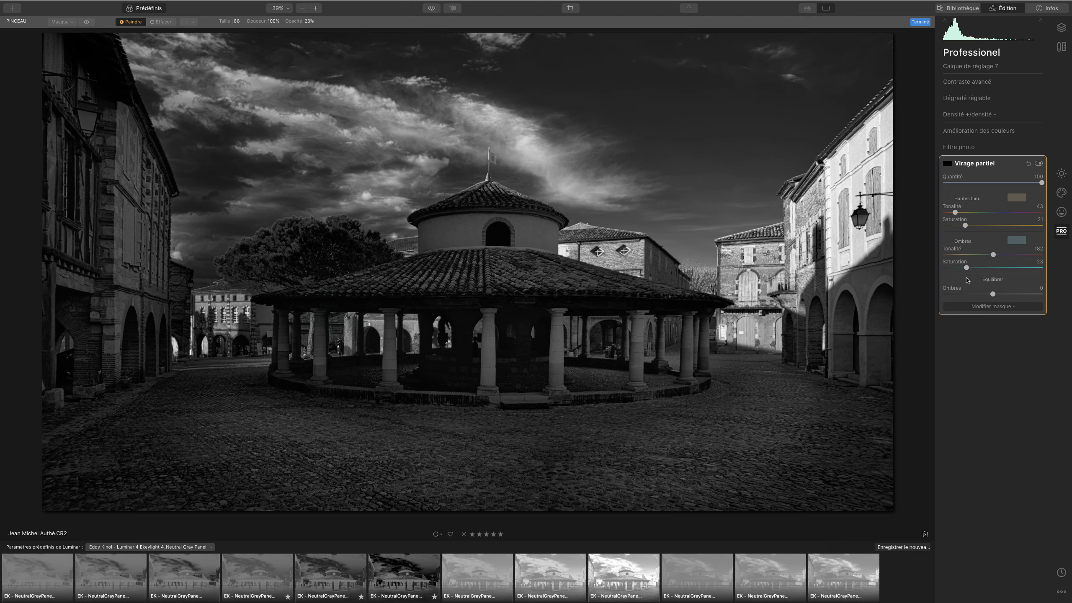
{"action": "right_click", "coordinate": [948, 164]}
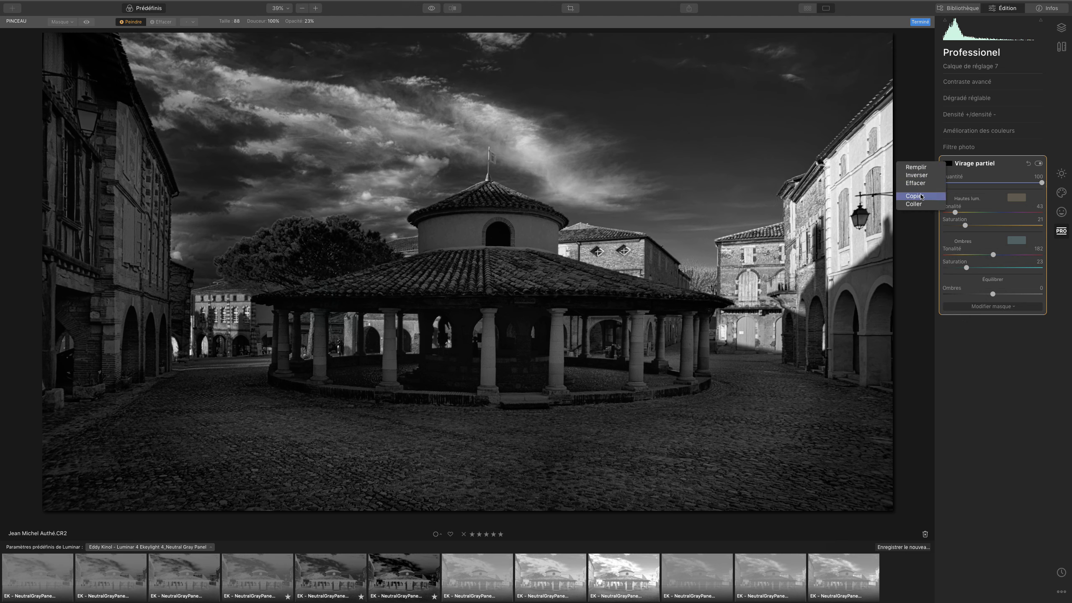
{"action": "left_click", "coordinate": [921, 196]}
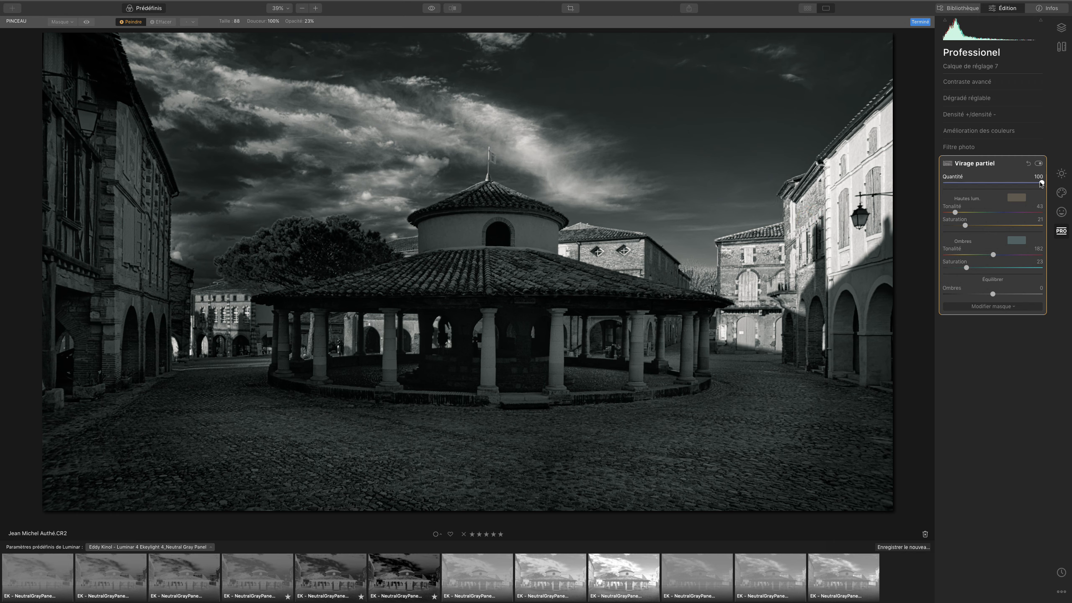
{"action": "left_click_drag", "start_coordinate": [1041, 183], "coordinate": [926, 192]}
{"action": "left_click_drag", "start_coordinate": [944, 183], "coordinate": [1065, 189]}
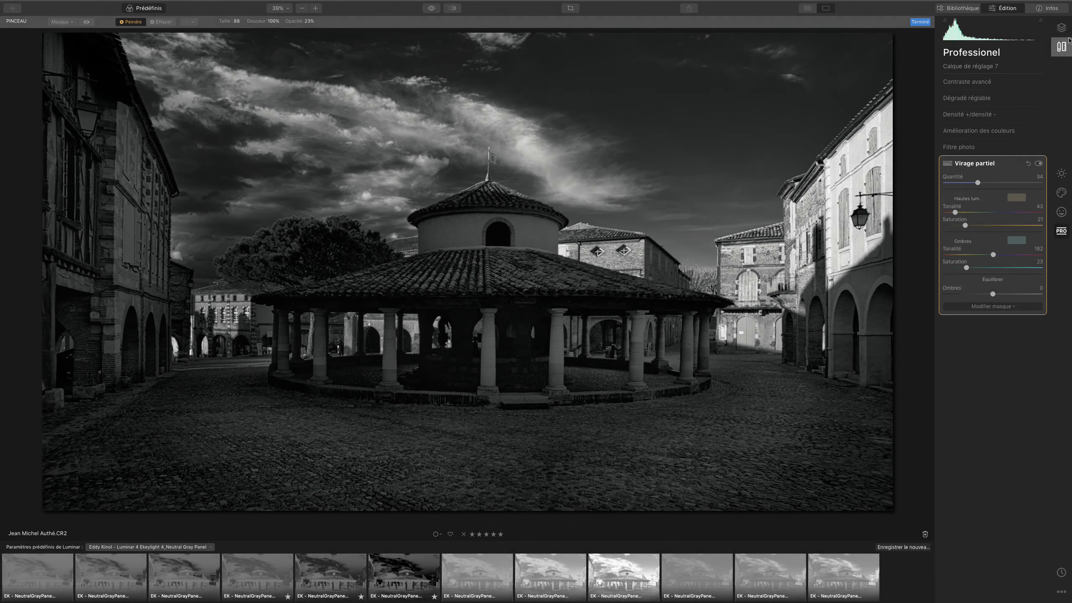
Add another adjustment layer on top of Calque de réglage 7
{"action": "left_click", "coordinate": [1062, 30]}
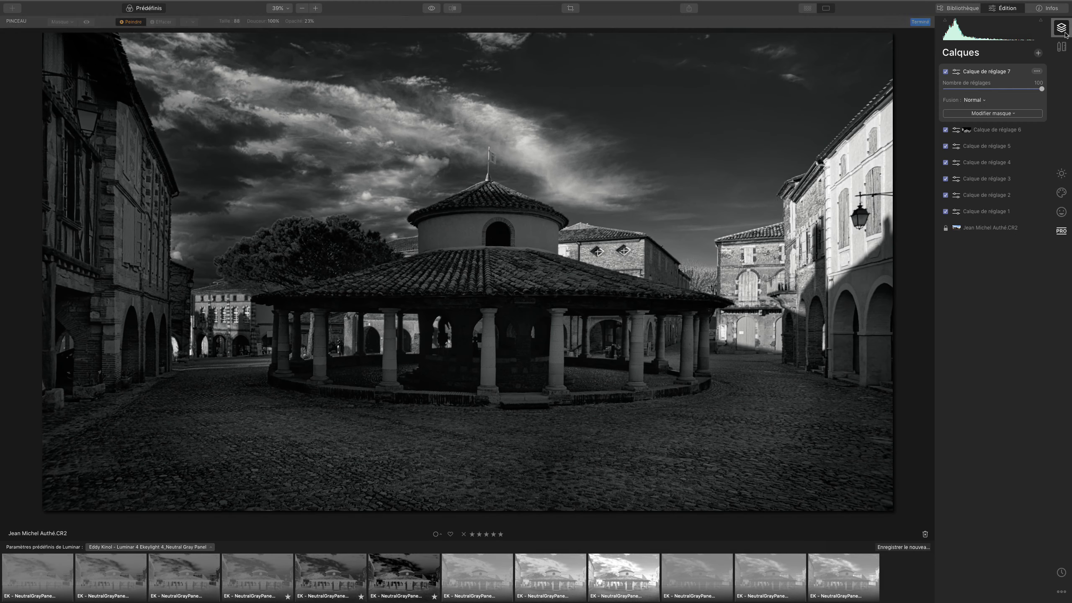
{"action": "left_click", "coordinate": [1038, 54]}
{"action": "left_click", "coordinate": [1026, 63]}
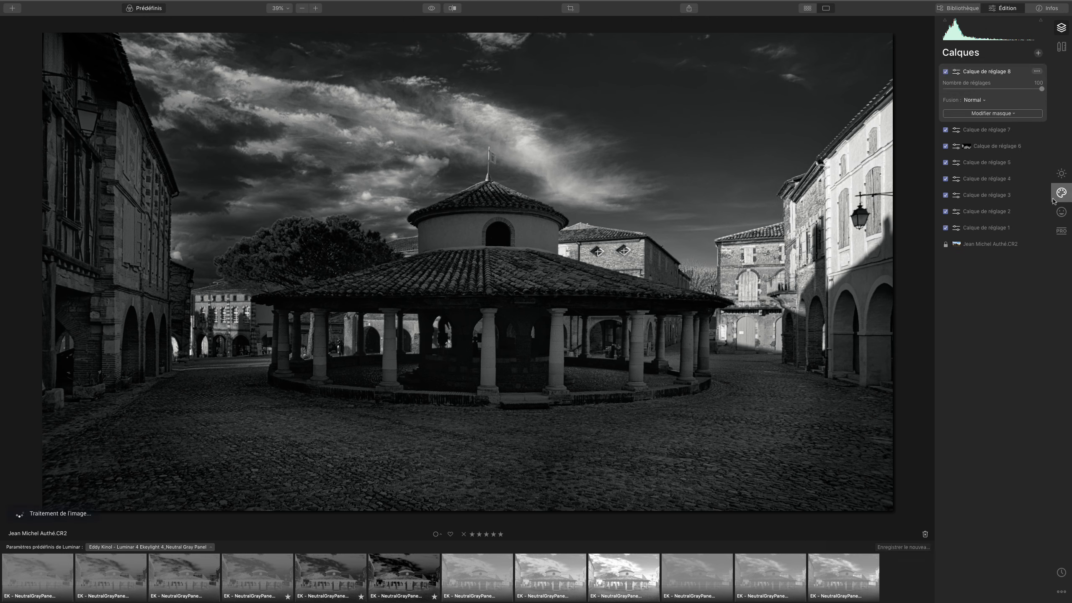
Apply Surexposition (High key) to Calque de réglage 8 with Quantité 83 and Éclat 47
{"action": "left_click", "coordinate": [1068, 192]}
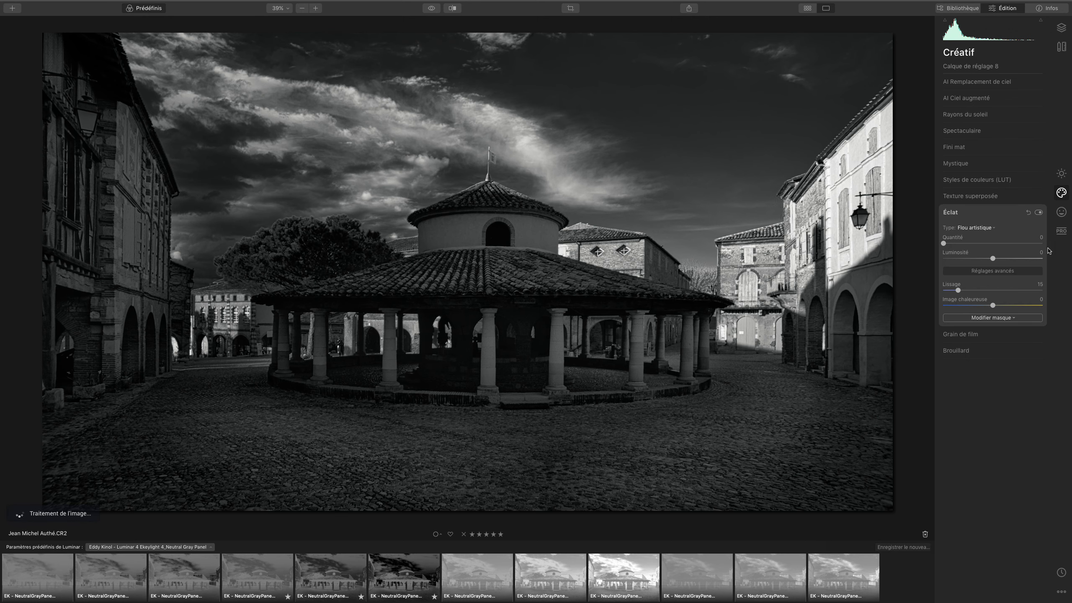
{"action": "left_click", "coordinate": [1065, 214]}
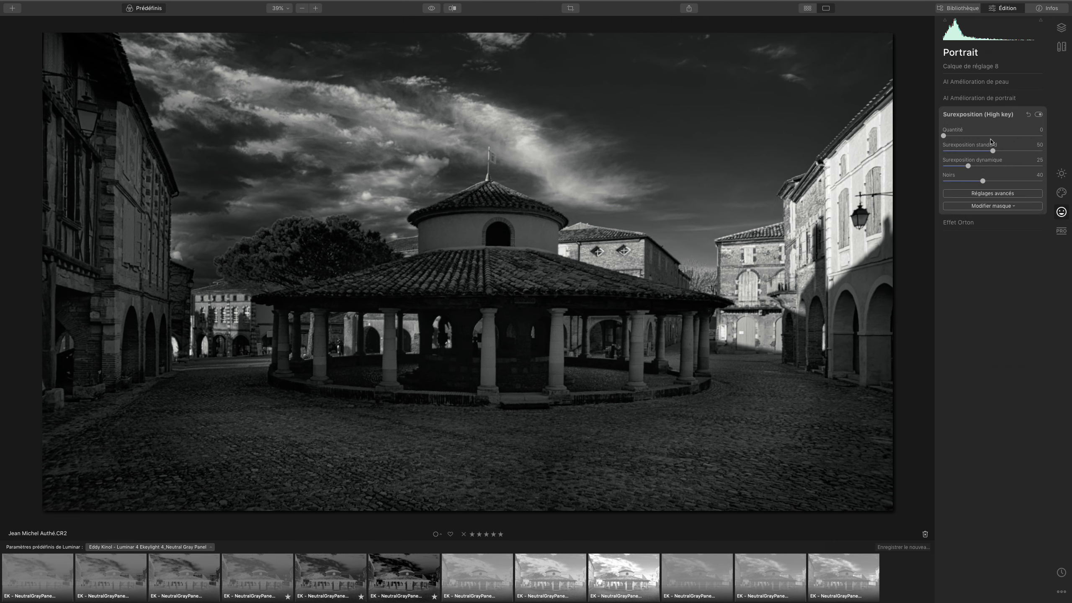
{"action": "left_click", "coordinate": [1018, 136]}
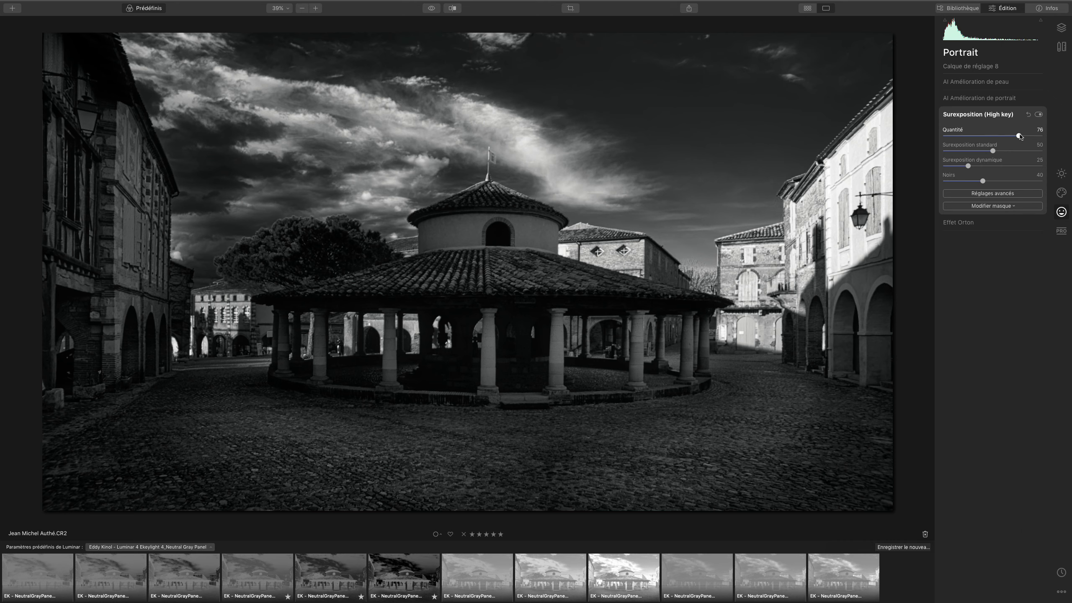
{"action": "left_click", "coordinate": [1026, 136]}
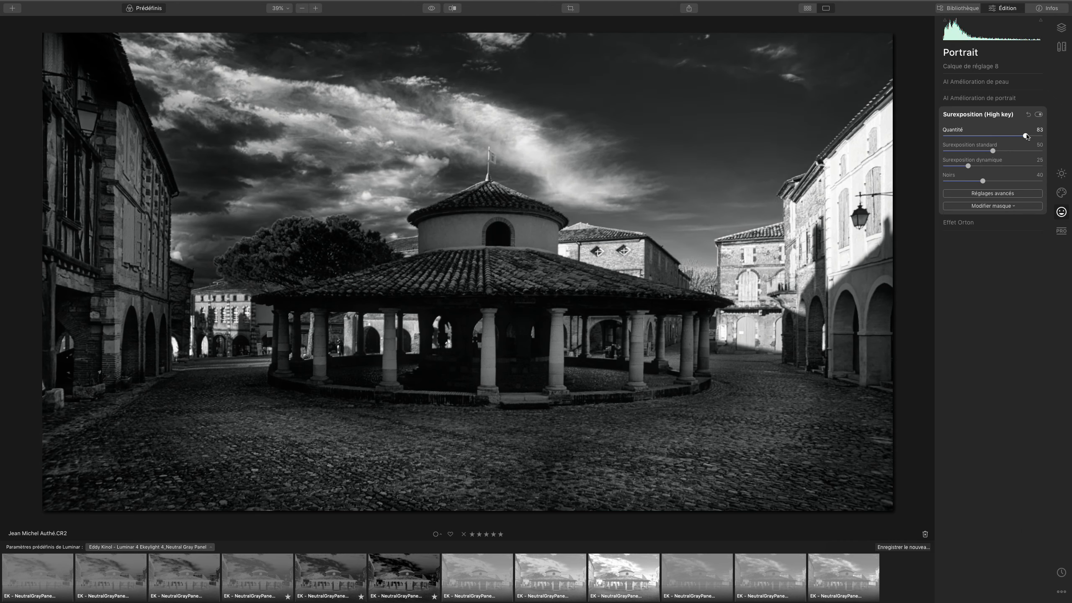
{"action": "left_click", "coordinate": [988, 194]}
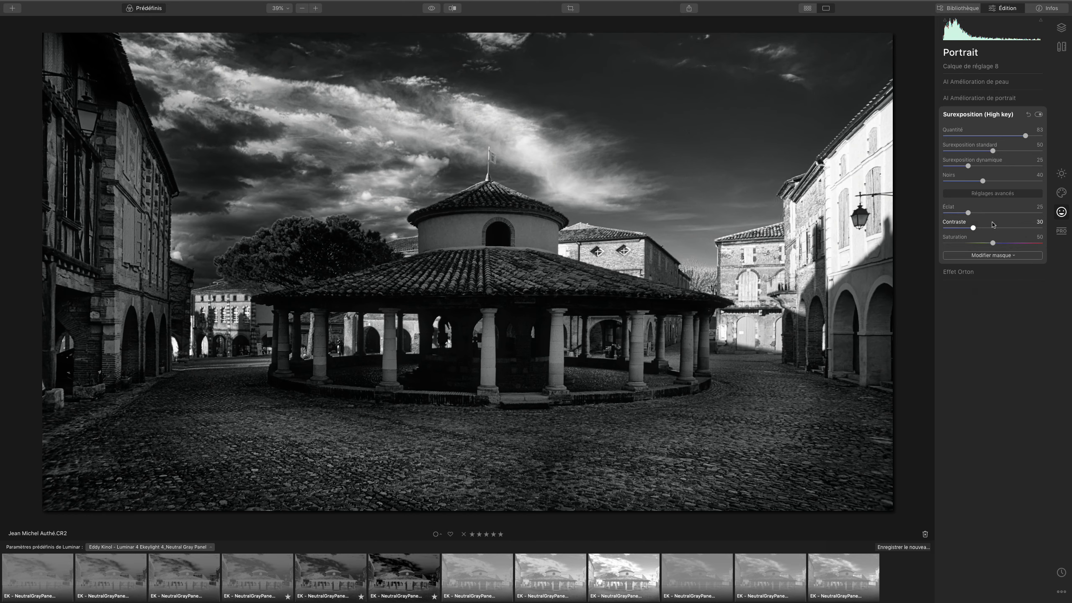
{"action": "left_click", "coordinate": [990, 213]}
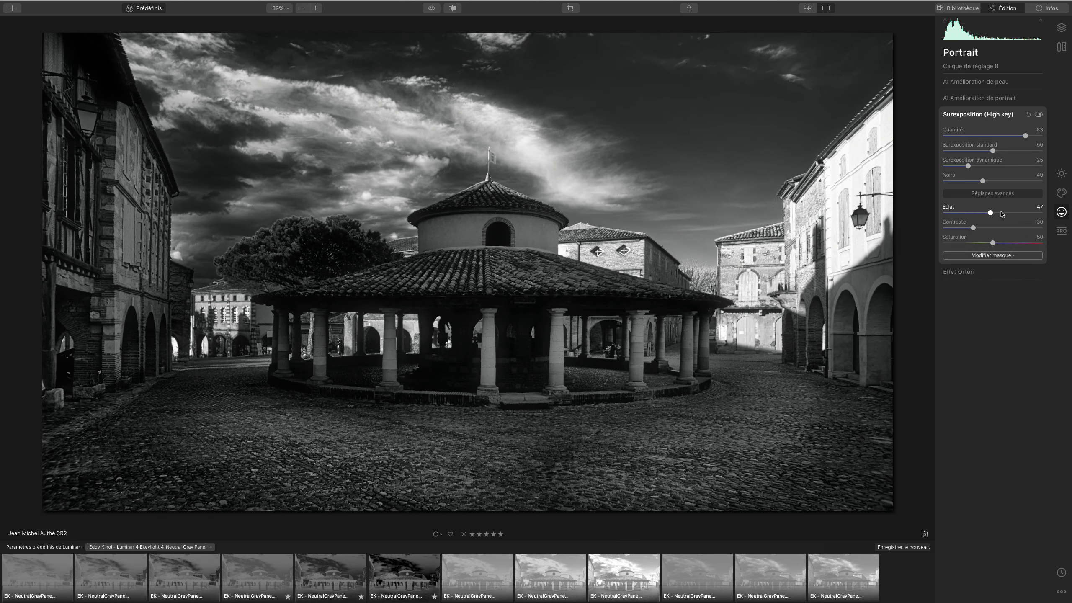
Set Surexposition (High key) Éclat to 81 and Contraste to 57, and compare the image with the filter off and on
{"action": "left_click_drag", "start_coordinate": [995, 214], "coordinate": [1025, 214]}
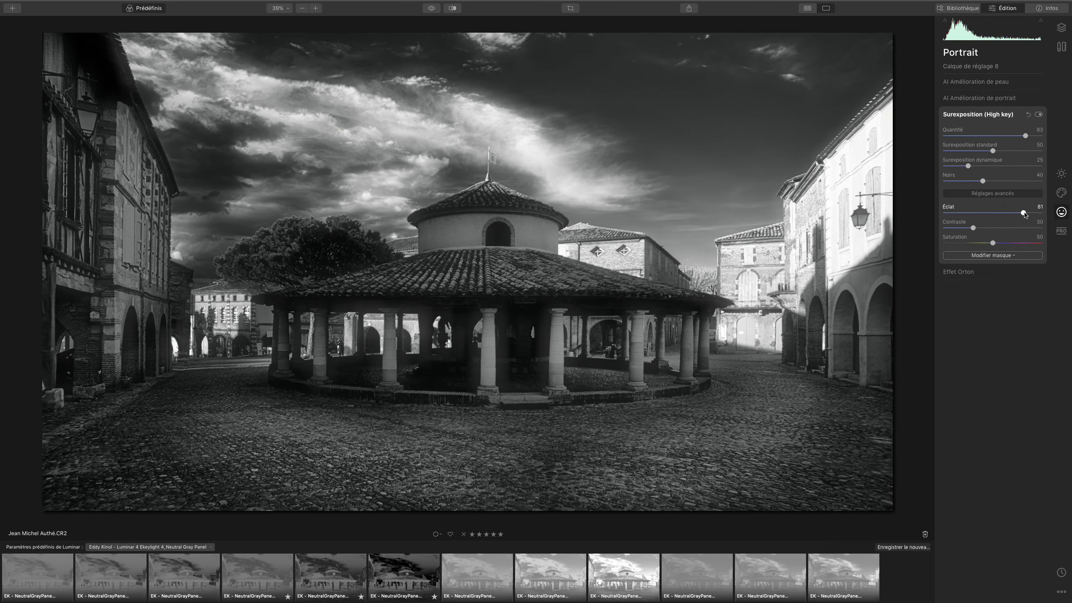
{"action": "left_click", "coordinate": [985, 228]}
{"action": "left_click", "coordinate": [999, 228]}
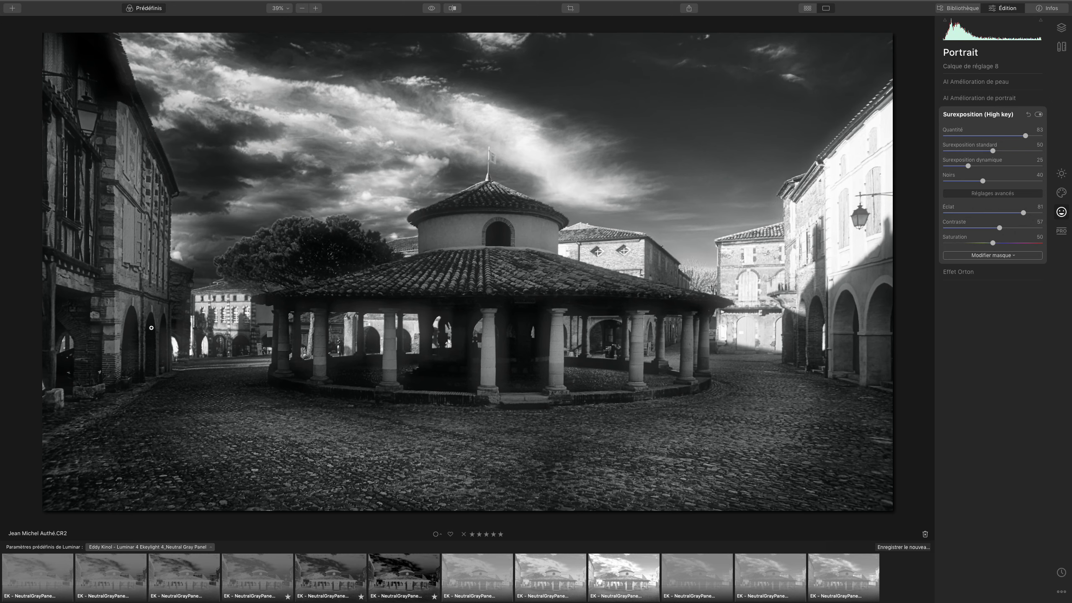
{"action": "left_click", "coordinate": [1037, 115]}
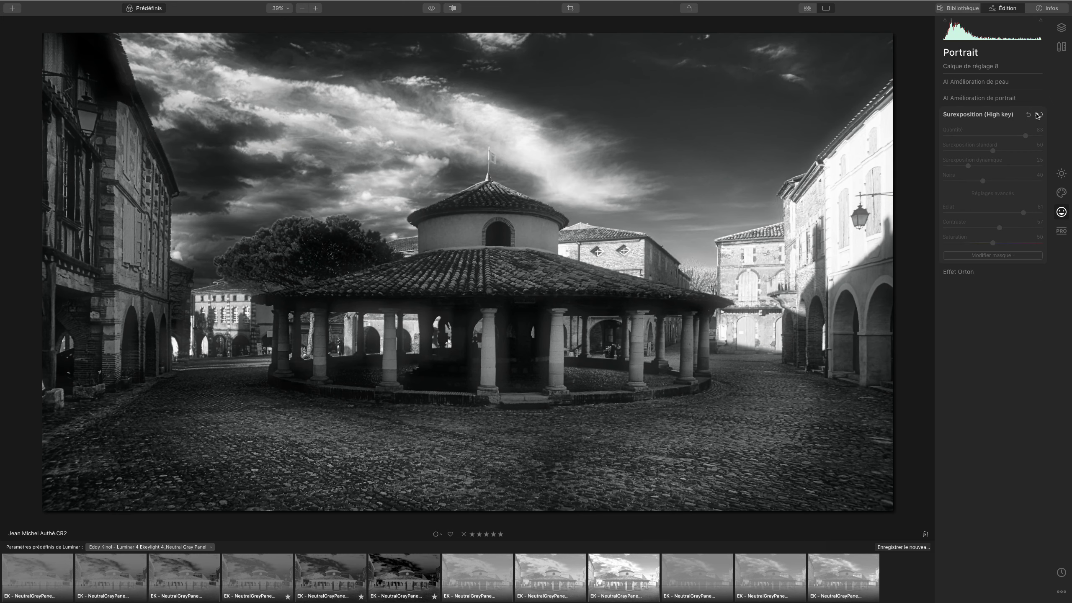
{"action": "left_click", "coordinate": [1038, 115]}
{"action": "left_click", "coordinate": [1037, 114]}
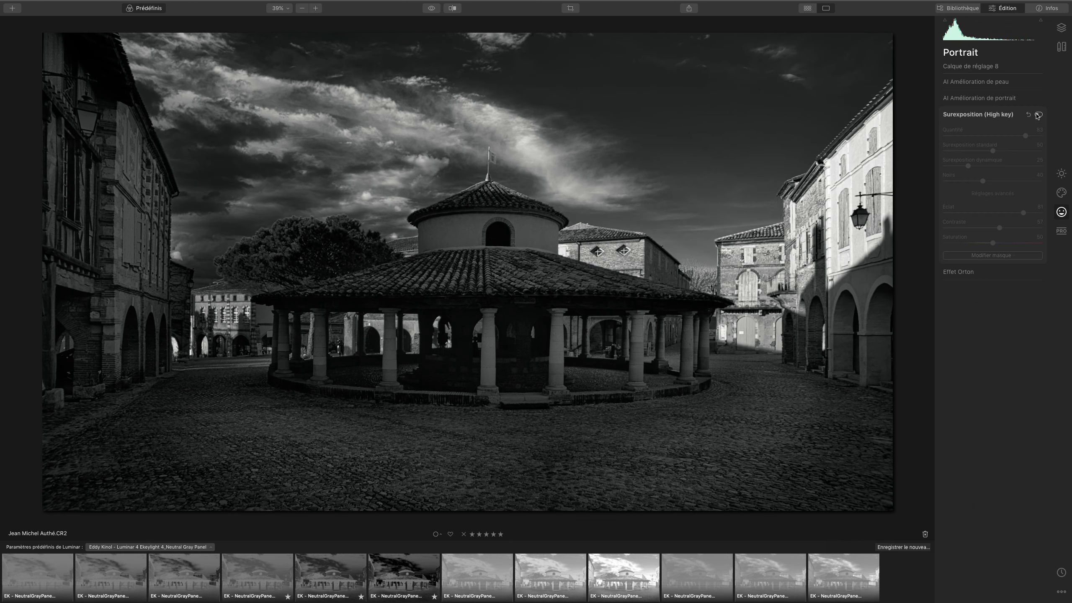
{"action": "left_click", "coordinate": [1038, 114]}
{"action": "left_click", "coordinate": [1037, 115]}
{"action": "left_click", "coordinate": [1038, 115]}
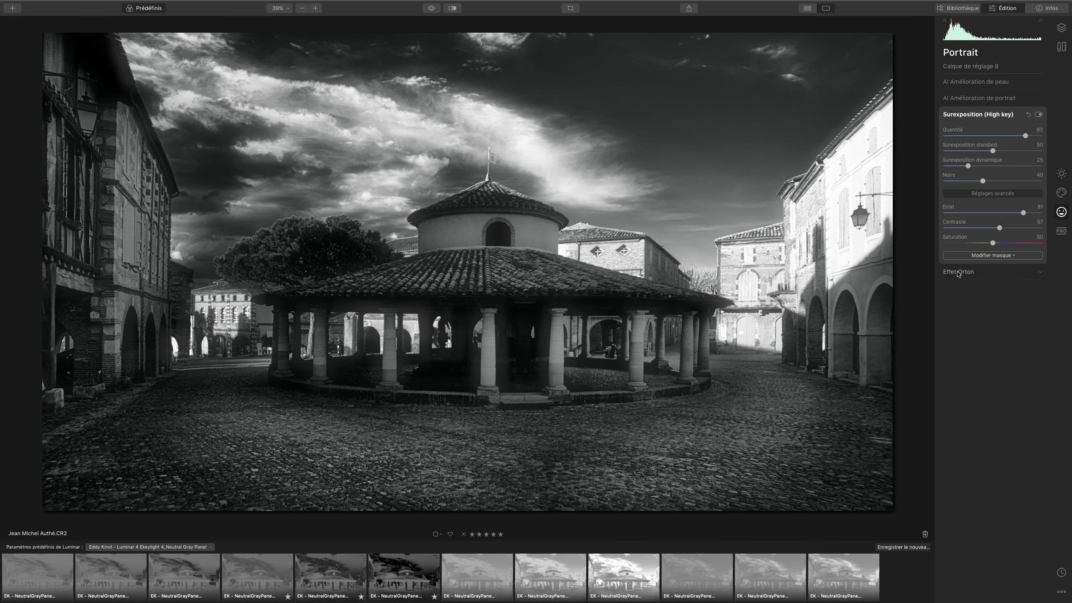
Try the Multiplicateur blend mode on Calque de réglage 8 and change it to Lumière crue
{"action": "left_click", "coordinate": [1061, 27]}
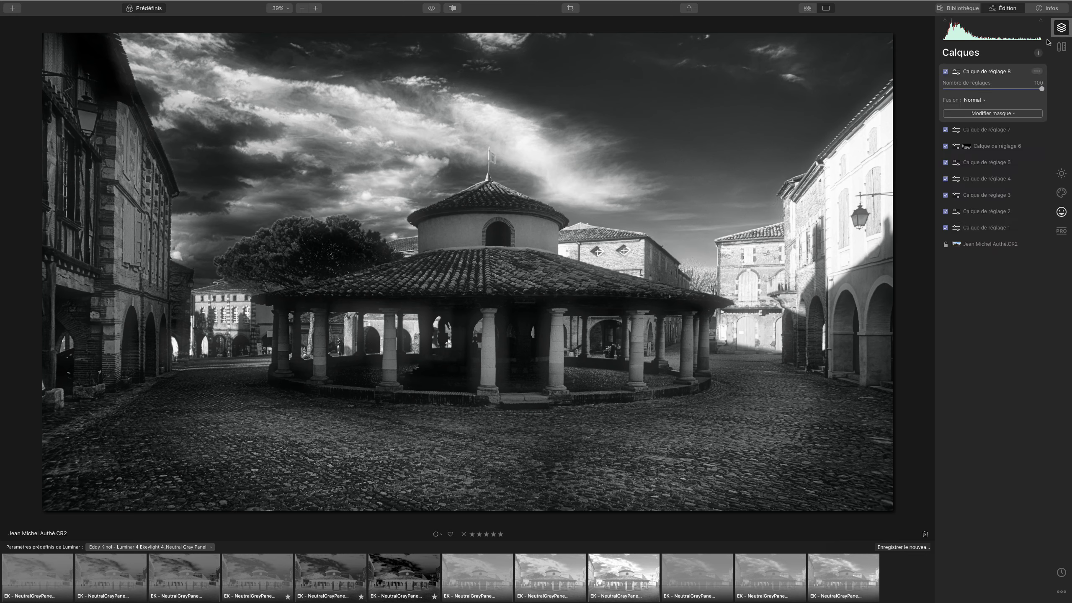
{"action": "left_click", "coordinate": [1037, 54]}
{"action": "left_click", "coordinate": [1025, 63]}
{"action": "left_click", "coordinate": [981, 103]}
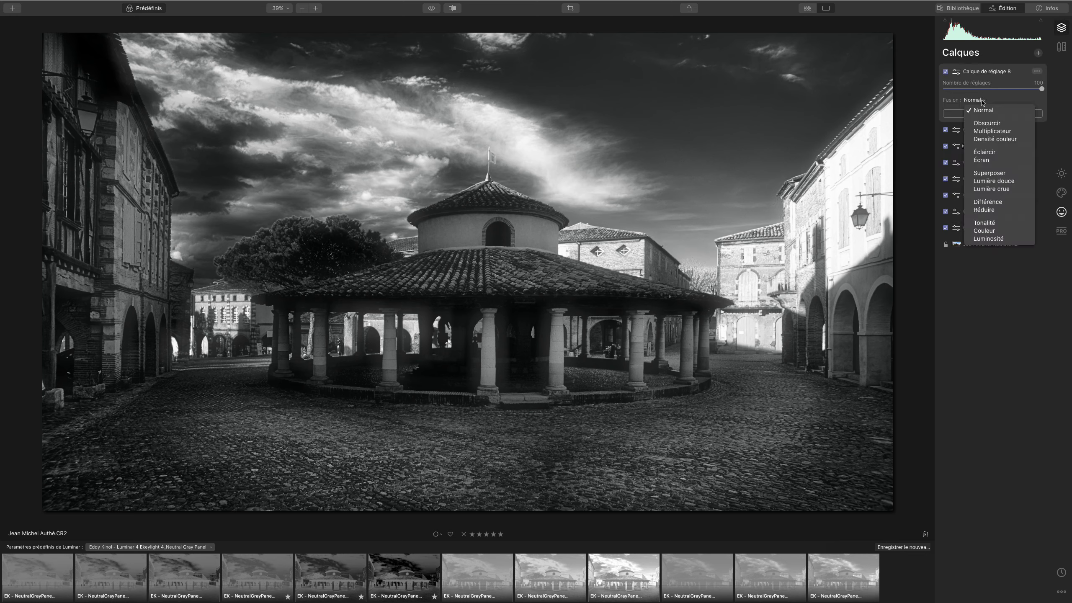
{"action": "left_click", "coordinate": [988, 132]}
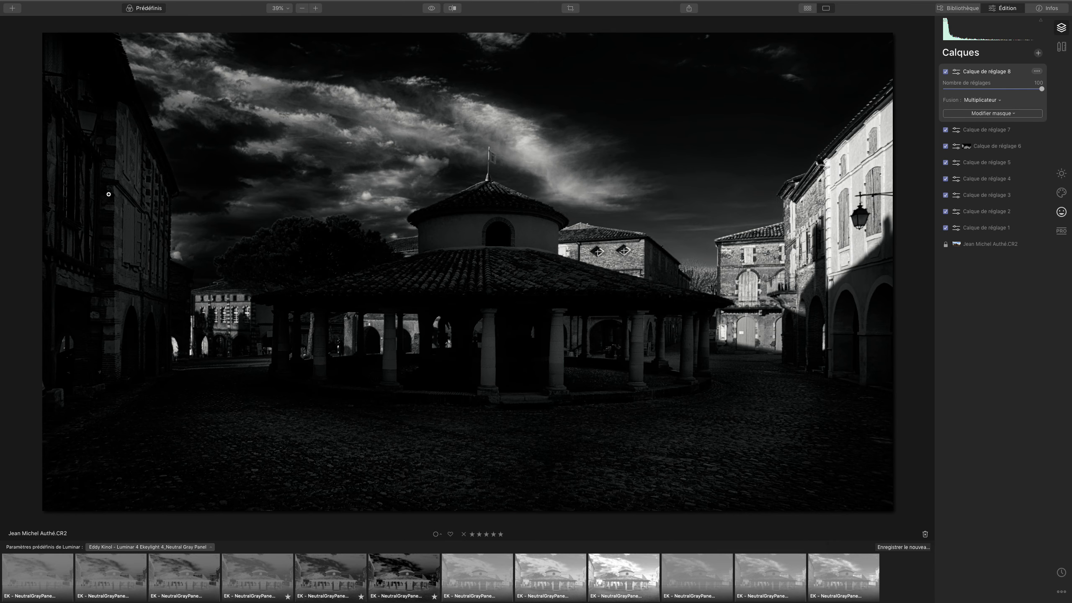
{"action": "left_click", "coordinate": [996, 101]}
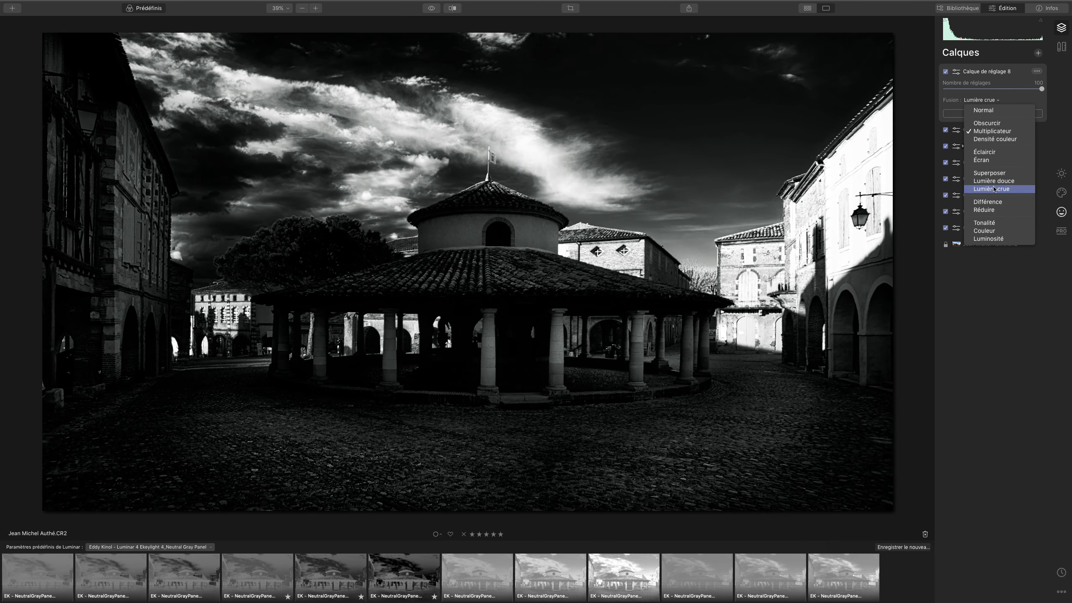
{"action": "left_click", "coordinate": [994, 189]}
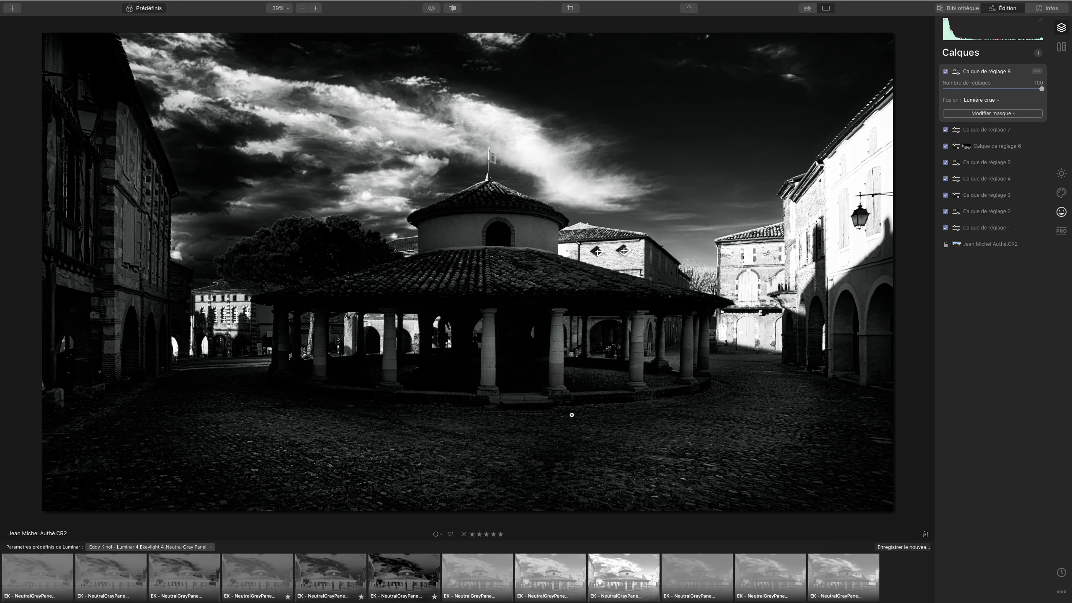
Add an adjustment layer above Calque de réglage 8 and apply the eighth Neutral Gray Panel preset to it
{"action": "left_click", "coordinate": [1038, 53]}
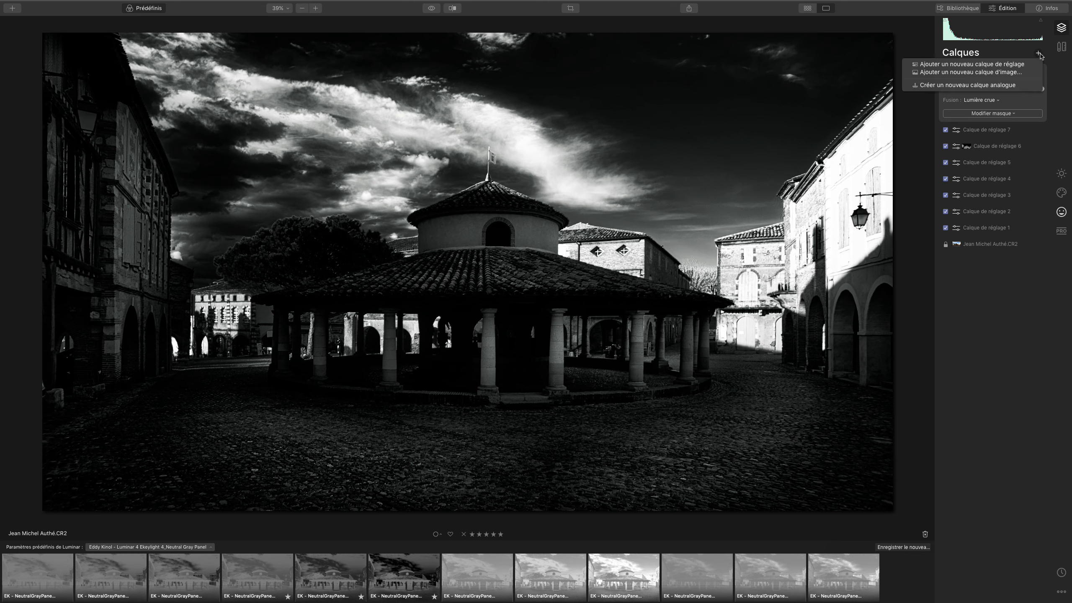
{"action": "left_click", "coordinate": [1013, 64]}
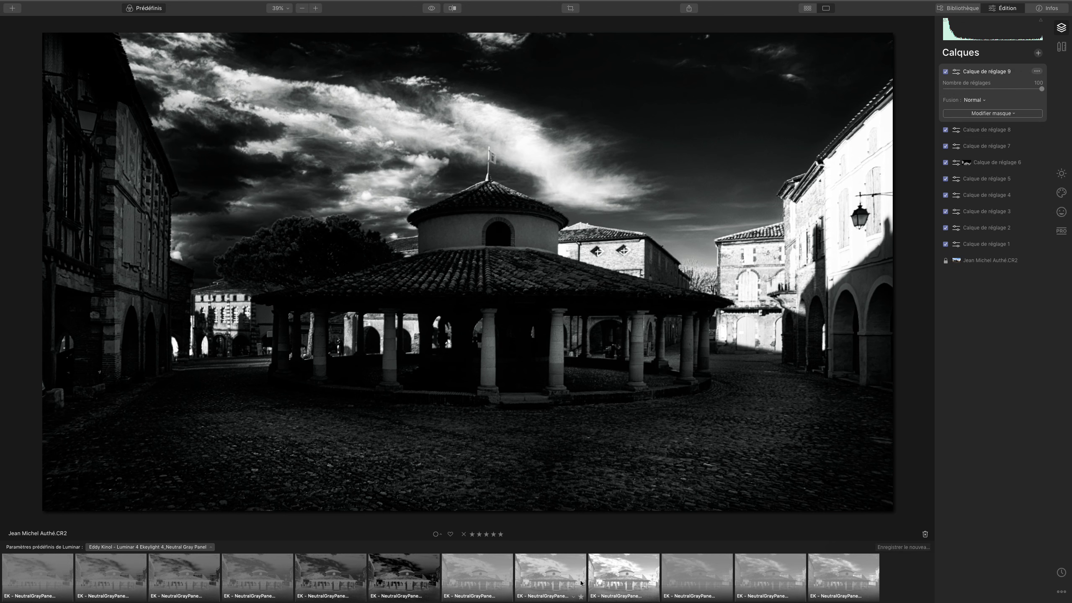
{"action": "left_click", "coordinate": [617, 578]}
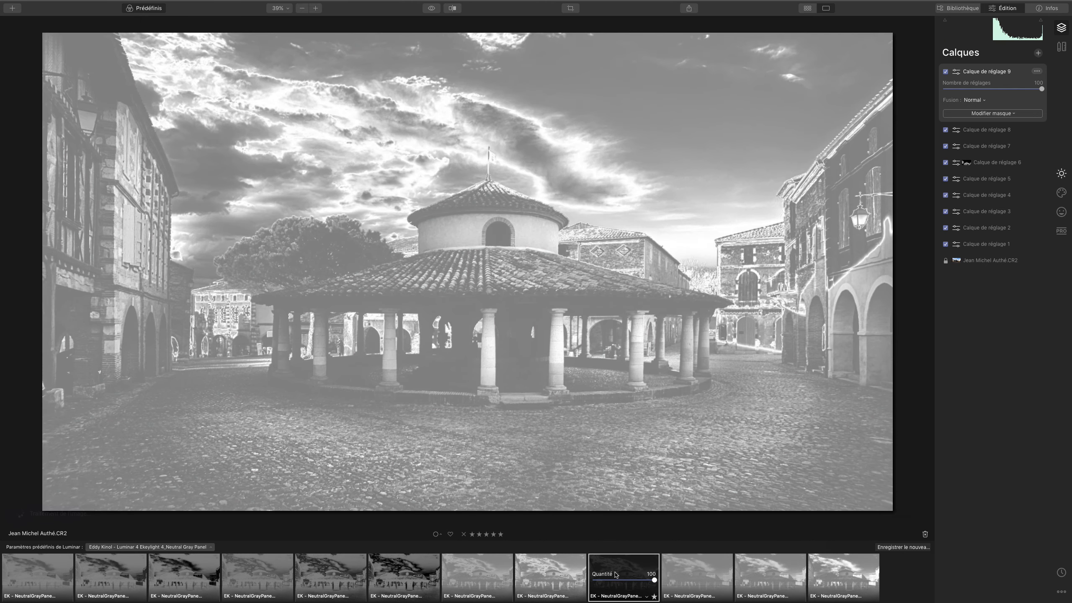
{"action": "left_click", "coordinate": [557, 575]}
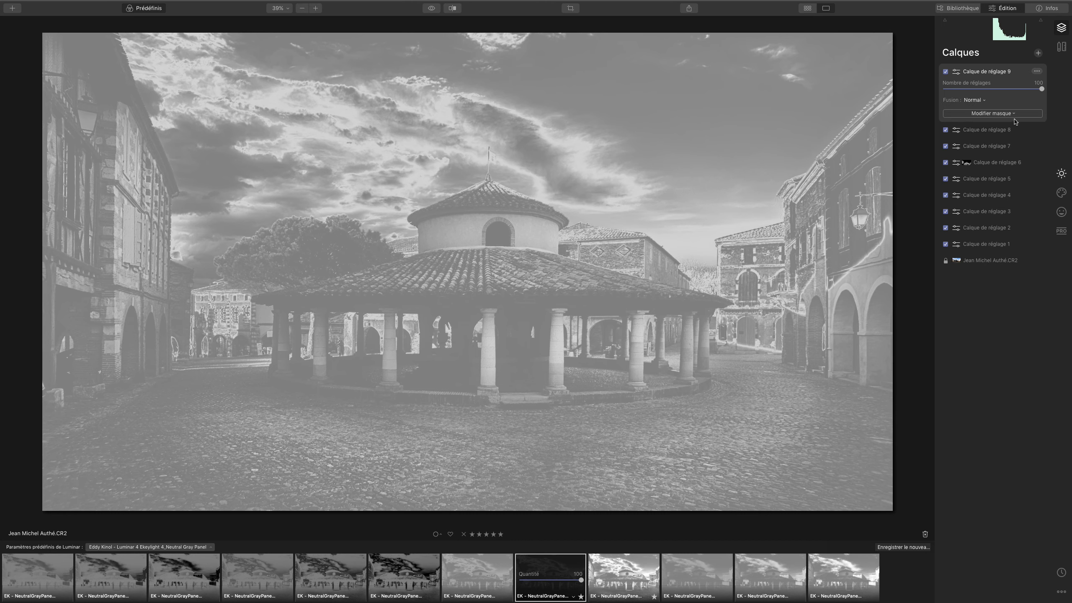
Create a luminosity mask on Calque de réglage 9, copy the mask and delete that layer
{"action": "left_click", "coordinate": [991, 113]}
{"action": "left_click", "coordinate": [989, 154]}
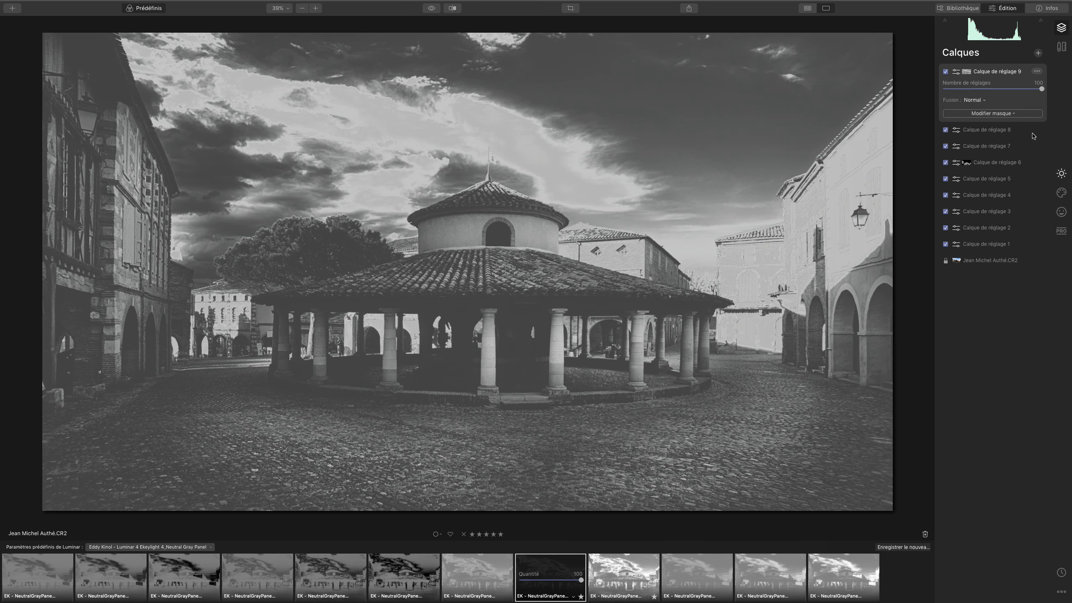
{"action": "left_click", "coordinate": [1036, 71]}
{"action": "mouse_move", "coordinate": [963, 151]}
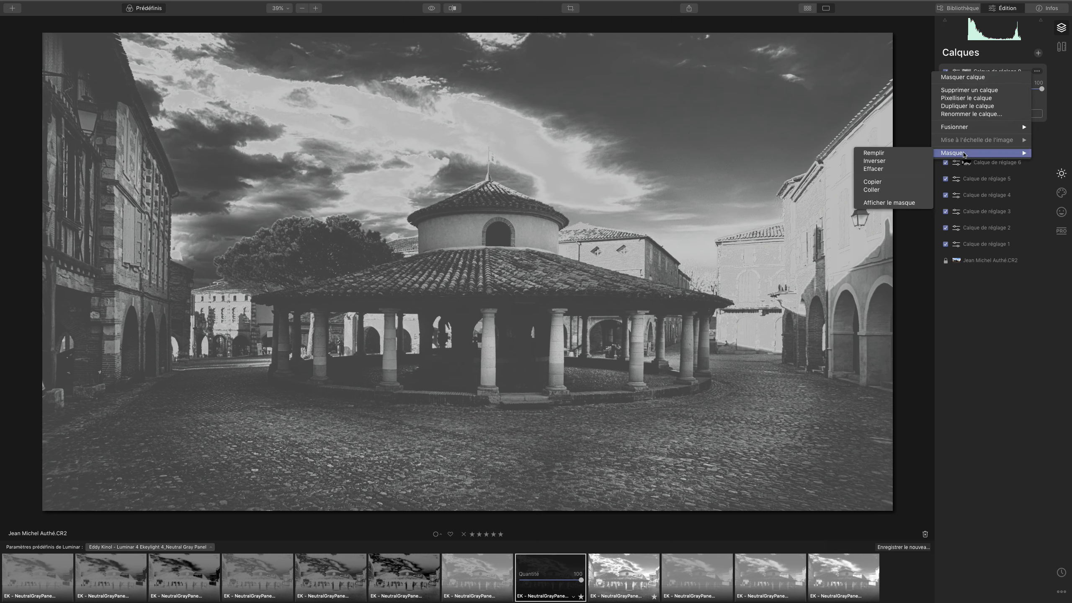
{"action": "left_click", "coordinate": [885, 183]}
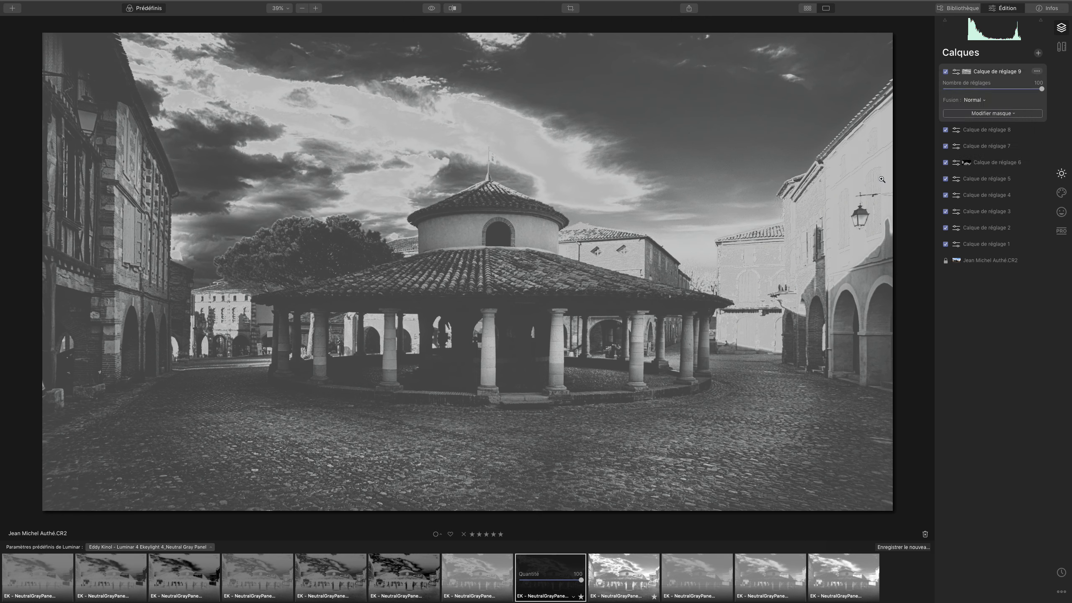
{"action": "left_click", "coordinate": [1038, 72]}
{"action": "left_click", "coordinate": [979, 91]}
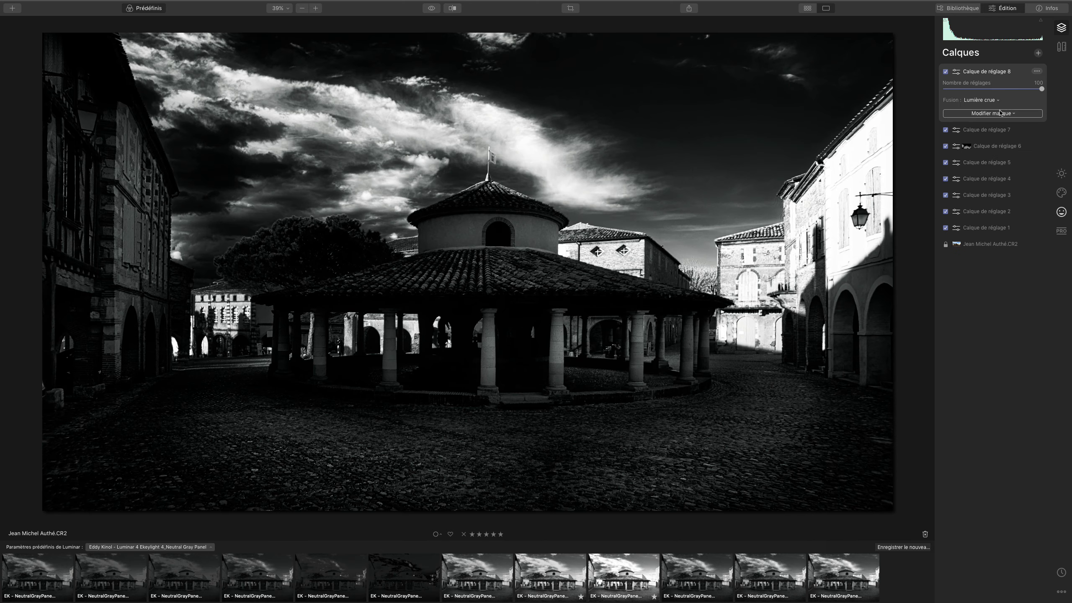
Paste the copied luminosity mask onto Calque de réglage 8 and set the layer's blend mode to Lumière douce
{"action": "left_click", "coordinate": [1000, 112]}
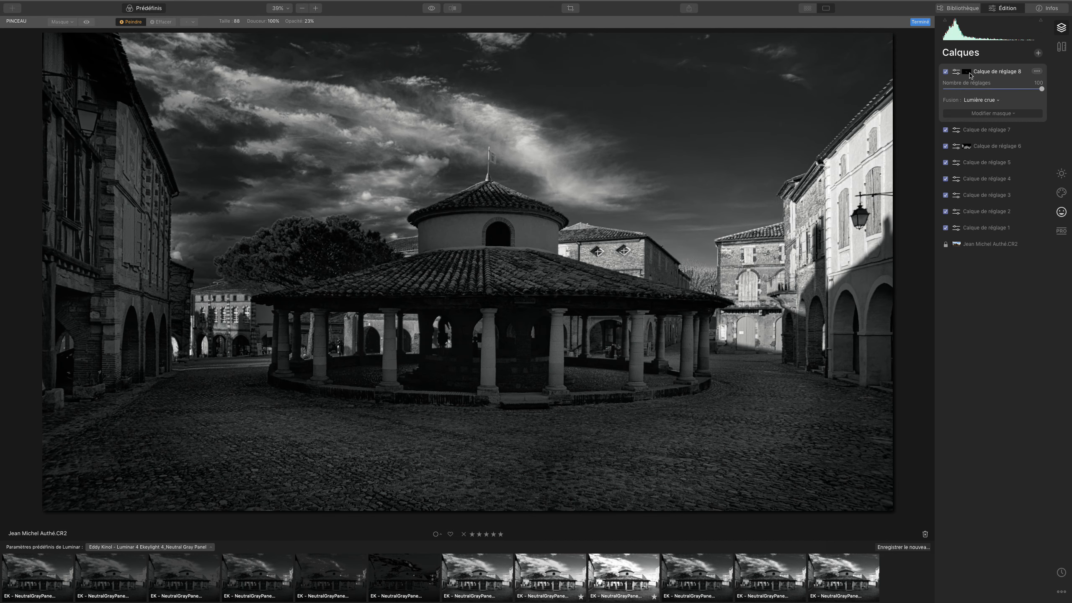
{"action": "right_click", "coordinate": [970, 75]}
{"action": "left_click", "coordinate": [937, 117]}
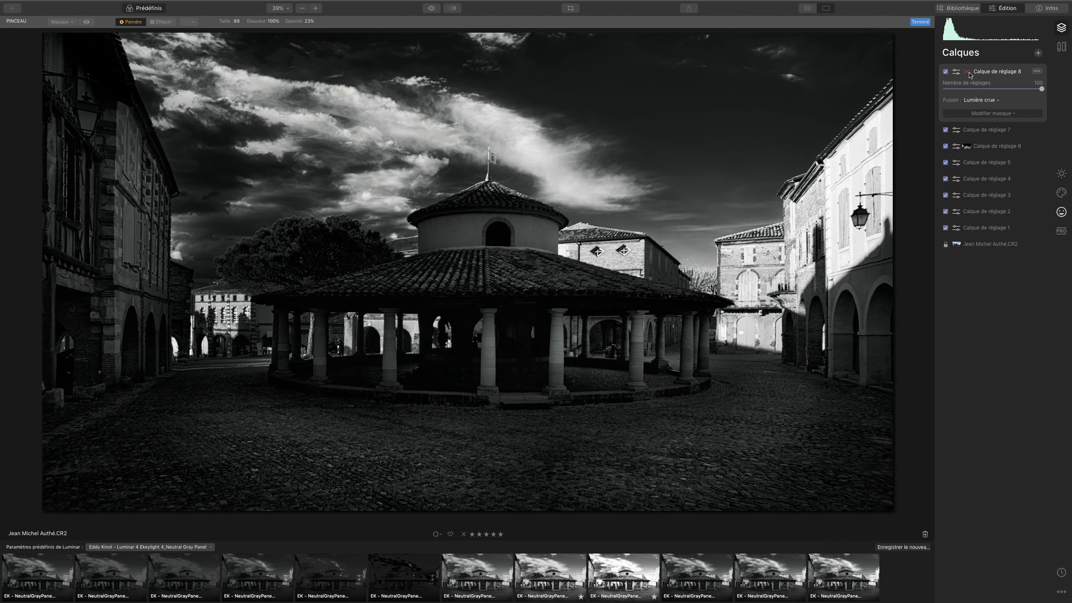
{"action": "left_click", "coordinate": [970, 75]}
{"action": "left_click", "coordinate": [969, 74]}
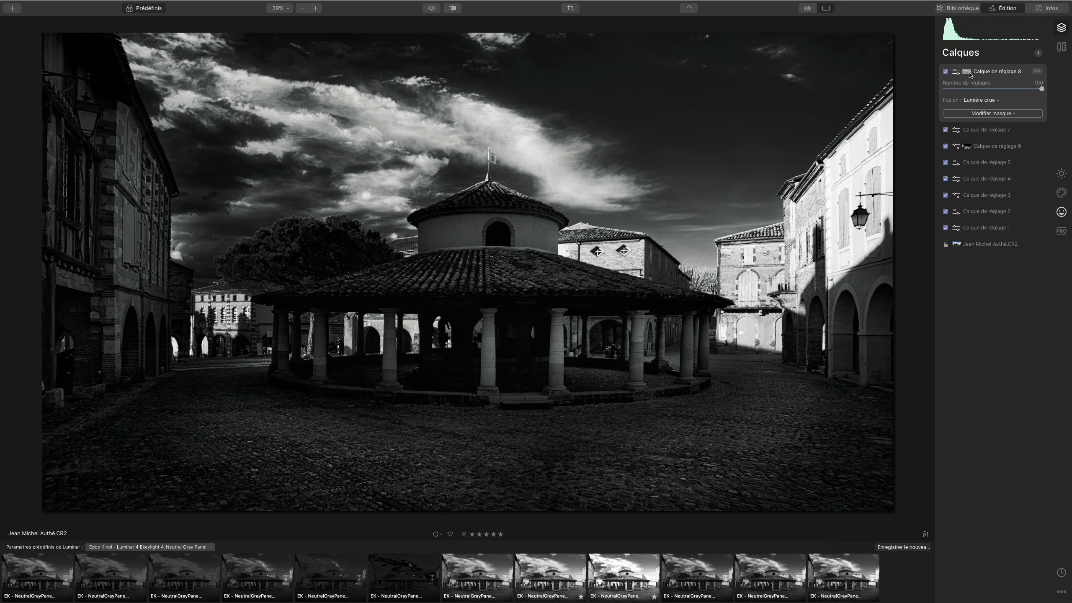
{"action": "left_click", "coordinate": [988, 101]}
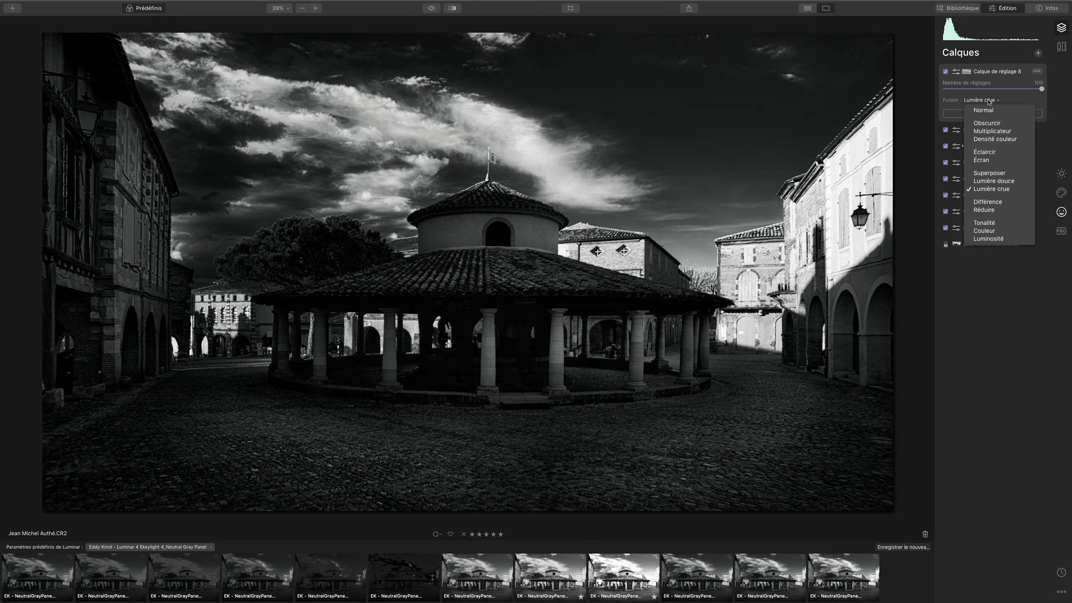
{"action": "left_click", "coordinate": [993, 182]}
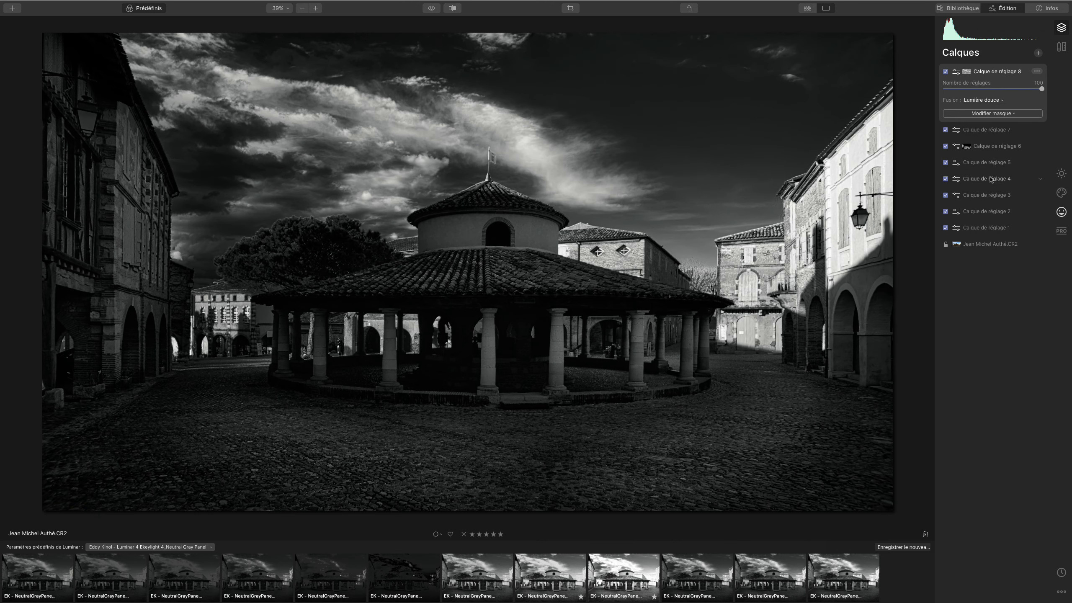
Add an adjustment layer above Calque de réglage 8 and apply the EK - Lightpanel_DRK03 preset from the Ekeylight 1_Light Panel collection
{"action": "left_click", "coordinate": [1037, 53]}
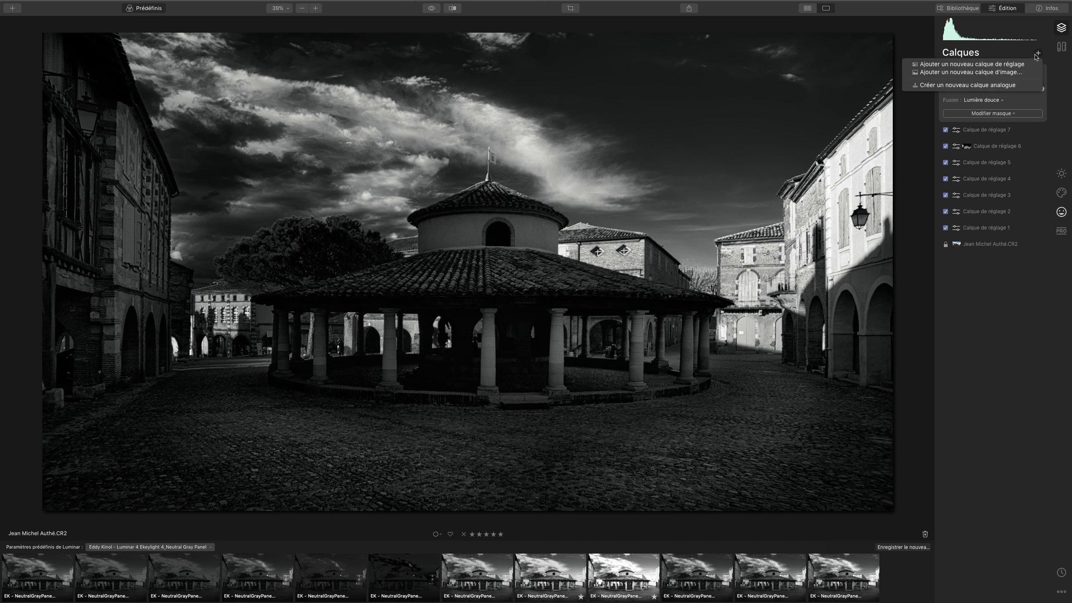
{"action": "left_click", "coordinate": [1004, 66]}
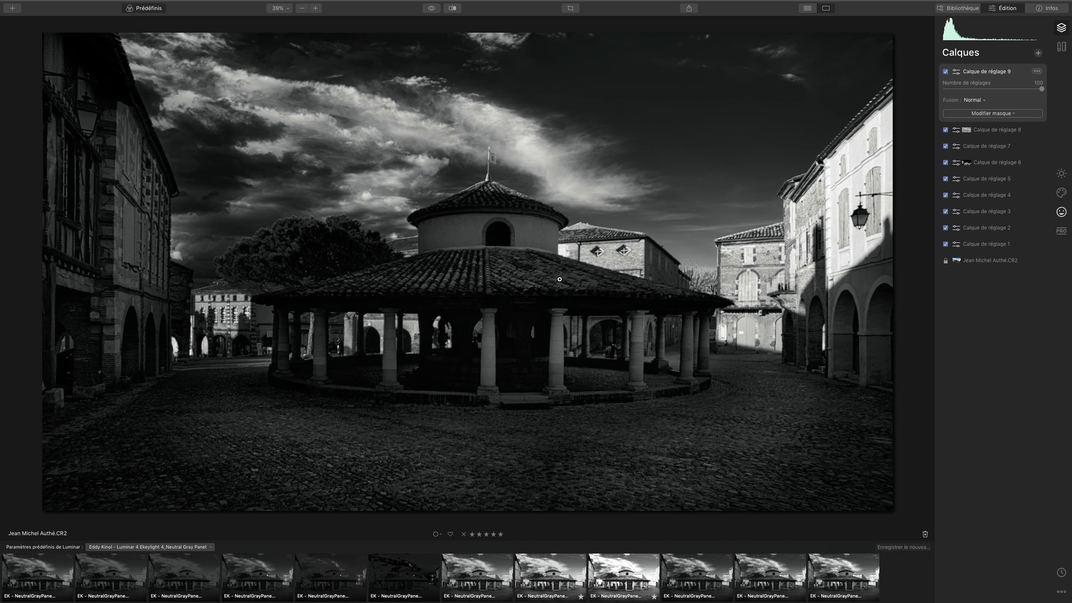
{"action": "left_click", "coordinate": [199, 547]}
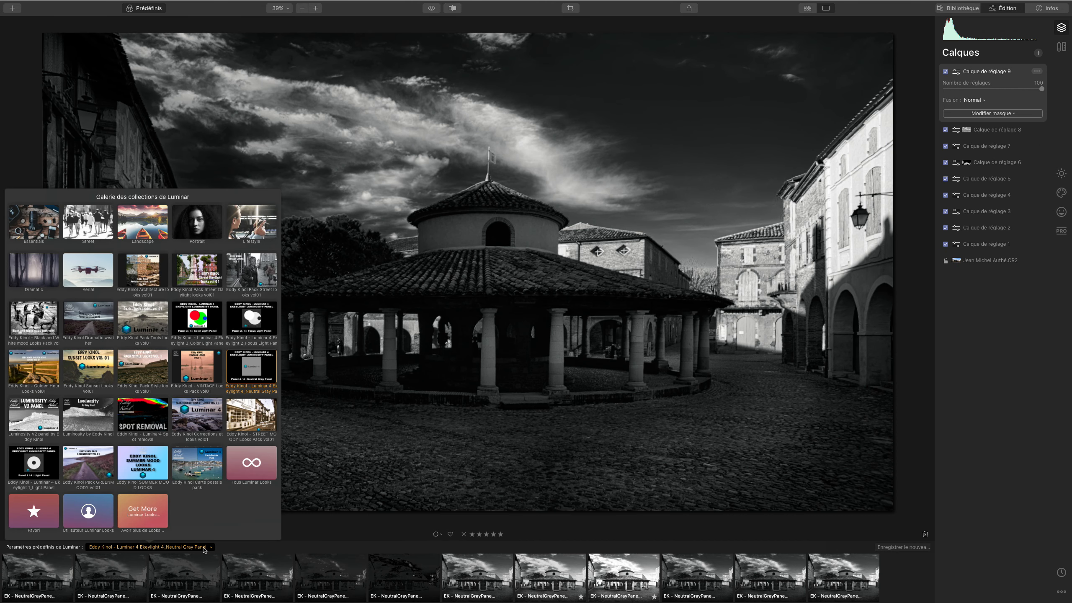
{"action": "left_click", "coordinate": [40, 476]}
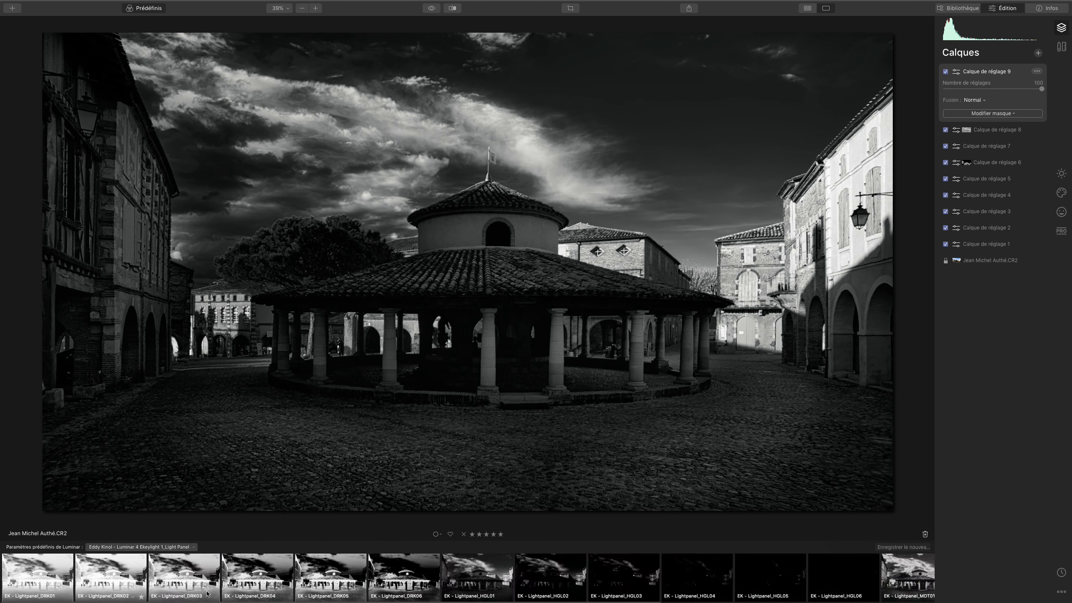
{"action": "left_click", "coordinate": [117, 569]}
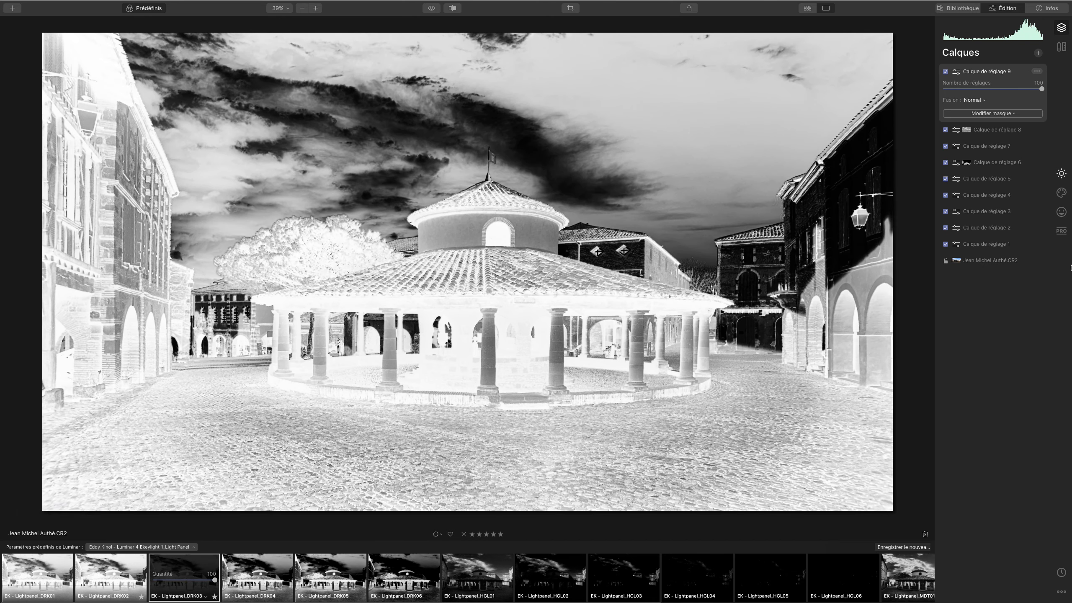
Set Calque de réglage 9 to the Couleur blend mode, compare it off and on, and lower its Nombre de réglages to 39
{"action": "left_click", "coordinate": [974, 100]}
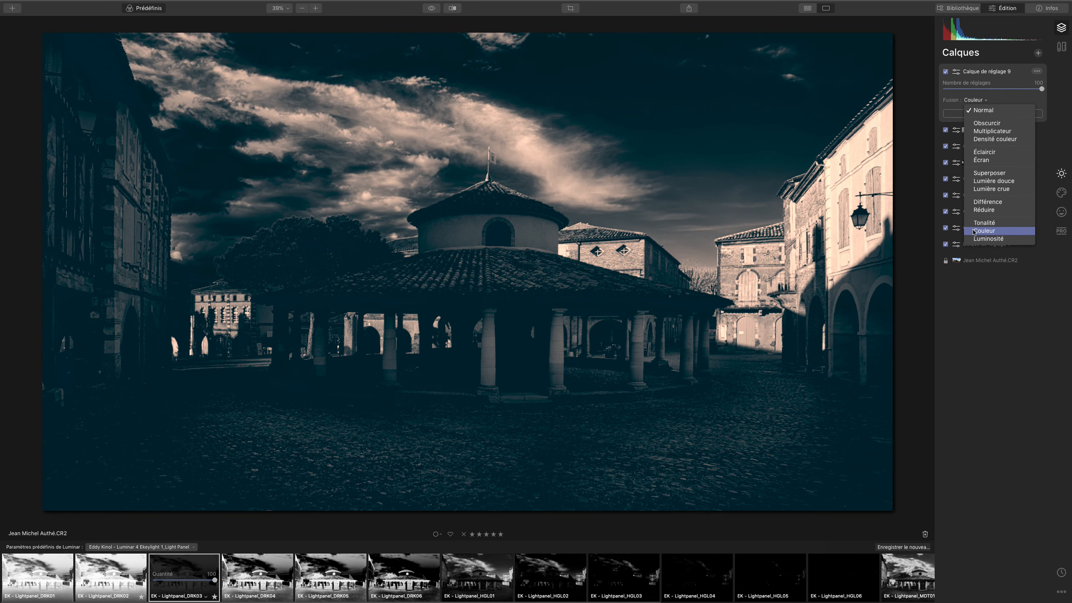
{"action": "left_click", "coordinate": [974, 231]}
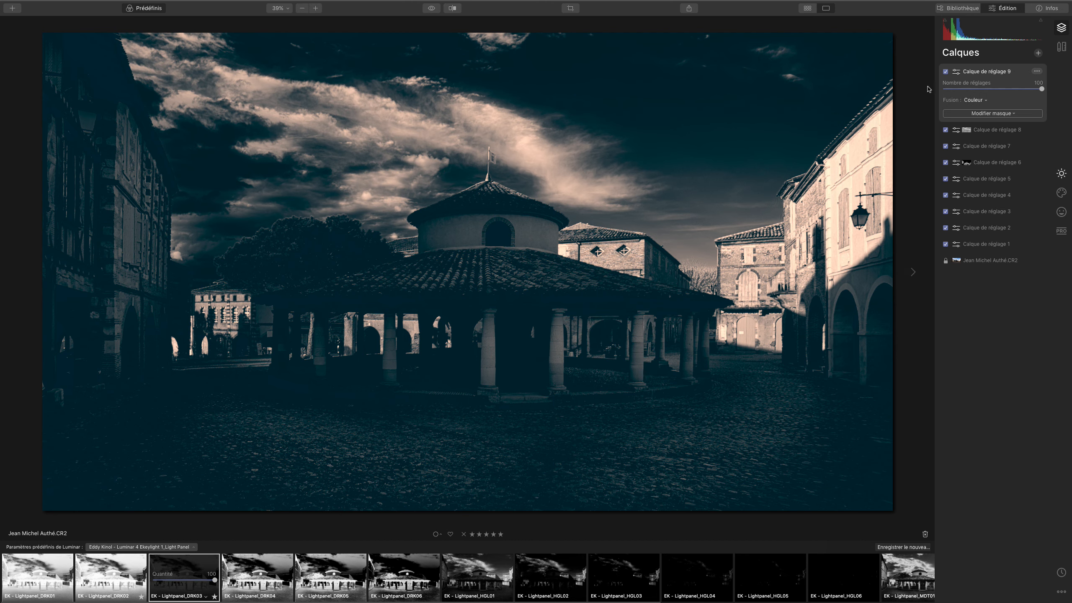
{"action": "left_click", "coordinate": [946, 72]}
{"action": "left_click", "coordinate": [945, 72]}
{"action": "left_click_drag", "start_coordinate": [1027, 91], "coordinate": [990, 91]}
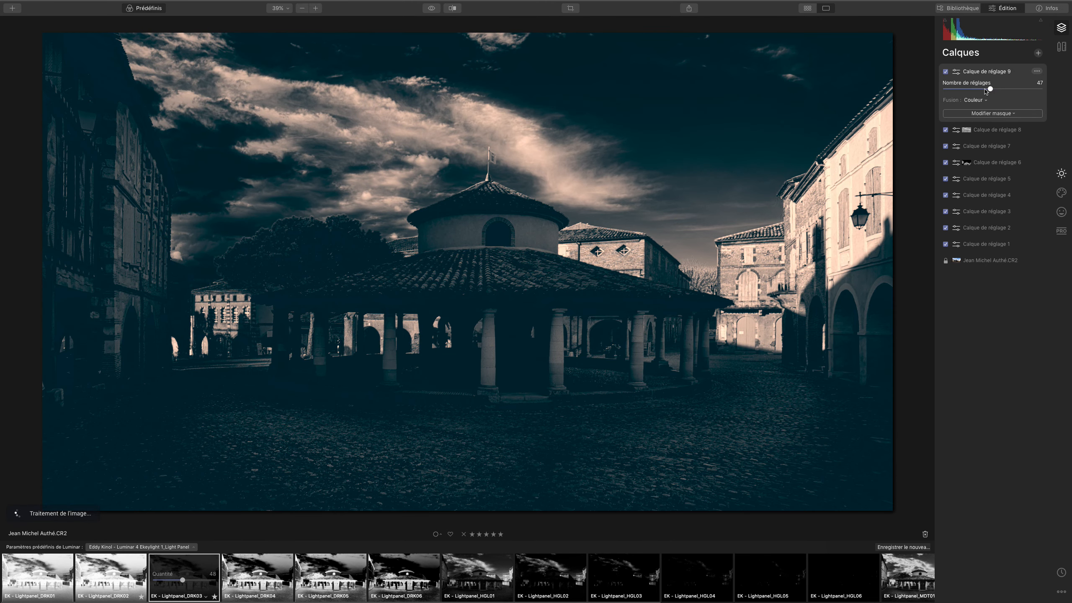
{"action": "left_click", "coordinate": [950, 89]}
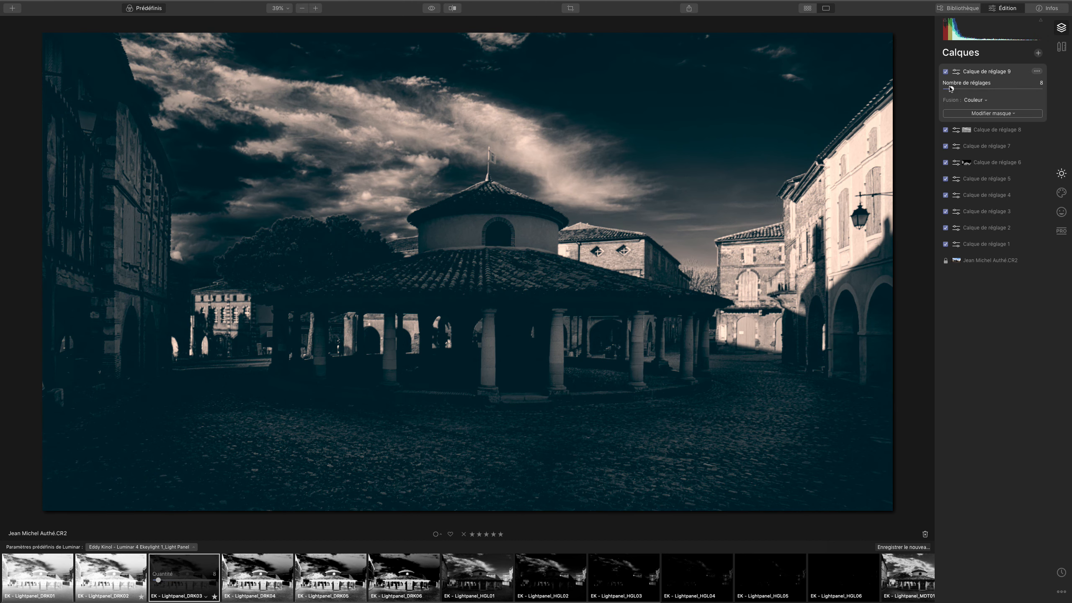
{"action": "left_click", "coordinate": [962, 89]}
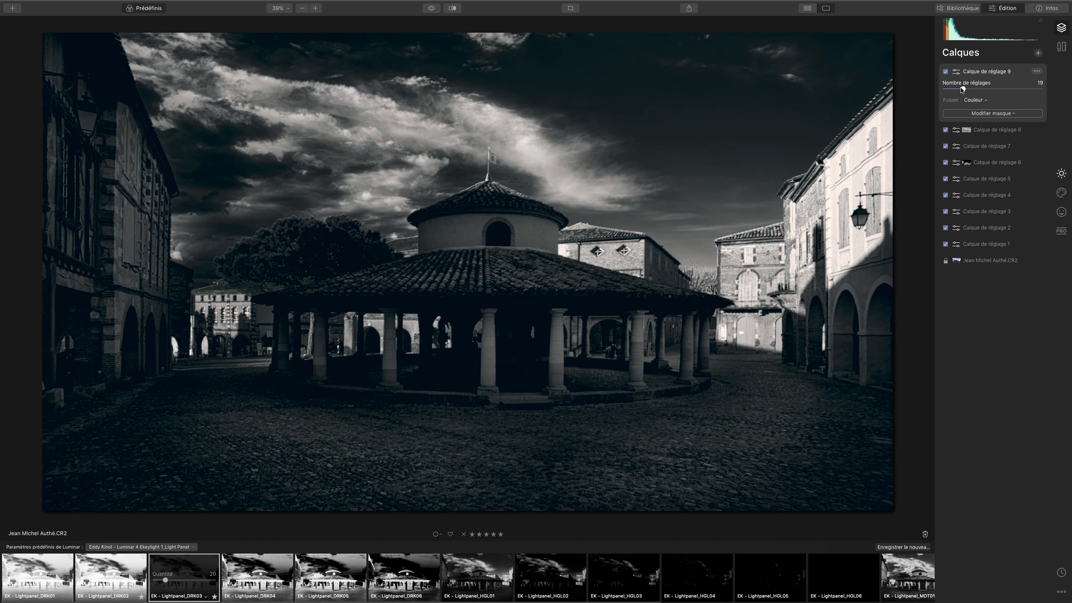
{"action": "left_click", "coordinate": [971, 89]}
{"action": "left_click", "coordinate": [982, 89]}
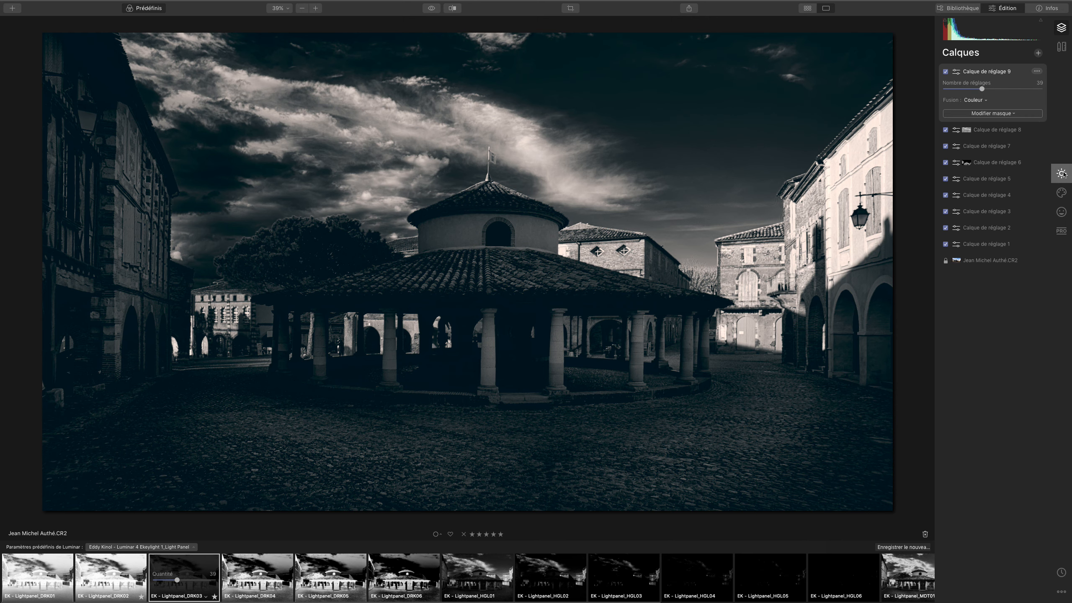
Add another adjustment layer on top of Calque de réglage 9
{"action": "left_click", "coordinate": [1037, 54]}
{"action": "left_click", "coordinate": [1013, 64]}
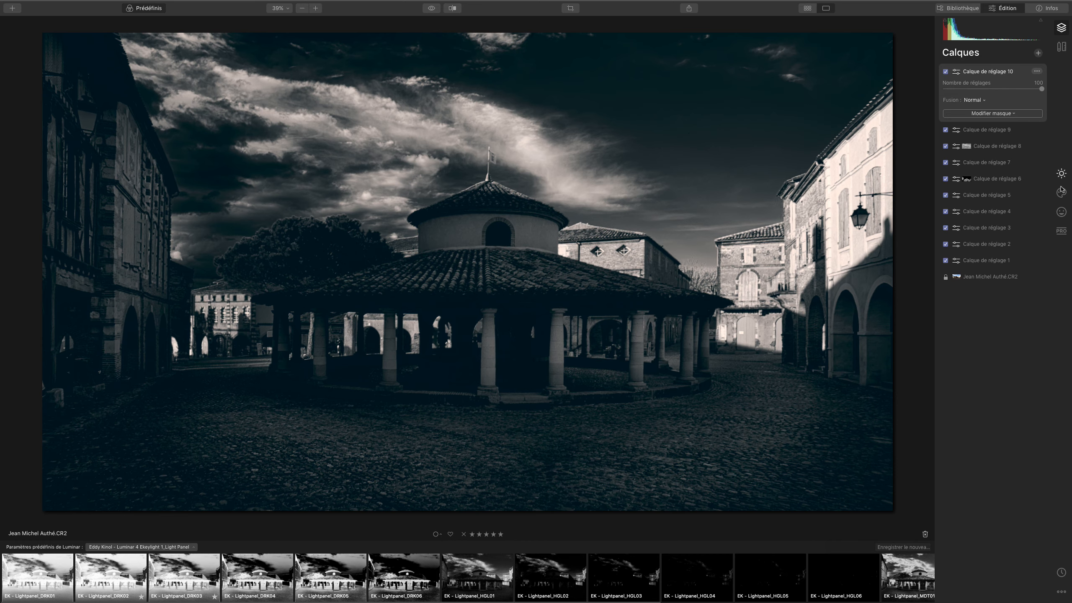
Raise the Exposition of Calque de réglage 10 to 0,62 in the Lumière settings
{"action": "left_click", "coordinate": [1056, 182]}
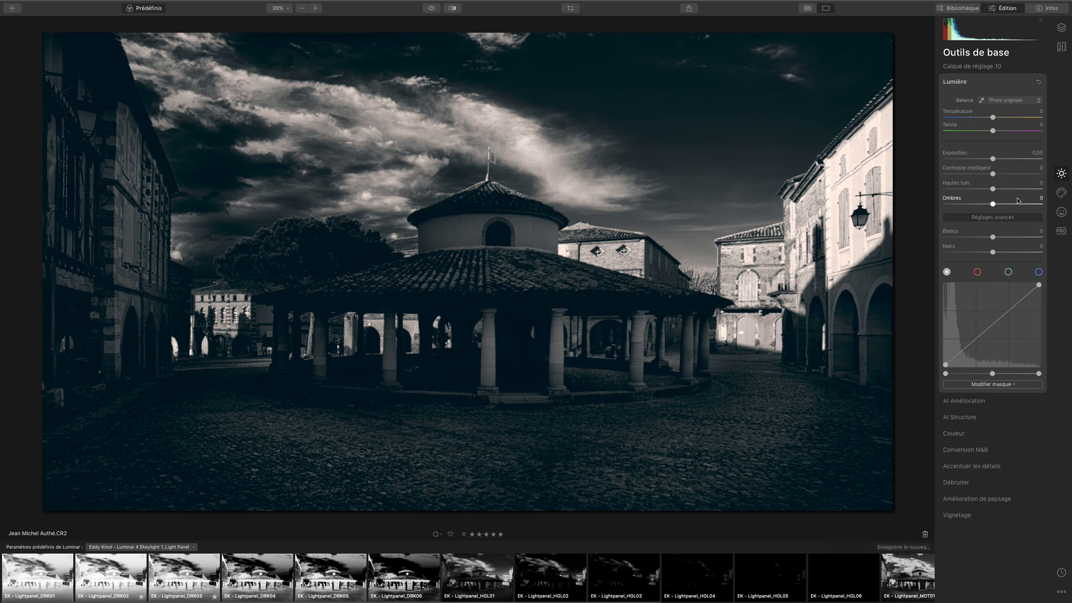
{"action": "left_click_drag", "start_coordinate": [992, 159], "coordinate": [1020, 163]}
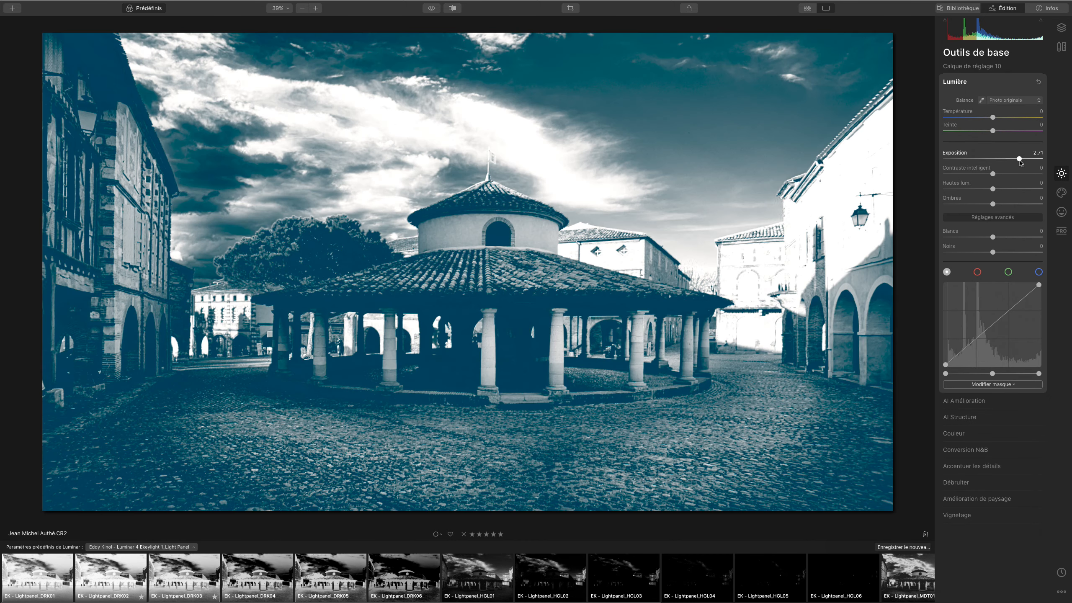
{"action": "left_click", "coordinate": [1000, 158]}
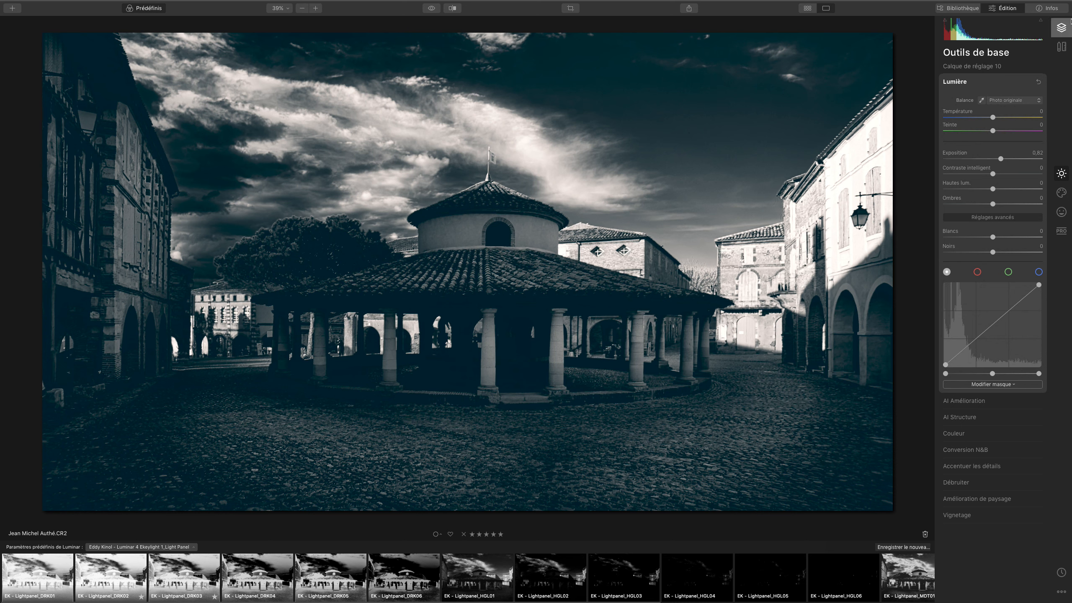
Compare Calque de réglage 10 off and on, and set its Contraste intelligent to 10
{"action": "left_click", "coordinate": [1061, 28]}
{"action": "left_click", "coordinate": [946, 72]}
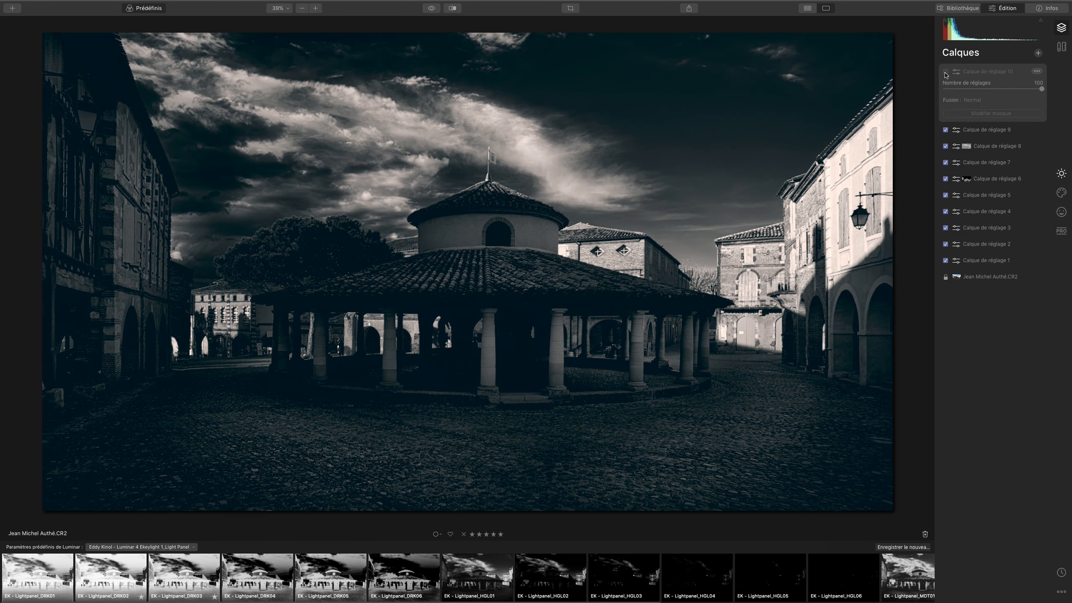
{"action": "left_click", "coordinate": [945, 71]}
{"action": "left_click", "coordinate": [945, 72]}
{"action": "left_click", "coordinate": [946, 72]}
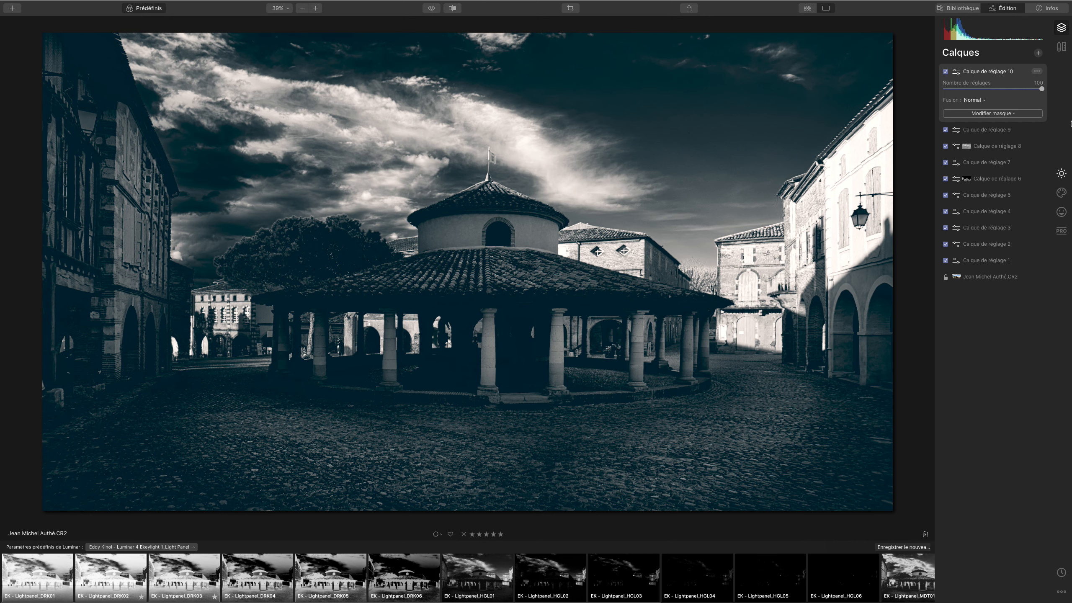
{"action": "left_click", "coordinate": [1061, 173]}
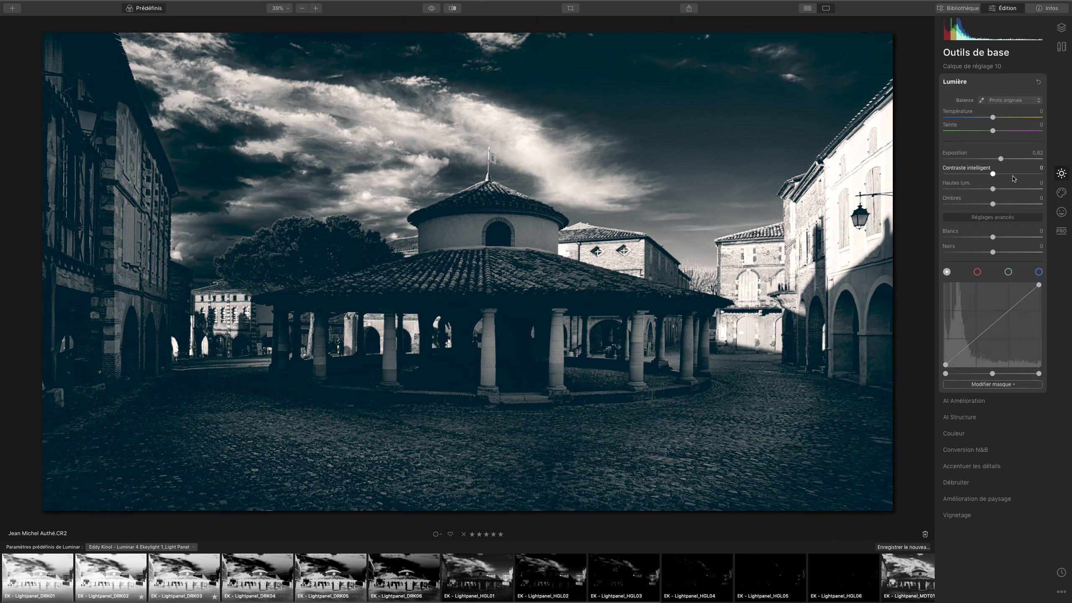
{"action": "left_click", "coordinate": [1009, 174]}
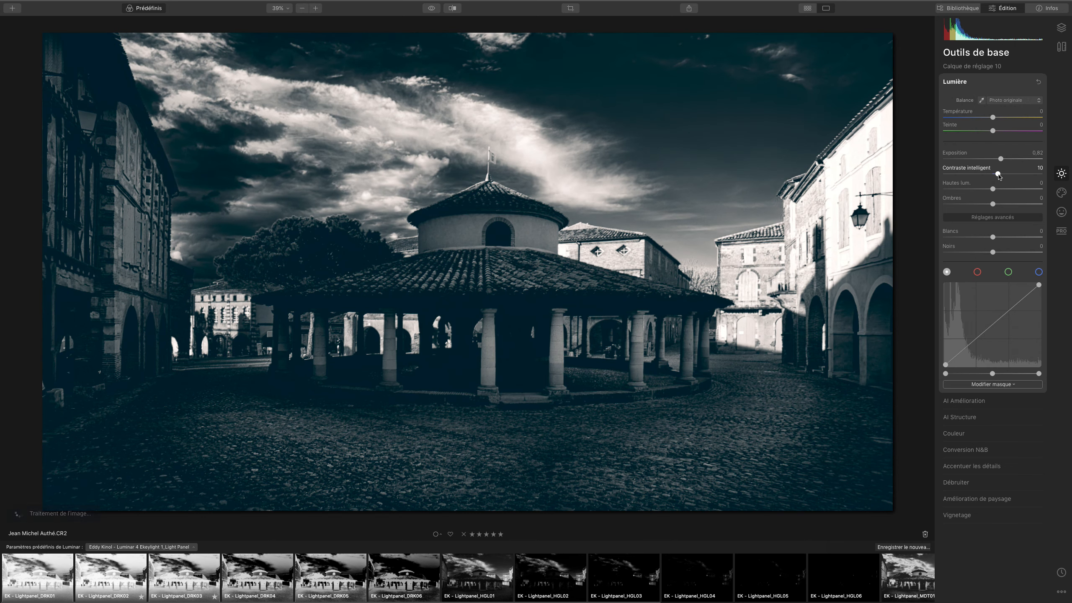
Add an adjustment layer above Calque de réglage 10 and set its AI Structure to Quantité 76 and Renforcer 28
{"action": "left_click", "coordinate": [1061, 28]}
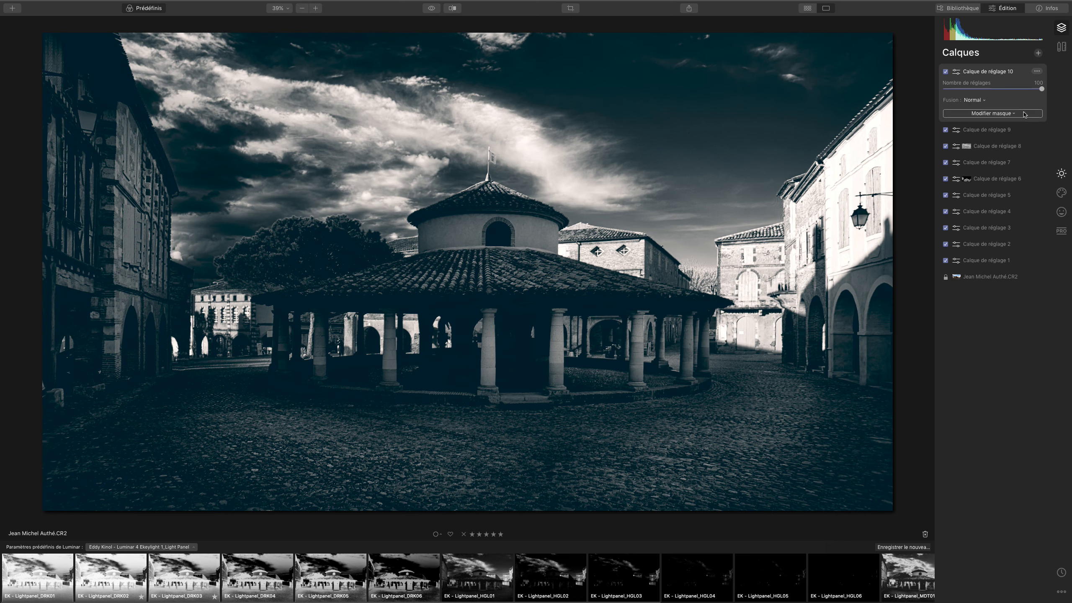
{"action": "left_click", "coordinate": [1038, 53]}
{"action": "left_click", "coordinate": [972, 65]}
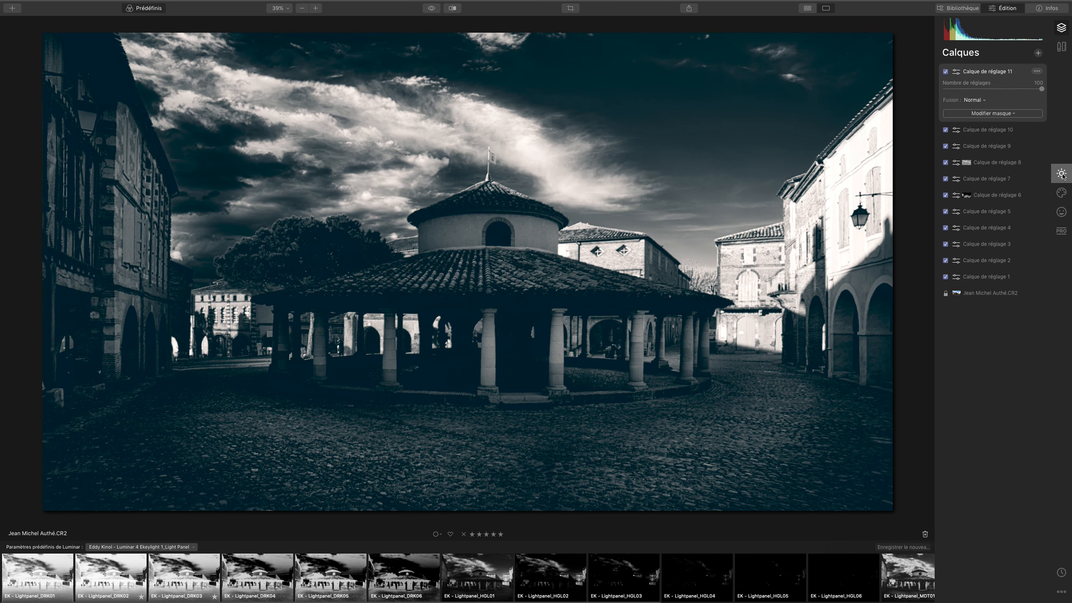
{"action": "left_click", "coordinate": [1061, 173]}
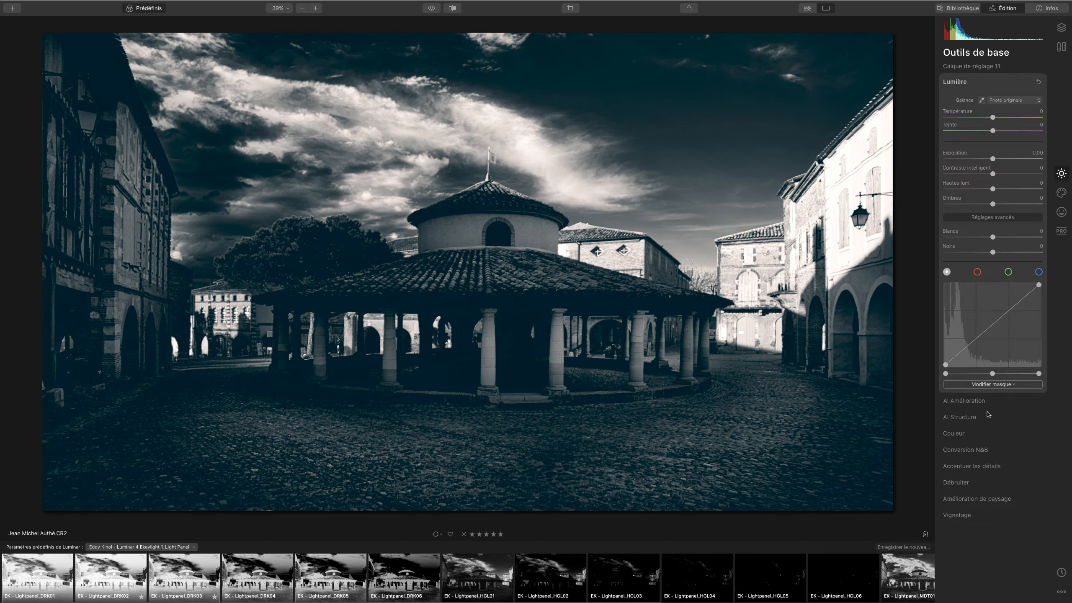
{"action": "left_click", "coordinate": [954, 417]}
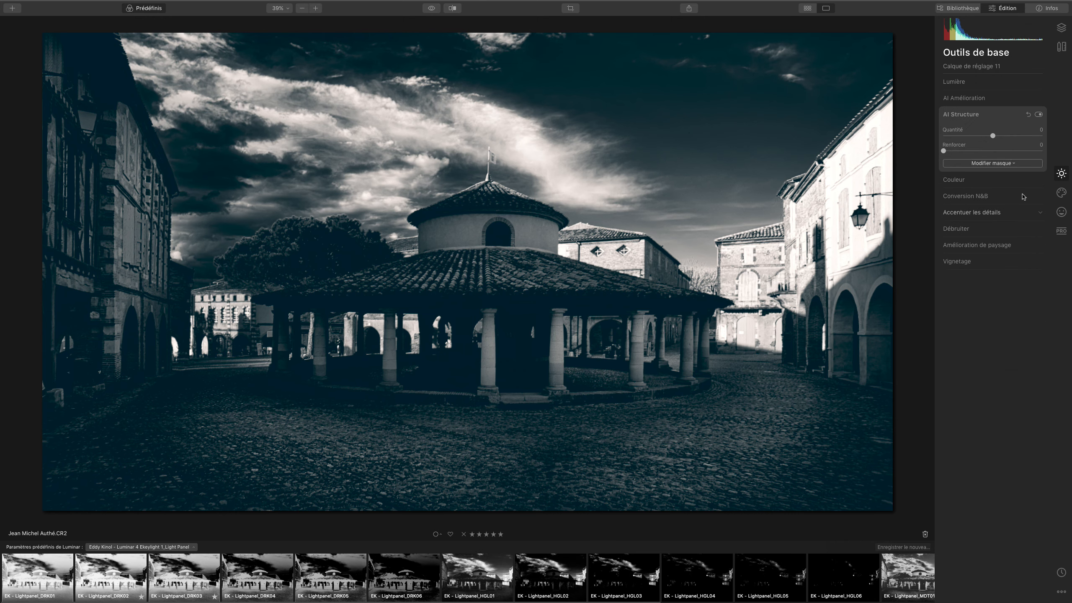
{"action": "left_click", "coordinate": [1031, 135]}
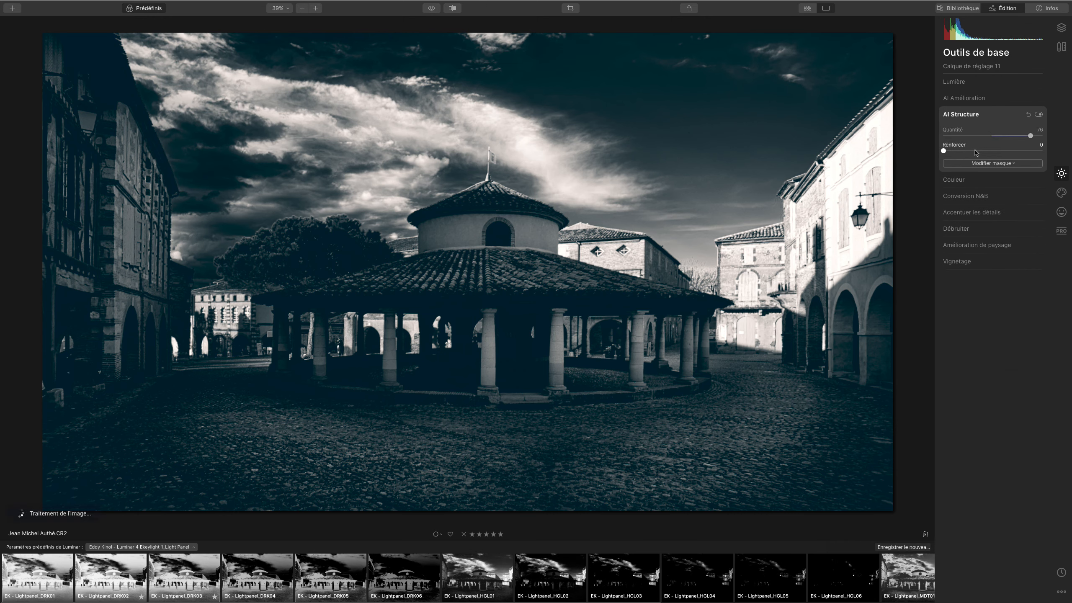
{"action": "left_click_drag", "start_coordinate": [944, 151], "coordinate": [972, 150]}
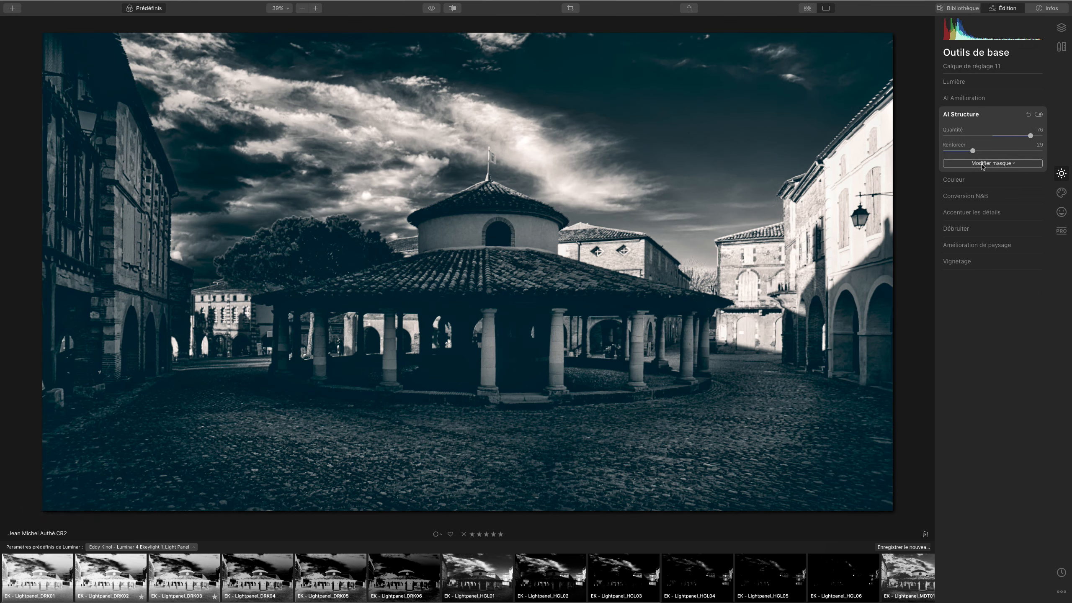
Brush an AI Structure mask over the cobblestones and market-hall roof with a brush size of 172 and 23% opacity
{"action": "left_click", "coordinate": [979, 163]}
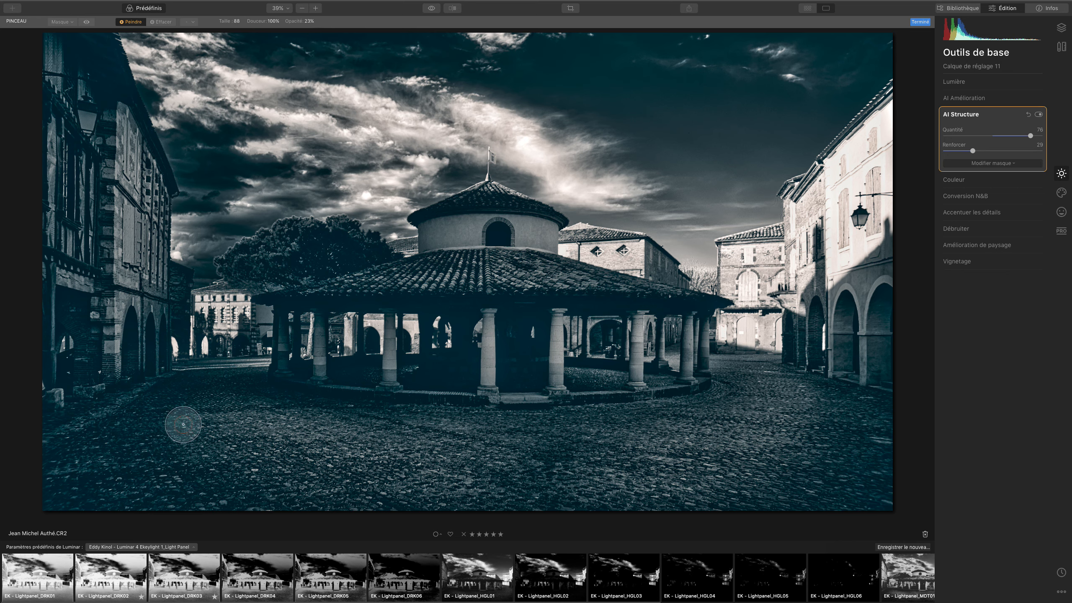
{"action": "key", "text": "bracketright"}
{"action": "key", "text": "bracketright"}
{"action": "key", "text": "bracketright"}
{"action": "key", "text": "bracketright"}
{"action": "key", "text": "bracketright"}
{"action": "key", "text": "bracketright"}
{"action": "key", "text": "bracketright"}
{"action": "key", "text": "bracketright"}
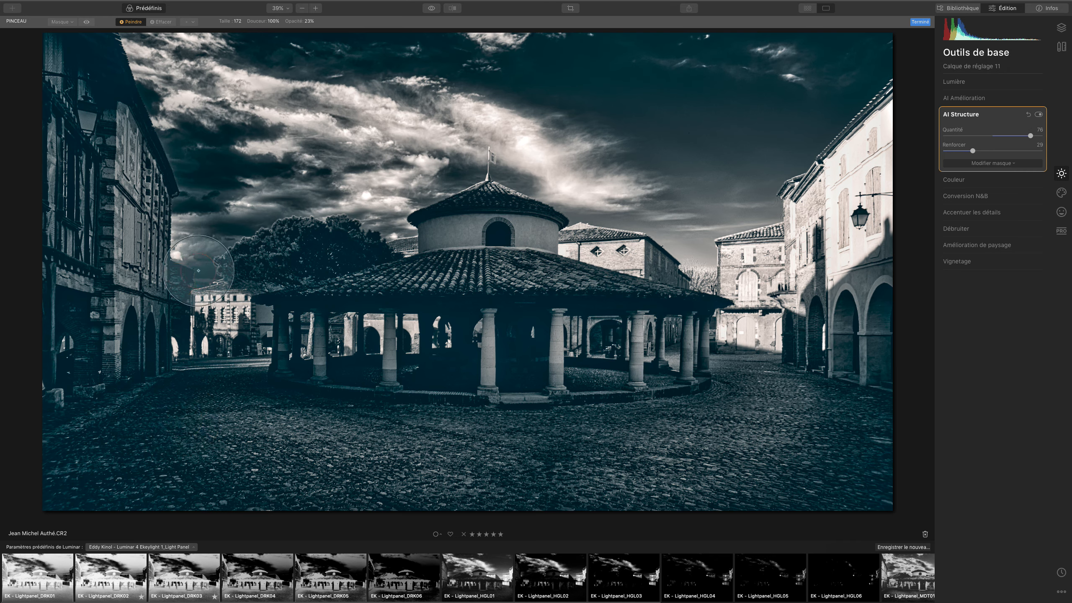
{"action": "mouse_move", "coordinate": [221, 422]}
{"action": "left_mouse_down"}
{"action": "mouse_move", "coordinate": [272, 467]}
{"action": "mouse_move", "coordinate": [216, 472]}
{"action": "mouse_move", "coordinate": [463, 272]}
{"action": "left_mouse_up"}
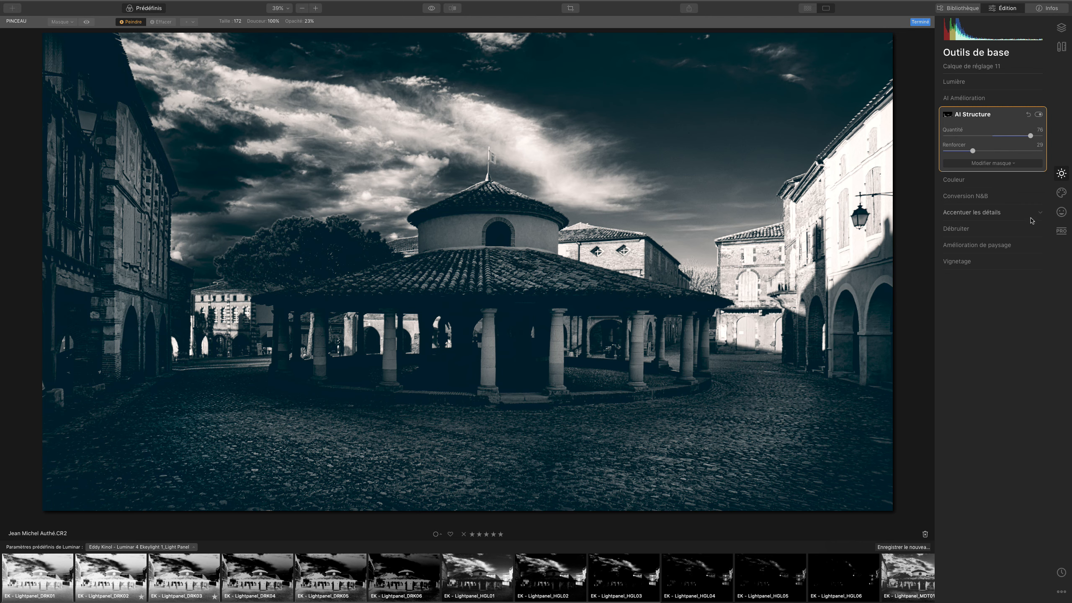
Darken the upper zone of Calque de réglage 11 with Dégradé réglable, setting Exposition to -76
{"action": "left_click", "coordinate": [1058, 234]}
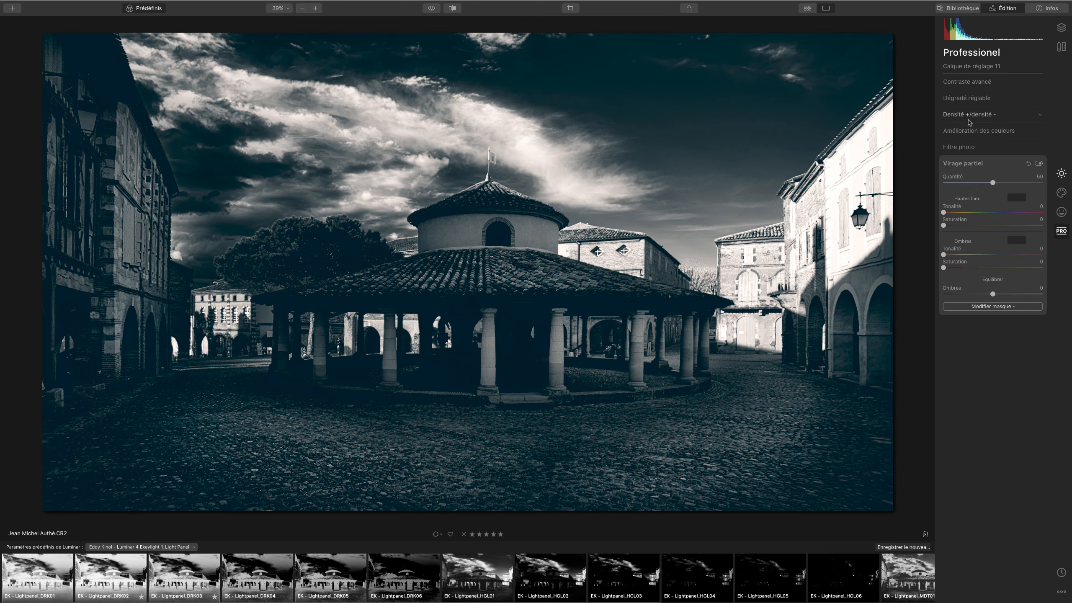
{"action": "left_click", "coordinate": [966, 98]}
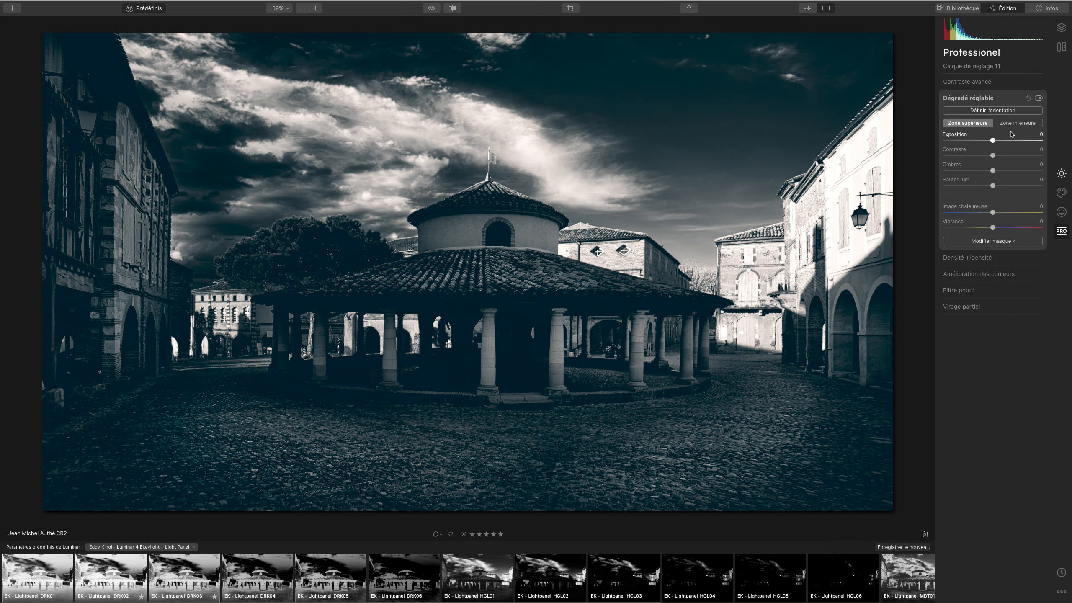
{"action": "left_click_drag", "start_coordinate": [993, 140], "coordinate": [948, 148]}
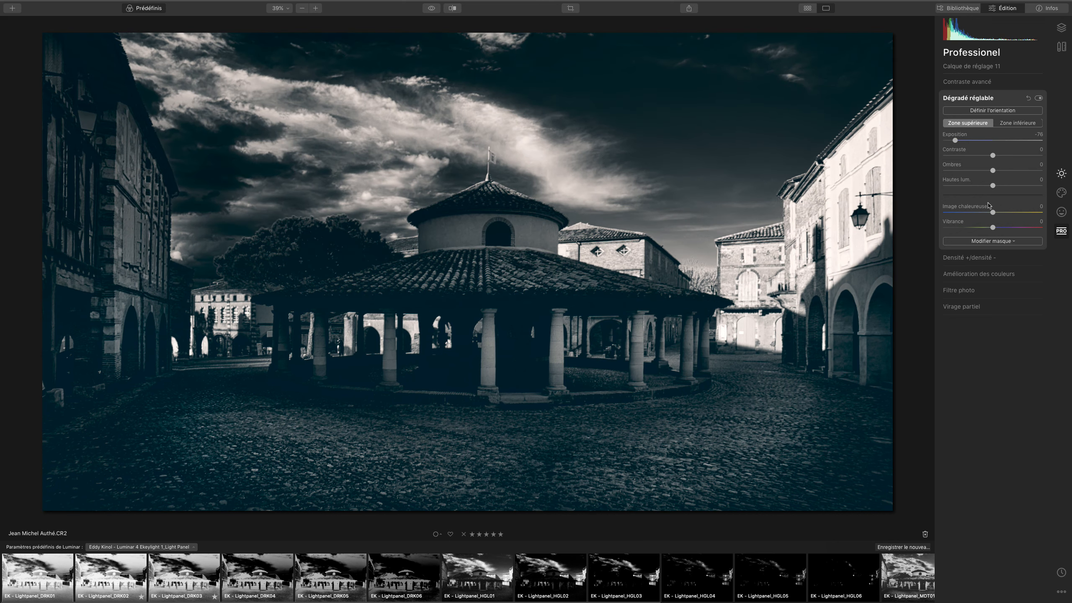
Tilt the adjustable gradient to -22°, widen its transition zone across the photo and shift its centre up to the hall's turret
{"action": "left_click", "coordinate": [984, 111]}
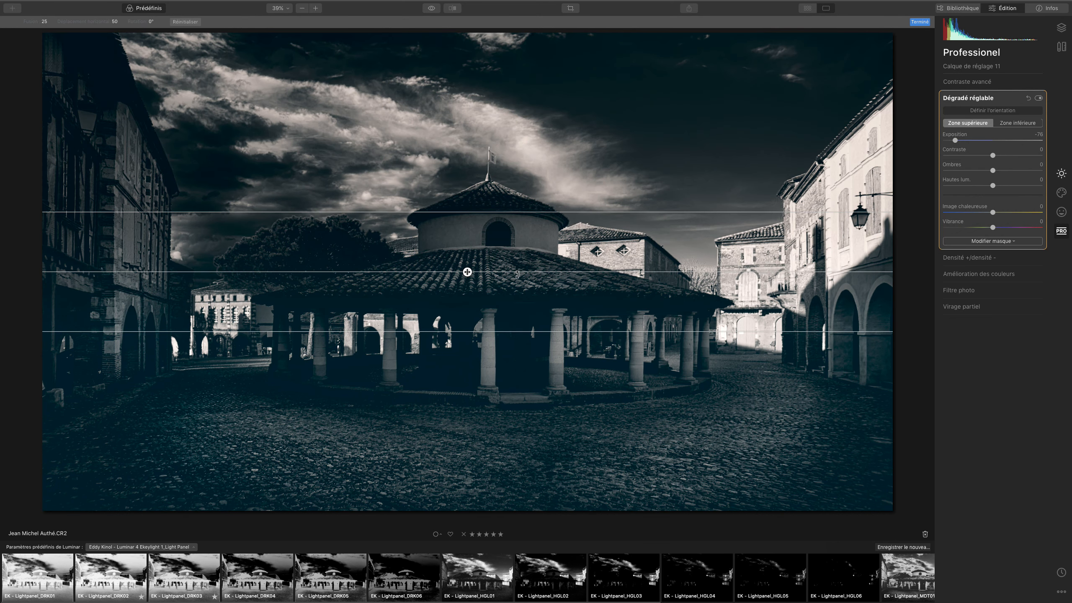
{"action": "left_click_drag", "start_coordinate": [517, 273], "coordinate": [515, 297]}
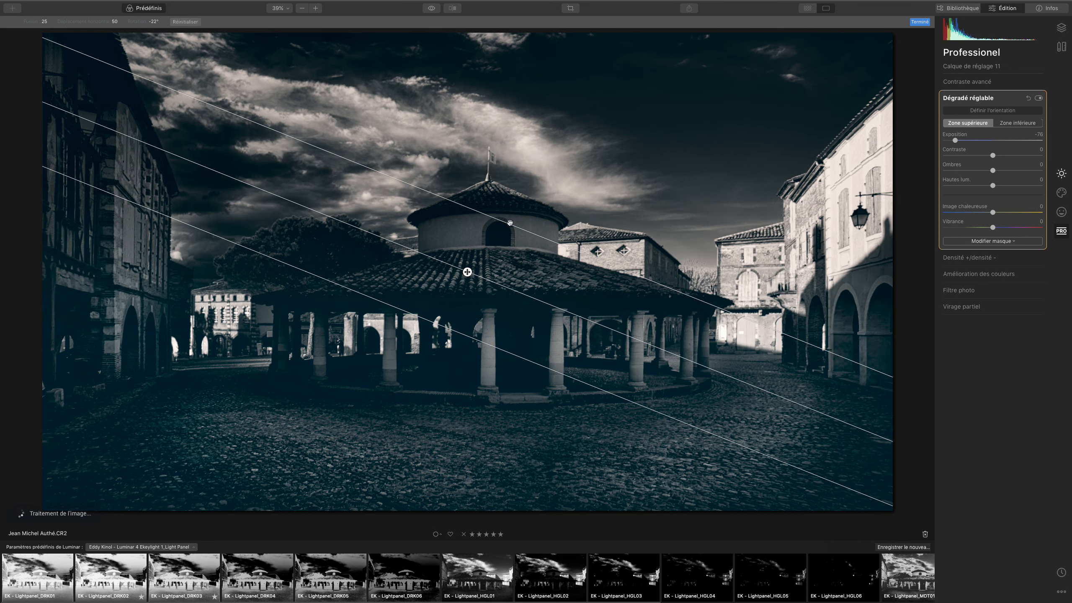
{"action": "left_click_drag", "start_coordinate": [507, 227], "coordinate": [660, 99]}
{"action": "left_click_drag", "start_coordinate": [452, 329], "coordinate": [399, 407]}
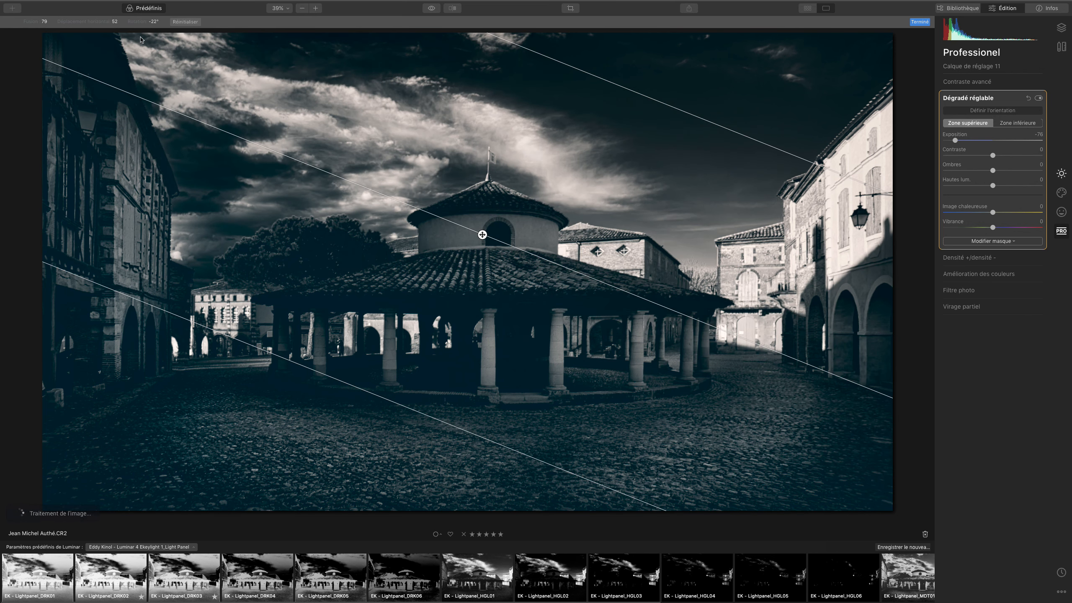
{"action": "left_click", "coordinate": [920, 21]}
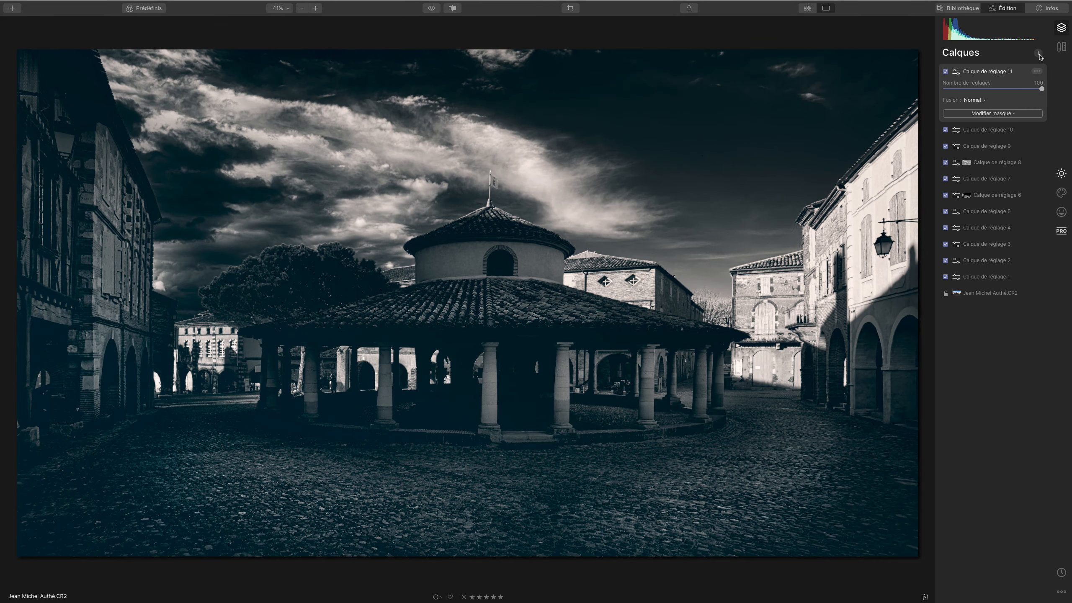
Add an adjustment layer above Calque de réglage 11 and lift the midtones of its Lumière tone curve slightly
{"action": "left_click", "coordinate": [1037, 53]}
{"action": "left_click", "coordinate": [1026, 65]}
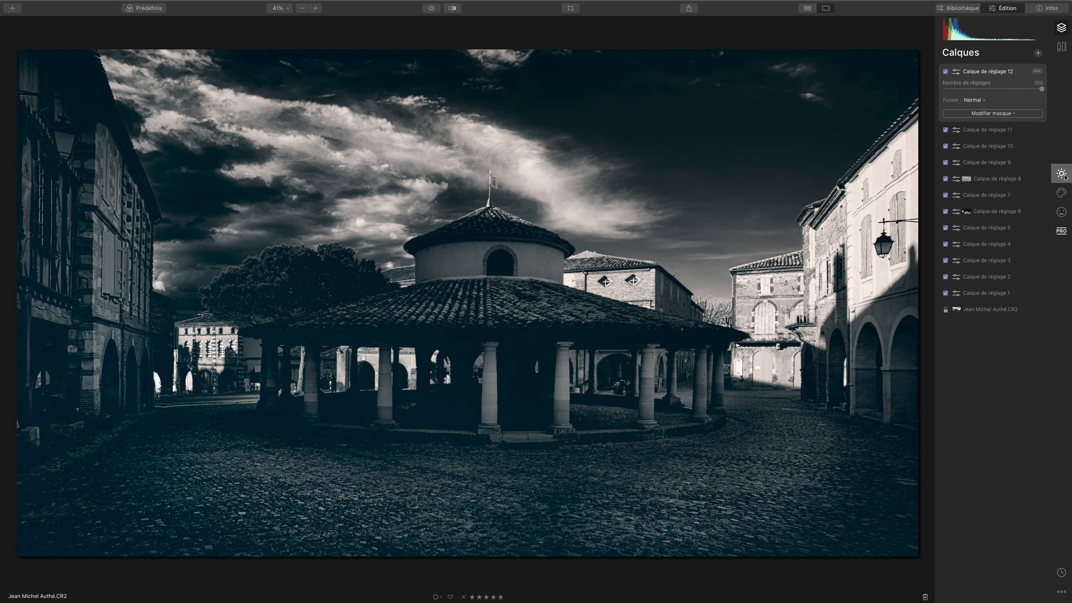
{"action": "left_click", "coordinate": [1061, 172]}
{"action": "left_click", "coordinate": [975, 82]}
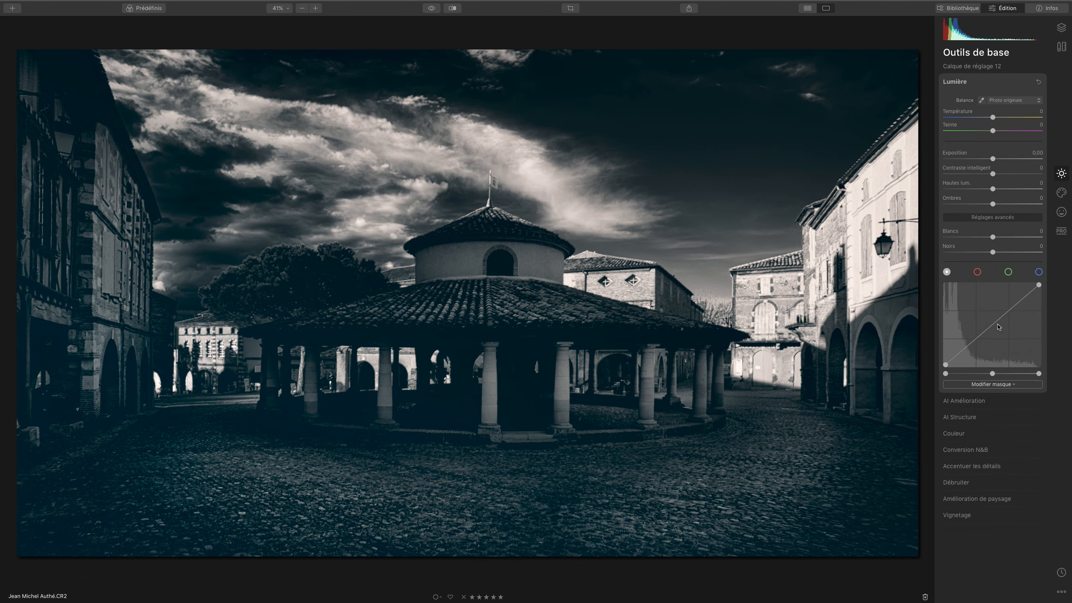
{"action": "left_click_drag", "start_coordinate": [995, 325], "coordinate": [987, 316]}
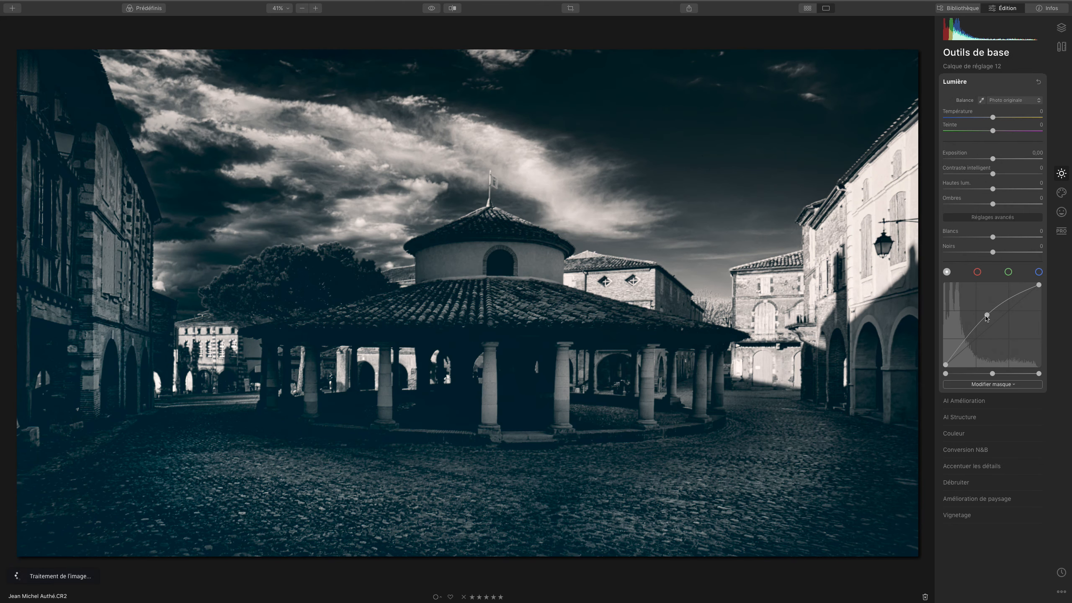
{"action": "left_click_drag", "start_coordinate": [986, 315], "coordinate": [988, 319]}
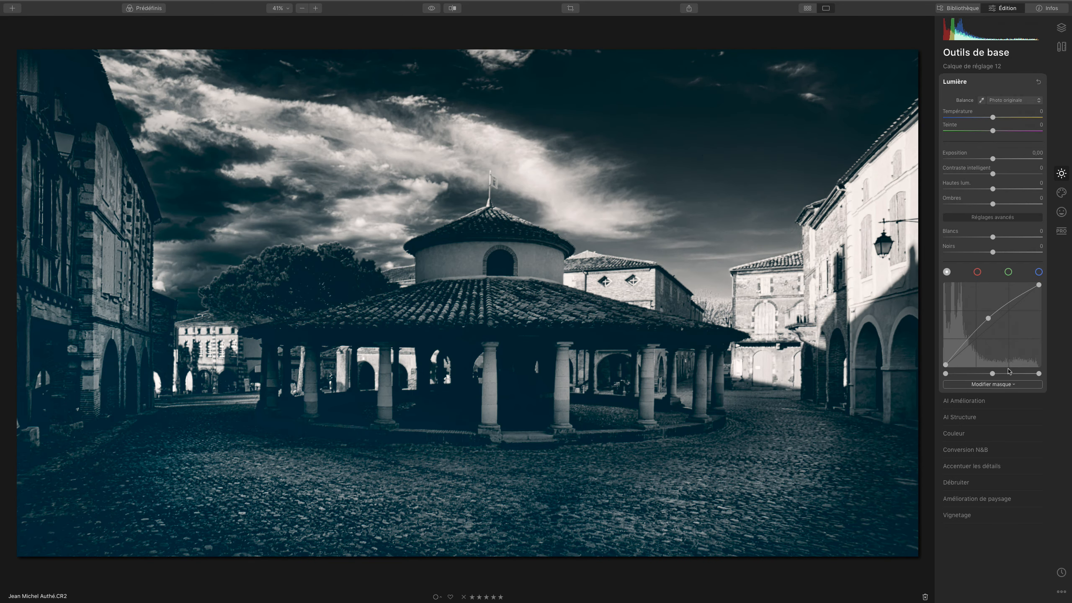
Limit the Lumière adjustment with a wide, flattened radial mask centred on the market hall, checking its coverage with the mask overlay
{"action": "left_click", "coordinate": [992, 384]}
{"action": "left_click_drag", "start_coordinate": [475, 350], "coordinate": [474, 504]}
{"action": "left_click_drag", "start_coordinate": [634, 350], "coordinate": [759, 350]}
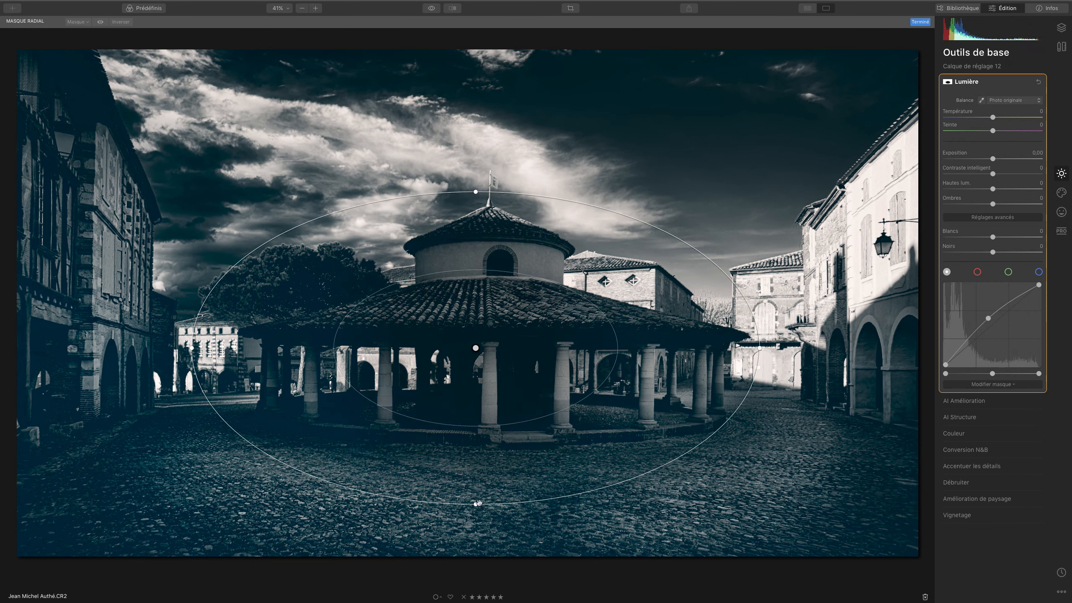
{"action": "left_click_drag", "start_coordinate": [475, 504], "coordinate": [475, 453]}
{"action": "left_click_drag", "start_coordinate": [475, 350], "coordinate": [503, 356]}
{"action": "left_click", "coordinate": [100, 22]}
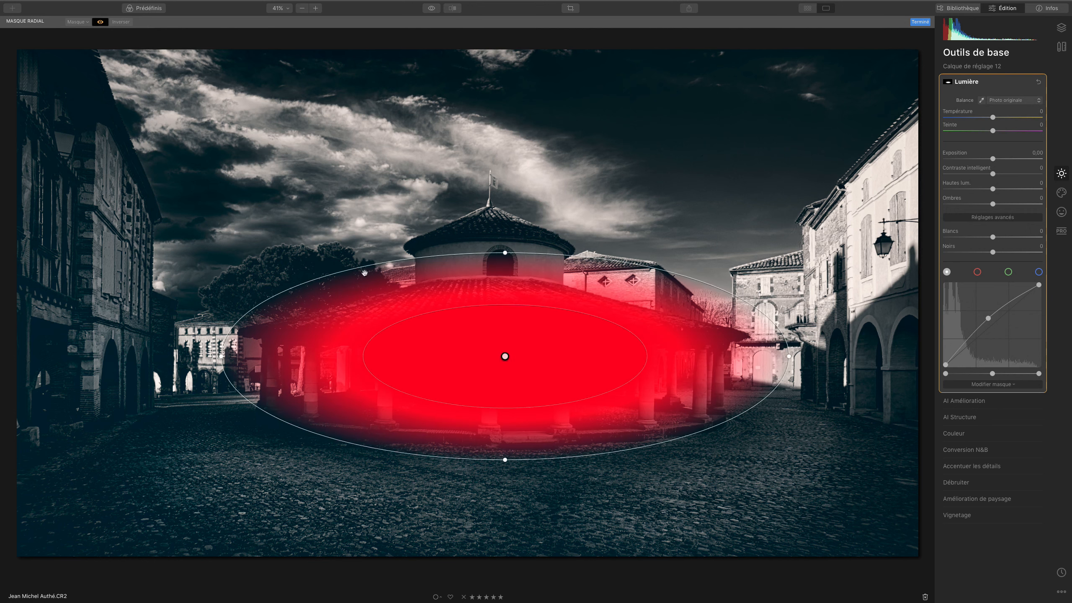
{"action": "left_click_drag", "start_coordinate": [505, 468], "coordinate": [505, 484]}
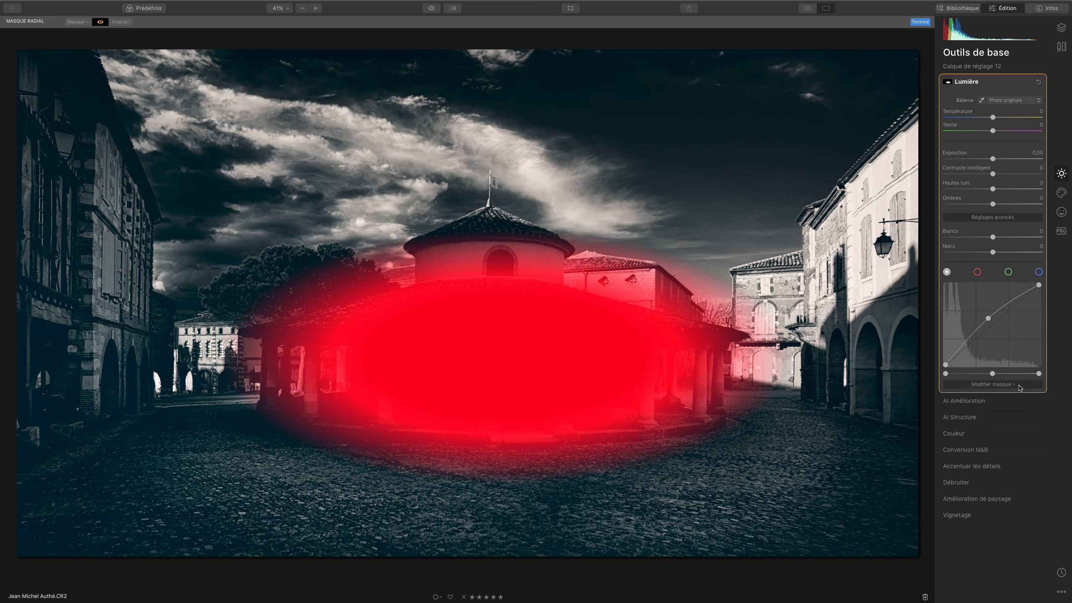
Reopen the Lumière mask with the Pinceau tool and soften it by setting Progressivité to 619
{"action": "left_click", "coordinate": [1018, 384]}
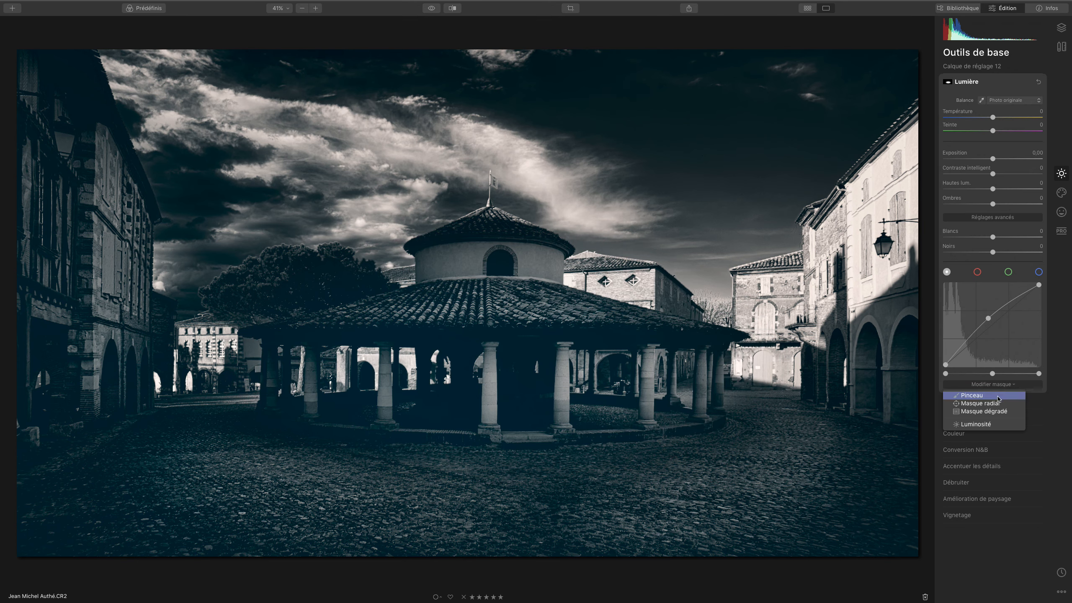
{"action": "left_click", "coordinate": [985, 411]}
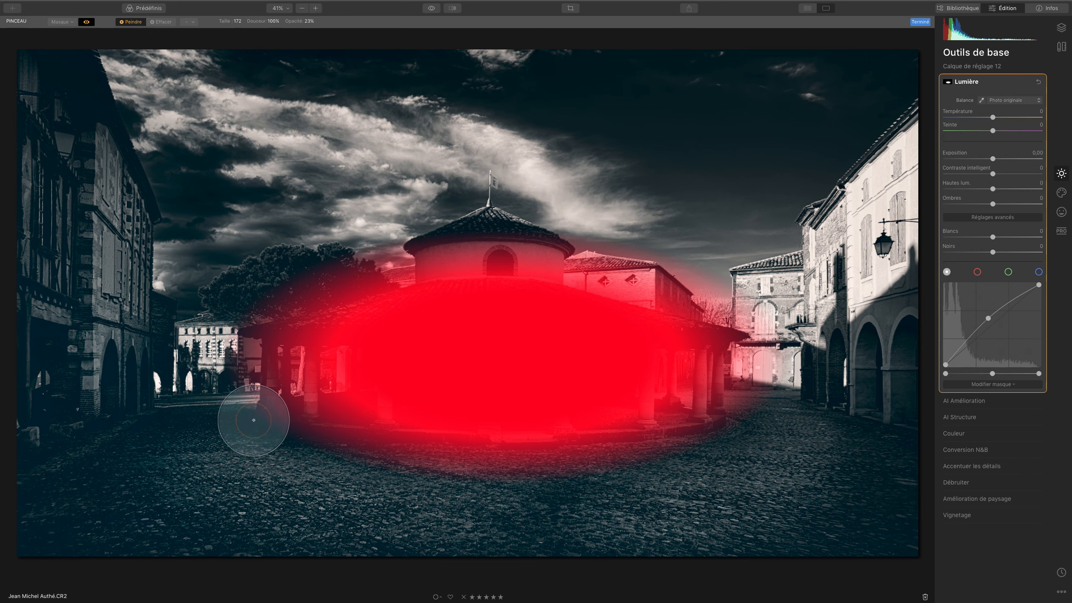
{"action": "left_click", "coordinate": [62, 23]}
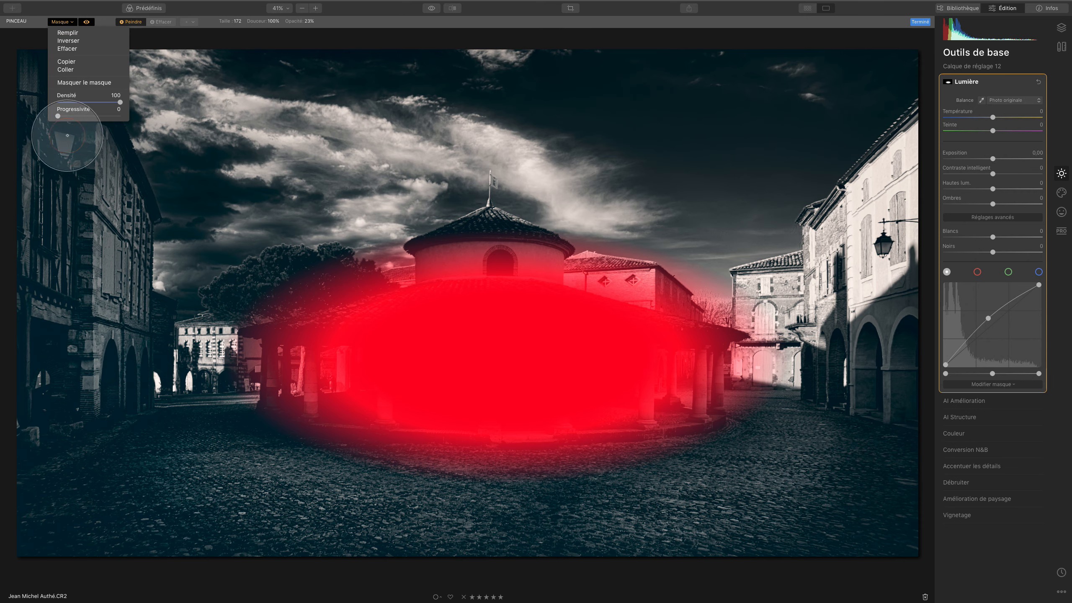
{"action": "left_click_drag", "start_coordinate": [59, 117], "coordinate": [121, 116]}
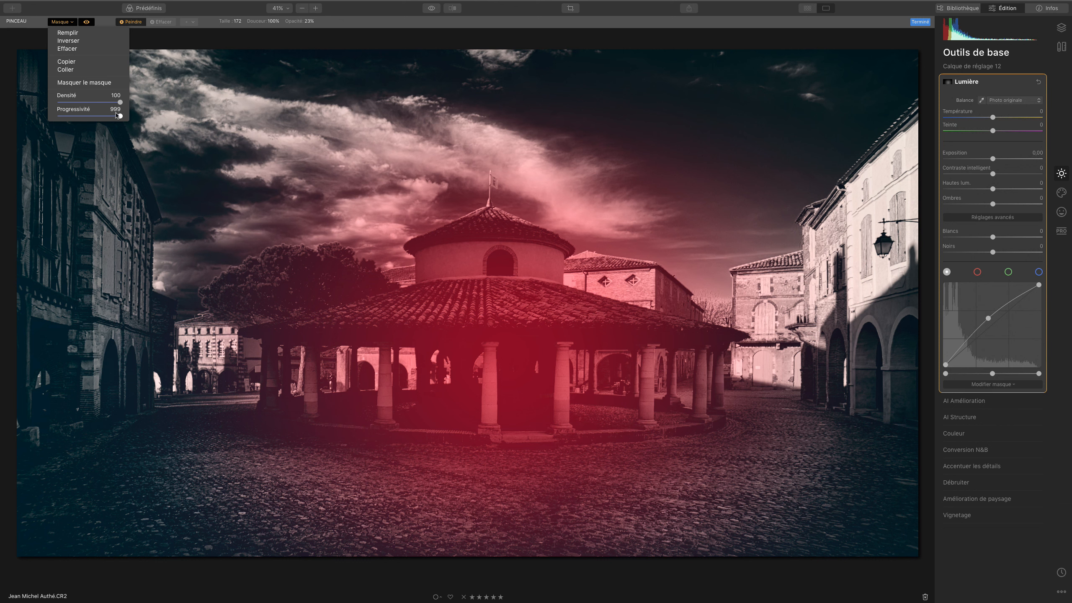
{"action": "left_click", "coordinate": [114, 117]}
{"action": "left_click_drag", "start_coordinate": [115, 117], "coordinate": [116, 117]}
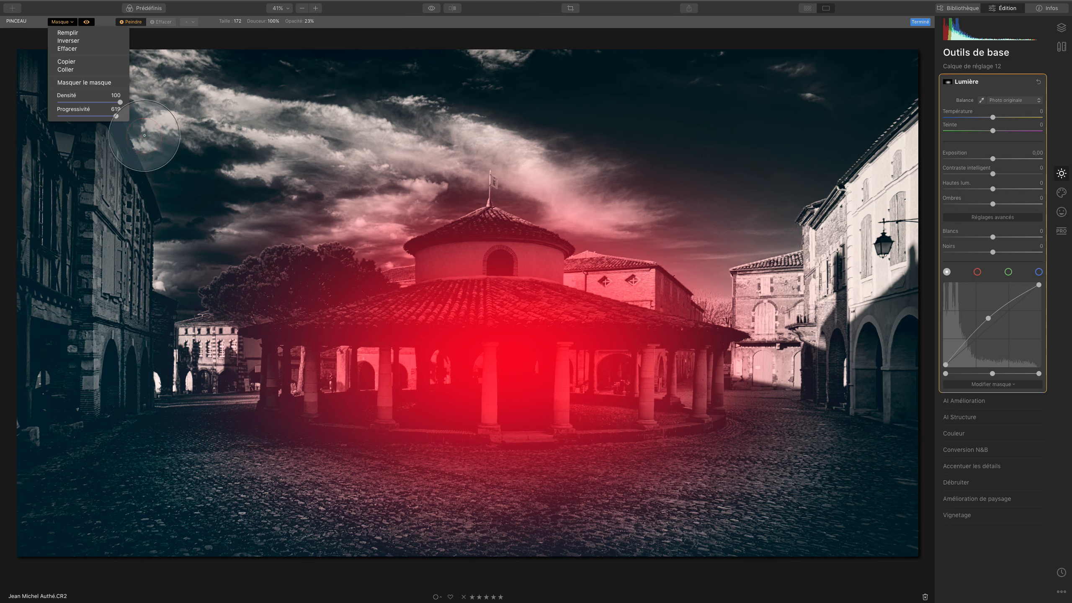
Hide the mask overlay and compare the photo with and without Calque de réglage 12
{"action": "left_click", "coordinate": [87, 22]}
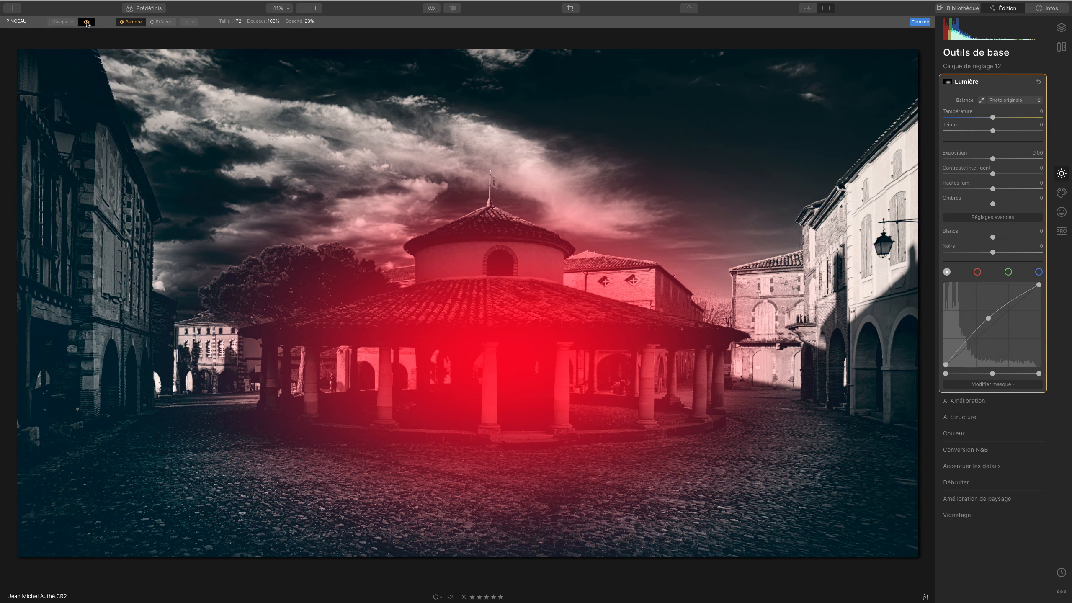
{"action": "left_click", "coordinate": [87, 22]}
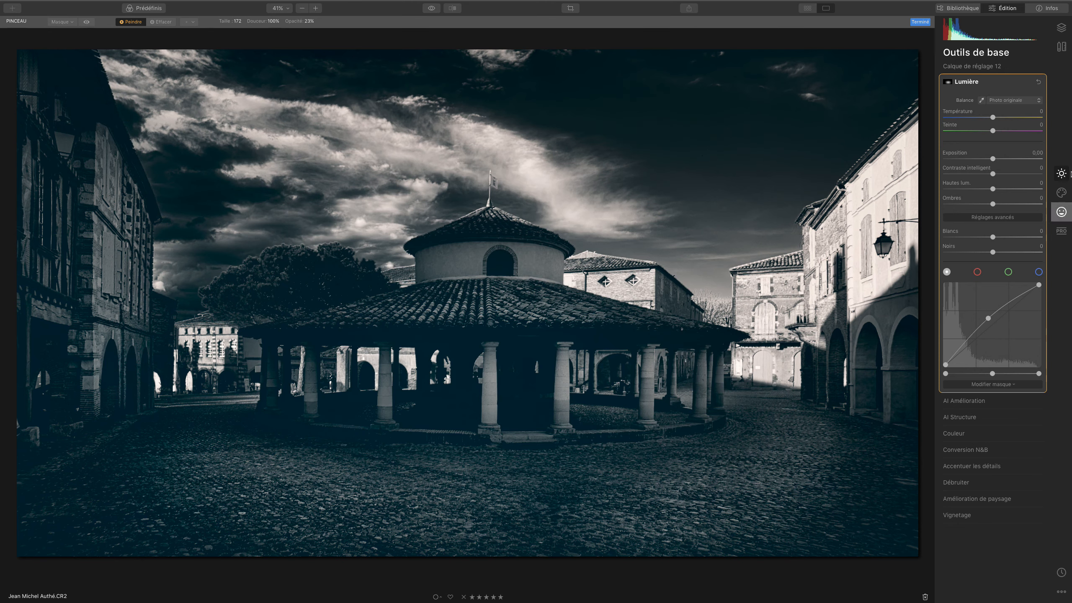
{"action": "left_click", "coordinate": [1060, 29]}
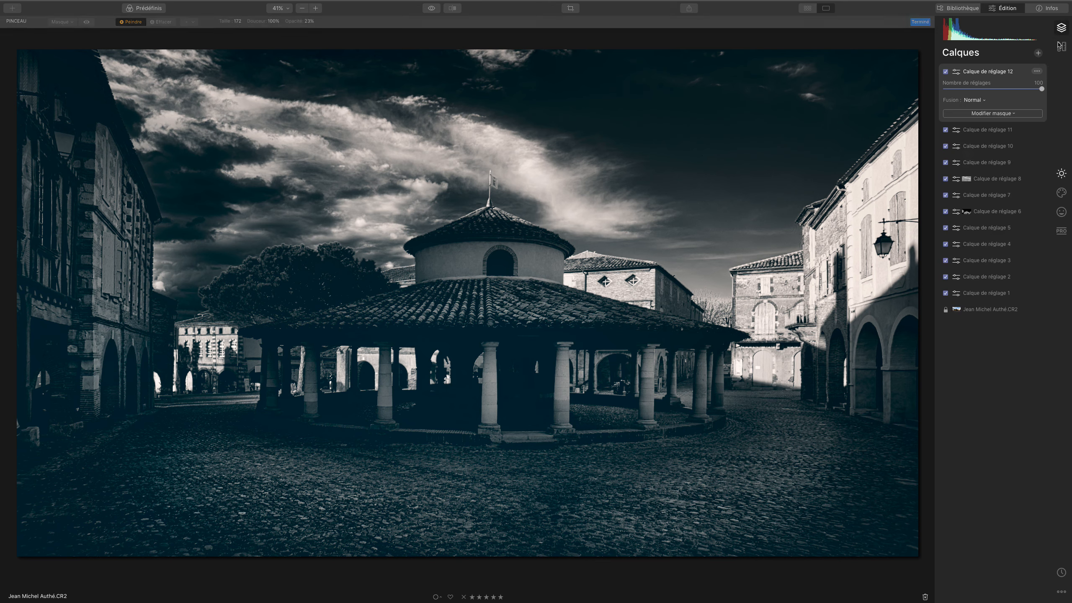
{"action": "left_click", "coordinate": [945, 72]}
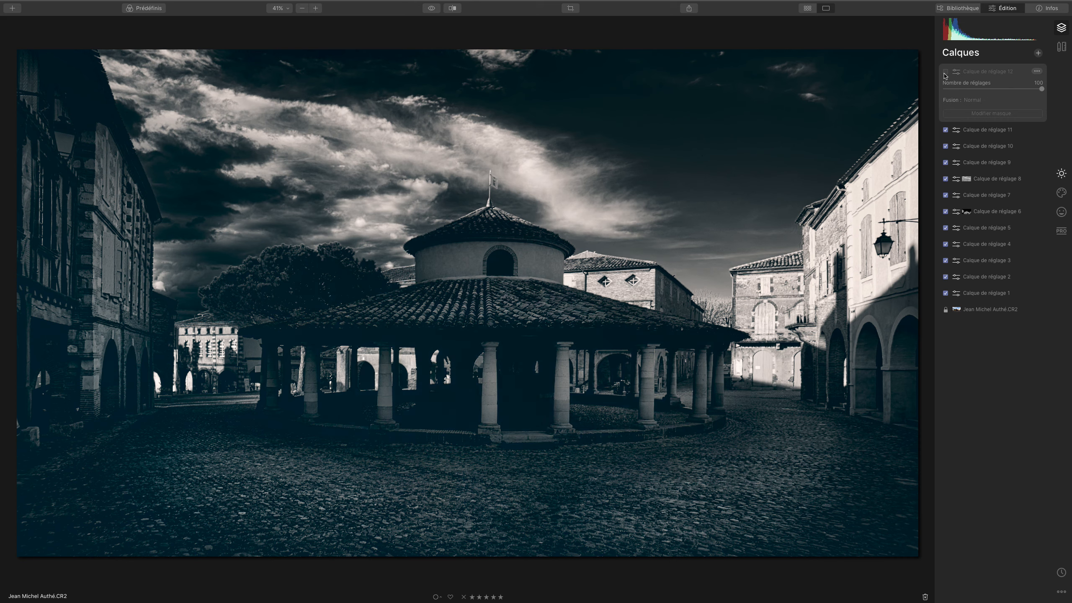
{"action": "left_click", "coordinate": [945, 73]}
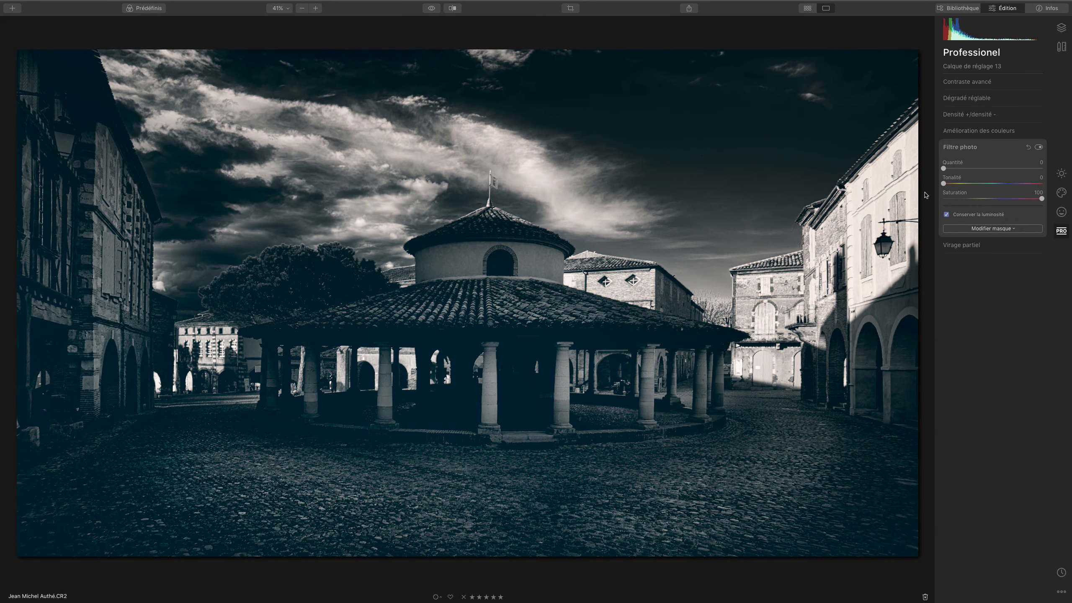
Tint Calque de réglage 13 with Filtre photo at Quantité 27 and Tonalité 38, comparing the photo with and without it
{"action": "left_click", "coordinate": [967, 168]}
{"action": "left_click_drag", "start_coordinate": [969, 169], "coordinate": [954, 184]}
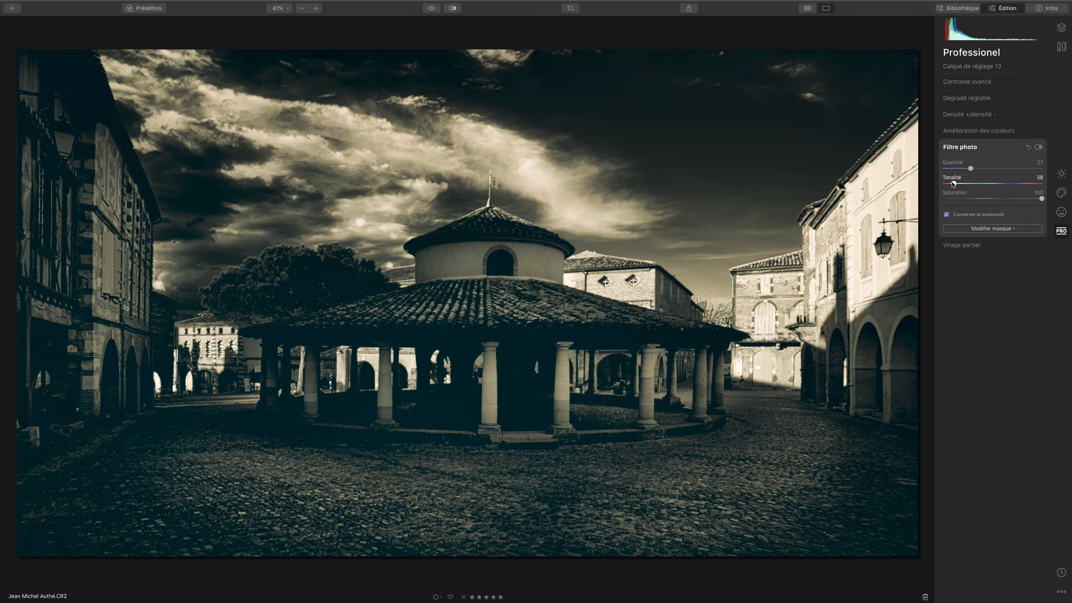
{"action": "left_click", "coordinate": [1038, 147]}
{"action": "left_click", "coordinate": [1039, 147]}
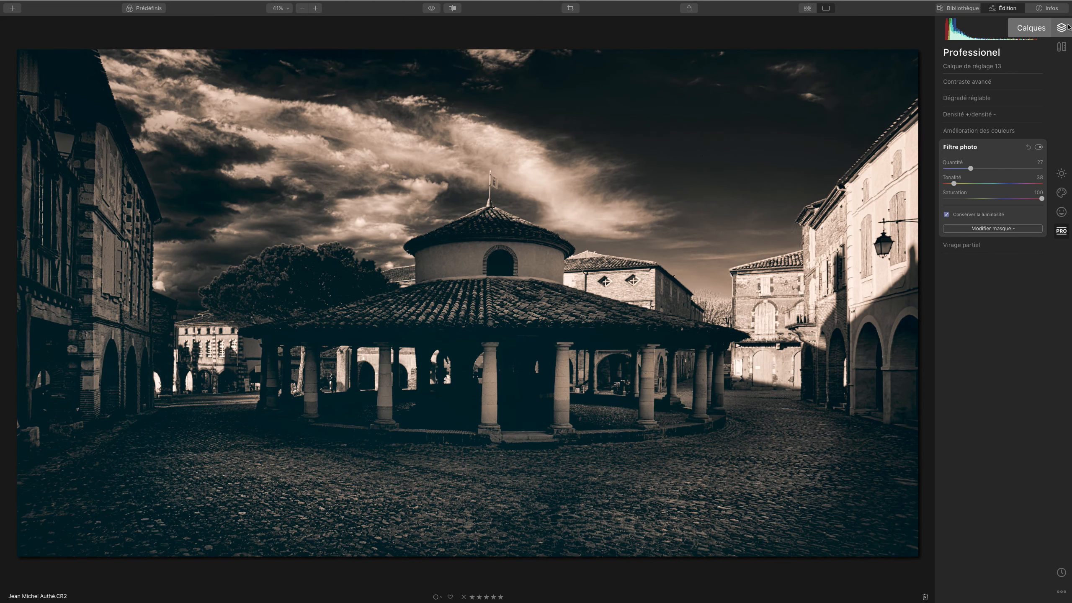
Add an adjustment layer above Calque de réglage 13 and apply the EK - Lightpanel_HGL02 preset after trying EK - Lightpanel_HGL01
{"action": "left_click", "coordinate": [1060, 27]}
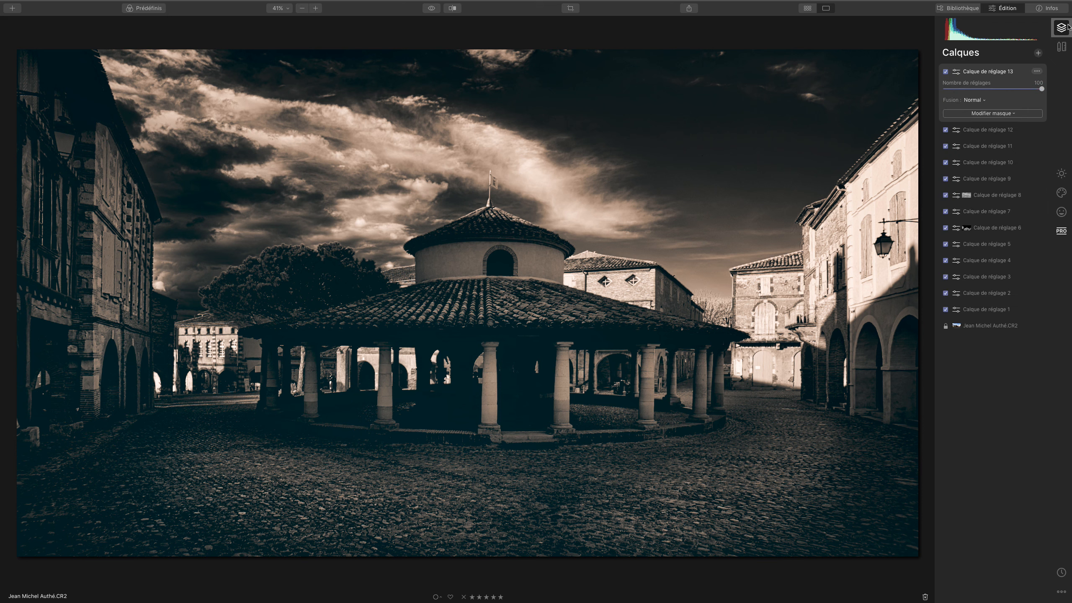
{"action": "left_click", "coordinate": [1038, 53]}
{"action": "left_click", "coordinate": [1028, 65]}
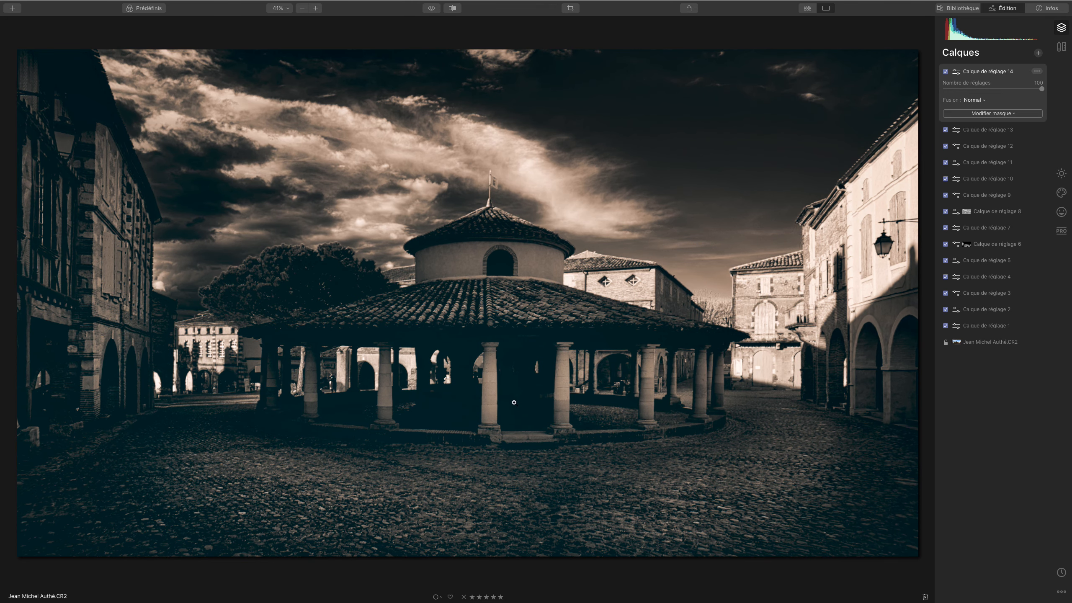
{"action": "left_click", "coordinate": [146, 8]}
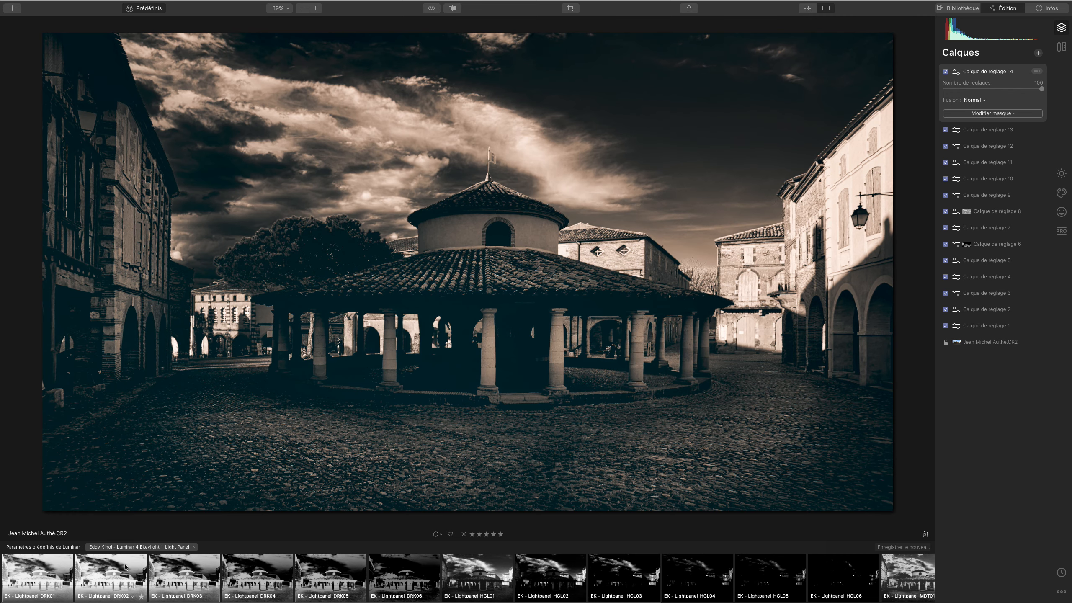
{"action": "left_click", "coordinate": [484, 569]}
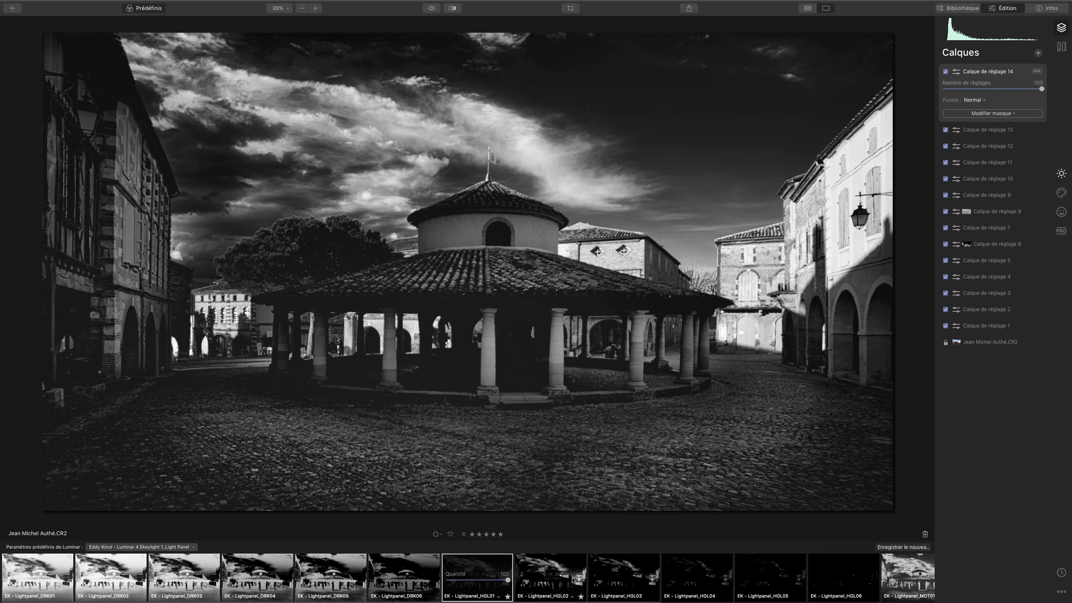
{"action": "left_click", "coordinate": [573, 581]}
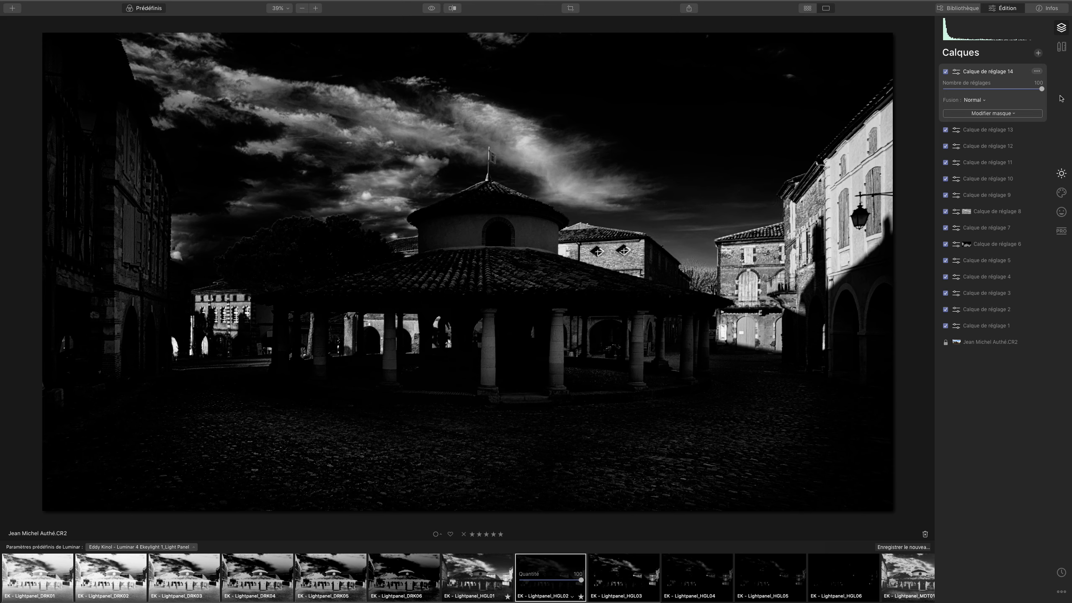
Create a Luminosité mask on Calque de réglage 14 from the black-and-white preset result and copy that mask
{"action": "left_click", "coordinate": [1010, 113]}
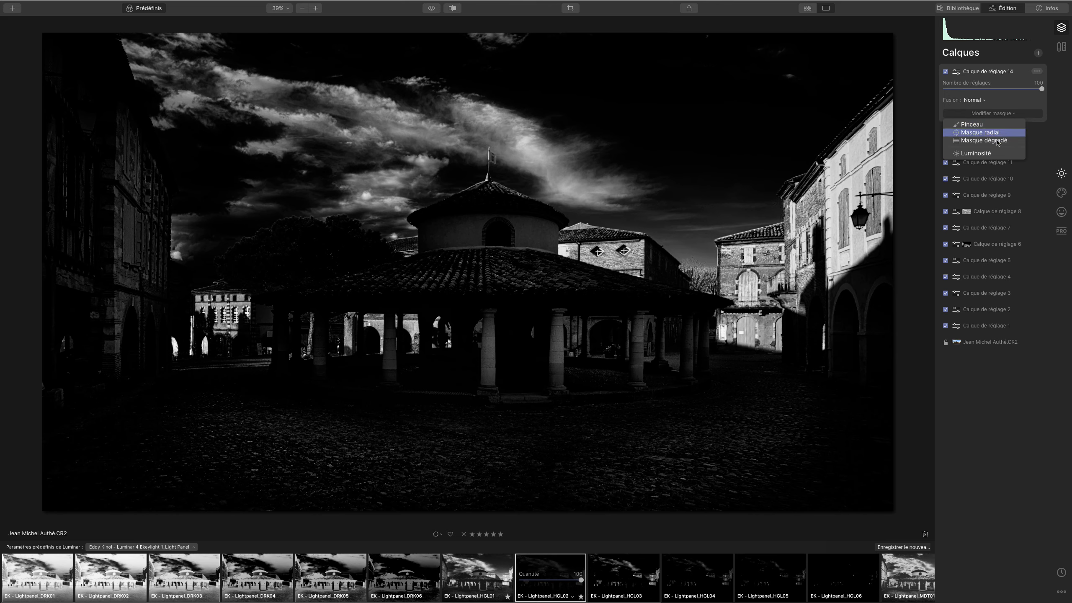
{"action": "left_click", "coordinate": [977, 157]}
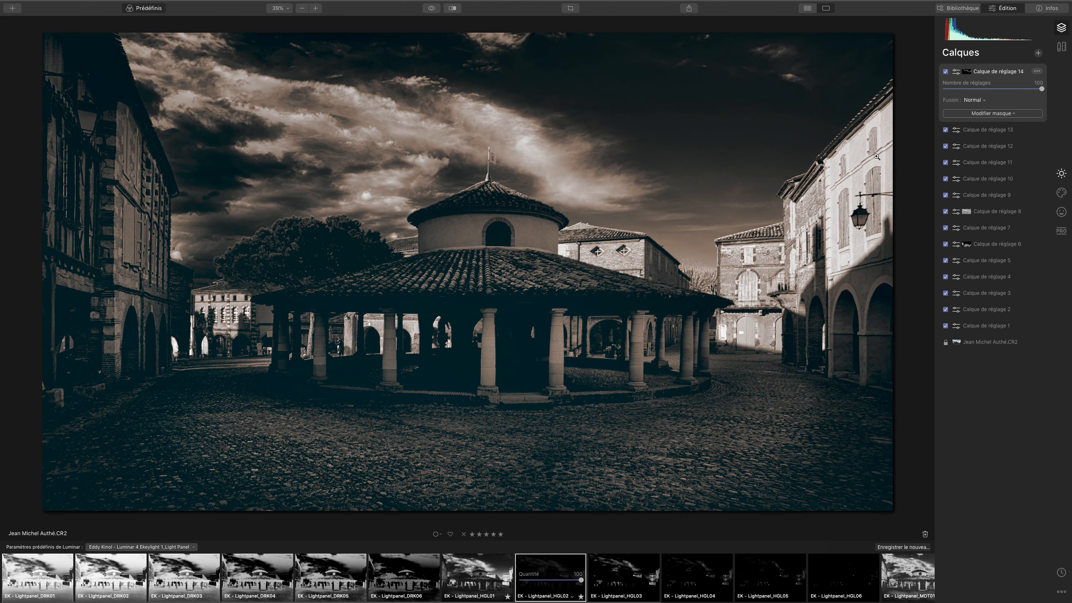
{"action": "left_click", "coordinate": [1036, 70]}
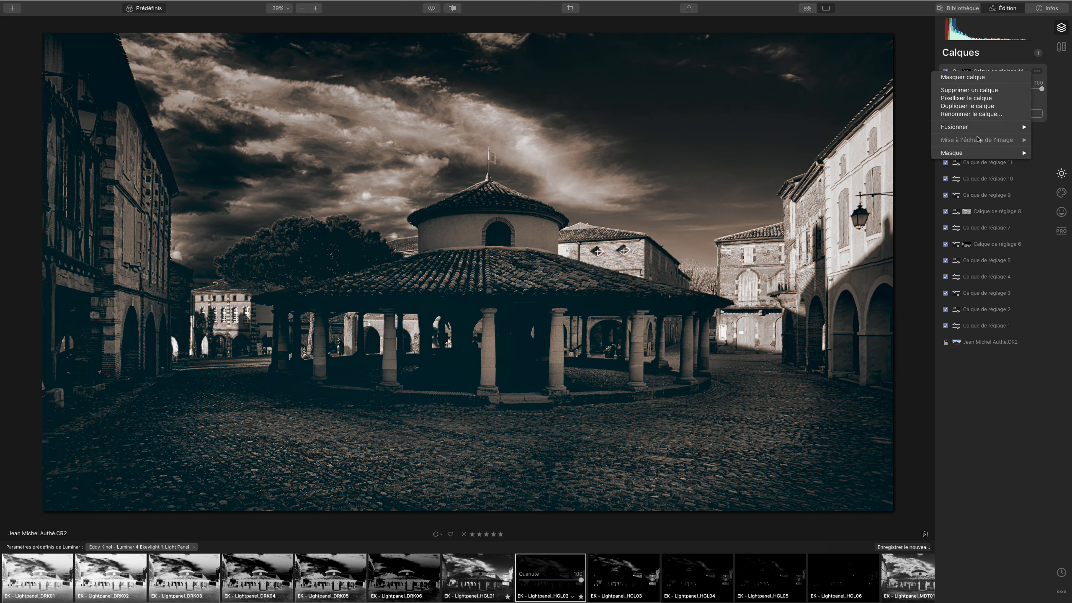
{"action": "mouse_move", "coordinate": [978, 152]}
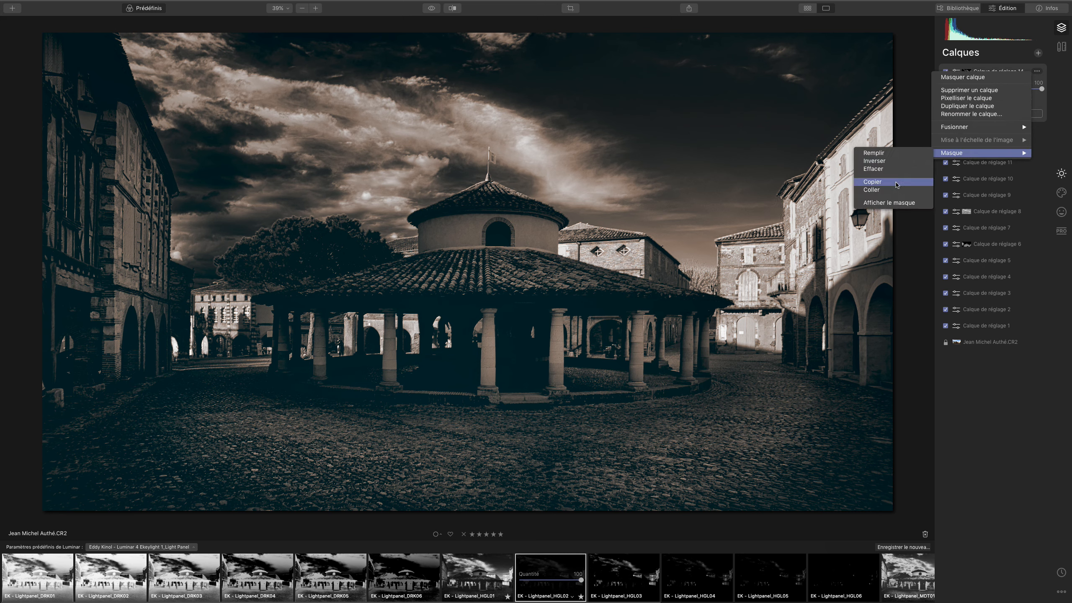
{"action": "left_click", "coordinate": [896, 184]}
Delete the temporary Calque de réglage 14 and paste the copied luminosity mask onto the Filtre photo of Calque de réglage 13
{"action": "left_click", "coordinate": [1037, 71]}
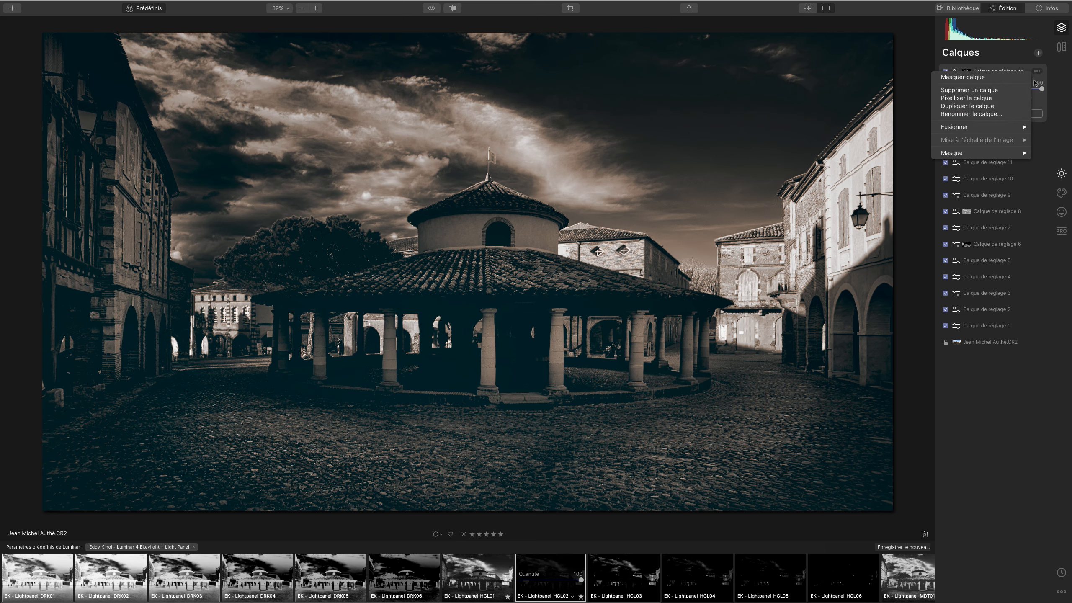
{"action": "left_click", "coordinate": [1008, 90]}
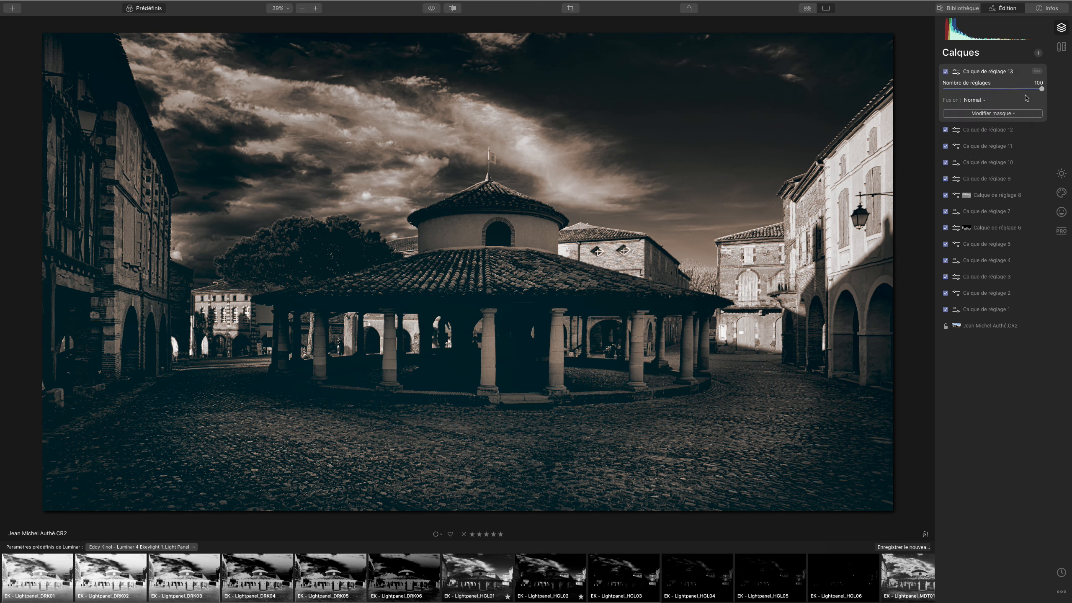
{"action": "left_click", "coordinate": [1061, 232]}
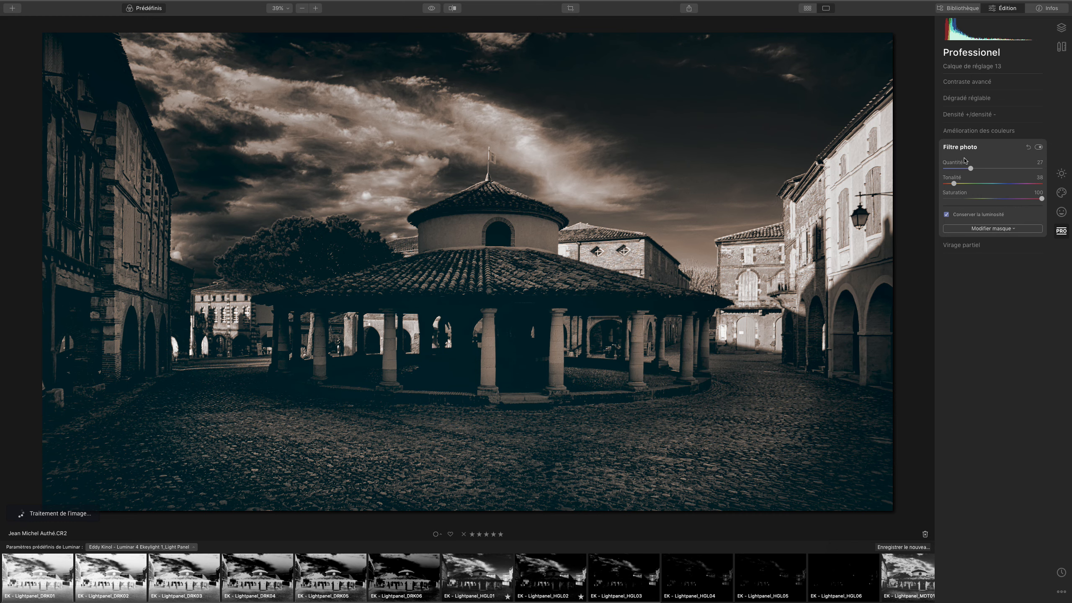
{"action": "left_click", "coordinate": [992, 229]}
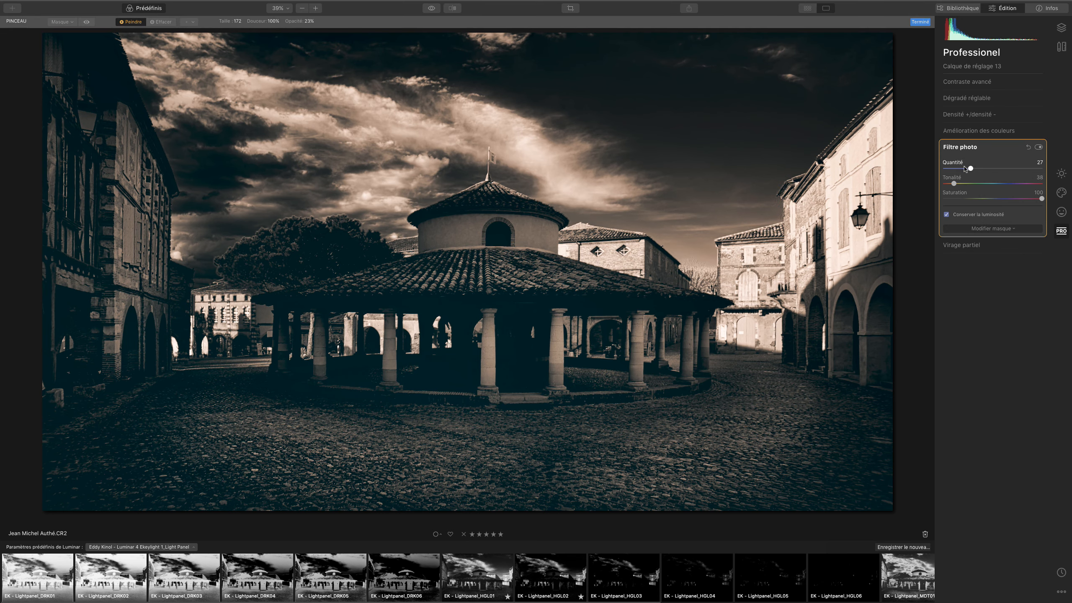
{"action": "left_click", "coordinate": [948, 147]}
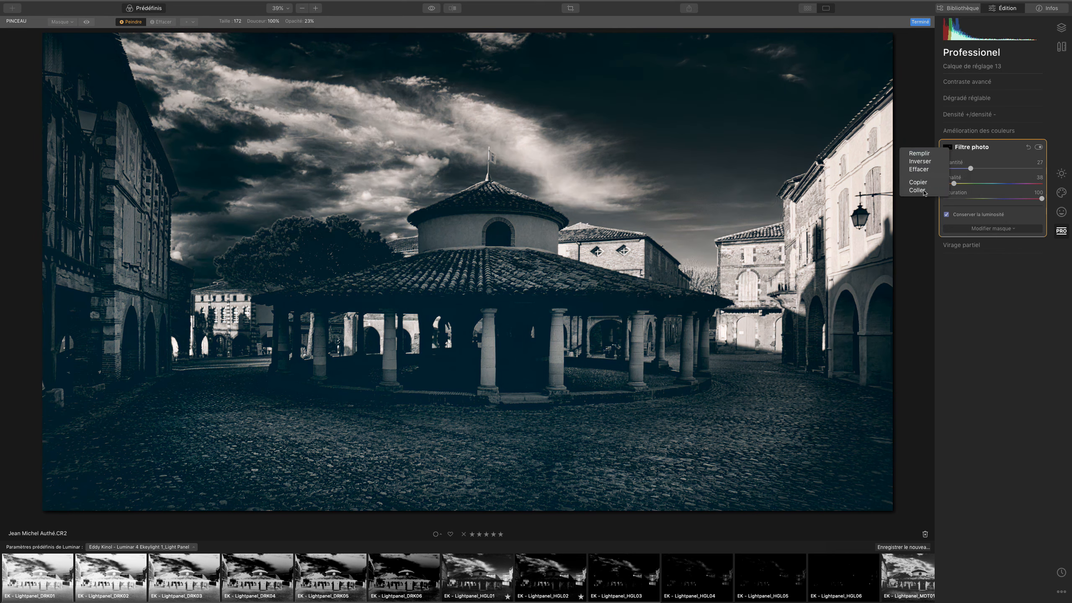
{"action": "left_click", "coordinate": [919, 190]}
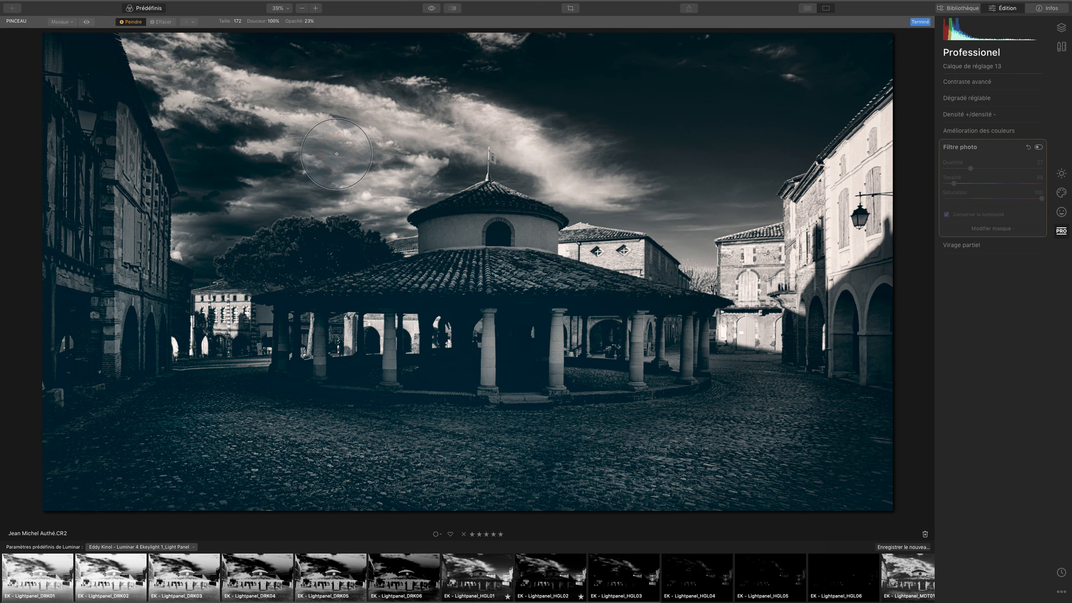
{"action": "left_click", "coordinate": [1038, 147]}
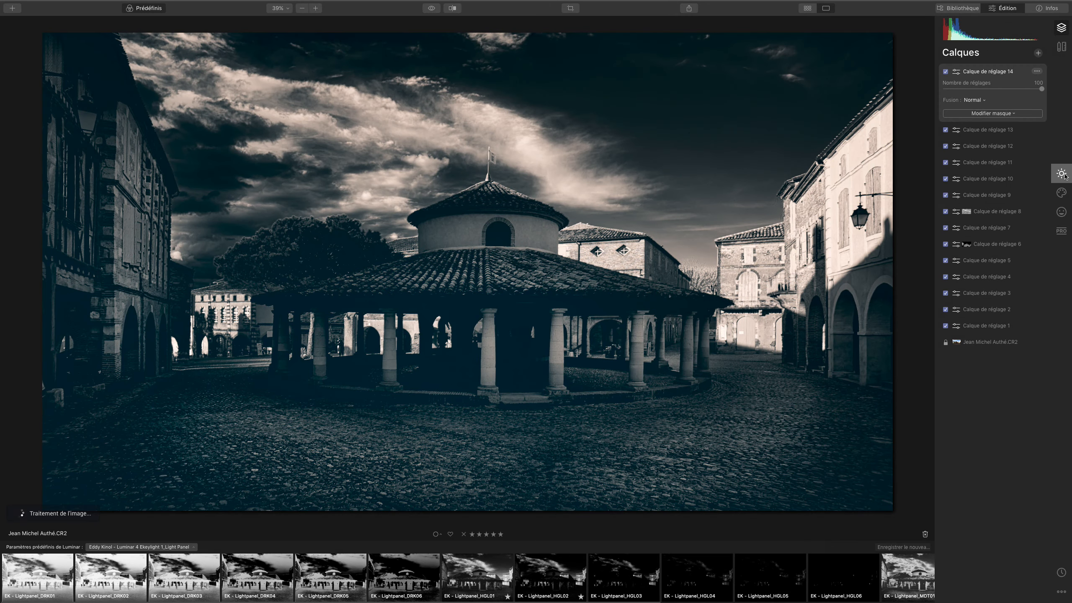
Give the new Calque de réglage 14 a matte look using Fini mat with Quantité 44 and Fade 21
{"action": "left_click", "coordinate": [1062, 173]}
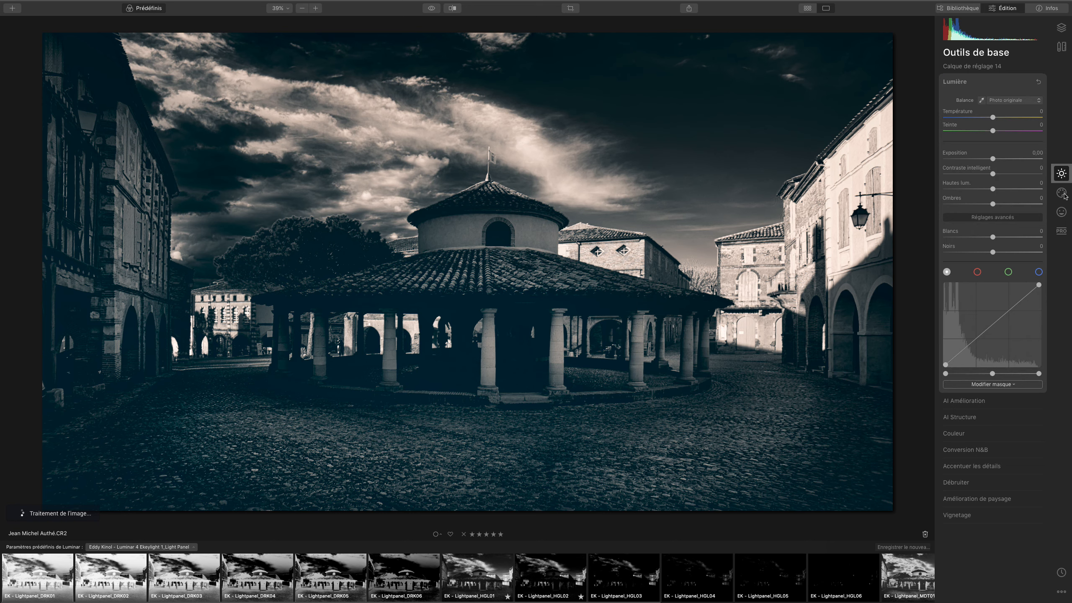
{"action": "left_click", "coordinate": [1063, 238]}
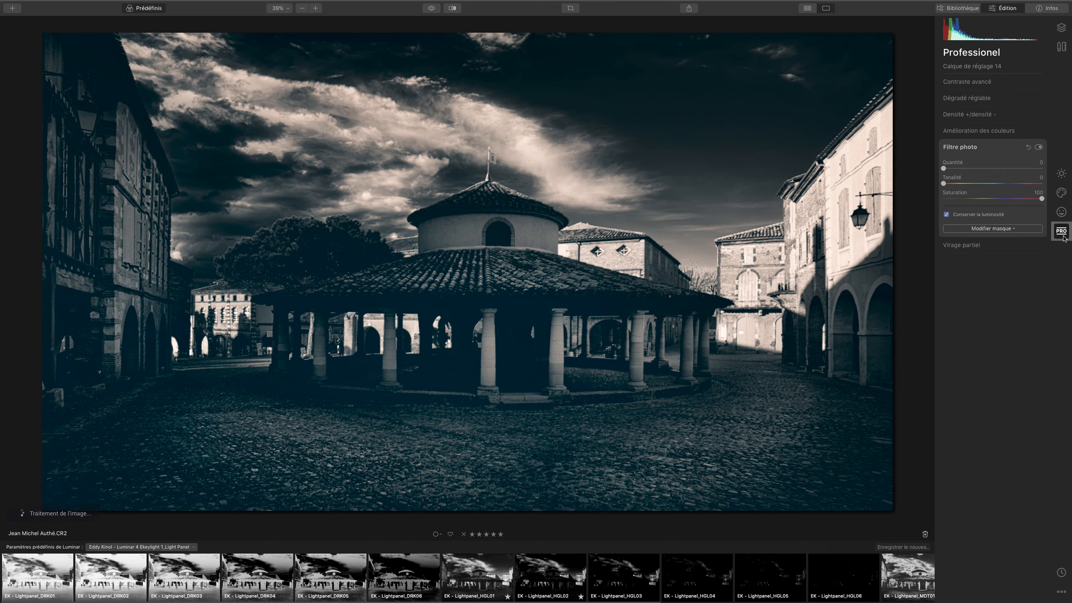
{"action": "left_click", "coordinate": [1062, 192]}
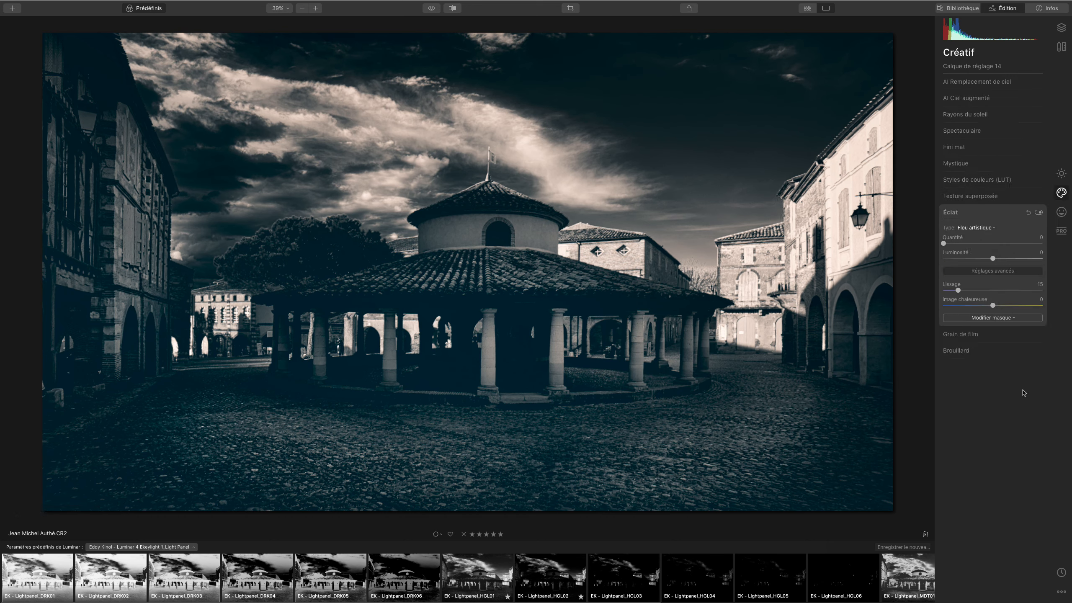
{"action": "left_click", "coordinate": [954, 147]}
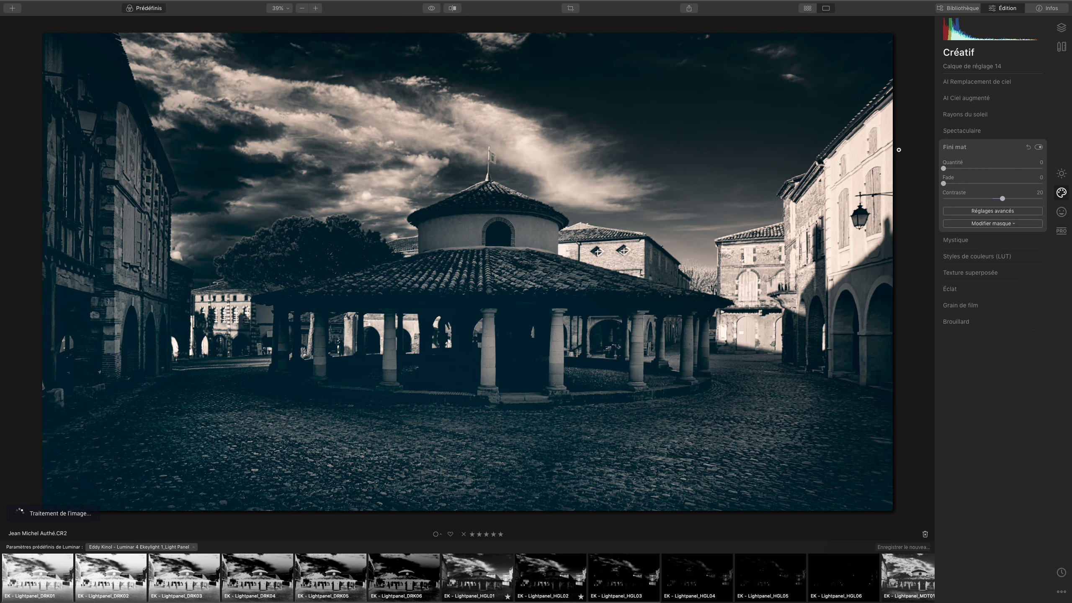
{"action": "left_click", "coordinate": [970, 168]}
{"action": "left_click_drag", "start_coordinate": [971, 168], "coordinate": [979, 169]}
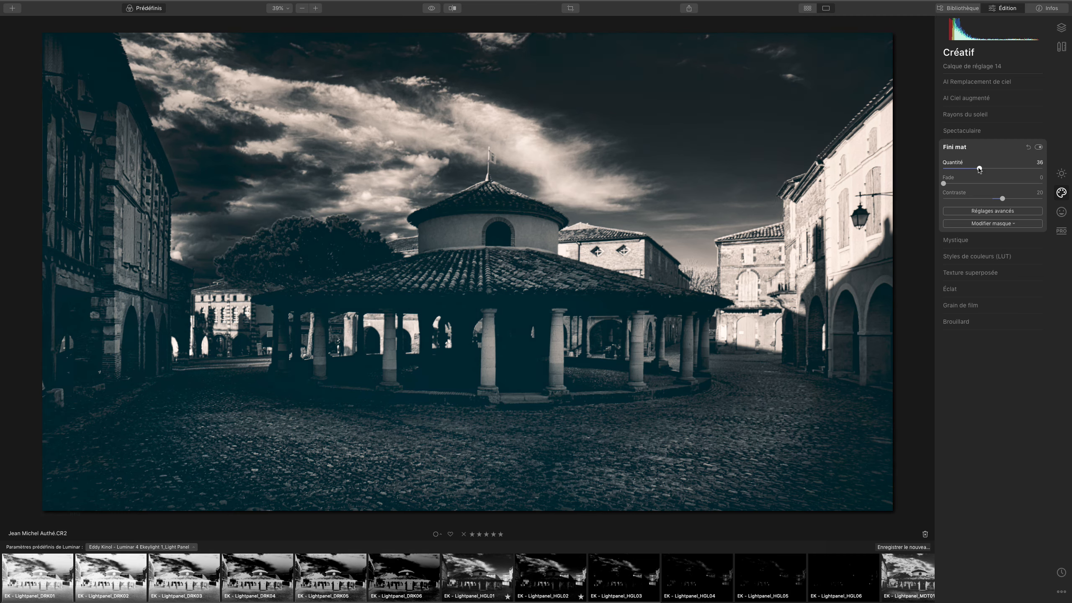
{"action": "left_click", "coordinate": [985, 168]}
{"action": "left_click", "coordinate": [955, 184]}
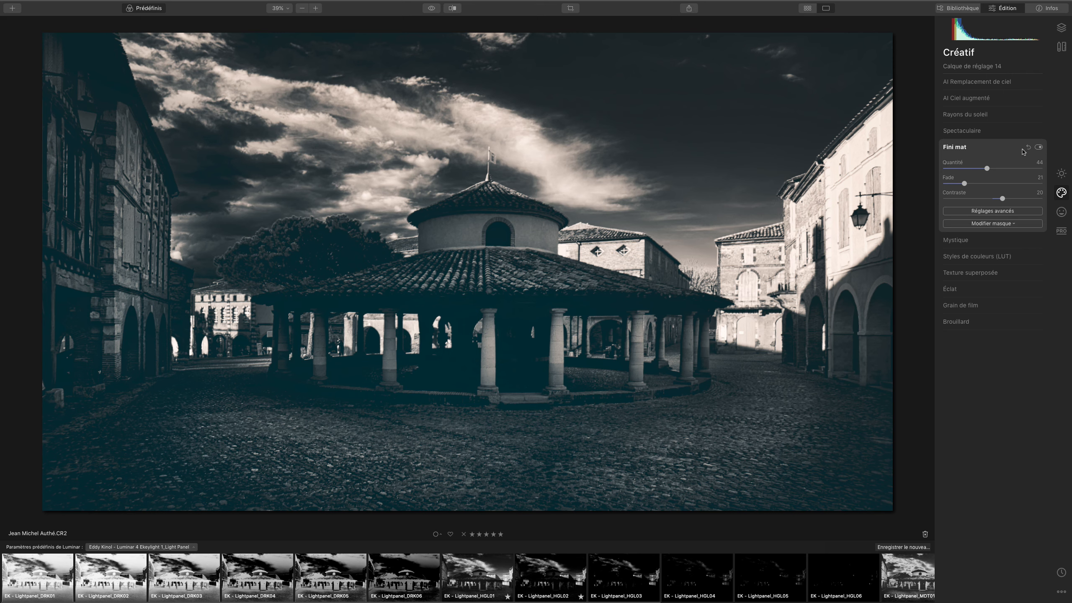
Compare the photo repeatedly with and without the Fini mat effect
{"action": "left_click", "coordinate": [1038, 148]}
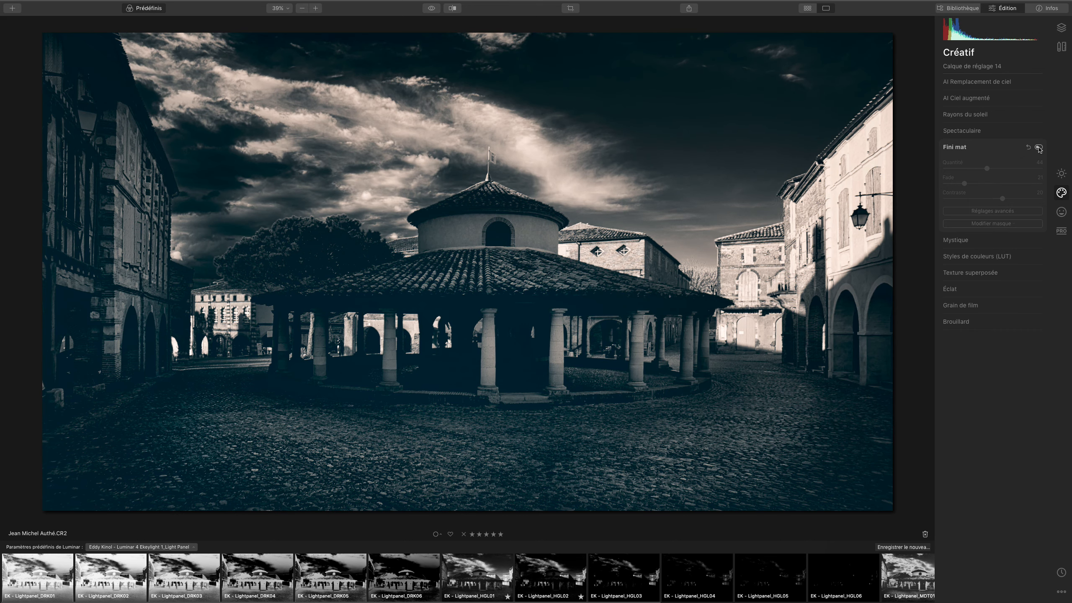
{"action": "left_click", "coordinate": [1039, 147]}
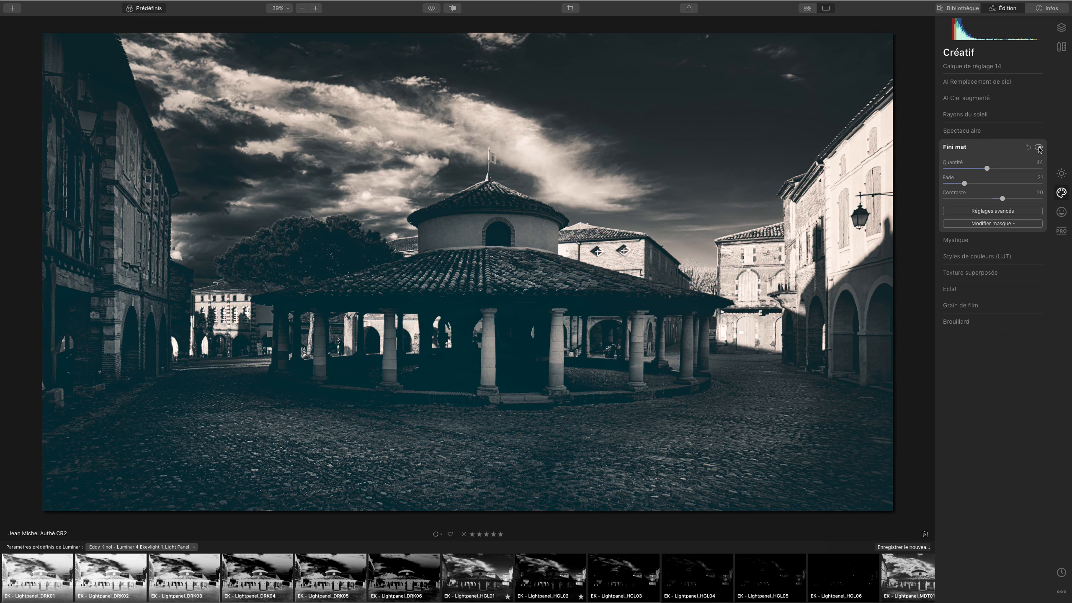
{"action": "left_click", "coordinate": [1038, 147]}
{"action": "left_click", "coordinate": [1038, 148]}
{"action": "left_click", "coordinate": [1038, 147]}
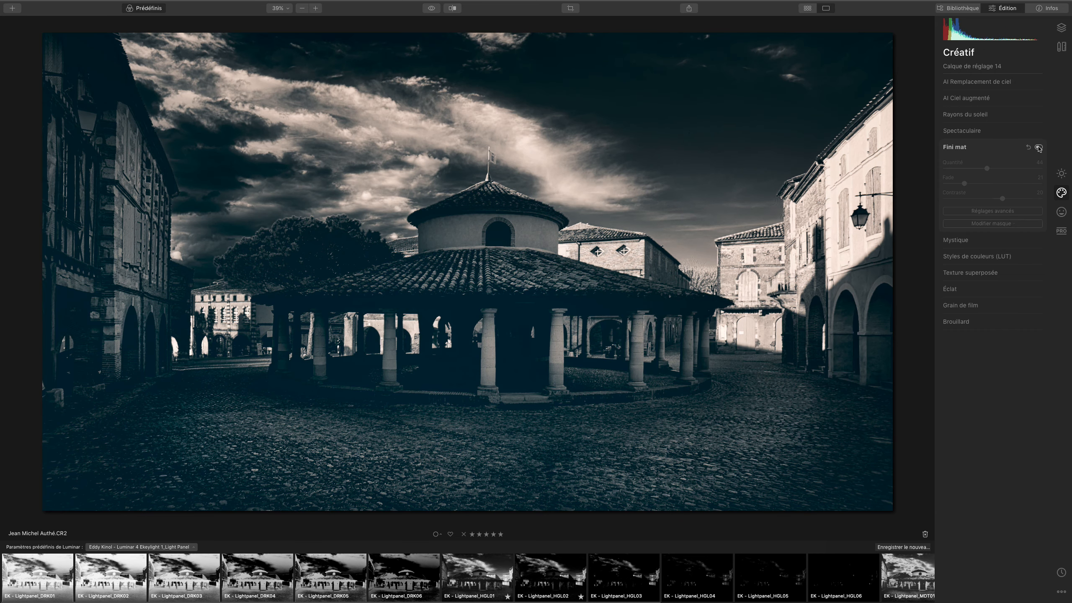
{"action": "left_click", "coordinate": [1038, 148]}
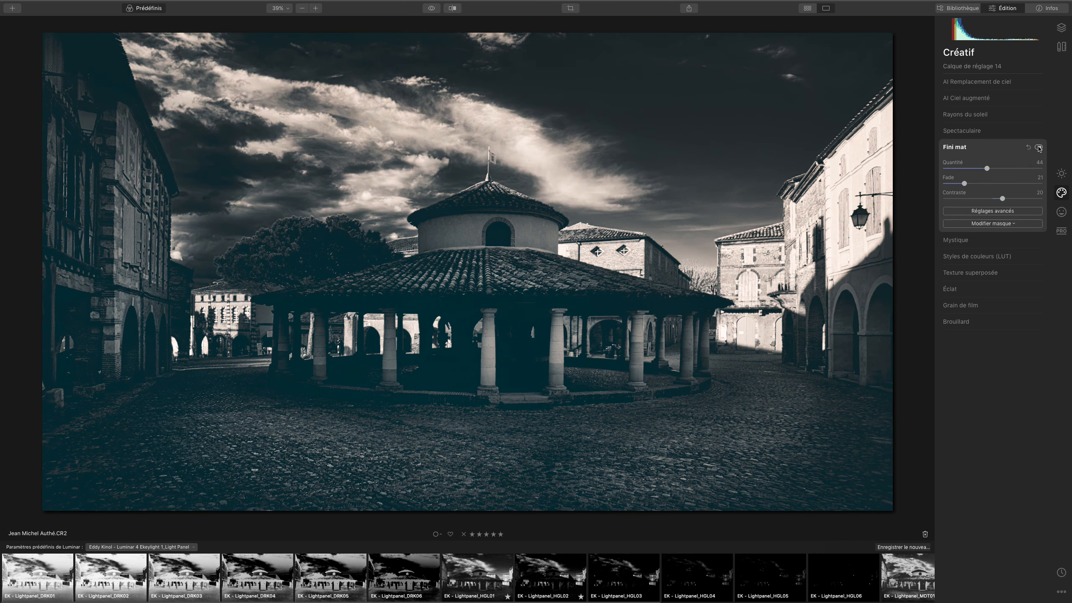
{"action": "left_click", "coordinate": [1038, 147]}
{"action": "left_click", "coordinate": [1038, 148]}
{"action": "left_click", "coordinate": [1038, 147]}
{"action": "left_click", "coordinate": [1039, 148]}
{"action": "left_click", "coordinate": [1038, 148]}
{"action": "left_click", "coordinate": [1039, 147]}
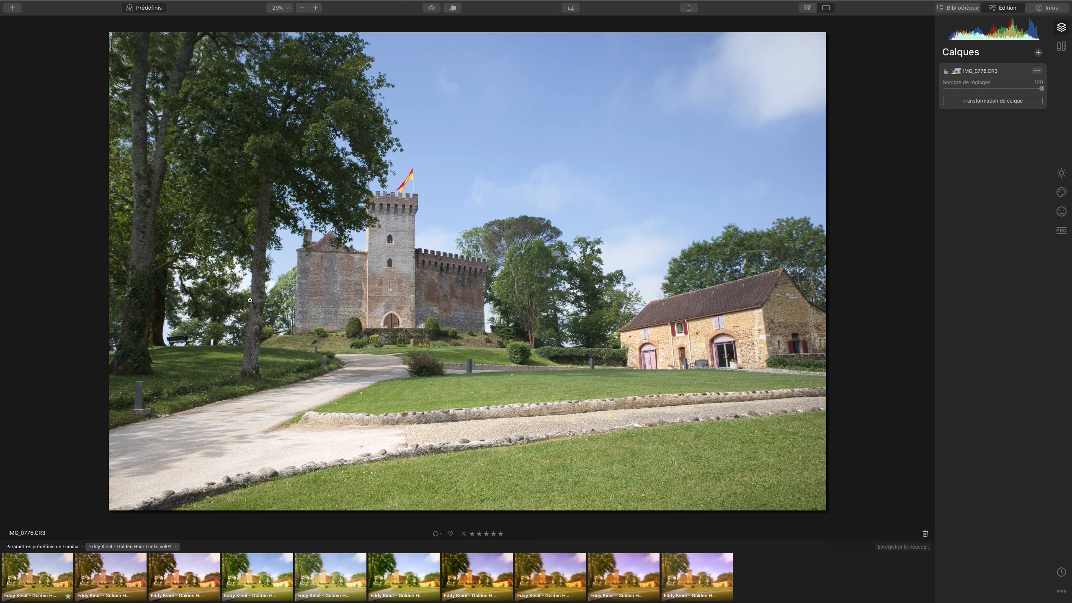
Turn on automatic distortion correction, chromatic aberration removal and fringe removal for the castle photo IMG_0776.CR3
{"action": "left_click", "coordinate": [1061, 46]}
{"action": "left_click", "coordinate": [979, 141]}
{"action": "left_click", "coordinate": [974, 151]}
{"action": "left_click", "coordinate": [970, 161]}
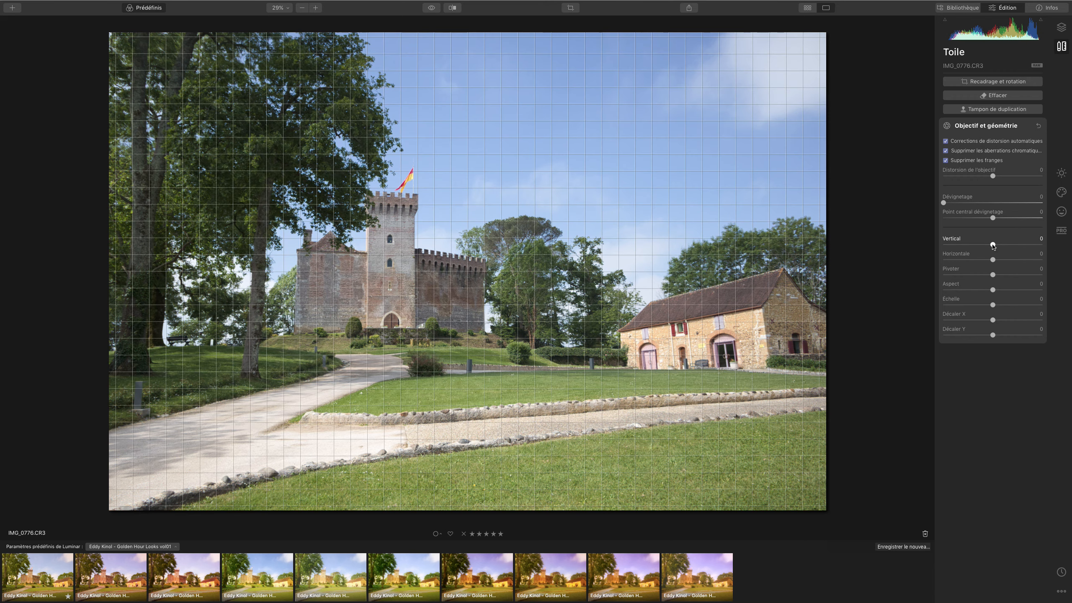
Correct the castle photo's perspective with Vertical -21, Horizontale -11, Pivoter 19 and Distorsion de l'objectif 25
{"action": "left_click_drag", "start_coordinate": [992, 246], "coordinate": [982, 247]}
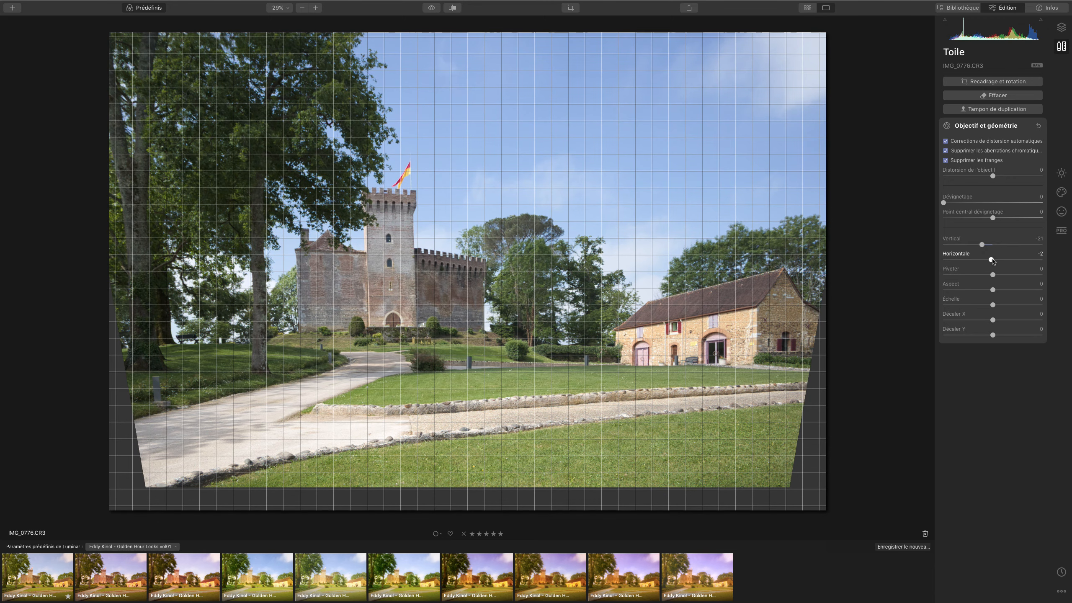
{"action": "left_click_drag", "start_coordinate": [992, 260], "coordinate": [988, 261]}
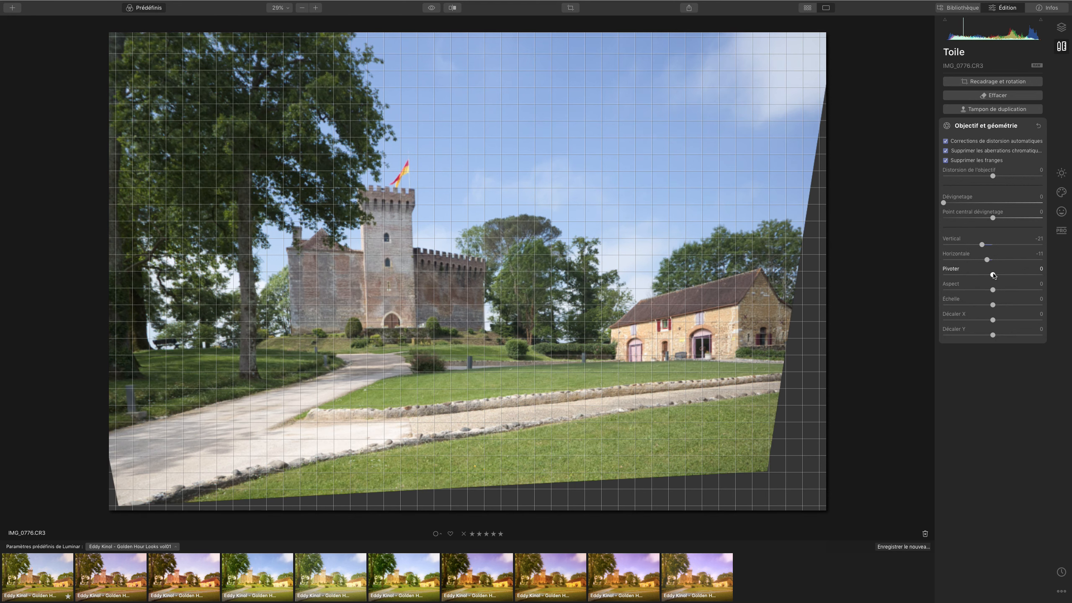
{"action": "left_click_drag", "start_coordinate": [991, 275], "coordinate": [1002, 272]}
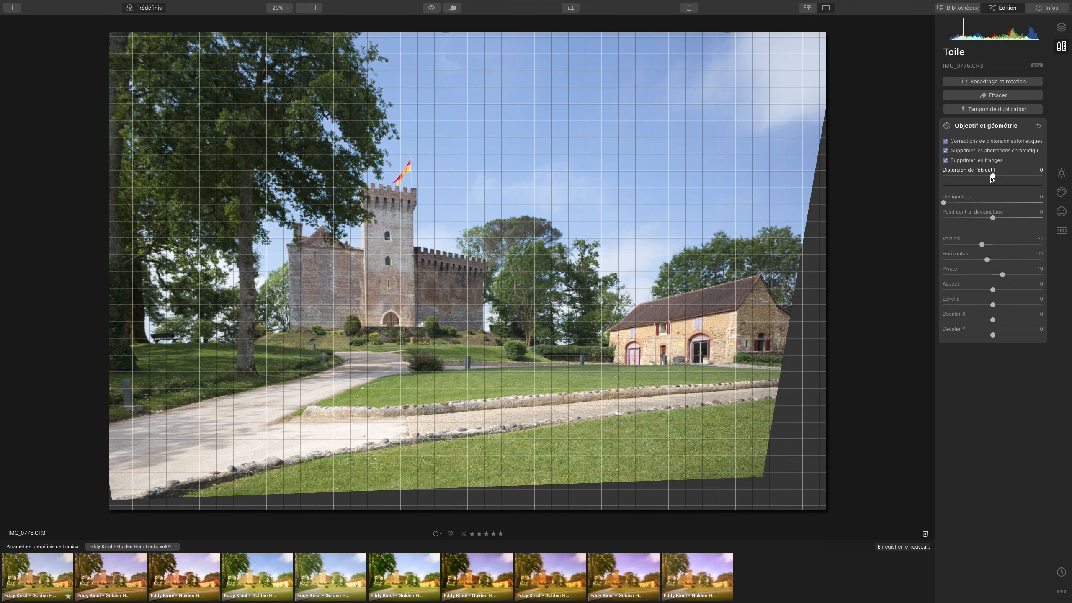
{"action": "left_click_drag", "start_coordinate": [992, 176], "coordinate": [1005, 177]}
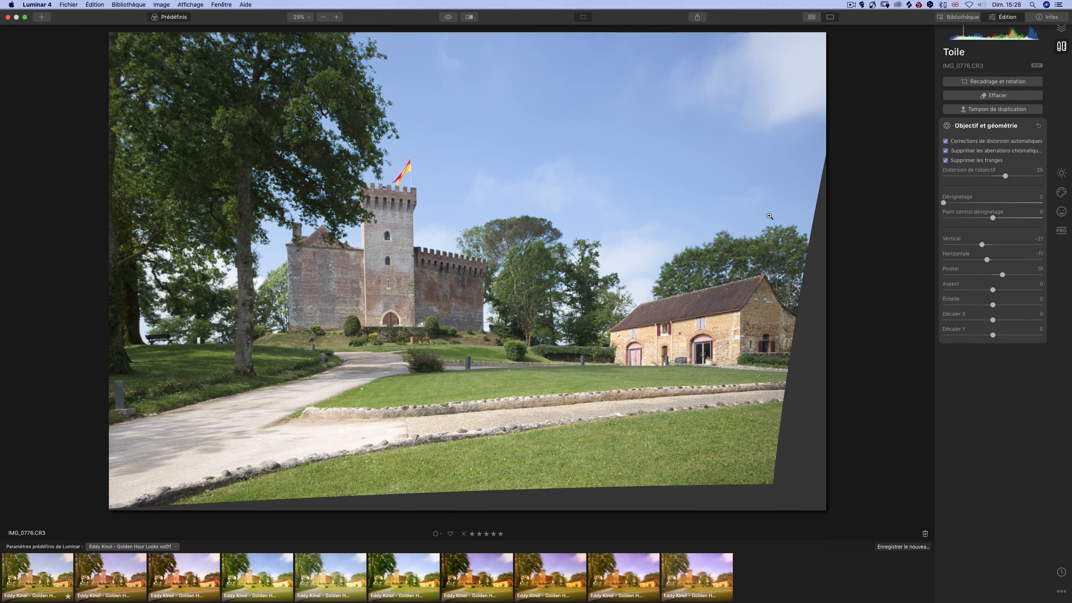
Crop the photo to a portrait frame of about 2947 × 3814 around the tree and castle, and hide the presets strip
{"action": "left_click", "coordinate": [585, 18]}
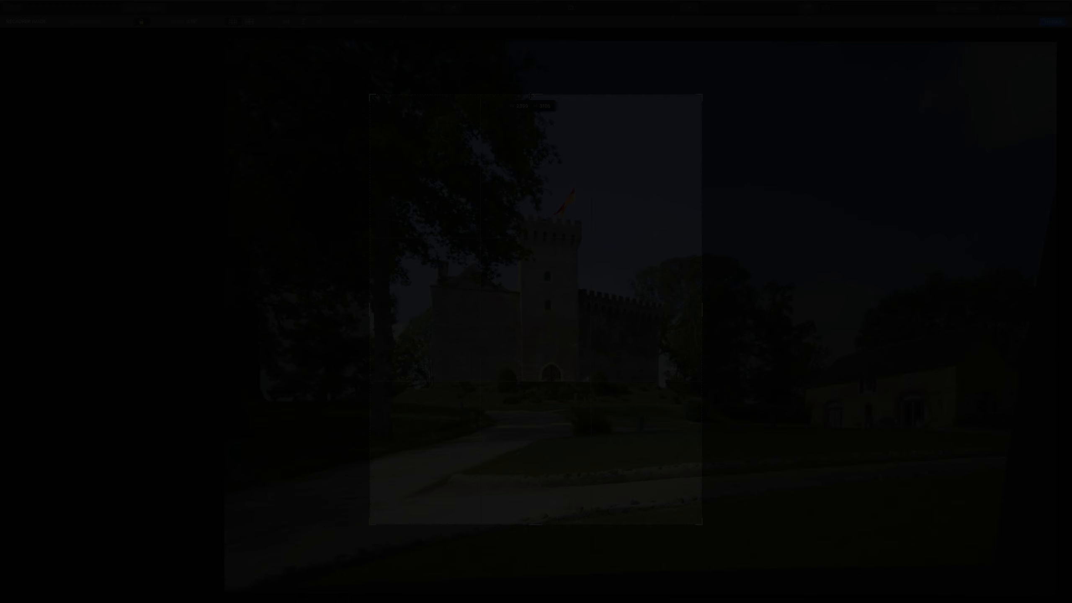
{"action": "mouse_move", "coordinate": [531, 96]}
{"action": "left_mouse_down"}
{"action": "mouse_move", "coordinate": [530, 69]}
{"action": "mouse_move", "coordinate": [530, 79]}
{"action": "left_mouse_up"}
{"action": "left_click_drag", "start_coordinate": [573, 304], "coordinate": [606, 274]}
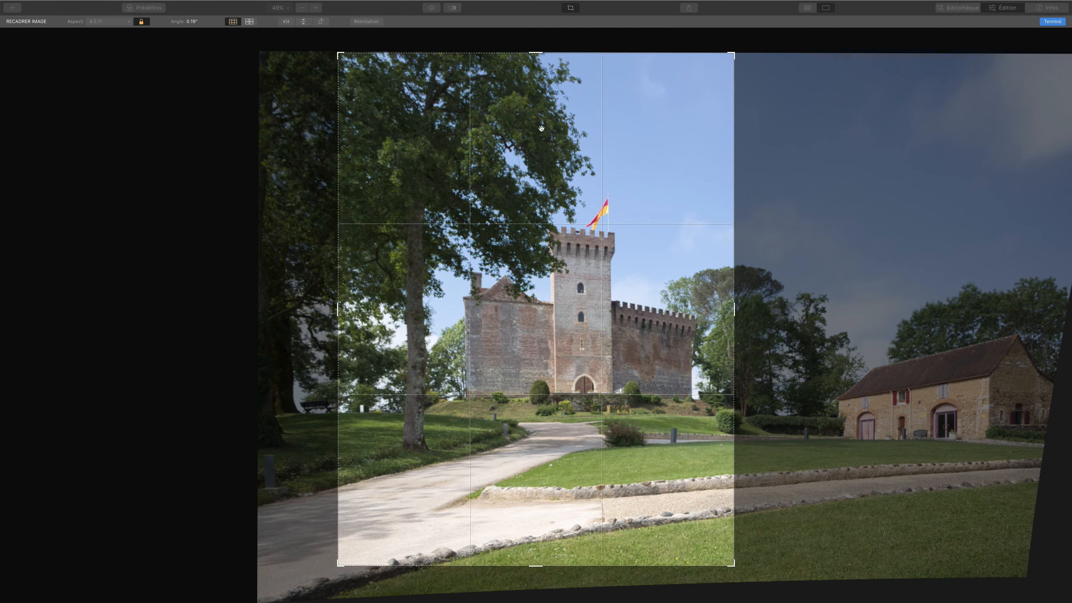
{"action": "left_click_drag", "start_coordinate": [541, 128], "coordinate": [584, 116]}
{"action": "left_click_drag", "start_coordinate": [734, 311], "coordinate": [755, 310]}
{"action": "left_click_drag", "start_coordinate": [634, 442], "coordinate": [636, 442]}
{"action": "left_click_drag", "start_coordinate": [536, 579], "coordinate": [535, 564]}
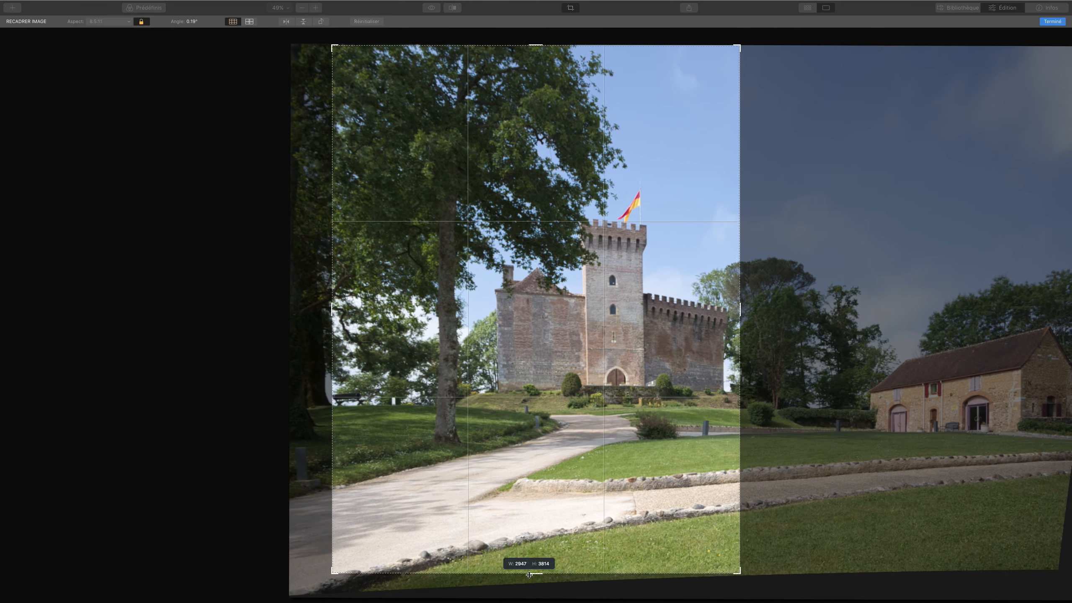
{"action": "key", "text": "Return"}
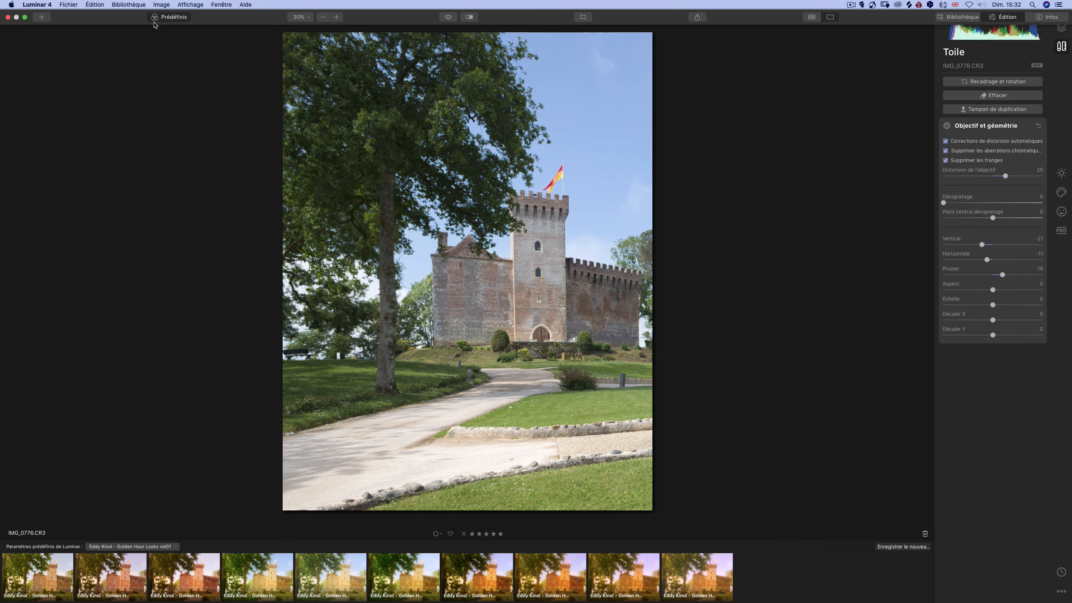
{"action": "left_click", "coordinate": [162, 20]}
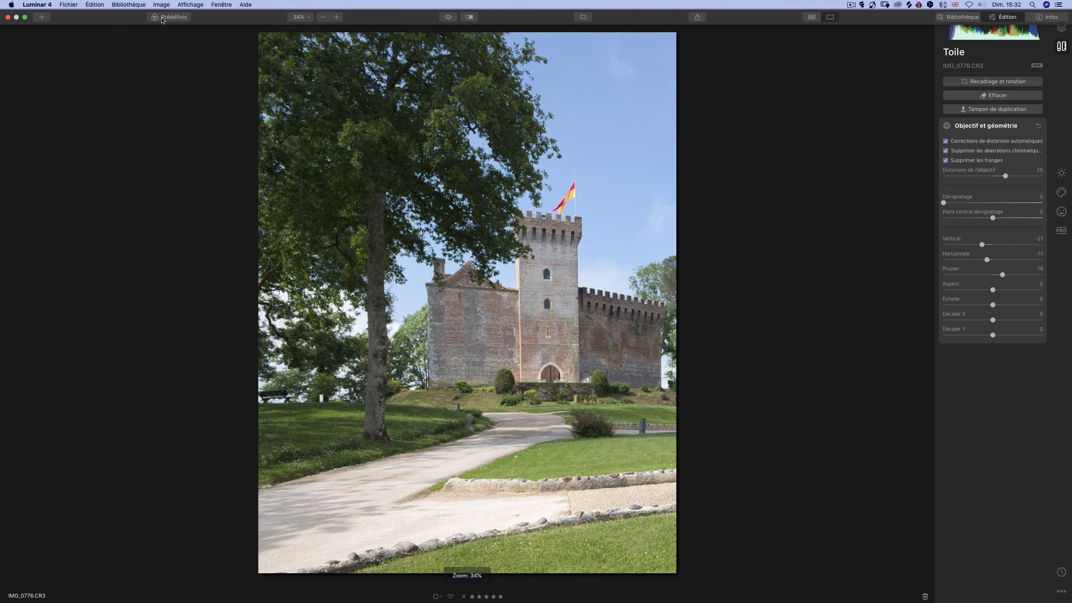
Adjust Lumière with Température 7300, Teinte 19, Hautes lum. -41, Ombres 19, Blancs 25 and Noirs -34
{"action": "left_click", "coordinate": [1060, 173]}
{"action": "left_click_drag", "start_coordinate": [983, 116], "coordinate": [998, 115]}
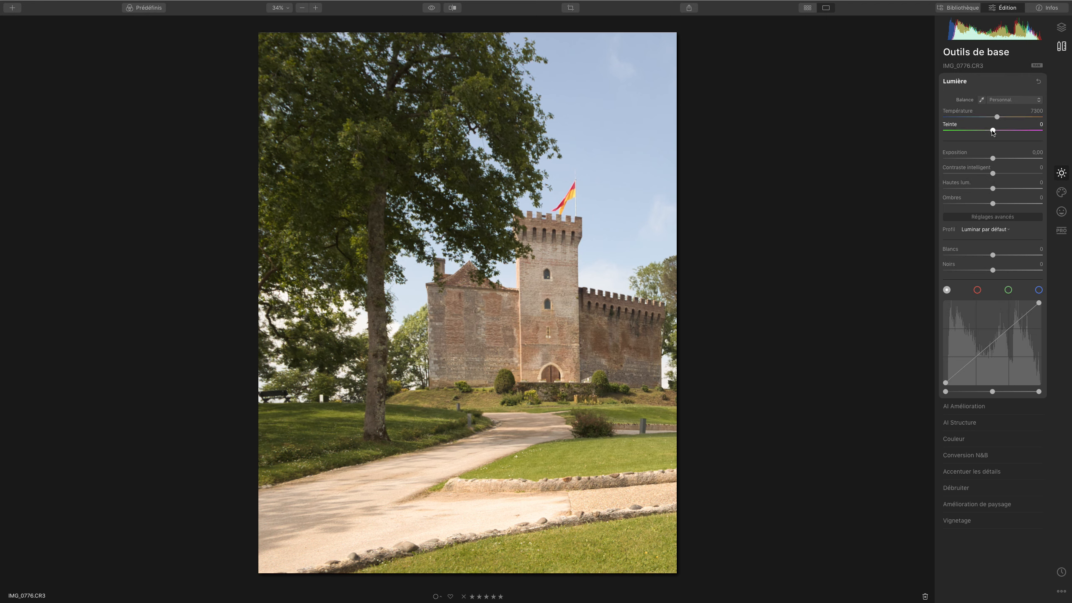
{"action": "left_click_drag", "start_coordinate": [993, 131], "coordinate": [1002, 131]}
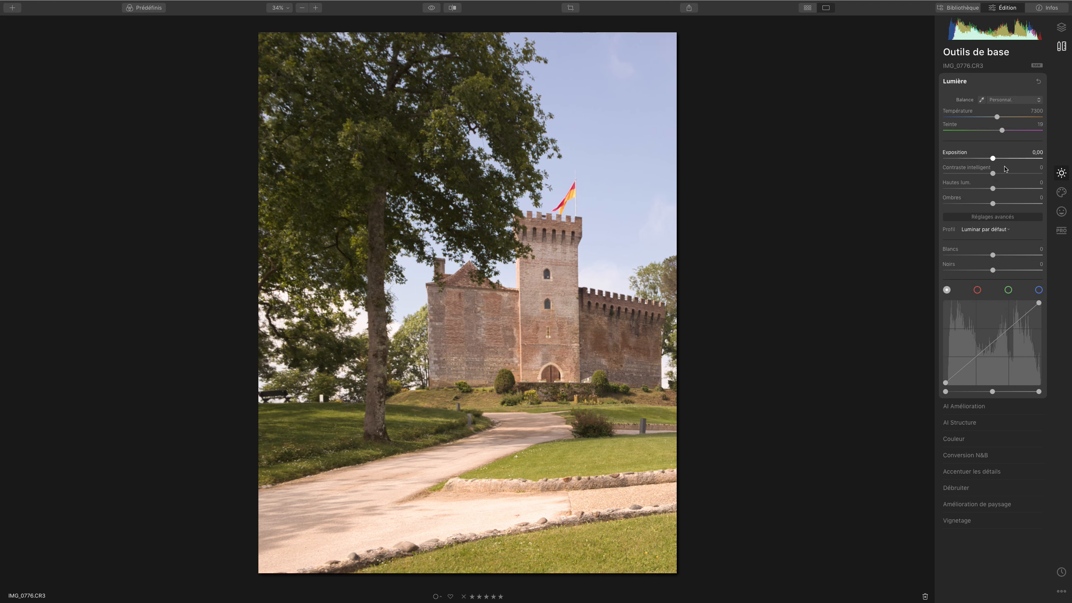
{"action": "left_click_drag", "start_coordinate": [994, 190], "coordinate": [972, 190]}
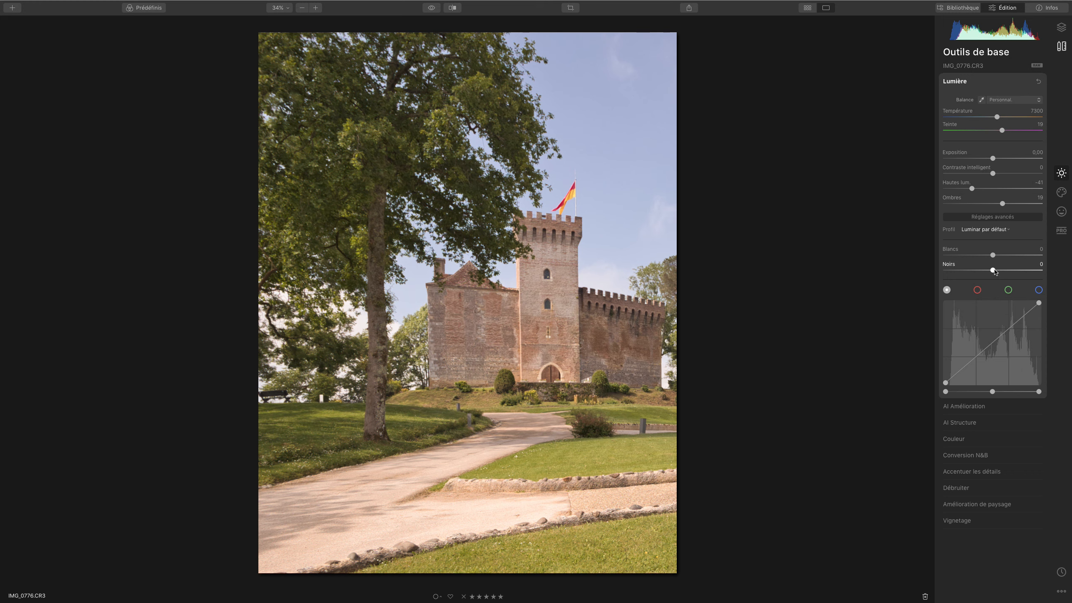
{"action": "mouse_move", "coordinate": [994, 270]}
{"action": "left_mouse_down"}
{"action": "mouse_move", "coordinate": [977, 272]}
{"action": "mouse_move", "coordinate": [1006, 255]}
{"action": "left_mouse_up"}
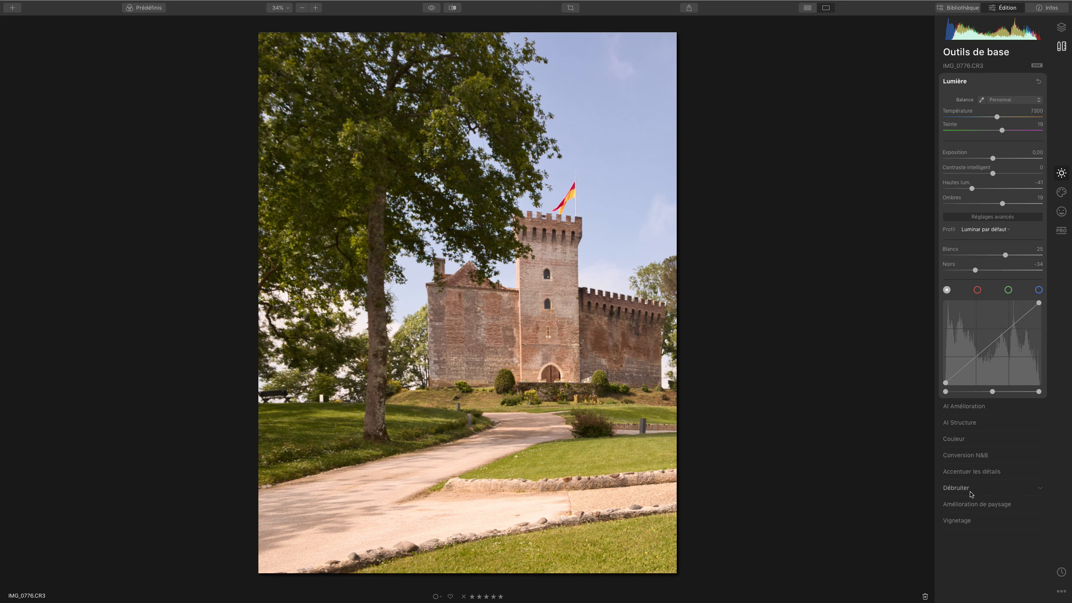
Apply Amélioration de paysage with Réduire la brume 18, Heure dorée 28 and Accentuer le feuillage 23
{"action": "left_click", "coordinate": [968, 505]}
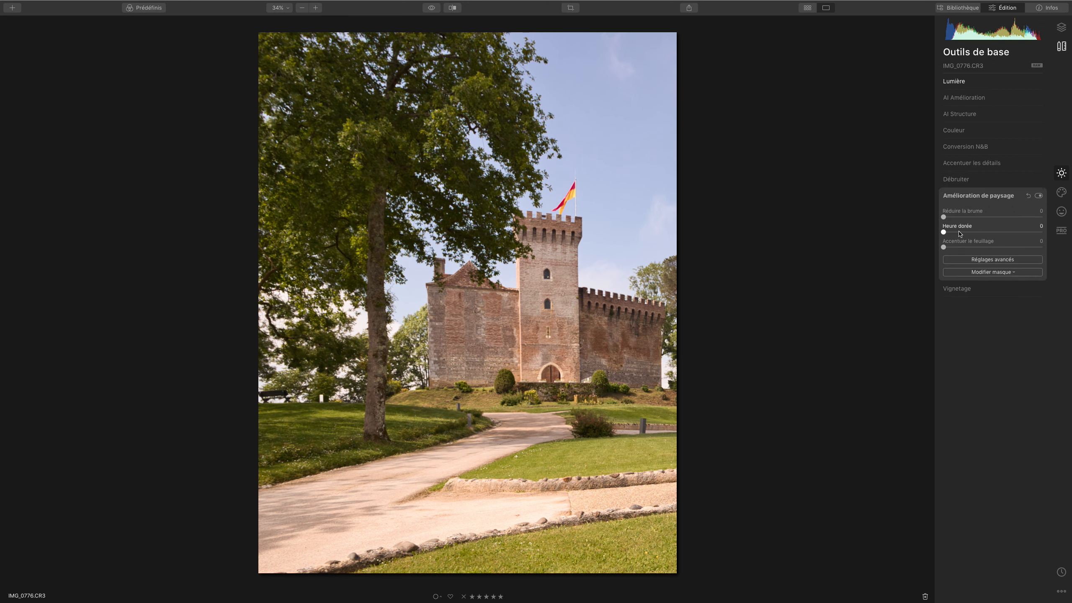
{"action": "left_click_drag", "start_coordinate": [944, 232], "coordinate": [961, 217]}
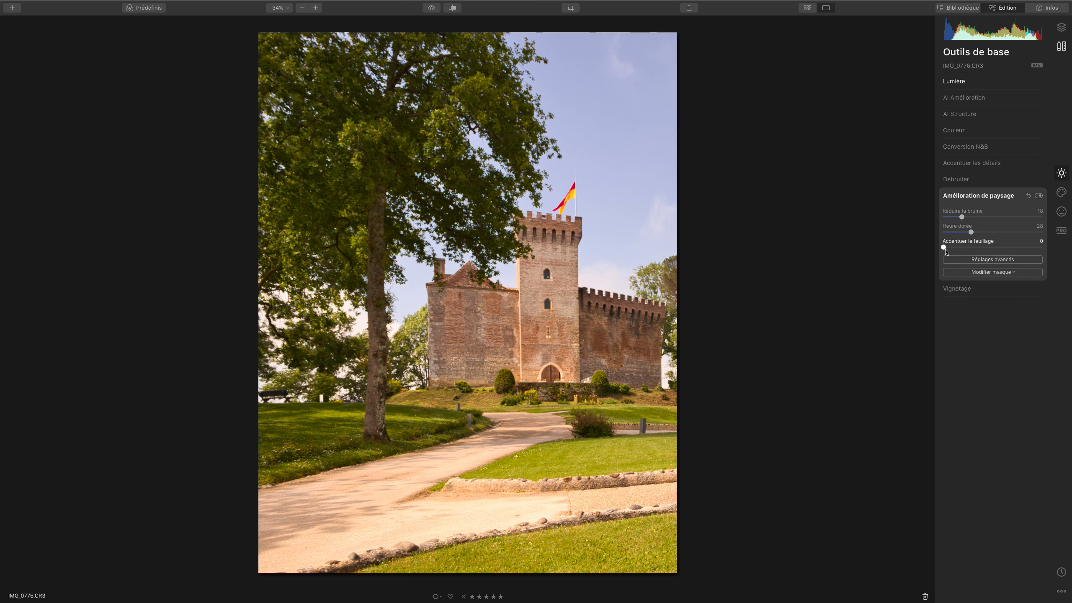
{"action": "left_click_drag", "start_coordinate": [944, 247], "coordinate": [970, 247]}
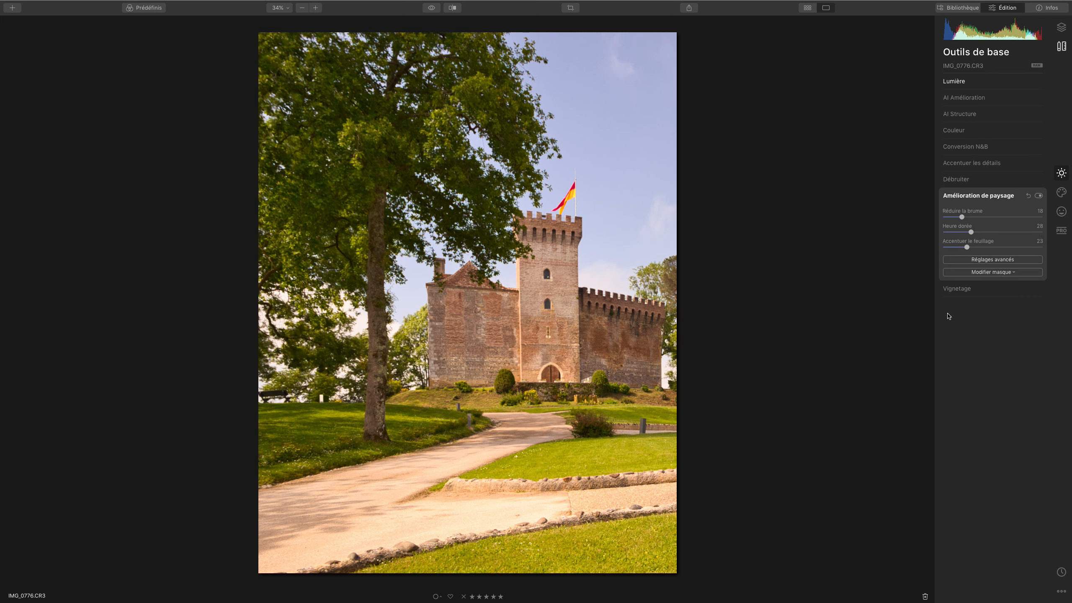
Compare the edited castle photo with the original version
{"action": "left_click", "coordinate": [432, 8]}
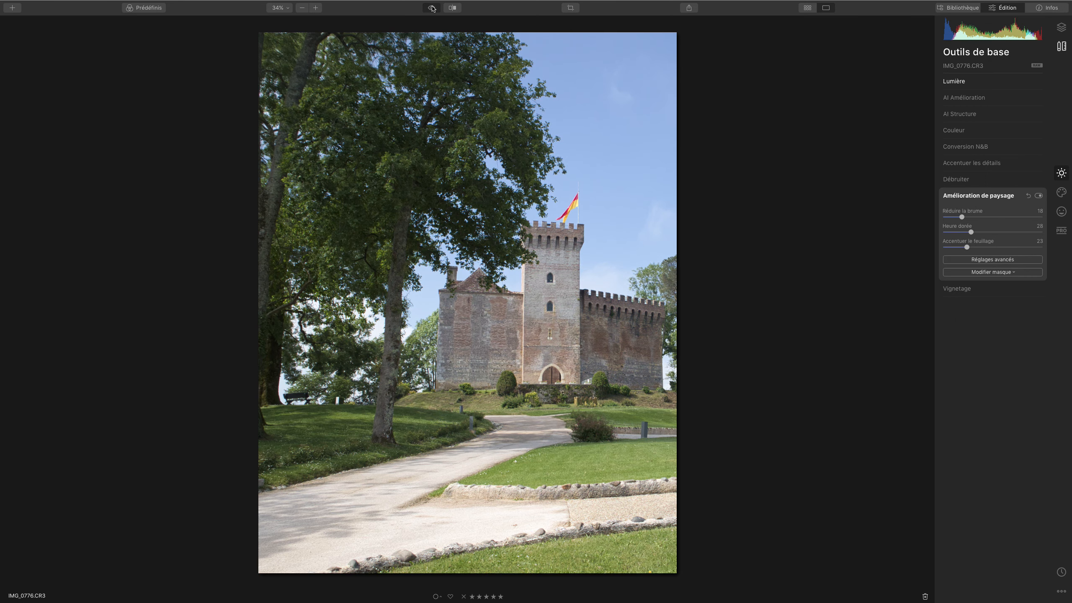
{"action": "left_click", "coordinate": [432, 8]}
{"action": "left_click", "coordinate": [432, 7]}
{"action": "left_click", "coordinate": [432, 8]}
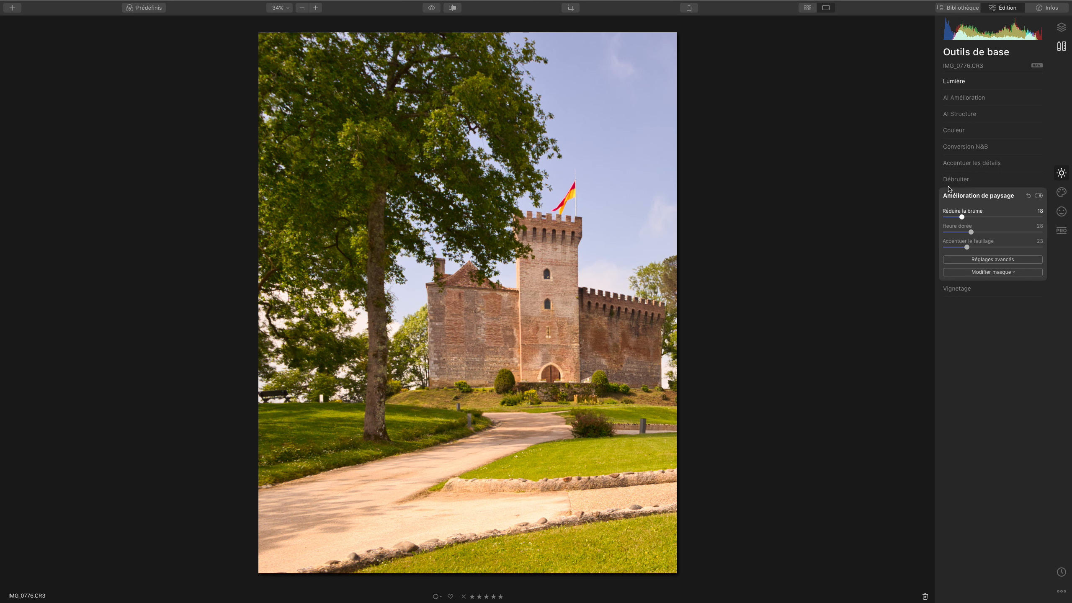
In Couleur, set the greens to Tonalité -51, Saturation -44 and Luminance -18, and the yellows to Saturation -12 and Luminance -5
{"action": "left_click", "coordinate": [947, 130]}
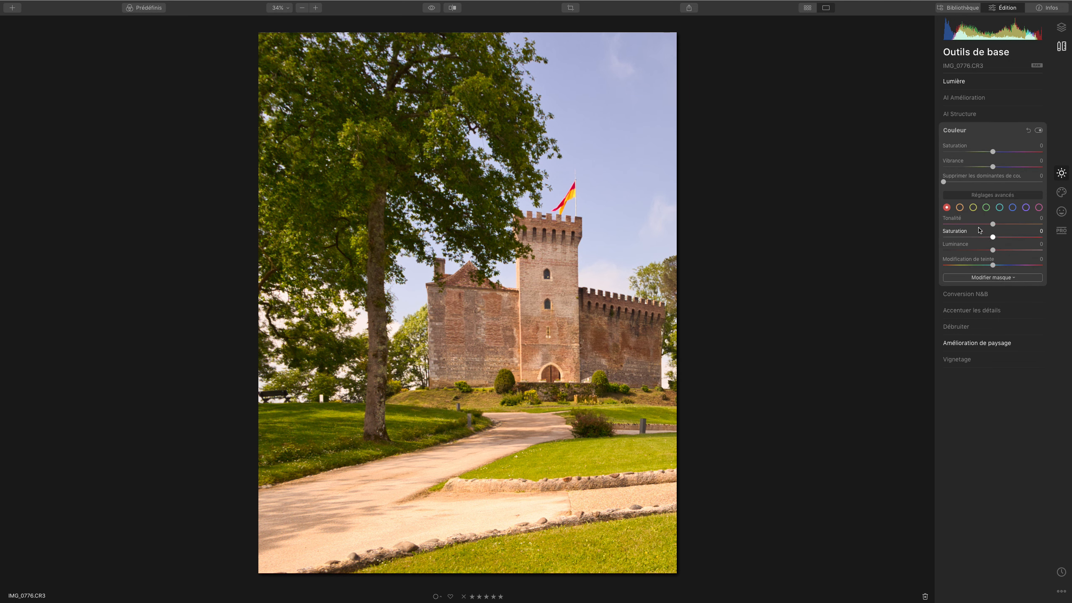
{"action": "left_click", "coordinate": [985, 207]}
{"action": "left_click_drag", "start_coordinate": [993, 223], "coordinate": [967, 225]}
{"action": "mouse_move", "coordinate": [993, 238]}
{"action": "left_mouse_down"}
{"action": "mouse_move", "coordinate": [970, 239]}
{"action": "mouse_move", "coordinate": [963, 251]}
{"action": "mouse_move", "coordinate": [983, 248]}
{"action": "left_mouse_up"}
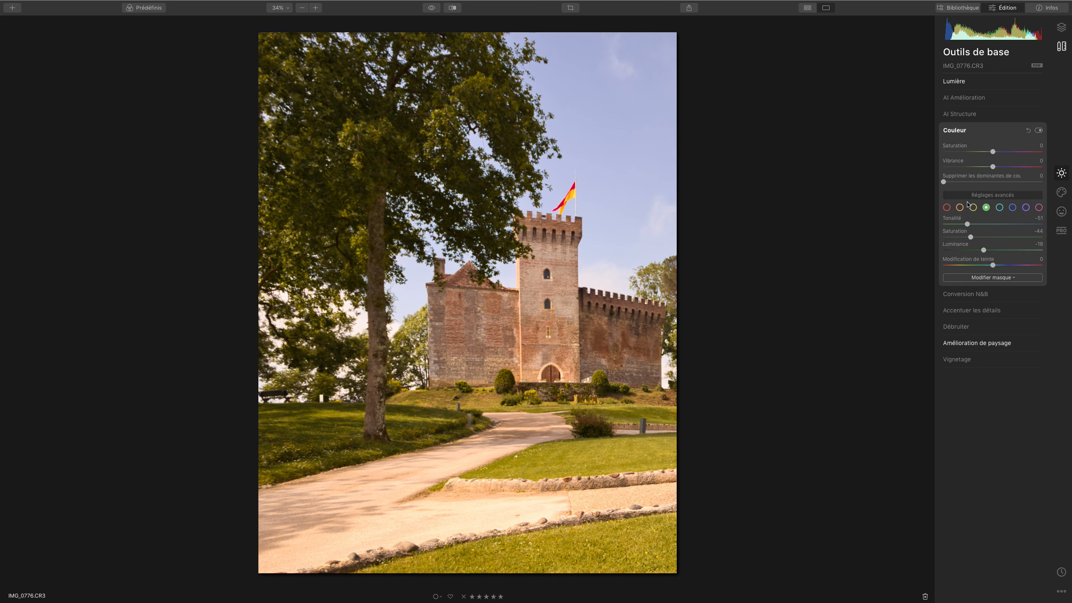
{"action": "left_click", "coordinate": [973, 207]}
{"action": "mouse_move", "coordinate": [992, 250]}
{"action": "left_mouse_down"}
{"action": "mouse_move", "coordinate": [980, 253]}
{"action": "mouse_move", "coordinate": [1000, 237]}
{"action": "mouse_move", "coordinate": [985, 236]}
{"action": "left_mouse_up"}
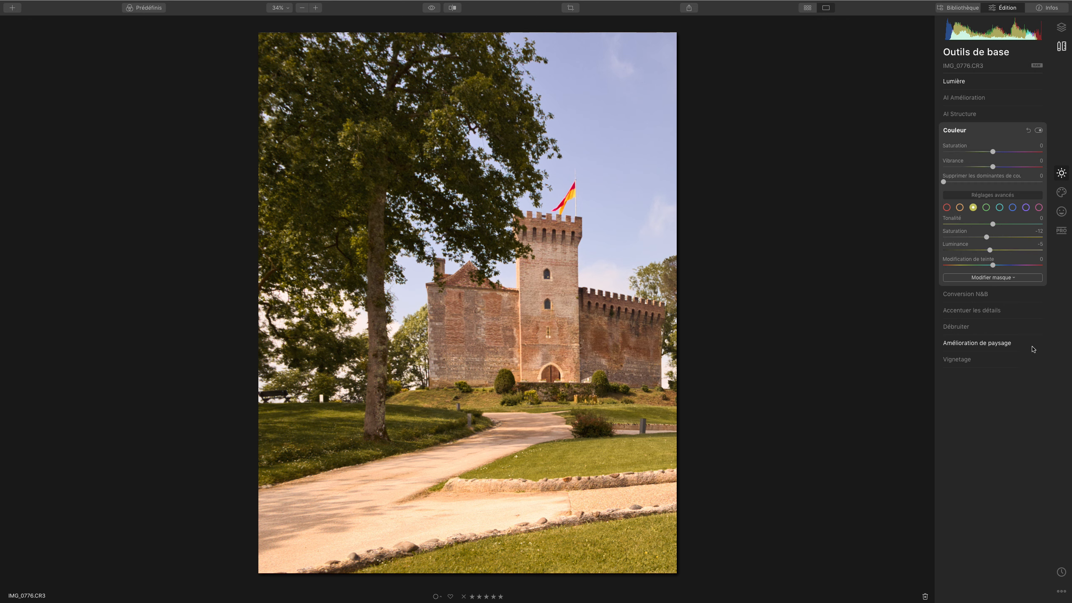
Apply AI Structure with Quantité 58 and paint its mask over the castle walls and tower only
{"action": "left_click", "coordinate": [964, 114]}
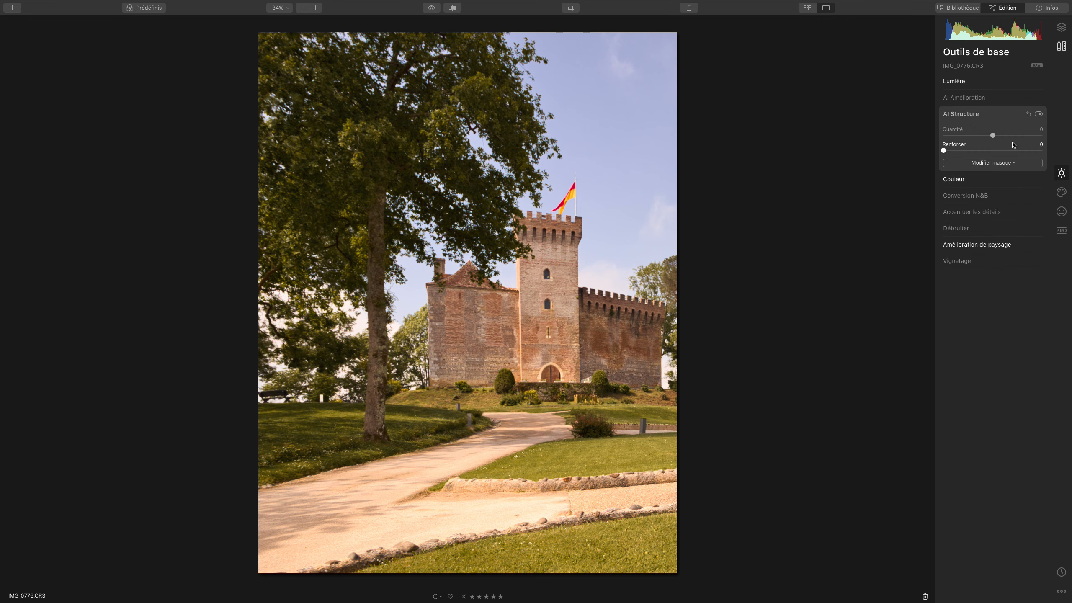
{"action": "left_click_drag", "start_coordinate": [993, 135], "coordinate": [1022, 136]}
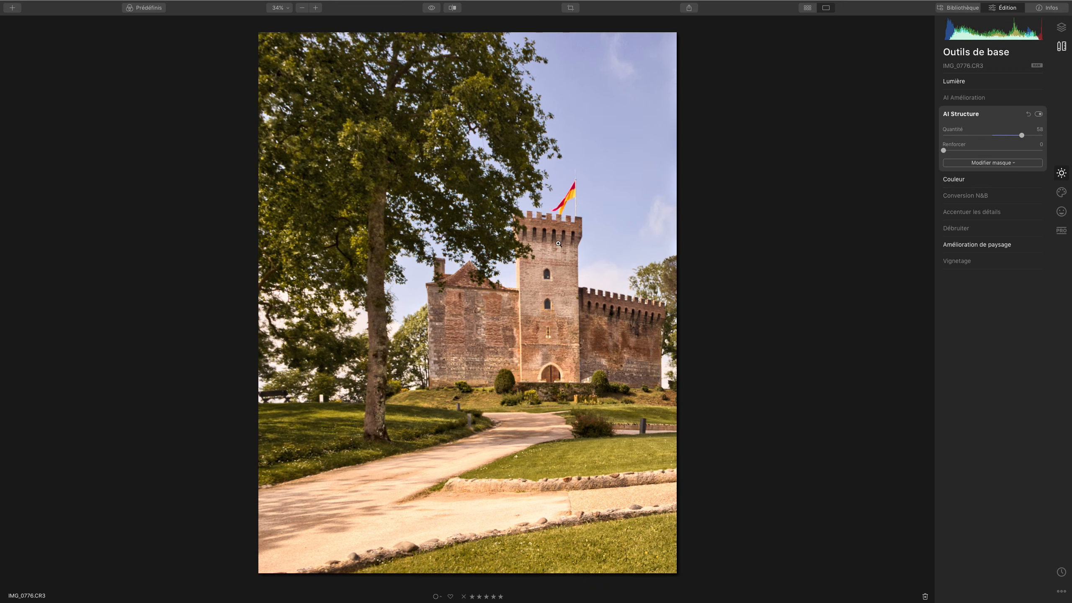
{"action": "left_click", "coordinate": [993, 163]}
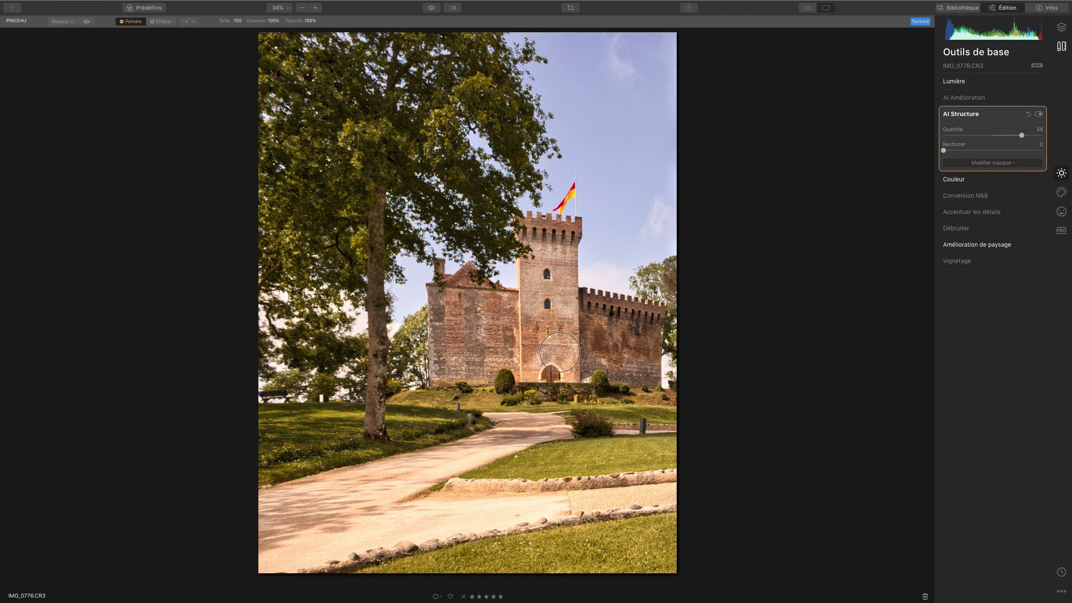
{"action": "mouse_move", "coordinate": [552, 290]}
{"action": "left_mouse_down"}
{"action": "mouse_move", "coordinate": [556, 352]}
{"action": "mouse_move", "coordinate": [567, 317]}
{"action": "mouse_move", "coordinate": [639, 350]}
{"action": "mouse_move", "coordinate": [611, 328]}
{"action": "mouse_move", "coordinate": [590, 339]}
{"action": "mouse_move", "coordinate": [641, 346]}
{"action": "mouse_move", "coordinate": [604, 340]}
{"action": "mouse_move", "coordinate": [621, 360]}
{"action": "left_mouse_up"}
{"action": "mouse_move", "coordinate": [456, 344]}
{"action": "left_mouse_down"}
{"action": "mouse_move", "coordinate": [476, 315]}
{"action": "mouse_move", "coordinate": [452, 340]}
{"action": "mouse_move", "coordinate": [467, 358]}
{"action": "mouse_move", "coordinate": [488, 340]}
{"action": "mouse_move", "coordinate": [496, 349]}
{"action": "mouse_move", "coordinate": [478, 330]}
{"action": "mouse_move", "coordinate": [450, 345]}
{"action": "mouse_move", "coordinate": [503, 349]}
{"action": "mouse_move", "coordinate": [564, 255]}
{"action": "left_mouse_up"}
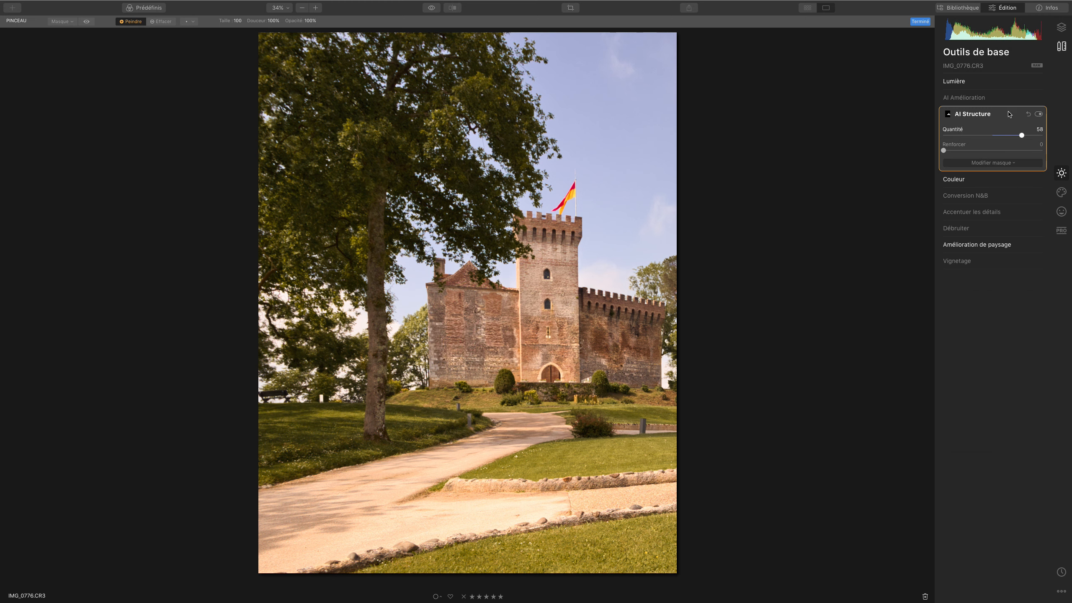
Compare the castle with and without AI Structure and reduce the effect's Quantité
{"action": "left_click", "coordinate": [1038, 114]}
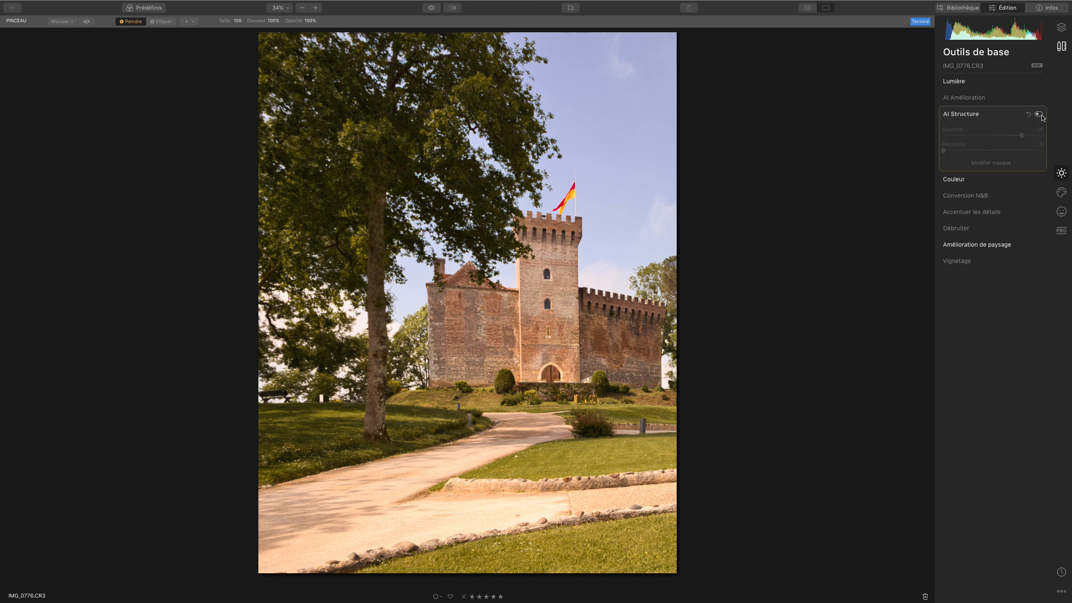
{"action": "left_click", "coordinate": [1039, 114]}
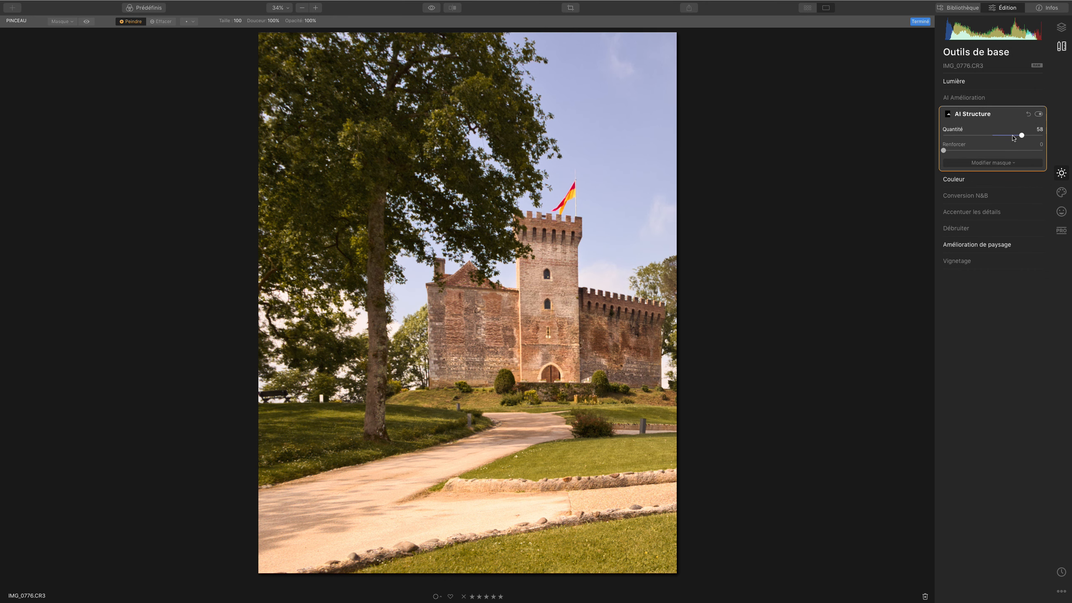
{"action": "left_click_drag", "start_coordinate": [1013, 136], "coordinate": [1010, 135]}
Add a Vignetage with Quantité -58, Taille 17 and Progressivité 81, opening its subject placement along the way
{"action": "left_click", "coordinate": [957, 261]}
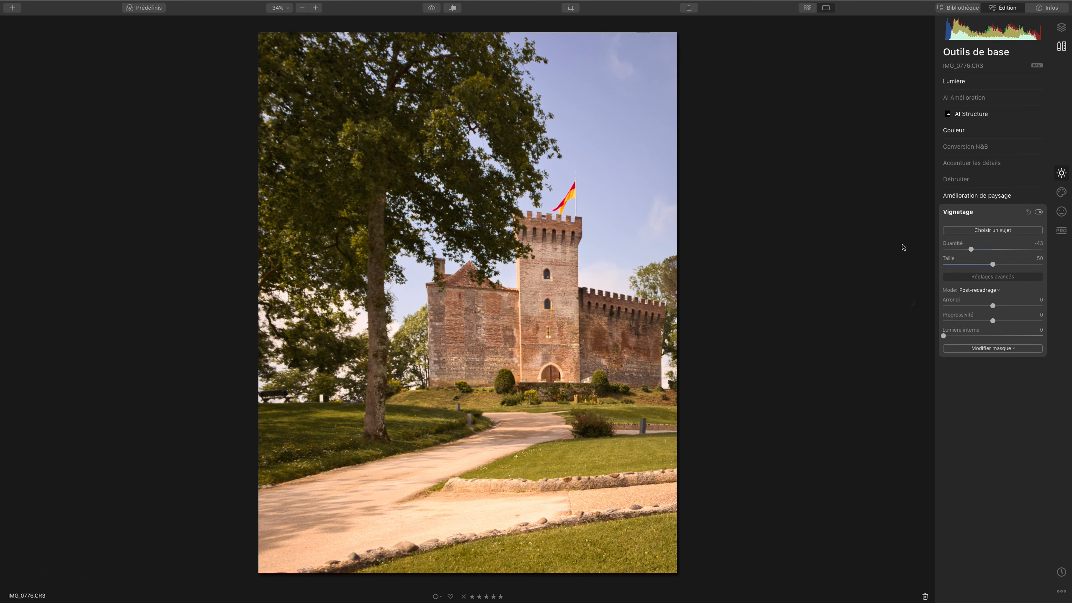
{"action": "left_click", "coordinate": [963, 249]}
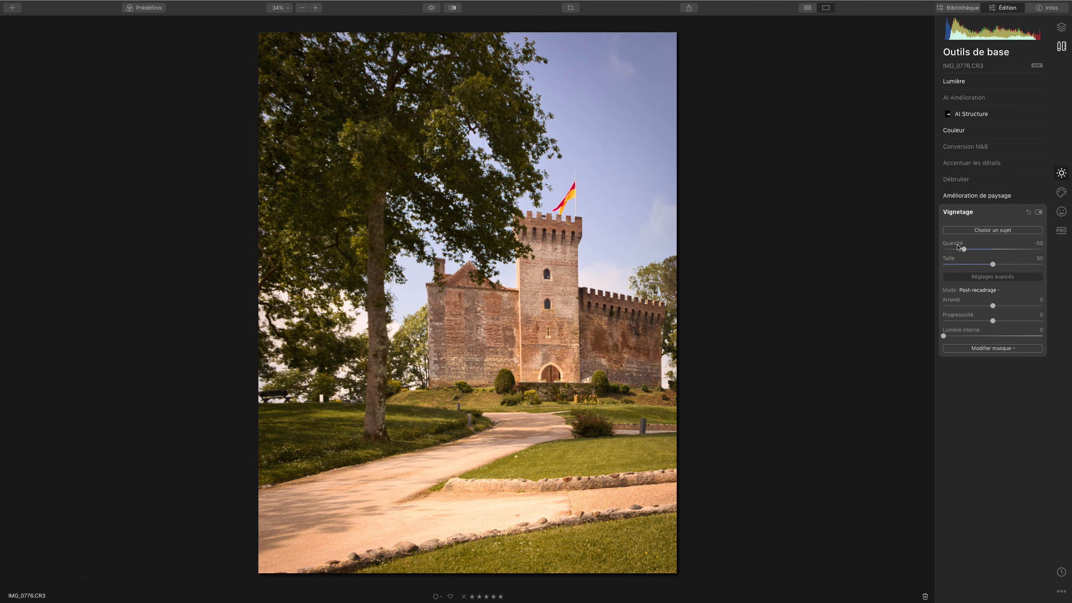
{"action": "left_click", "coordinate": [960, 264]}
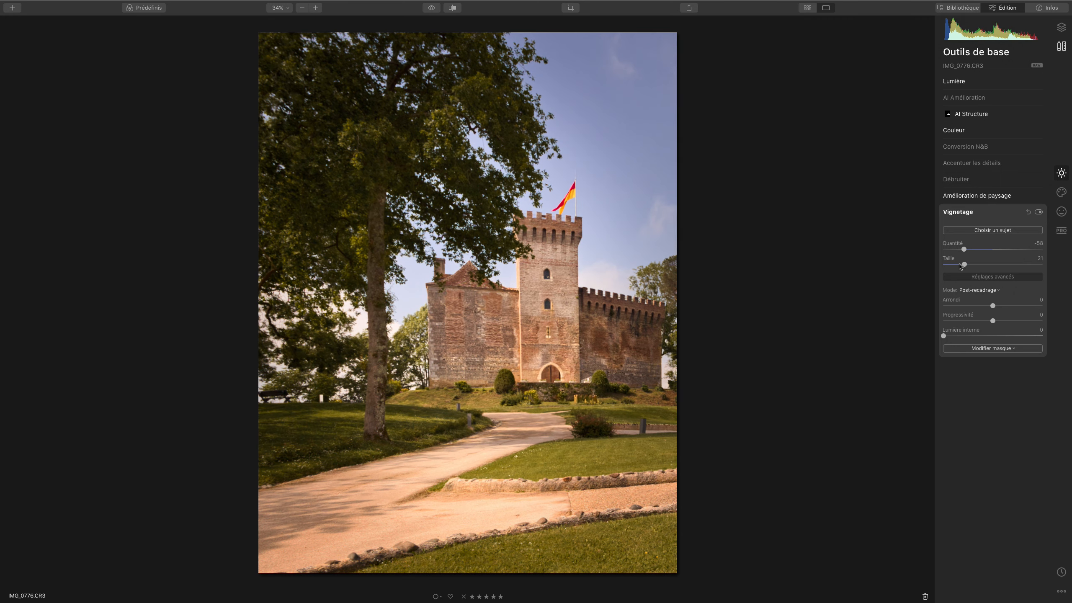
{"action": "left_click", "coordinate": [985, 230]}
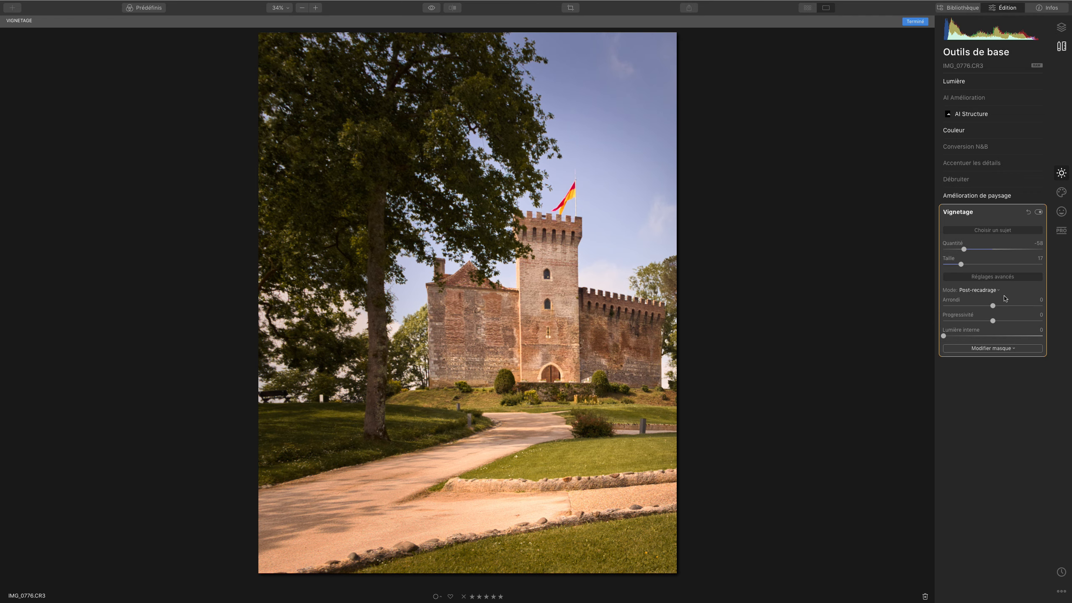
{"action": "left_click", "coordinate": [1018, 320]}
{"action": "left_click_drag", "start_coordinate": [1026, 322], "coordinate": [1036, 322]}
{"action": "key", "text": "Return"}
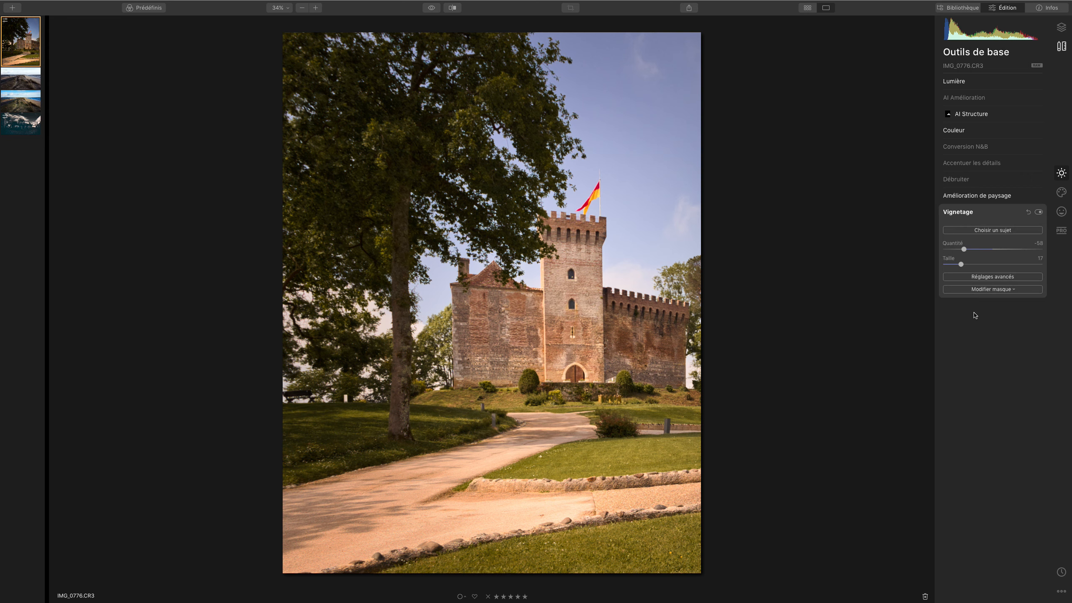
Soften the vignette by setting Progressivité to 99 and Quantité to -31
{"action": "left_click", "coordinate": [988, 277]}
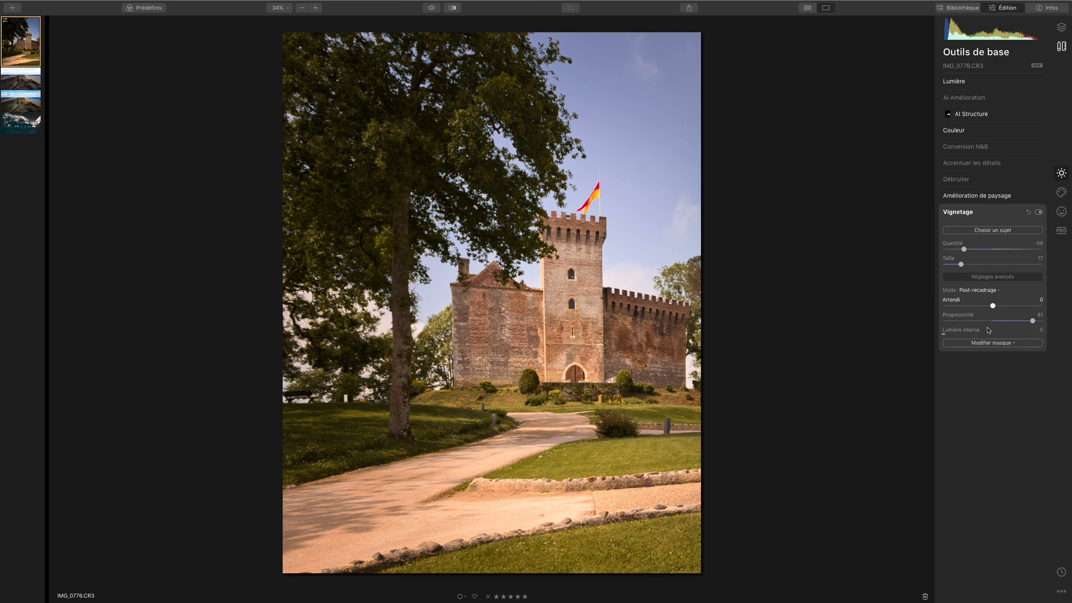
{"action": "left_click_drag", "start_coordinate": [1032, 321], "coordinate": [1042, 321]}
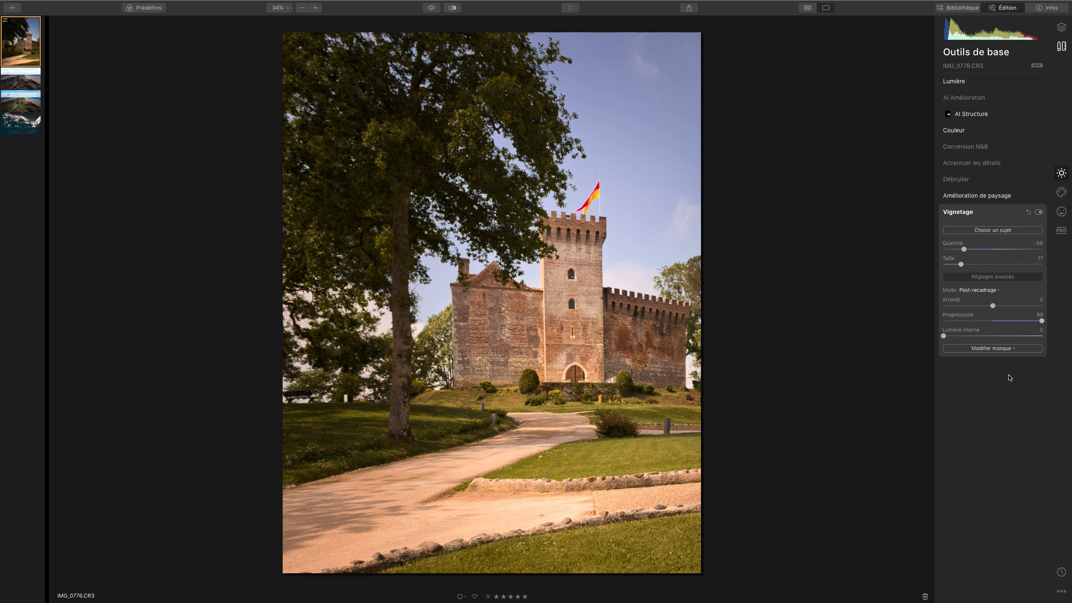
{"action": "left_click", "coordinate": [977, 250]}
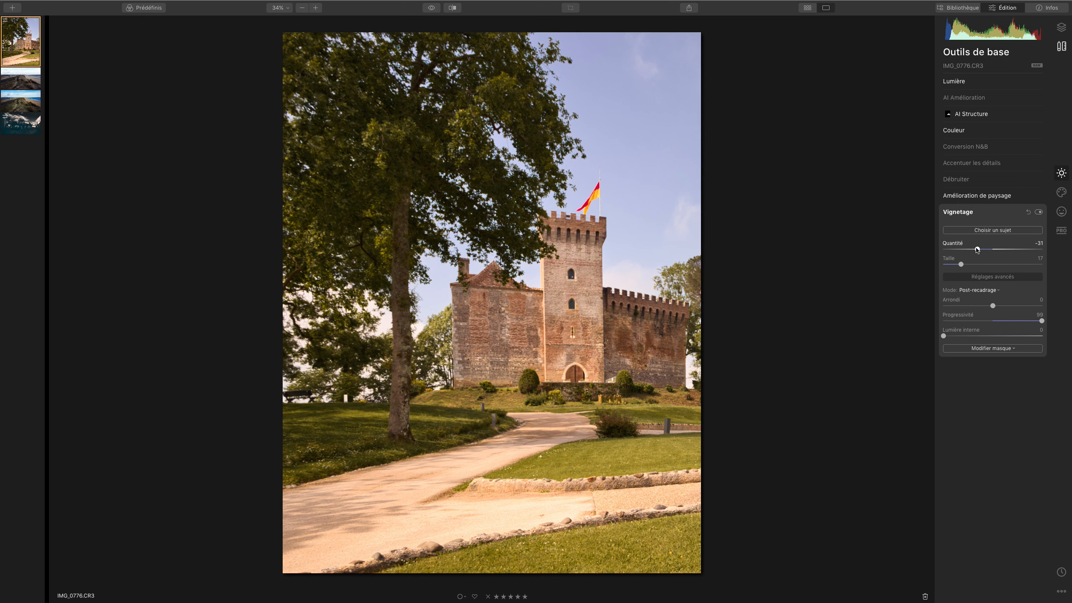
In the advanced Couleur settings, set the blue channel's Saturation to 56 and Luminance to -57
{"action": "left_click", "coordinate": [987, 131]}
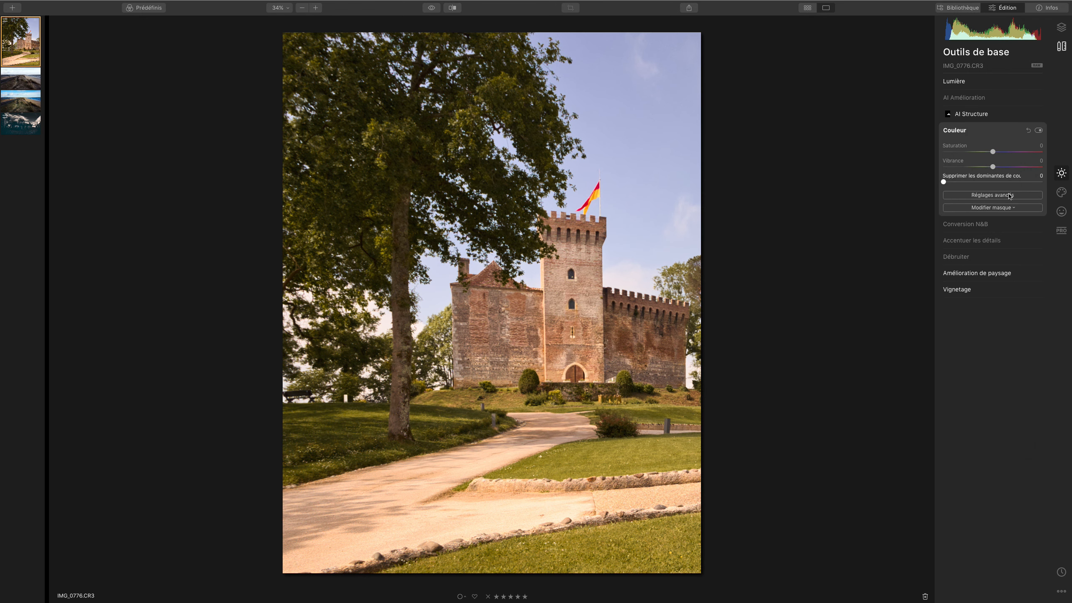
{"action": "left_click", "coordinate": [1008, 195]}
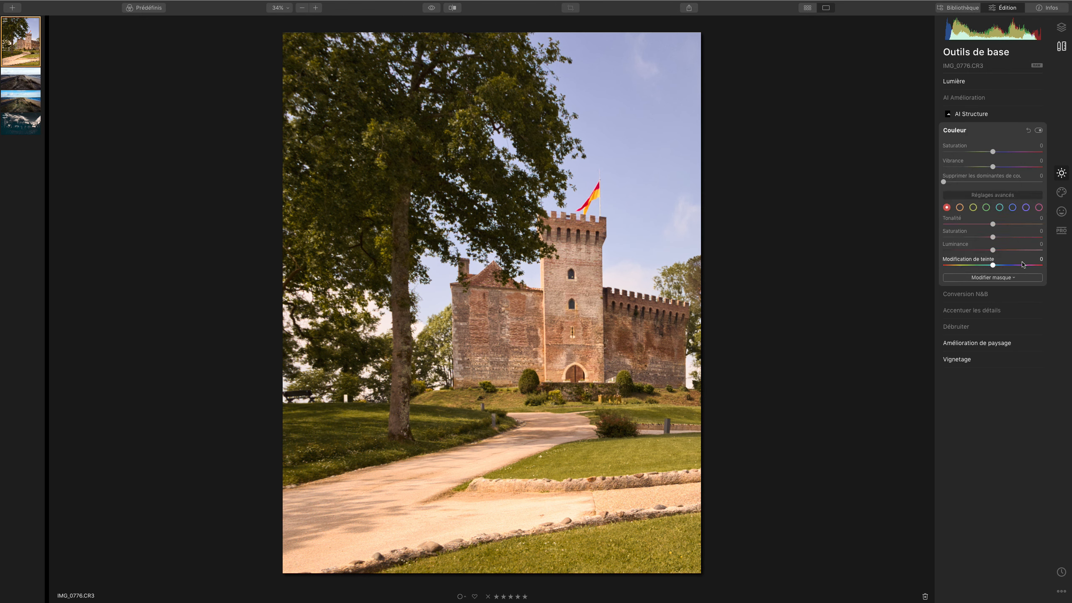
{"action": "left_click", "coordinate": [1012, 207]}
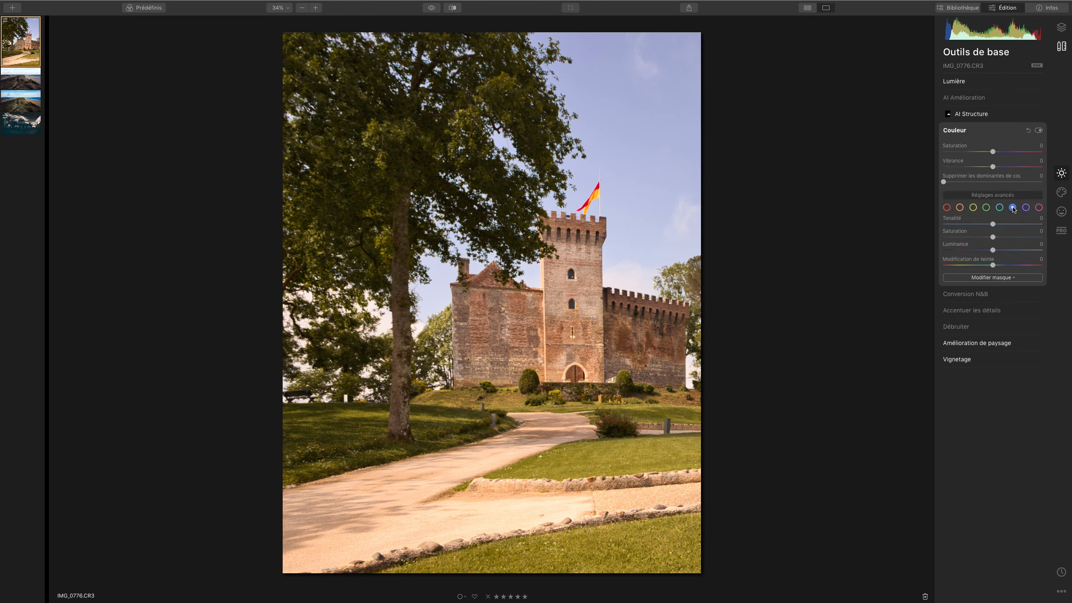
{"action": "left_click", "coordinate": [1008, 238]}
{"action": "left_click", "coordinate": [1022, 238]}
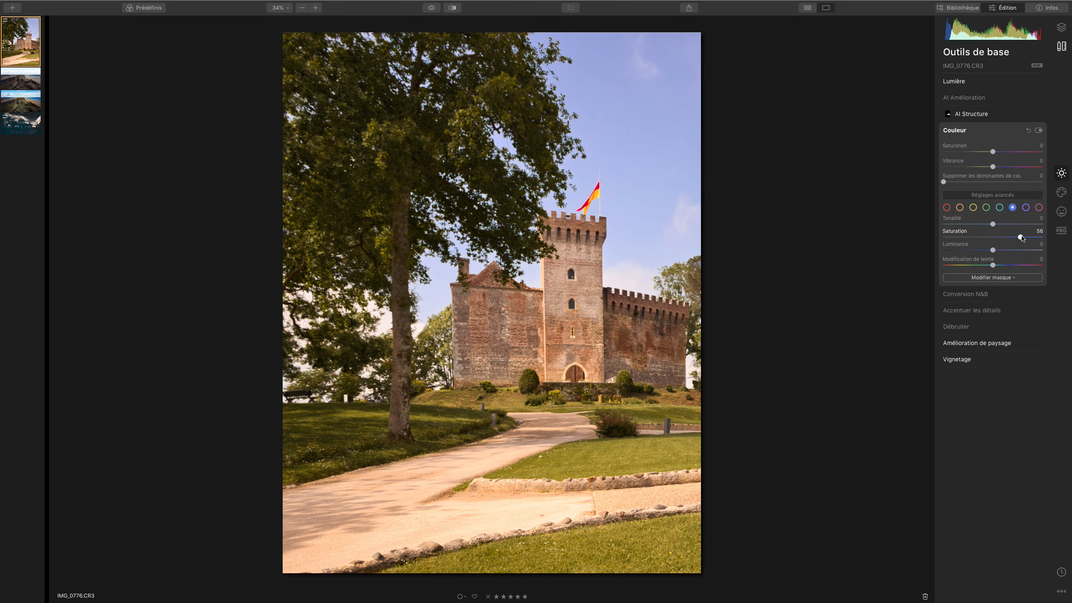
{"action": "left_click", "coordinate": [976, 250]}
{"action": "left_click", "coordinate": [964, 251]}
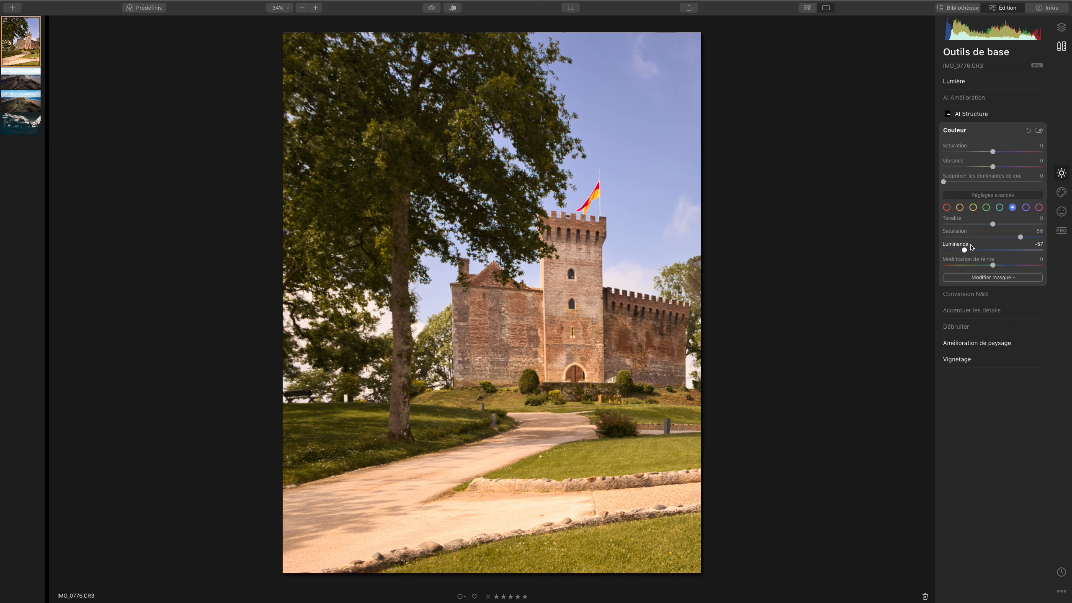
Lower the photo's Exposition to -0,38 in Lumière and compare the edited castle photo with the original
{"action": "left_click", "coordinate": [961, 82]}
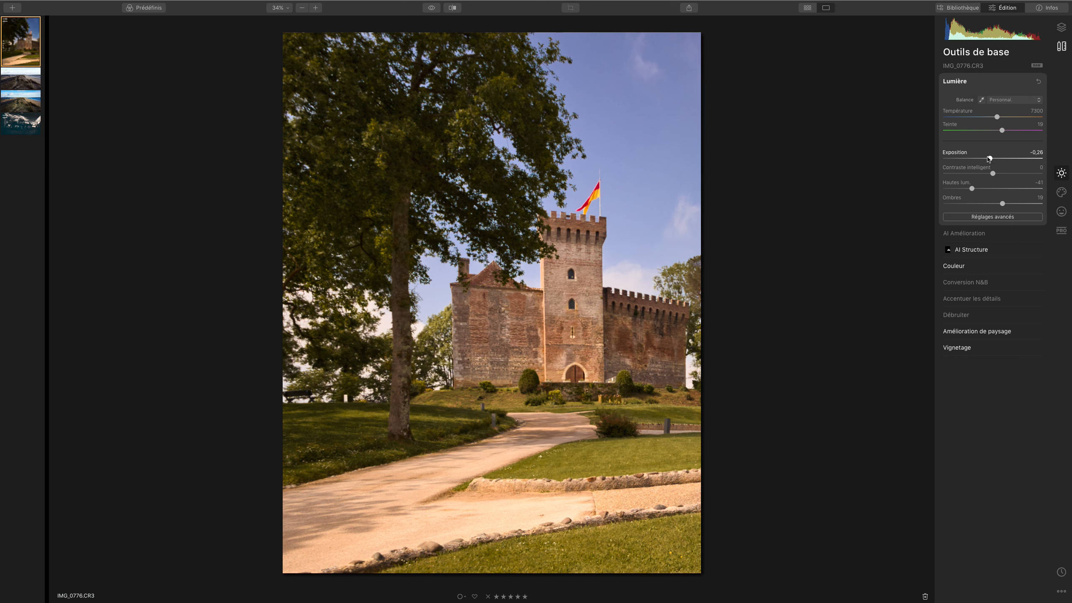
{"action": "left_click_drag", "start_coordinate": [986, 158], "coordinate": [986, 159]}
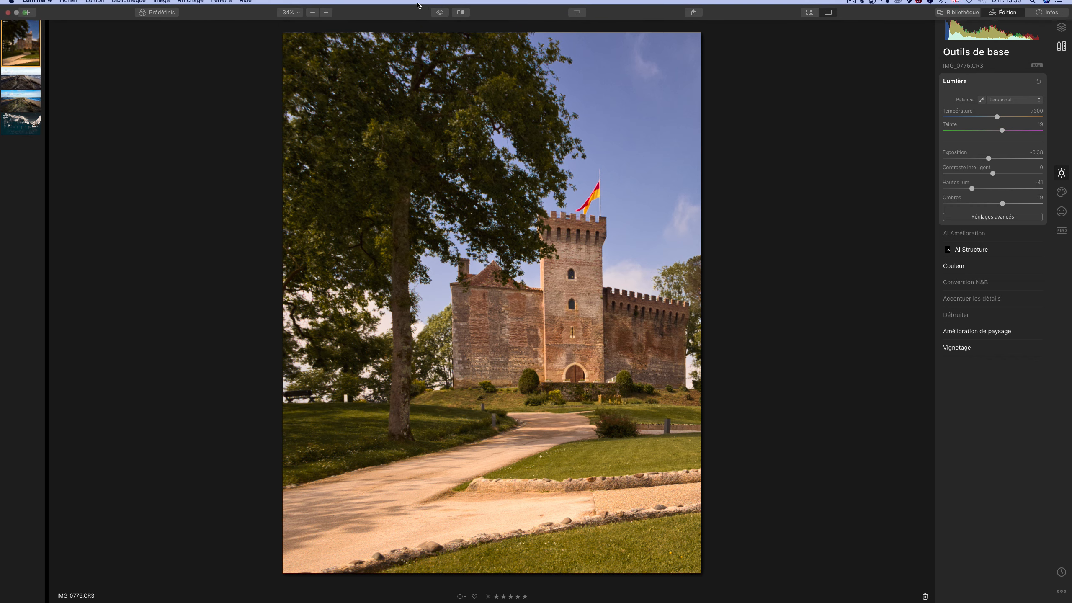
{"action": "left_click", "coordinate": [450, 19]}
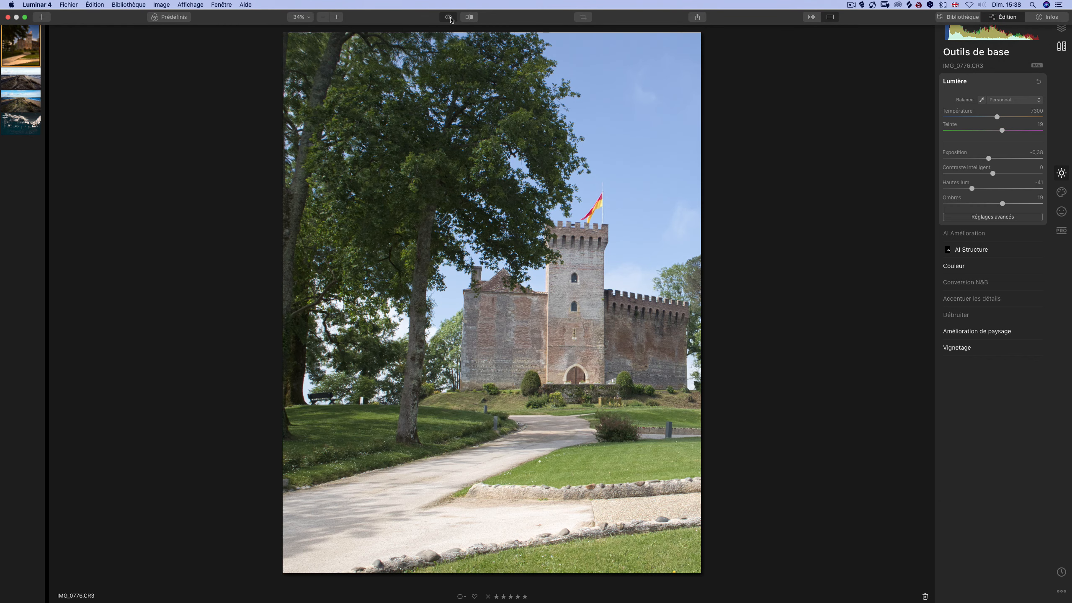
{"action": "left_click", "coordinate": [450, 19]}
{"action": "left_click", "coordinate": [450, 19]}
{"action": "left_click", "coordinate": [449, 18]}
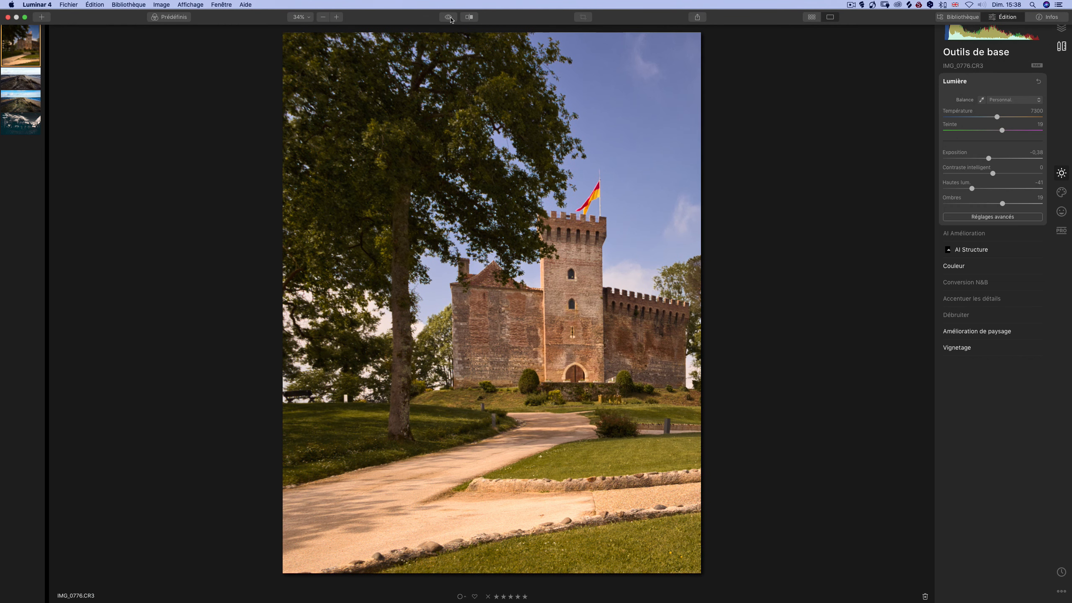
{"action": "left_click", "coordinate": [450, 18]}
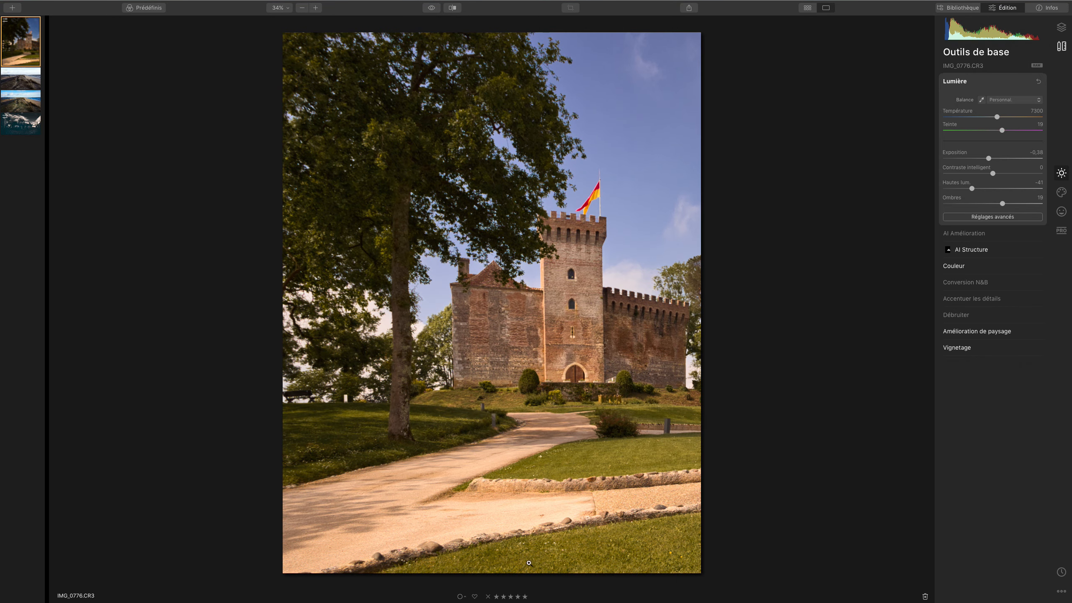
Add a new adjustment layer above the IMG_0776.CR3 layer
{"action": "left_click", "coordinate": [1061, 27]}
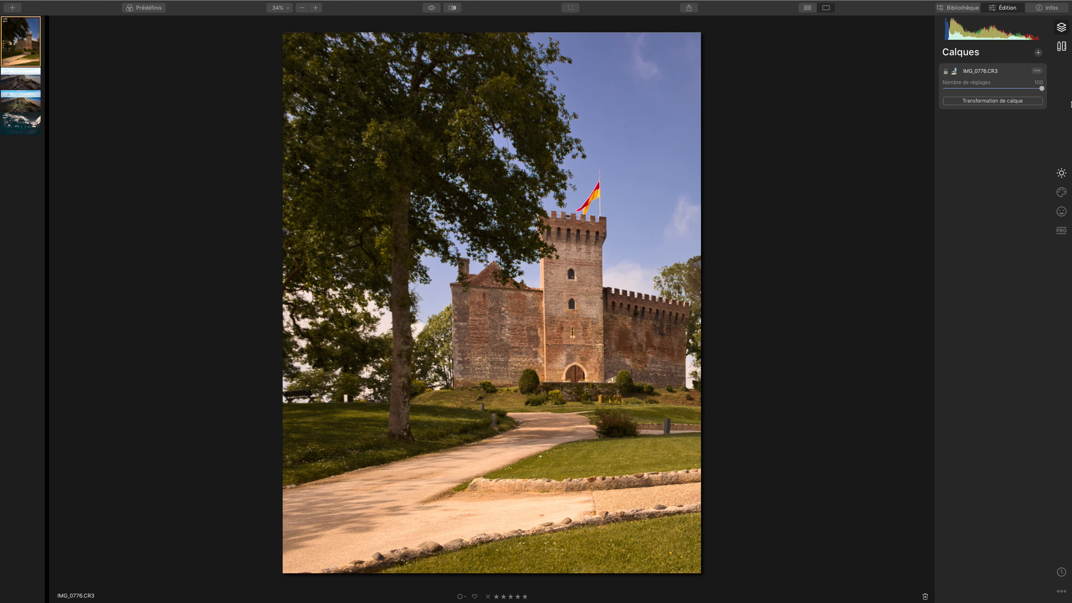
{"action": "left_click", "coordinate": [1038, 53]}
{"action": "left_click", "coordinate": [971, 64]}
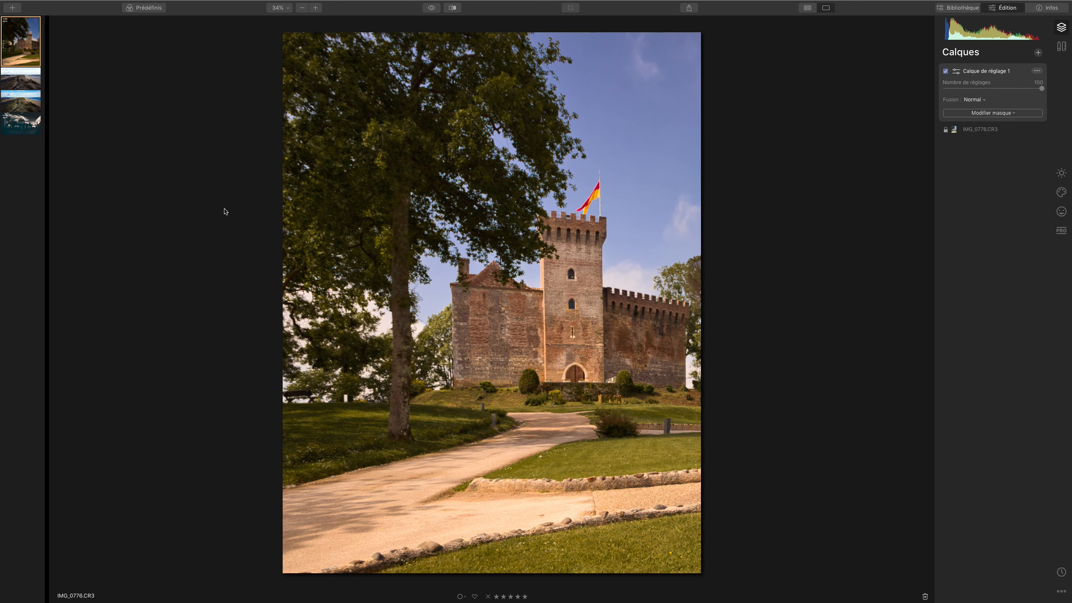
Hide the filmstrip and display the Luminar 4 Ekaylight 1_Light Panel preset collection
{"action": "left_click", "coordinate": [189, 4]}
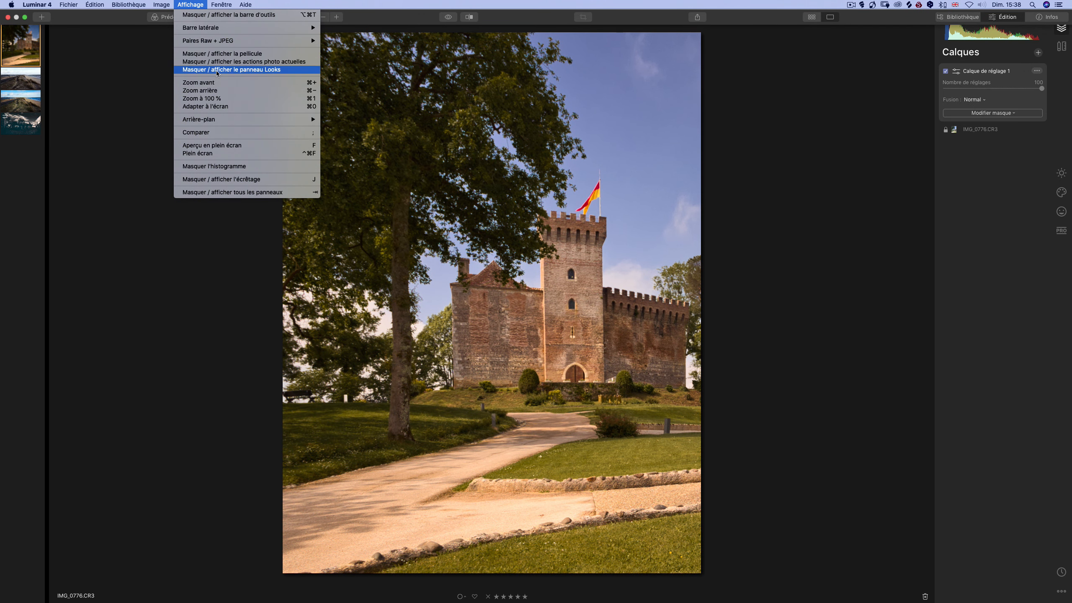
{"action": "left_click", "coordinate": [217, 54]}
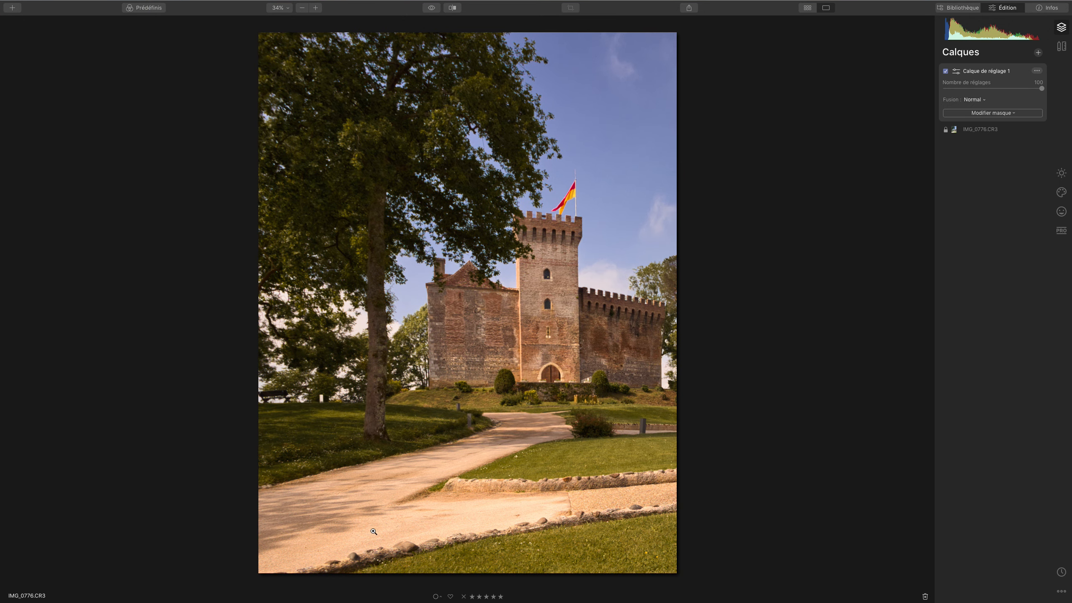
{"action": "left_click", "coordinate": [146, 8]}
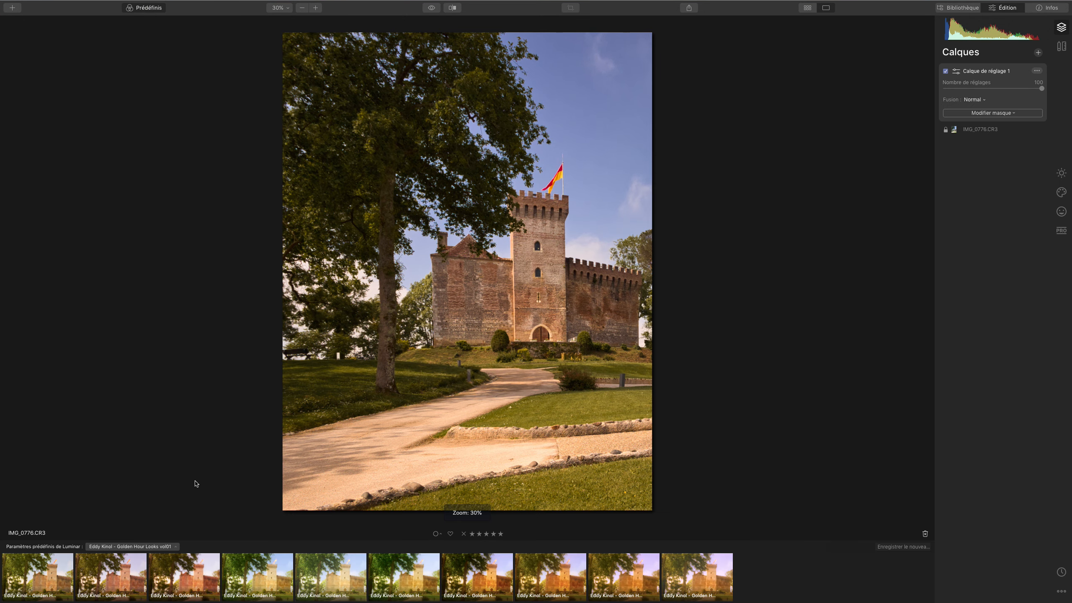
{"action": "left_click", "coordinate": [169, 547]}
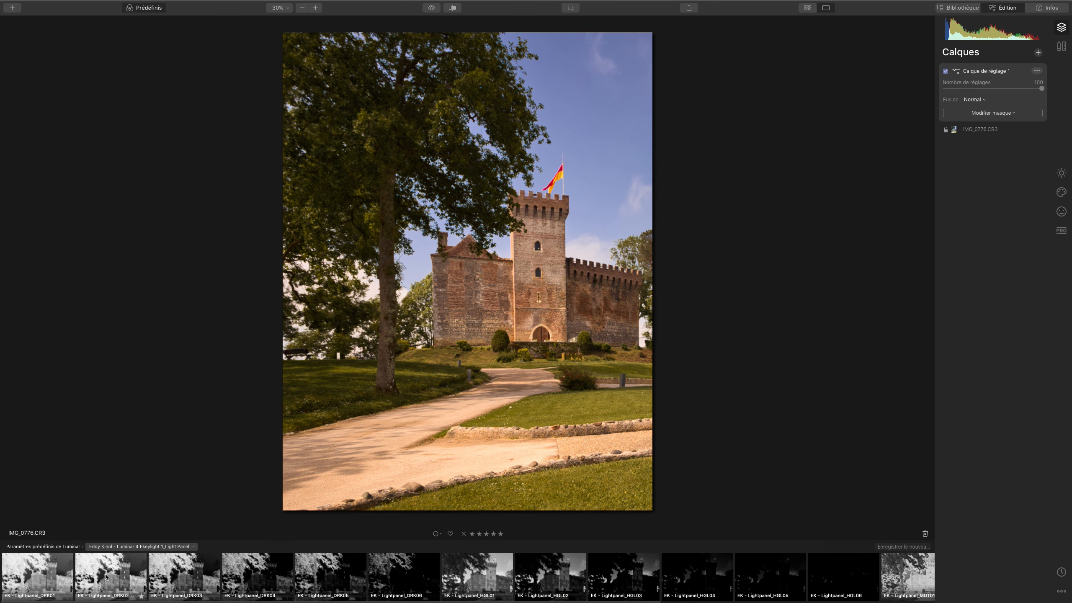
Try the Lightpanel_DRK06 and DRK05 presets, apply EK - Lightpanel_DRK03 to the adjustment layer and create a luminosity mask from it
{"action": "left_click", "coordinate": [388, 573]}
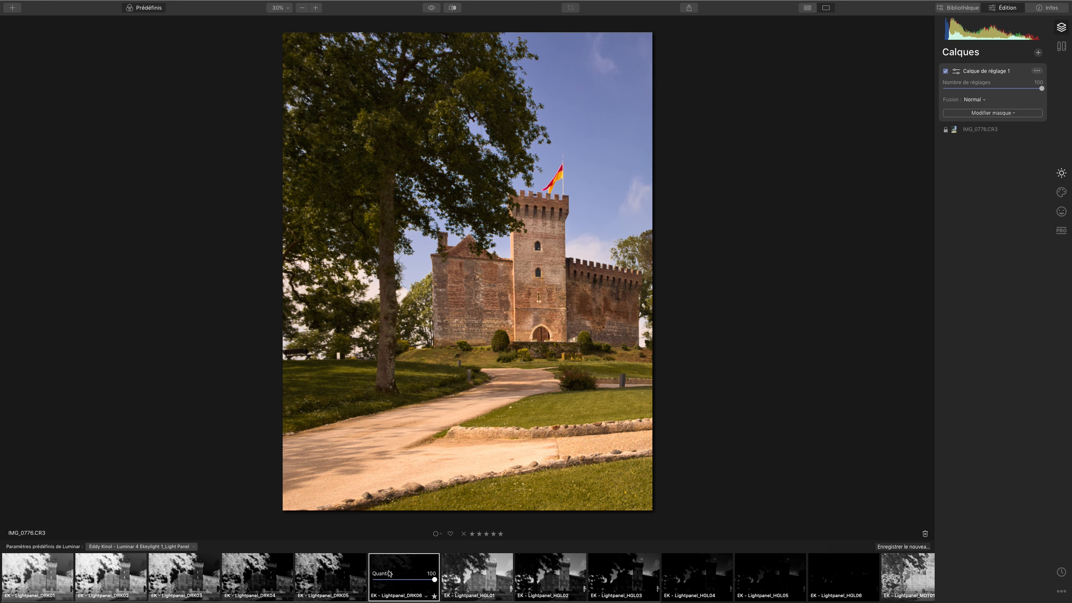
{"action": "left_click", "coordinate": [331, 580]}
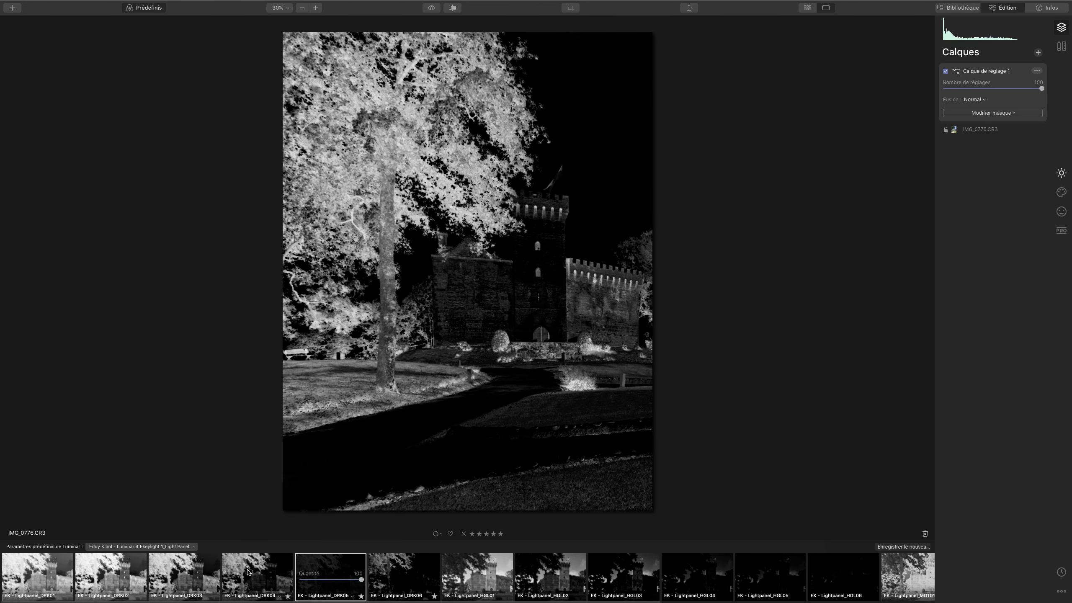
{"action": "left_click", "coordinate": [178, 574]}
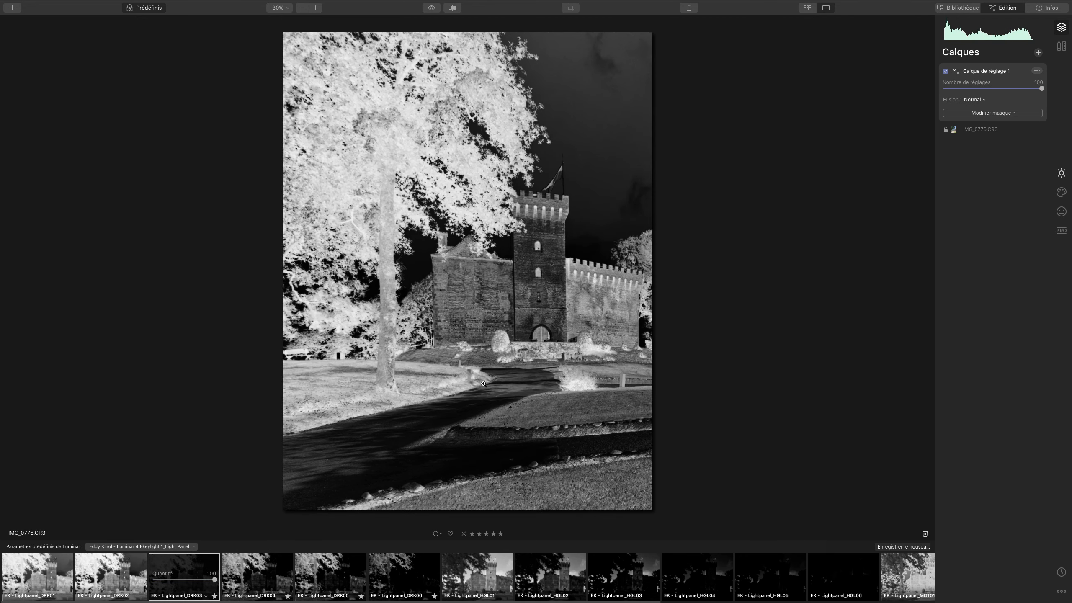
{"action": "left_click", "coordinate": [1021, 113]}
{"action": "left_click", "coordinate": [1004, 152]}
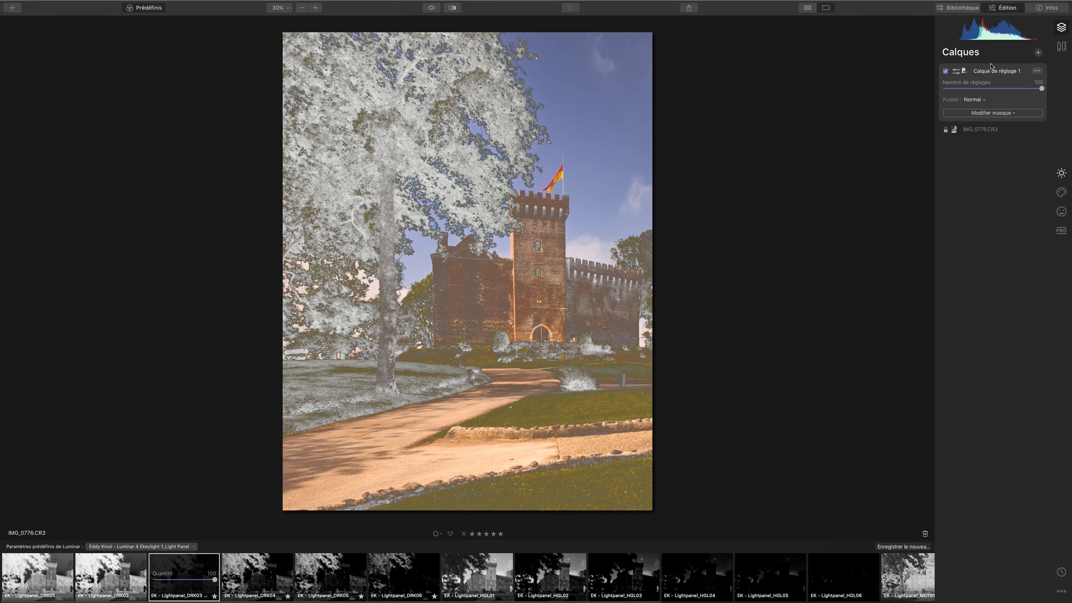
Copy the adjustment layer's luminosity mask and delete that layer
{"action": "left_click", "coordinate": [1037, 71]}
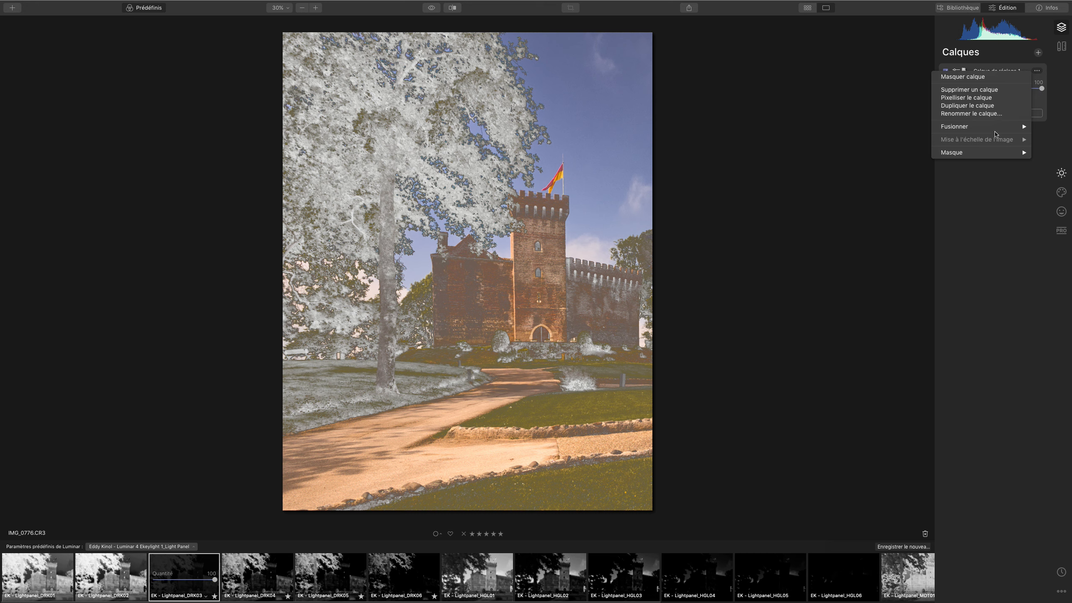
{"action": "mouse_move", "coordinate": [986, 157]}
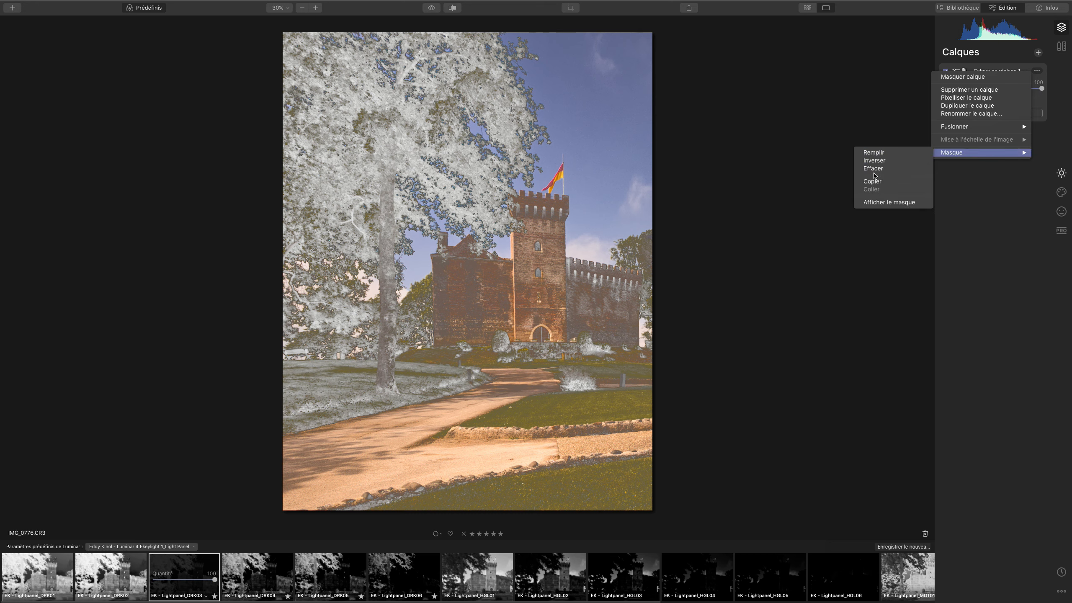
{"action": "left_click", "coordinate": [872, 182]}
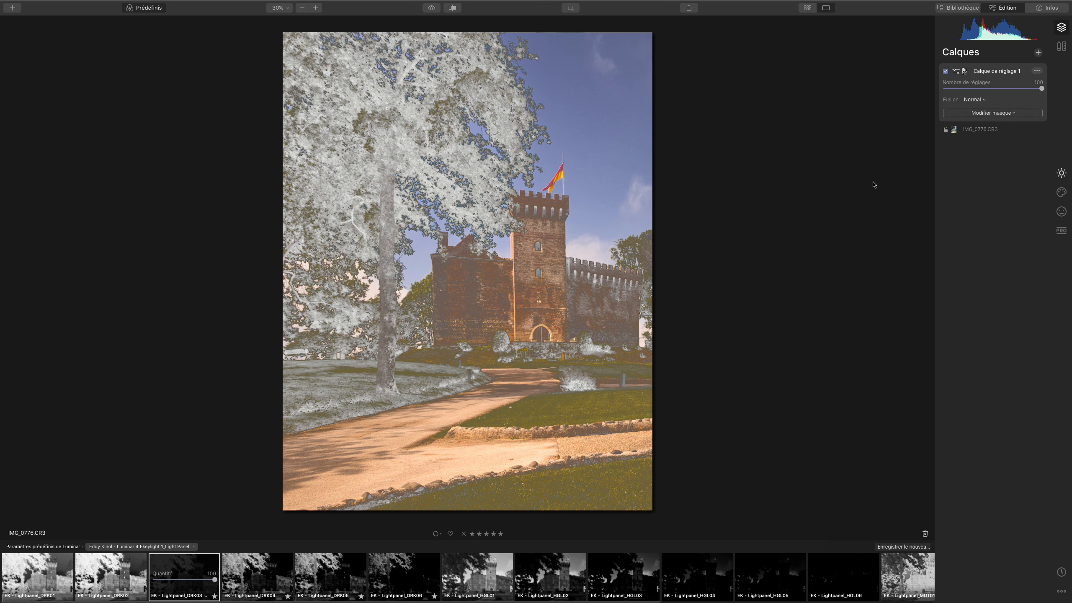
{"action": "left_click", "coordinate": [1036, 71]}
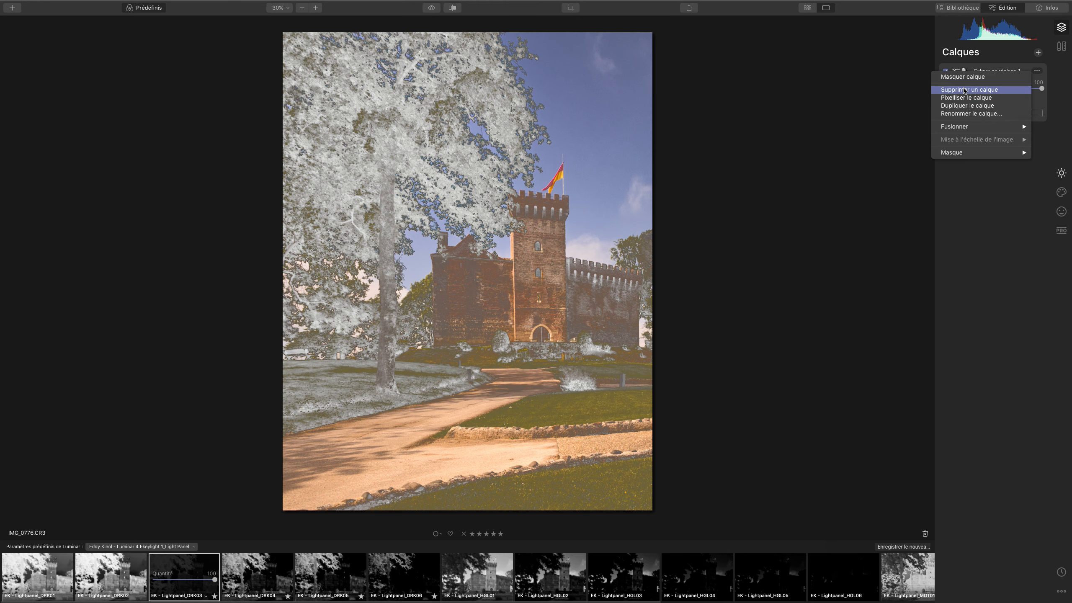
{"action": "left_click", "coordinate": [970, 89]}
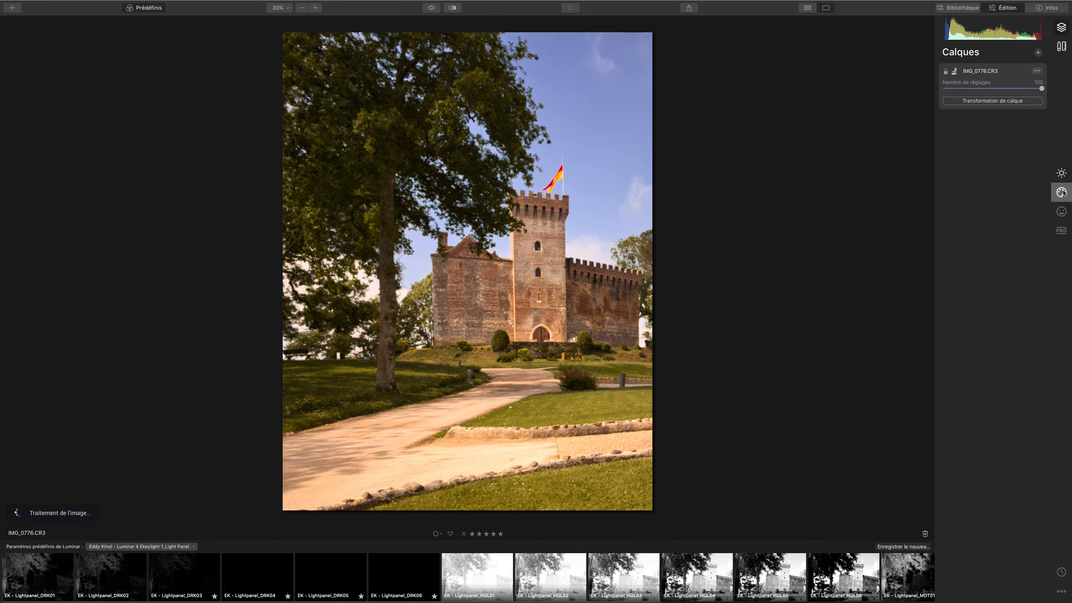
Add an Effet Orton of Type 1 with Quantité 58 and brush its mask over the path and foreground
{"action": "left_click", "coordinate": [1061, 192]}
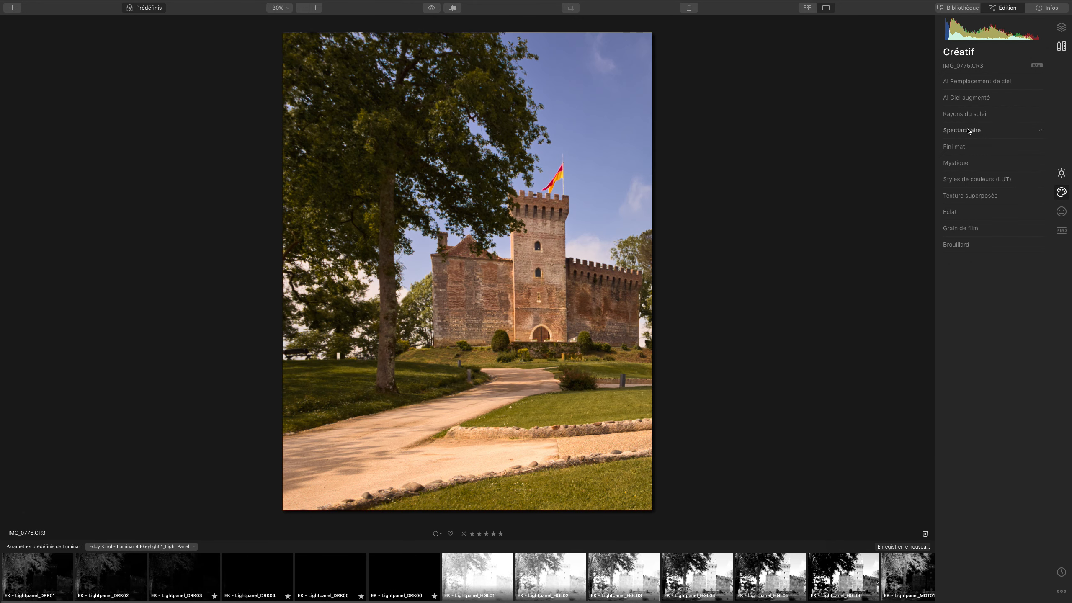
{"action": "left_click", "coordinate": [1061, 212]}
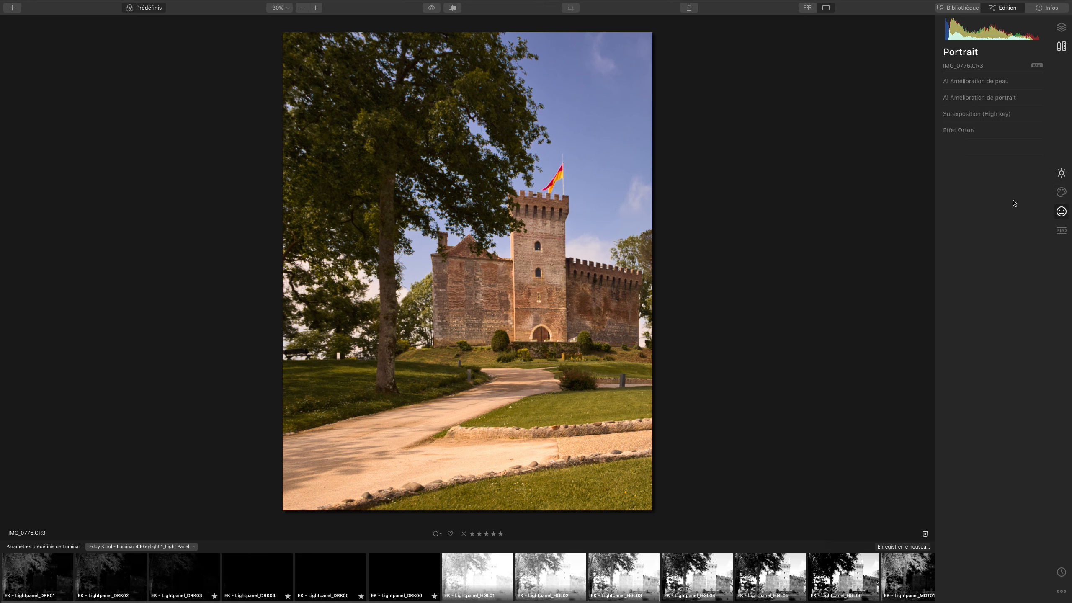
{"action": "left_click", "coordinate": [957, 130]}
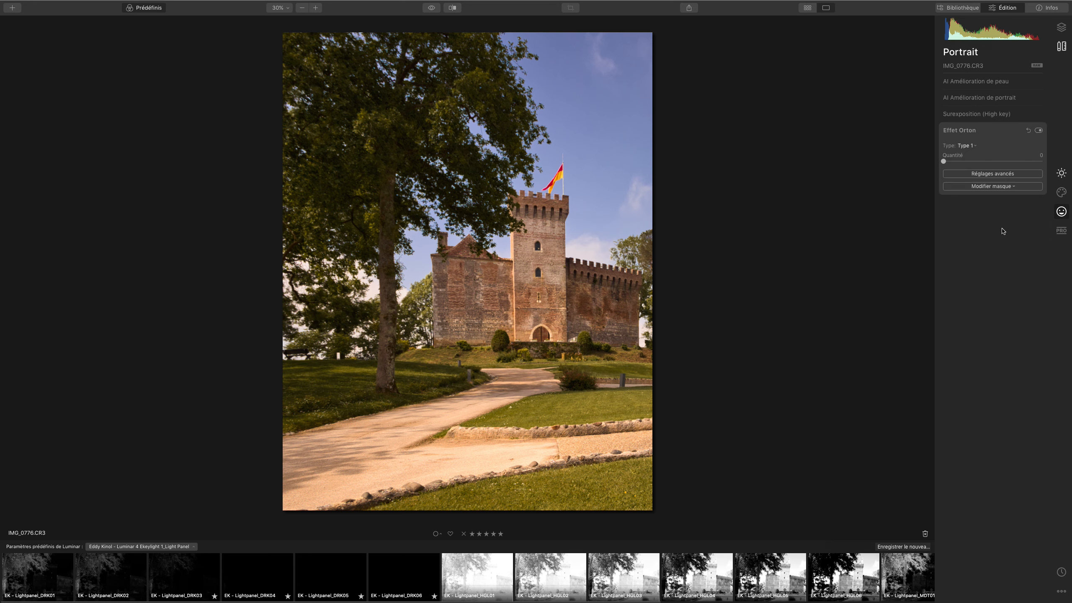
{"action": "left_click", "coordinate": [1001, 162]}
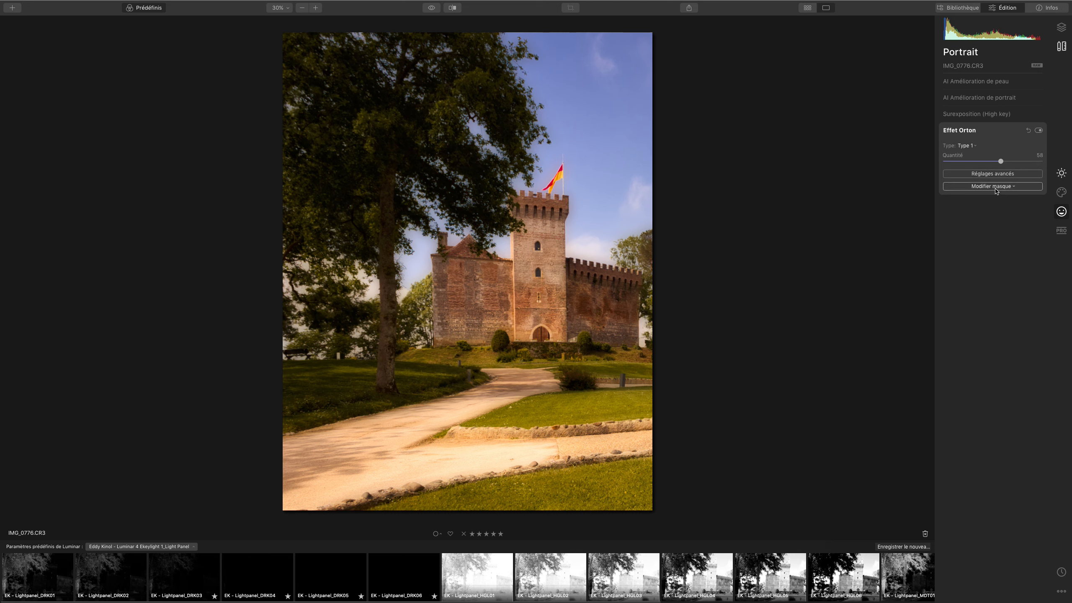
{"action": "left_click", "coordinate": [994, 186]}
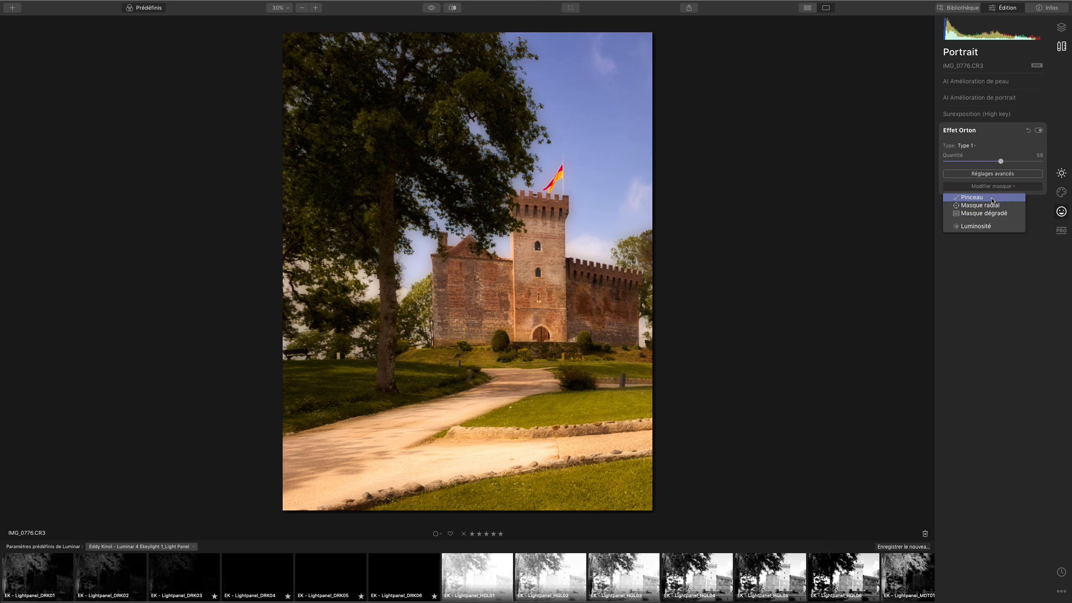
{"action": "left_click", "coordinate": [972, 198]}
{"action": "left_click_drag", "start_coordinate": [399, 438], "coordinate": [446, 409]}
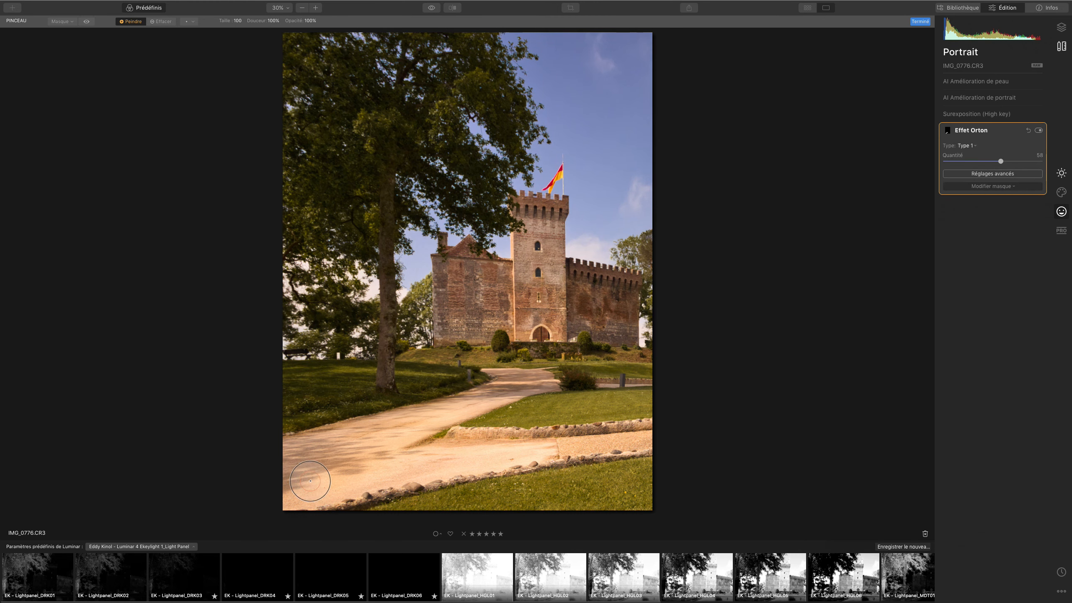
{"action": "left_click_drag", "start_coordinate": [311, 481], "coordinate": [532, 456]}
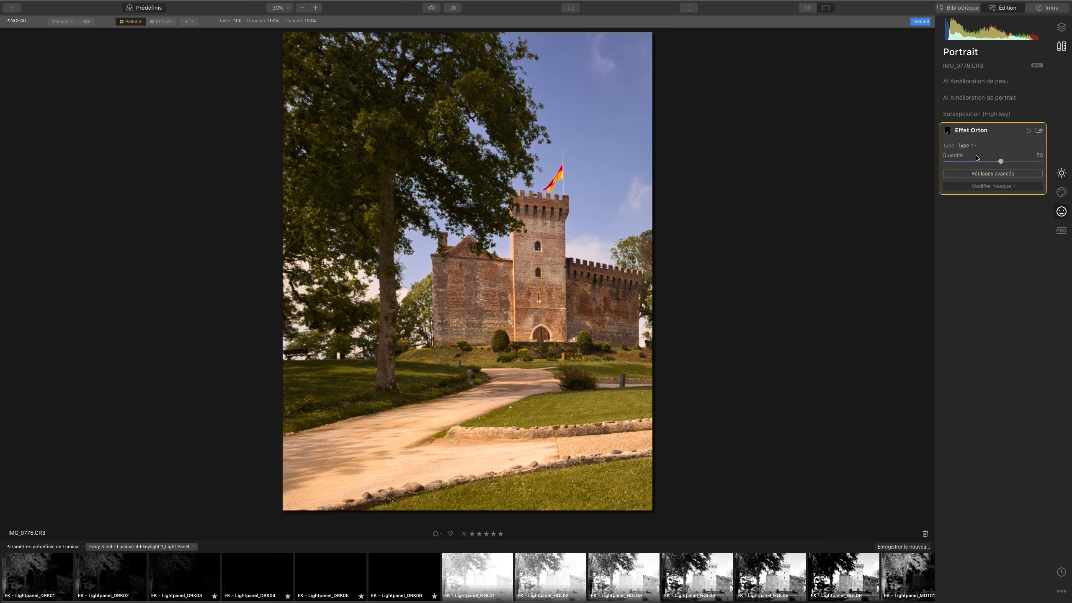
Paste the copied luminosity mask onto Effet Orton and set its Quantité to 100
{"action": "left_click", "coordinate": [947, 133]}
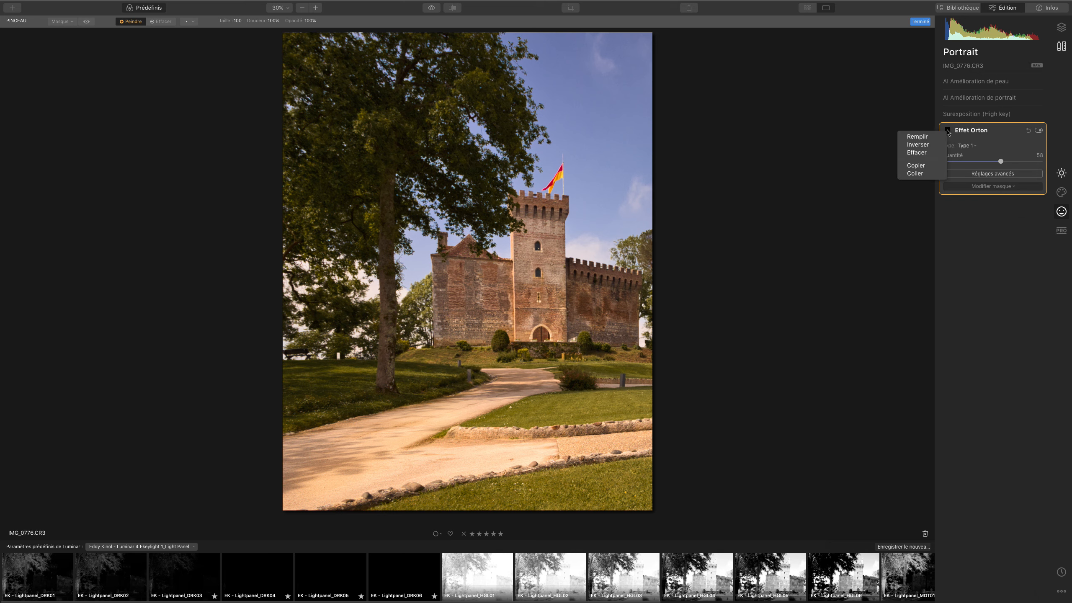
{"action": "left_click", "coordinate": [928, 177]}
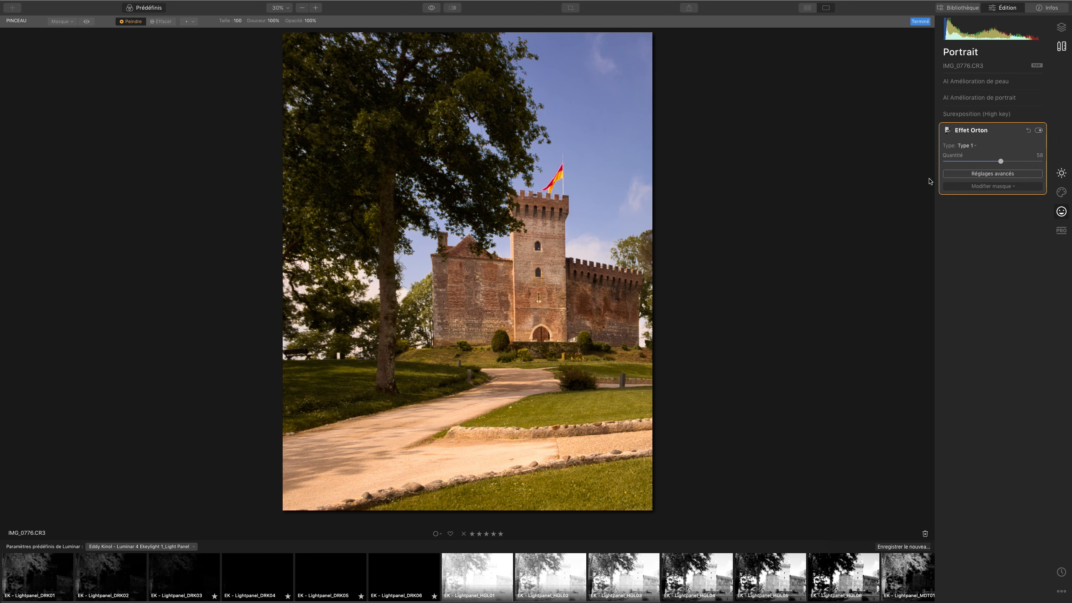
{"action": "left_click_drag", "start_coordinate": [1001, 162], "coordinate": [1042, 160]}
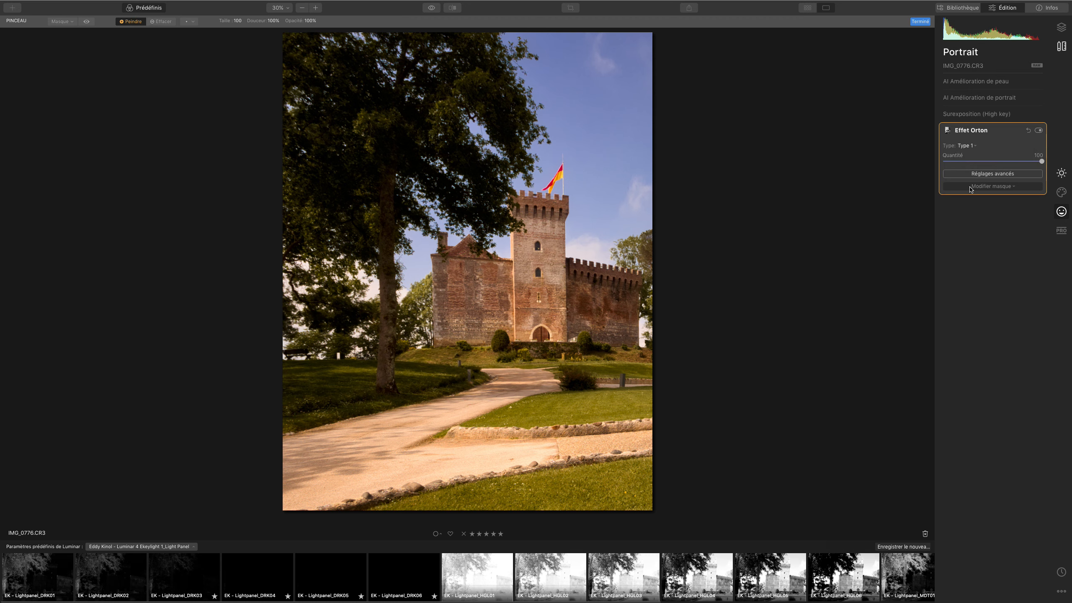
In the advanced settings of Effet Orton, set Adoucissement to 100 and Contraste to -100
{"action": "left_click", "coordinate": [983, 177]}
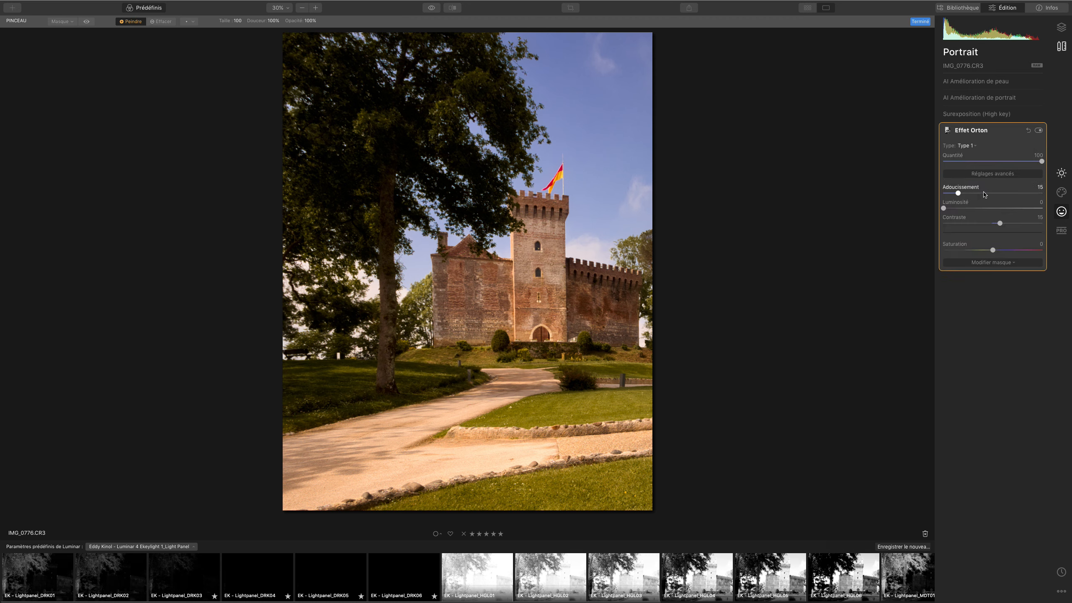
{"action": "left_click", "coordinate": [983, 193]}
{"action": "left_click_drag", "start_coordinate": [983, 193], "coordinate": [1042, 193]}
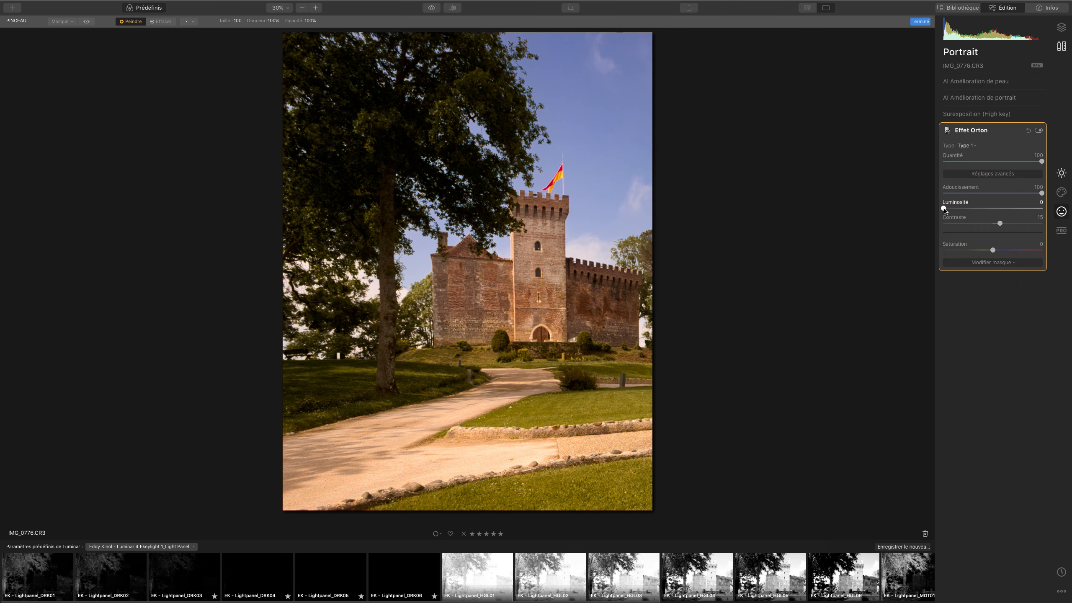
{"action": "left_click_drag", "start_coordinate": [943, 208], "coordinate": [901, 231]}
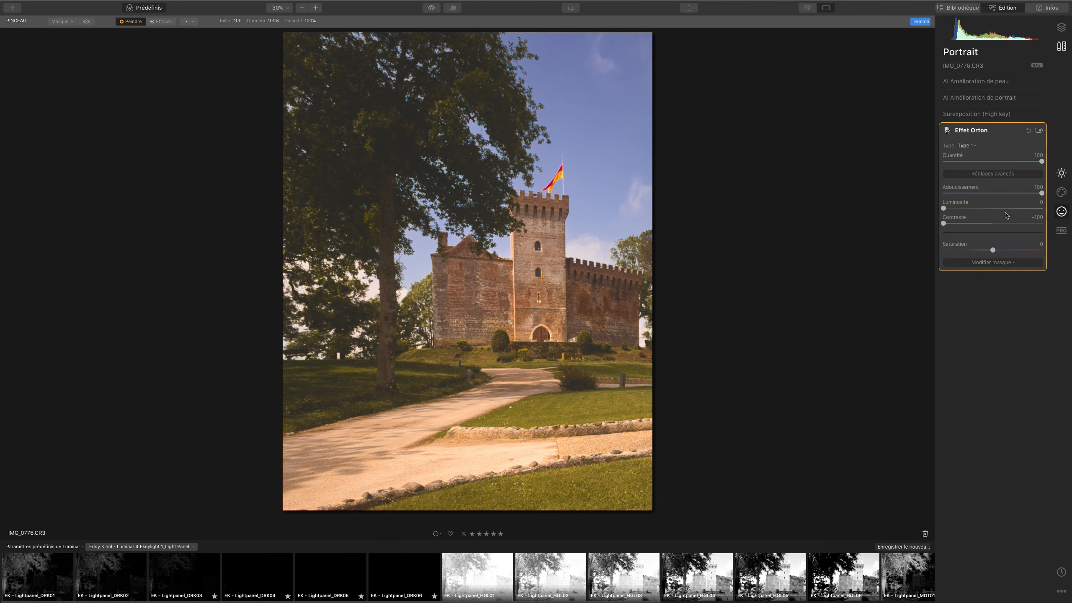
Add a new adjustment layer above IMG_0776.CR3 and set its blend mode to Écran
{"action": "left_click", "coordinate": [1061, 27]}
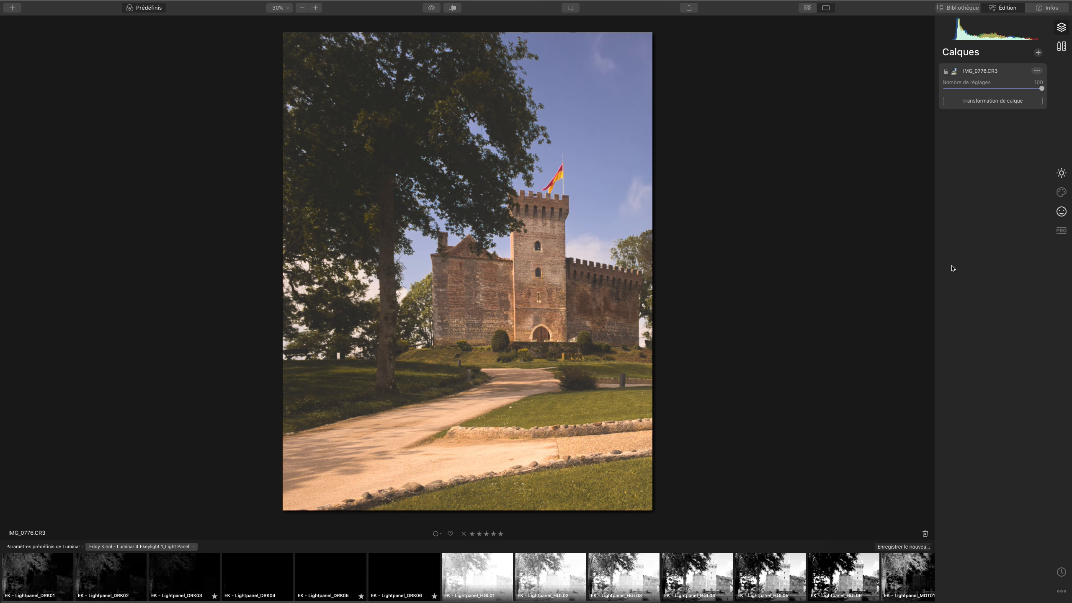
{"action": "left_click", "coordinate": [1038, 53]}
{"action": "left_click", "coordinate": [971, 64]}
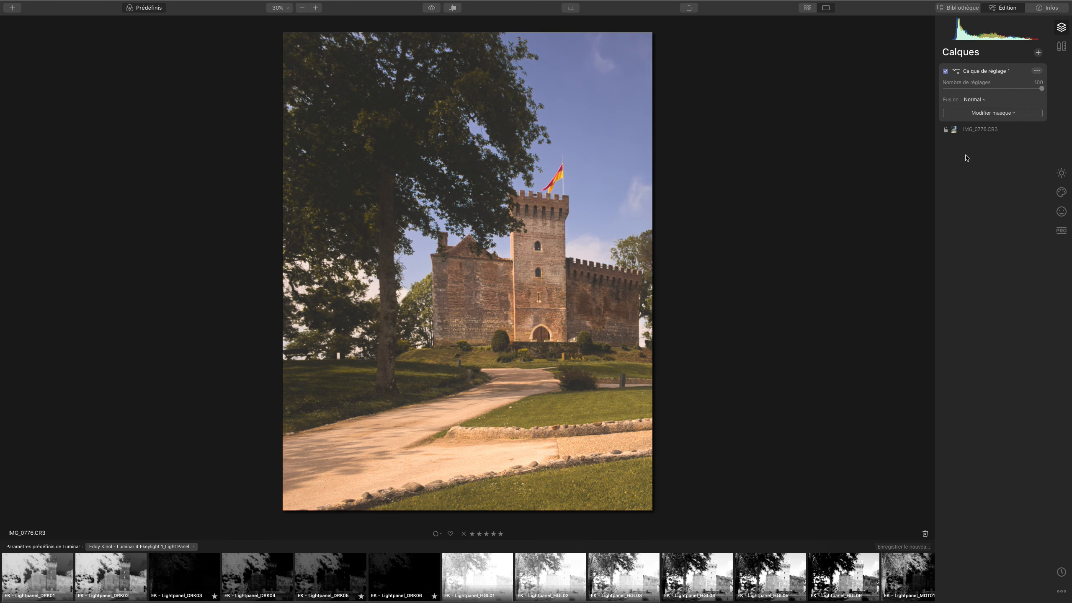
{"action": "left_click", "coordinate": [974, 99]}
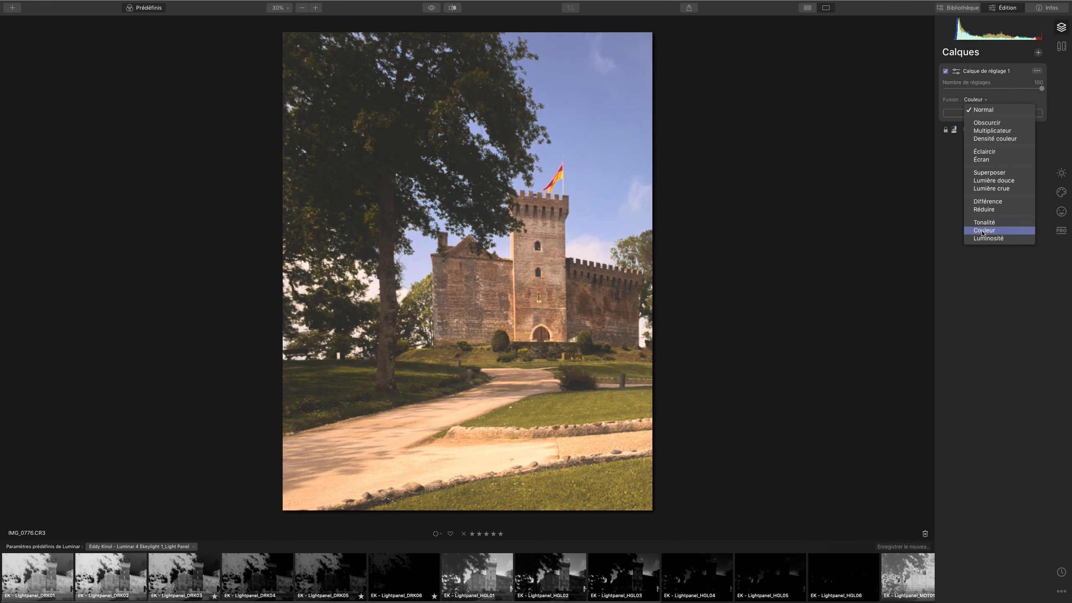
{"action": "left_click", "coordinate": [989, 160]}
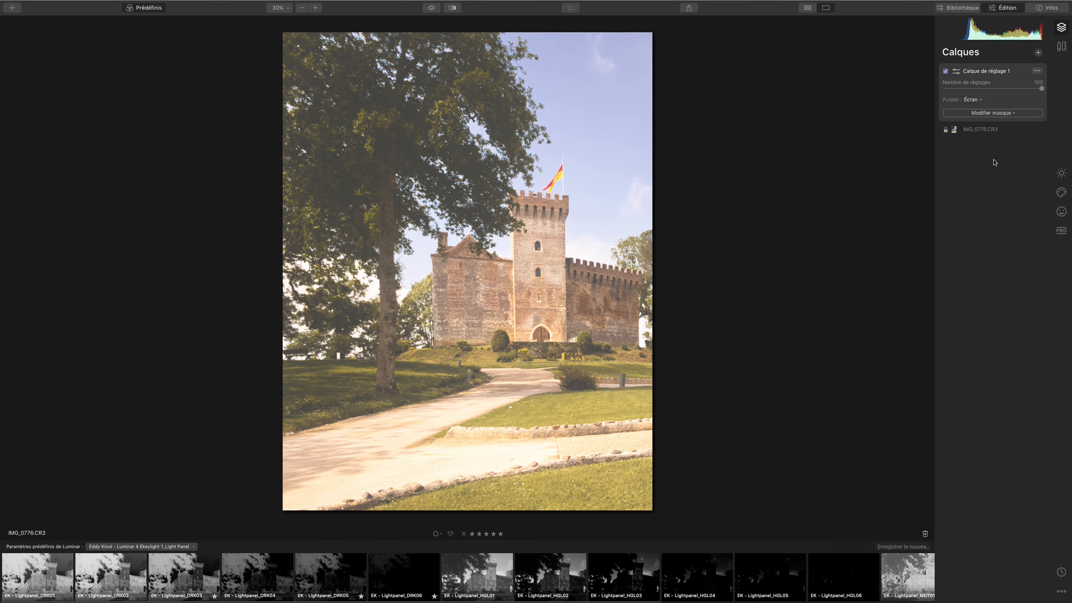
Add a second adjustment layer, apply the fourth preset of the Ekeylight 4_Neutral Gray Panel collection and create a luminosity mask from it
{"action": "left_click", "coordinate": [1038, 53]}
{"action": "left_click", "coordinate": [1025, 64]}
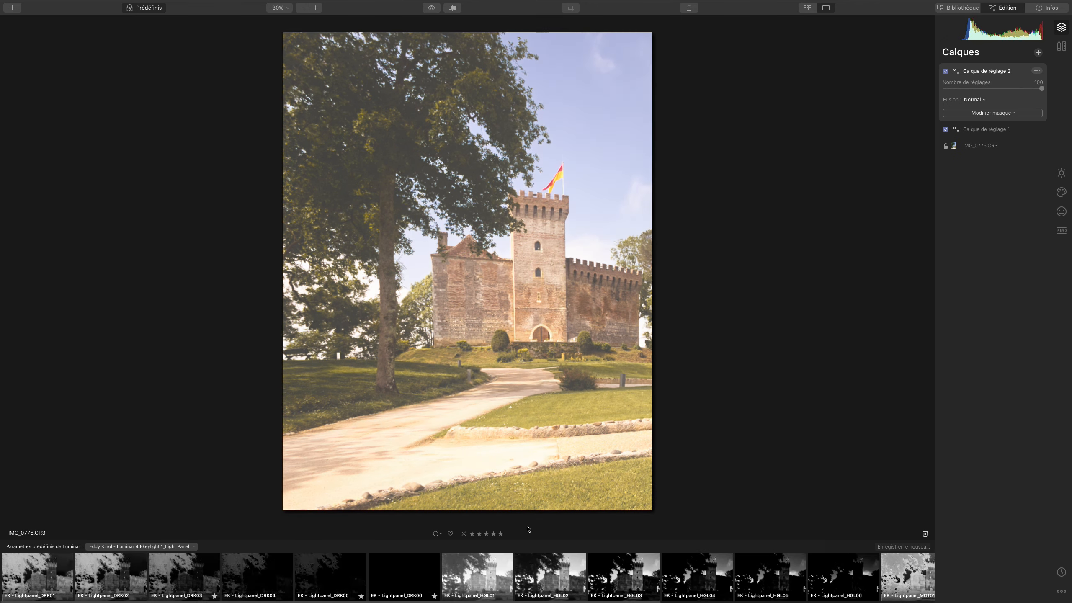
{"action": "left_click", "coordinate": [164, 547]}
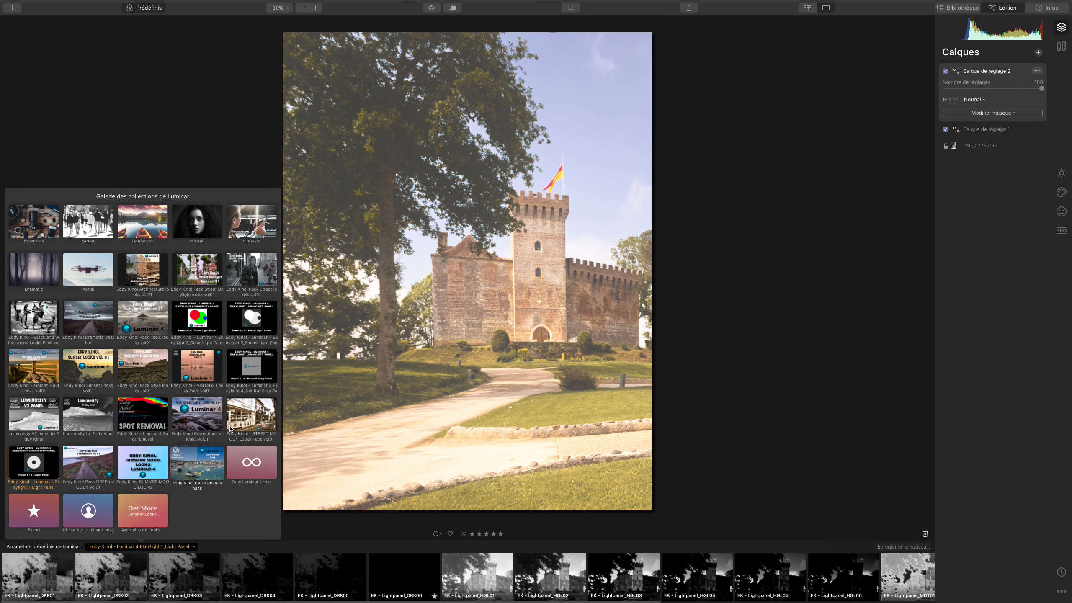
{"action": "left_click", "coordinate": [252, 372]}
{"action": "left_click", "coordinate": [257, 576]}
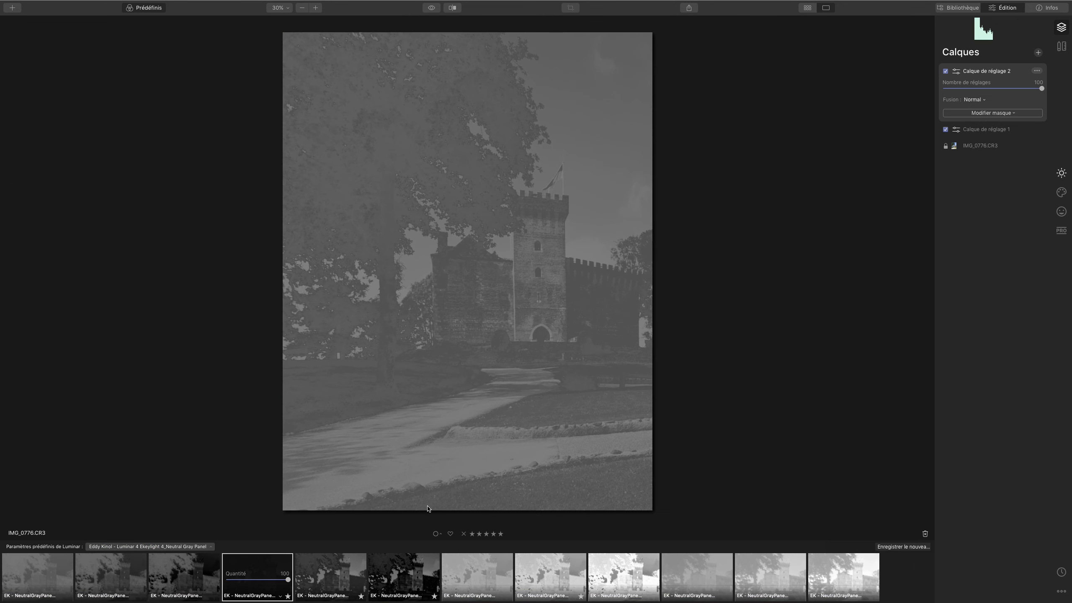
{"action": "left_click", "coordinate": [994, 113]}
{"action": "left_click", "coordinate": [995, 153]}
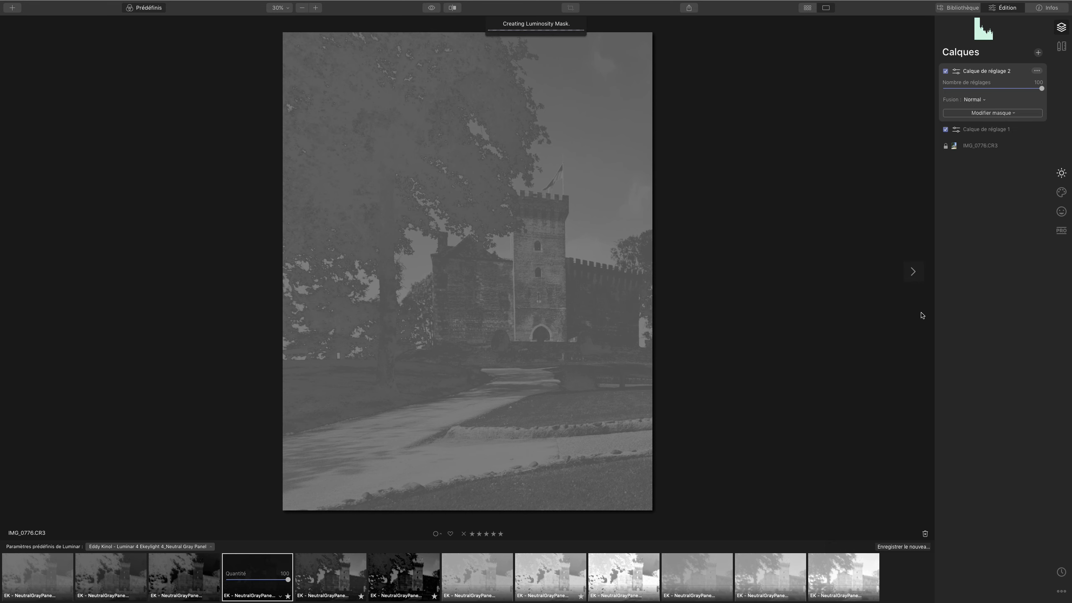
Copy the second adjustment layer's luminosity mask and delete that layer
{"action": "left_click", "coordinate": [1037, 71]}
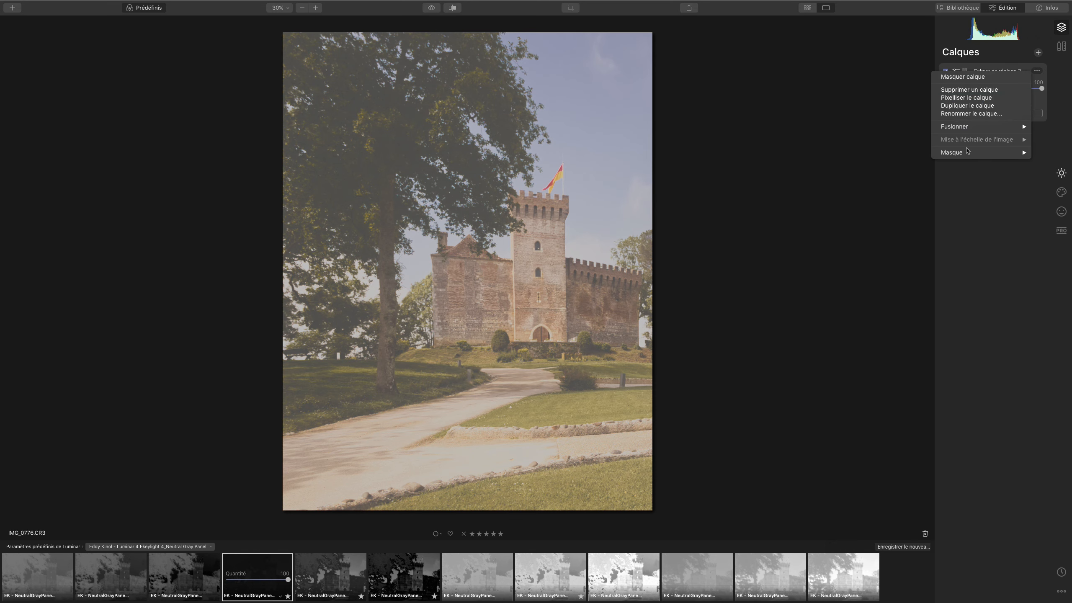
{"action": "mouse_move", "coordinate": [968, 155]}
{"action": "left_click", "coordinate": [884, 181]}
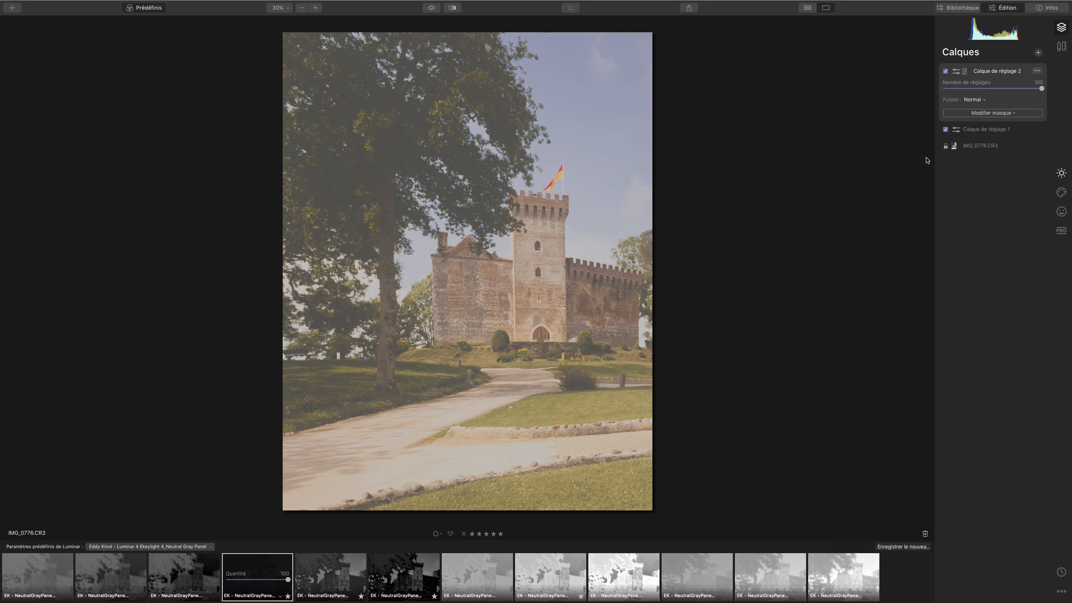
{"action": "left_click", "coordinate": [1035, 71]}
{"action": "left_click", "coordinate": [994, 89]}
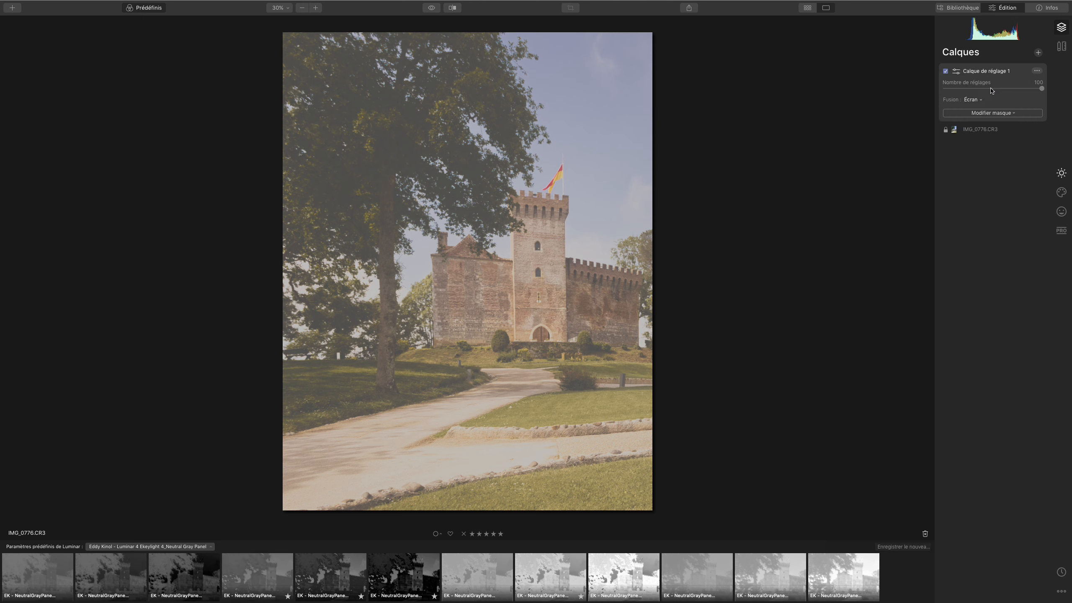
Paste the copied luminosity mask over a brushed mask on the Écran adjustment layer and compare the photo with the layer and mask off and on
{"action": "left_click", "coordinate": [971, 124]}
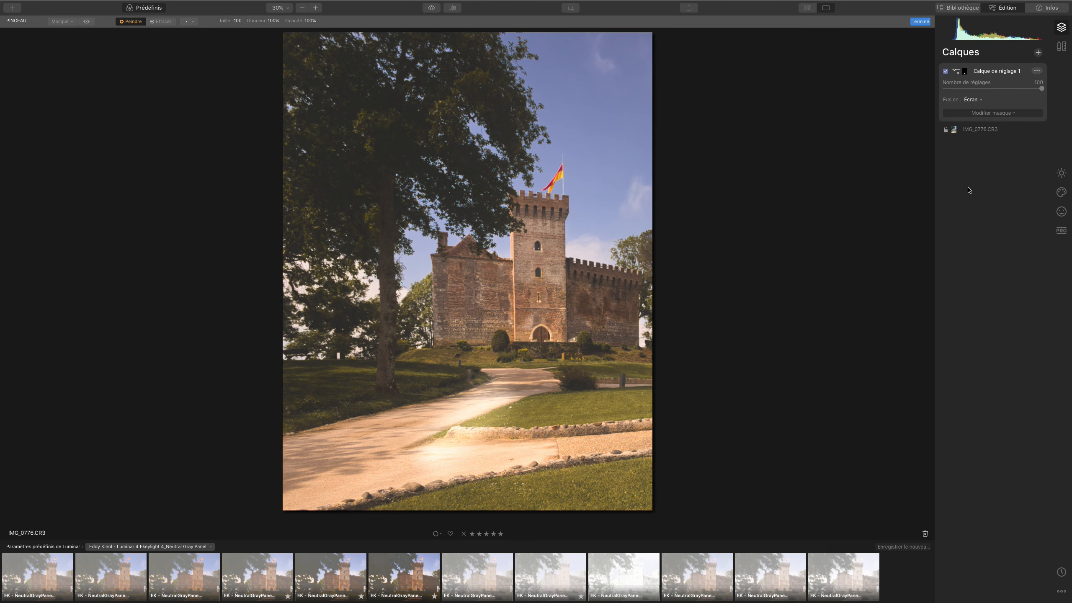
{"action": "left_click", "coordinate": [965, 72]}
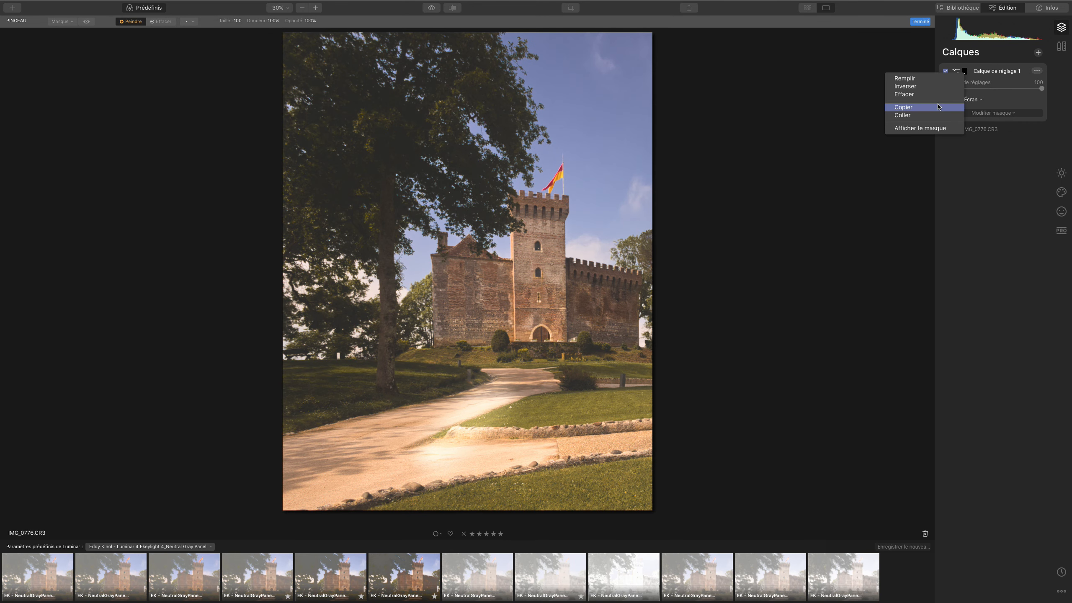
{"action": "left_click", "coordinate": [933, 116]}
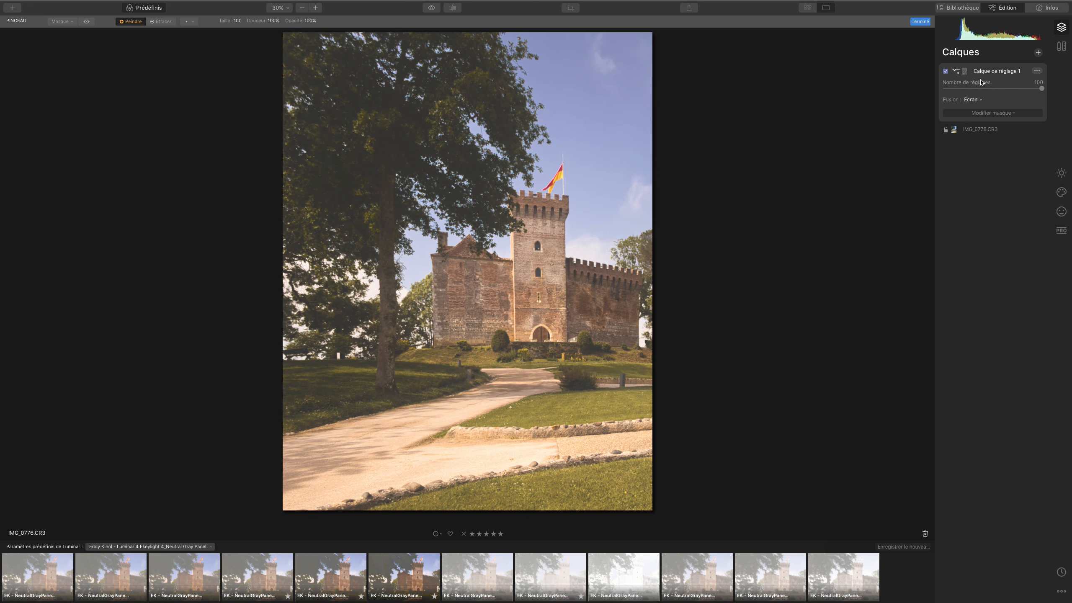
{"action": "left_click", "coordinate": [945, 71]}
{"action": "left_click", "coordinate": [945, 71]}
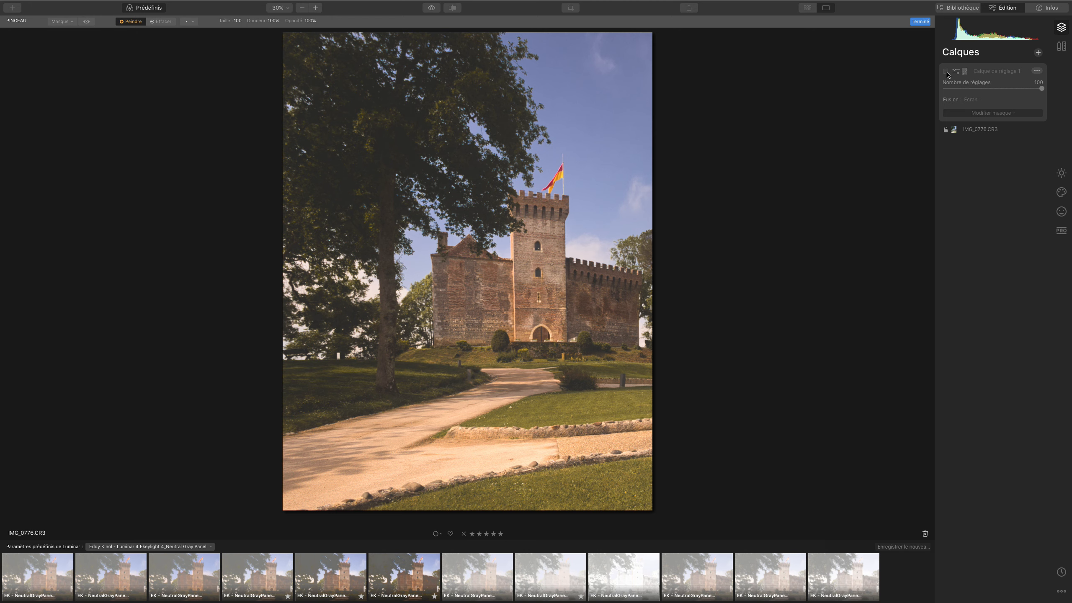
{"action": "left_click", "coordinate": [946, 71]}
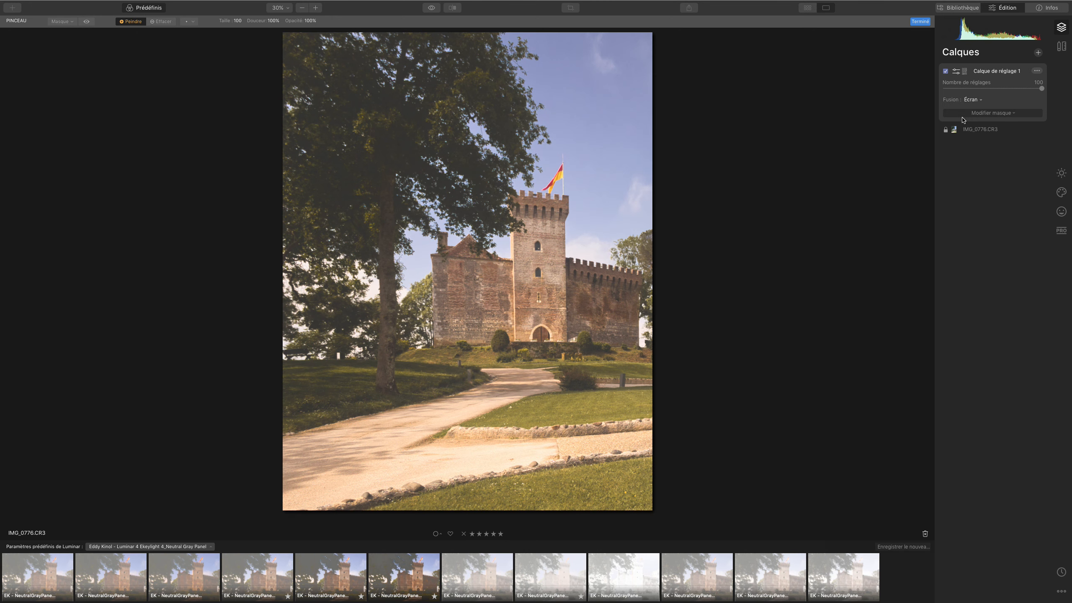
{"action": "left_click", "coordinate": [965, 72]}
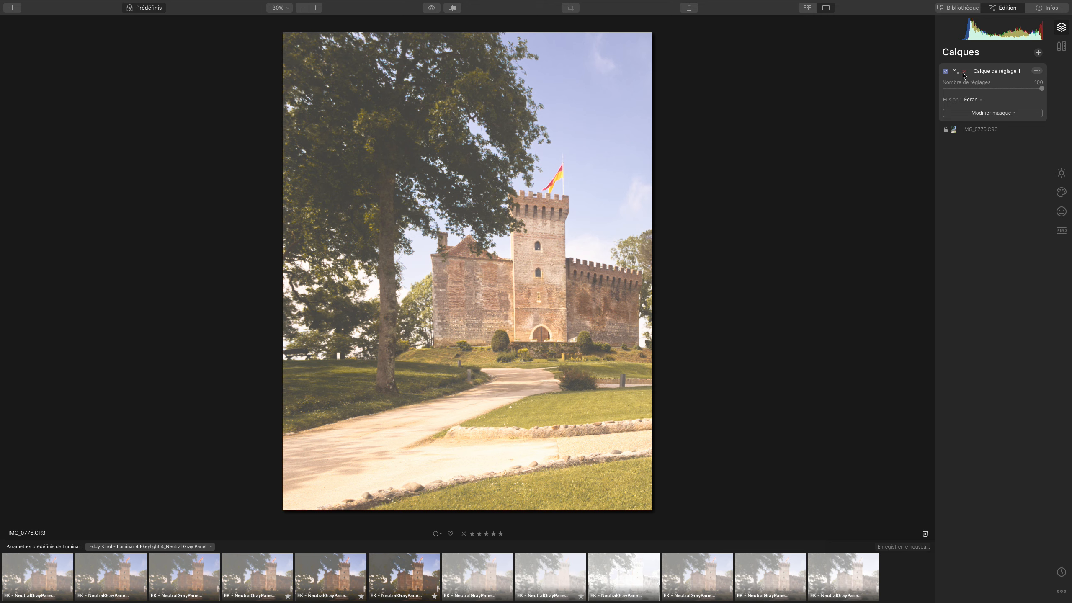
{"action": "left_click", "coordinate": [964, 72]}
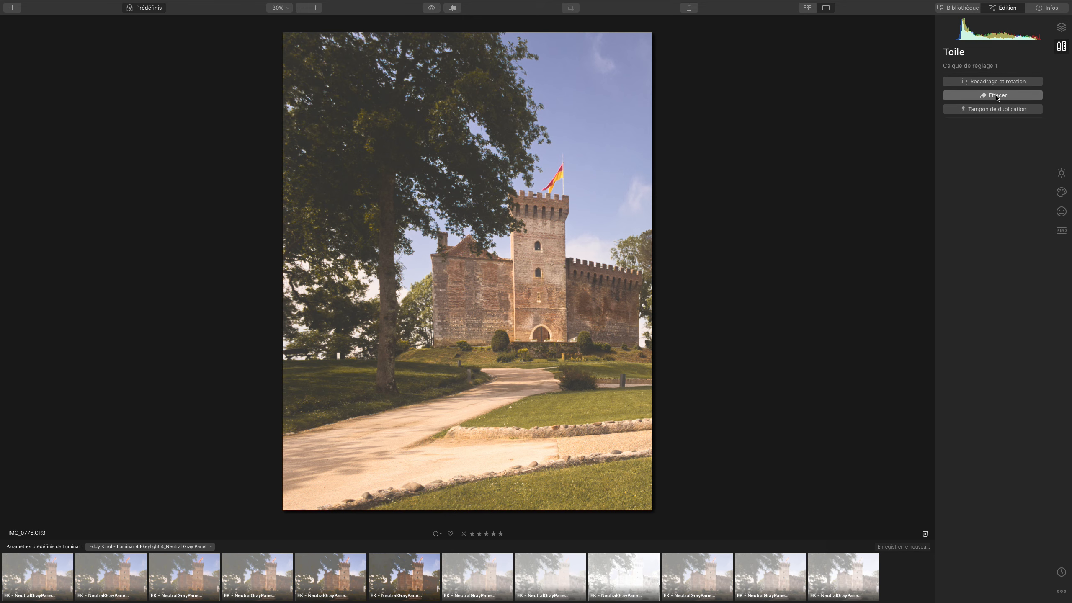
Erase the post beside the bush on the lawn and the small post at the edge of the path near the tree
{"action": "left_click", "coordinate": [998, 95]}
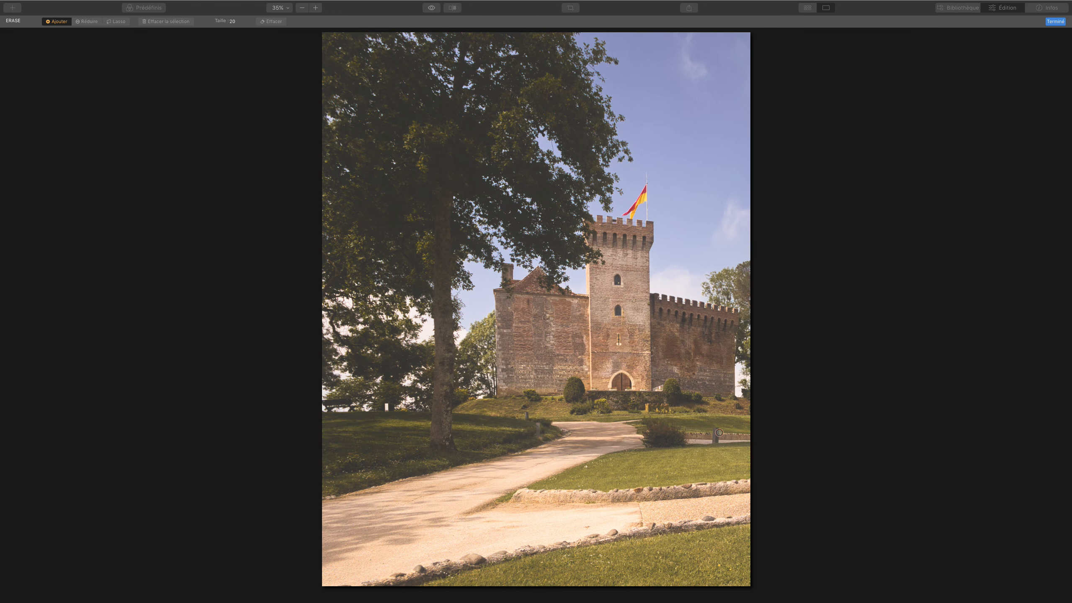
{"action": "left_click_drag", "start_coordinate": [715, 428], "coordinate": [714, 442]}
{"action": "left_click_drag", "start_coordinate": [525, 412], "coordinate": [525, 419]}
{"action": "left_click", "coordinate": [276, 22]}
{"action": "left_click", "coordinate": [1055, 21]}
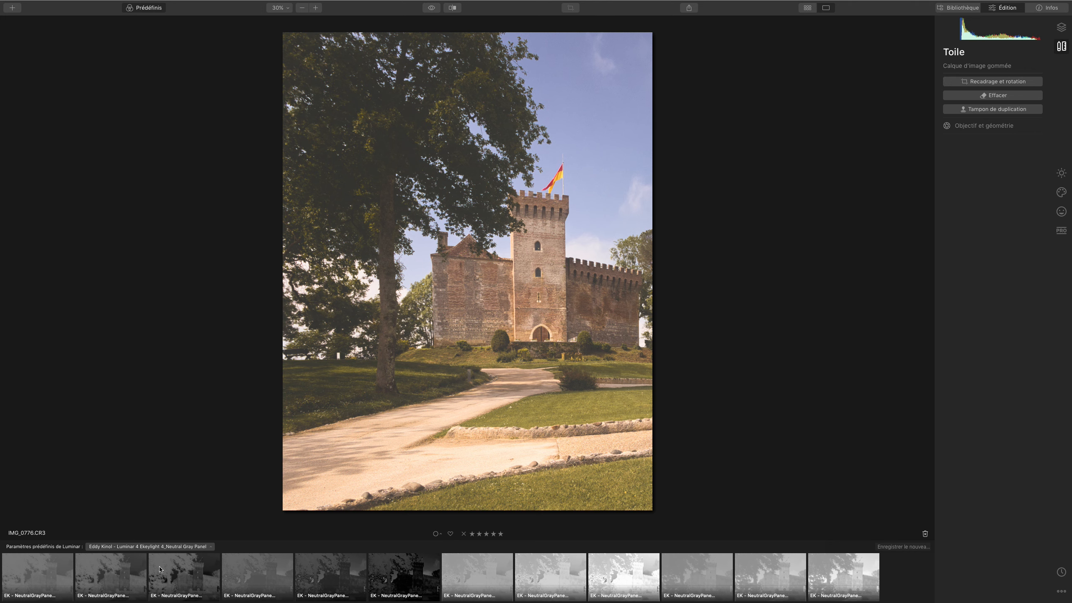
Hide the presets strip and replace the sky with the custom image SKY01 -26mm.tif using AI Remplacement de ciel
{"action": "left_click", "coordinate": [163, 18]}
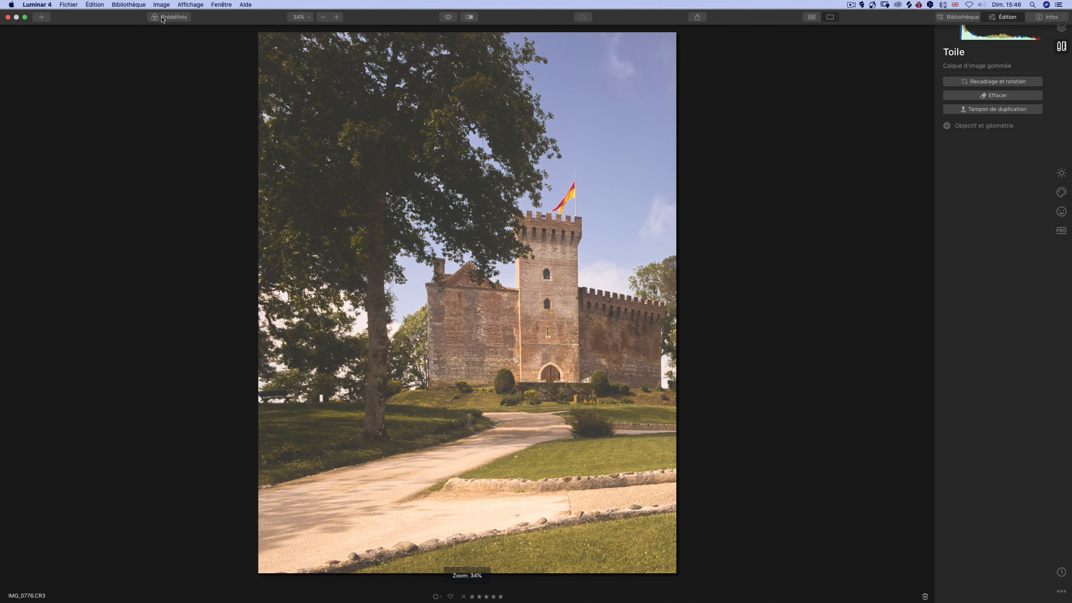
{"action": "left_click", "coordinate": [1061, 192]}
{"action": "left_click", "coordinate": [978, 81]}
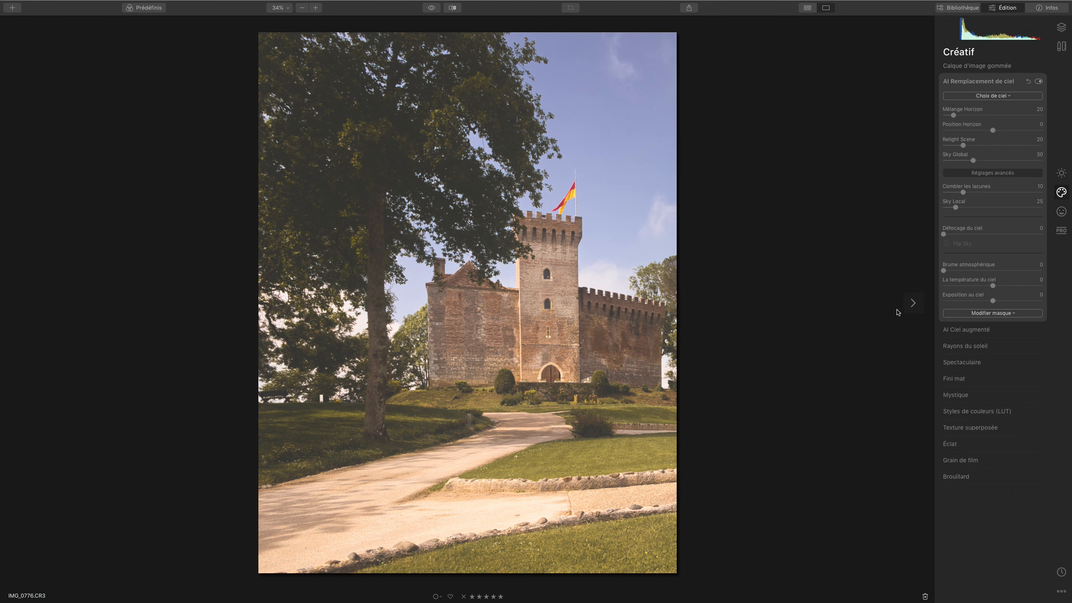
{"action": "left_click", "coordinate": [1005, 96]}
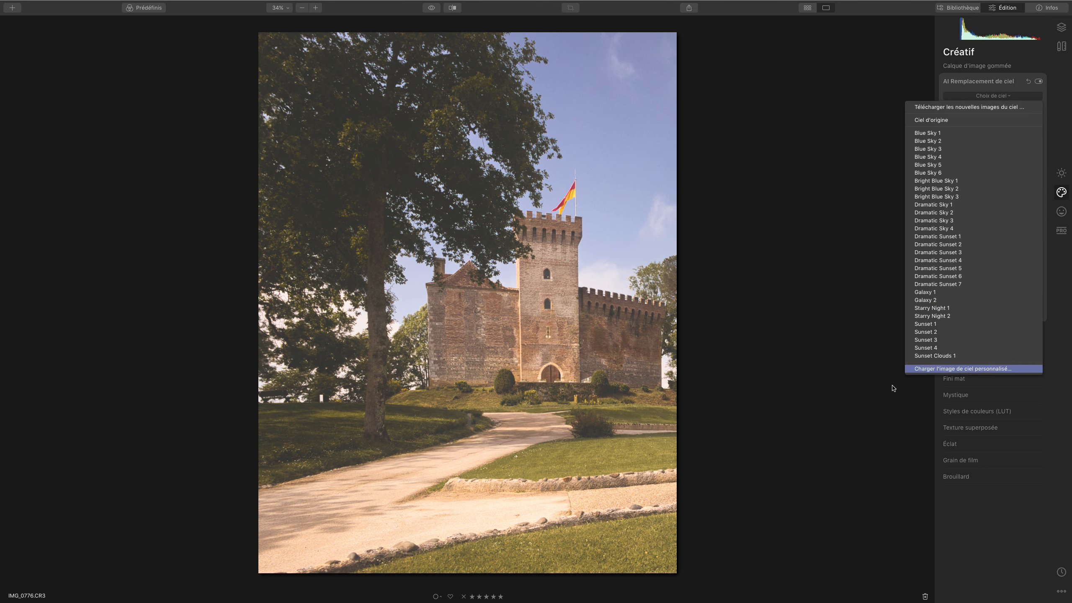
{"action": "left_click", "coordinate": [893, 359]}
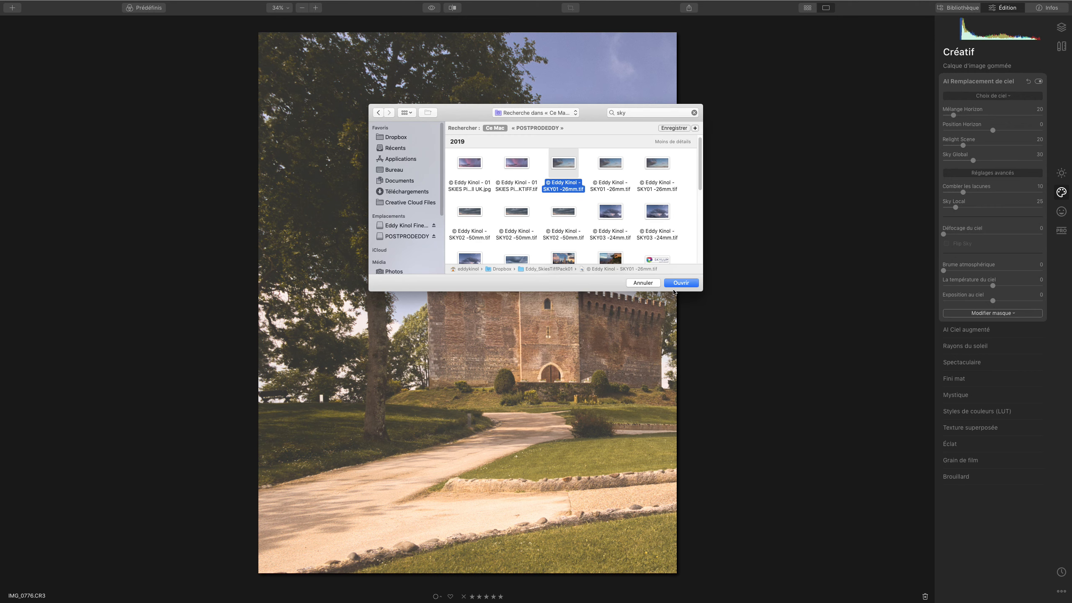
{"action": "left_click", "coordinate": [683, 286]}
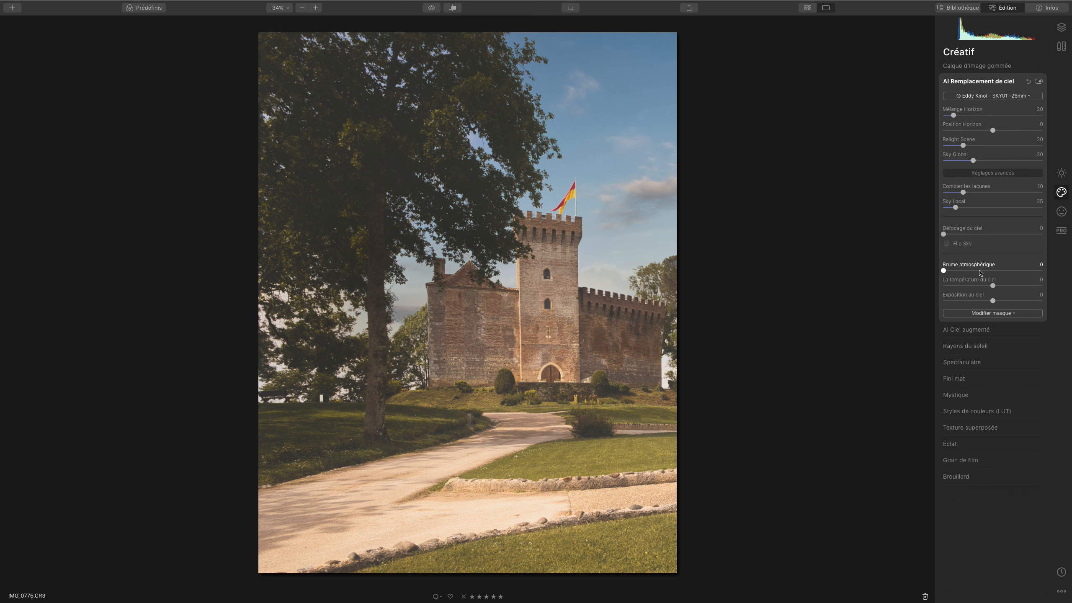
Try Flip Sky on the new sky and compare the photo with the sky replacement off and on
{"action": "left_click", "coordinate": [947, 245]}
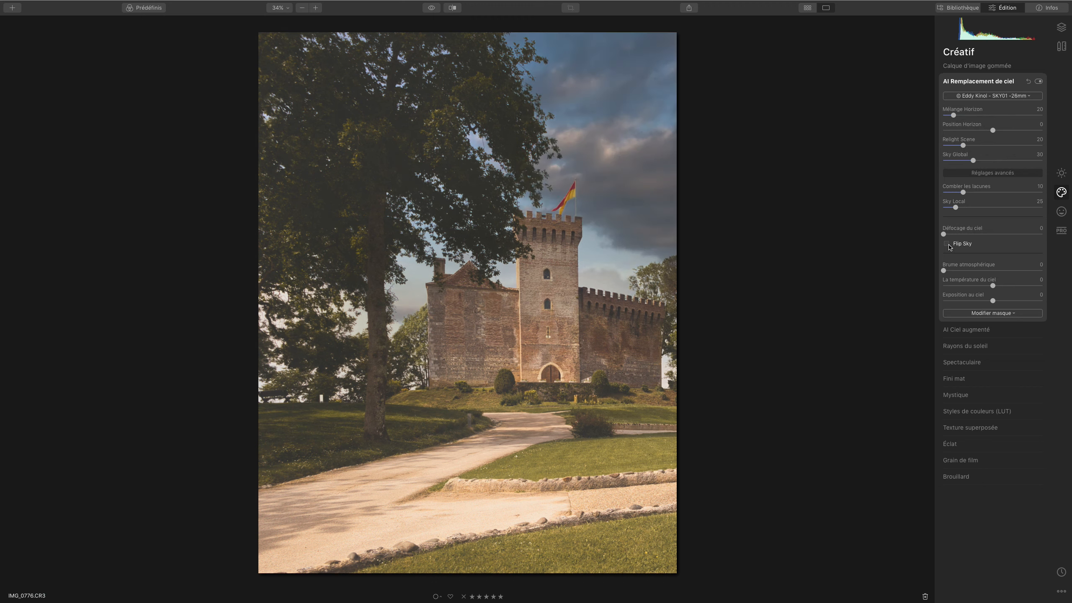
{"action": "left_click", "coordinate": [947, 244]}
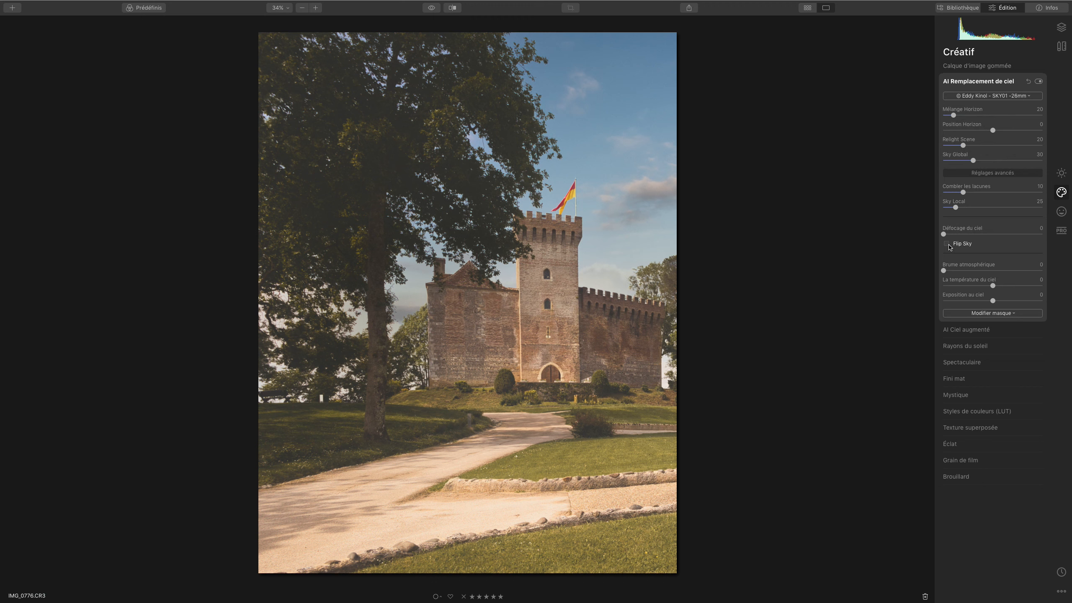
{"action": "left_click", "coordinate": [1039, 81]}
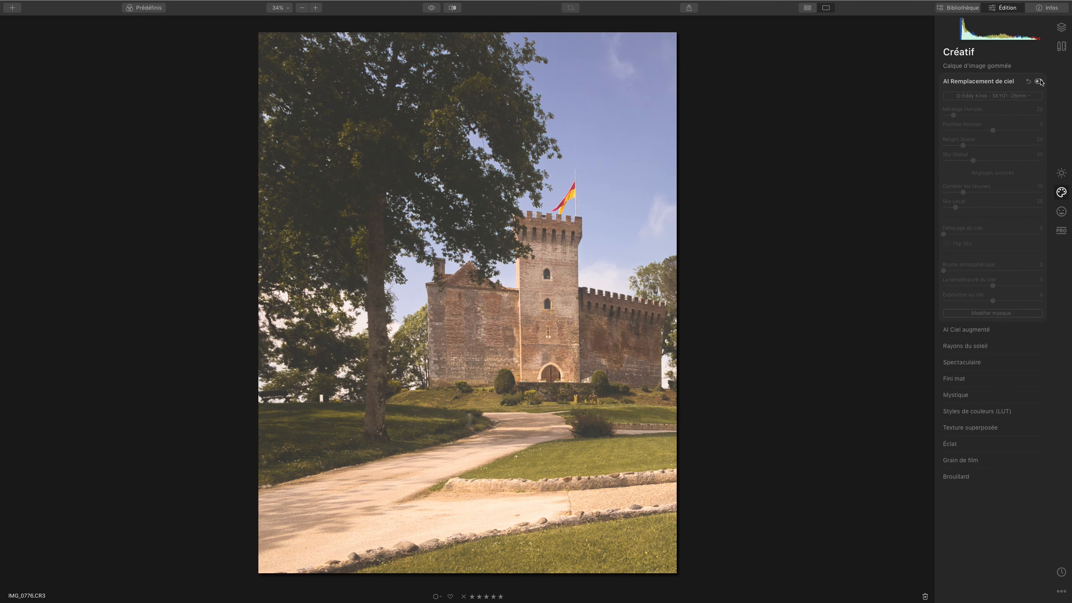
{"action": "left_click", "coordinate": [1038, 82]}
{"action": "left_click", "coordinate": [1039, 81]}
{"action": "left_click", "coordinate": [1039, 82]}
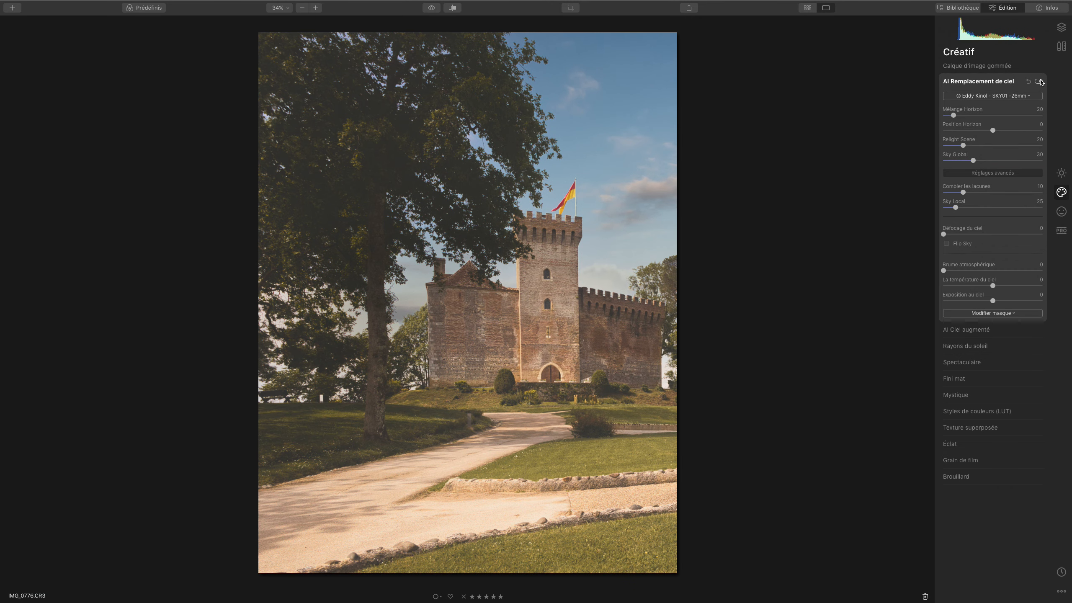
{"action": "left_click", "coordinate": [1039, 82]}
{"action": "left_click", "coordinate": [1039, 81]}
{"action": "left_click", "coordinate": [1038, 81]}
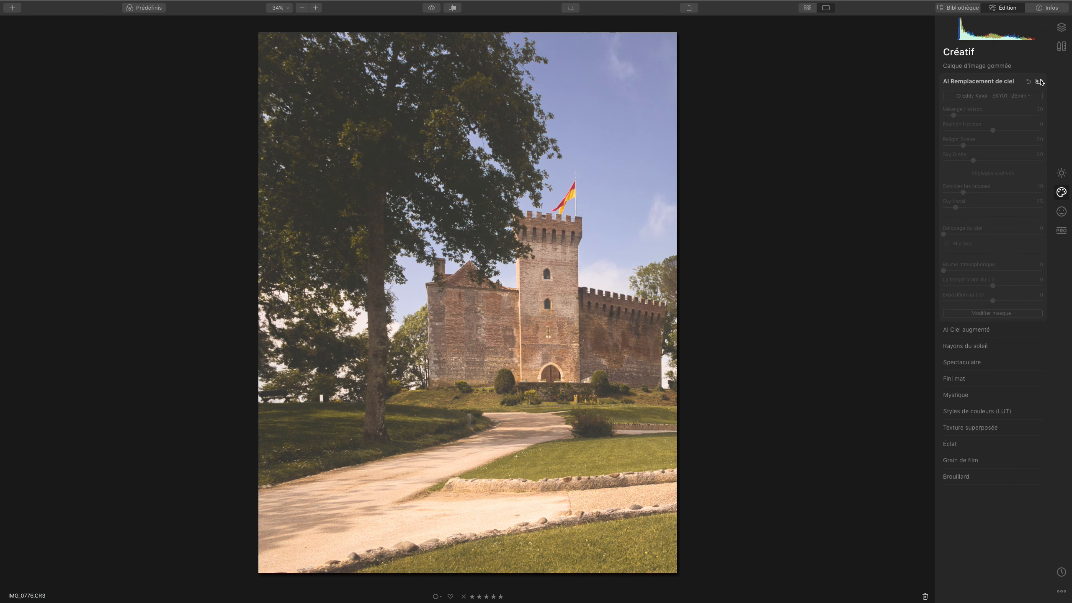
{"action": "left_click", "coordinate": [1039, 81]}
{"action": "left_click", "coordinate": [1039, 81]}
{"action": "left_click", "coordinate": [1038, 81]}
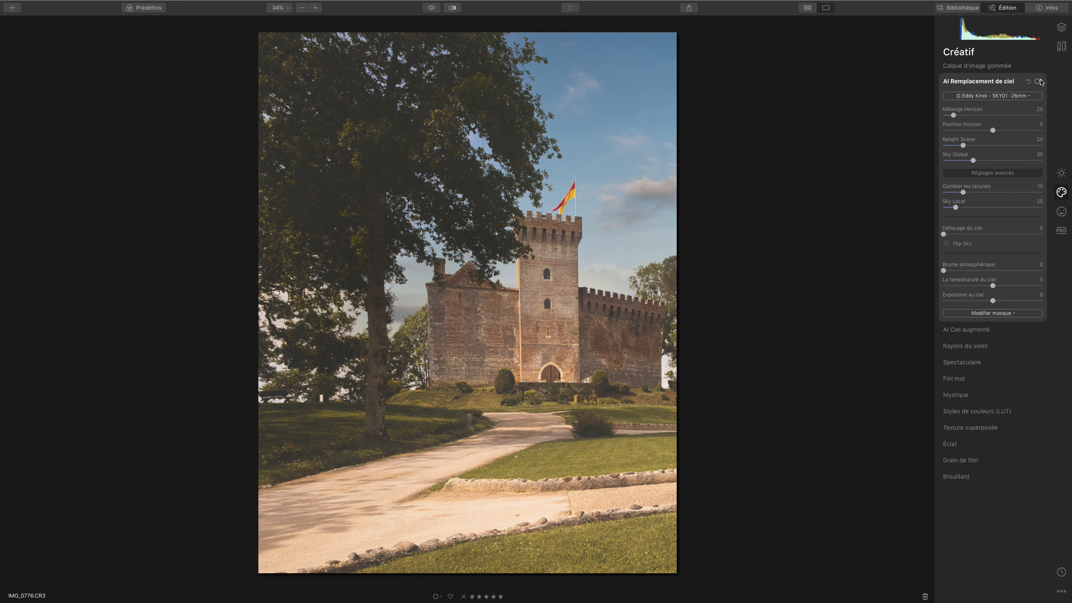
Set the sky replacement's Brume atmosphérique to 15 and Relight Scene to 61, and compare the photo with the effect off and on
{"action": "mouse_move", "coordinate": [944, 270]}
{"action": "left_mouse_down"}
{"action": "mouse_move", "coordinate": [1025, 272]}
{"action": "mouse_move", "coordinate": [958, 283]}
{"action": "left_mouse_up"}
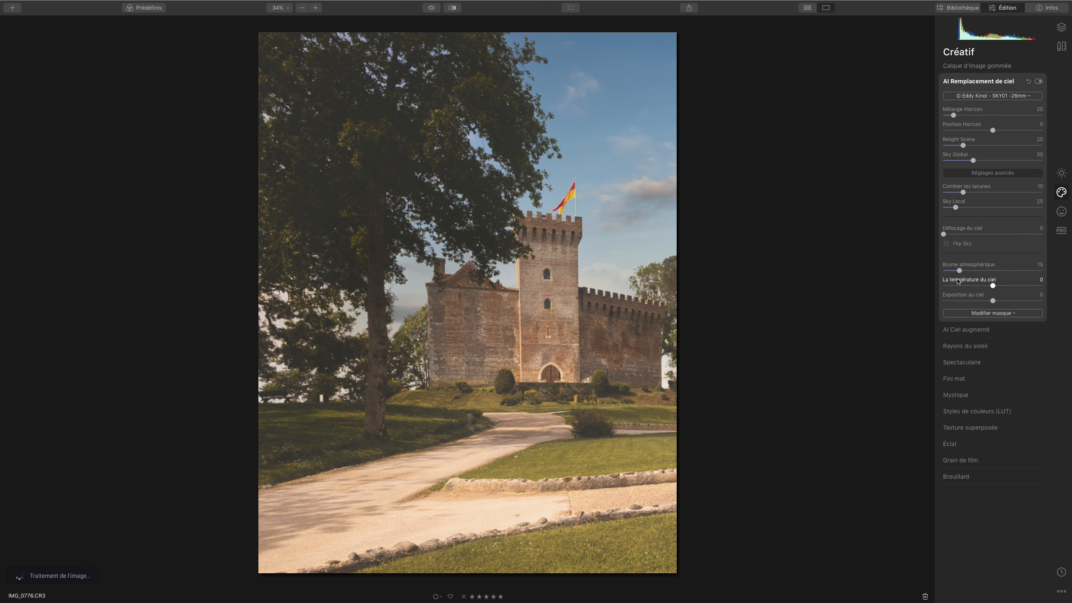
{"action": "left_click_drag", "start_coordinate": [963, 145], "coordinate": [1006, 148]}
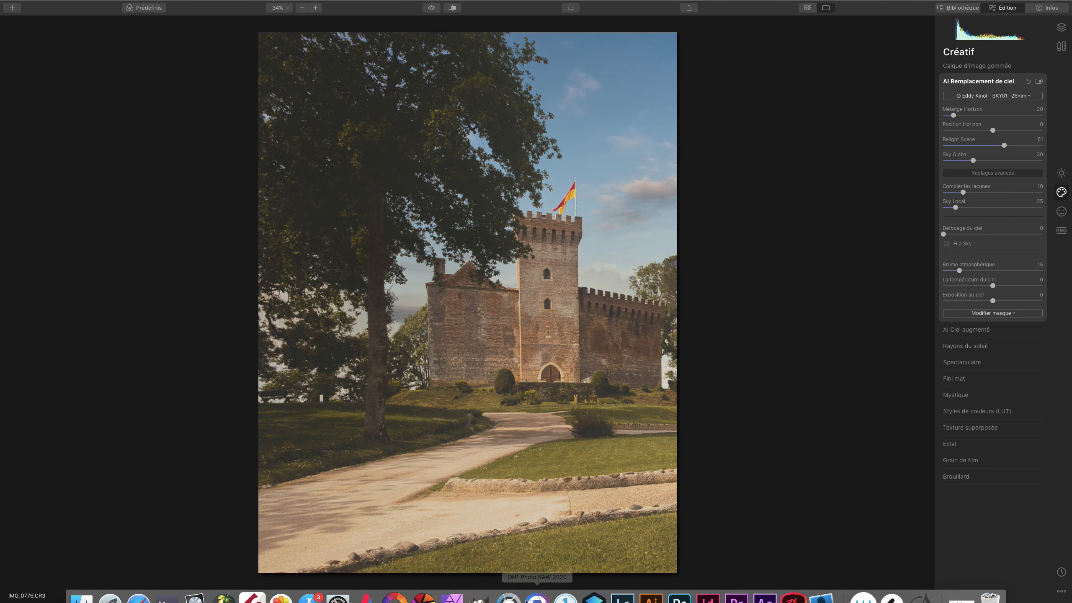
{"action": "left_click", "coordinate": [1038, 81]}
{"action": "left_click", "coordinate": [1038, 81]}
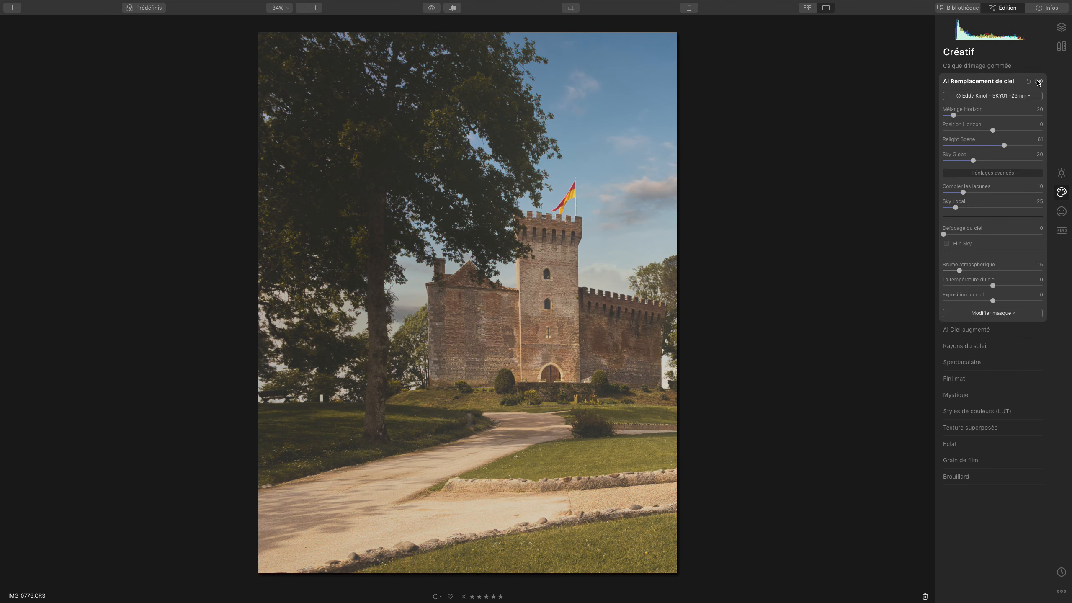
{"action": "left_click", "coordinate": [1038, 81]}
{"action": "left_click", "coordinate": [1038, 82]}
{"action": "left_click", "coordinate": [1038, 81]}
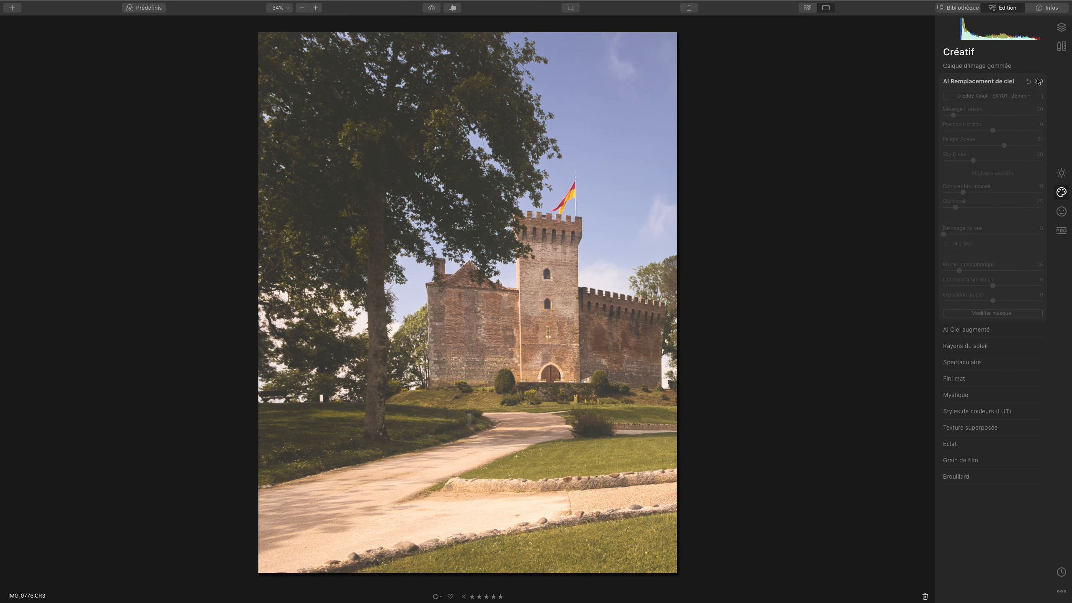
{"action": "left_click", "coordinate": [1038, 81]}
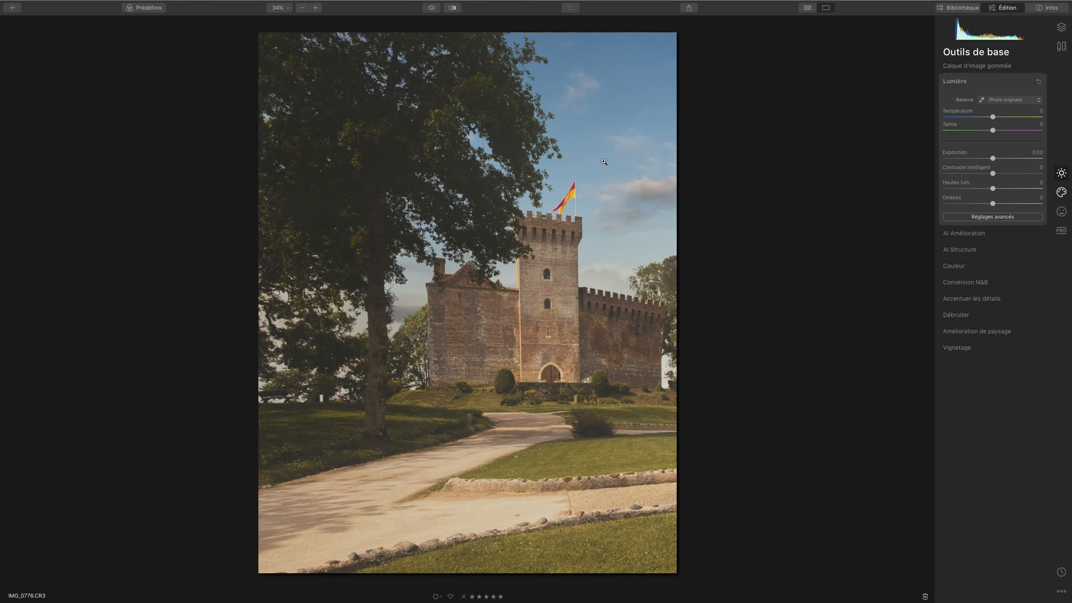